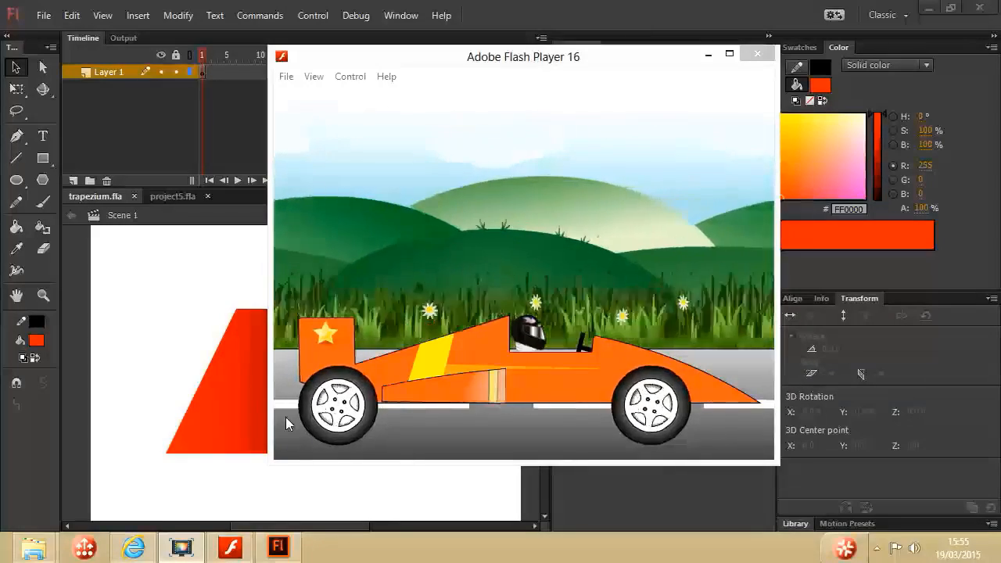
# Close the Flash Player preview of the racing car and activate the Pen tool.
pyautogui.click(756, 53)
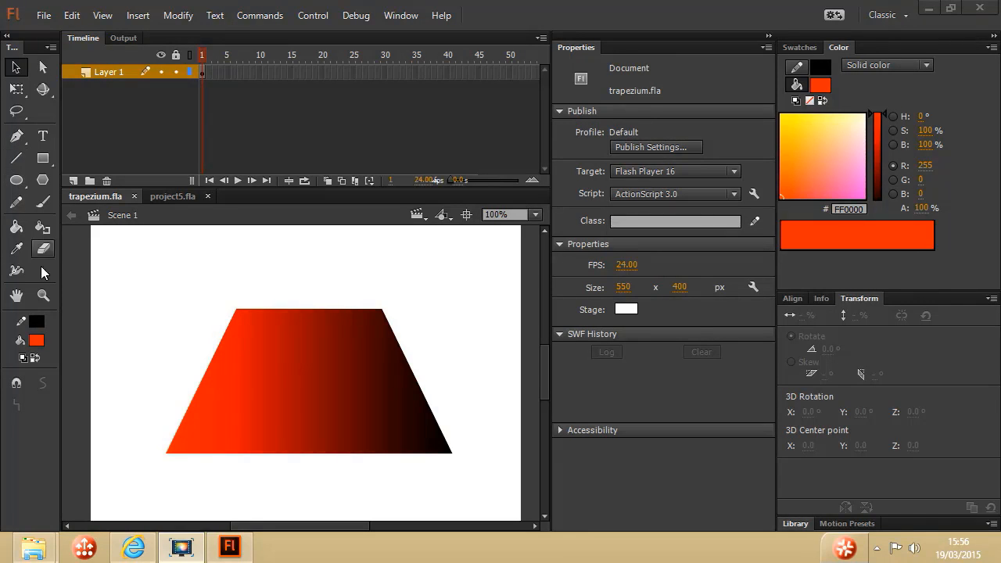
pyautogui.click(19, 140)
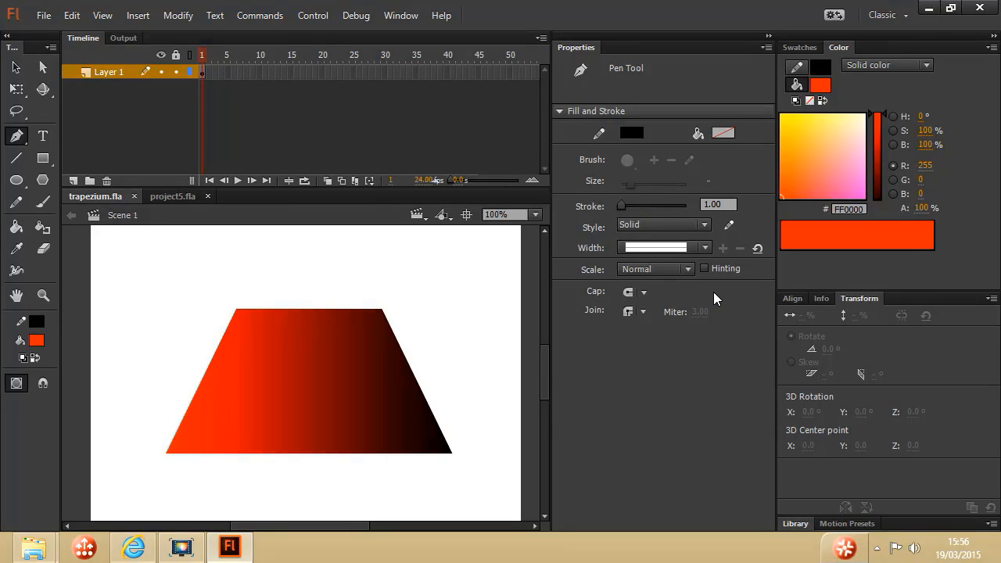
pyautogui.click(16, 112)
pyautogui.click(16, 136)
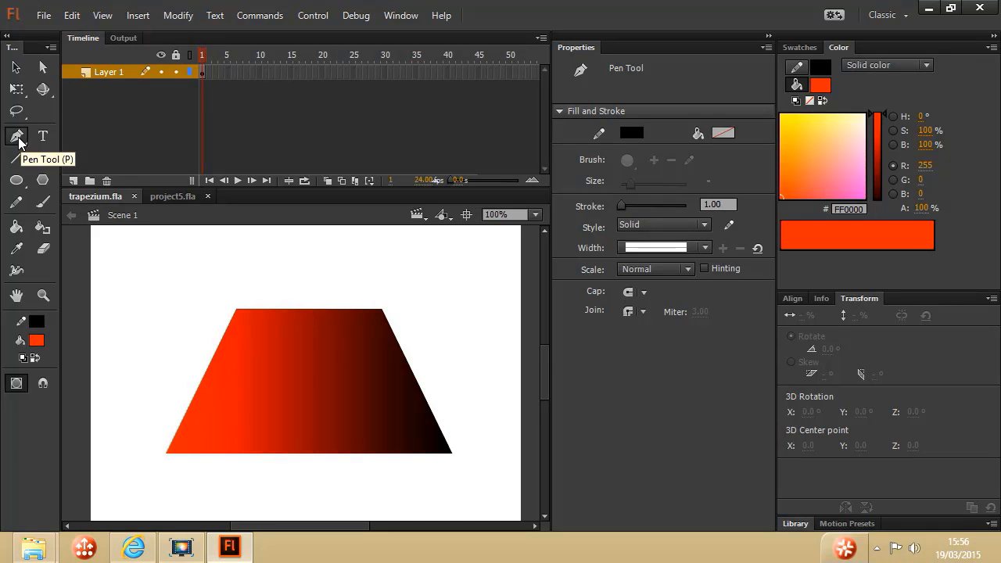
pyautogui.click(18, 138)
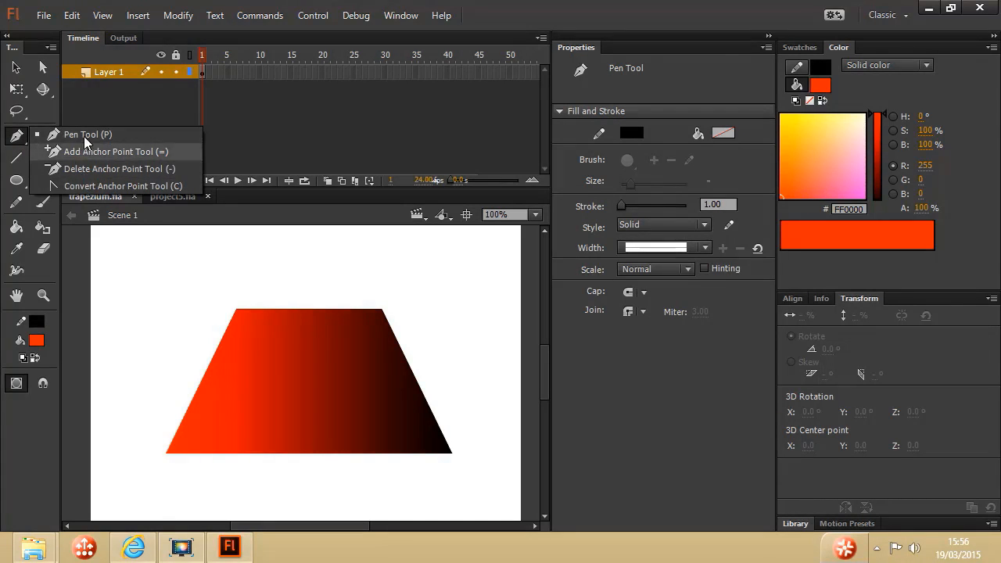
pyautogui.click(16, 138)
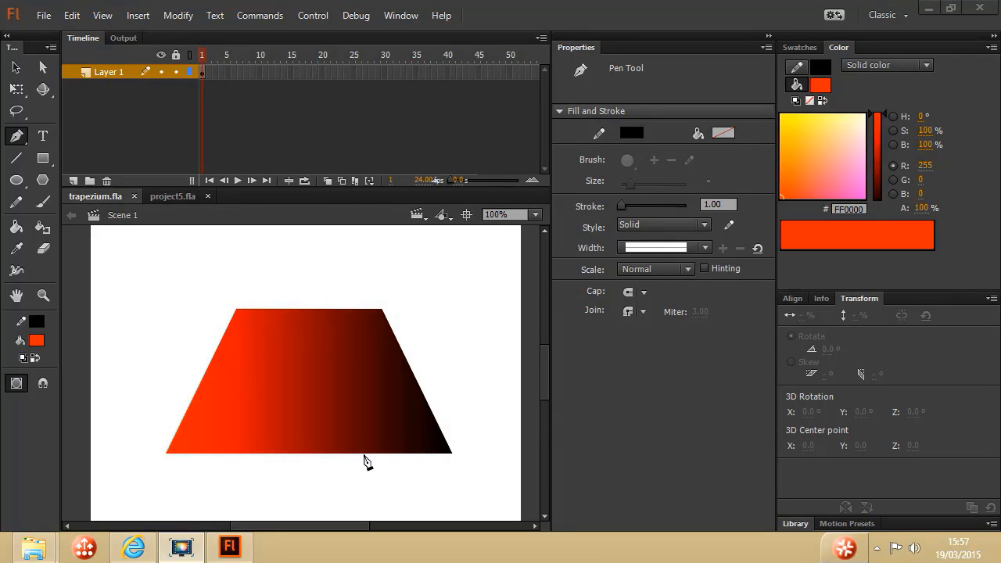
# Switch to the empty project5.fla document and choose the Pen tool for drawing there.
pyautogui.click(172, 197)
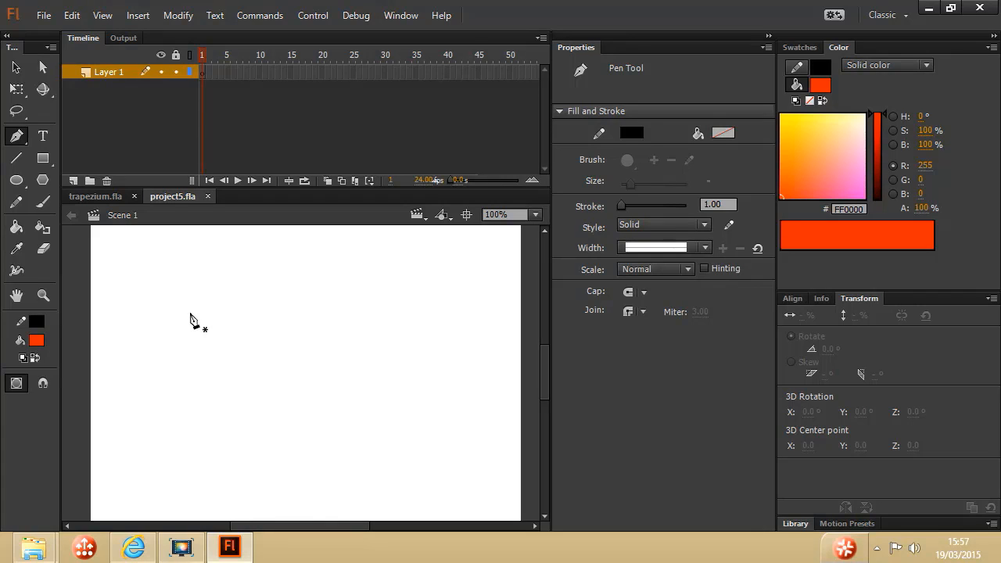
pyautogui.click(14, 142)
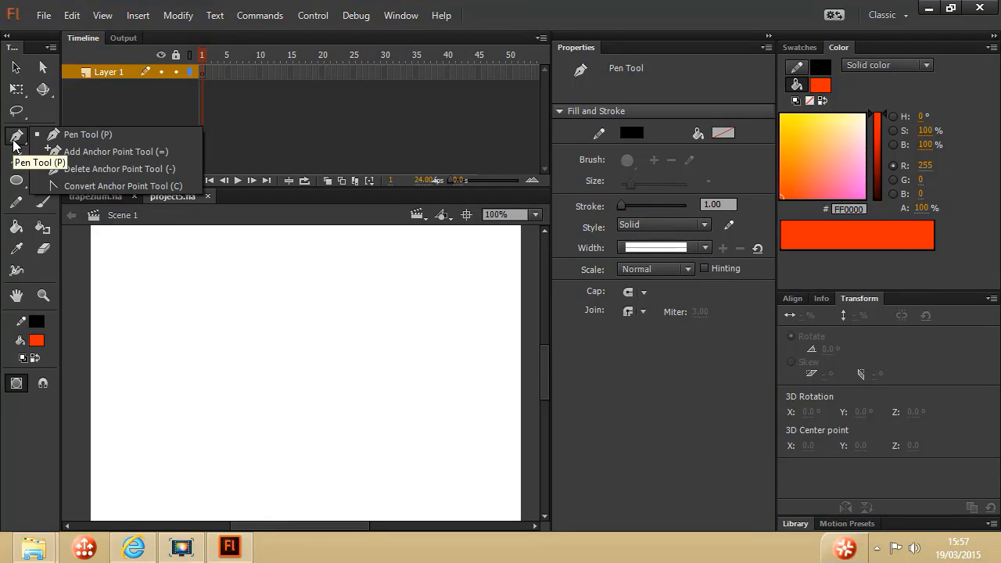
pyautogui.click(15, 138)
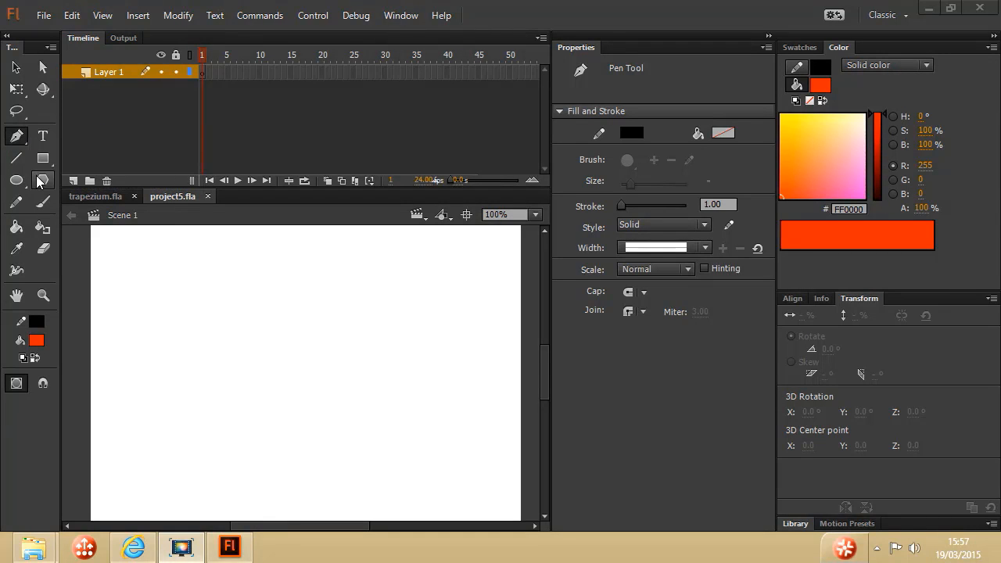
# Show the grid on the stage and turn on Snap to Grid.
pyautogui.click(104, 17)
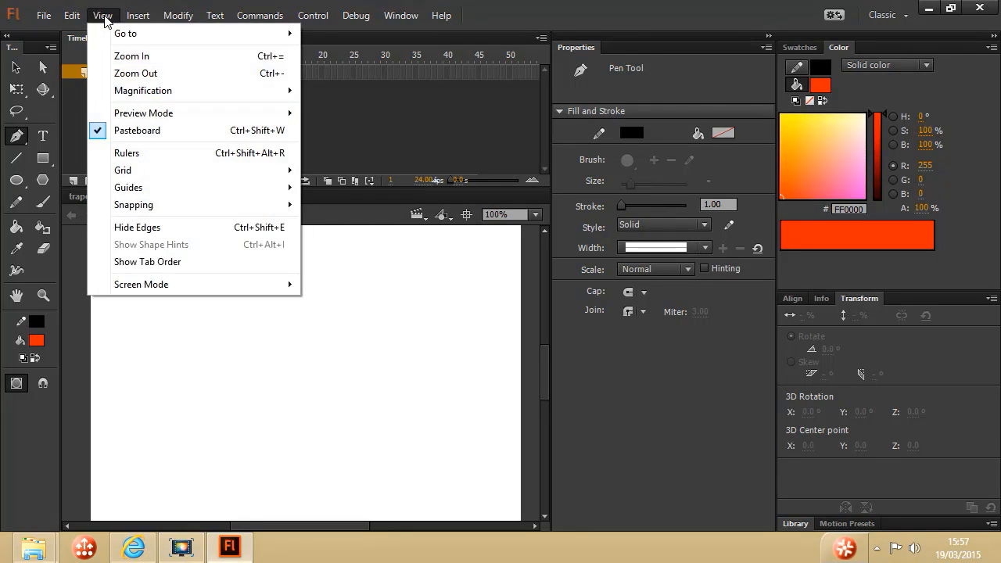
pyautogui.moveTo(142, 175)
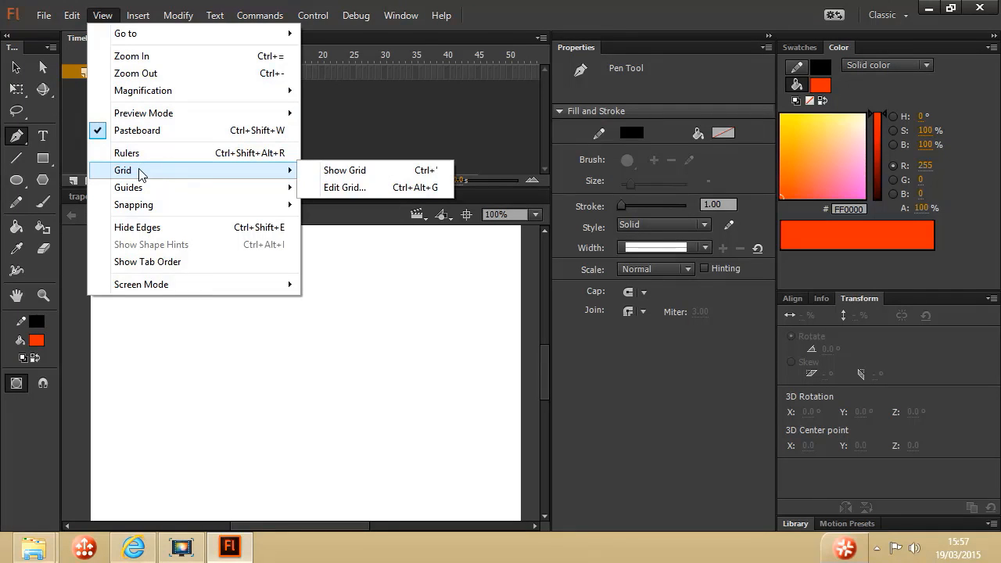
pyautogui.click(346, 173)
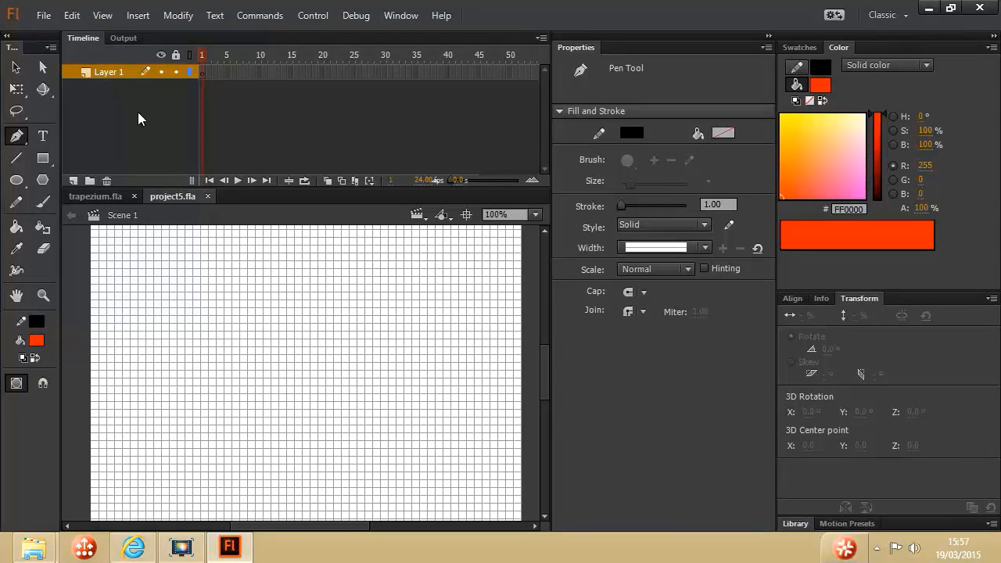
pyautogui.click(103, 17)
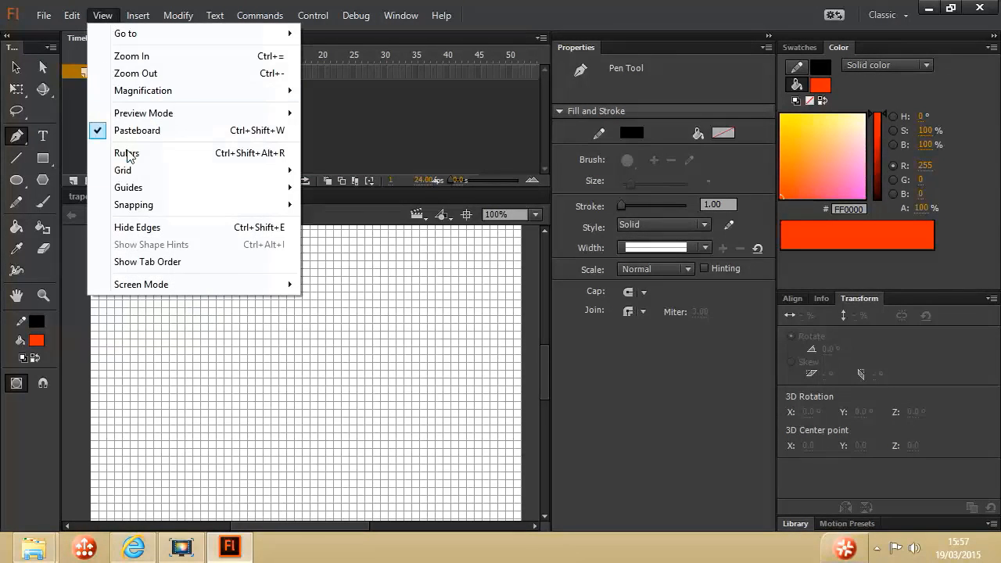
pyautogui.moveTo(164, 207)
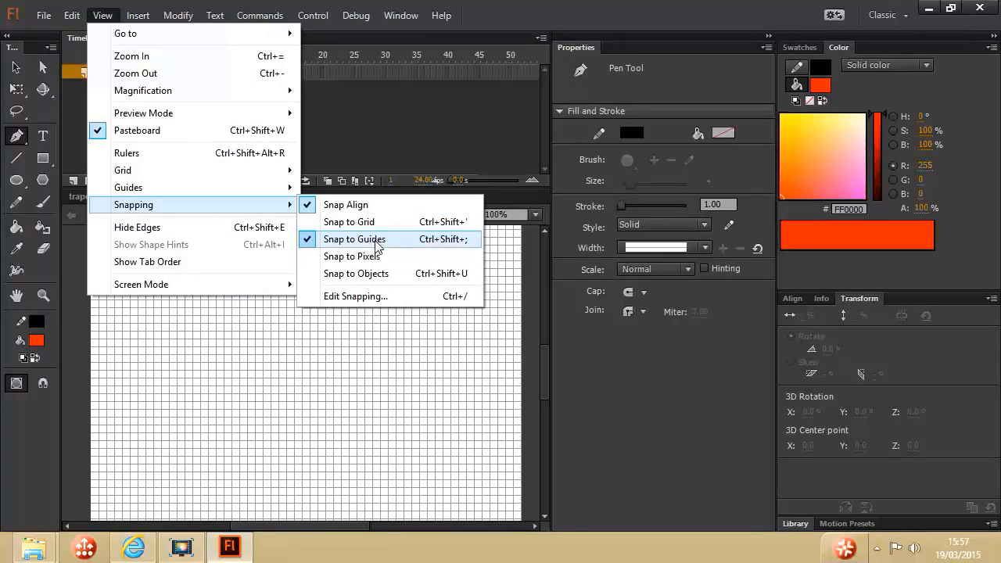
pyautogui.click(374, 225)
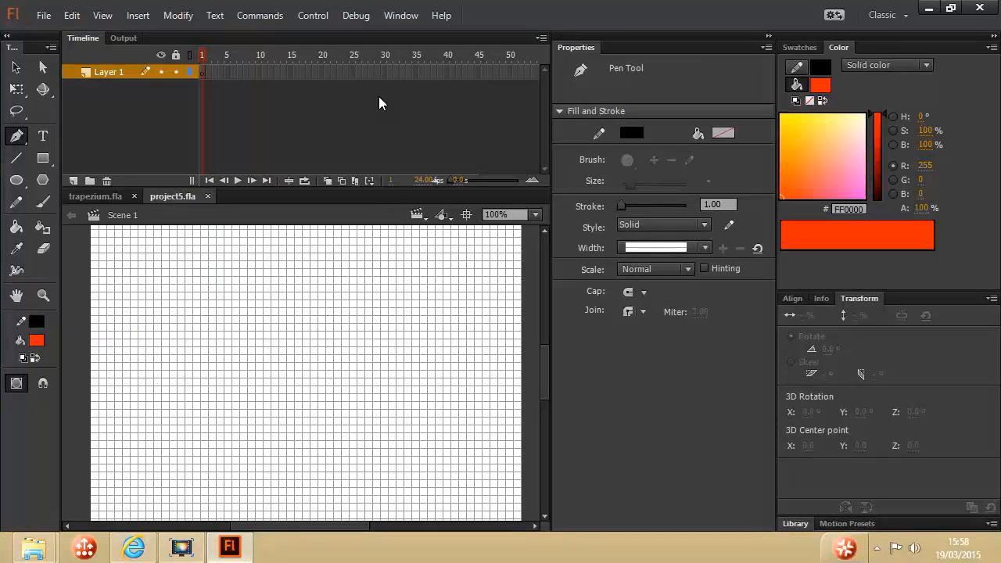
pyautogui.click(95, 196)
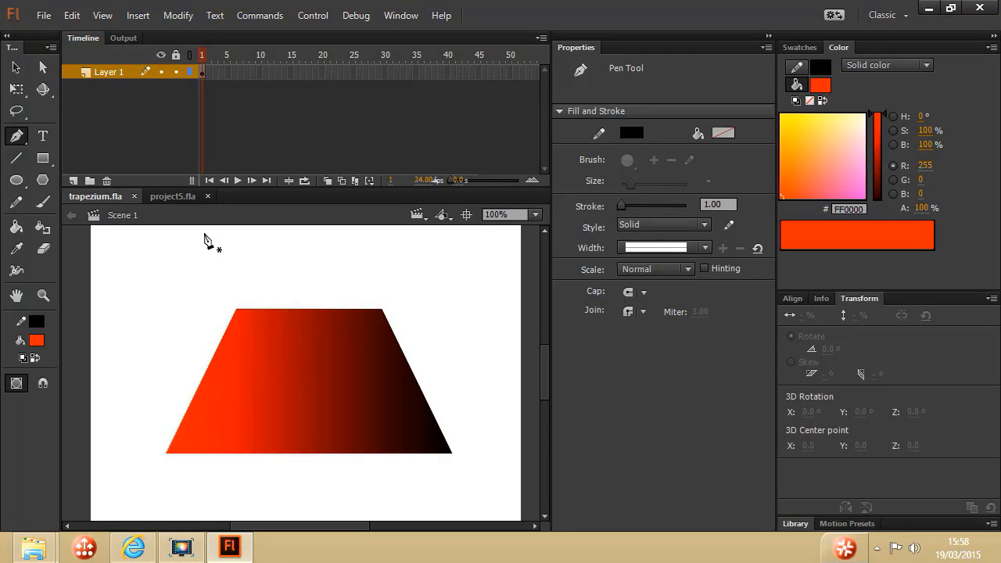
pyautogui.click(181, 200)
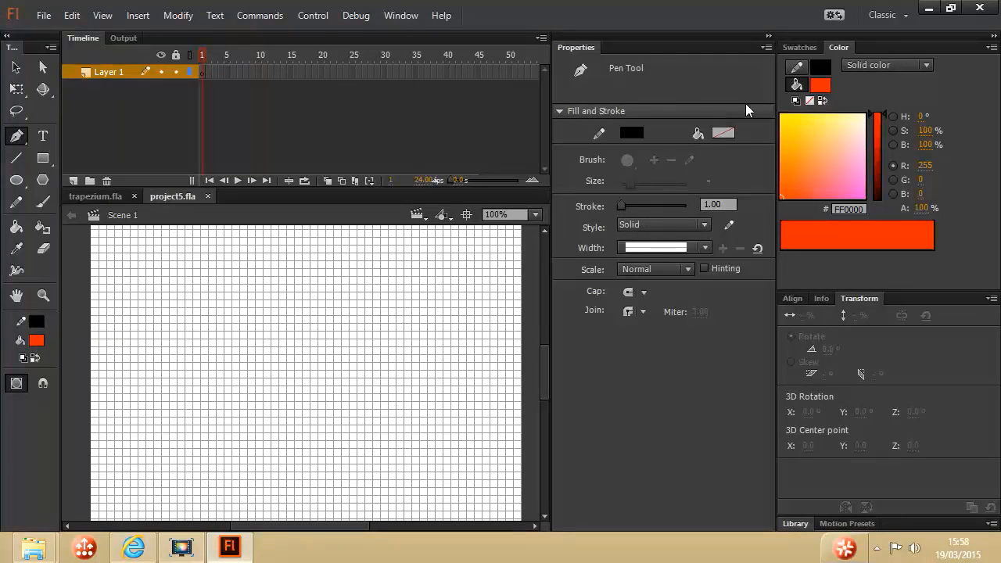
pyautogui.click(255, 269)
pyautogui.click(178, 369)
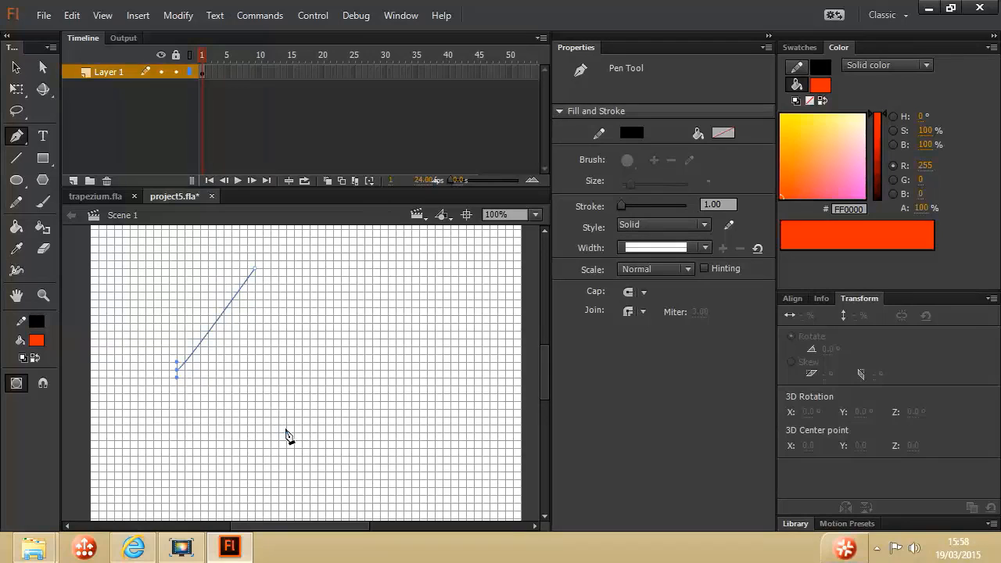
pyautogui.click(286, 431)
pyautogui.click(418, 401)
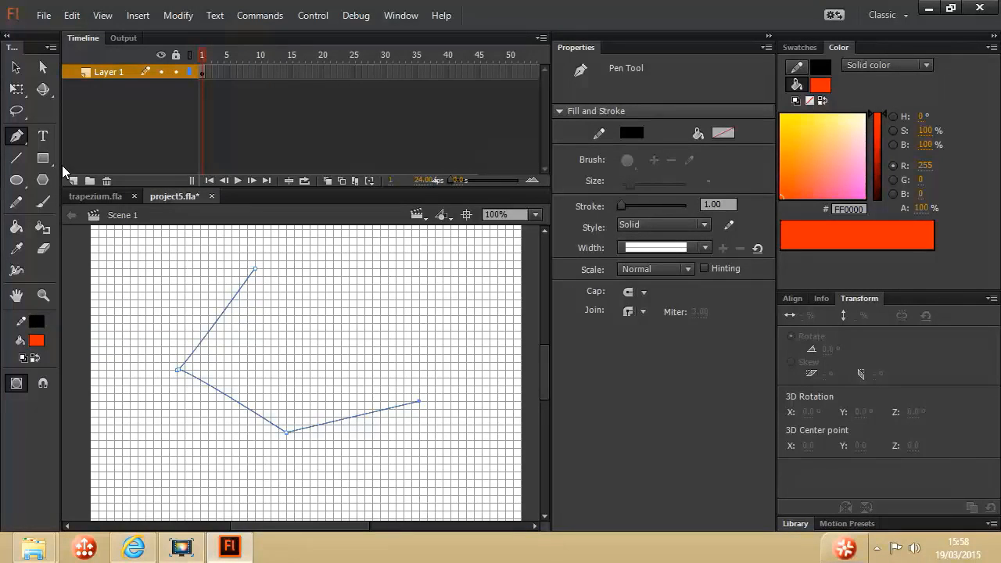
pyautogui.click(19, 70)
pyautogui.moveTo(184, 277); pyautogui.dragTo(423, 446)
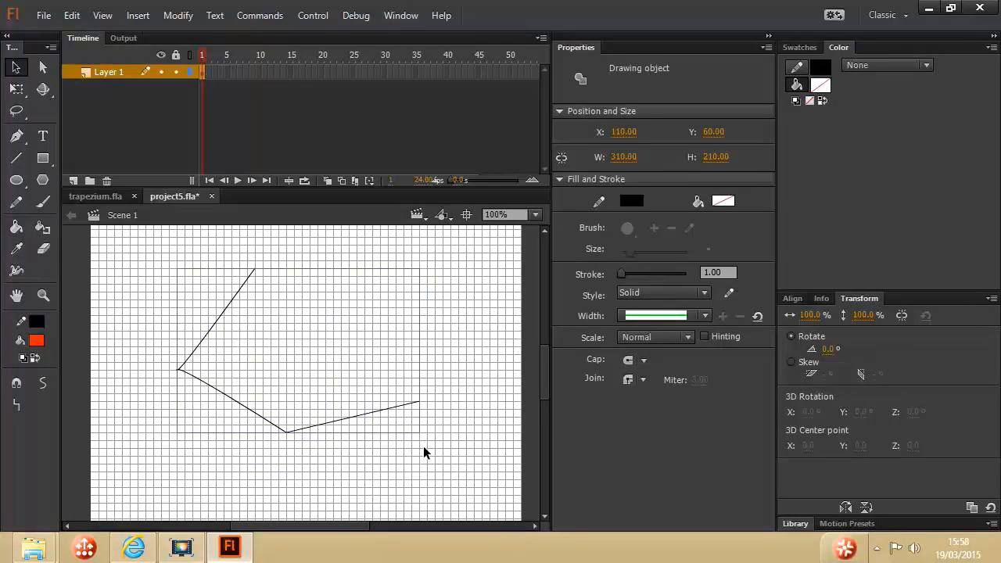
pyautogui.press('Delete')
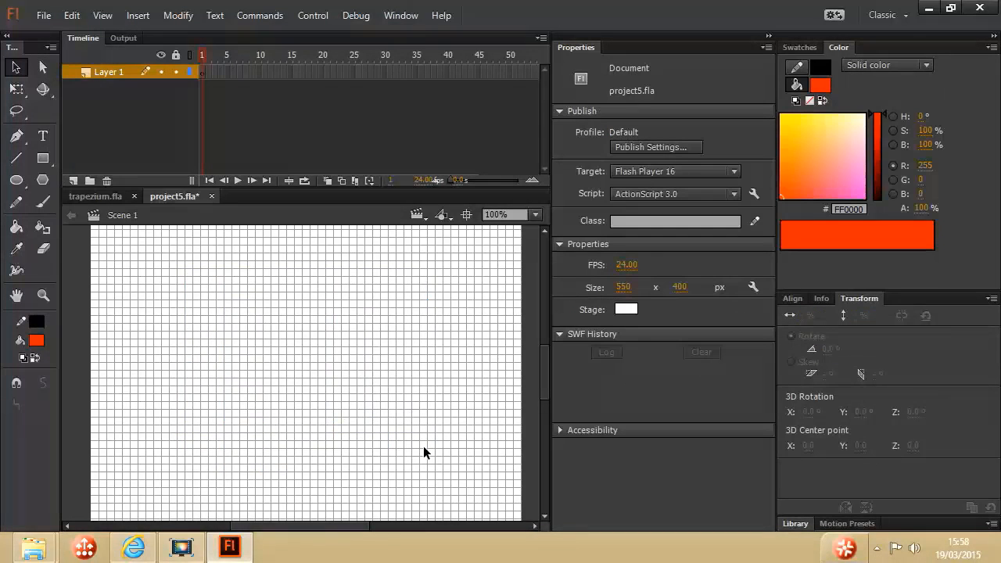
# Draw a closed trapezium about 340 px wide and 160 px high on the grid with the Pen tool.
pyautogui.click(16, 136)
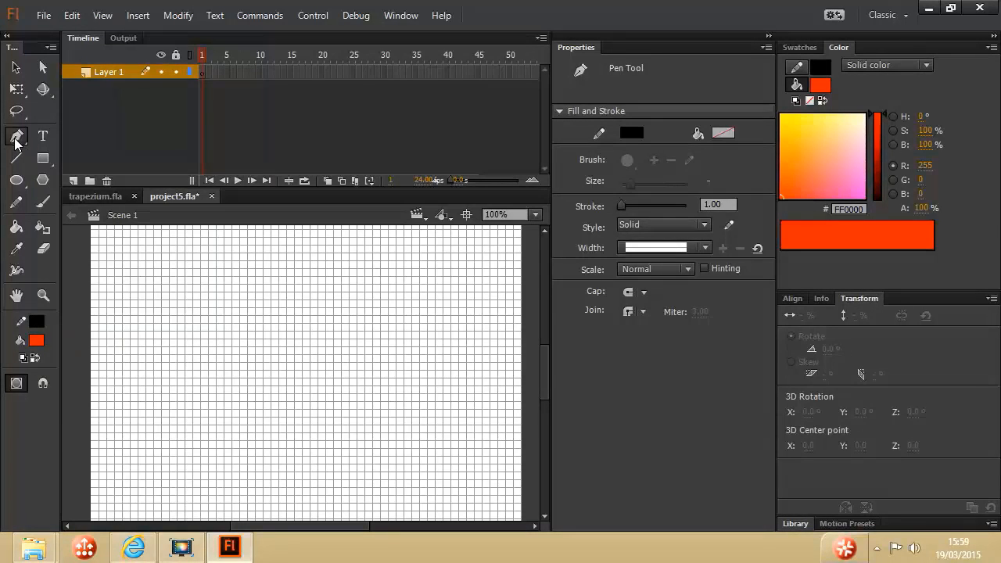
pyautogui.click(208, 300)
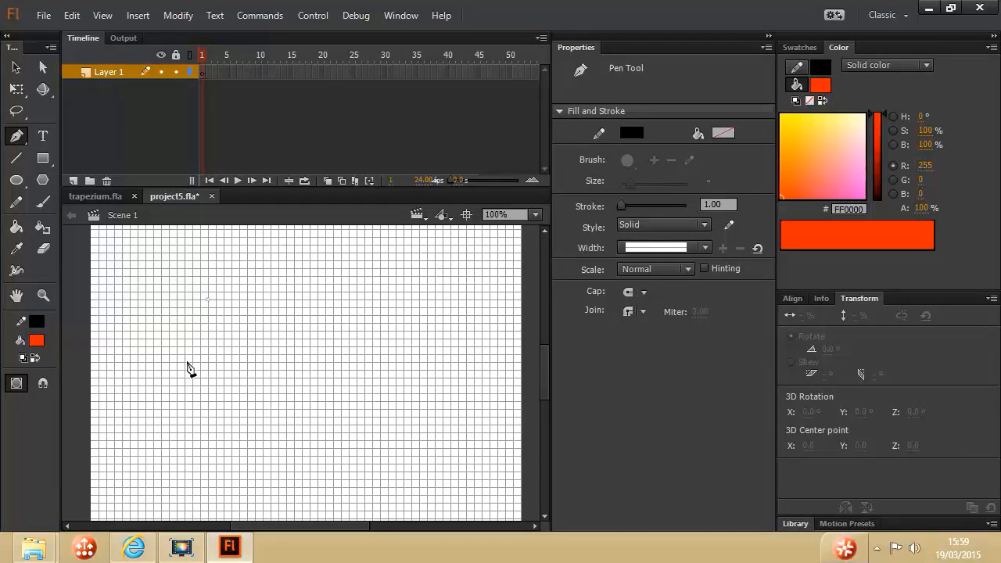
pyautogui.click(138, 423)
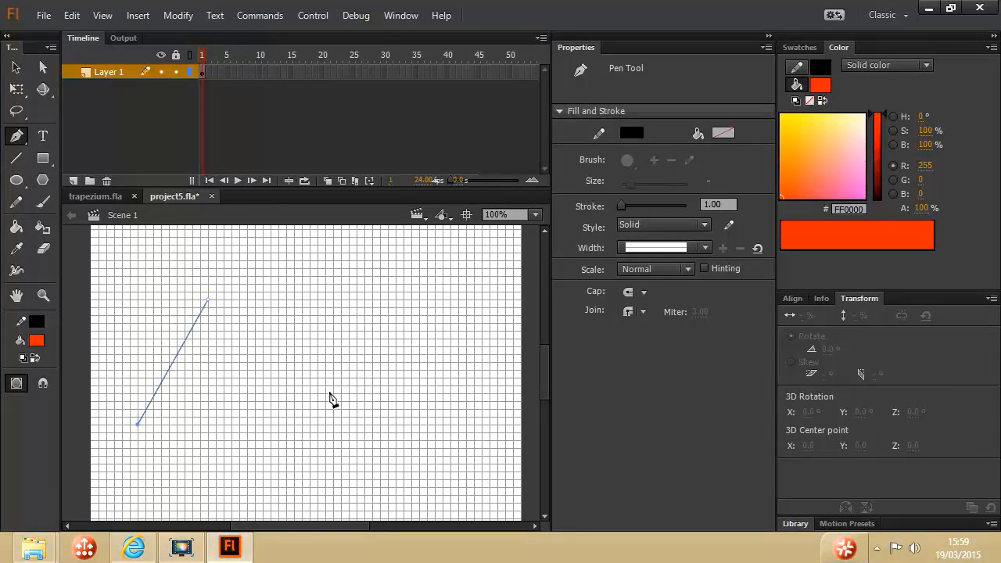
pyautogui.click(403, 424)
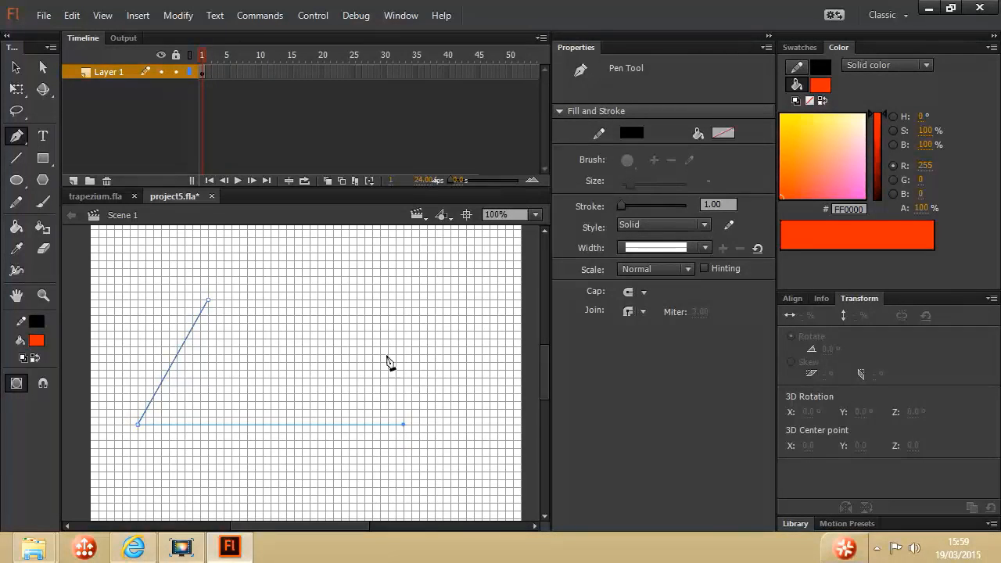
pyautogui.click(348, 299)
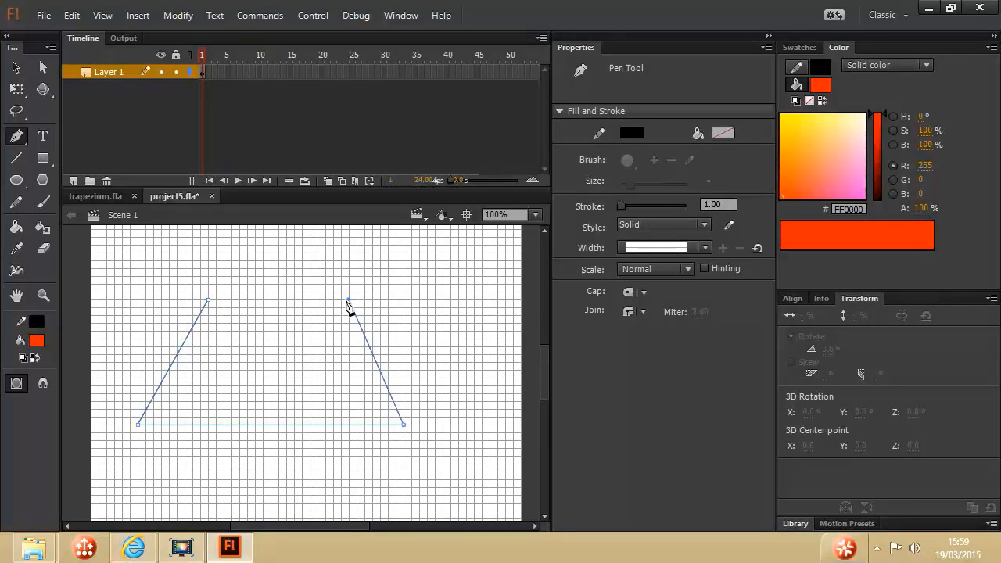
pyautogui.click(208, 299)
# Fill the trapezium with the default white-to-black linear gradient and remove its outline.
pyautogui.click(14, 69)
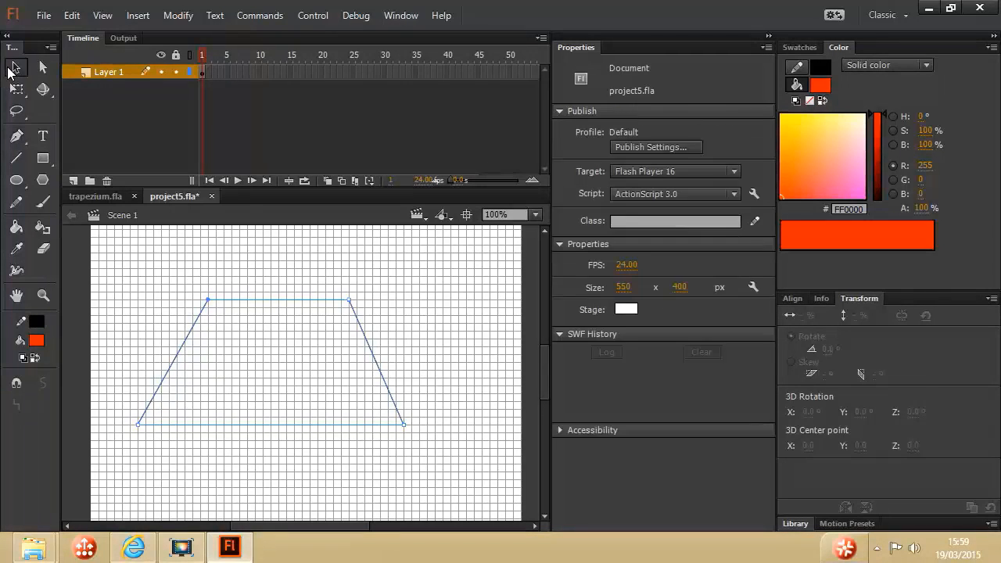
pyautogui.click(186, 335)
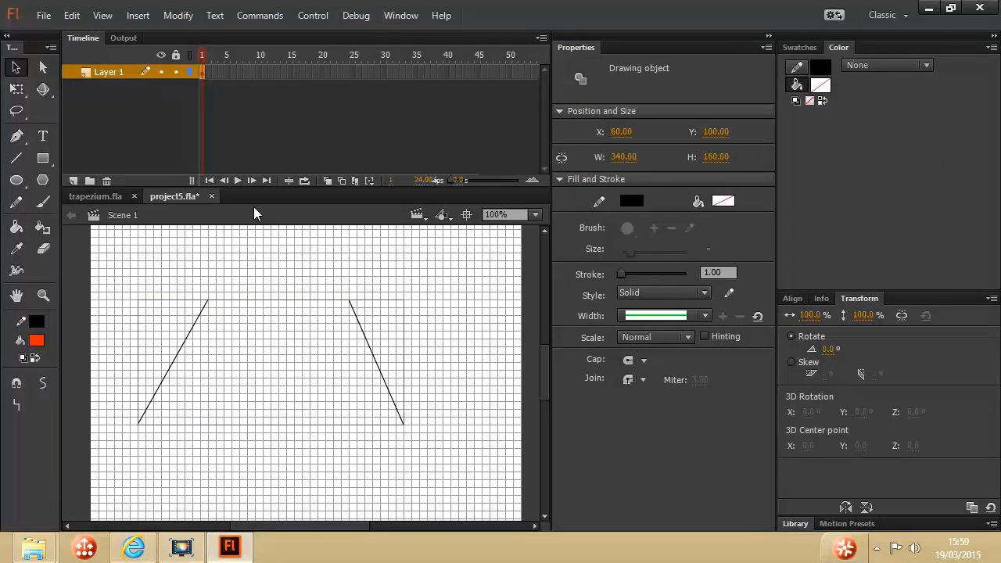
pyautogui.click(106, 196)
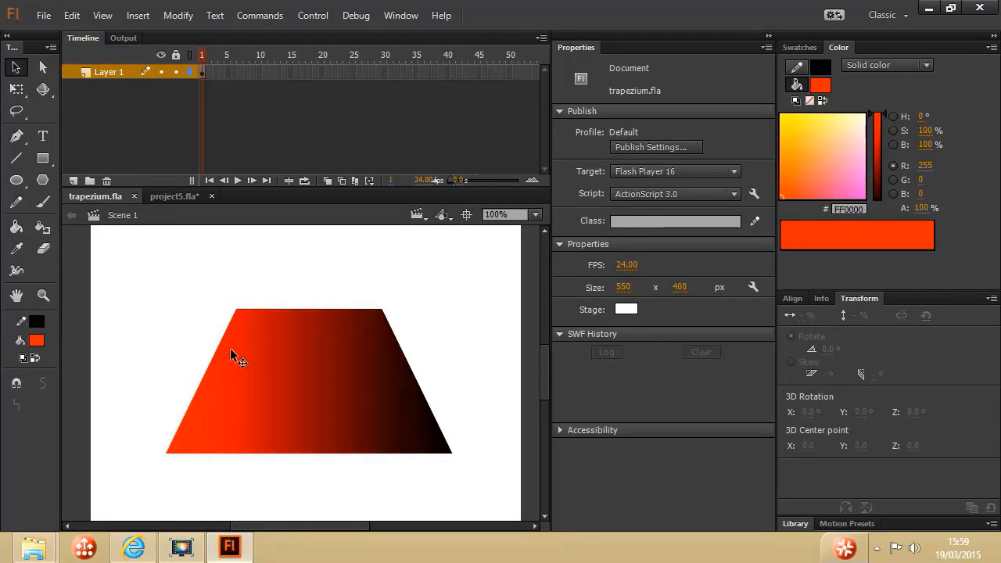
pyautogui.click(178, 196)
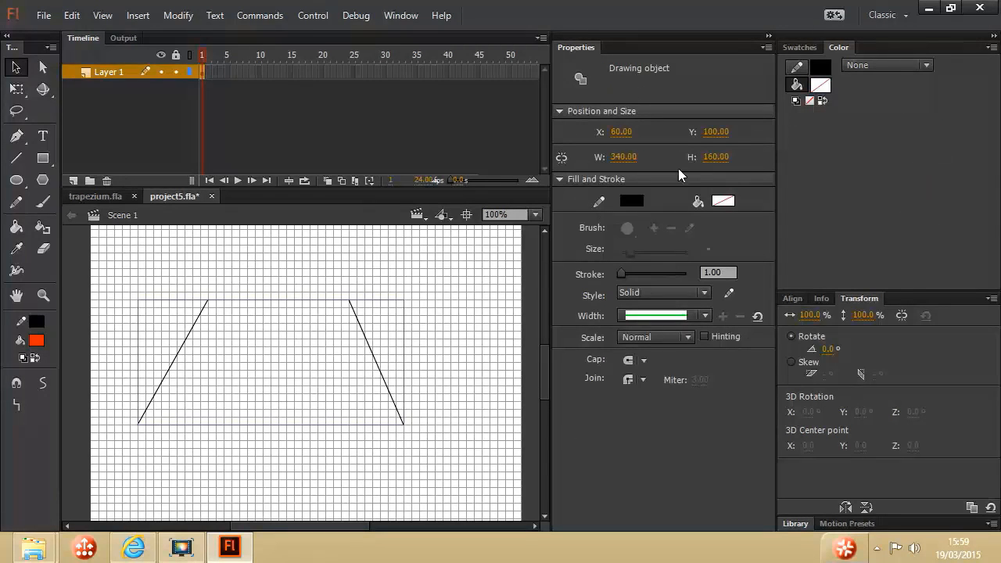
pyautogui.click(820, 84)
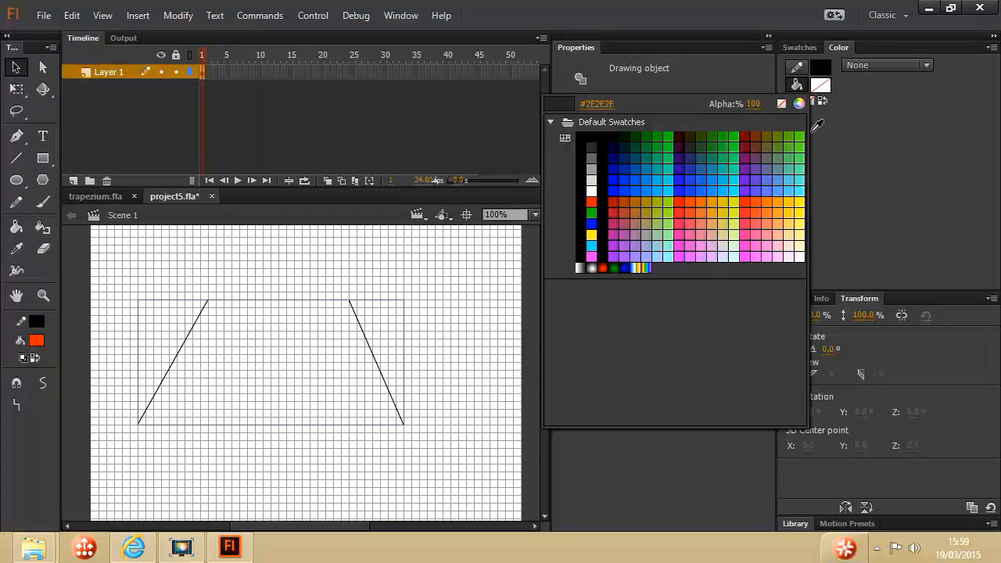
pyautogui.click(579, 268)
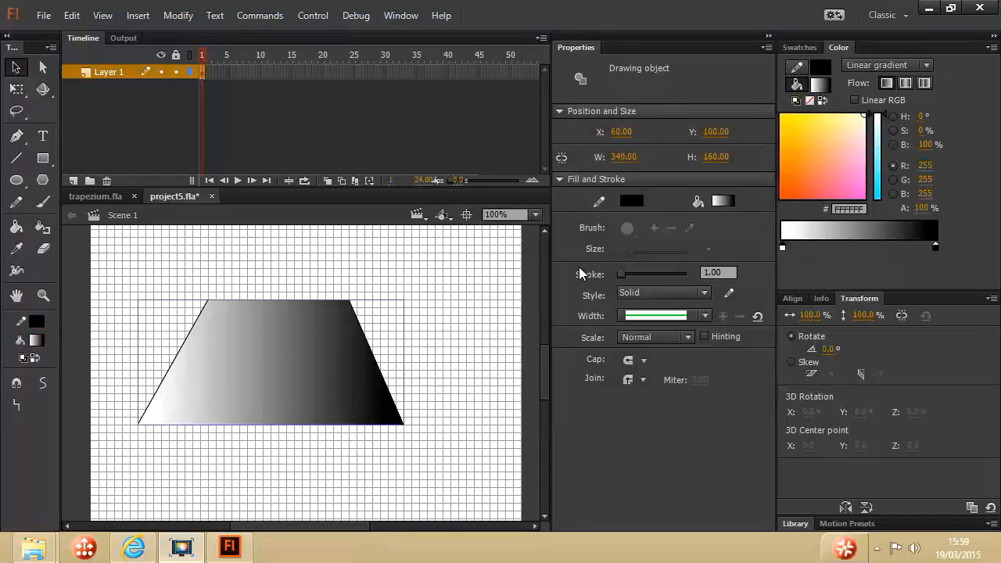
pyautogui.click(821, 67)
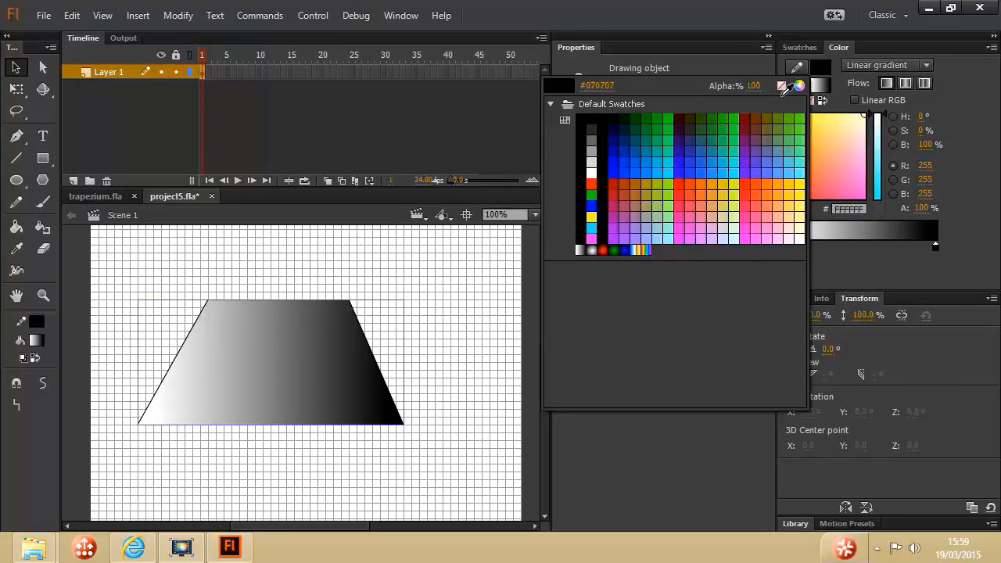
pyautogui.click(779, 86)
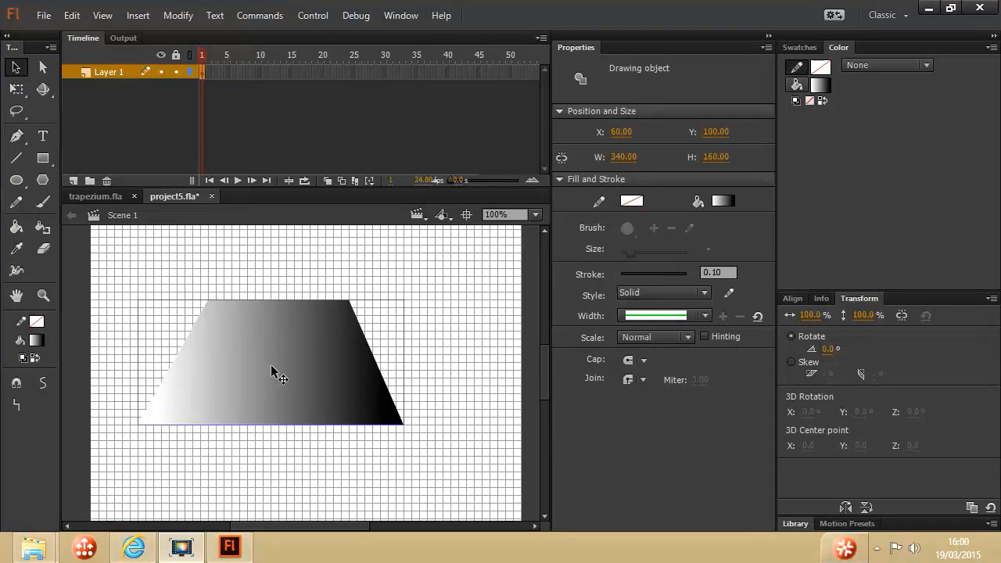
# Change the start colour of the trapezium's linear gradient to red (#FF0000), leaving black as the end colour.
pyautogui.click(796, 88)
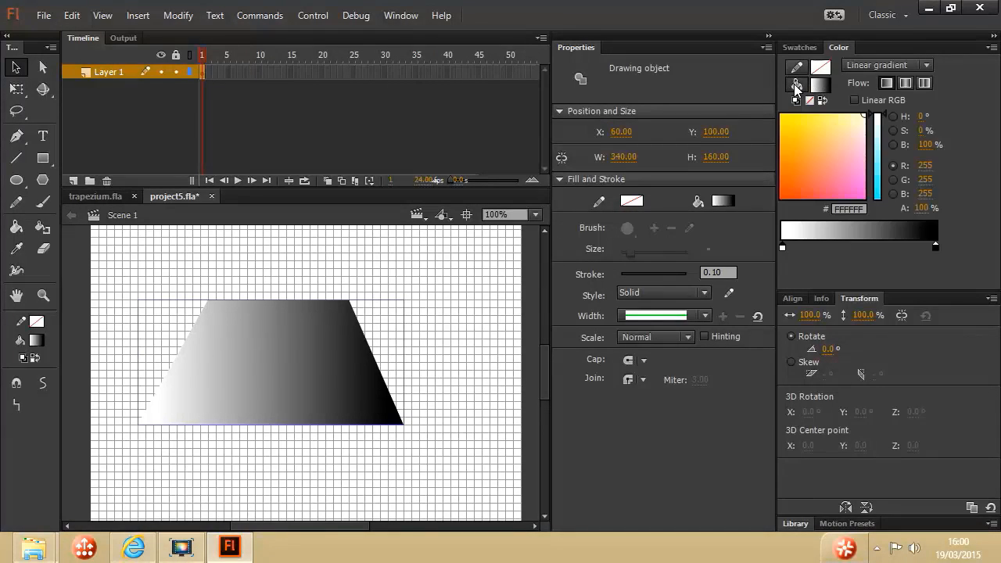
pyautogui.doubleClick(782, 248)
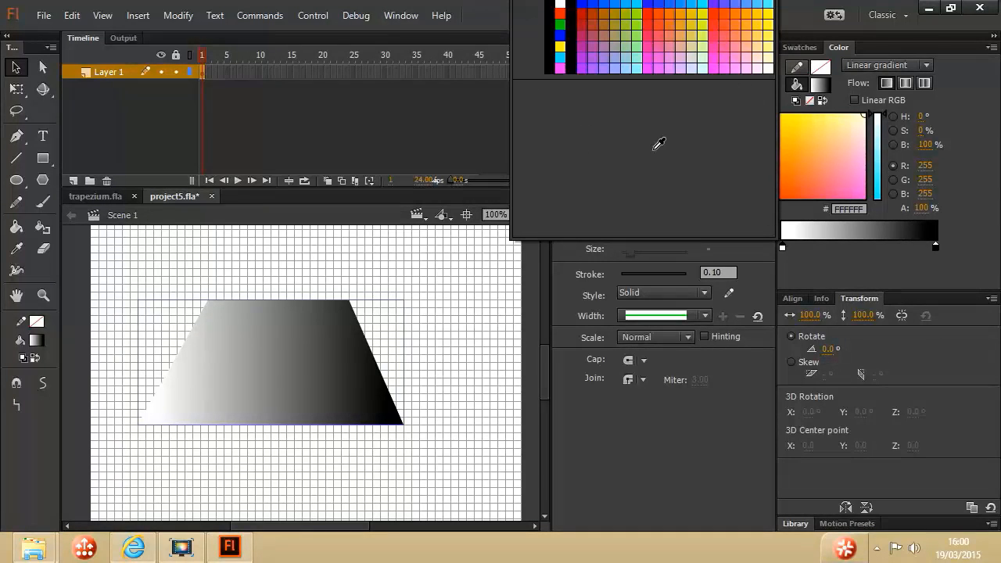
pyautogui.press('Escape')
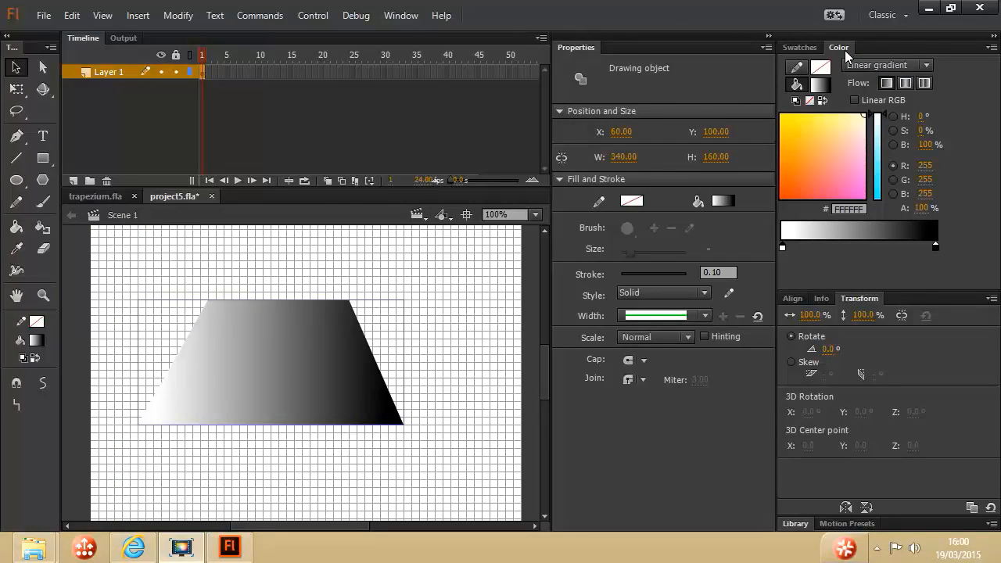
pyautogui.moveTo(834, 51); pyautogui.dragTo(554, 260)
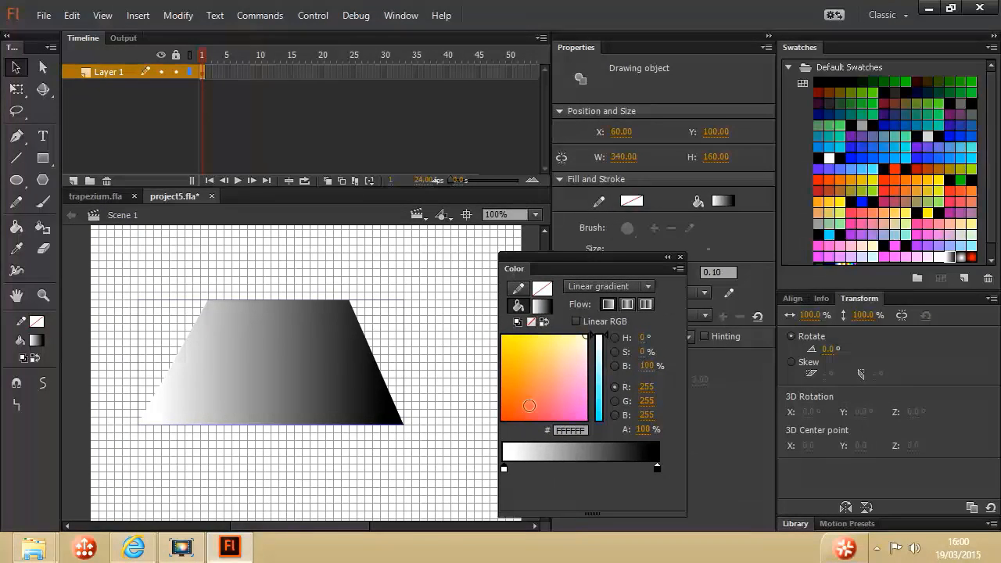
pyautogui.click(505, 468)
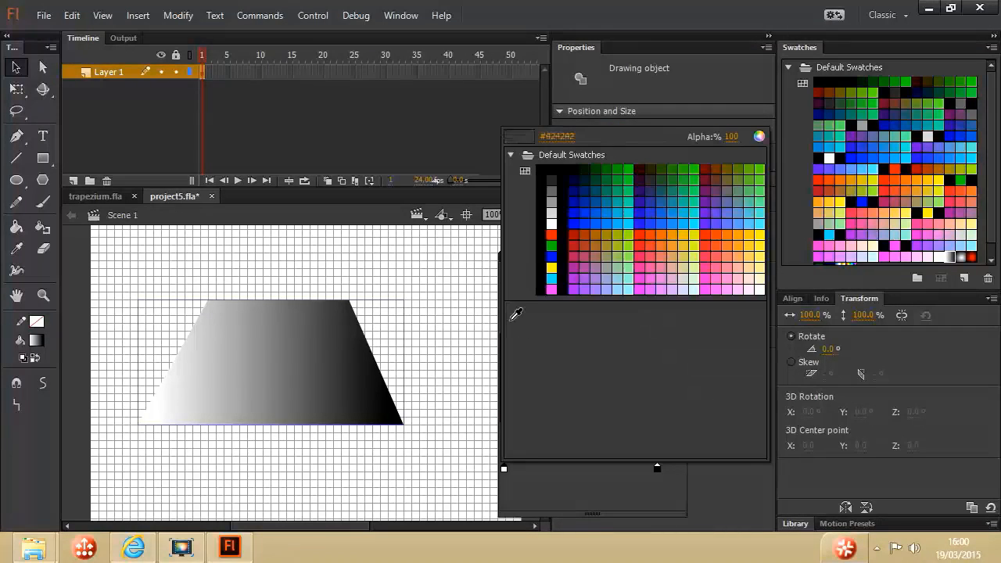
pyautogui.click(552, 232)
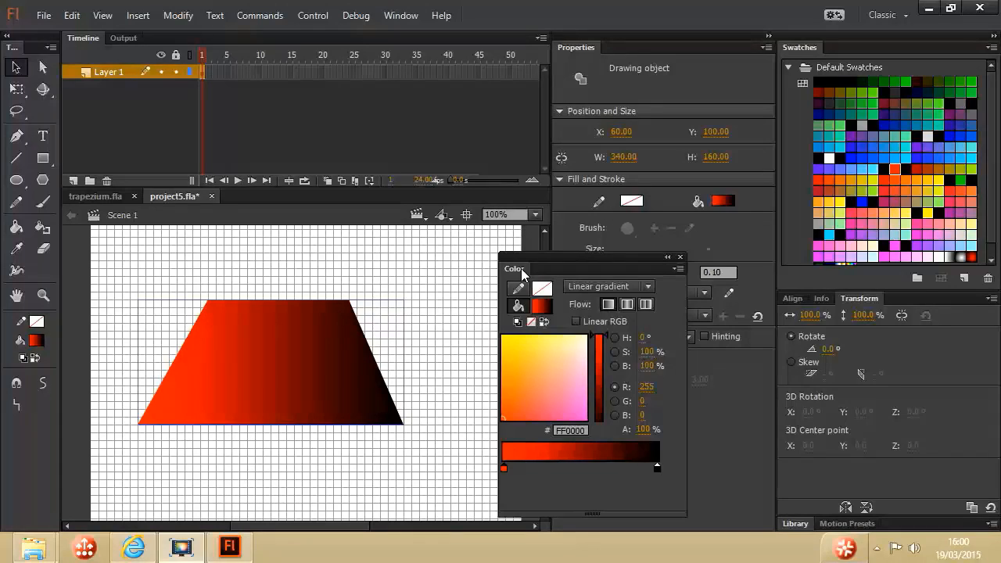
pyautogui.moveTo(540, 268); pyautogui.dragTo(847, 45)
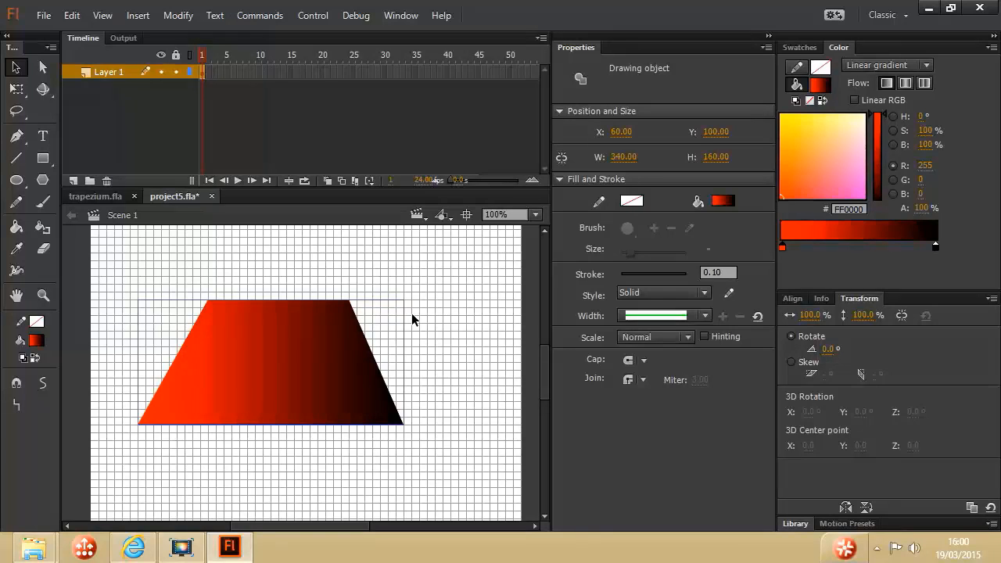
# Compare the shape with the trapezium.fla example and delete the trapezium from project5.fla.
pyautogui.click(97, 197)
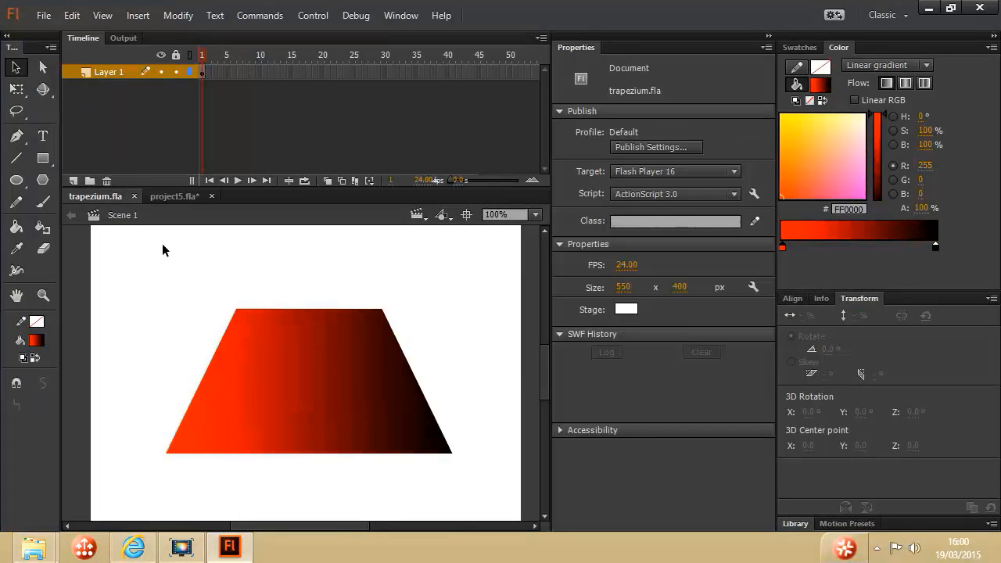
pyautogui.click(168, 190)
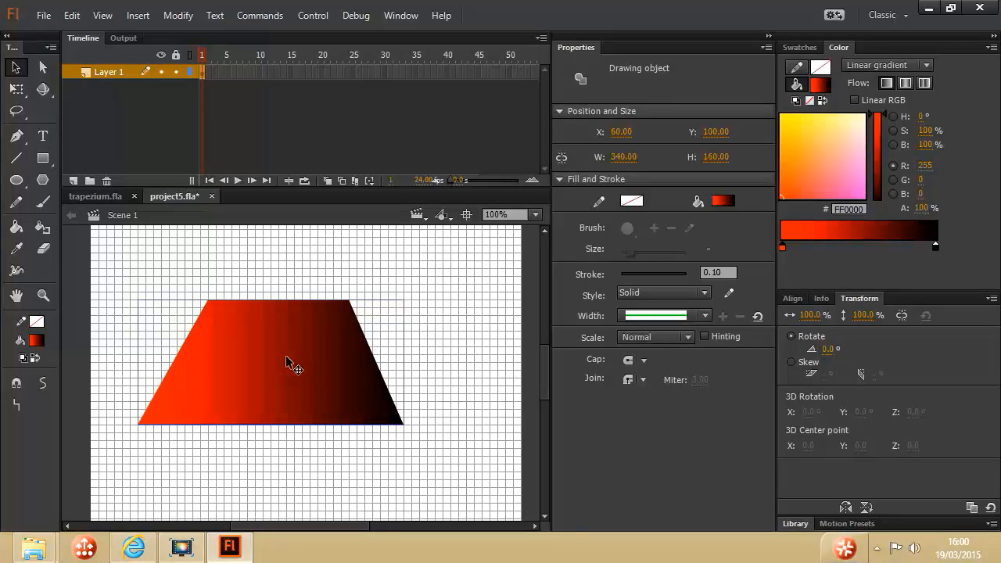
pyautogui.press('Delete')
# Hide the grid on the stage and turn off Snap to Grid.
pyautogui.click(103, 16)
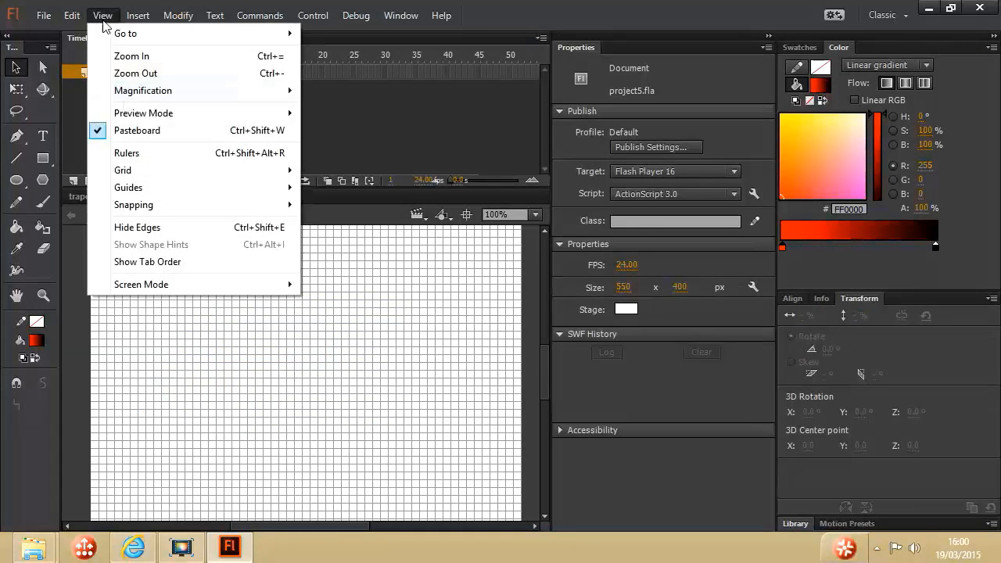
pyautogui.moveTo(135, 171)
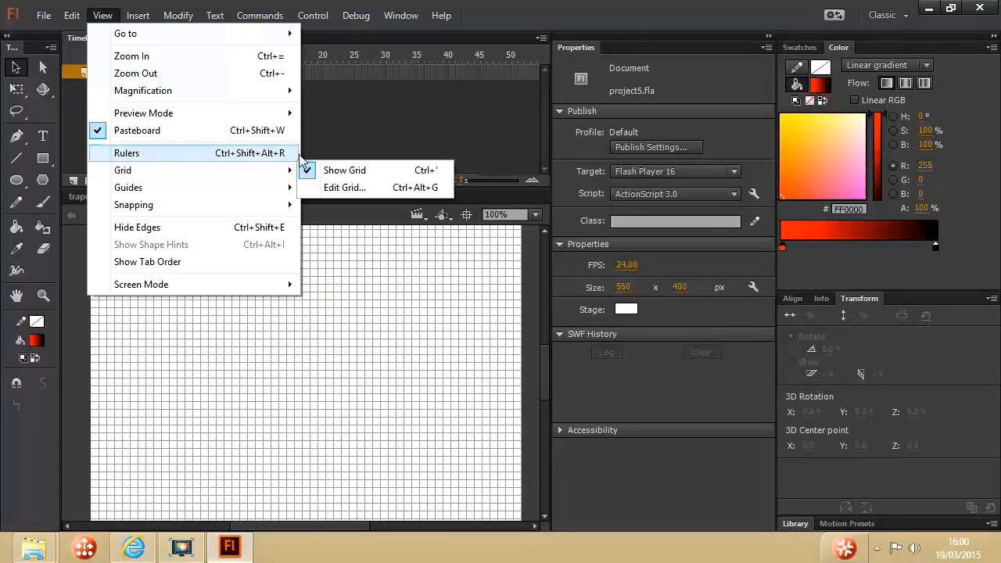
pyautogui.click(348, 170)
pyautogui.click(103, 16)
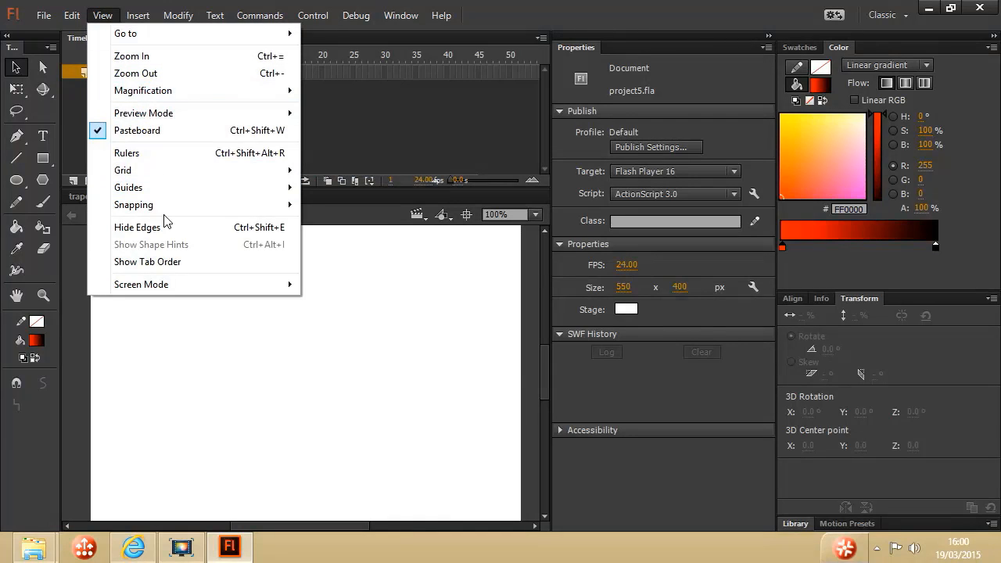
pyautogui.moveTo(234, 205)
pyautogui.click(358, 224)
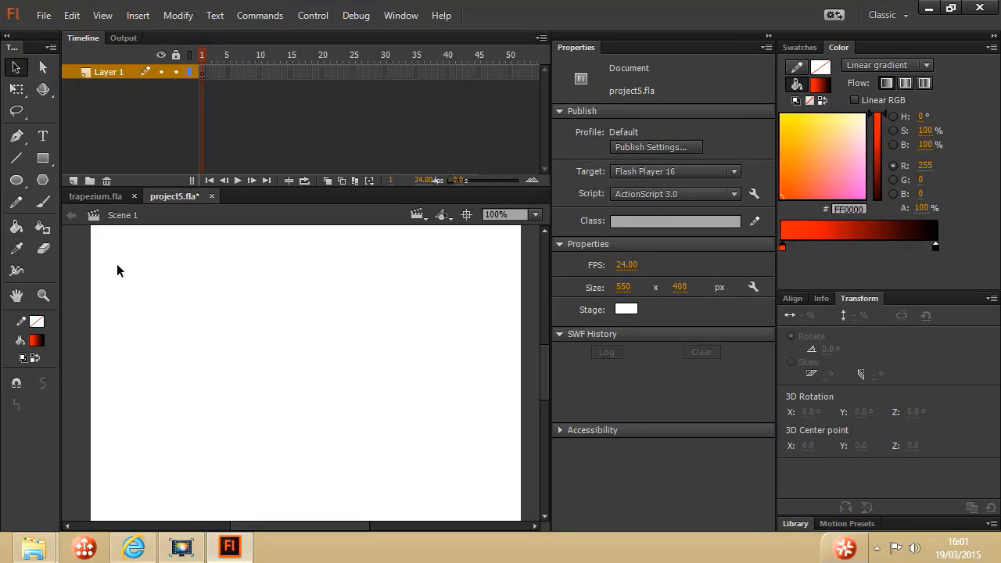
# Draw a square about 266 px wide with the red-to-black gradient and reposition it at about X 155, Y 69.
pyautogui.click(42, 160)
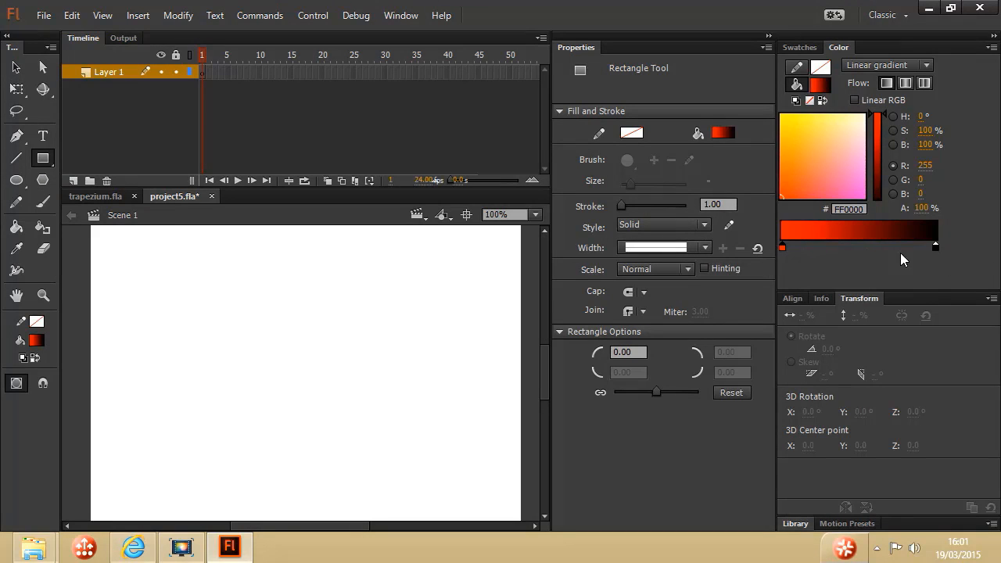
pyautogui.moveTo(187, 279)
pyautogui.mouseDown()
pyautogui.moveTo(396, 336)
pyautogui.moveTo(373, 459)
pyautogui.moveTo(324, 379)
pyautogui.moveTo(352, 458)
pyautogui.moveTo(342, 436)
pyautogui.moveTo(382, 477)
pyautogui.moveTo(373, 398)
pyautogui.moveTo(368, 411)
pyautogui.moveTo(431, 447)
pyautogui.moveTo(378, 387)
pyautogui.moveTo(395, 394)
pyautogui.moveTo(394, 383)
pyautogui.mouseUp()
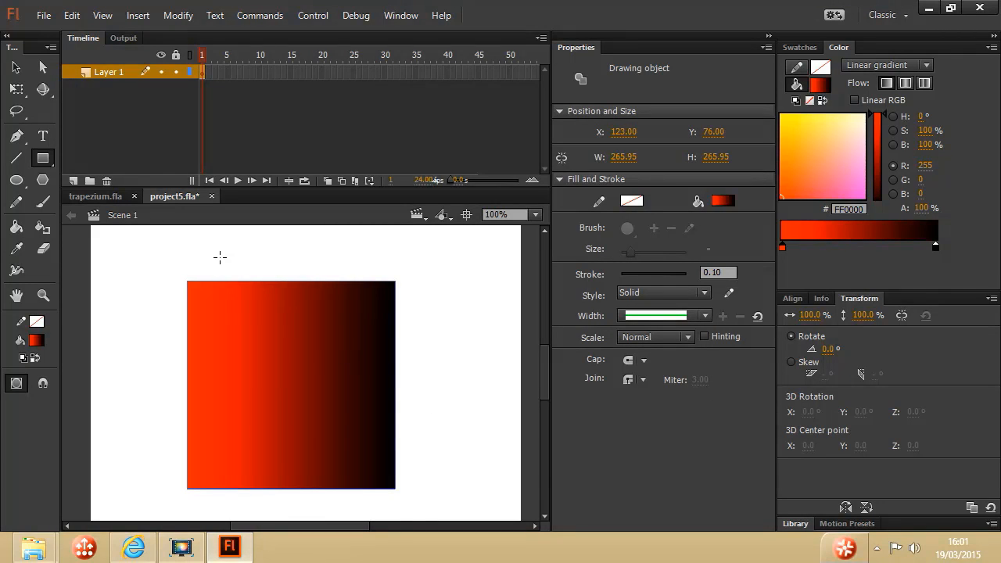
pyautogui.click(16, 68)
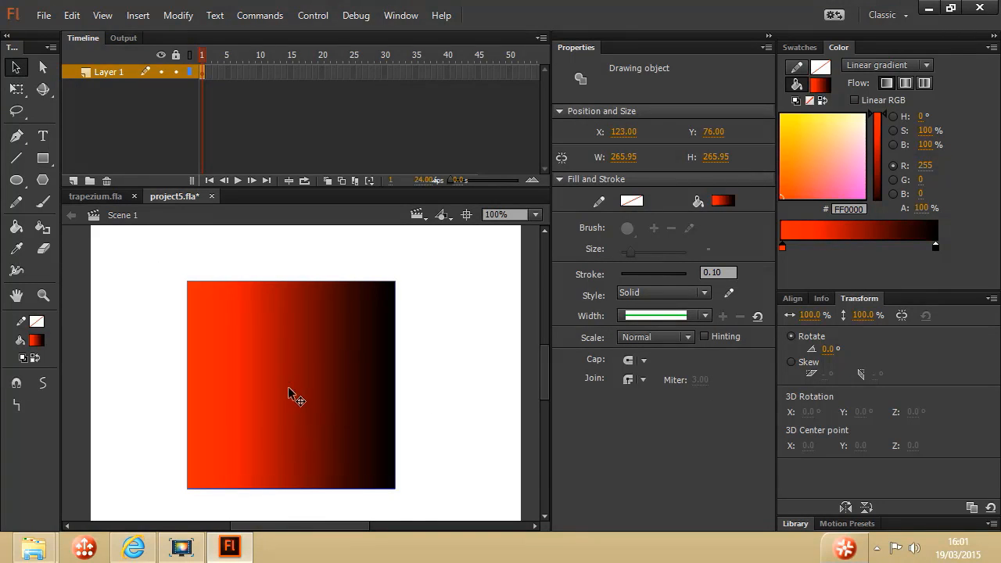
pyautogui.moveTo(288, 386); pyautogui.dragTo(313, 381)
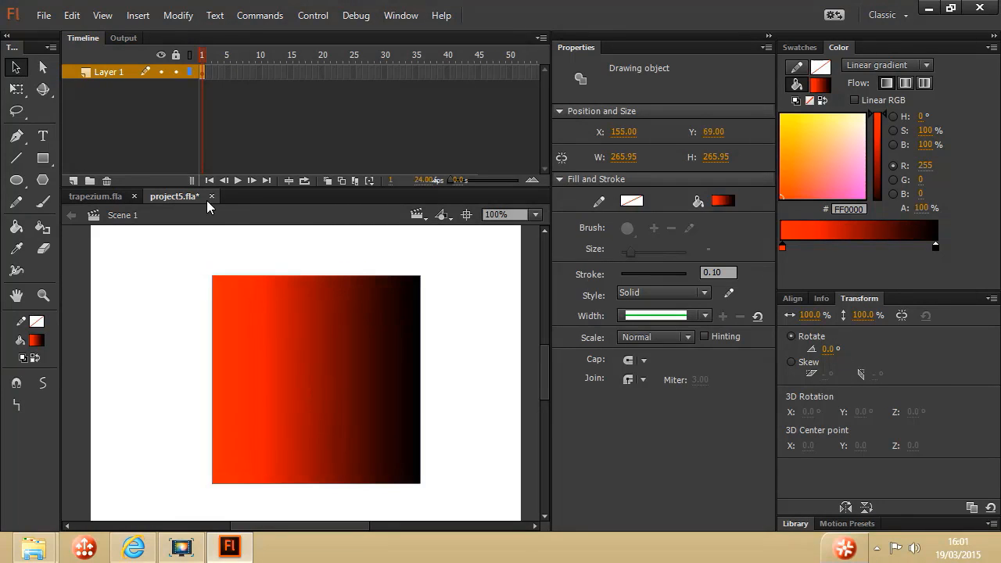
# Try to move the square's lower-left corner point freely with the Subselection tool, and undo the move.
pyautogui.click(45, 68)
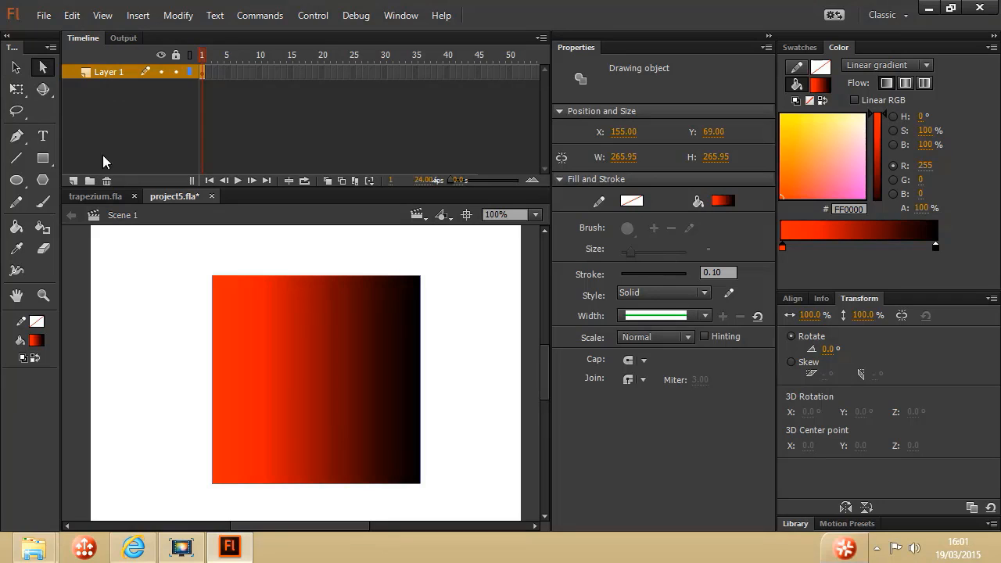
pyautogui.click(214, 309)
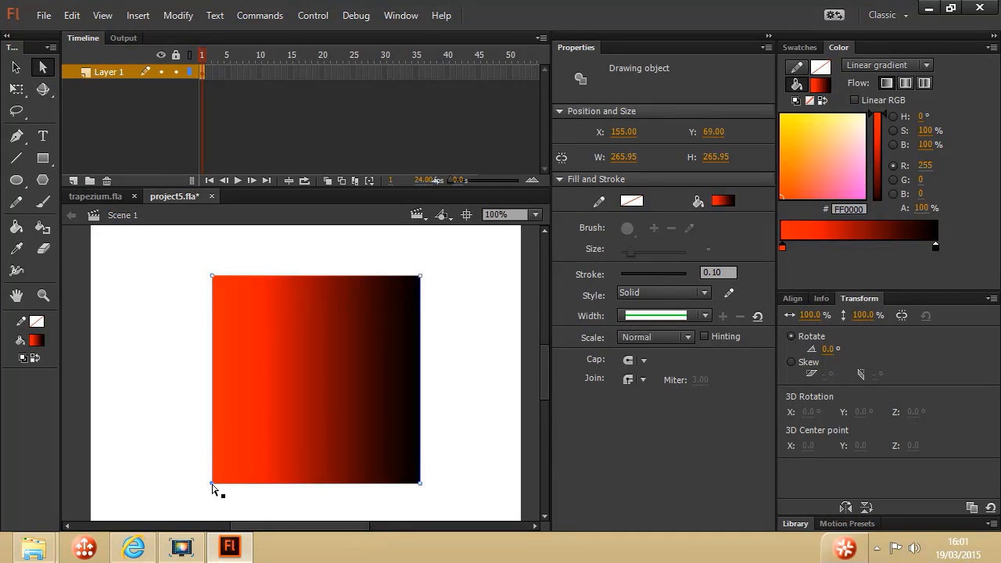
pyautogui.moveTo(207, 486); pyautogui.dragTo(111, 346)
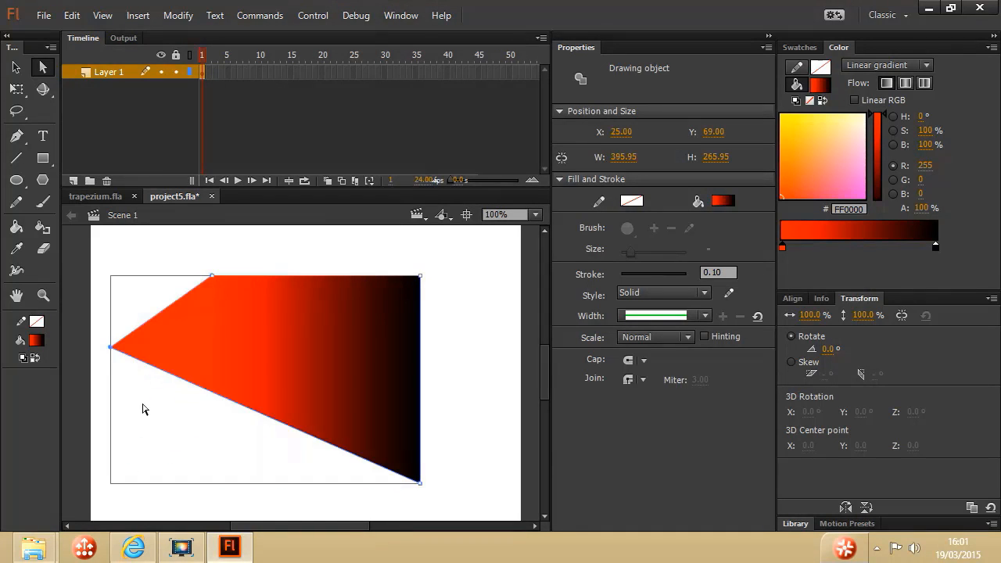
pyautogui.click(72, 15)
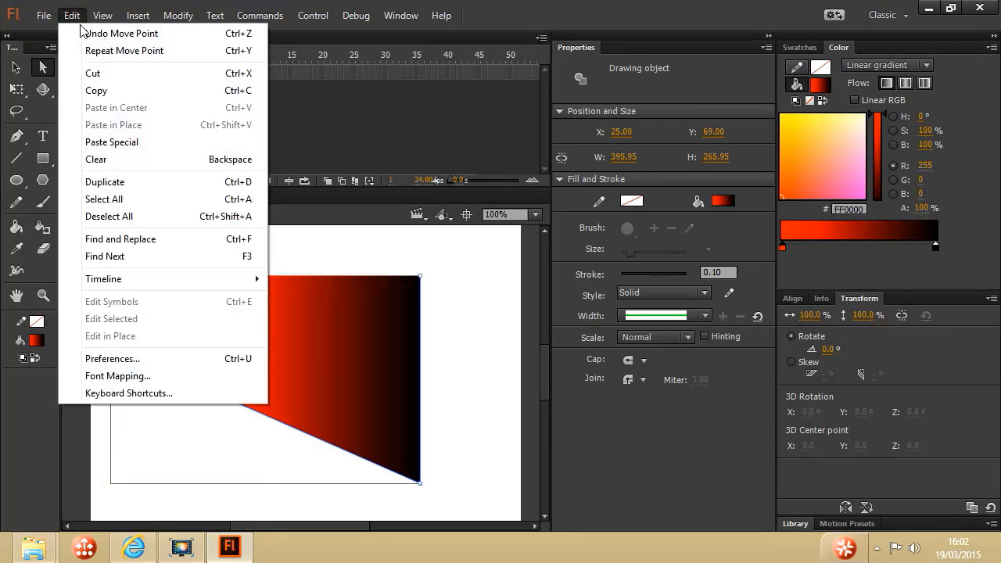
pyautogui.click(81, 38)
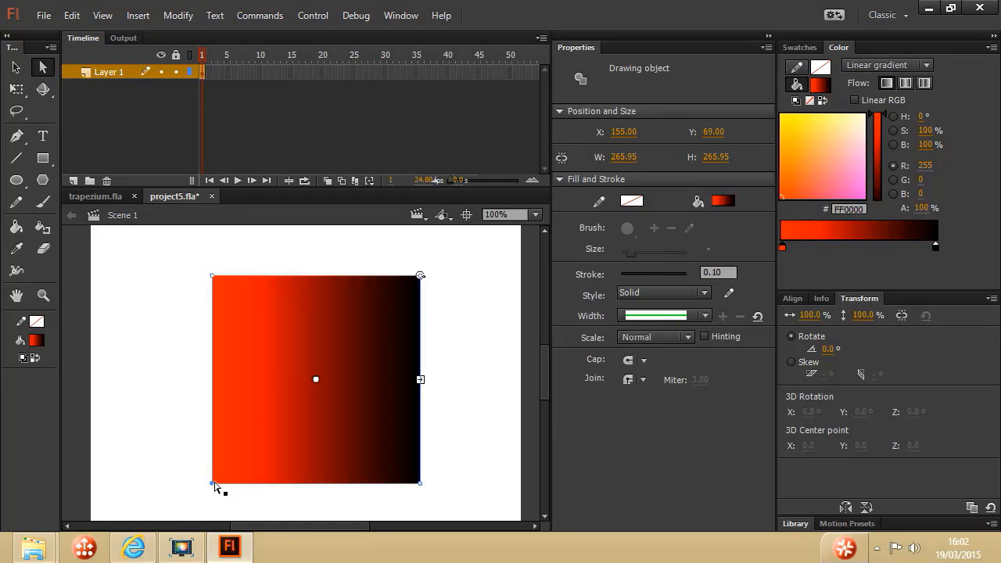
# Move the square's two lower corner points horizontally outward to form a trapezium about 476 px wide, and deselect it.
pyautogui.press('Left')
pyautogui.press('Left')
pyautogui.press('Left')
pyautogui.press('Left')
pyautogui.press('Left')
pyautogui.press('Left')
pyautogui.press('Left')
pyautogui.press('Left')
pyautogui.press('Left')
pyautogui.press('Left')
pyautogui.press('Left')
pyautogui.press('Left')
pyautogui.press('Left')
pyautogui.press('Left')
pyautogui.press('Left')
pyautogui.press('Left')
pyautogui.press('Left')
pyautogui.press('Left')
pyautogui.press('Left')
pyautogui.press('Left')
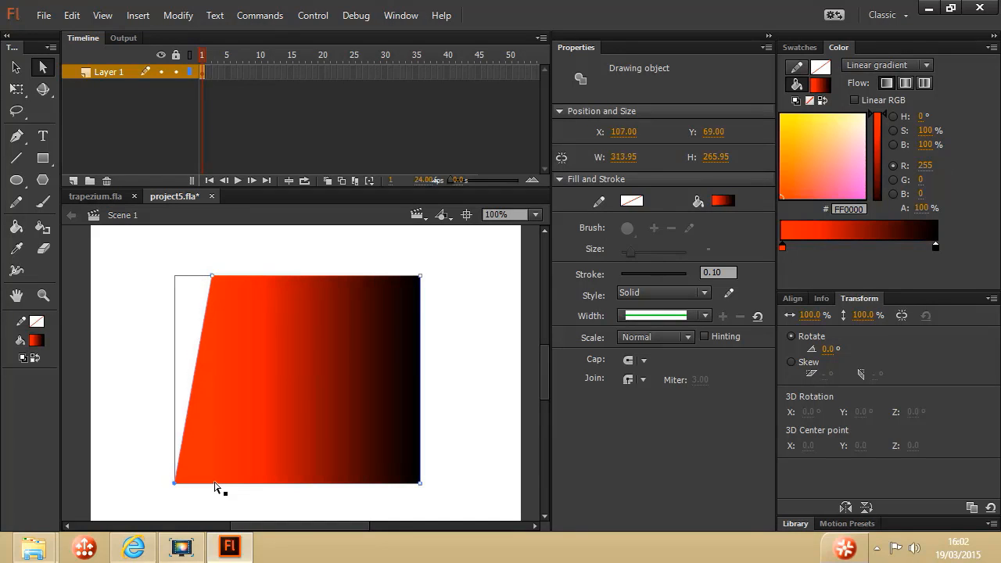
pyautogui.press('Left')
pyautogui.press('Left')
pyautogui.press('Left')
pyautogui.press('Left')
pyautogui.press('Left')
pyautogui.press('Left')
pyautogui.press('Left')
pyautogui.press('Left')
pyautogui.press('Left')
pyautogui.press('Left')
pyautogui.press('Left')
pyautogui.press('Left')
pyautogui.press('Left')
pyautogui.press('Left')
pyautogui.press('Left')
pyautogui.press('Left')
pyautogui.press('Left')
pyautogui.press('Left')
pyautogui.press('Left')
pyautogui.press('Left')
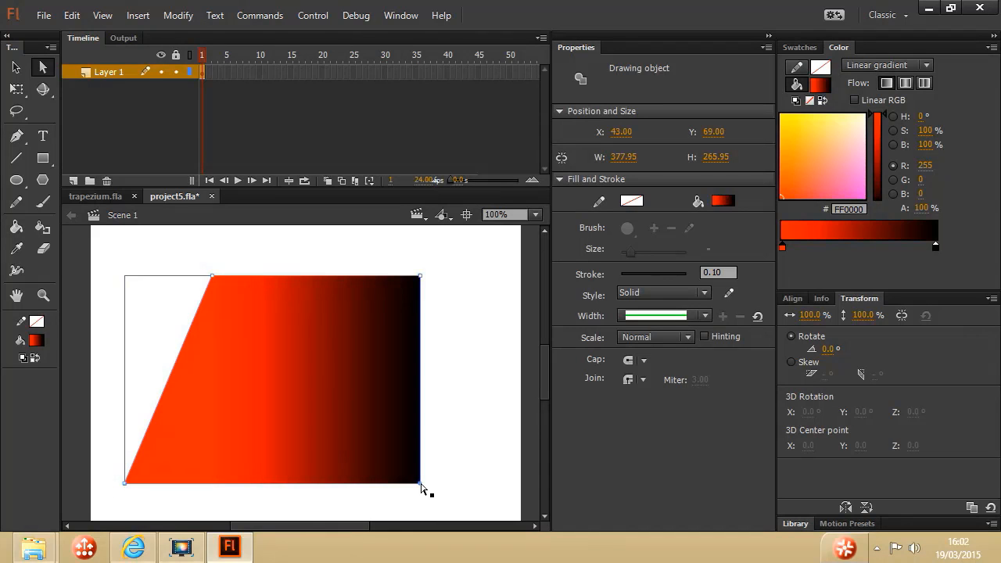
pyautogui.moveTo(420, 483); pyautogui.dragTo(496, 482)
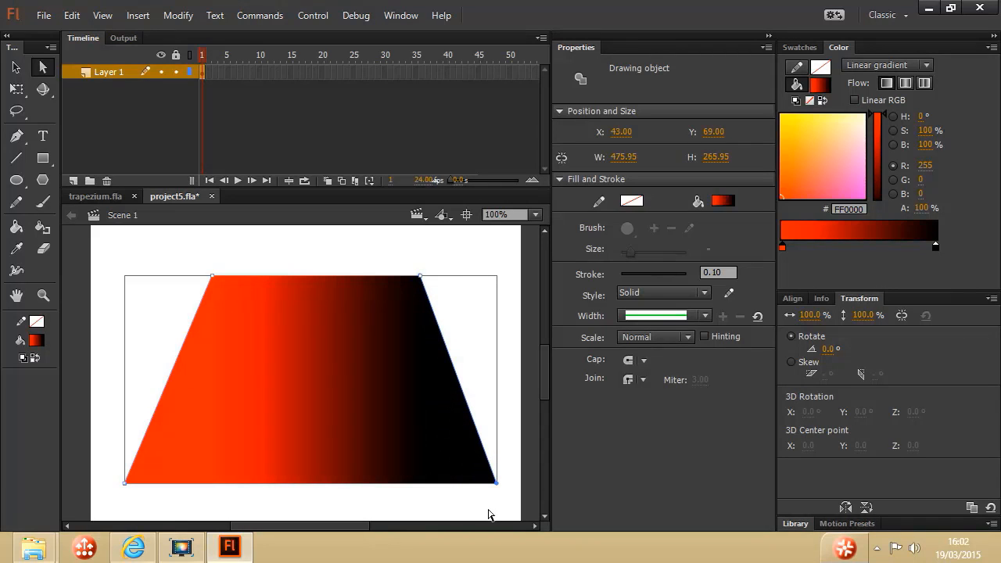
pyautogui.click(366, 250)
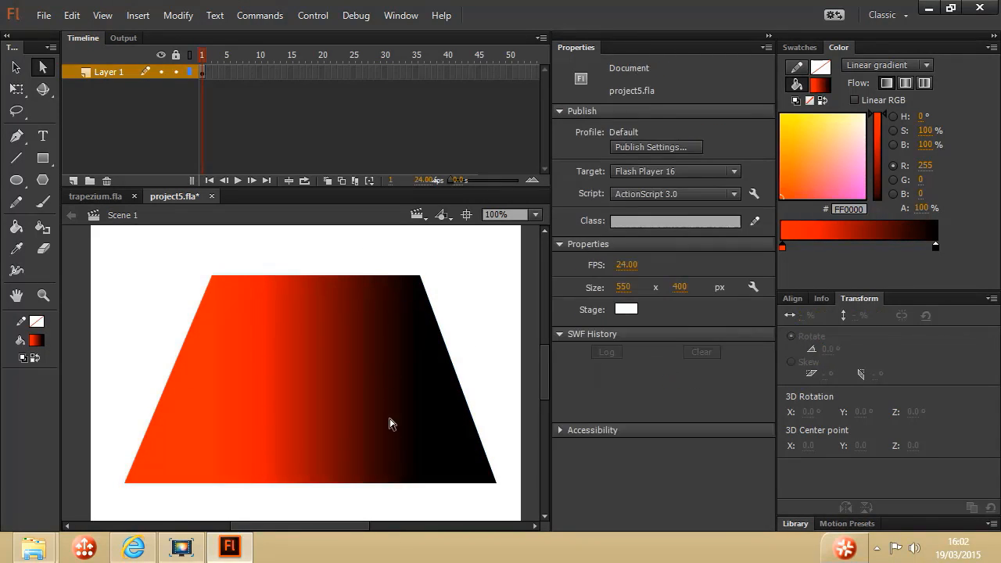
# Compare the reshaped trapezium with the trapezium.fla example and delete it from project5.fla.
pyautogui.click(109, 197)
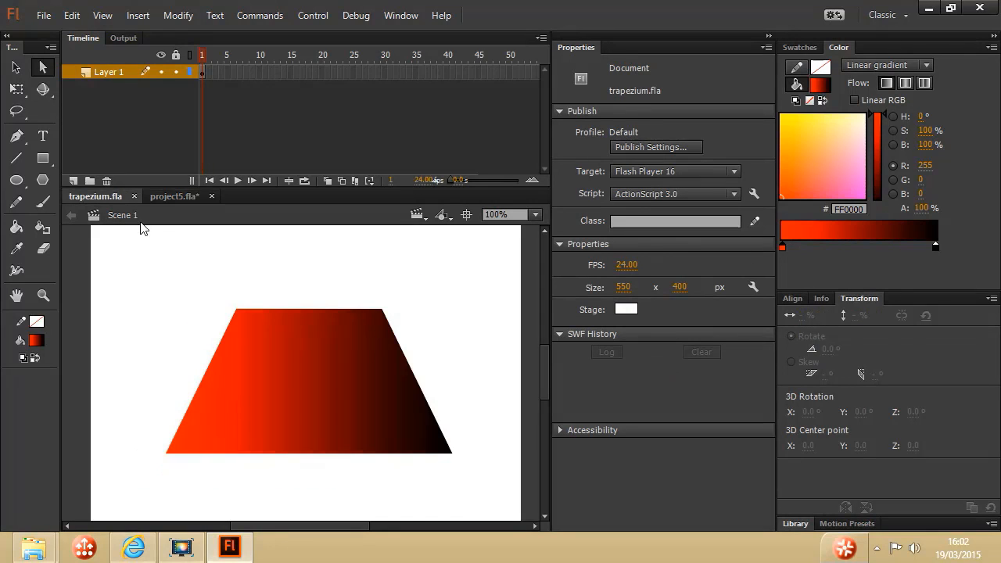
pyautogui.click(175, 196)
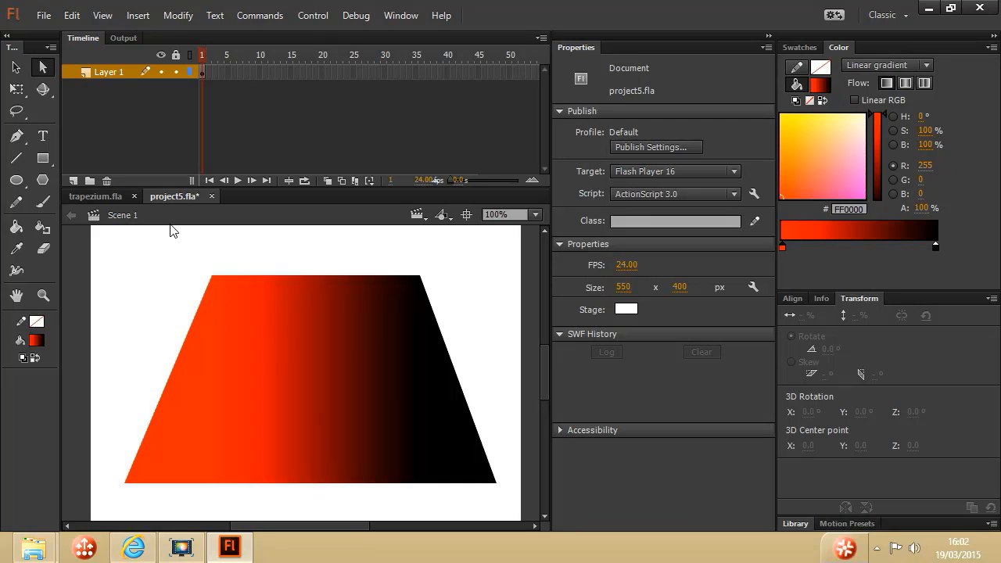
pyautogui.click(15, 67)
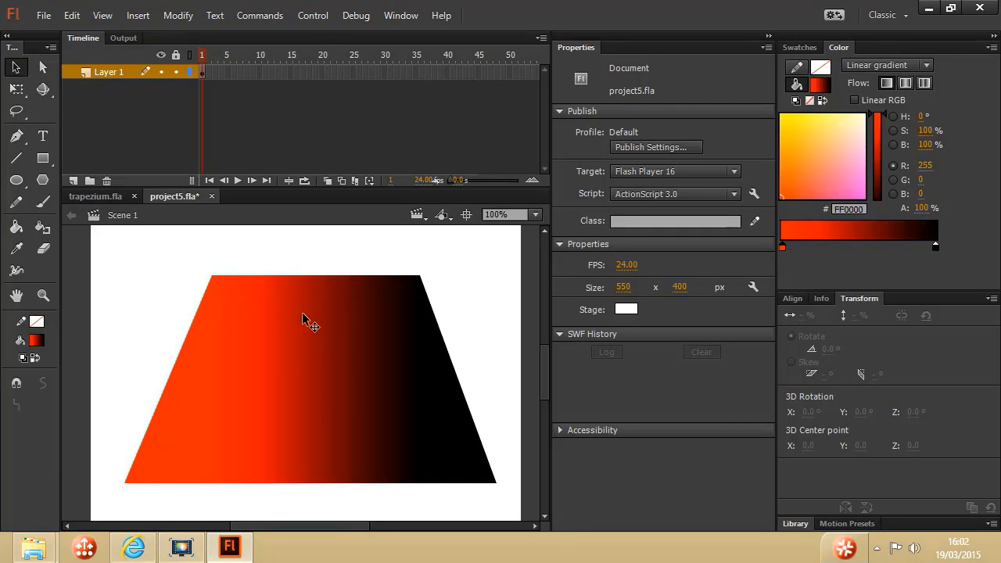
pyautogui.click(328, 344)
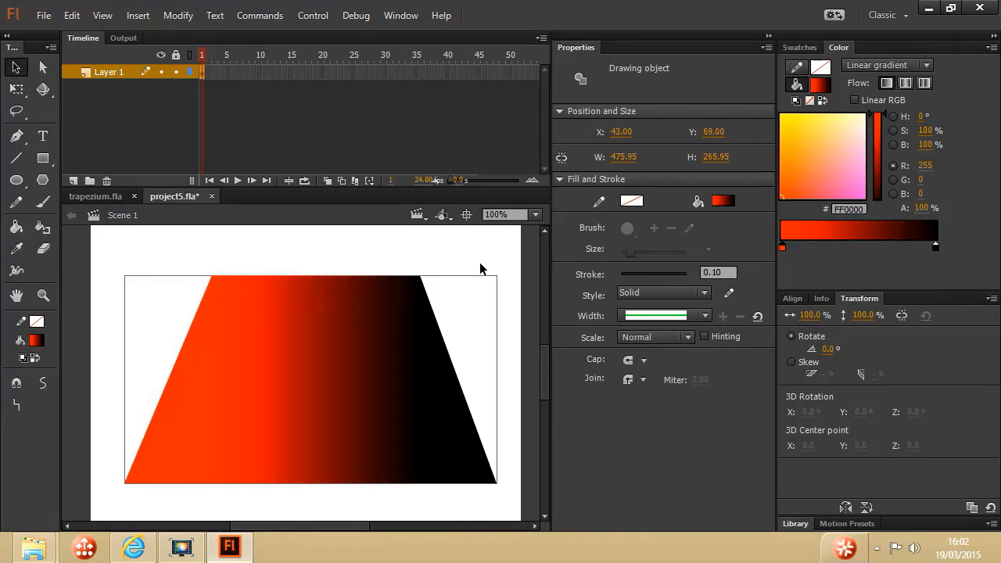
pyautogui.press('Delete')
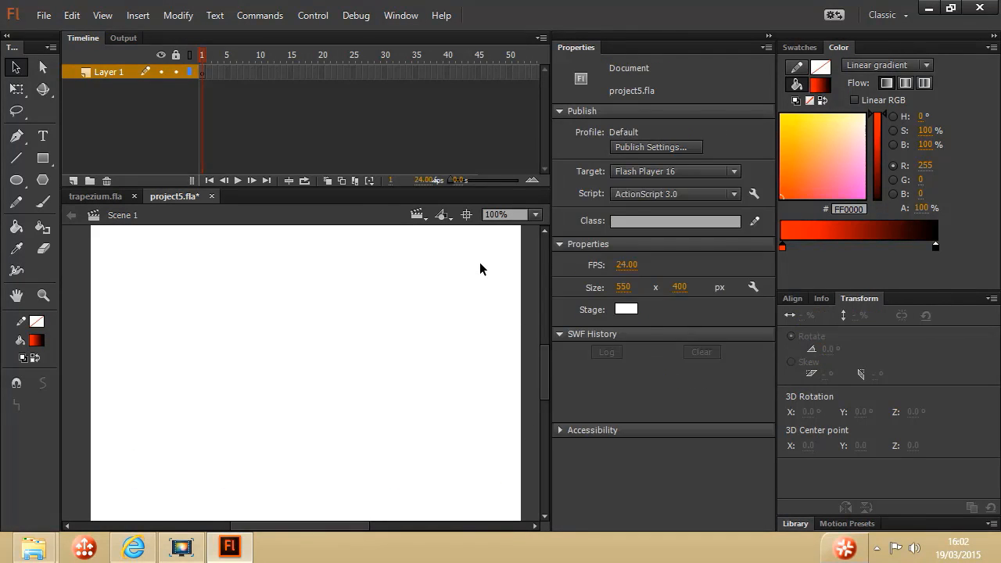
# Draw a square about 201 px wide with a solid red (#FF0000) fill and no outline using the Rectangle tool.
pyautogui.click(43, 159)
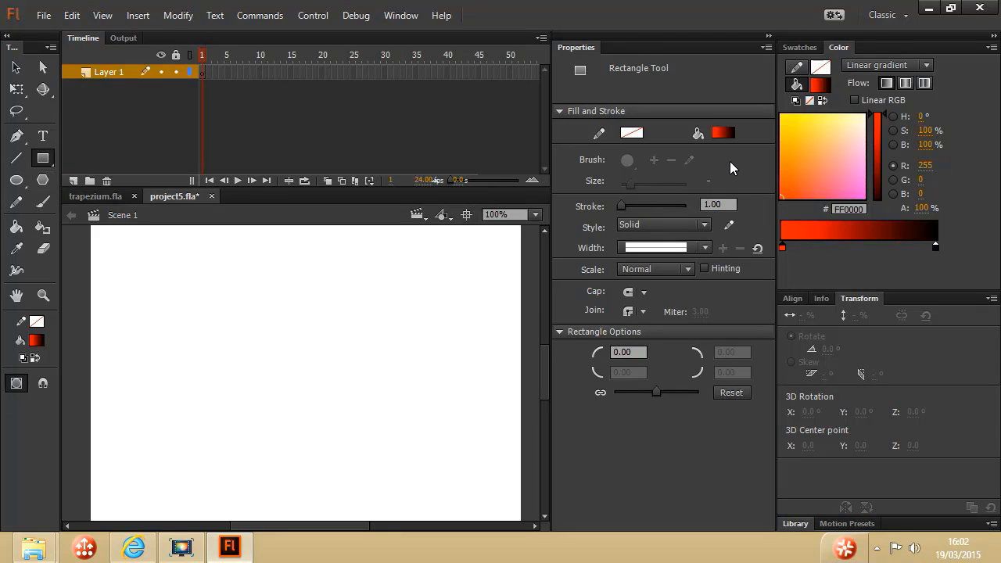
pyautogui.click(821, 88)
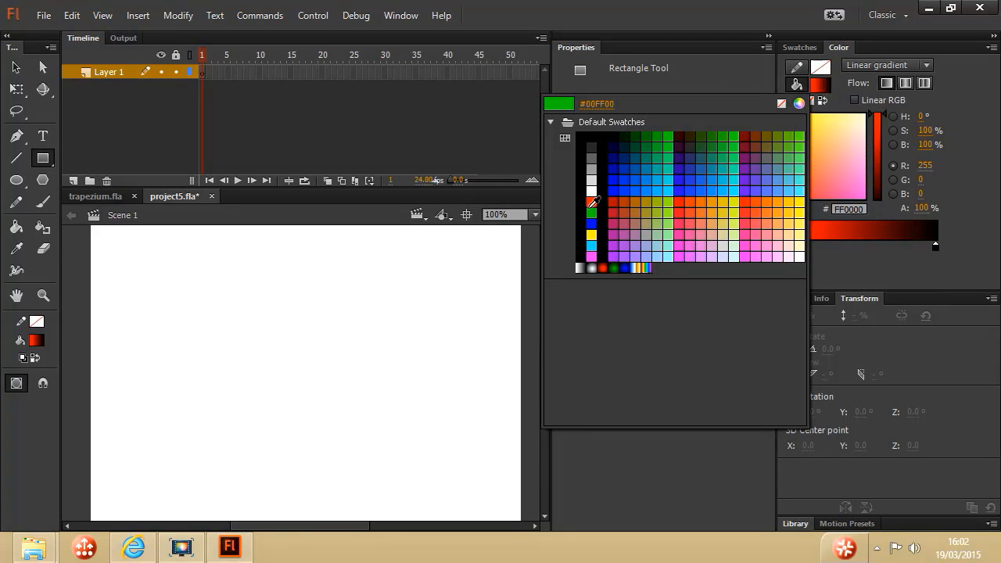
pyautogui.click(594, 202)
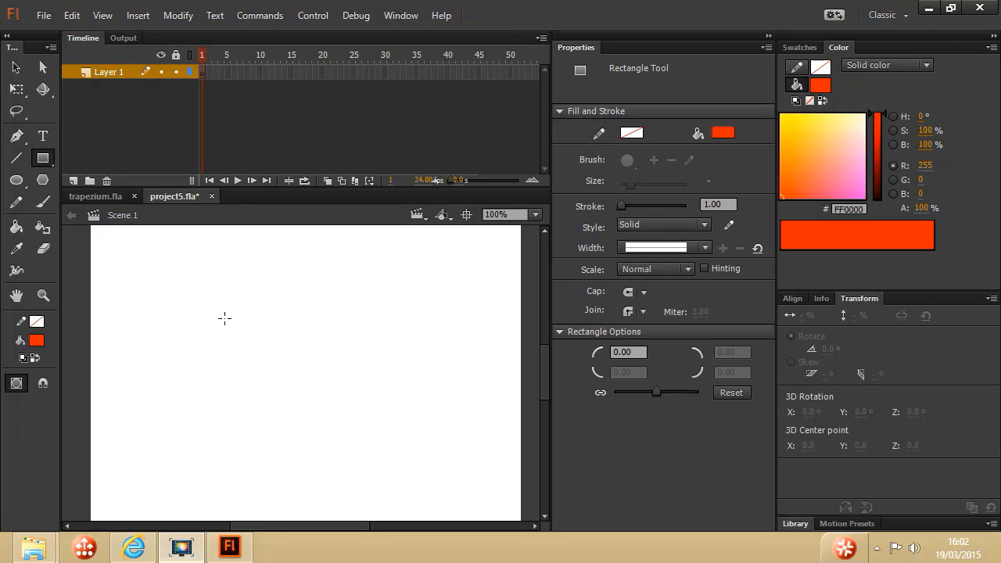
pyautogui.moveTo(160, 286); pyautogui.dragTo(318, 434)
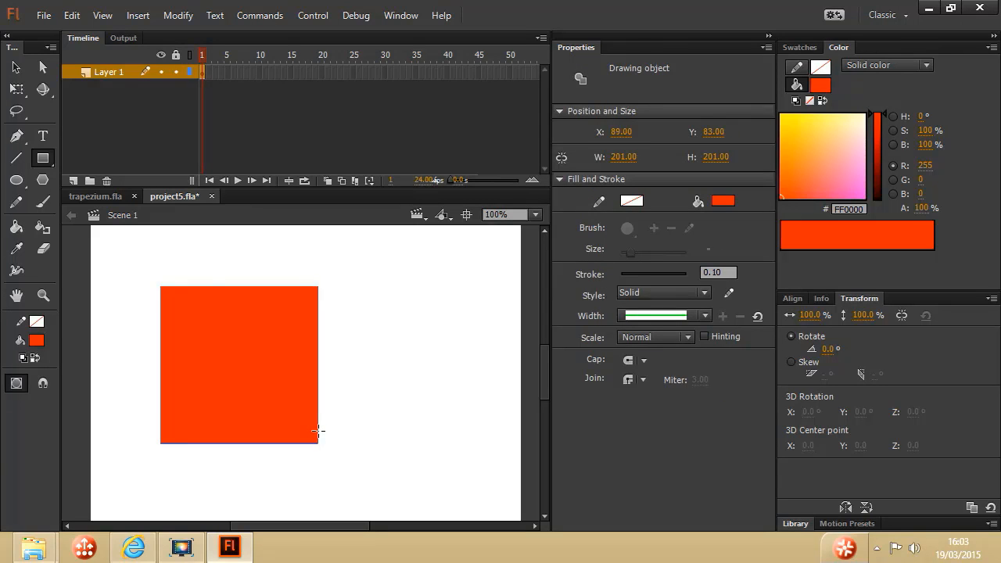
# Move the red square toward the stage's centre and resize it to about 221 × 183 px with the Free Transform tool.
pyautogui.click(16, 67)
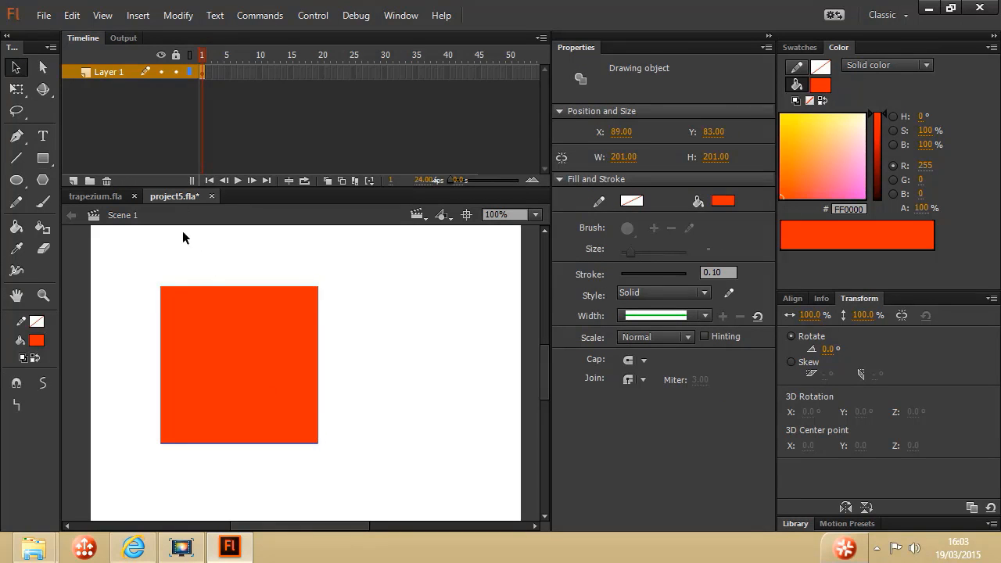
pyautogui.moveTo(232, 348)
pyautogui.mouseDown()
pyautogui.moveTo(333, 364)
pyautogui.moveTo(324, 373)
pyautogui.moveTo(307, 361)
pyautogui.mouseUp()
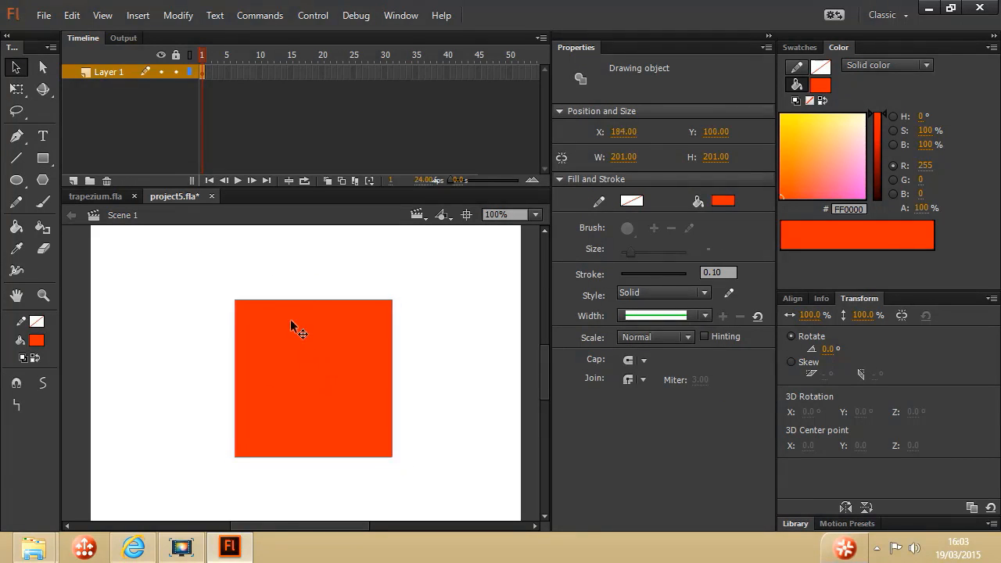
pyautogui.click(15, 89)
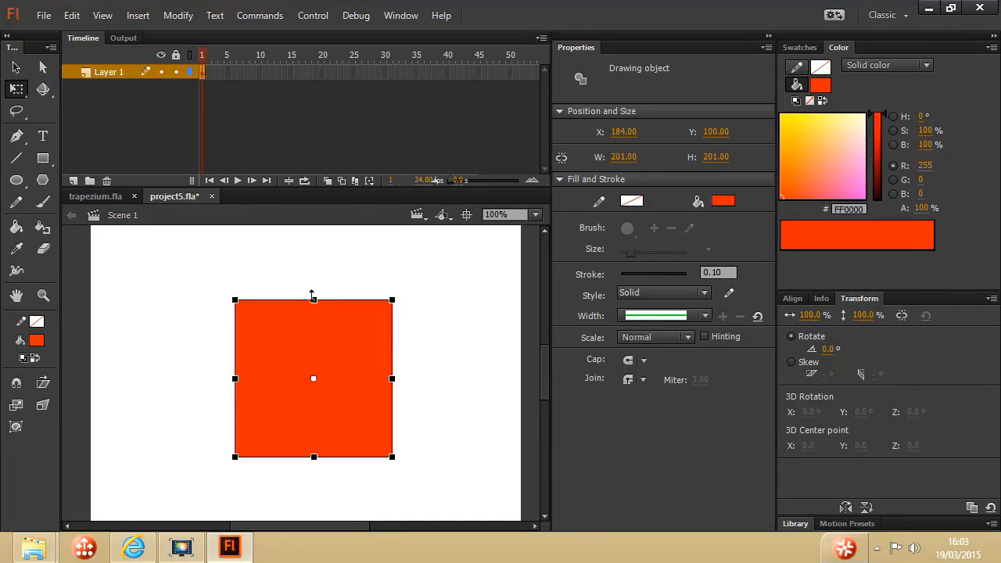
pyautogui.moveTo(312, 295); pyautogui.dragTo(314, 262)
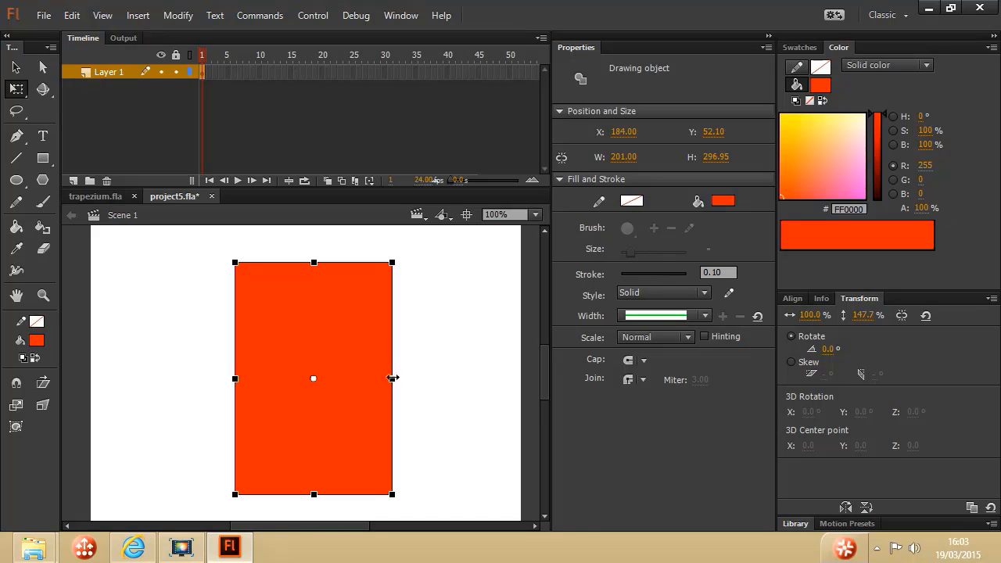
pyautogui.moveTo(394, 378)
pyautogui.mouseDown()
pyautogui.moveTo(490, 380)
pyautogui.moveTo(399, 378)
pyautogui.mouseUp()
pyautogui.moveTo(315, 264); pyautogui.dragTo(313, 307)
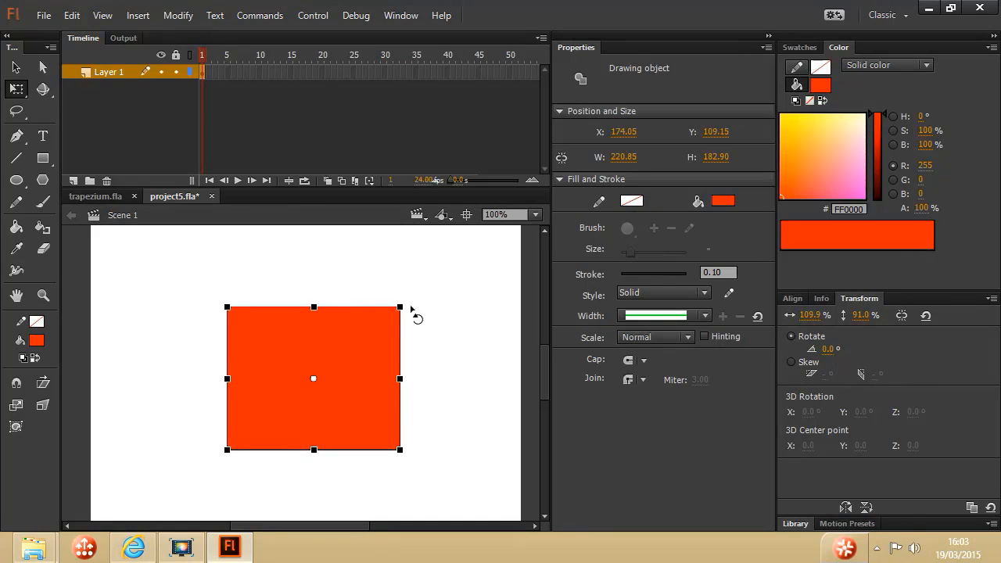
# Try skewing the rectangle horizontally to about -41.2° and back to 0.4°, adding a slight vertical skew of about 1.1°.
pyautogui.moveTo(412, 314); pyautogui.dragTo(286, 298)
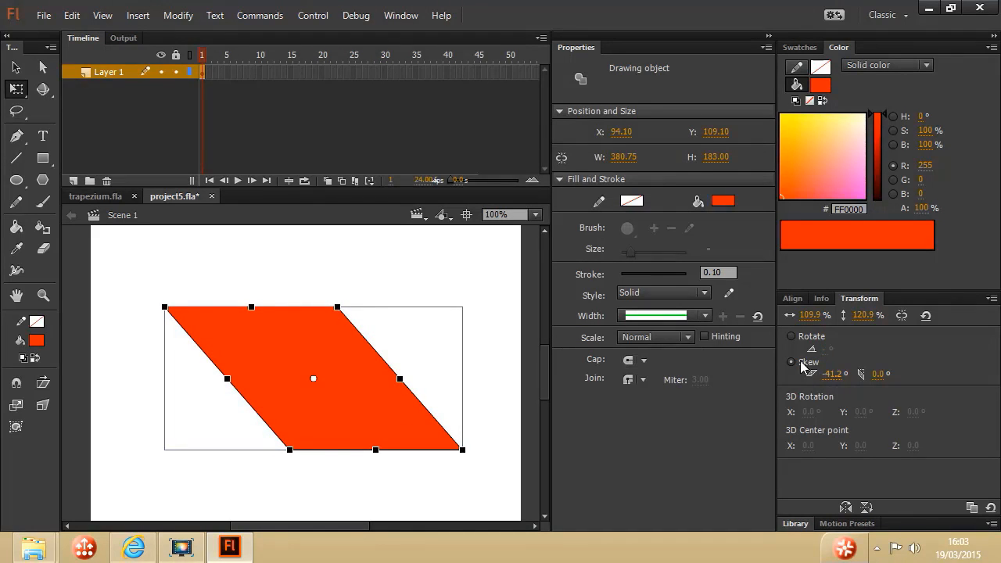
pyautogui.moveTo(281, 305); pyautogui.dragTo(344, 306)
pyautogui.moveTo(405, 338)
pyautogui.mouseDown()
pyautogui.moveTo(404, 284)
pyautogui.moveTo(401, 357)
pyautogui.moveTo(407, 289)
pyautogui.moveTo(409, 344)
pyautogui.mouseUp()
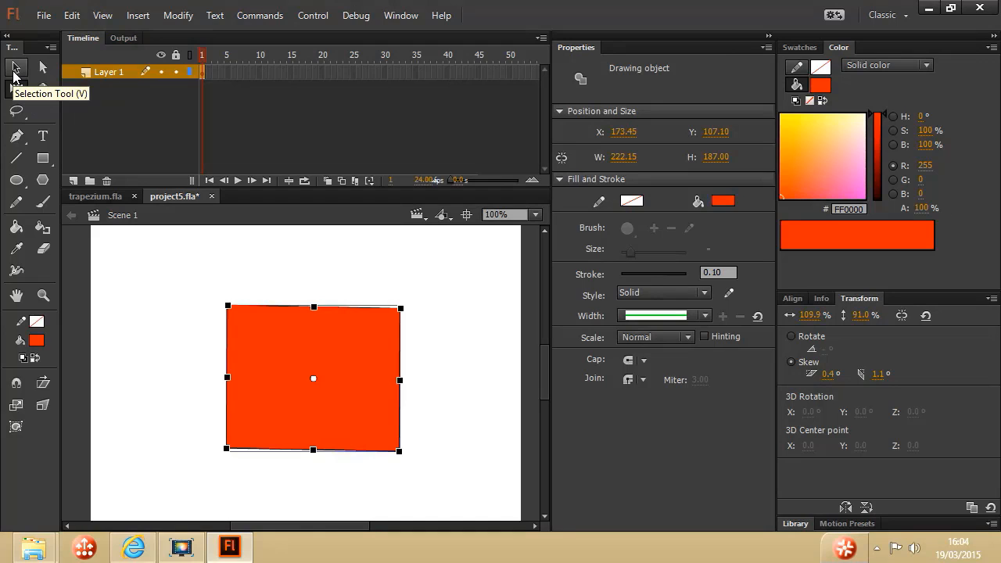
# Bend the rectangle's four straight edges with the Selection tool: the top edge outward, the two sides and the bottom edge inward.
pyautogui.click(14, 72)
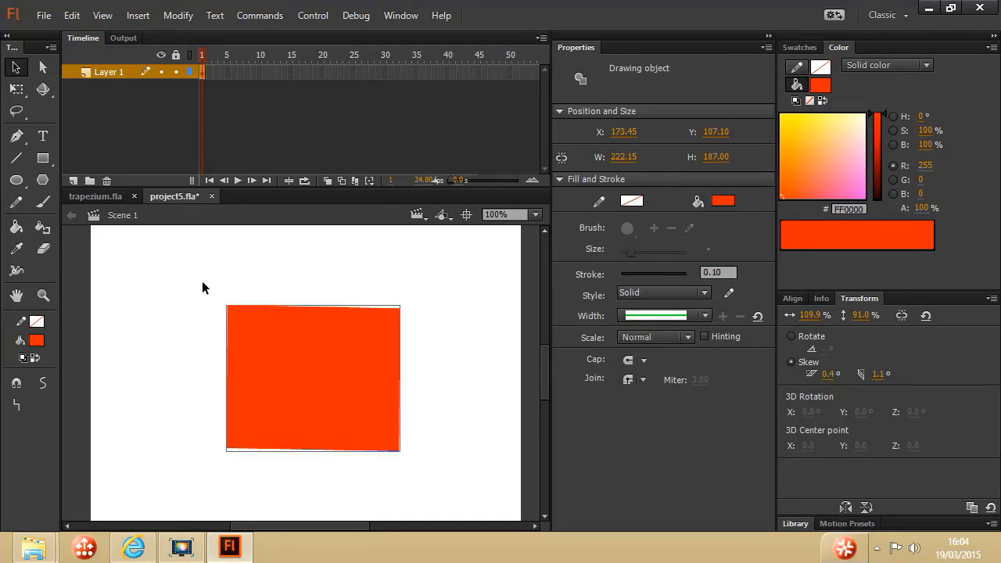
pyautogui.click(135, 293)
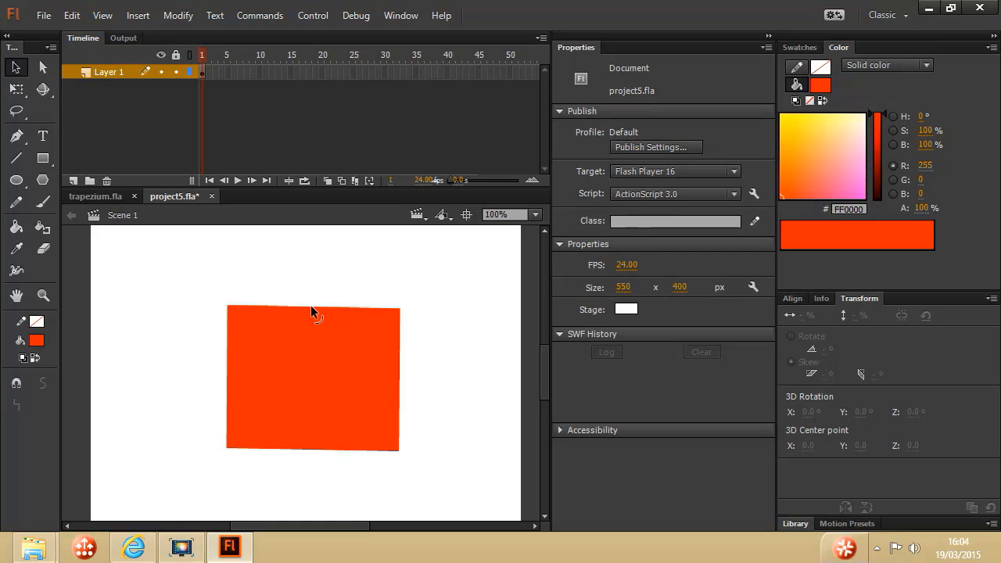
pyautogui.moveTo(311, 308); pyautogui.dragTo(315, 276)
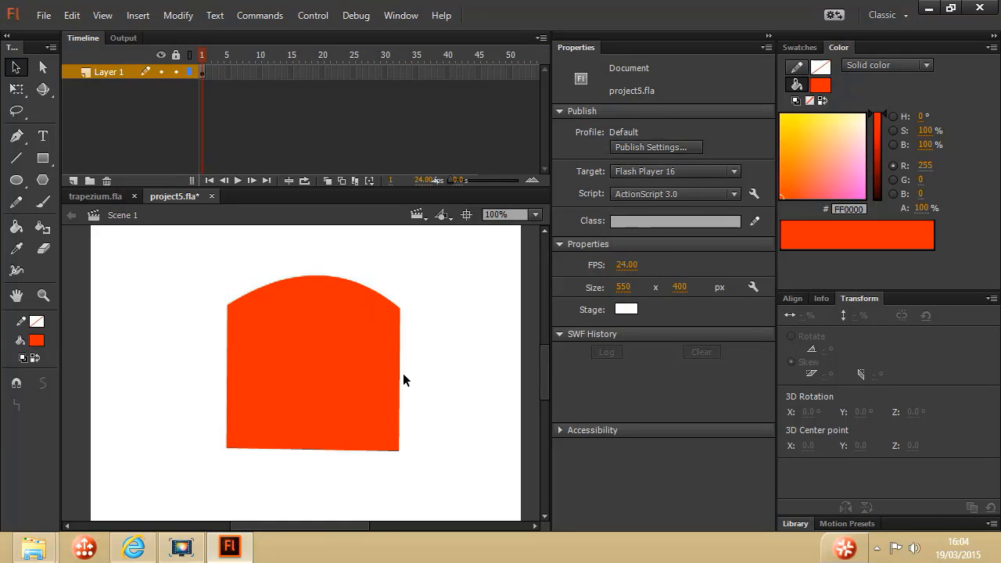
pyautogui.moveTo(400, 373); pyautogui.dragTo(329, 373)
pyautogui.moveTo(226, 369); pyautogui.dragTo(294, 371)
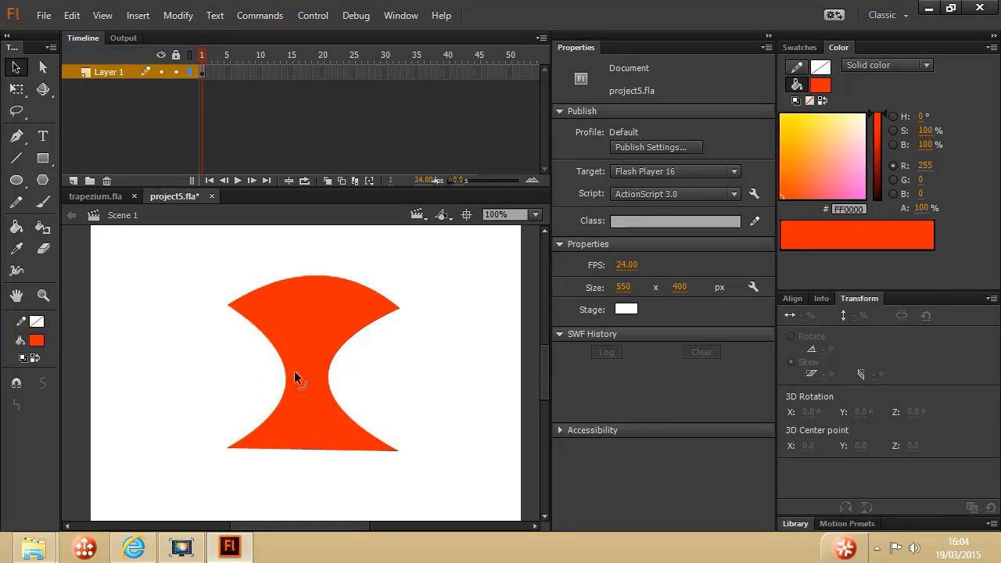
pyautogui.moveTo(328, 449); pyautogui.dragTo(314, 422)
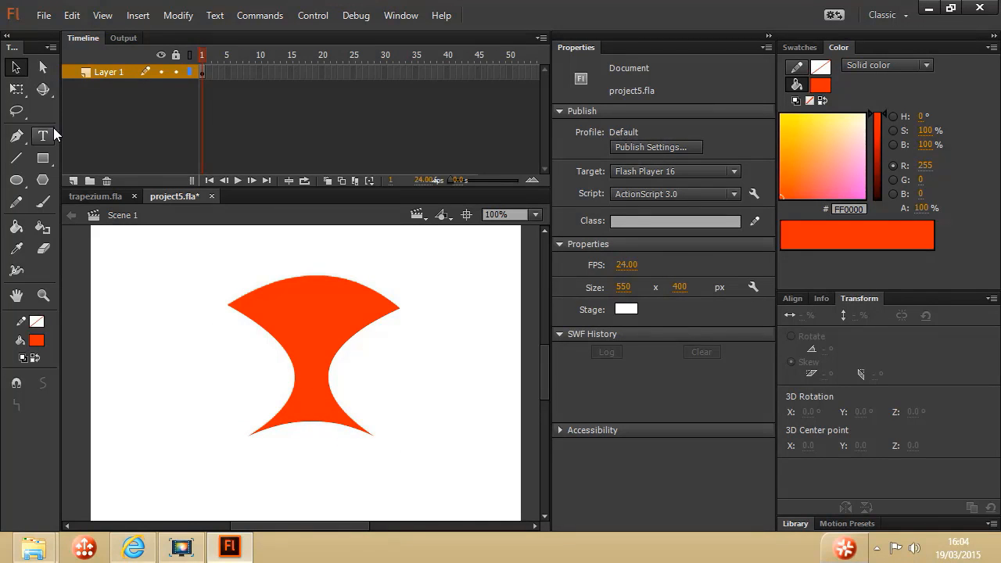
# Delete the distorted shape and draw a new red square about 206 px wide without an outline.
pyautogui.click(332, 344)
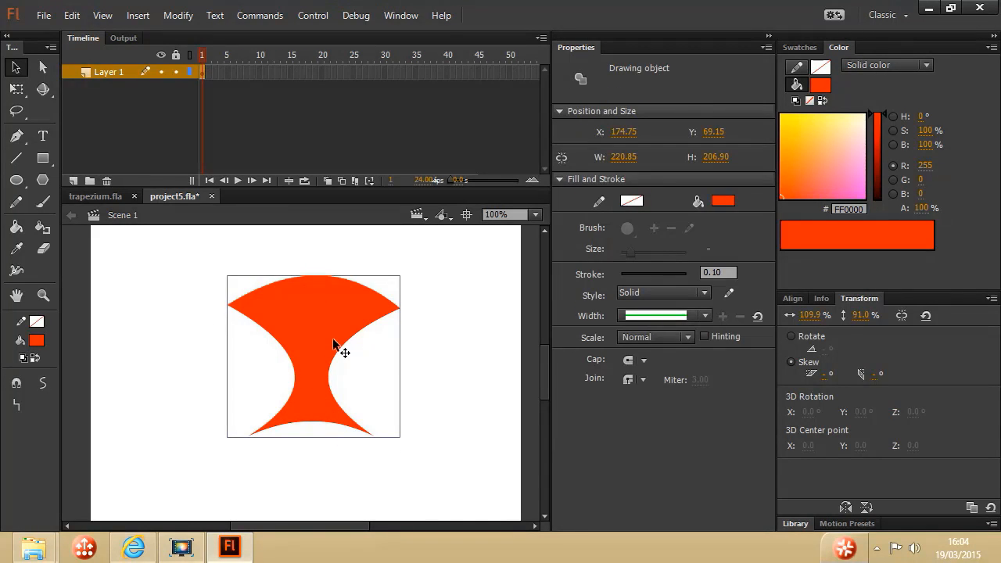
pyautogui.press('Delete')
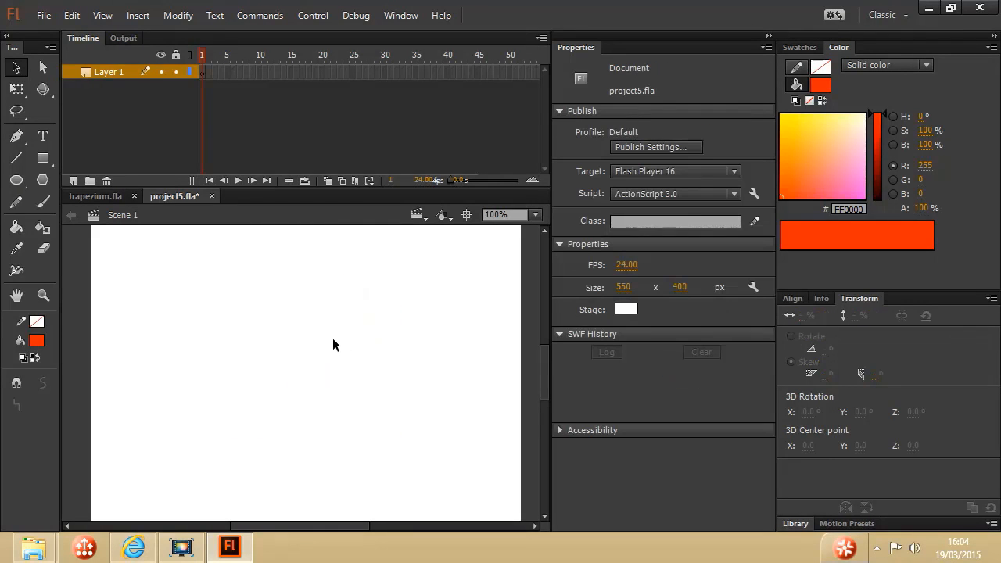
pyautogui.click(46, 166)
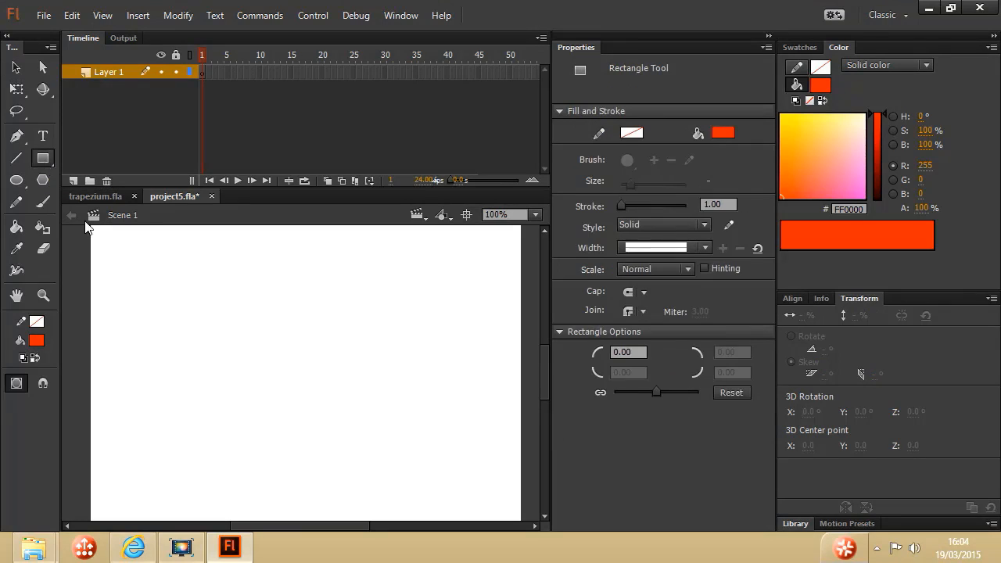
pyautogui.moveTo(229, 315)
pyautogui.mouseDown()
pyautogui.moveTo(261, 326)
pyautogui.moveTo(389, 431)
pyautogui.mouseUp()
# Skew the square horizontally by about 18.8° into a parallelogram and move it to about X 45, Y 98.
pyautogui.click(17, 88)
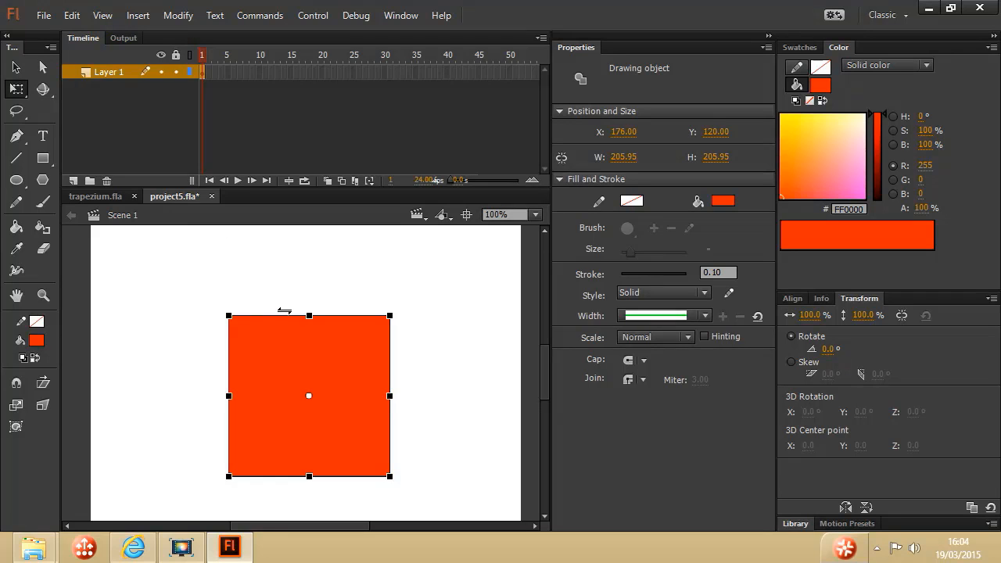
pyautogui.moveTo(284, 311); pyautogui.dragTo(312, 312)
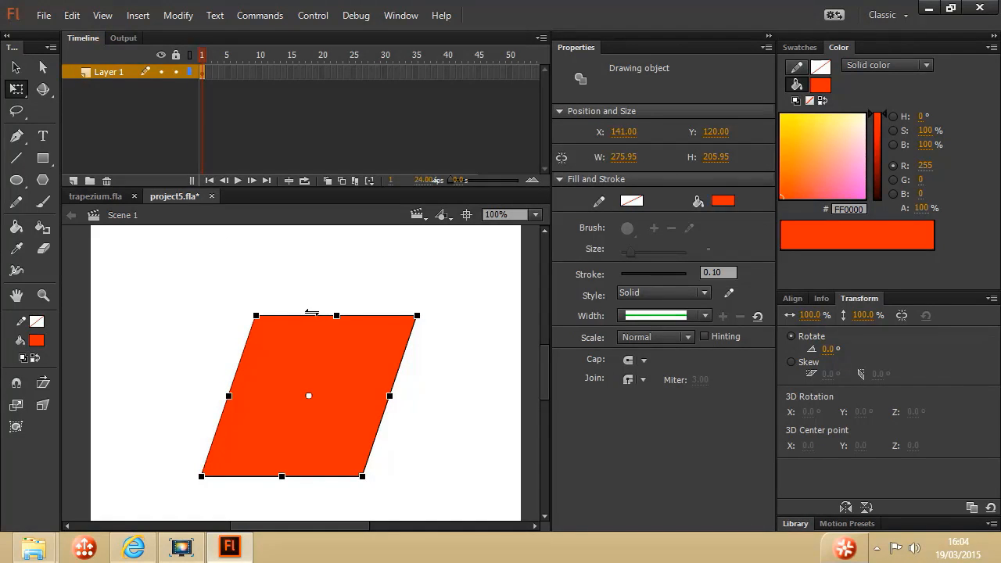
pyautogui.moveTo(311, 312); pyautogui.dragTo(312, 312)
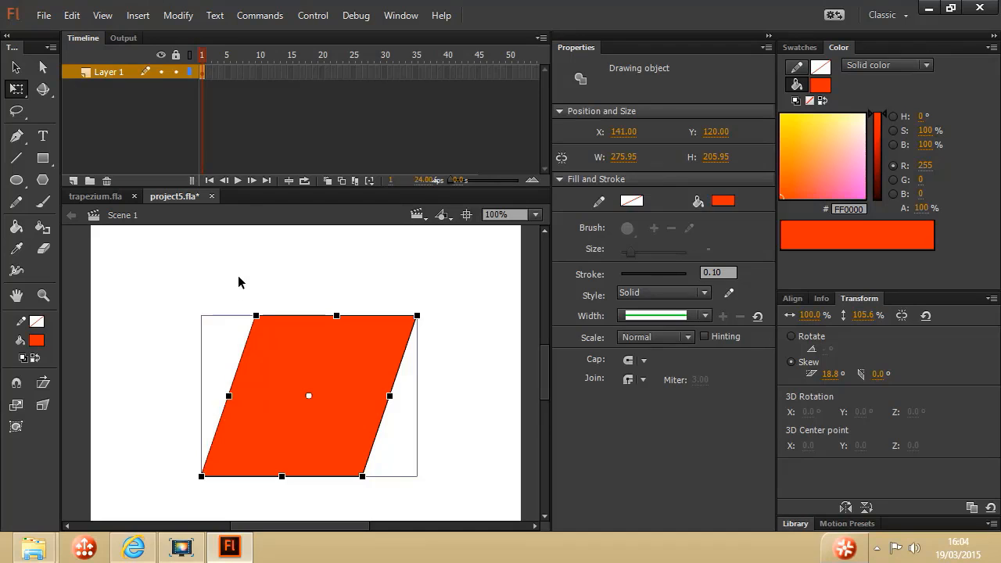
pyautogui.click(15, 69)
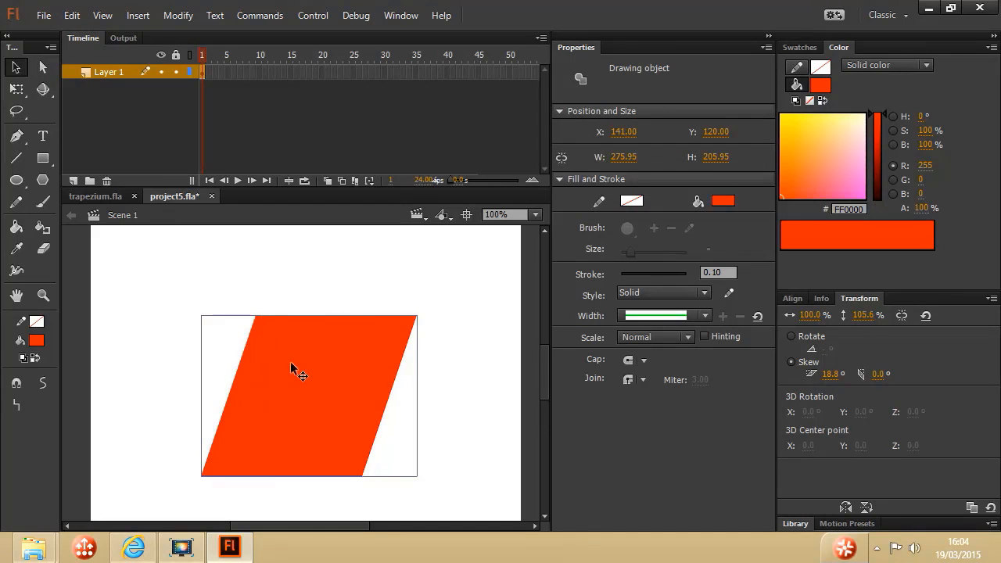
pyautogui.moveTo(290, 363); pyautogui.dragTo(219, 353)
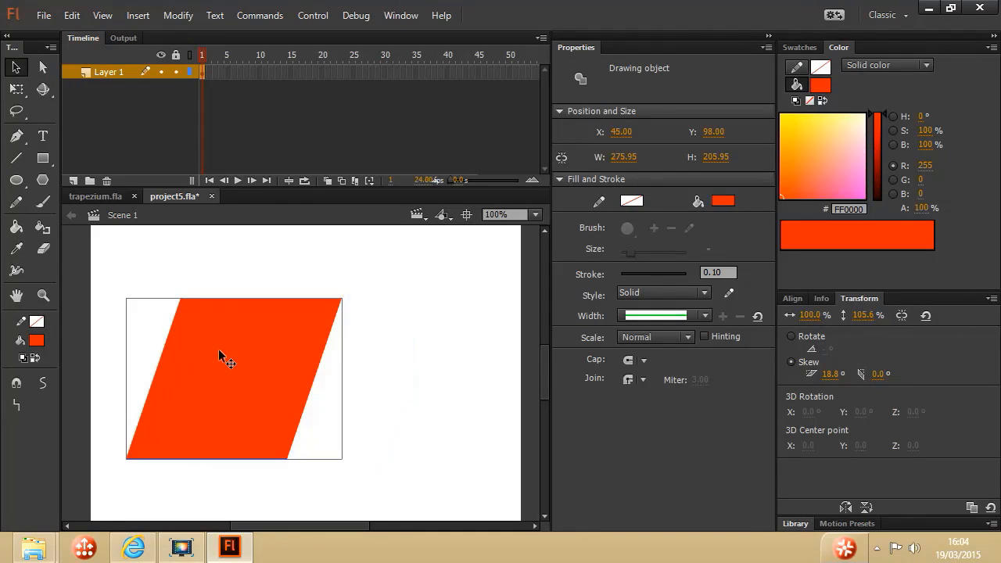
# Copy the parallelogram, paste it in the centre, and move the copy to the right of the original.
pyautogui.rightClick(261, 358)
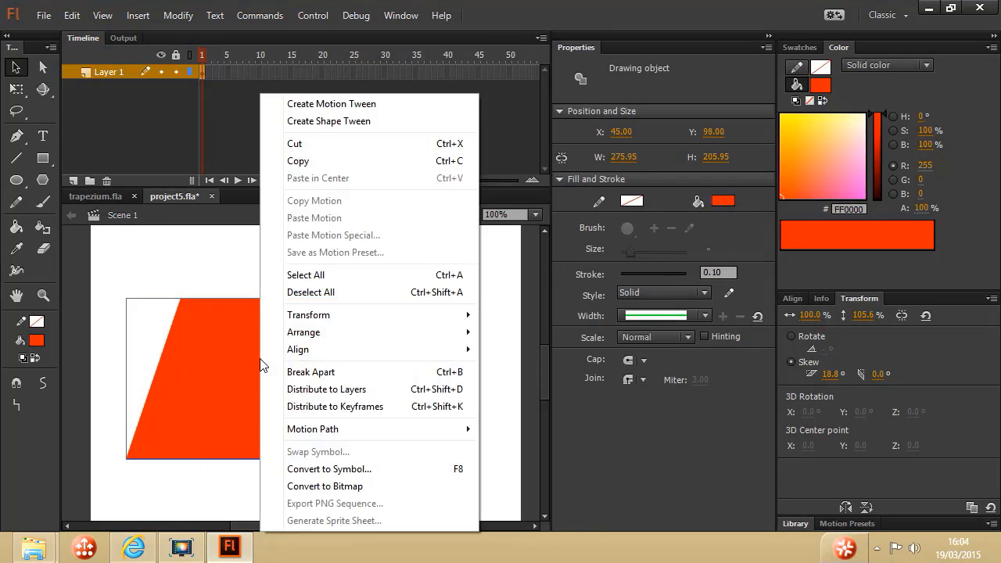
pyautogui.click(330, 160)
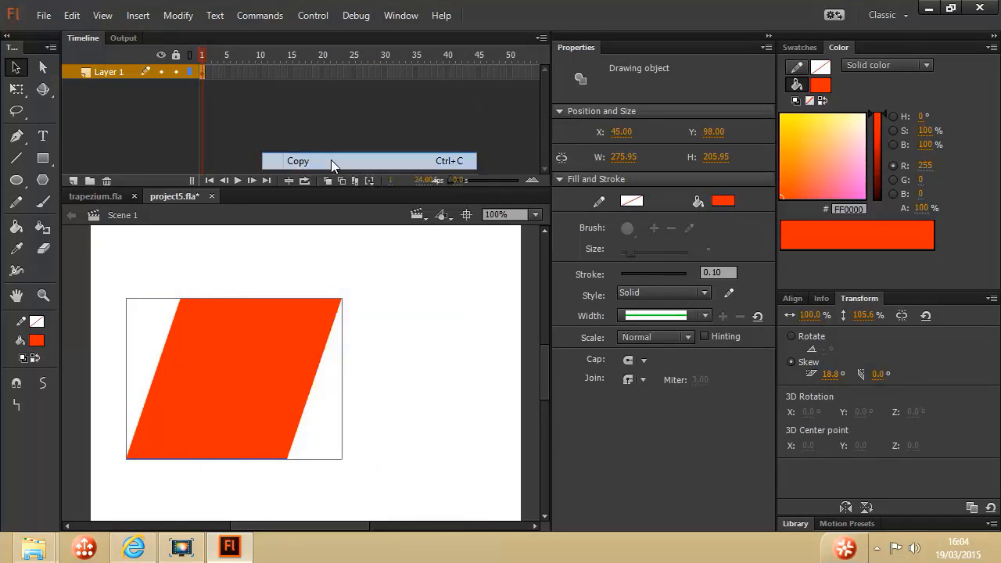
pyautogui.rightClick(304, 339)
pyautogui.click(391, 178)
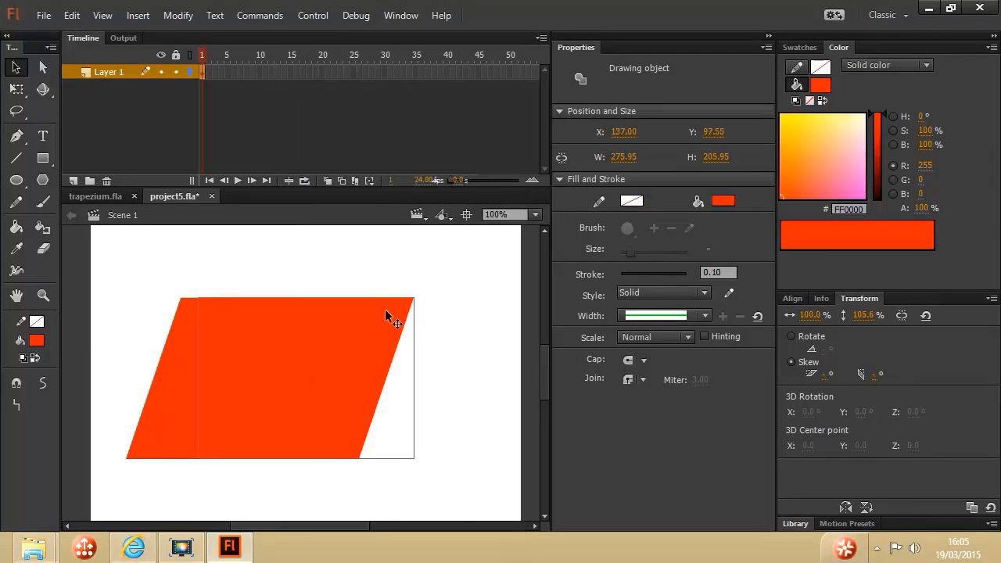
pyautogui.moveTo(385, 309); pyautogui.dragTo(419, 376)
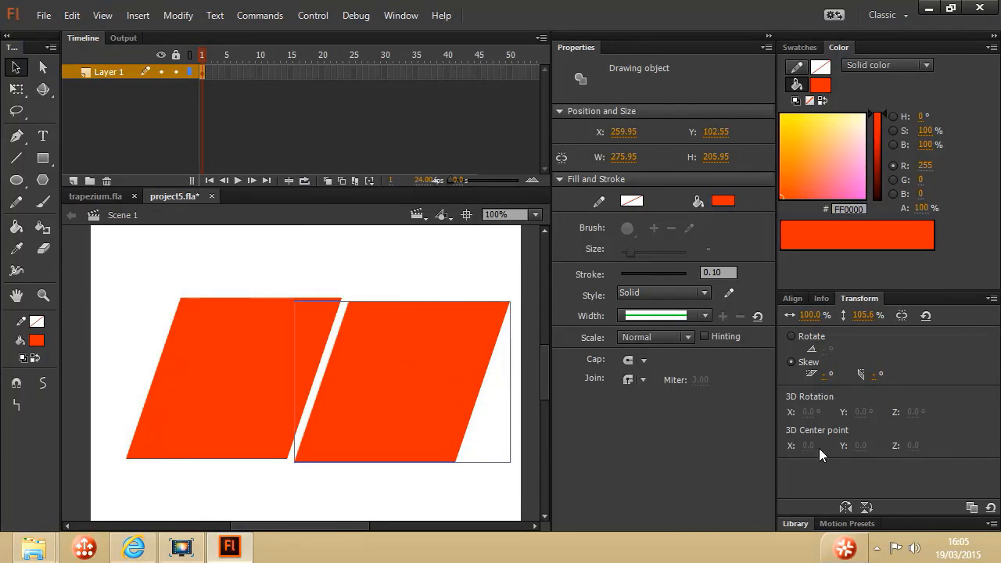
# Flip the copied parallelogram horizontally and overlap it with the original, aligned at Y 98, to form a trapezium outline.
pyautogui.click(845, 507)
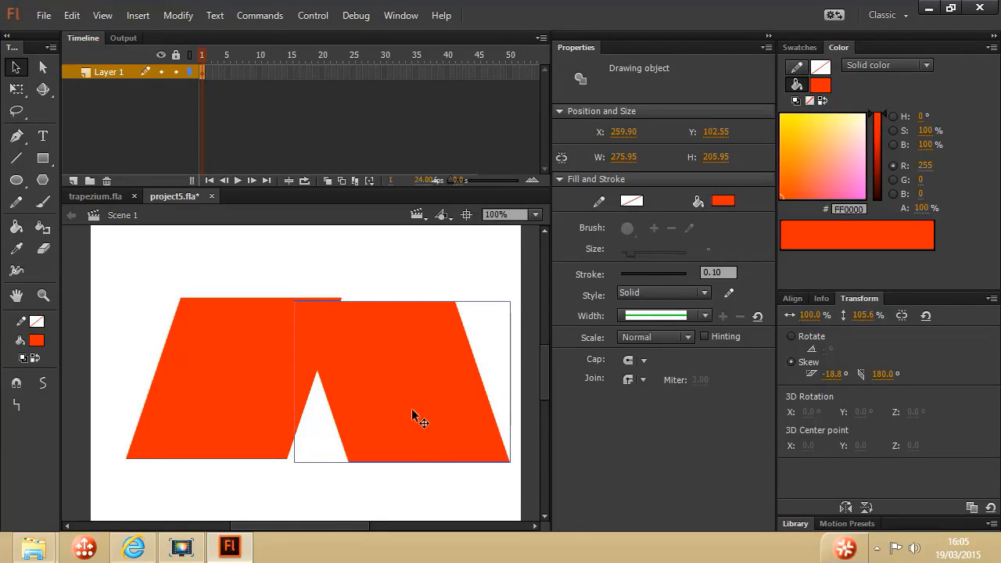
pyautogui.moveTo(411, 408); pyautogui.dragTo(287, 398)
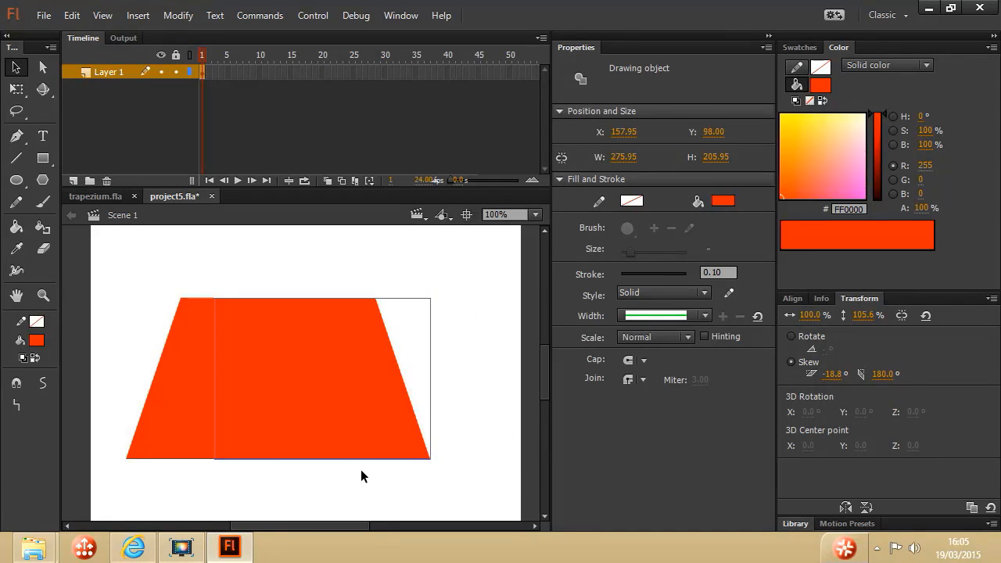
pyautogui.click(457, 397)
# Check the two overlapping parallelograms by selecting each in turn, and compare the result with the trapezium.fla example.
pyautogui.click(197, 396)
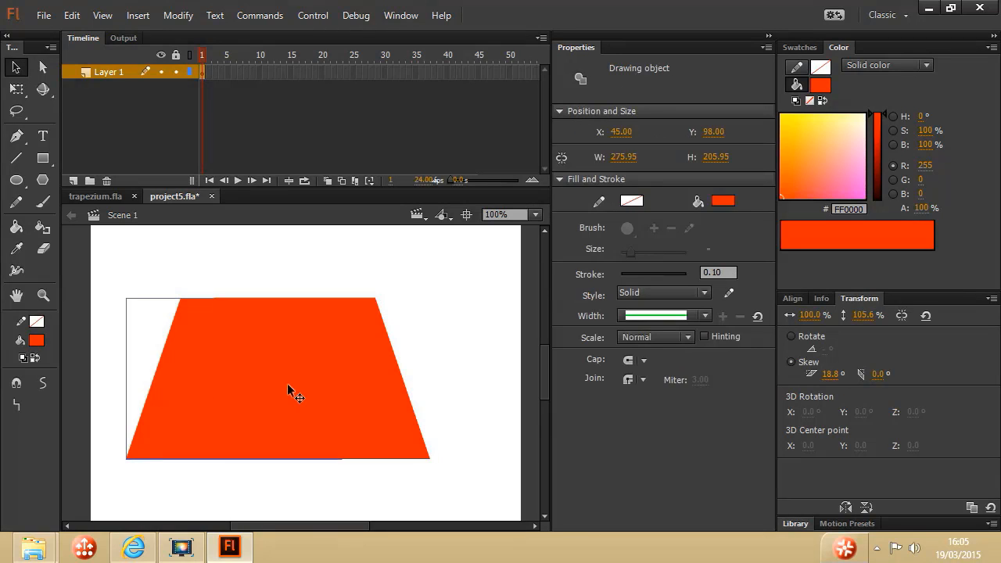
pyautogui.click(314, 385)
pyautogui.click(186, 392)
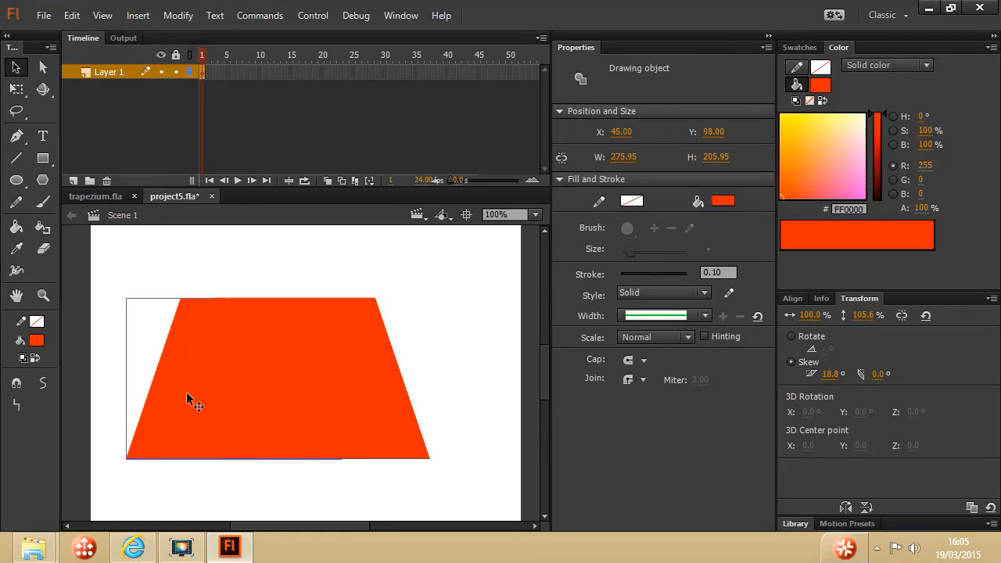
pyautogui.click(278, 387)
pyautogui.click(121, 196)
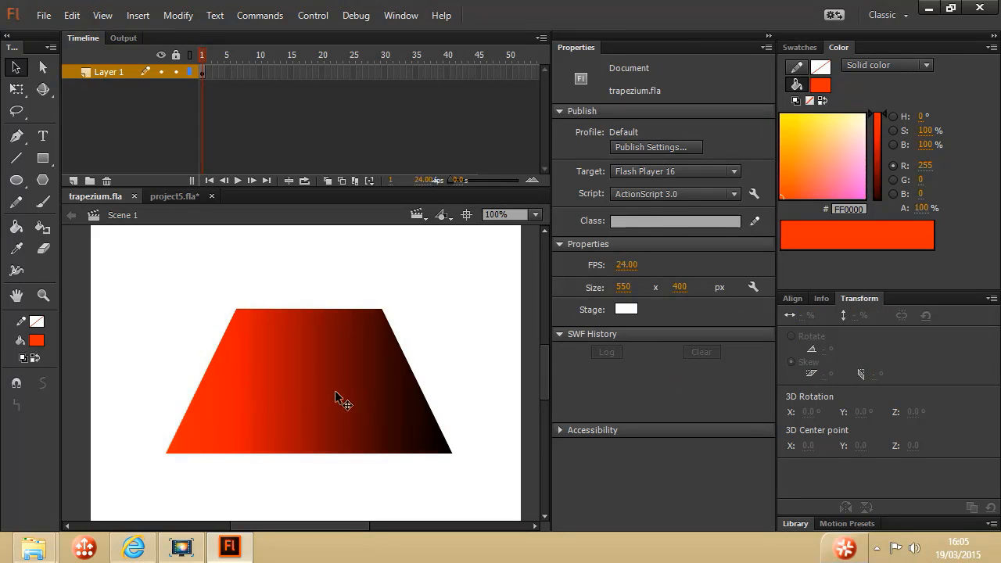
pyautogui.click(173, 198)
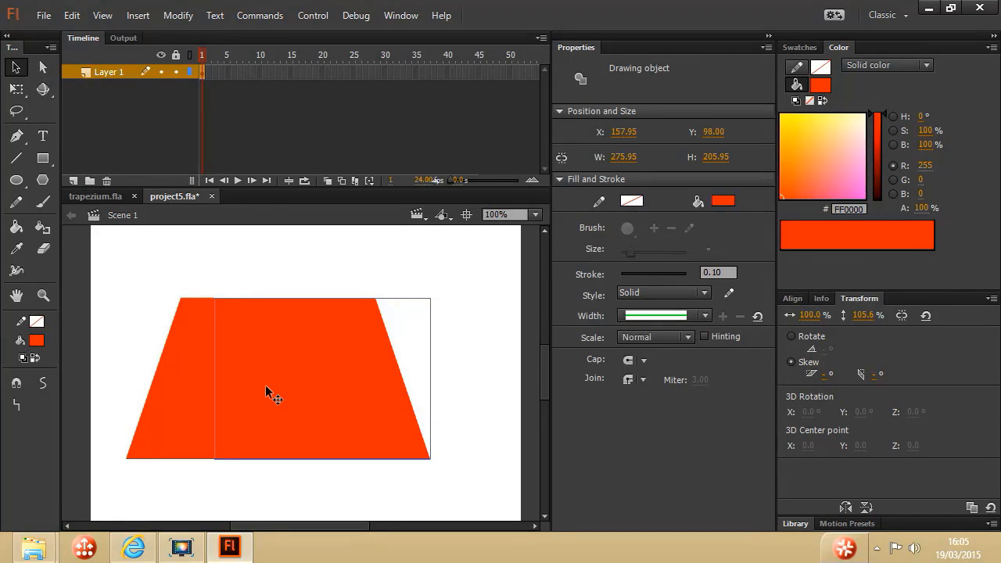
# Break apart both overlapping parallelograms into plain shapes so that they merge.
pyautogui.click(182, 14)
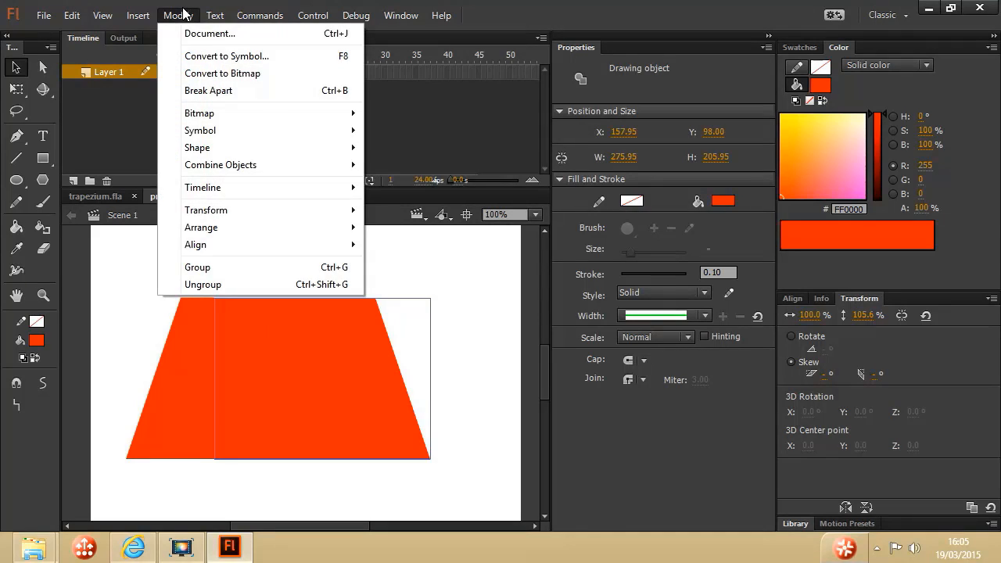
pyautogui.click(208, 90)
pyautogui.hotkey('ctrl', 'z')
pyautogui.click(178, 15)
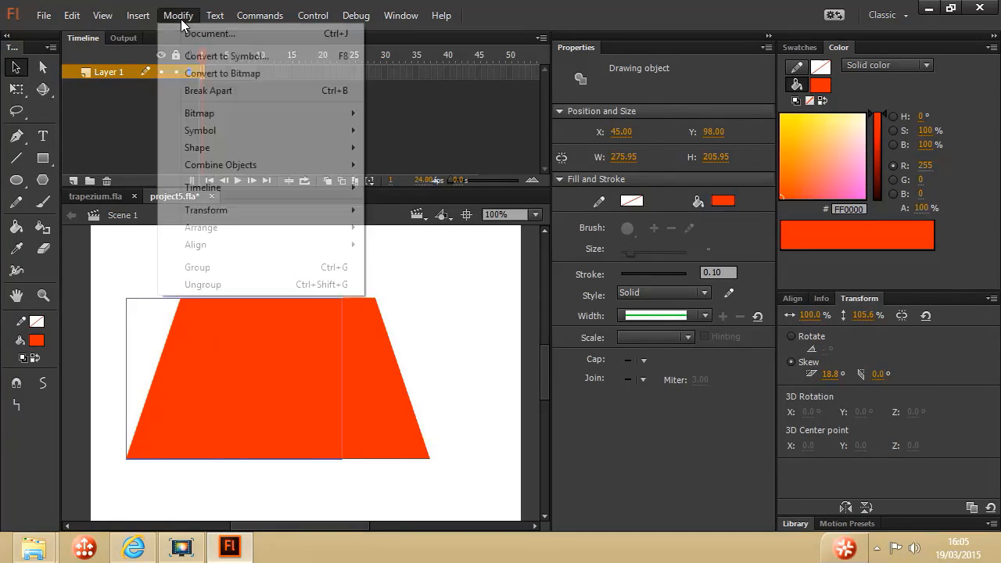
pyautogui.click(215, 91)
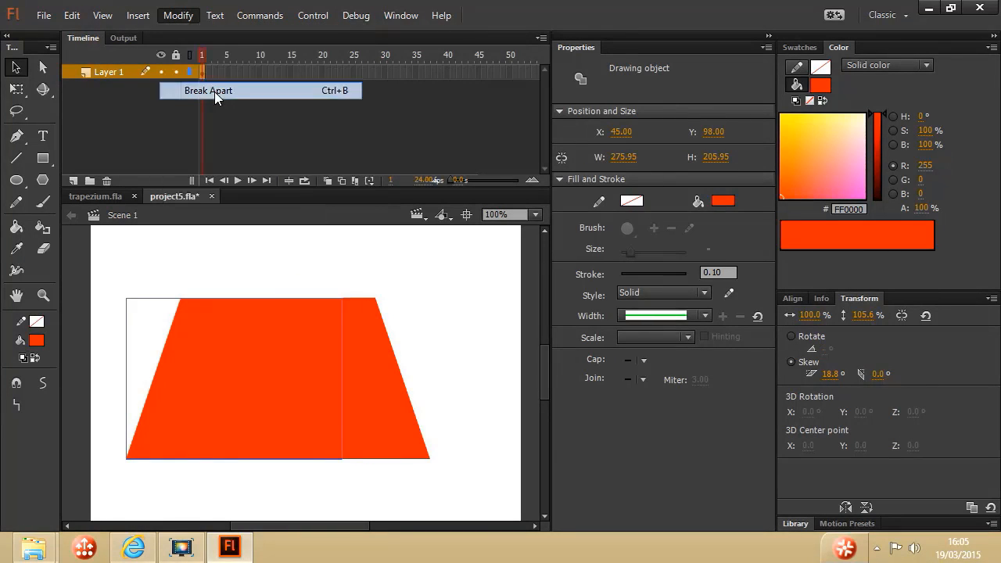
# Select the merged trapezium, move it to about X 66, Y 95, and deselect it.
pyautogui.click(275, 246)
pyautogui.click(281, 417)
pyautogui.moveTo(286, 357); pyautogui.dragTo(308, 357)
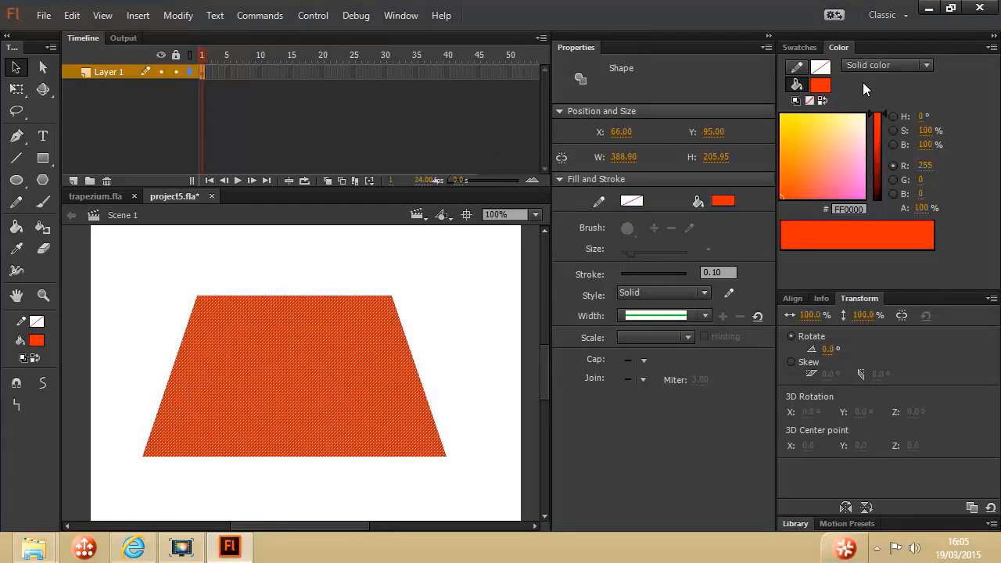
pyautogui.click(362, 267)
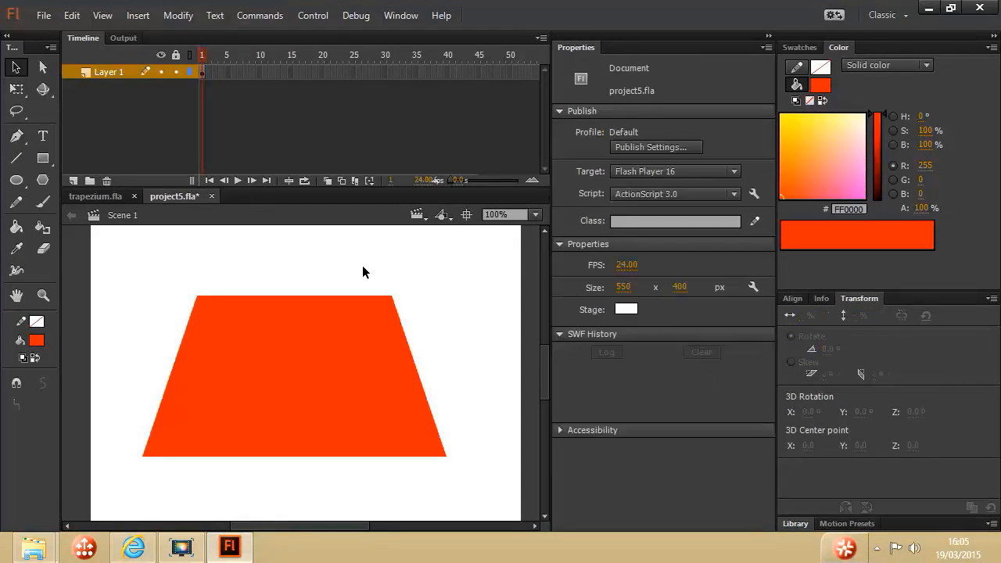
# Fill the trapezium with the white-to-black linear gradient swatch.
pyautogui.click(305, 370)
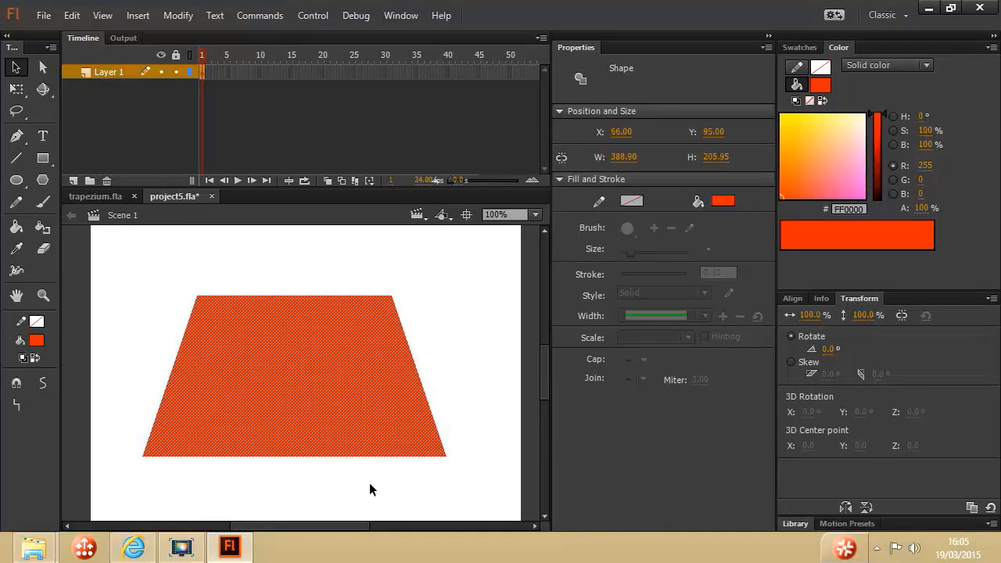
pyautogui.click(821, 86)
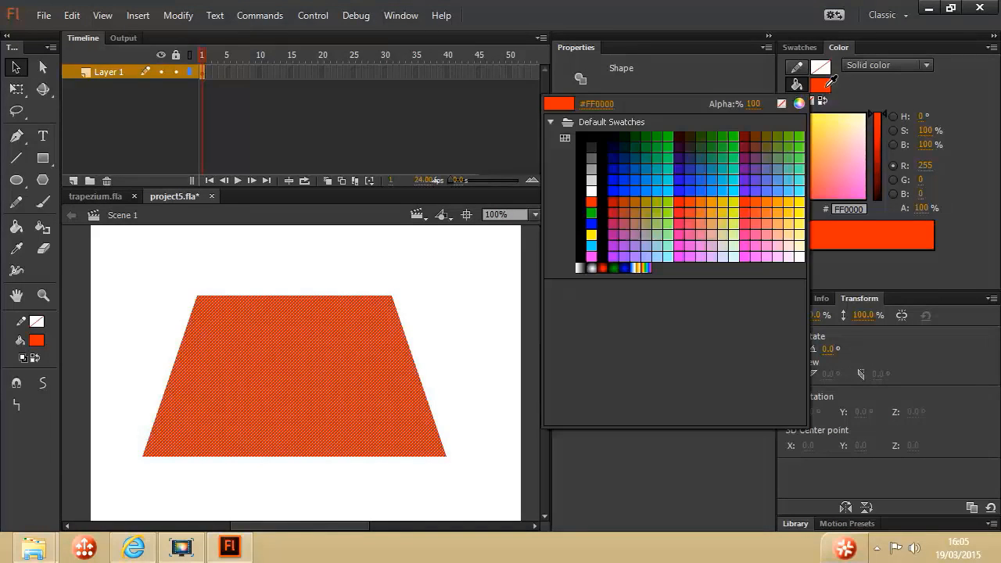
pyautogui.click(580, 266)
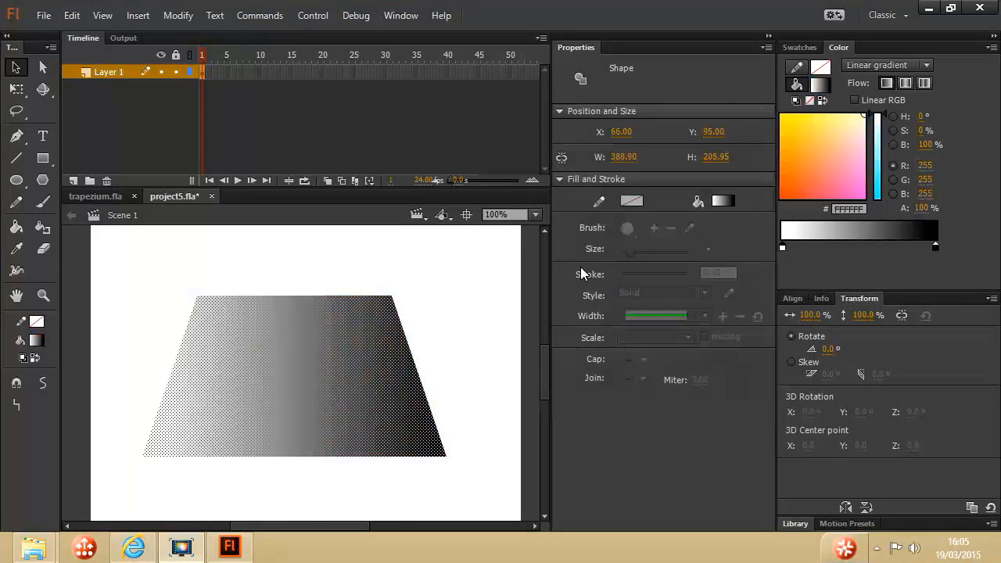
# Change the gradient's white stop to red (FF0000) so the trapezium fades from red to black, and deselect it.
pyautogui.moveTo(846, 46); pyautogui.dragTo(459, 234)
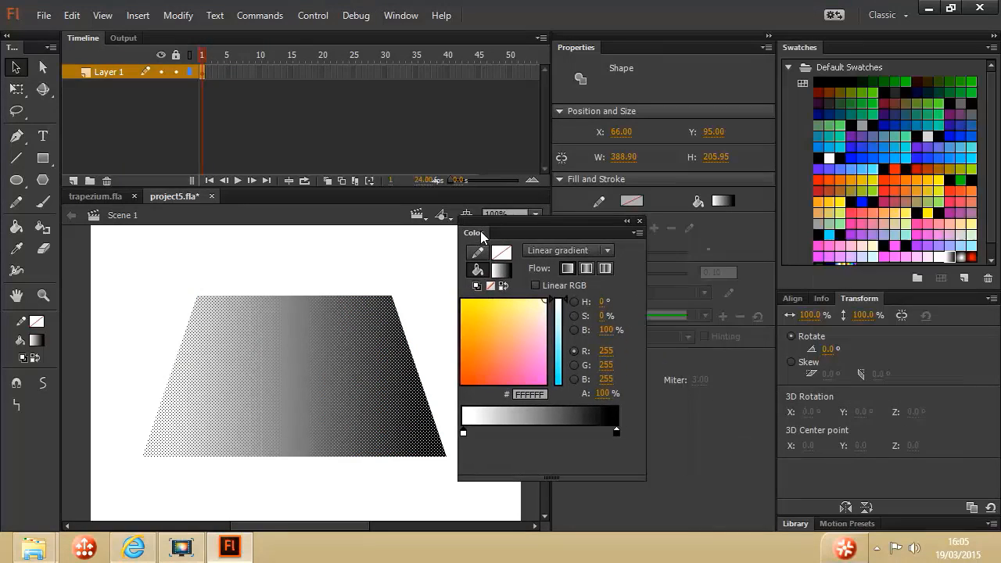
pyautogui.doubleClick(463, 432)
pyautogui.click(509, 200)
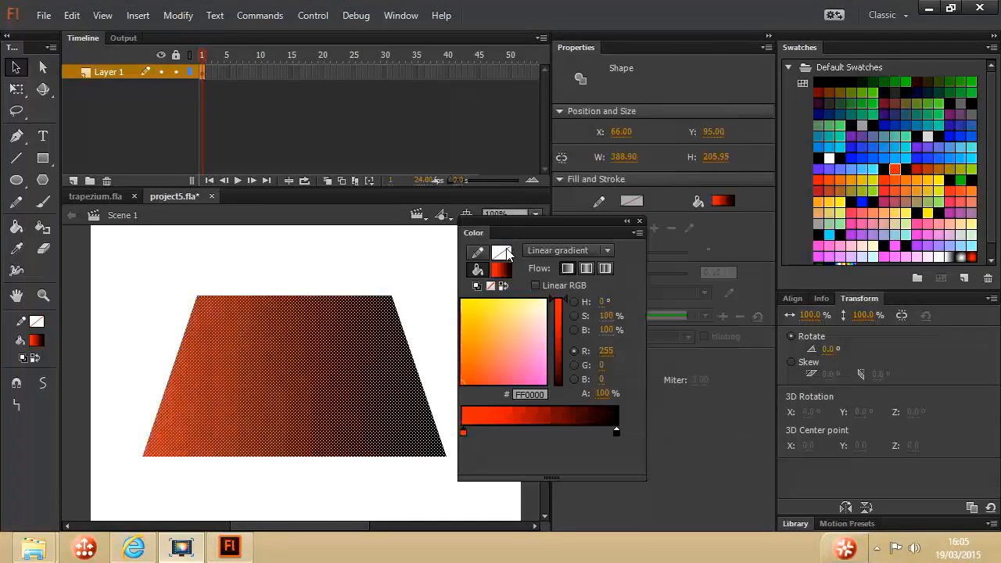
pyautogui.moveTo(477, 232); pyautogui.dragTo(848, 44)
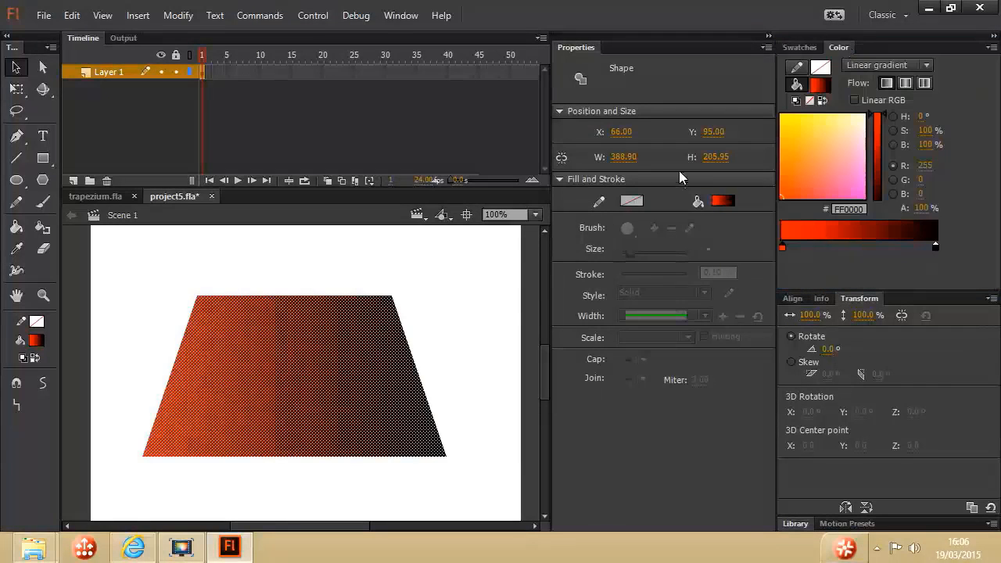
pyautogui.click(193, 272)
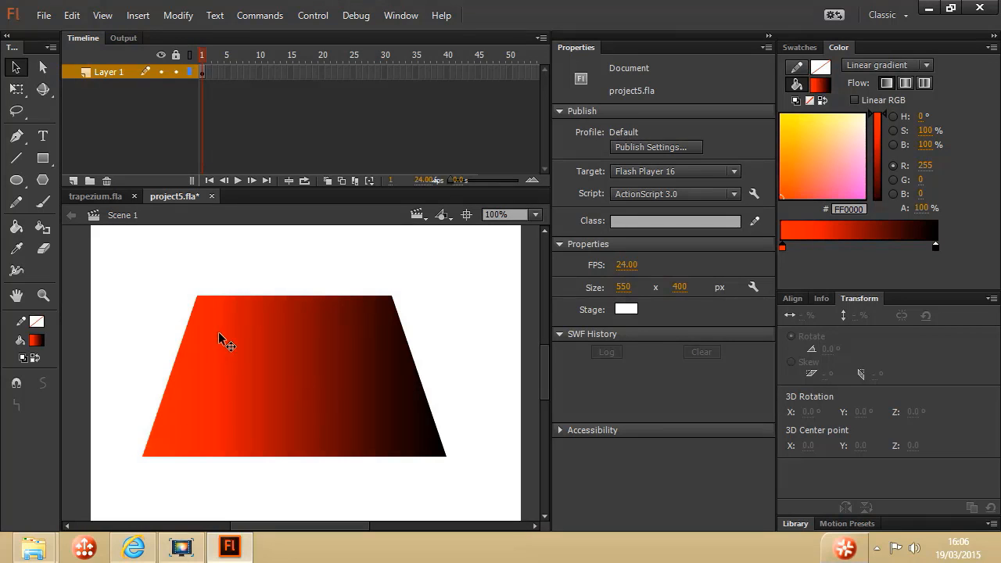
# Review the Pen tool settings together with the grid and snapping options.
pyautogui.click(16, 135)
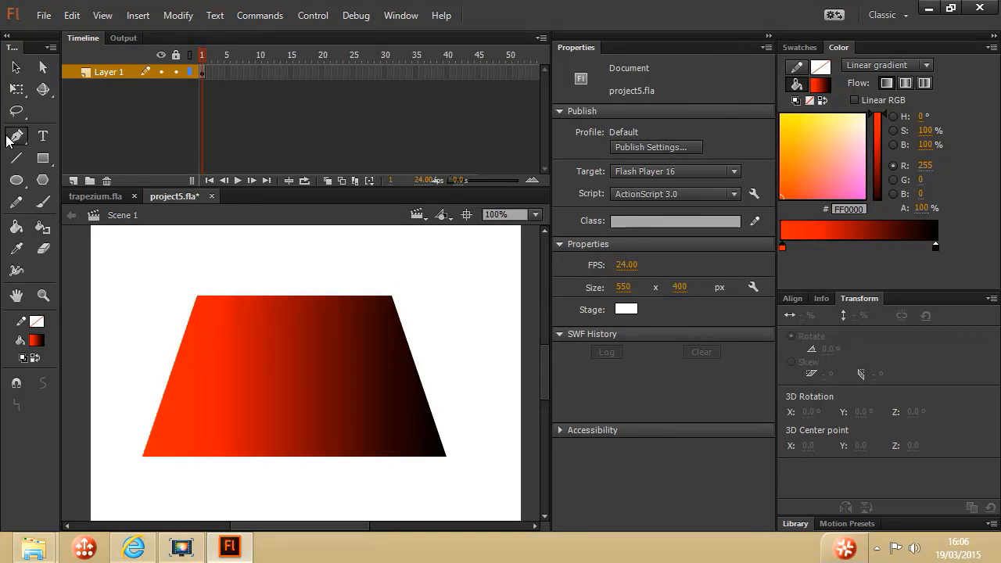
pyautogui.click(109, 21)
pyautogui.moveTo(133, 174)
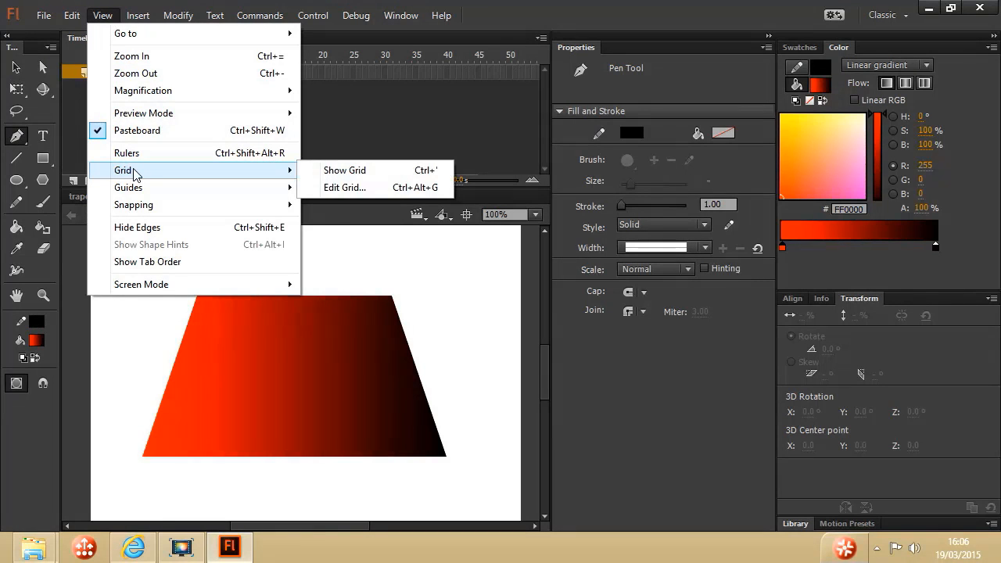
pyautogui.moveTo(136, 215)
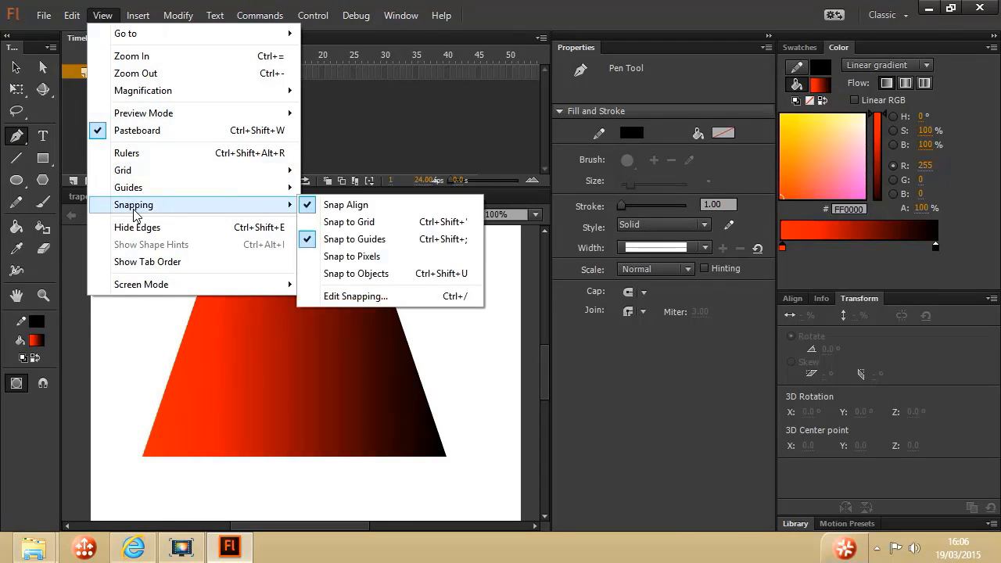
pyautogui.click(101, 16)
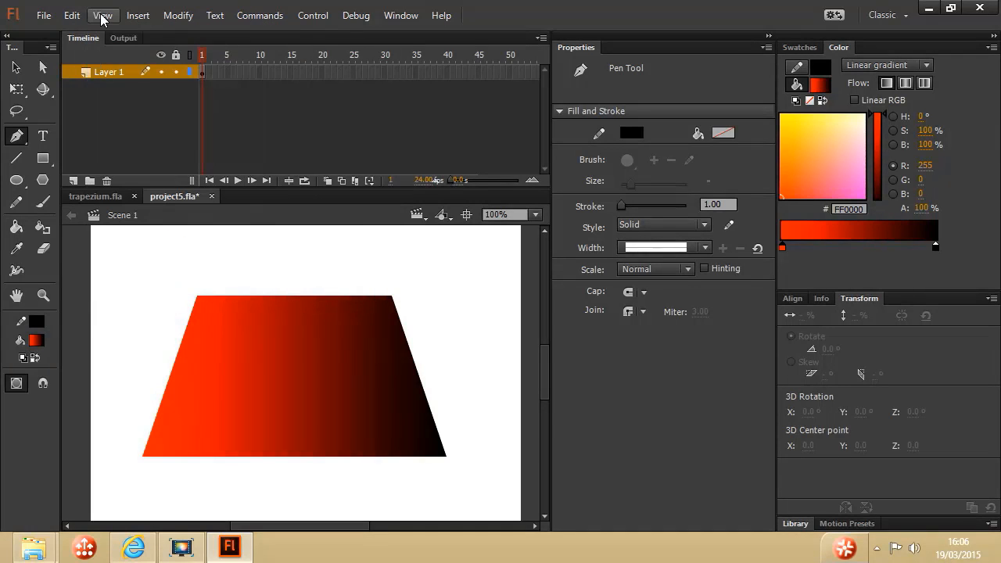
# Review the Rectangle and Subselection tools and show the trapezium's corner anchor points.
pyautogui.click(43, 159)
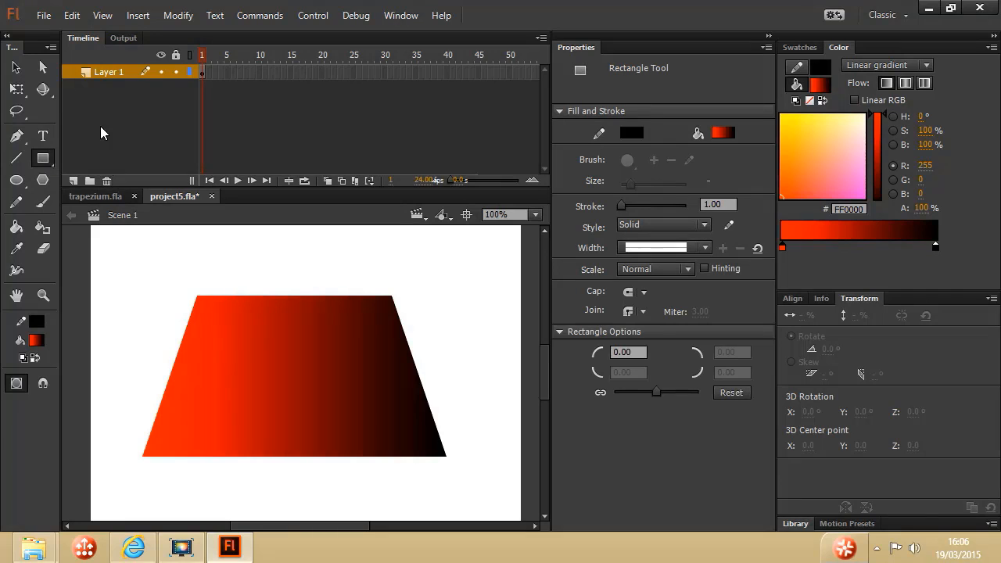
pyautogui.click(43, 69)
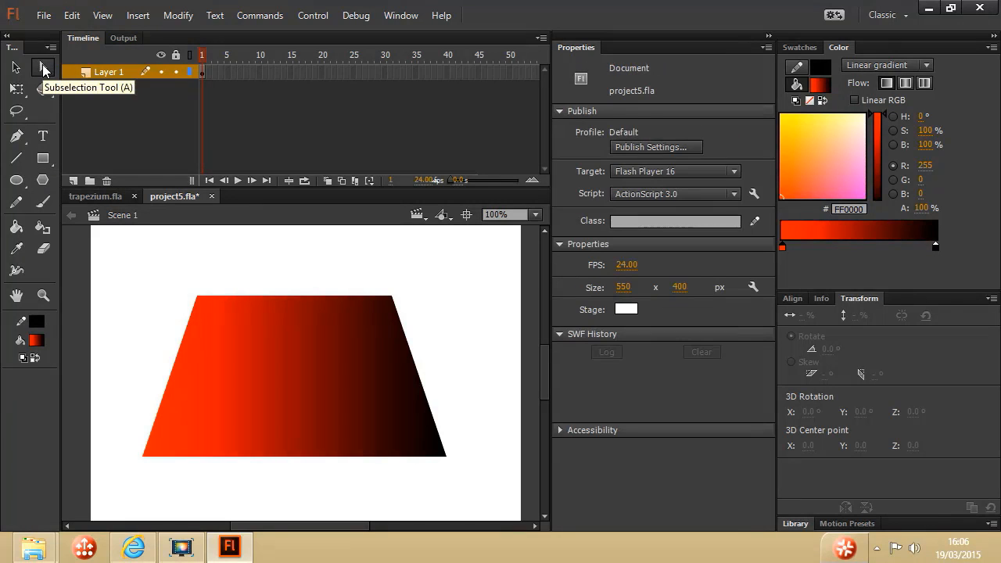
pyautogui.click(144, 459)
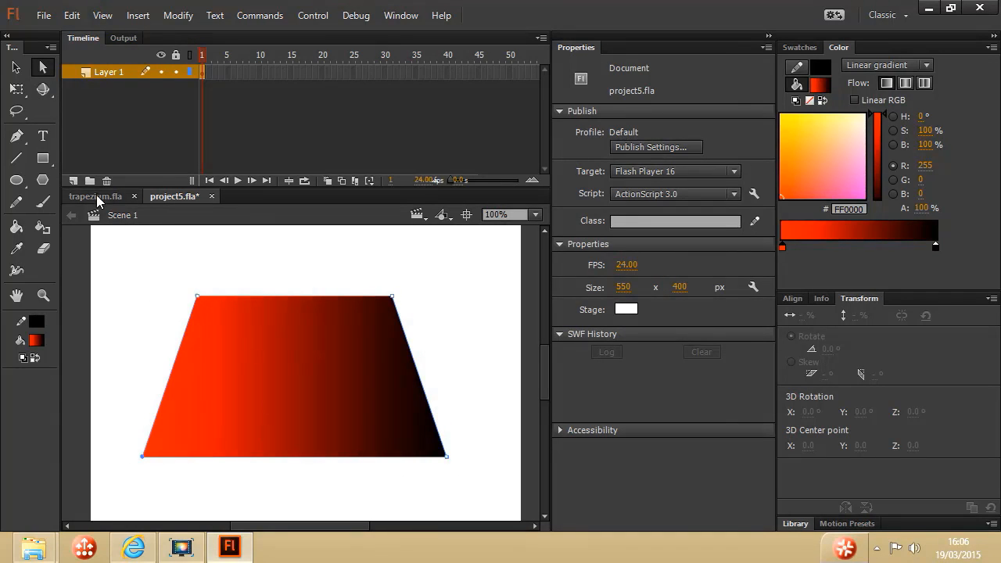
pyautogui.click(43, 161)
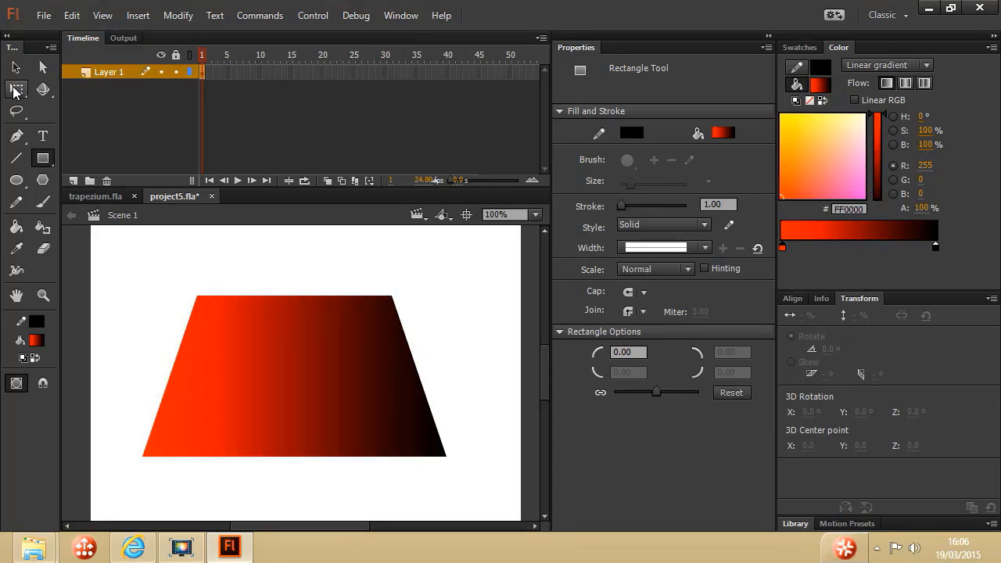
# Review the Free Transform tool, the Break Apart command and the selected trapezium's fill colour settings.
pyautogui.click(16, 90)
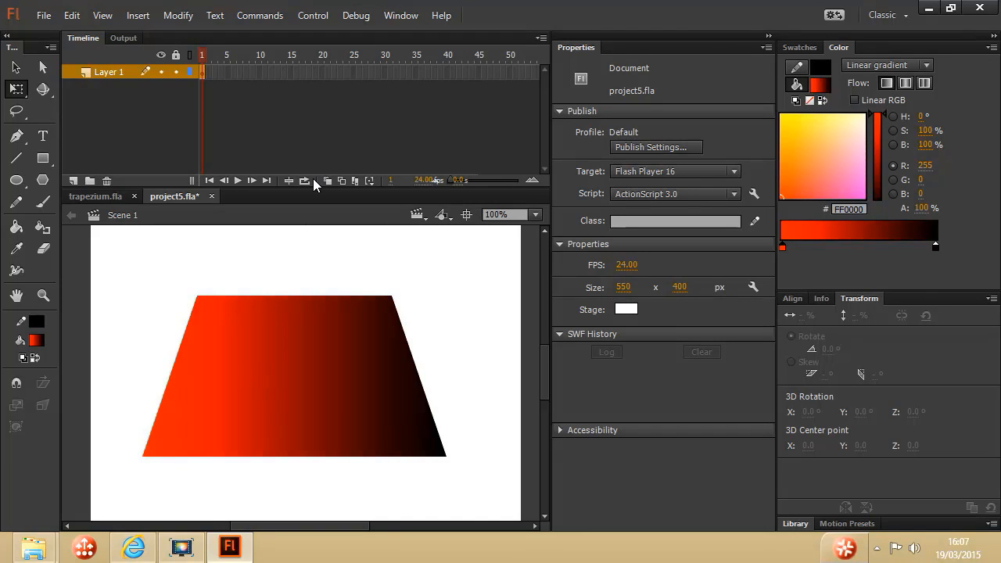
pyautogui.click(178, 16)
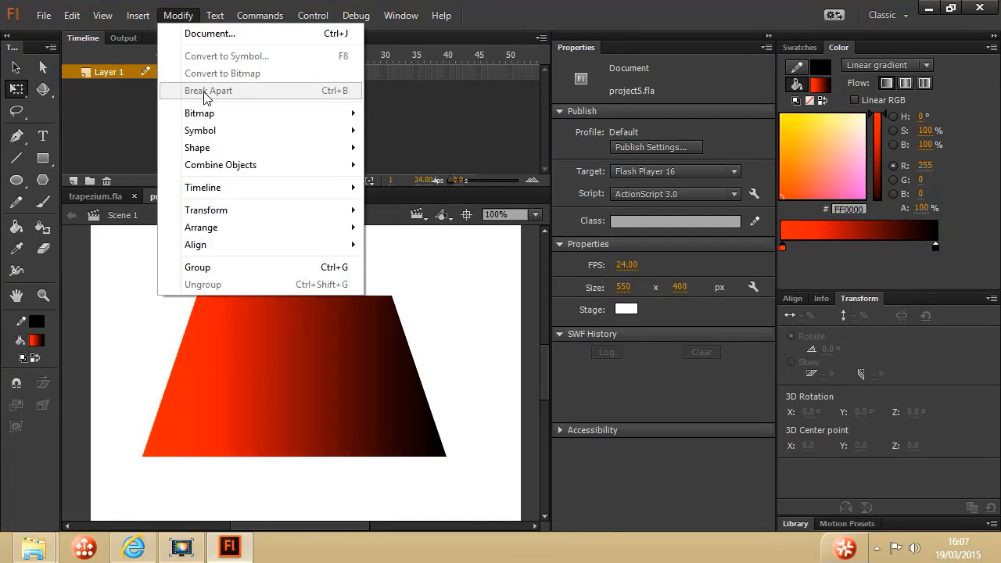
pyautogui.click(386, 273)
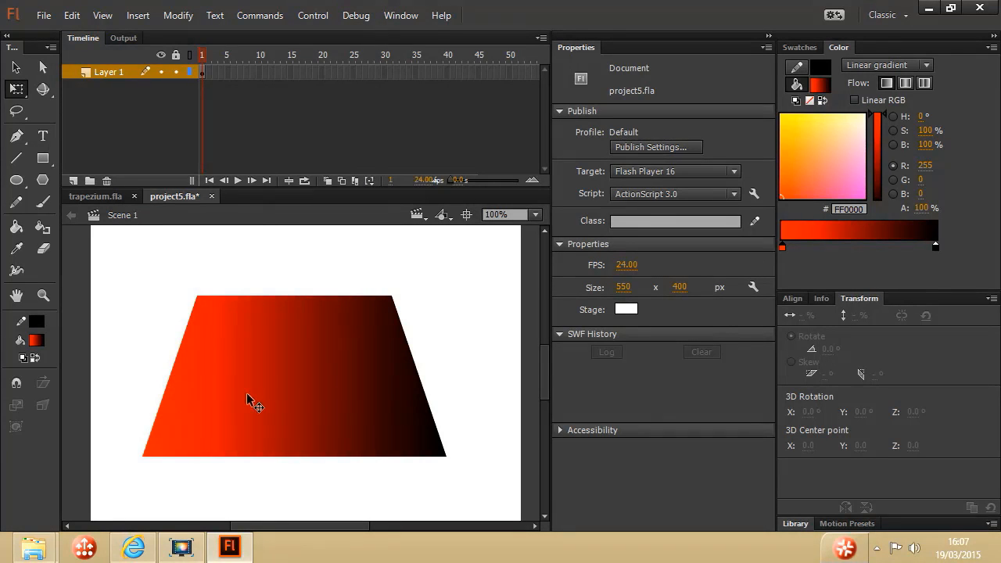
pyautogui.click(289, 385)
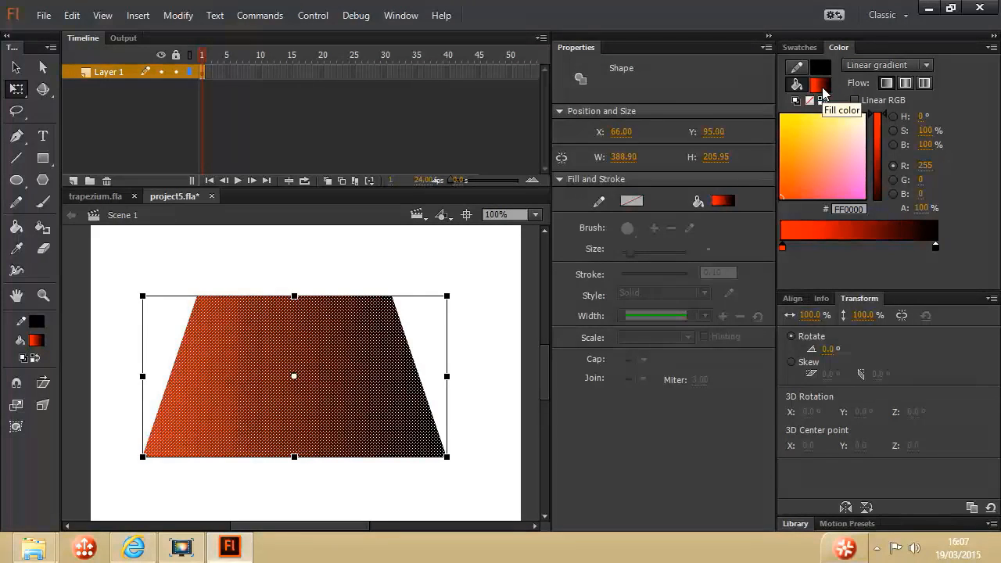
pyautogui.click(329, 262)
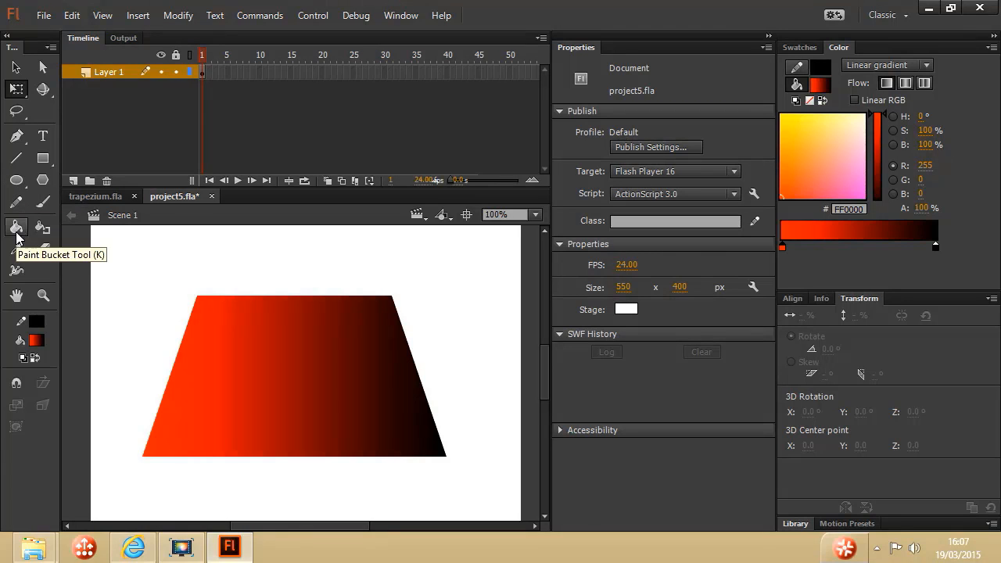
# Examine the variants of the Oval and Rectangle tools, including their primitive versions.
pyautogui.click(17, 179)
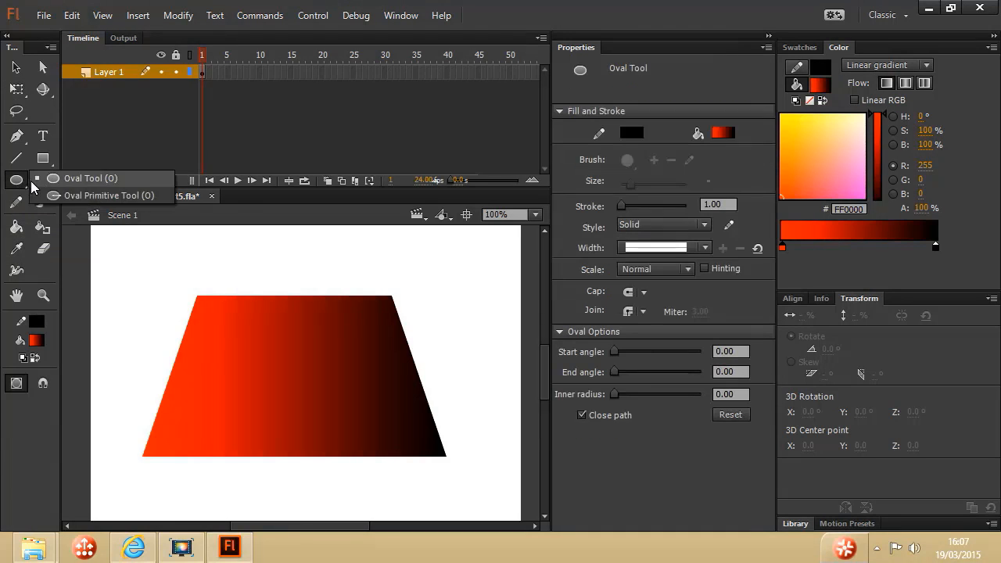
pyautogui.click(13, 178)
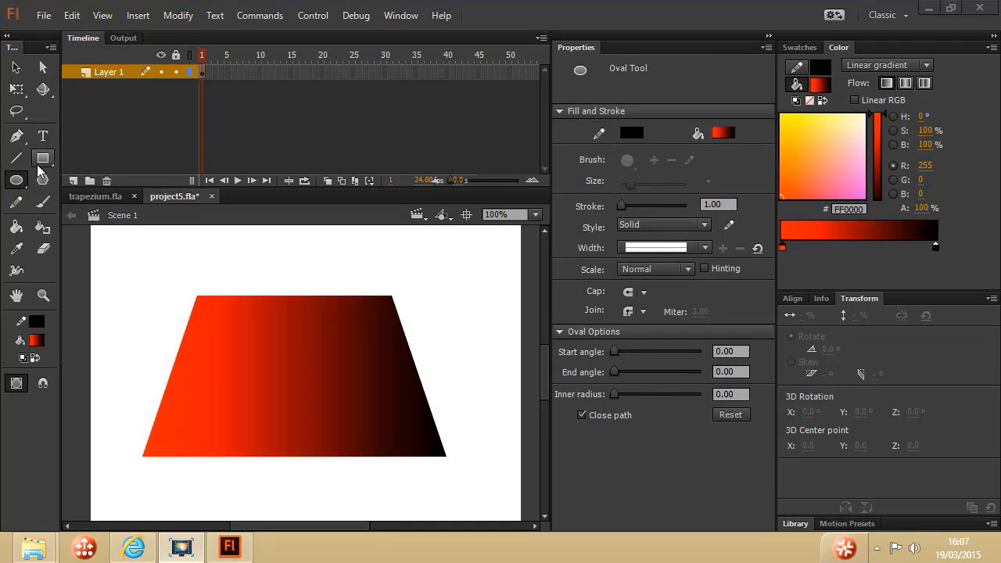
pyautogui.click(37, 165)
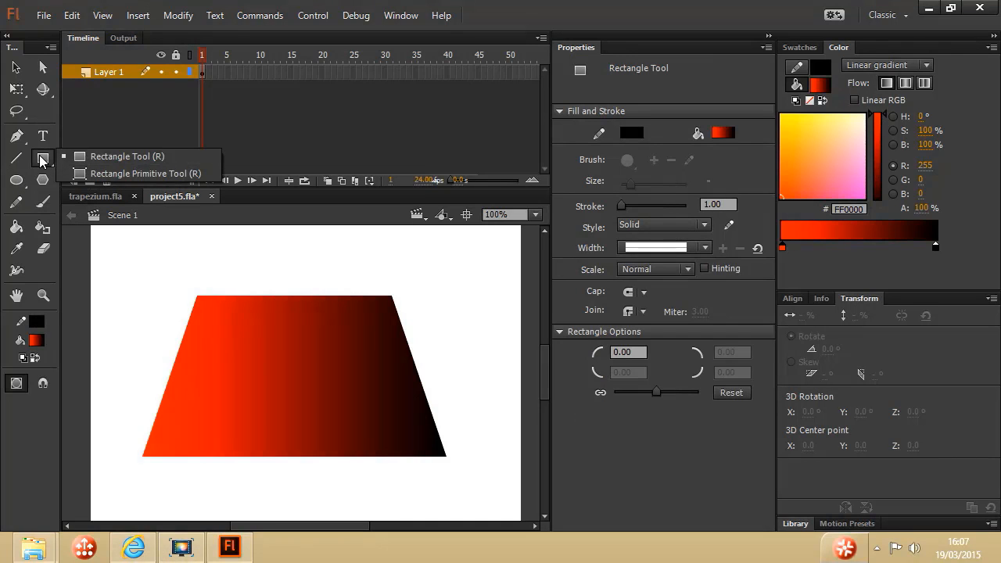
pyautogui.click(42, 160)
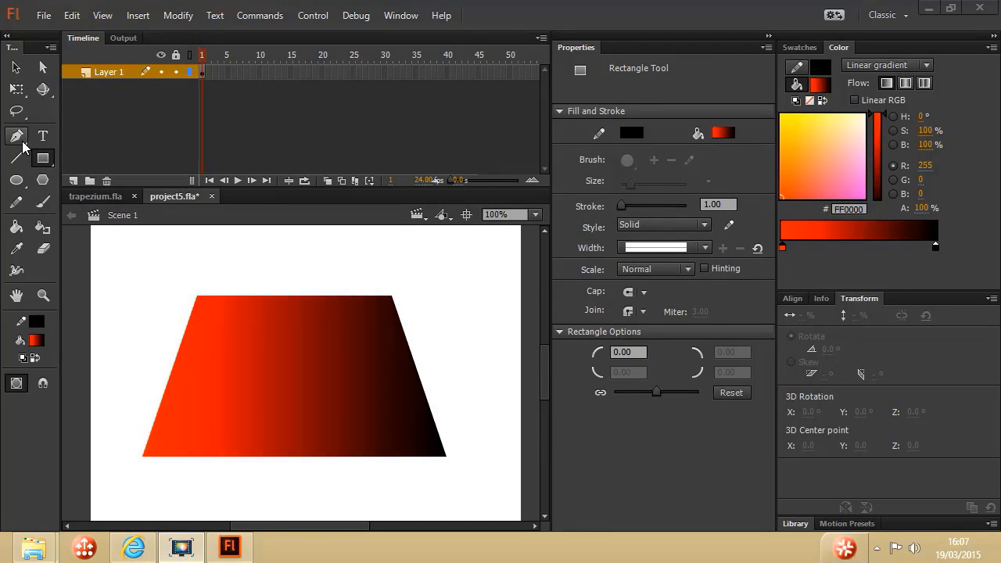
# Toggle Object Drawing mode for the Rectangle tool off and back on.
pyautogui.click(17, 387)
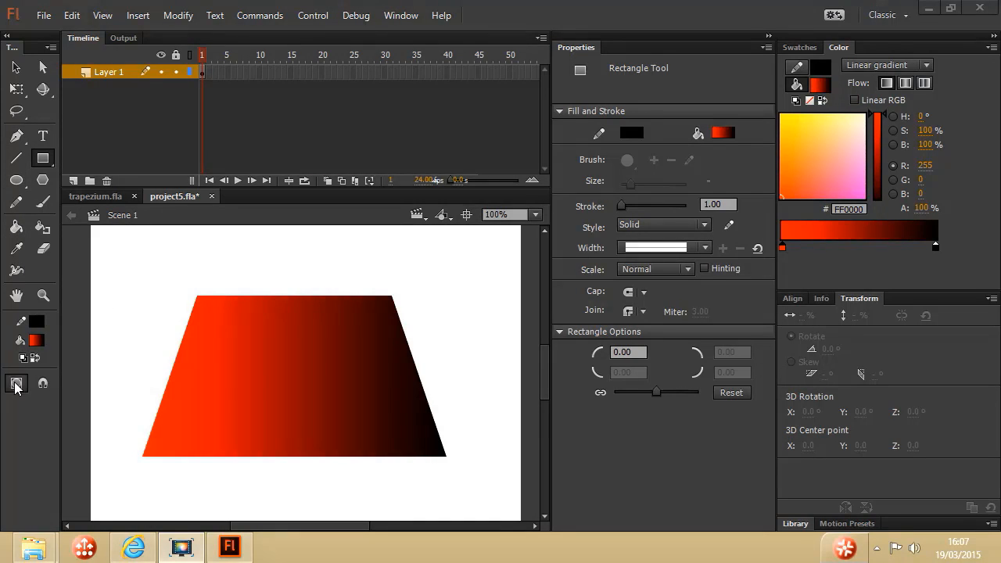
pyautogui.click(16, 385)
pyautogui.click(16, 385)
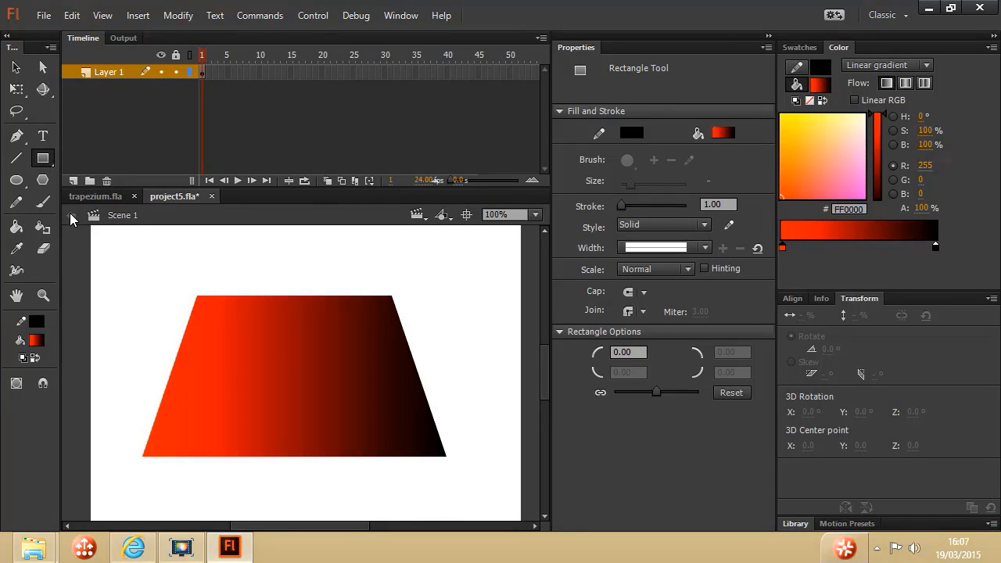
pyautogui.click(15, 383)
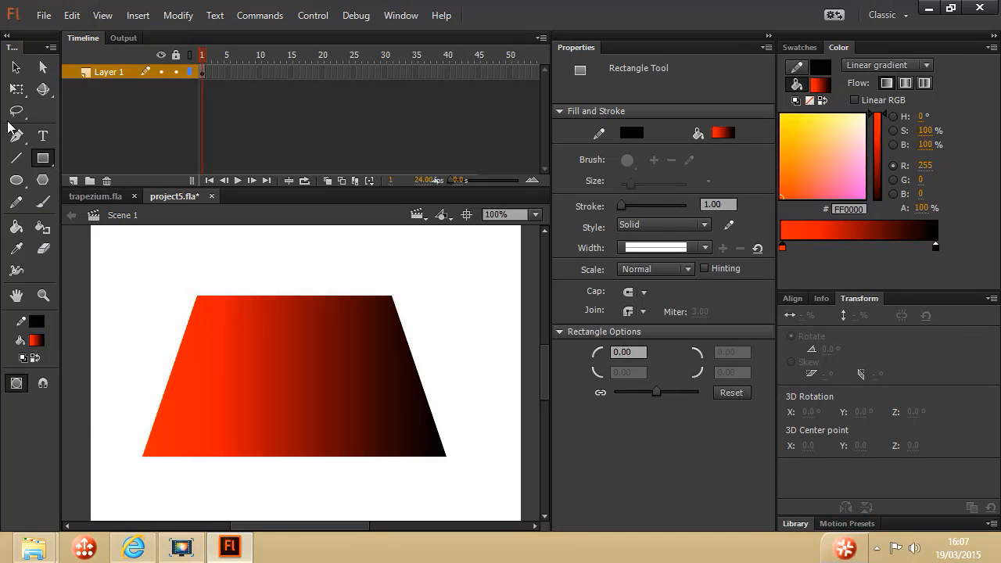
# Marquee-select four corner portions of the merged trapezium in turn, move each piece away from the shape, and deselect.
pyautogui.click(16, 67)
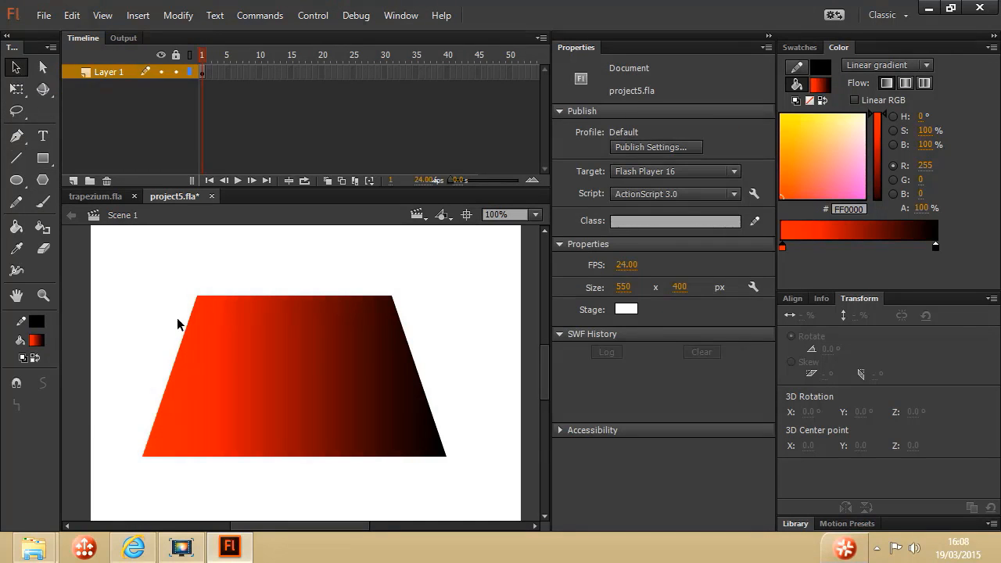
pyautogui.moveTo(155, 267); pyautogui.dragTo(293, 364)
pyautogui.moveTo(262, 332); pyautogui.dragTo(224, 303)
pyautogui.moveTo(338, 278); pyautogui.dragTo(477, 322)
pyautogui.moveTo(274, 493); pyautogui.dragTo(456, 420)
pyautogui.moveTo(380, 444); pyautogui.dragTo(413, 479)
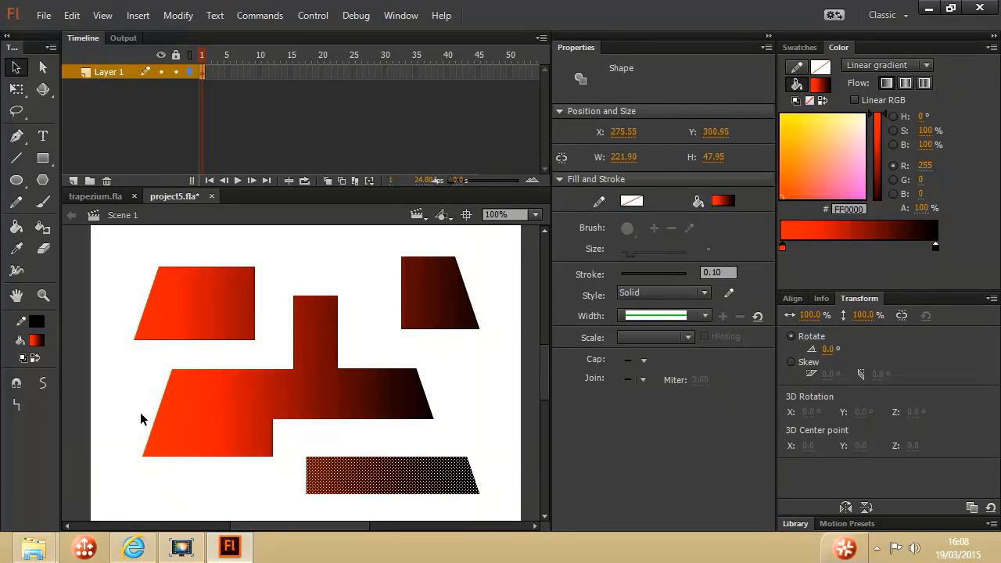
pyautogui.moveTo(128, 402); pyautogui.dragTo(236, 489)
pyautogui.moveTo(196, 440); pyautogui.dragTo(179, 471)
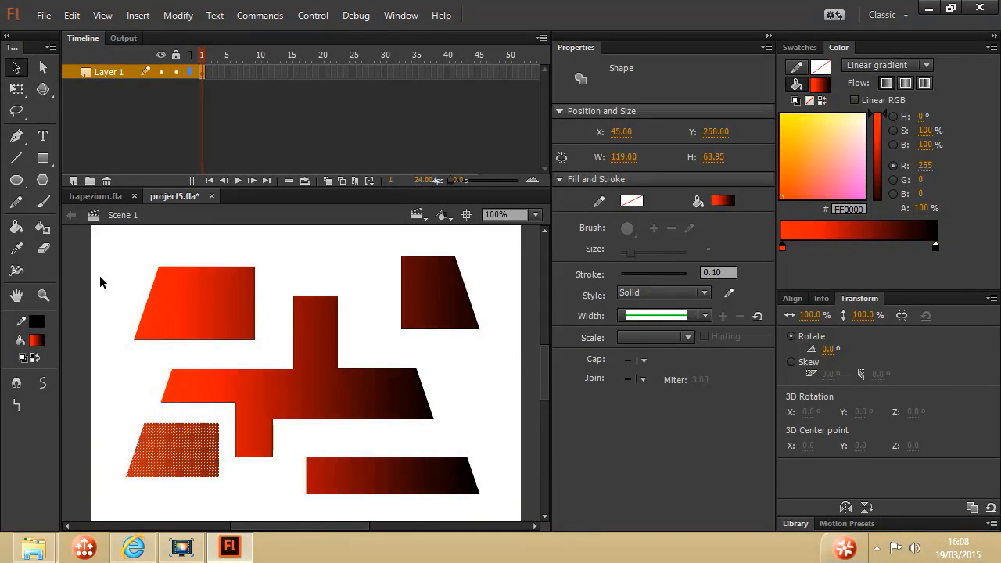
pyautogui.click(459, 406)
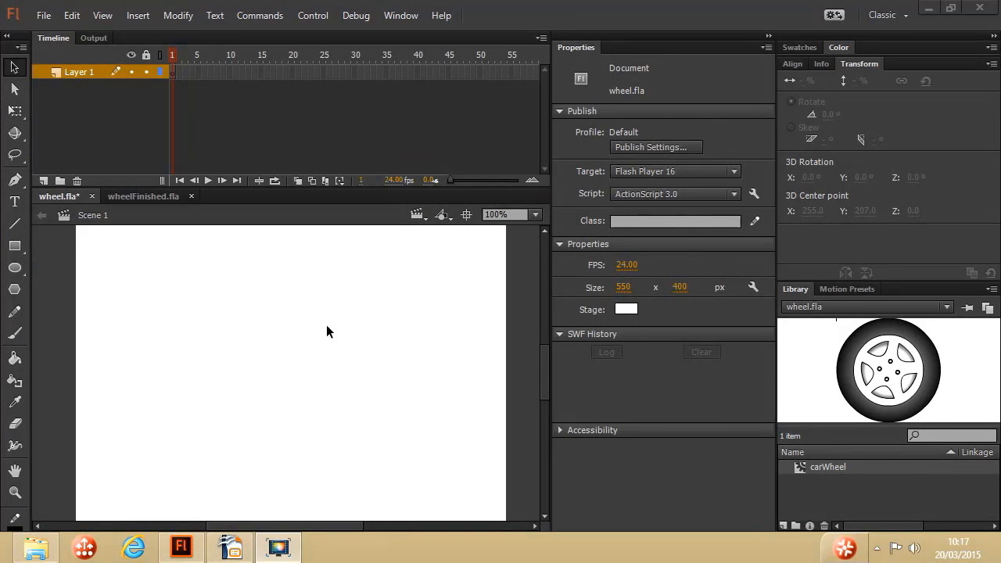
# Configure the PolyStar tool in wheel.fla to draw a polygon with 8 sides.
pyautogui.click(15, 290)
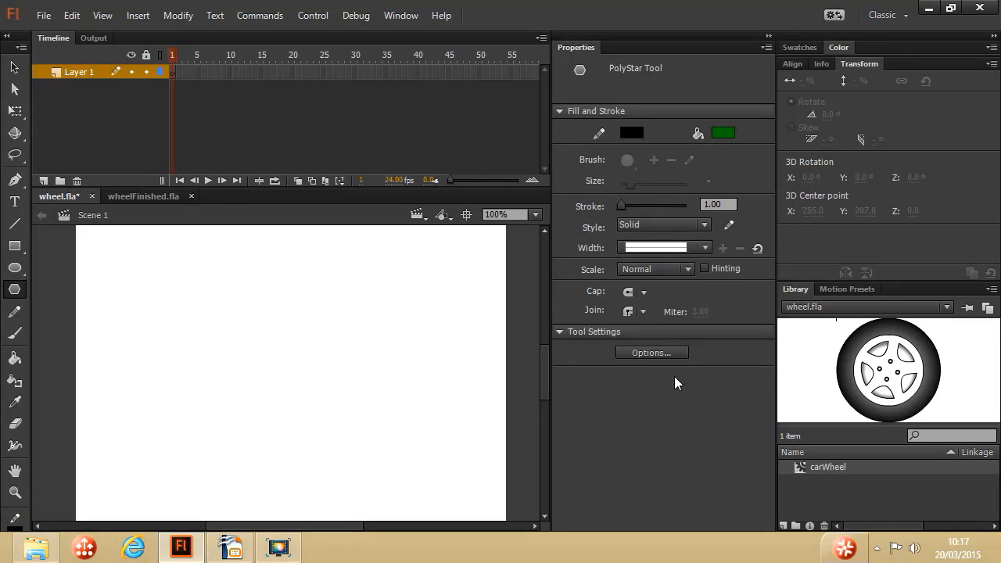
pyautogui.click(650, 353)
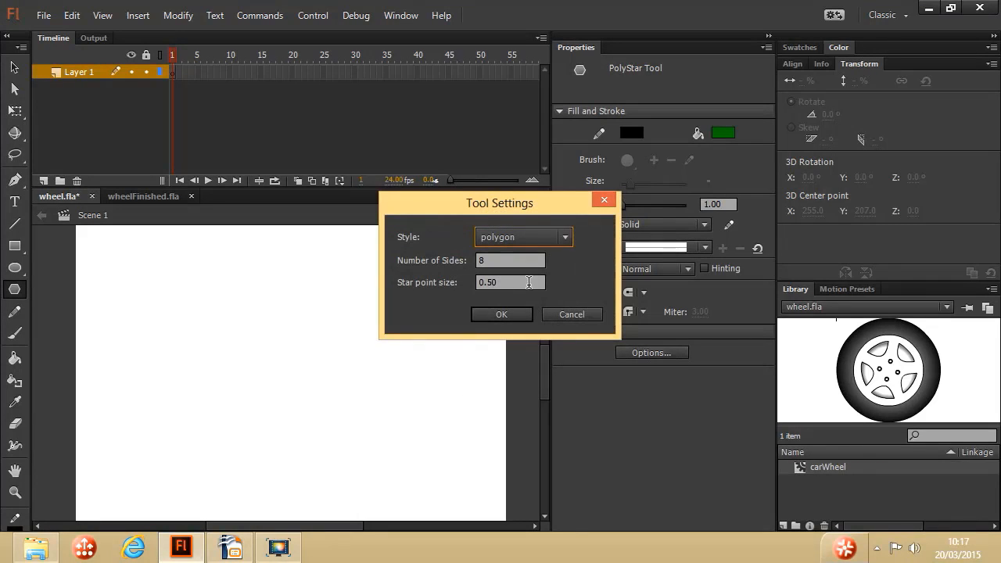
pyautogui.doubleClick(489, 260)
pyautogui.write('8')
pyautogui.click(488, 261)
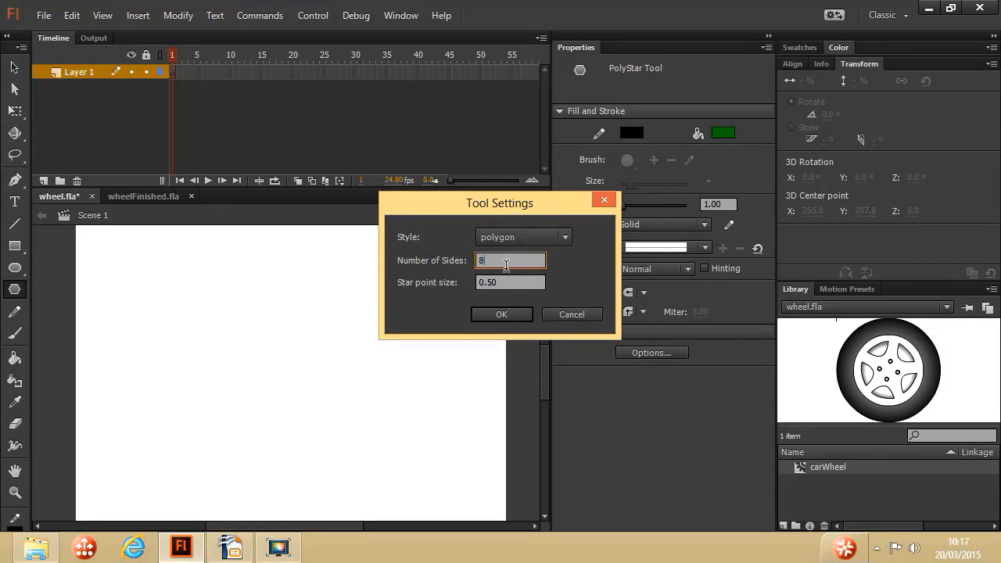
pyautogui.click(501, 314)
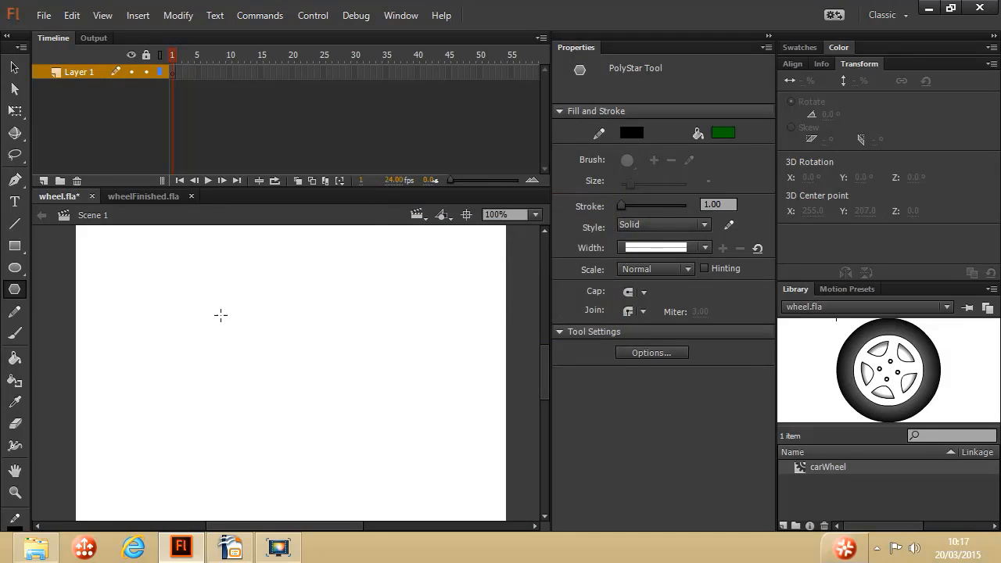
# Draw a green octagon about 209 px wide on the upper part of the stage, and delete it.
pyautogui.moveTo(212, 312)
pyautogui.mouseDown()
pyautogui.moveTo(300, 384)
pyautogui.moveTo(297, 316)
pyautogui.moveTo(267, 251)
pyautogui.mouseUp()
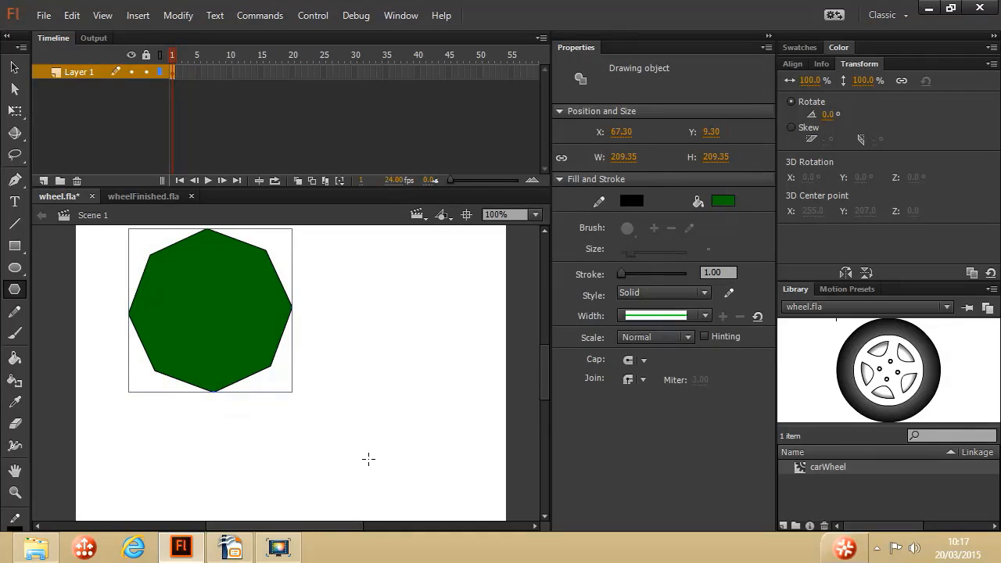
pyautogui.press('Delete')
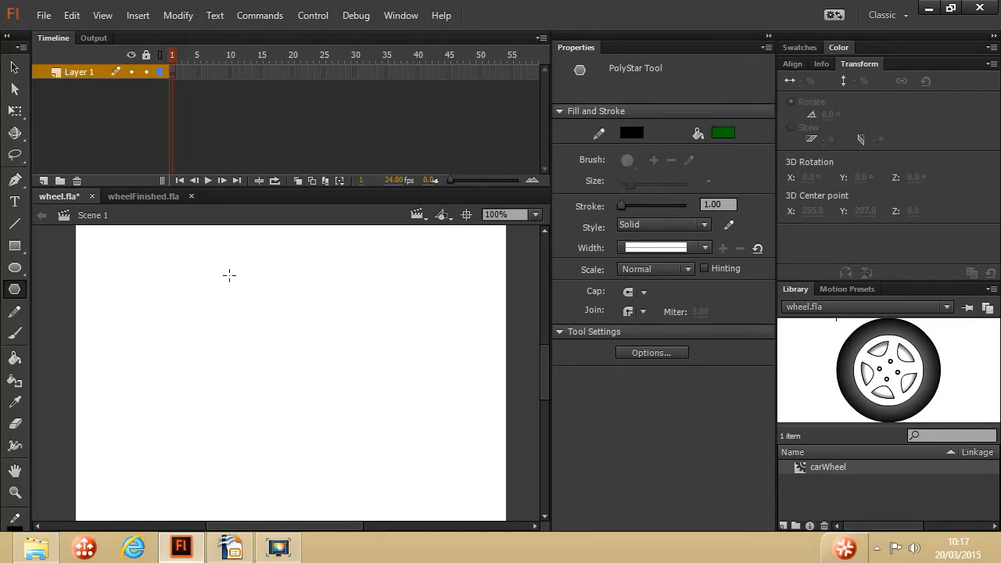
pyautogui.click(15, 69)
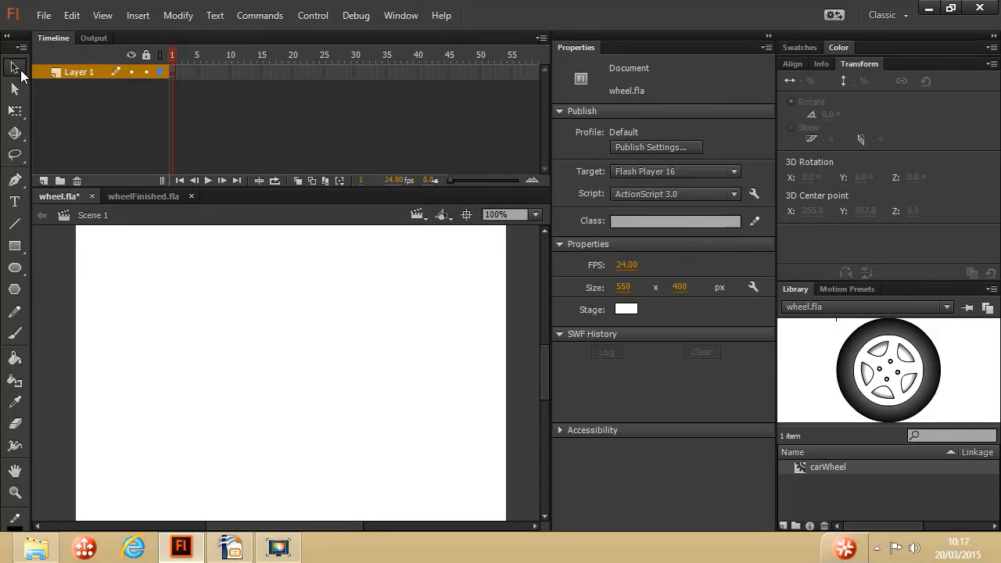
# Draw an oval primitive about 225 by 182 px with start angle 64.86, end angle 42.16, inner radius 20.51 and an open path.
pyautogui.click(12, 270)
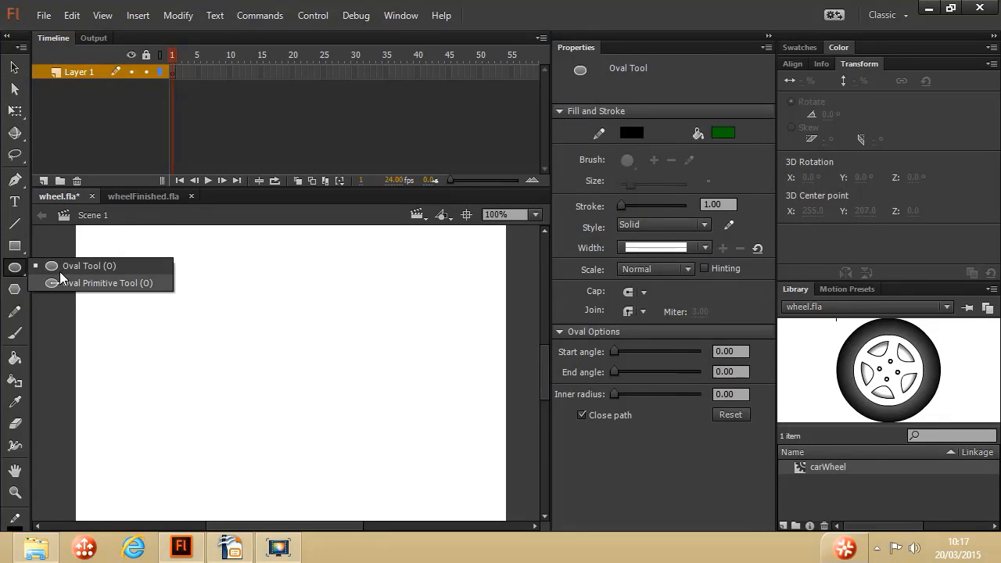
pyautogui.click(109, 284)
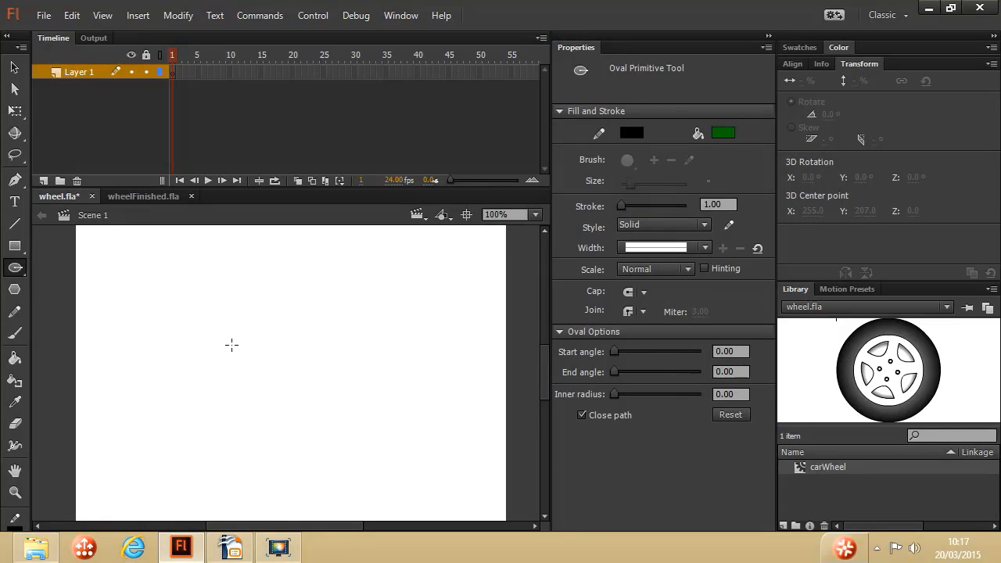
pyautogui.moveTo(221, 317); pyautogui.dragTo(396, 460)
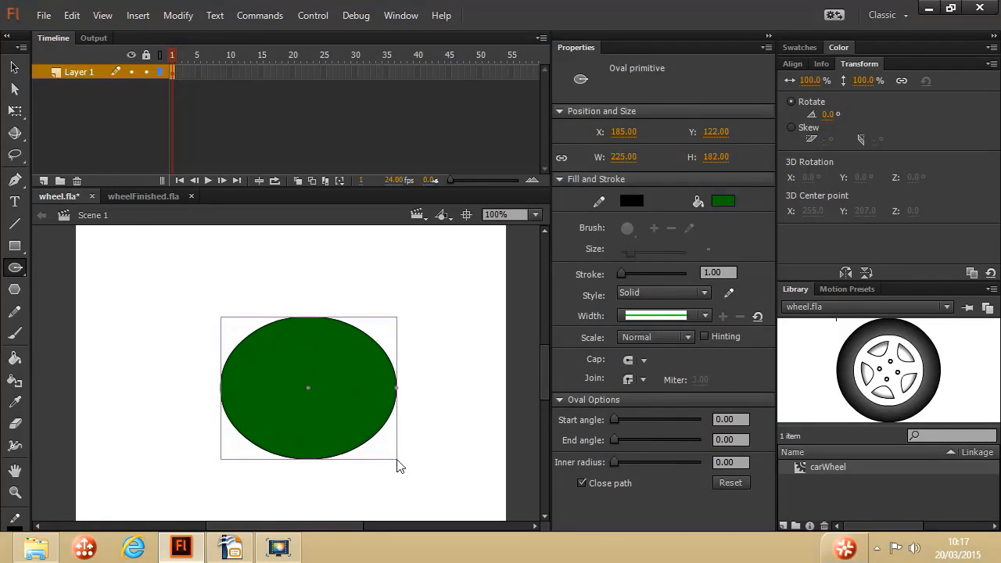
pyautogui.moveTo(618, 422)
pyautogui.mouseDown()
pyautogui.moveTo(654, 437)
pyautogui.moveTo(632, 462)
pyautogui.moveTo(652, 439)
pyautogui.moveTo(623, 439)
pyautogui.mouseUp()
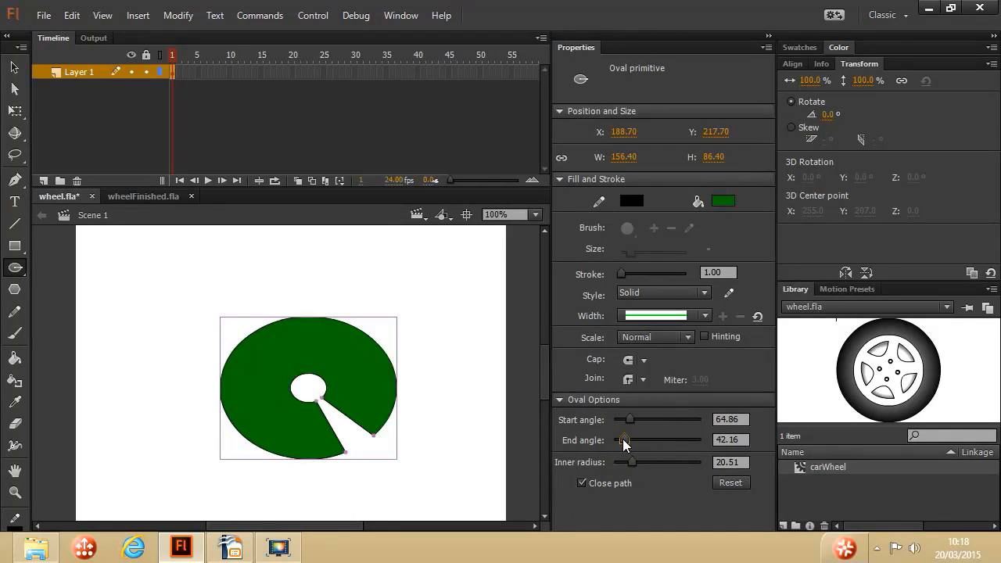
pyautogui.click(582, 482)
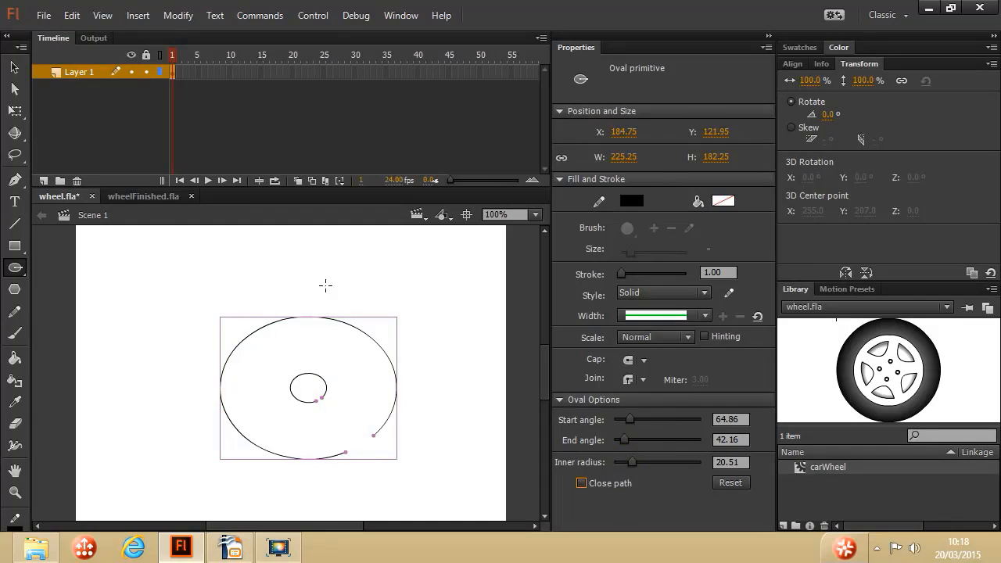
# Delete the oval primitive from the stage and switch back to the regular Oval tool.
pyautogui.click(14, 67)
pyautogui.press('Delete')
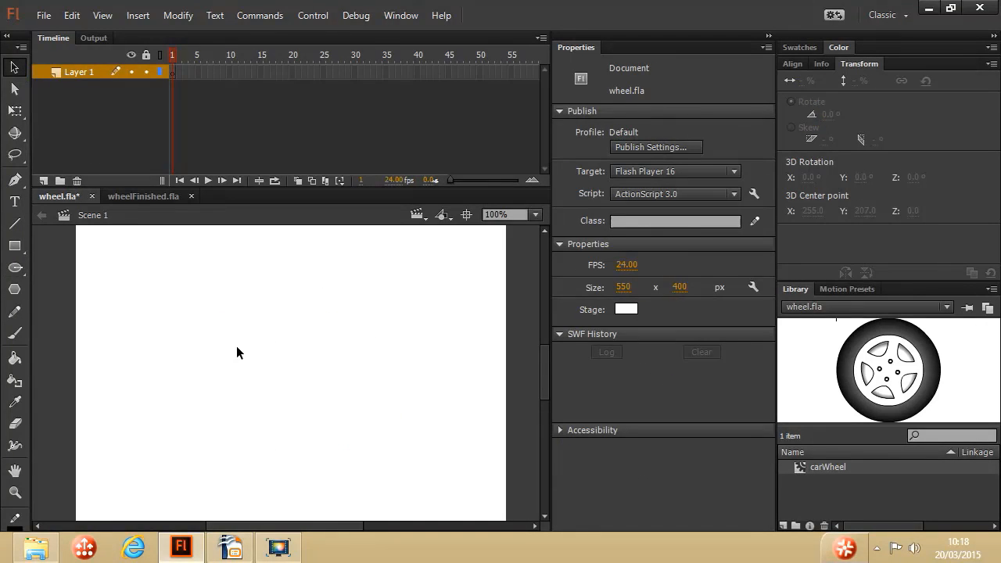
pyautogui.moveTo(14, 267); pyautogui.dragTo(54, 269)
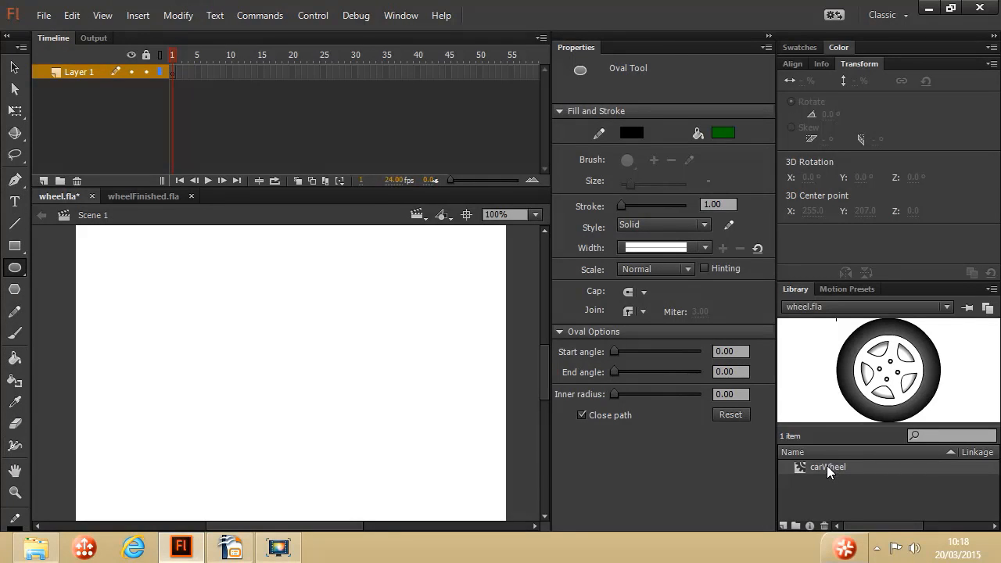
# Place an instance of the carWheel symbol on the stage and move it to about X 150, Y 85.
pyautogui.moveTo(828, 469); pyautogui.dragTo(293, 378)
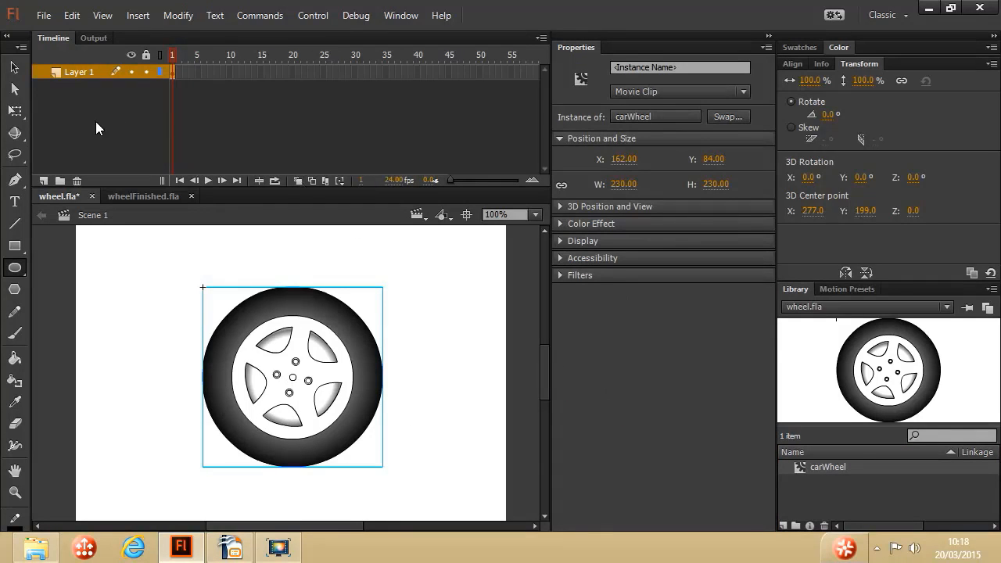
pyautogui.click(14, 67)
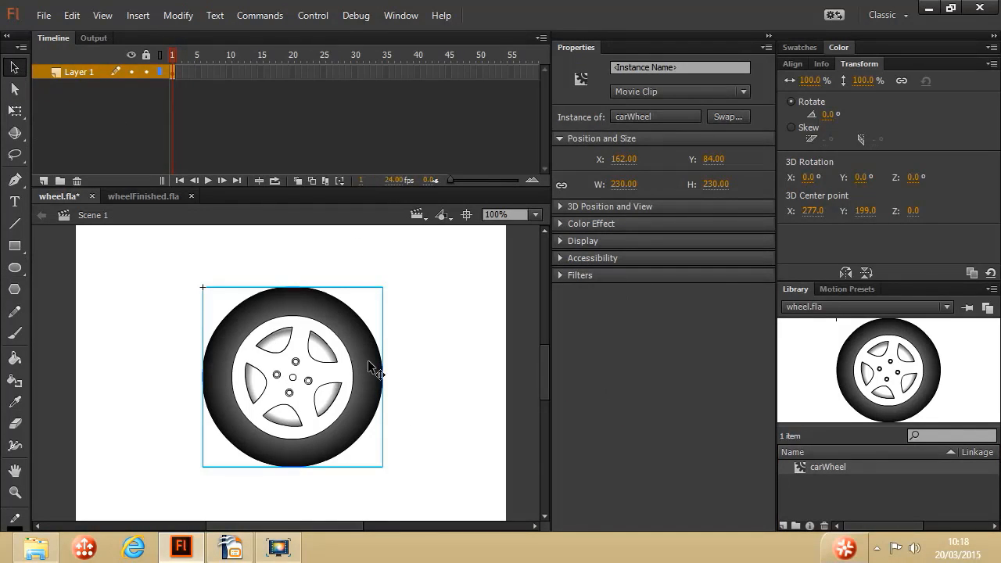
pyautogui.moveTo(367, 360); pyautogui.dragTo(358, 362)
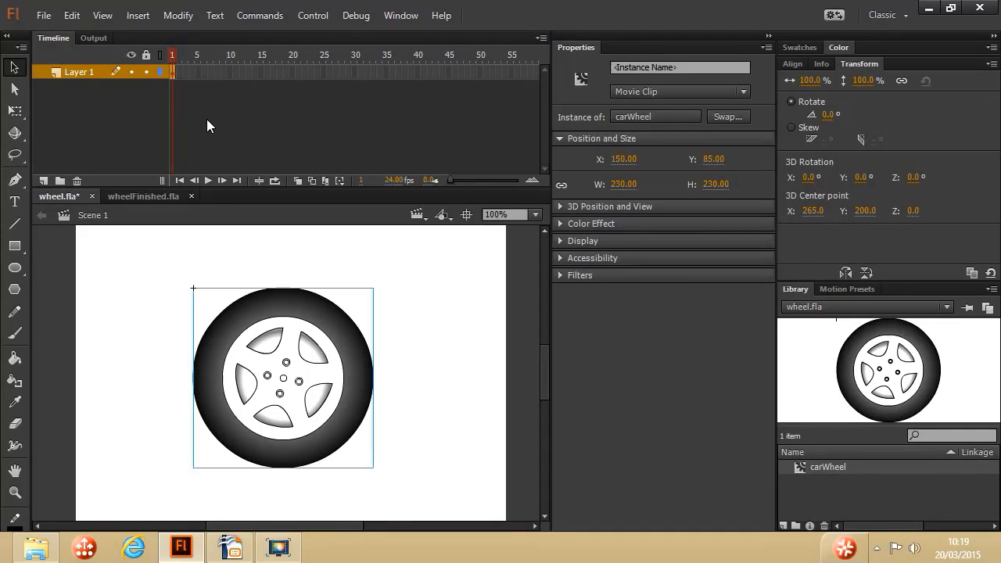
# Insert a keyframe at frame 2 of Layer 1 and set the wheel's rotation to 5 degrees.
pyautogui.rightClick(180, 79)
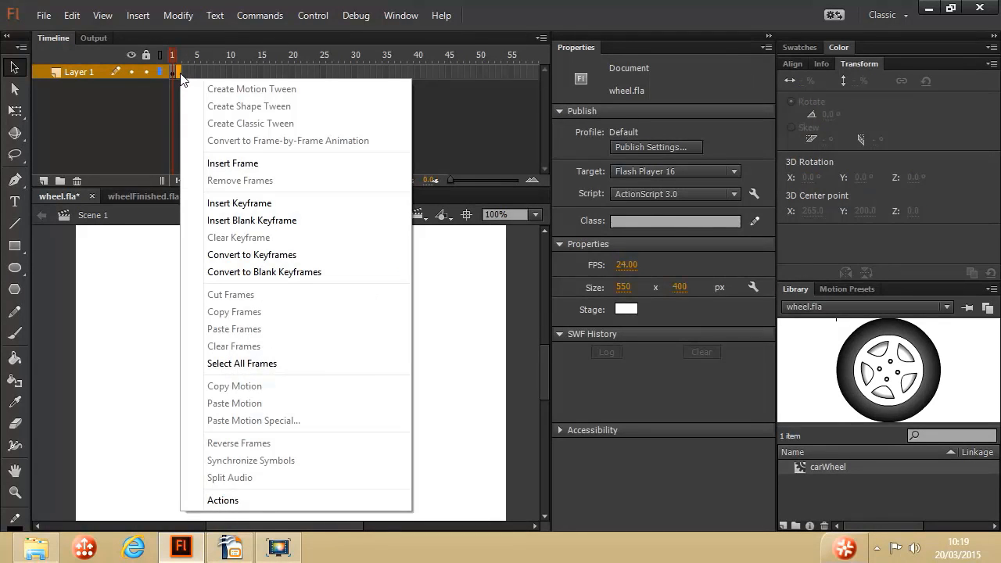
pyautogui.click(272, 204)
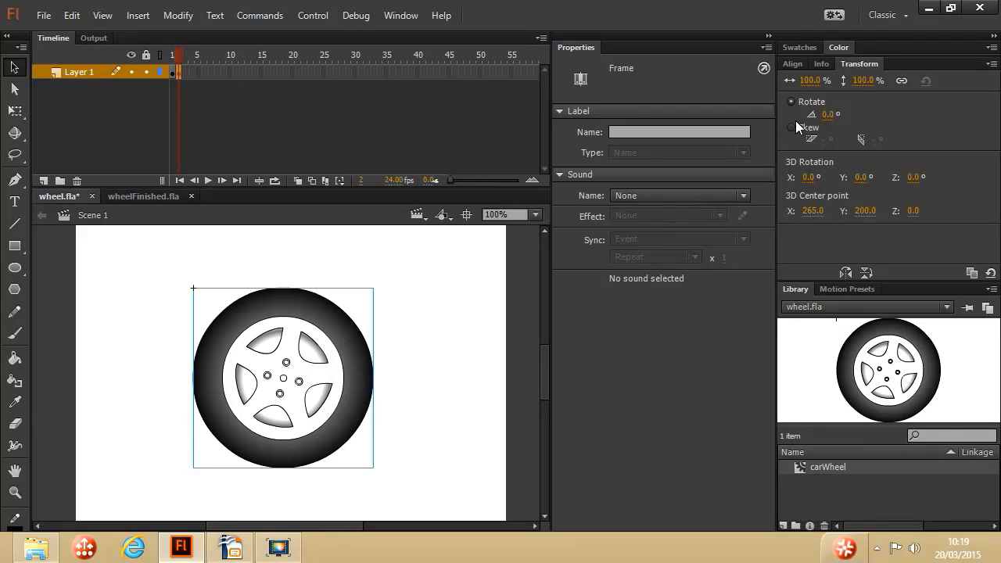
pyautogui.click(827, 114)
pyautogui.write('5')
pyautogui.press('Return')
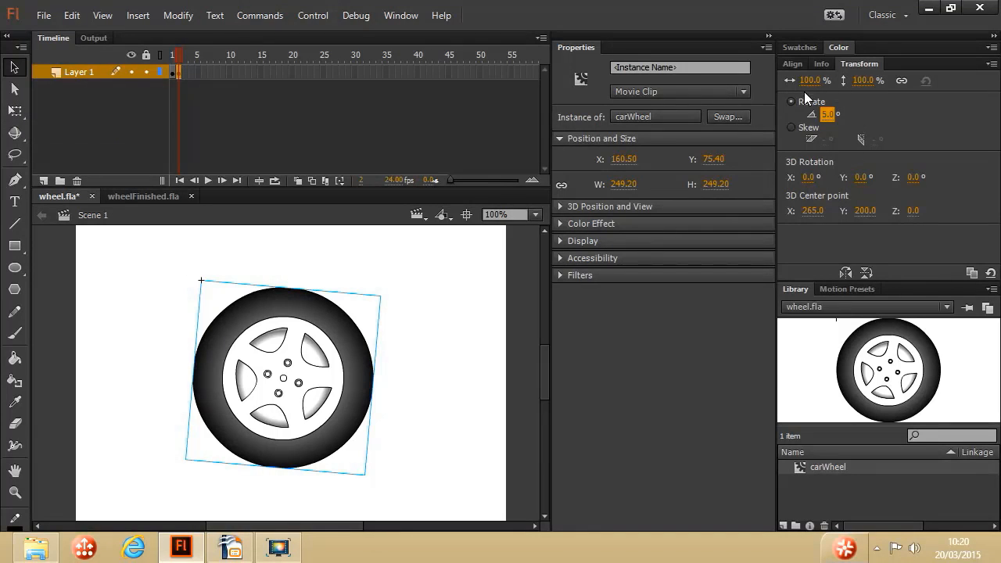
# Insert a keyframe at frame 3 of Layer 1 and set the wheel's rotation to 10 degrees.
pyautogui.rightClick(184, 73)
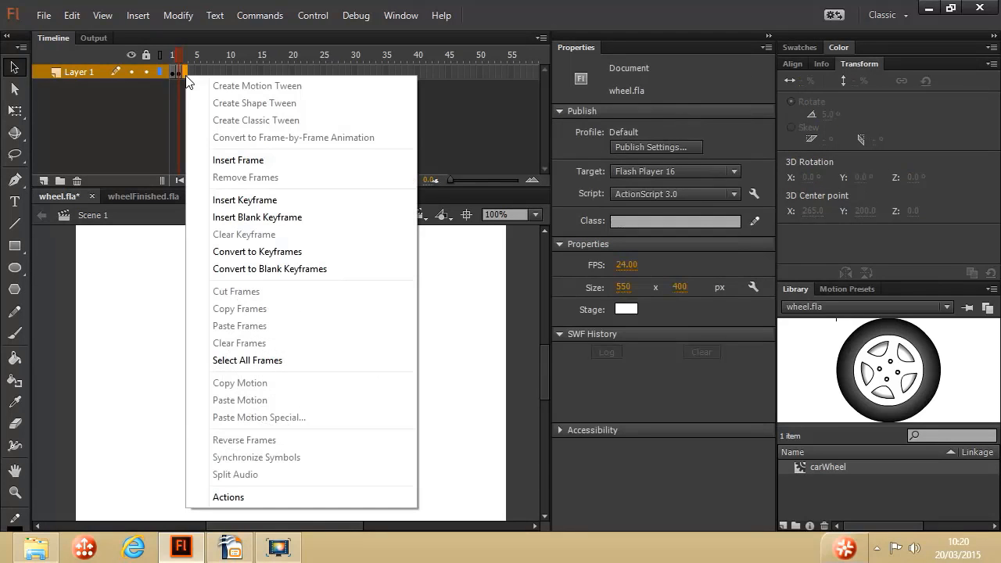
pyautogui.click(267, 201)
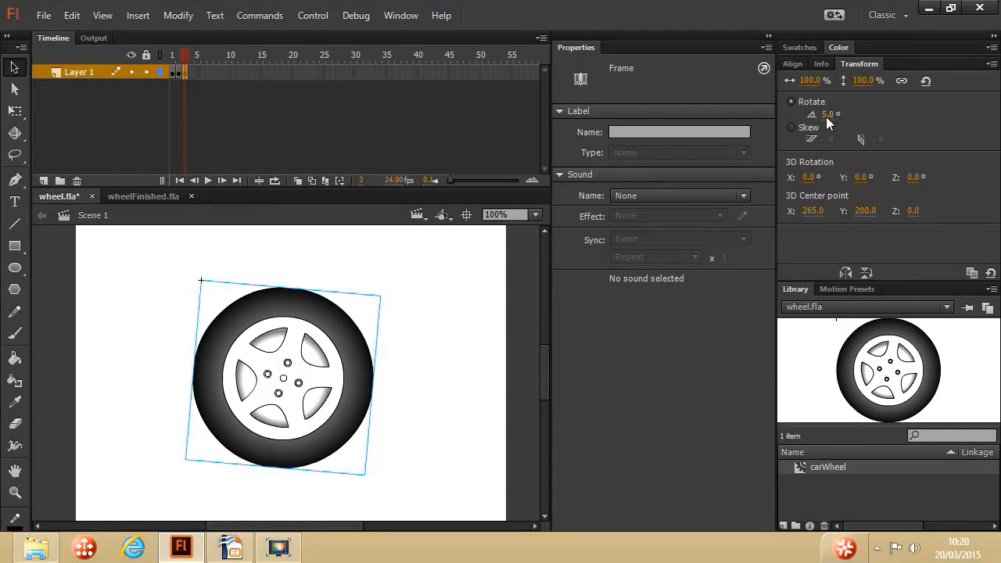
pyautogui.click(827, 114)
pyautogui.write('10')
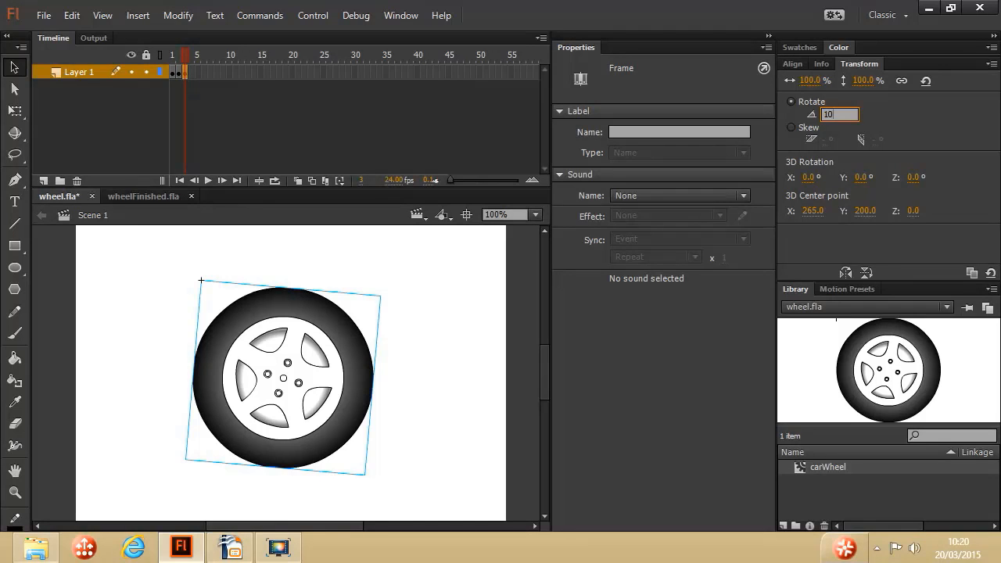
pyautogui.press('Return')
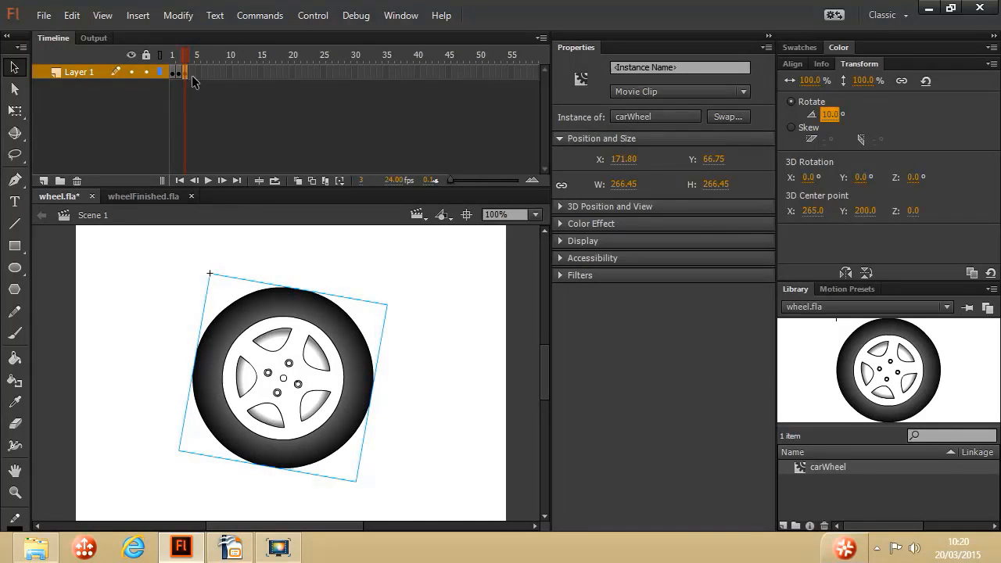
# Insert a keyframe at frame 4 of Layer 1 and set the wheel's rotation to 15 degrees.
pyautogui.rightClick(192, 75)
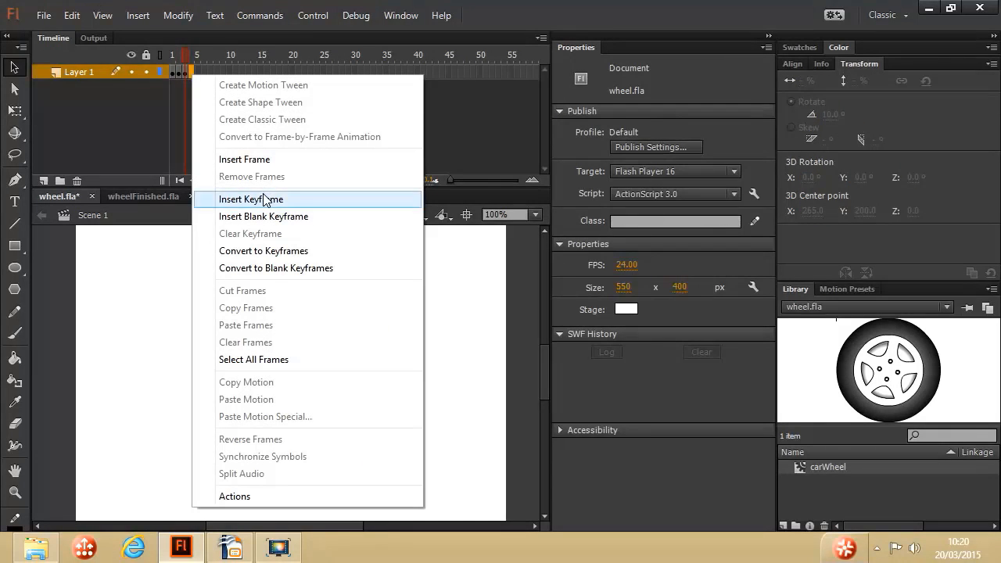
pyautogui.click(264, 199)
pyautogui.click(827, 115)
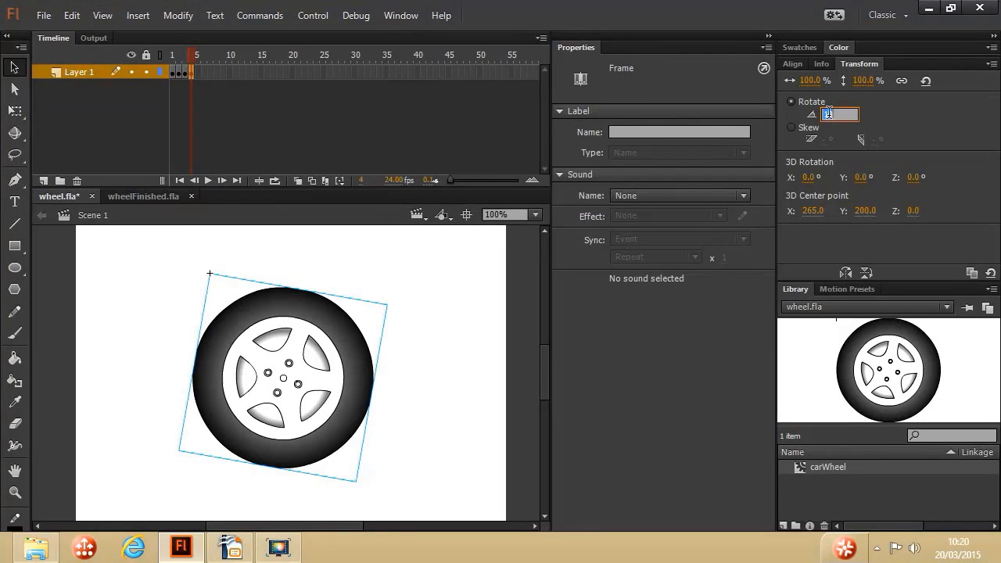
pyautogui.write('15')
pyautogui.press('Return')
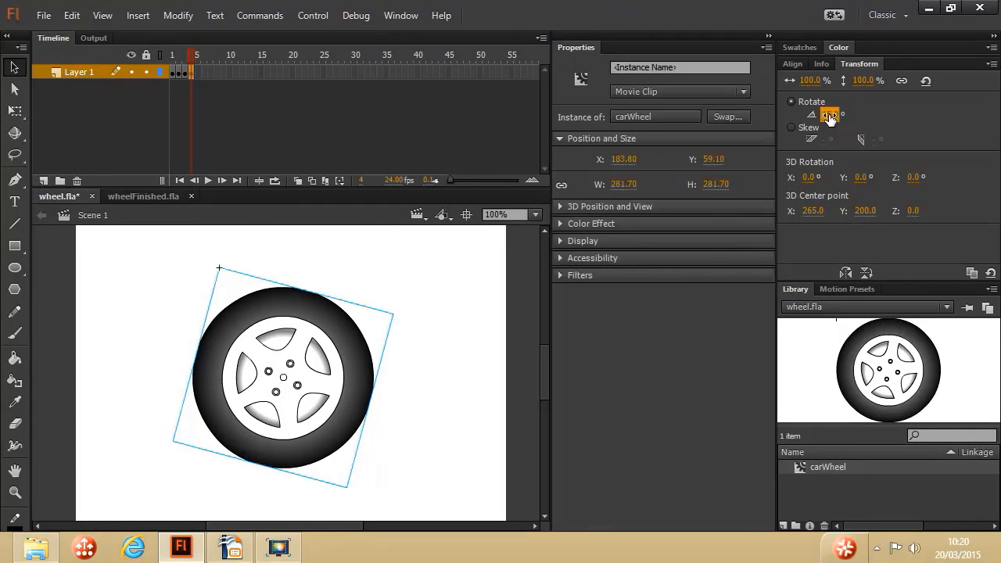
# Play the wheel animation from frame 1, then return to frame 1 and select the wheel.
pyautogui.click(175, 76)
pyautogui.press('Return')
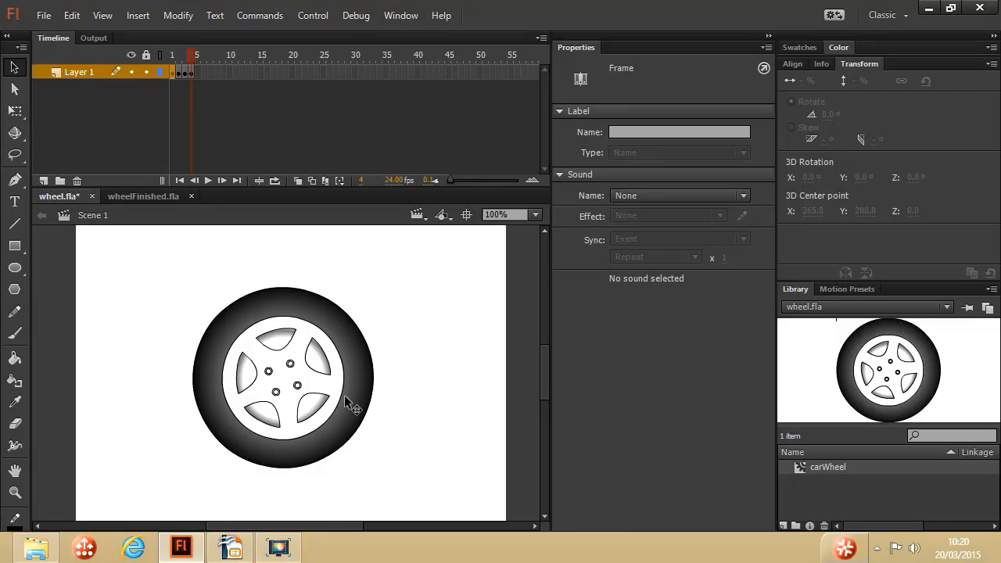
pyautogui.click(180, 71)
pyautogui.click(171, 74)
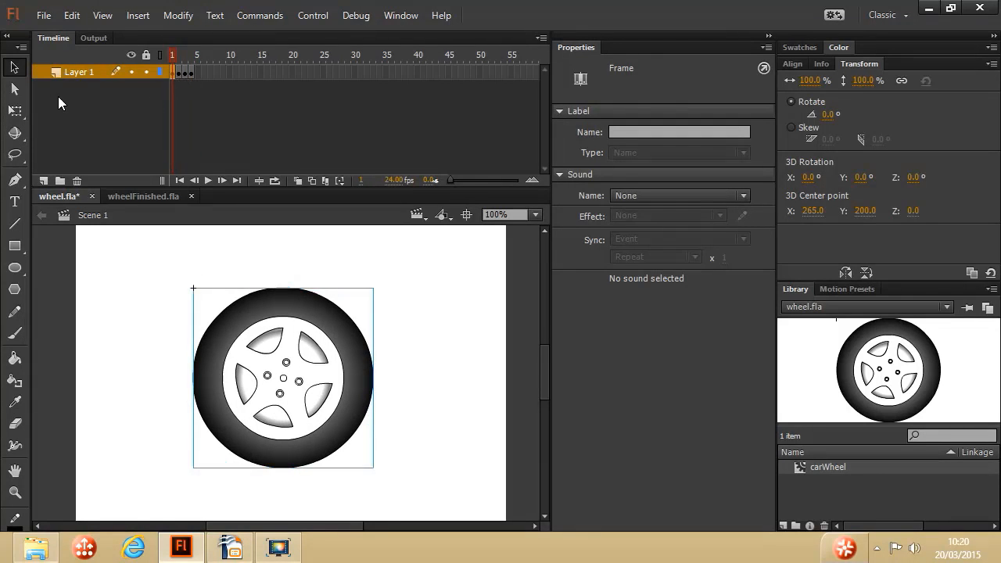
pyautogui.click(247, 336)
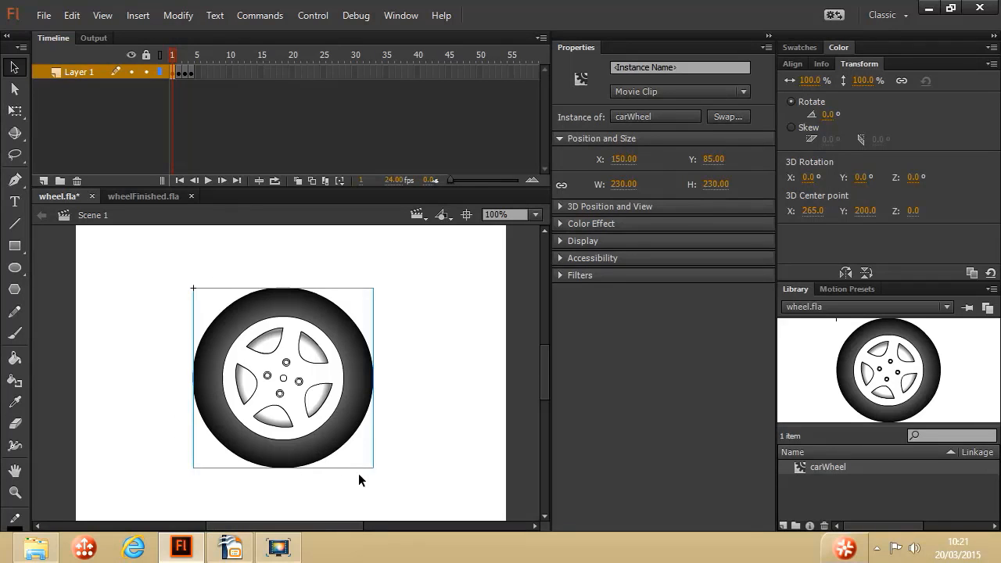
# Switch to lesson11.ppt in OpenOffice Impress and present the Trigonometry slide as a slide show.
pyautogui.click(229, 548)
pyautogui.click(110, 160)
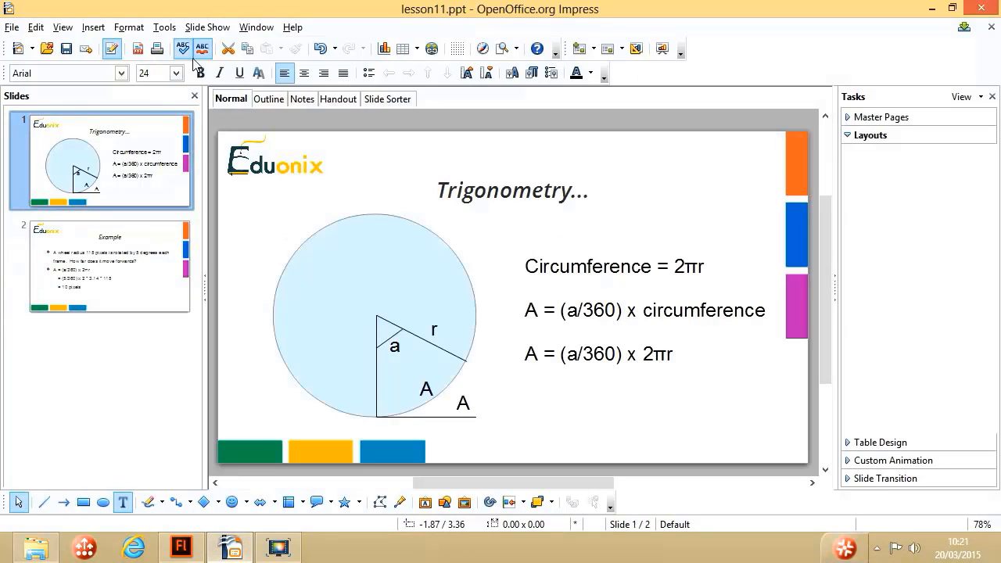
pyautogui.click(207, 26)
pyautogui.click(223, 48)
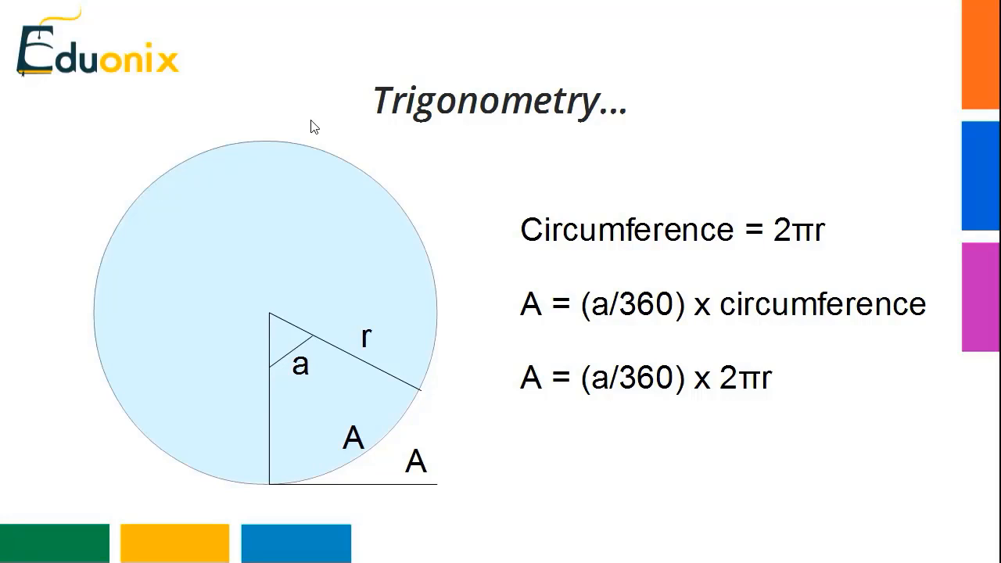
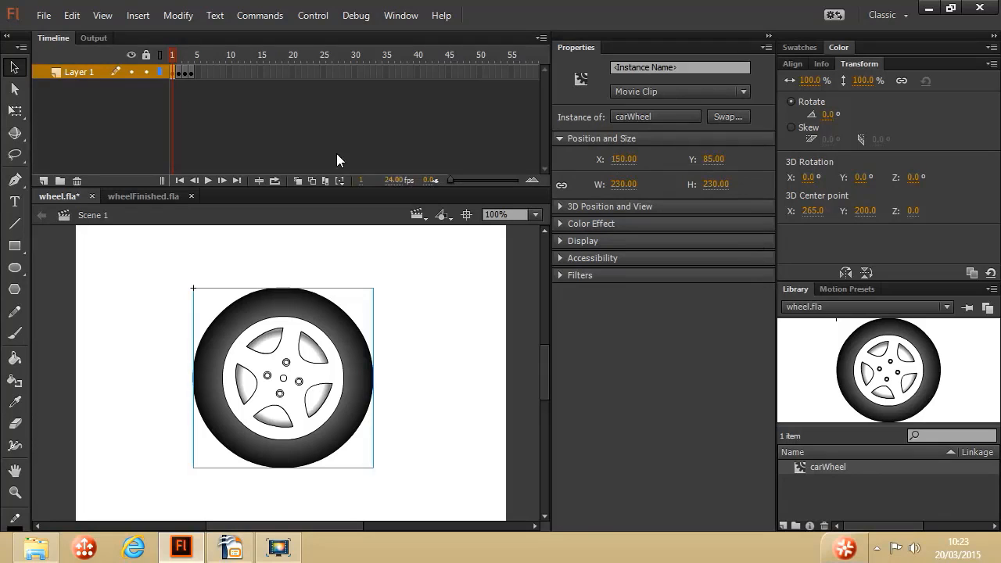
# Step through frames 2 to 4 of wheel.fla in Flash and check the wheel's position and size on frame 4.
pyautogui.click(181, 73)
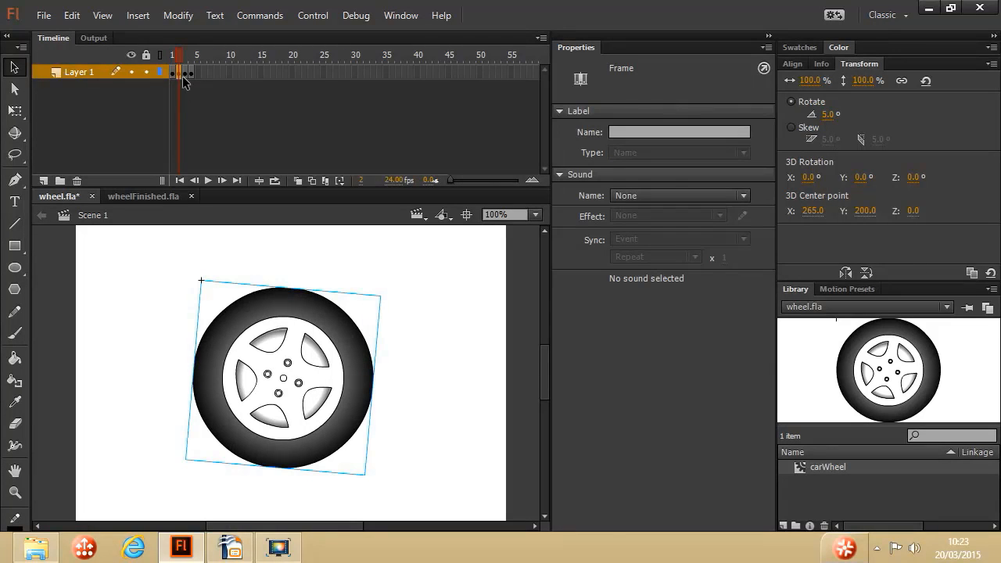
pyautogui.click(187, 72)
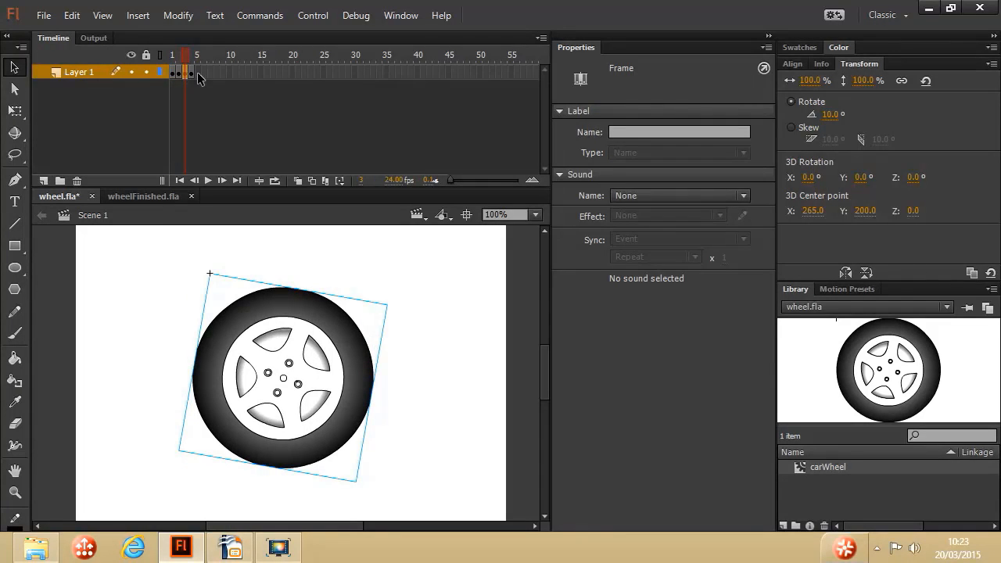
pyautogui.click(193, 71)
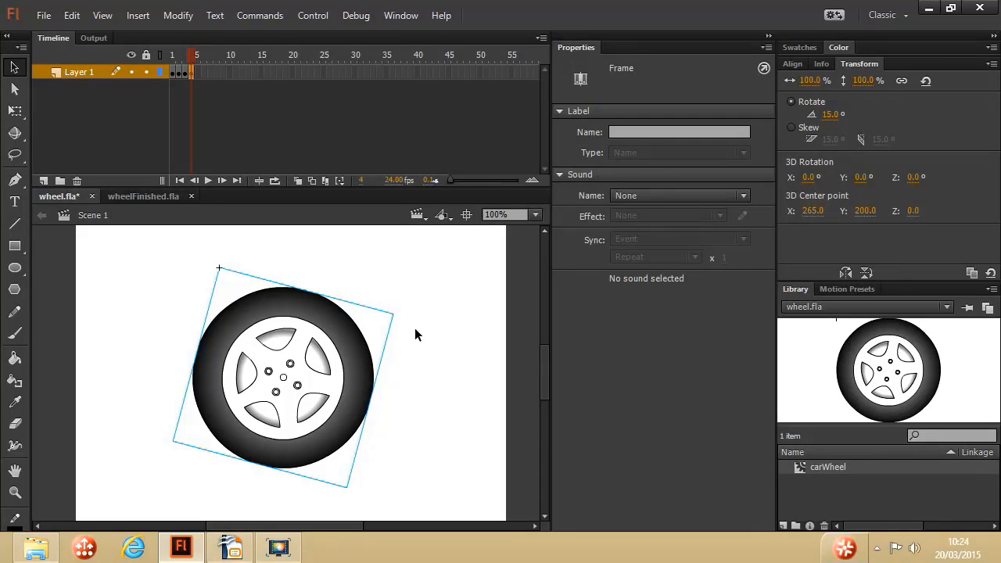
pyautogui.click(223, 374)
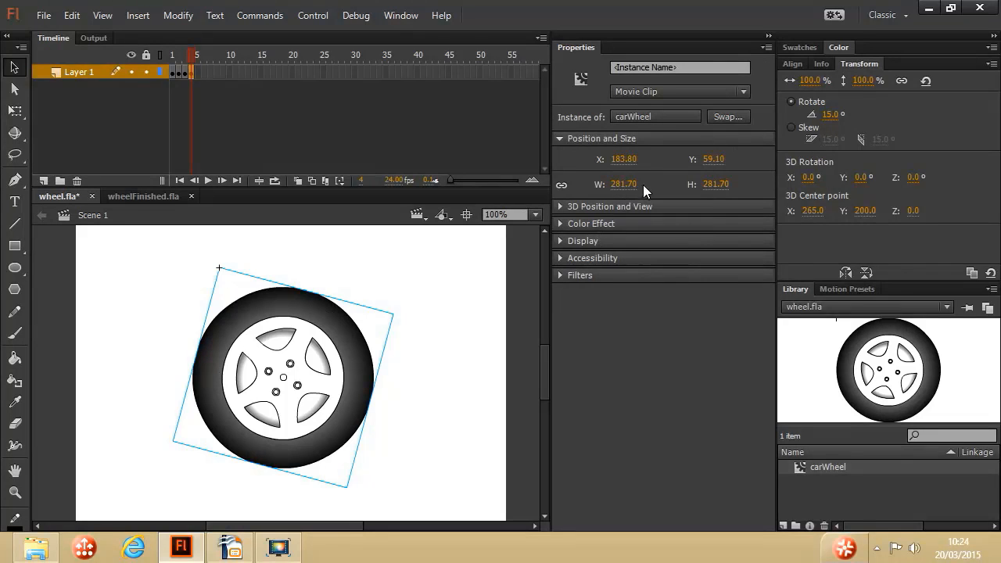
# Go back to frame 1 and open the carWheel symbol for editing in place.
pyautogui.click(176, 72)
pyautogui.click(277, 307)
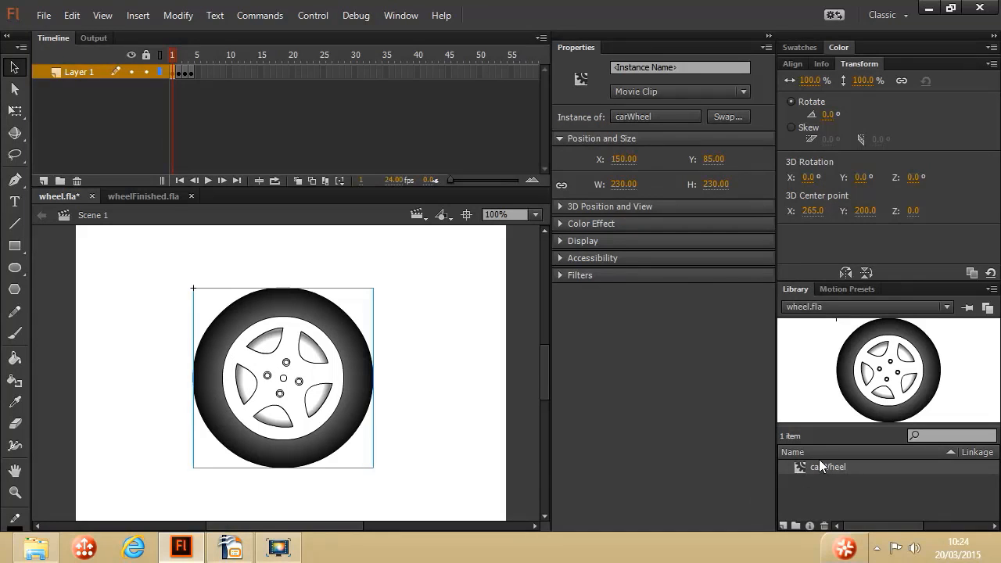
pyautogui.doubleClick(360, 372)
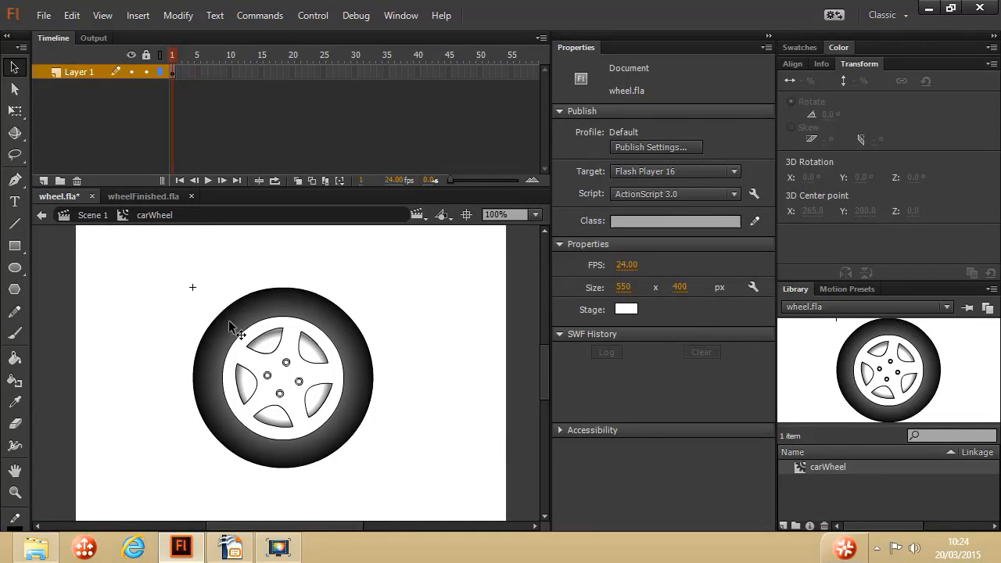
# Select the wheel group inside carWheel to check its position and size, and return to Scene 1.
pyautogui.click(318, 312)
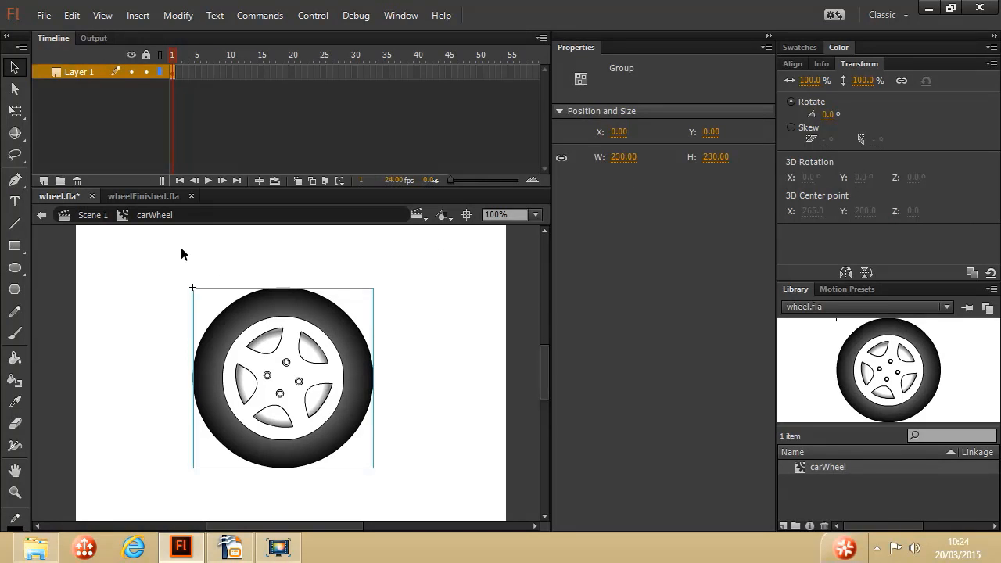
pyautogui.click(89, 216)
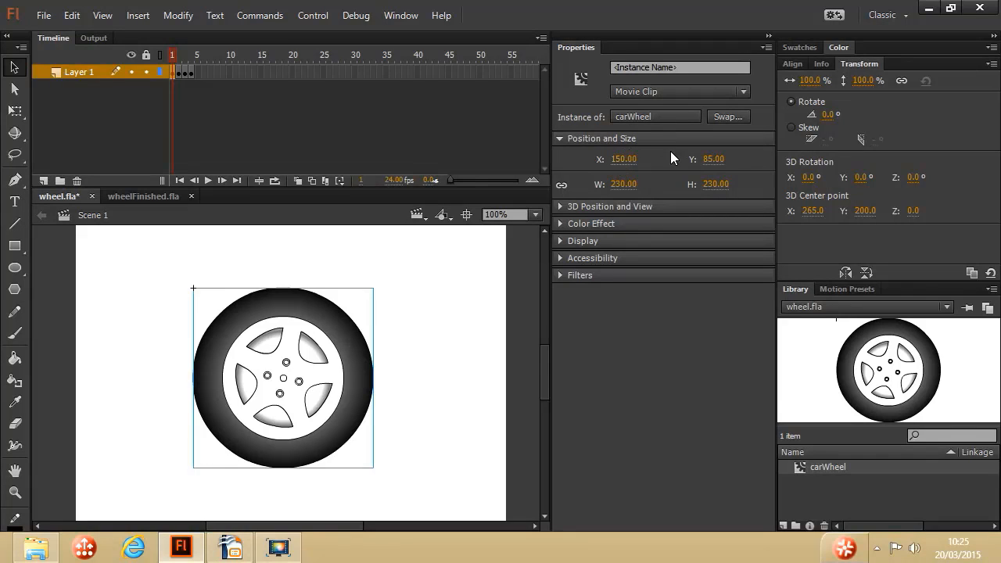
# Select the wheel on frames 2 and 3 in turn and check its position and size on each.
pyautogui.click(179, 71)
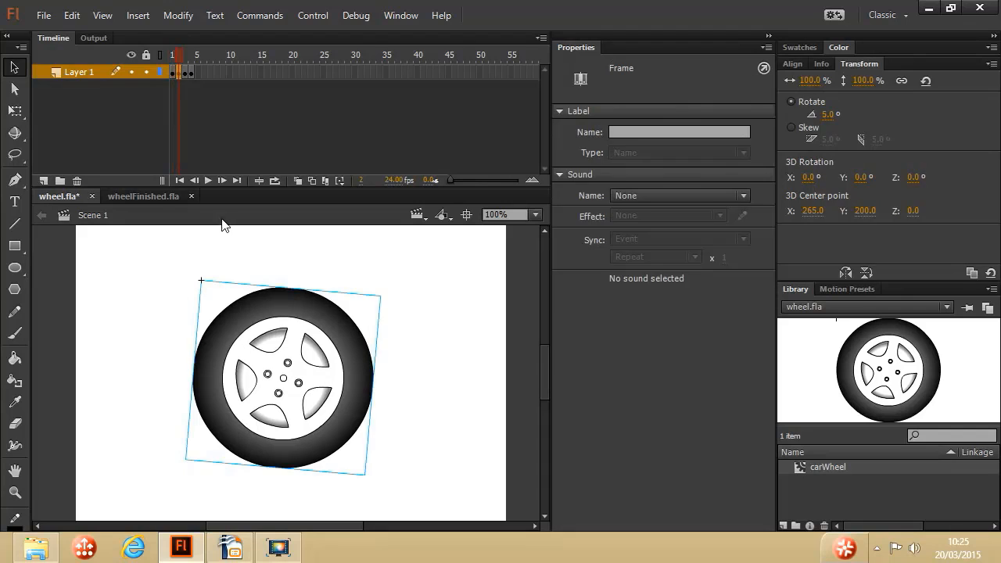
pyautogui.click(265, 311)
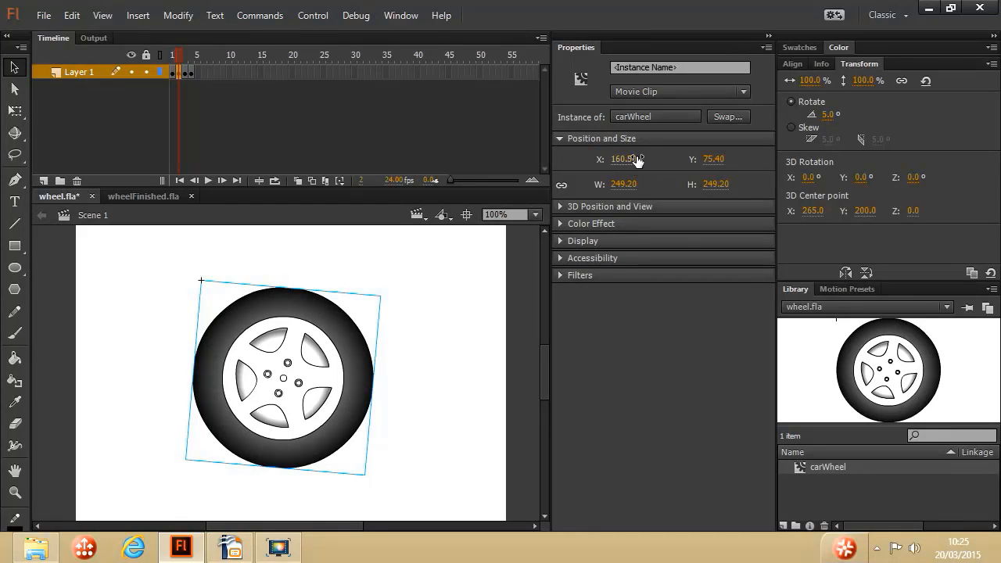
pyautogui.click(185, 72)
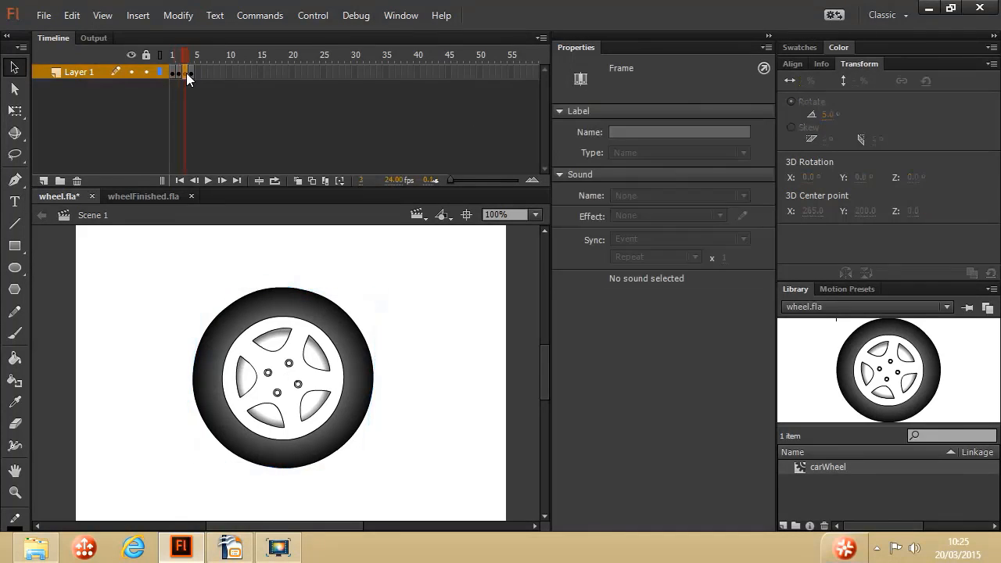
pyautogui.click(340, 323)
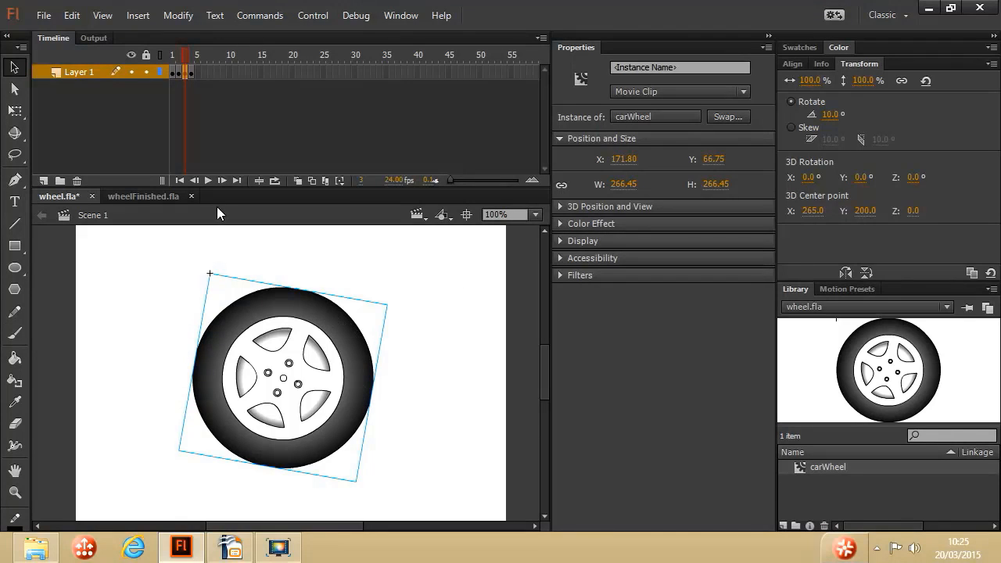
# Play the wheel animation from frame 1, return to frame 1 and check the selected wheel's position and size.
pyautogui.click(175, 72)
pyautogui.press('Return')
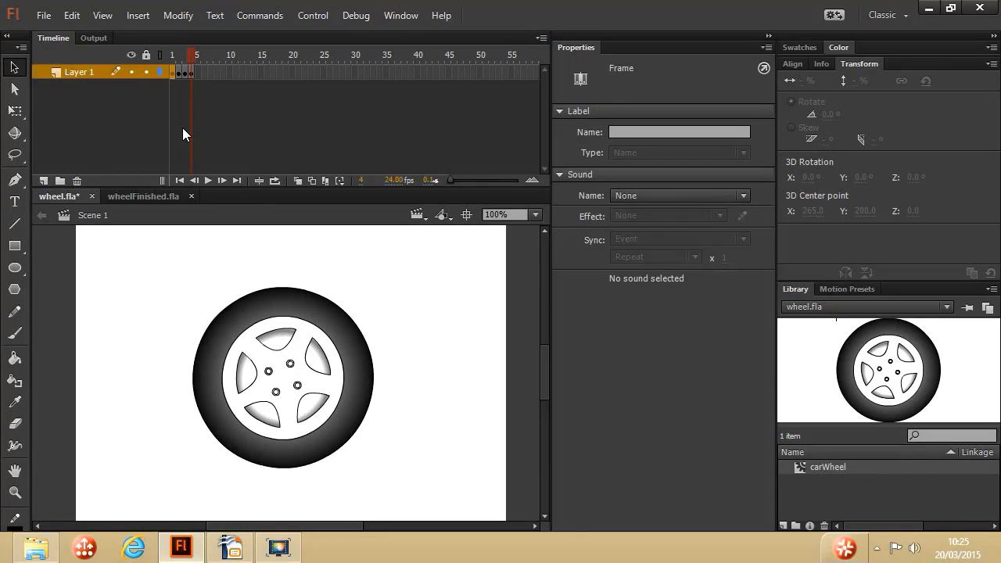
pyautogui.click(174, 72)
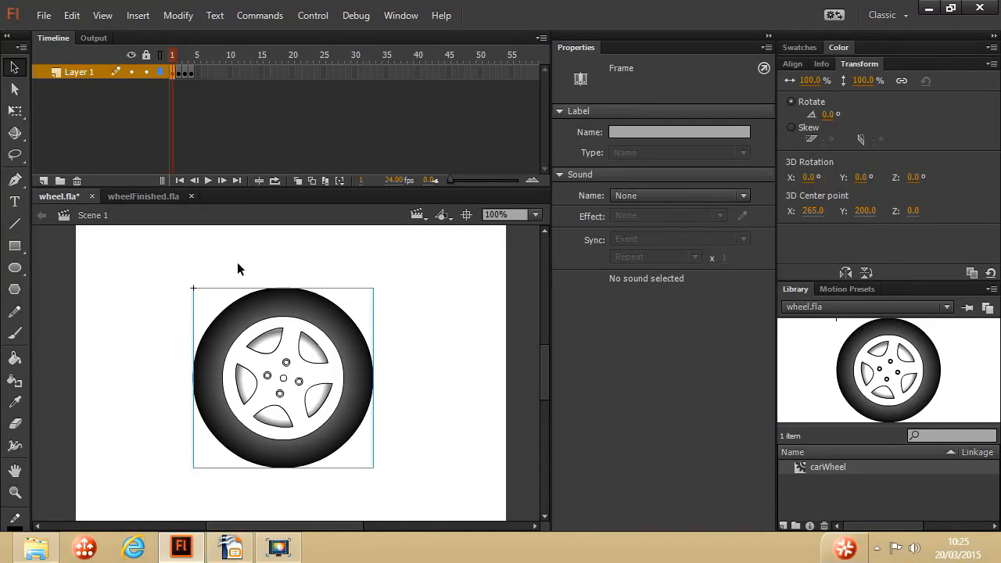
pyautogui.click(285, 314)
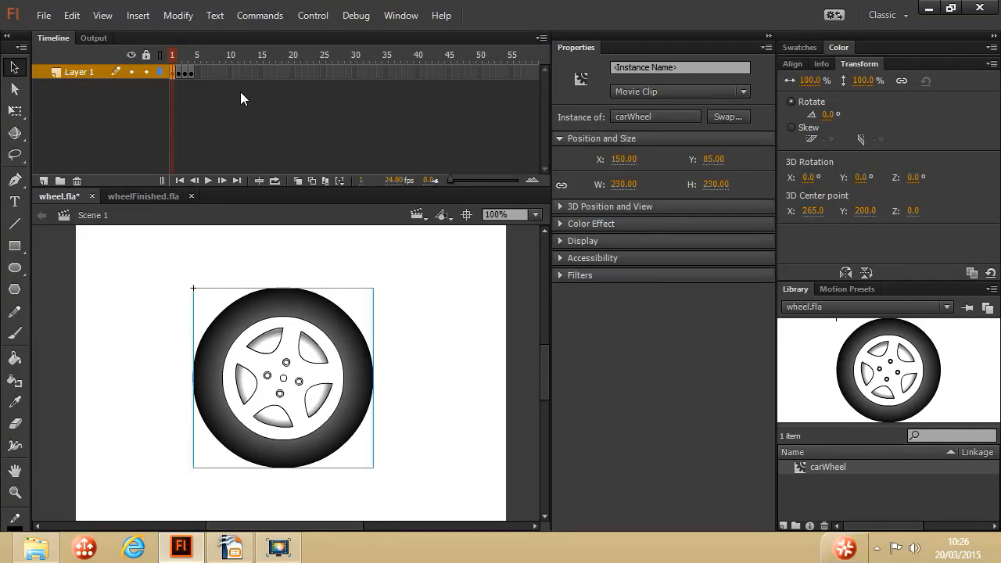
# Step through frames 2 to 4 to see how the wheel's registration point shifts, and return to frame 1.
pyautogui.click(180, 71)
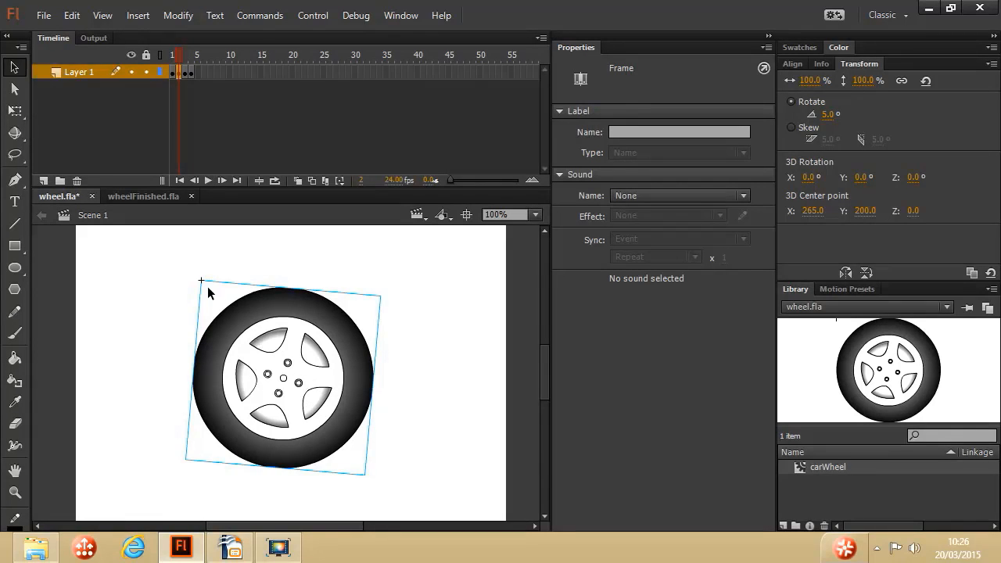
pyautogui.click(185, 72)
pyautogui.click(192, 71)
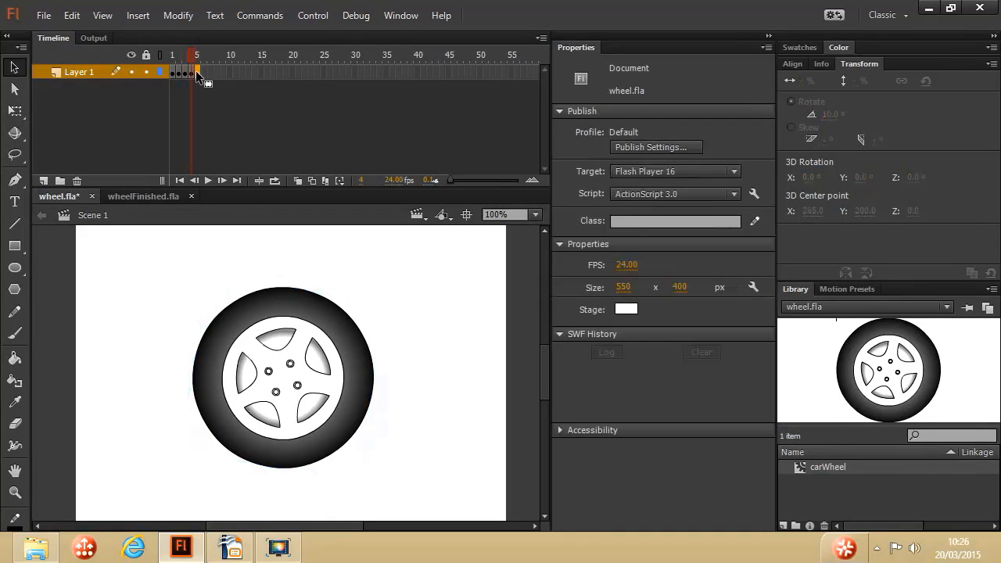
pyautogui.click(195, 71)
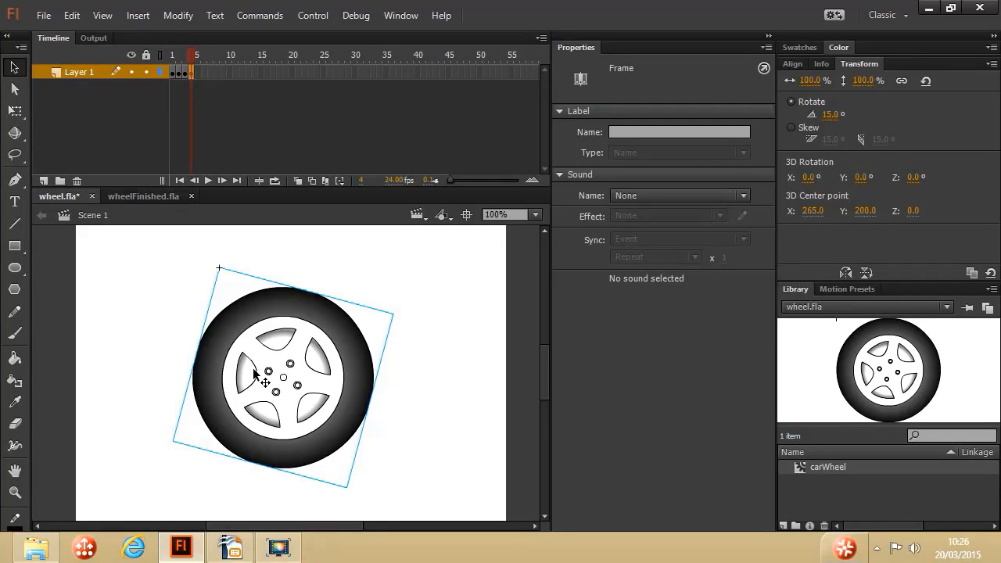
pyautogui.click(173, 69)
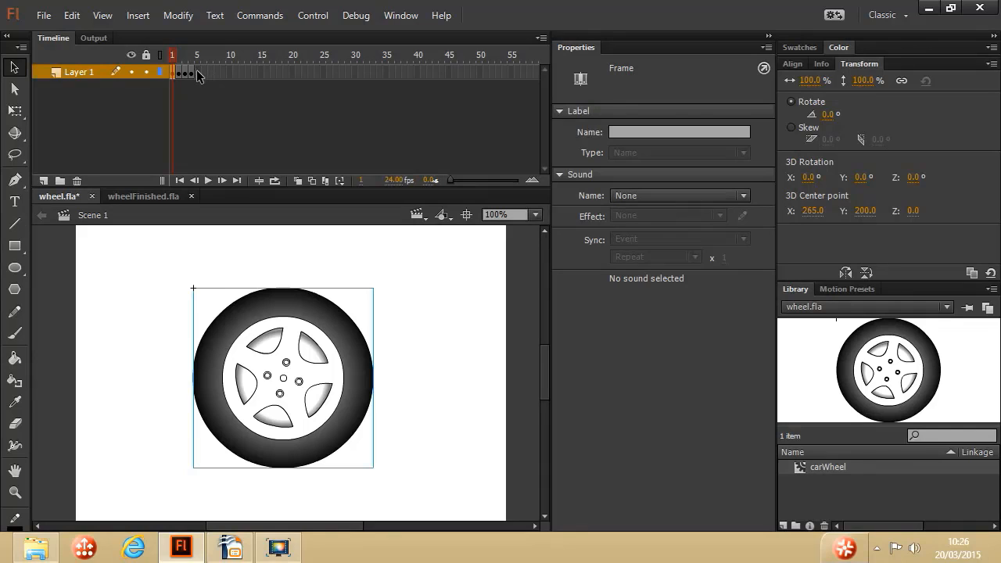
# Remove all frames after frame 1 from Layer 1 and select frame 1.
pyautogui.moveTo(198, 74); pyautogui.dragTo(183, 76)
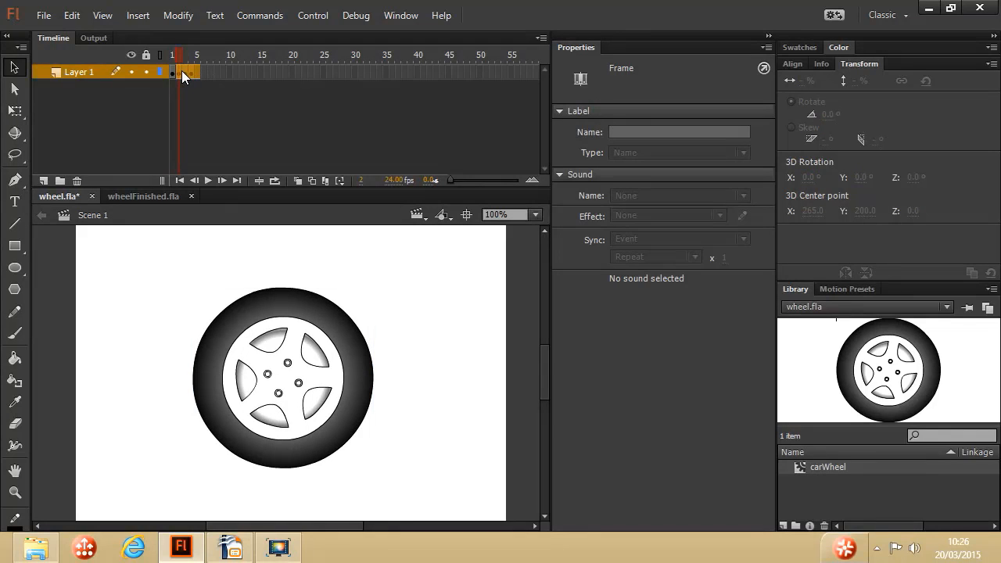
pyautogui.click(182, 72)
pyautogui.rightClick(185, 75)
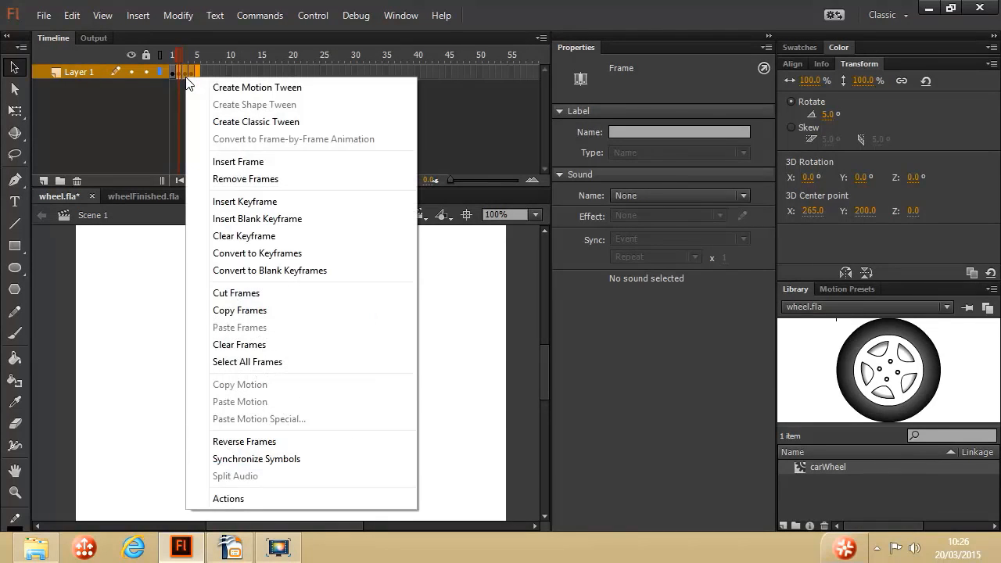
pyautogui.click(248, 180)
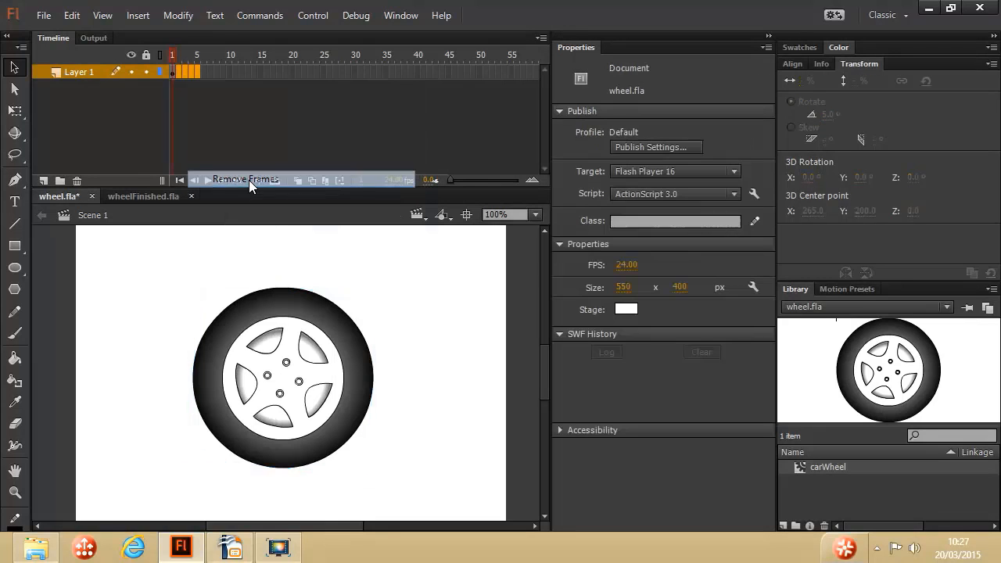
pyautogui.click(173, 72)
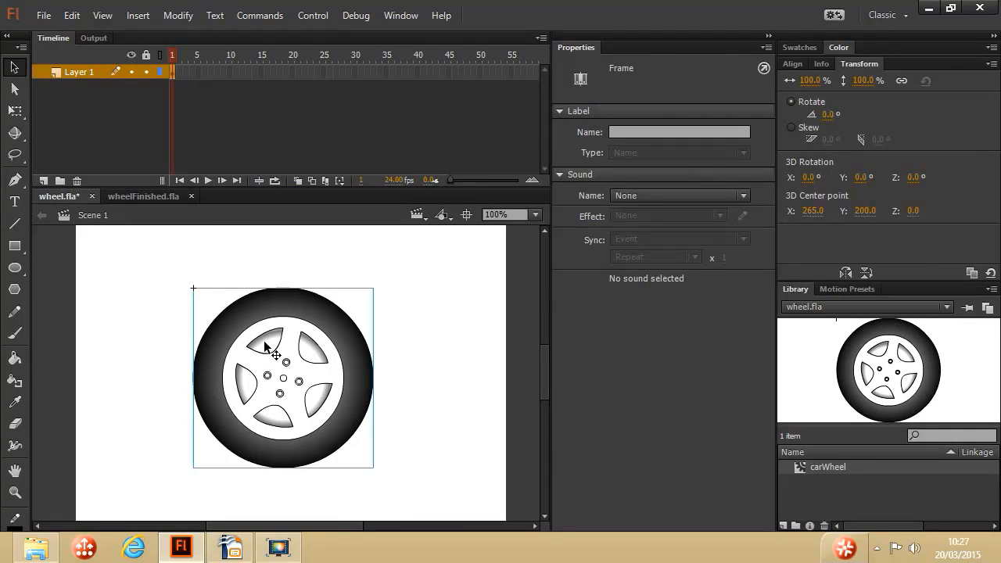
# Open the carWheel symbol in place and align the wheel group's centre horizontally and vertically to the registration point.
pyautogui.doubleClick(324, 367)
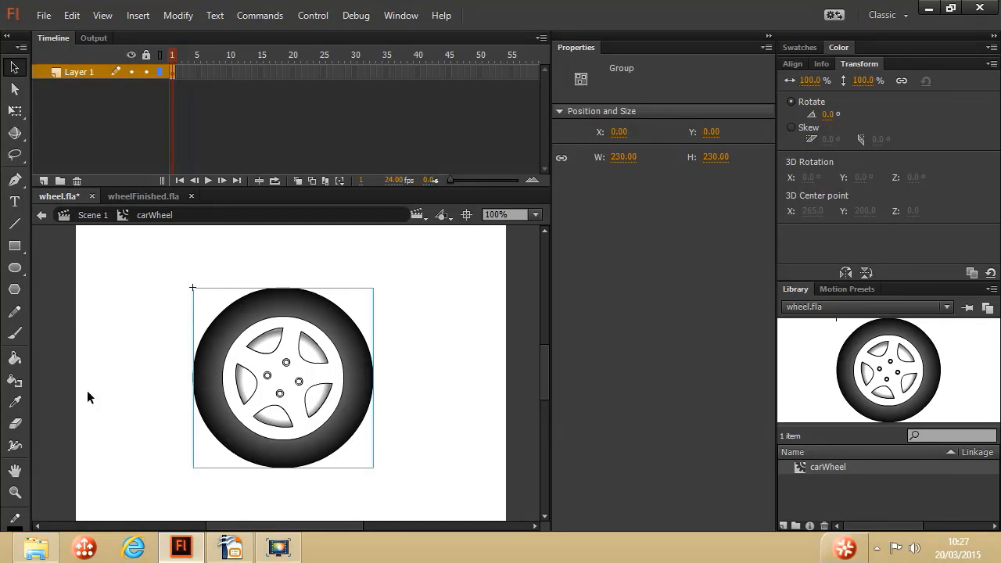
pyautogui.click(93, 215)
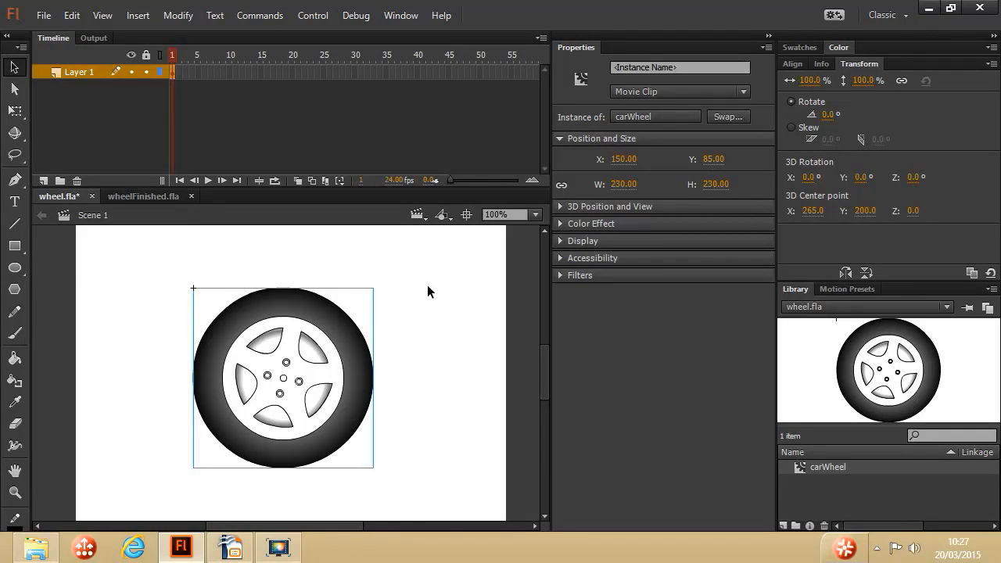
pyautogui.doubleClick(255, 318)
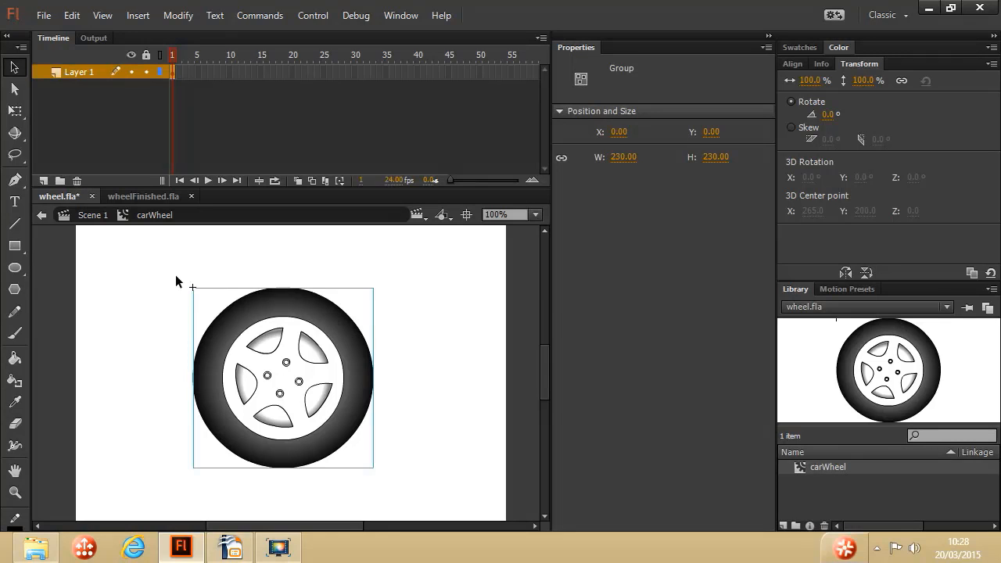
pyautogui.click(794, 64)
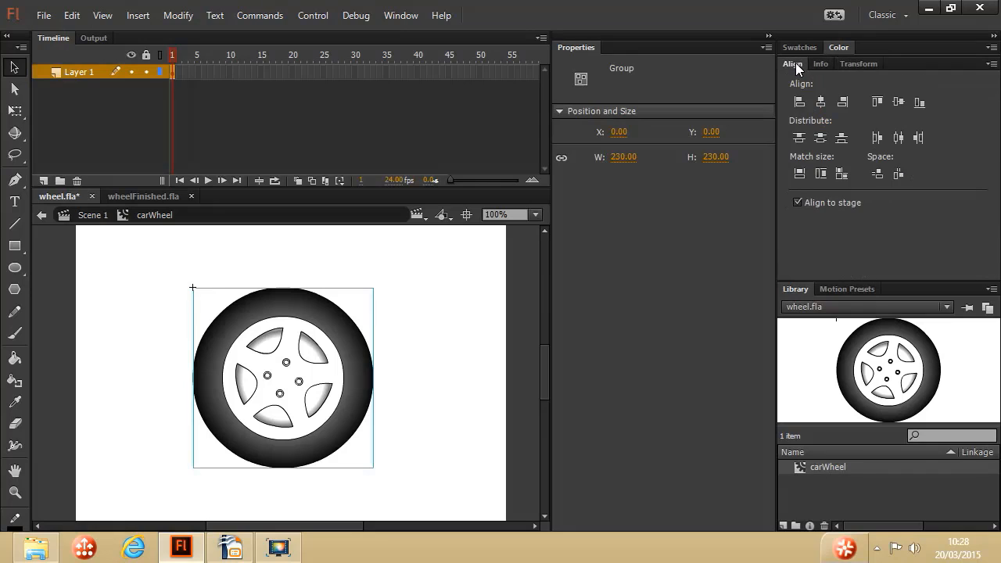
pyautogui.click(824, 100)
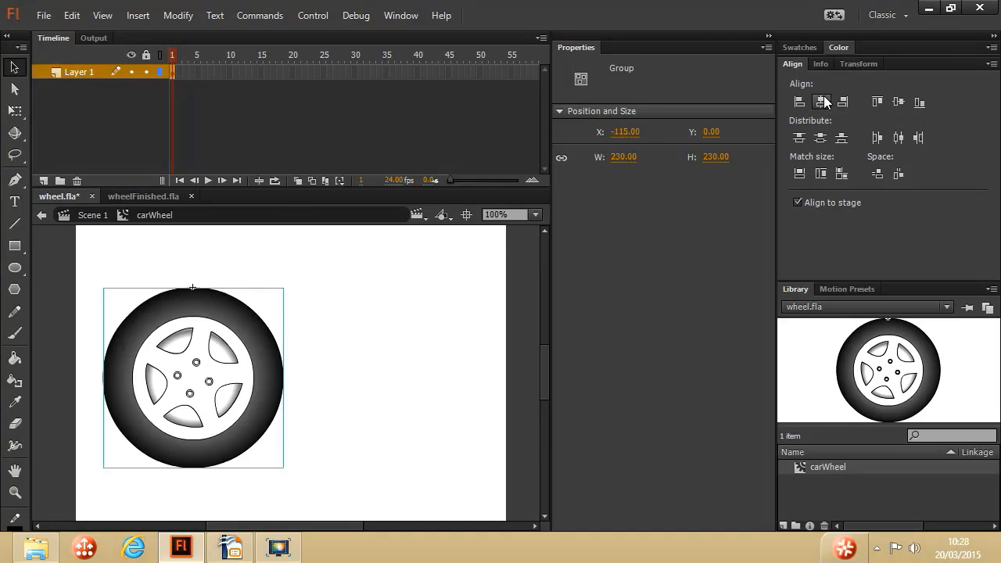
pyautogui.click(898, 103)
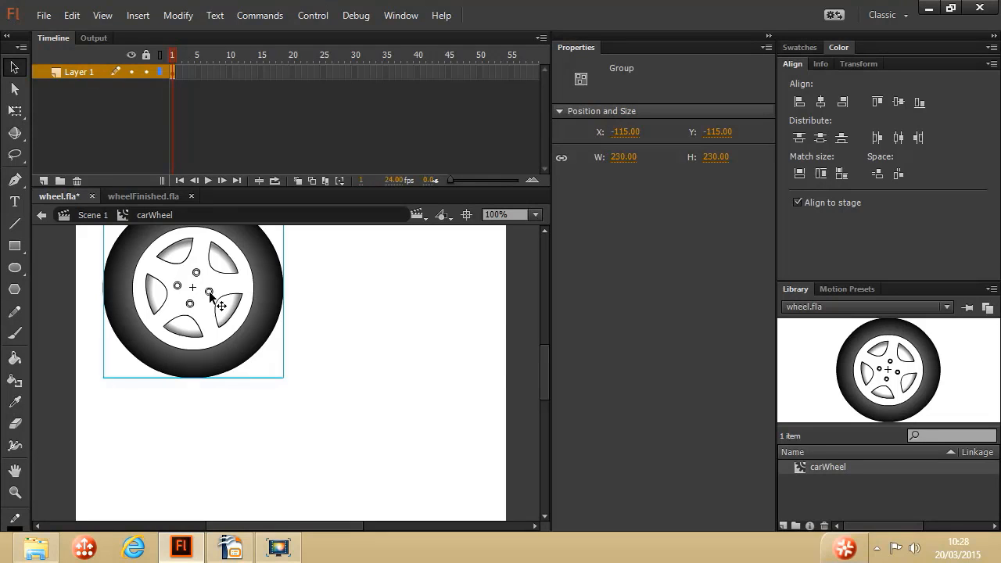
pyautogui.scroll(3, 547, 353)
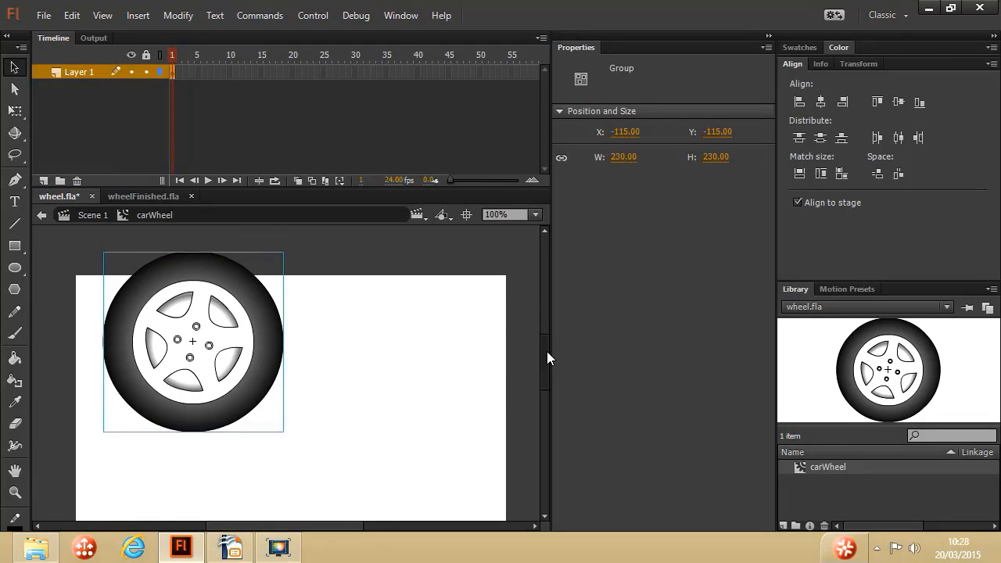
# Return to Scene 1 and move the wheel to the middle of the stage, at about X 266, Y 187.
pyautogui.click(92, 215)
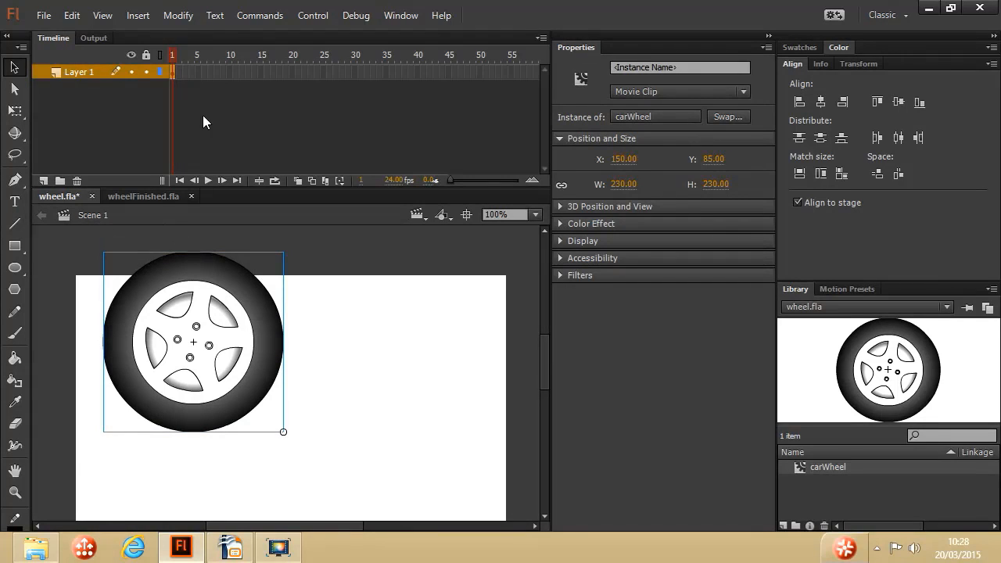
pyautogui.moveTo(545, 337); pyautogui.dragTo(544, 346)
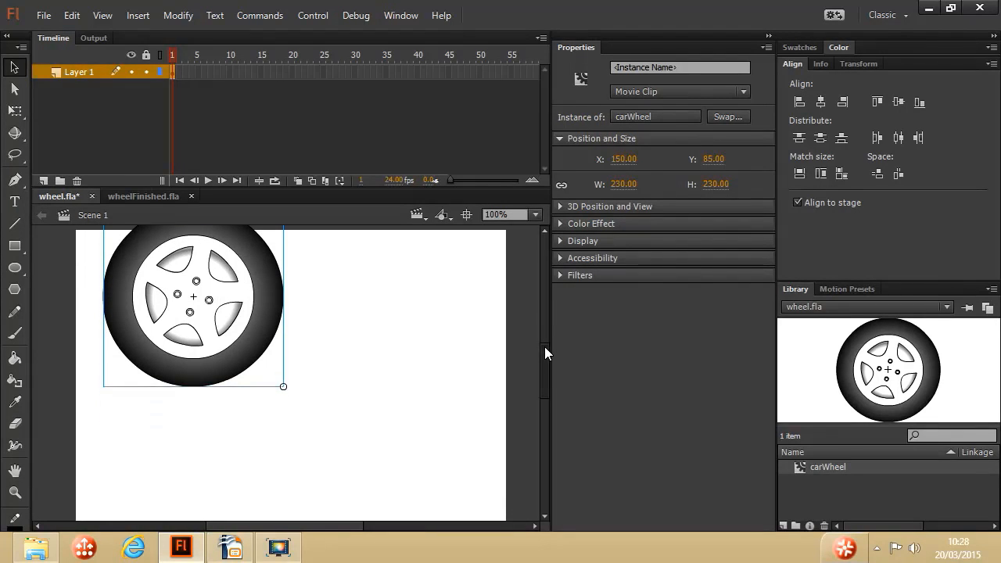
pyautogui.moveTo(196, 301); pyautogui.dragTo(286, 380)
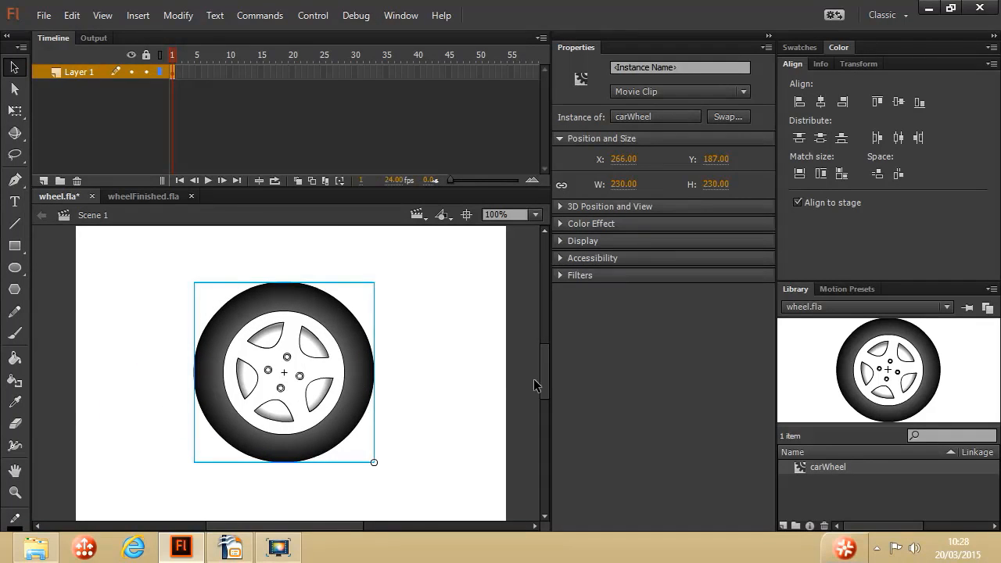
pyautogui.moveTo(545, 373); pyautogui.dragTo(544, 381)
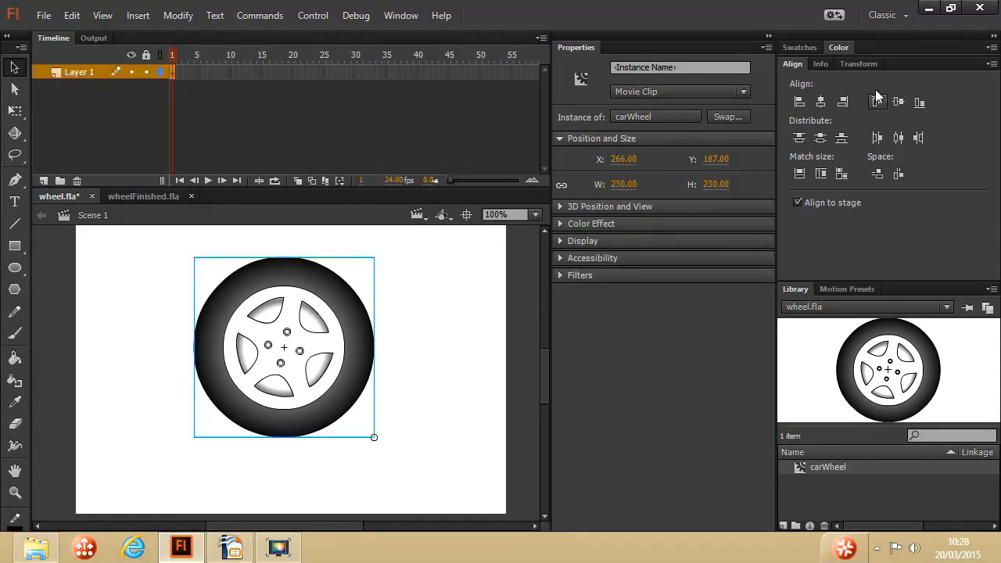
# Try rotating the wheel about its off-centre transformation point with the Free Transform tool, and undo the rotation.
pyautogui.click(866, 66)
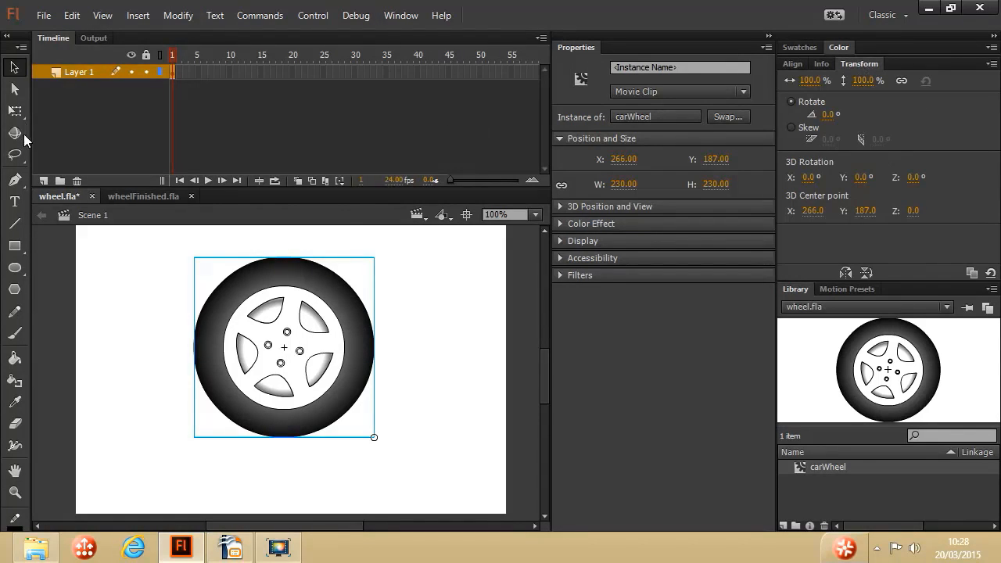
pyautogui.click(13, 111)
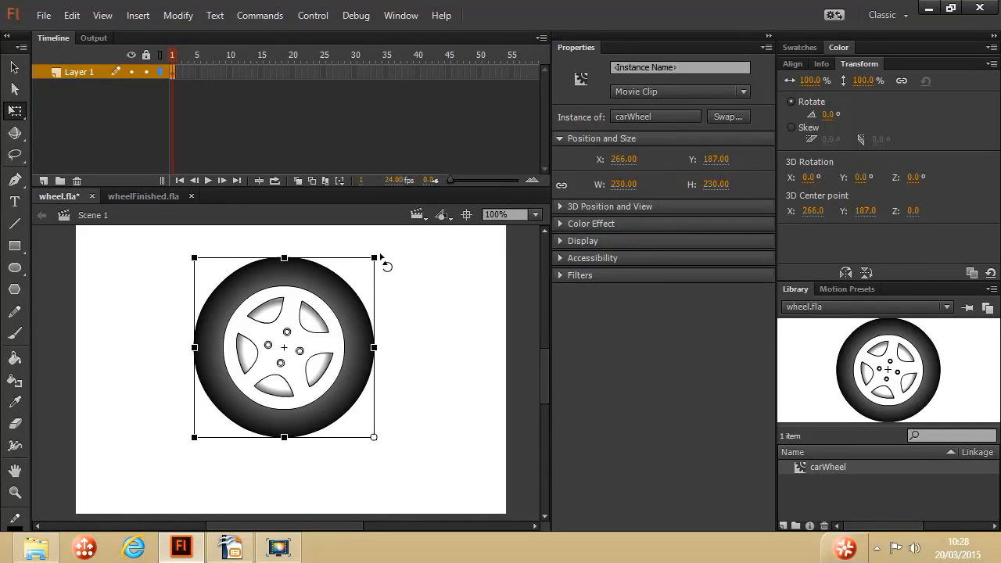
pyautogui.moveTo(381, 256); pyautogui.dragTo(373, 316)
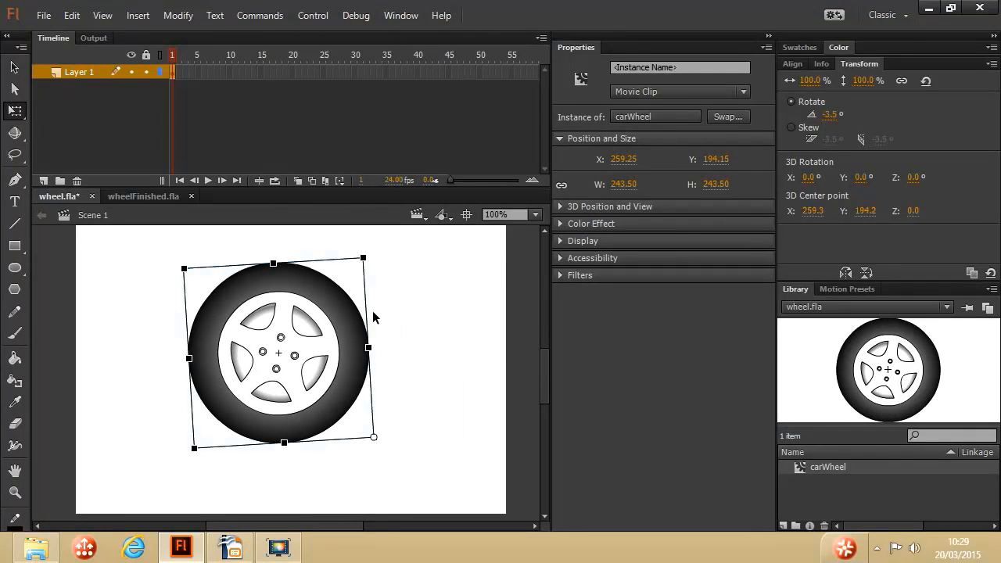
pyautogui.hotkey('ctrl', 'z')
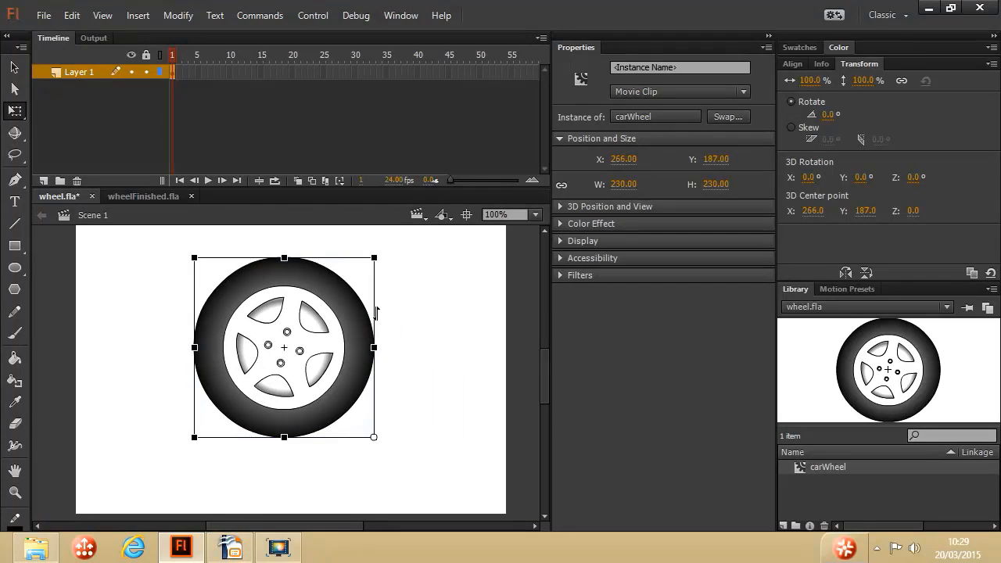
# Place the wheel's transformation point at its centre and switch back to the Selection tool.
pyautogui.rightClick(372, 440)
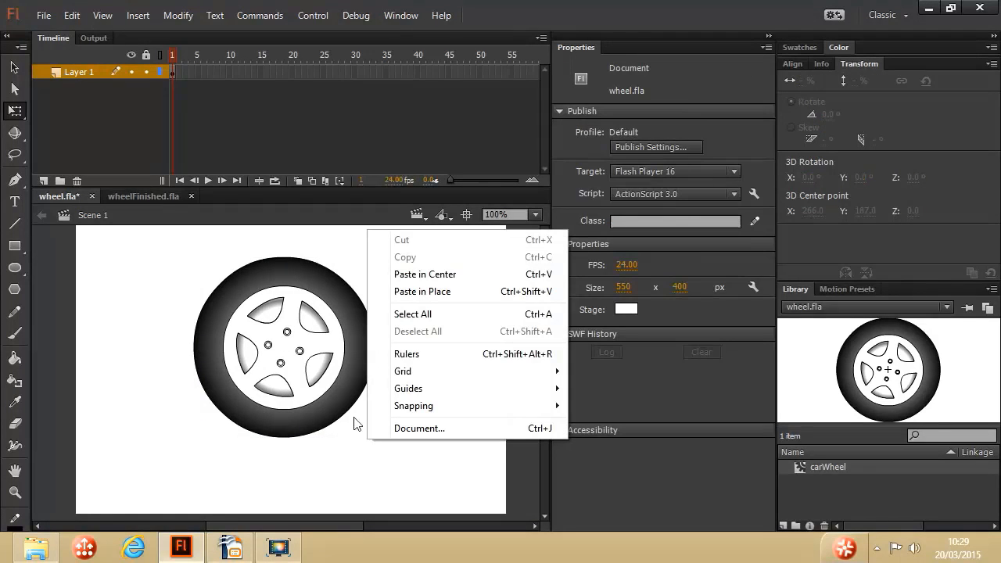
pyautogui.click(352, 416)
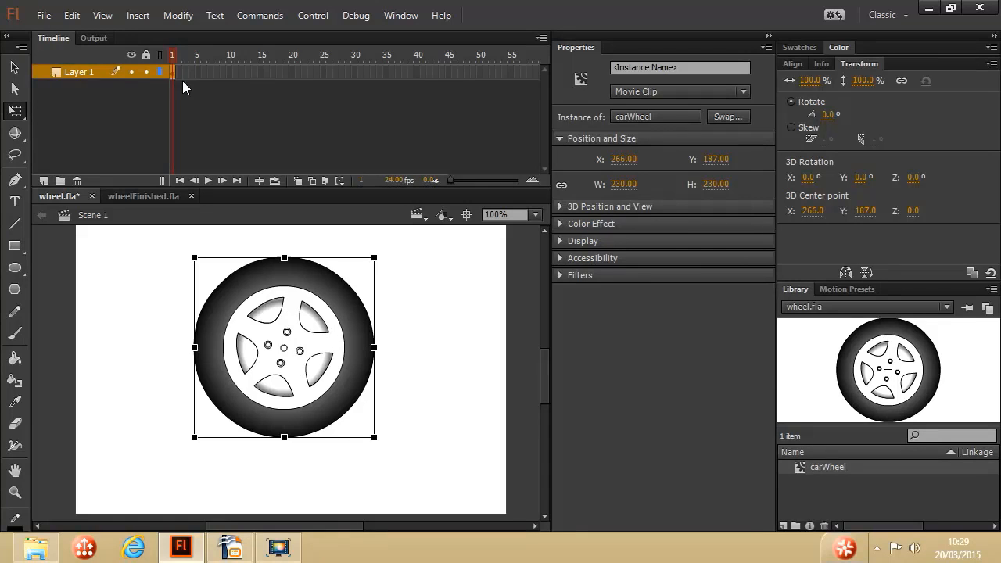
pyautogui.click(14, 67)
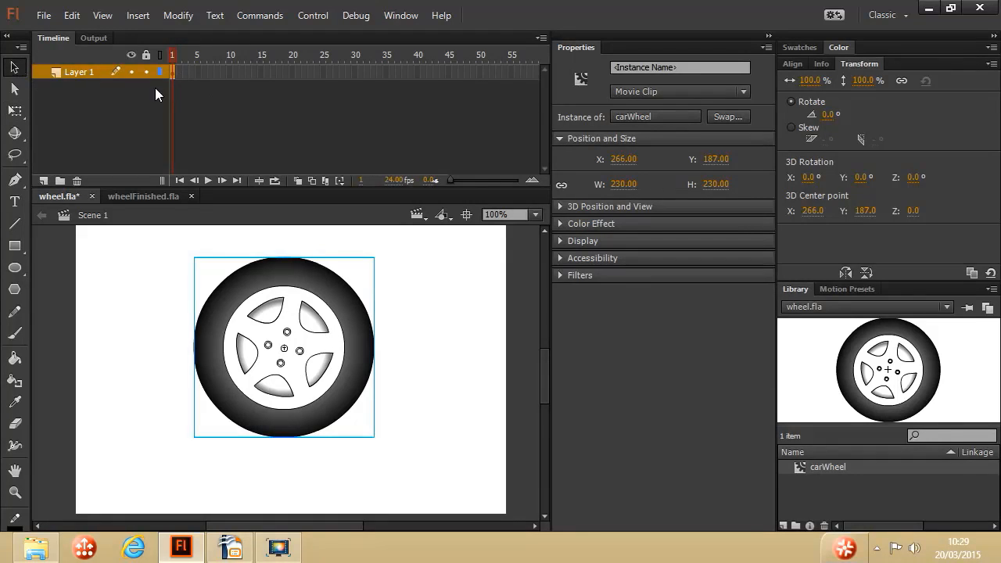
# Try rotating the wheel about 12.5° around its centre with the Free Transform tool, undo the rotation, and return to the Selection tool.
pyautogui.click(180, 74)
pyautogui.rightClick(179, 73)
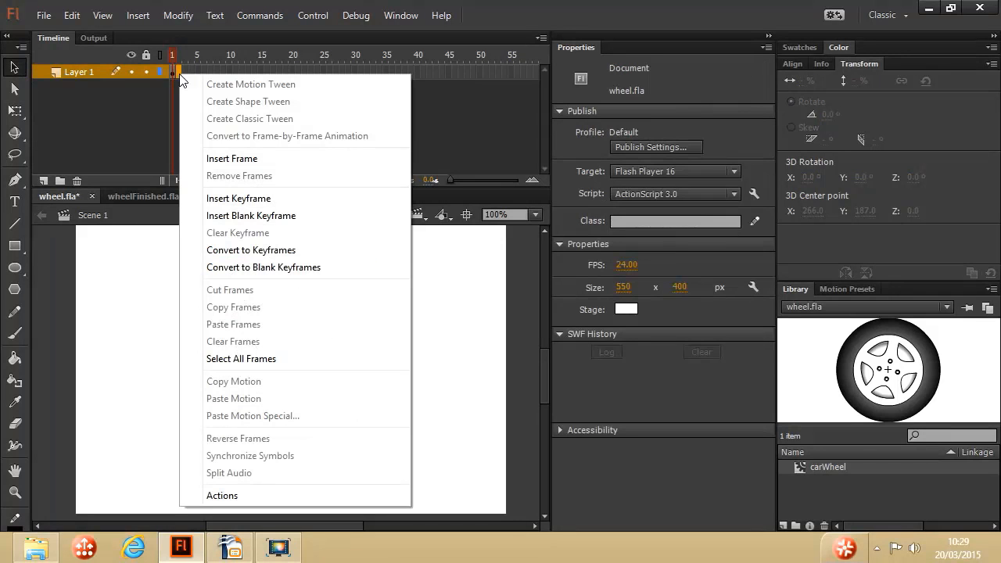
pyautogui.click(15, 110)
pyautogui.click(15, 110)
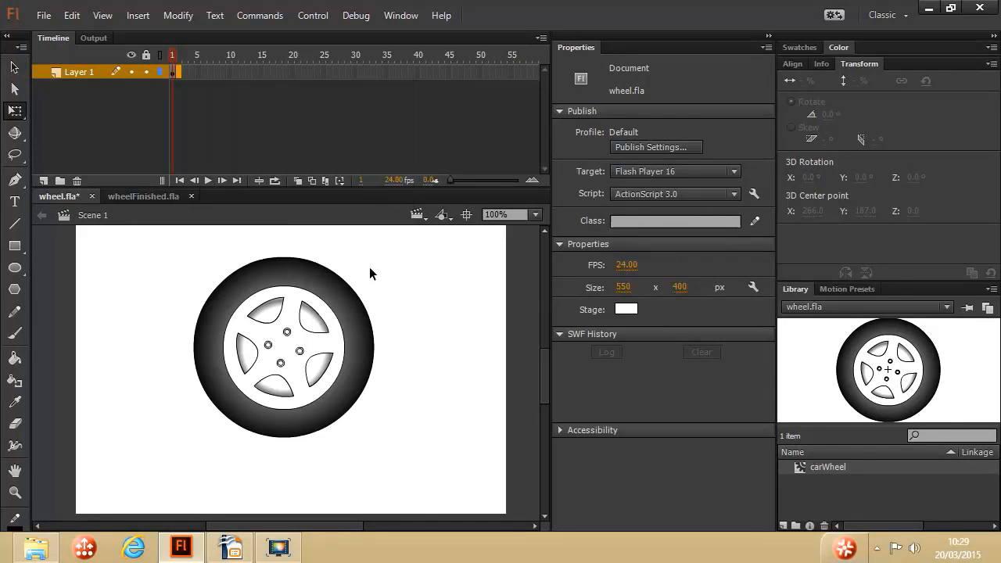
pyautogui.click(306, 287)
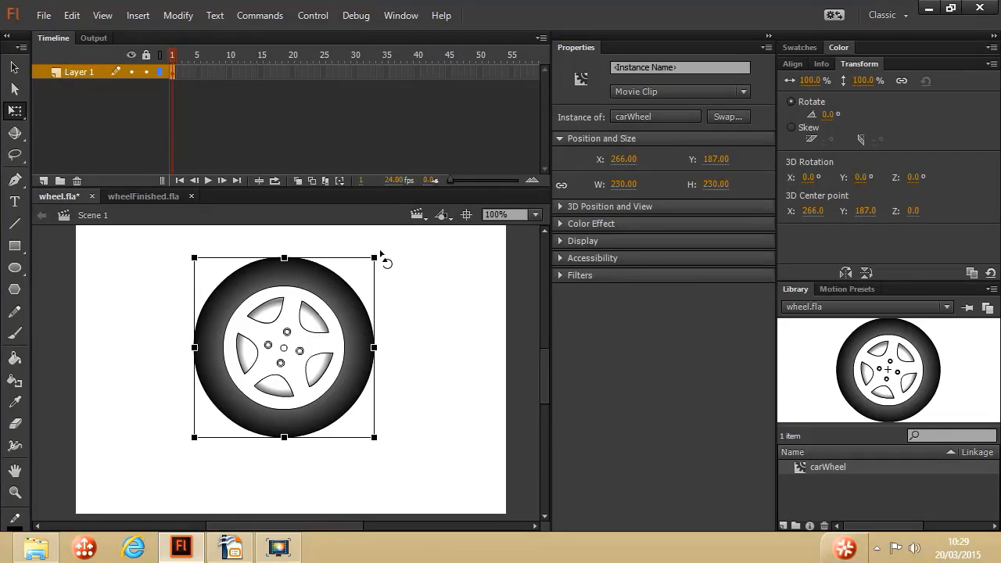
pyautogui.moveTo(384, 261)
pyautogui.mouseDown()
pyautogui.moveTo(416, 310)
pyautogui.moveTo(417, 402)
pyautogui.moveTo(270, 464)
pyautogui.moveTo(331, 454)
pyautogui.moveTo(407, 316)
pyautogui.moveTo(329, 262)
pyautogui.moveTo(355, 289)
pyautogui.moveTo(393, 414)
pyautogui.moveTo(247, 476)
pyautogui.moveTo(411, 320)
pyautogui.moveTo(391, 277)
pyautogui.mouseUp()
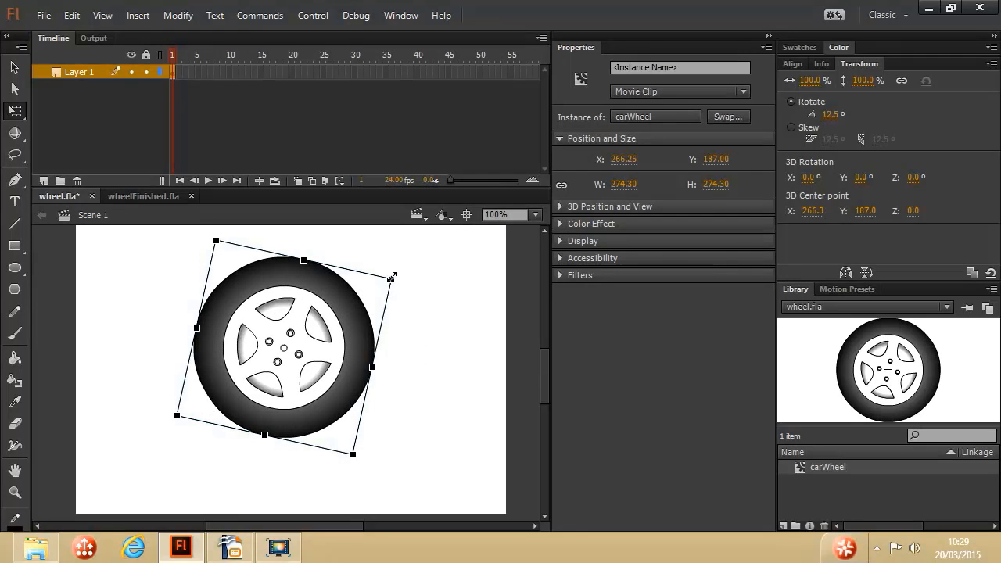
pyautogui.hotkey('ctrl', 'z')
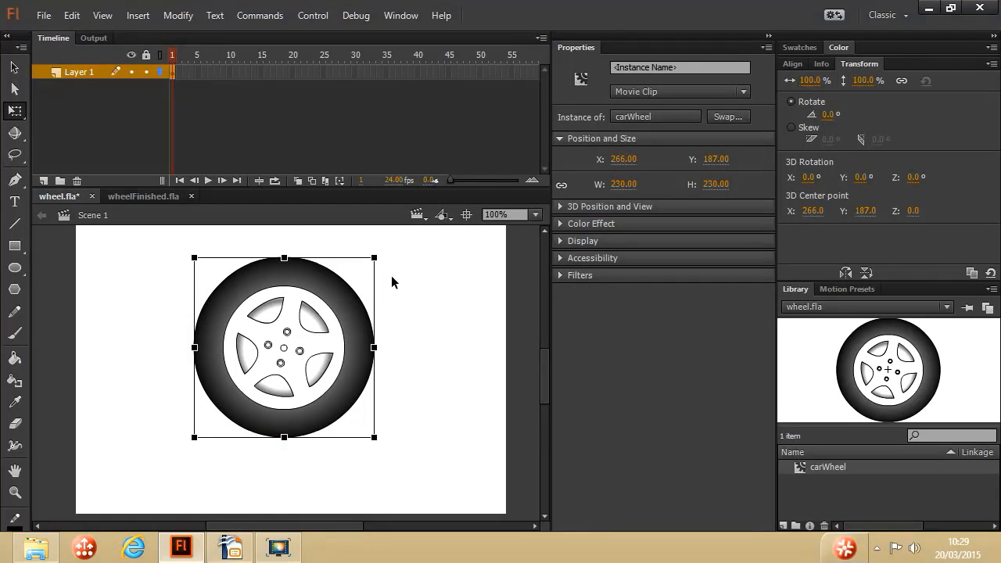
pyautogui.click(14, 67)
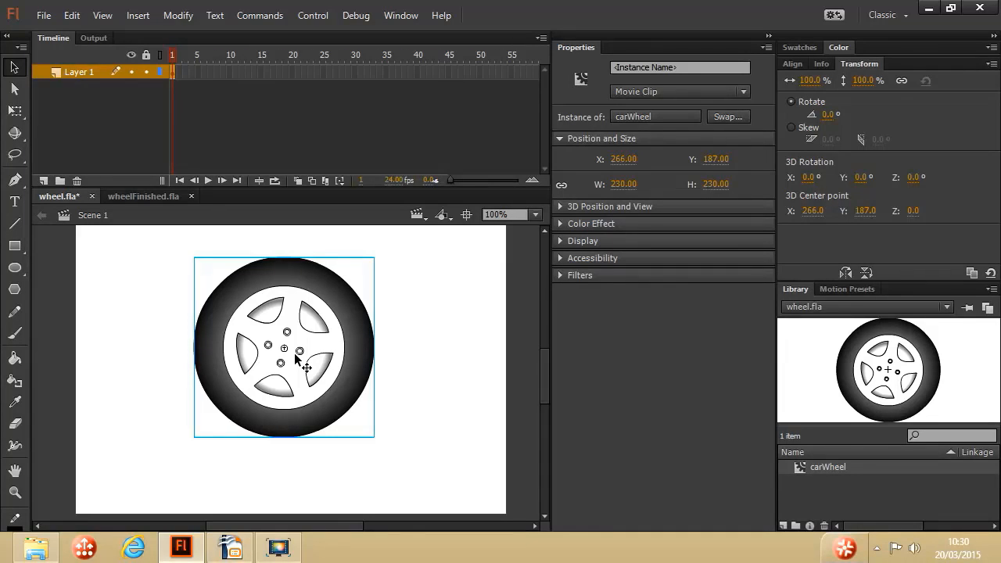
# Insert a keyframe at frame 2 of Layer 1 and set the wheel's rotation there to 5°.
pyautogui.click(179, 71)
pyautogui.rightClick(179, 71)
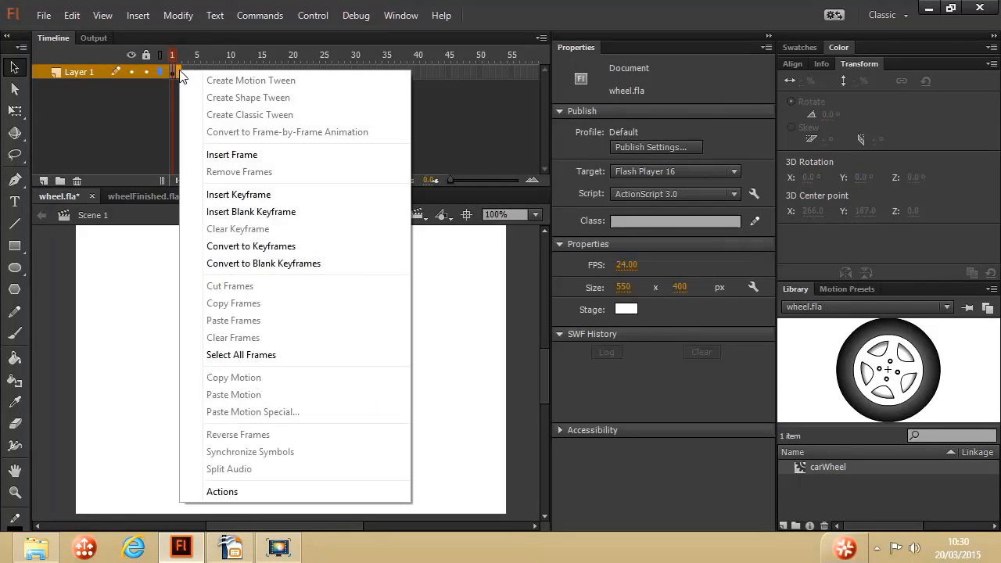
pyautogui.click(247, 195)
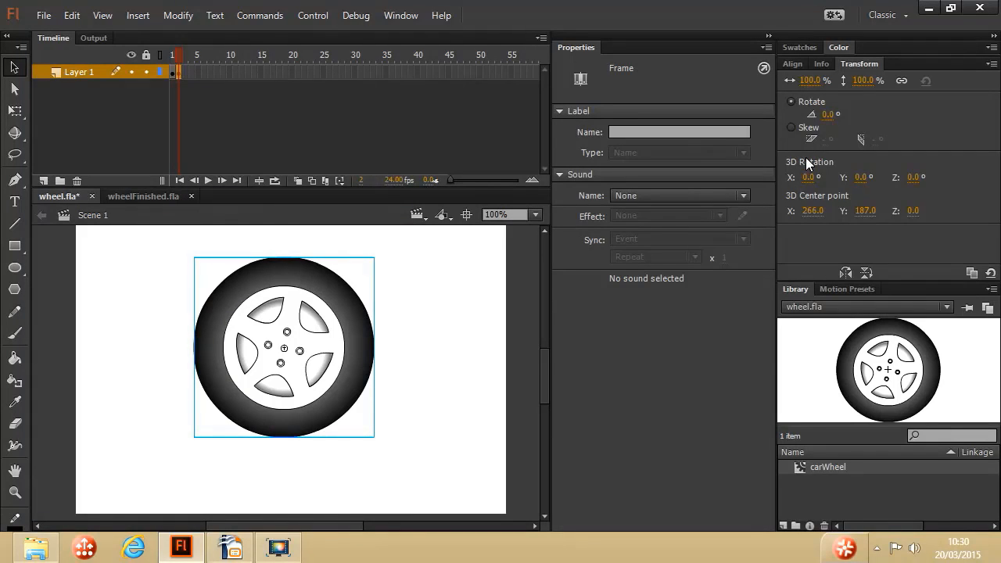
pyautogui.click(830, 119)
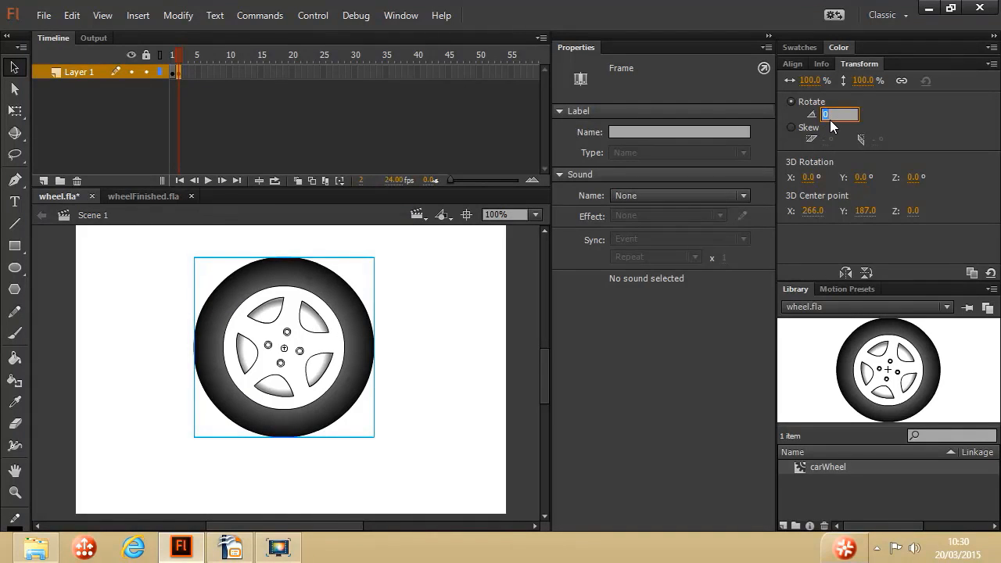
pyautogui.write('5')
pyautogui.press('Return')
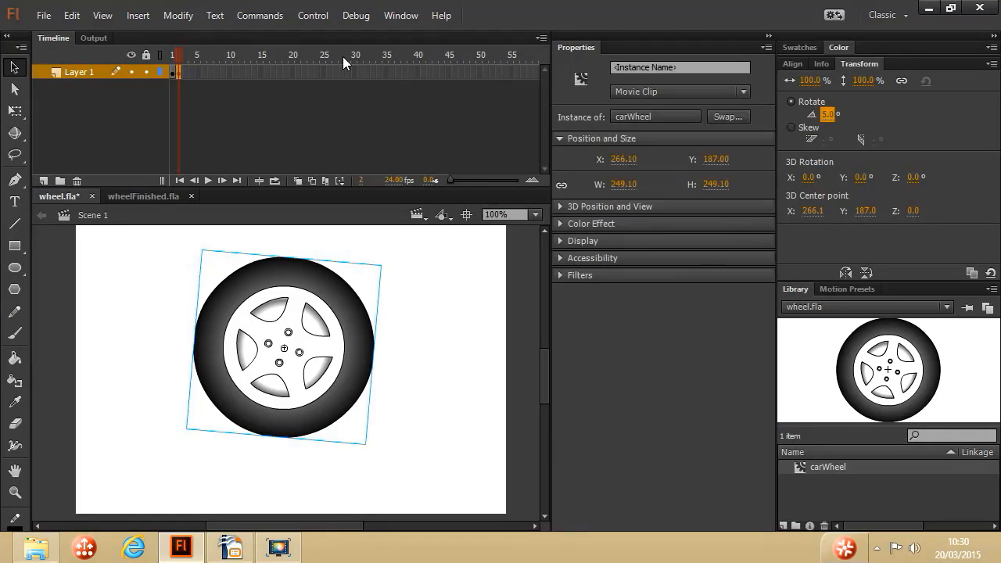
# Insert a keyframe at frame 3 of Layer 1 and set the wheel's rotation there to 10°.
pyautogui.rightClick(186, 75)
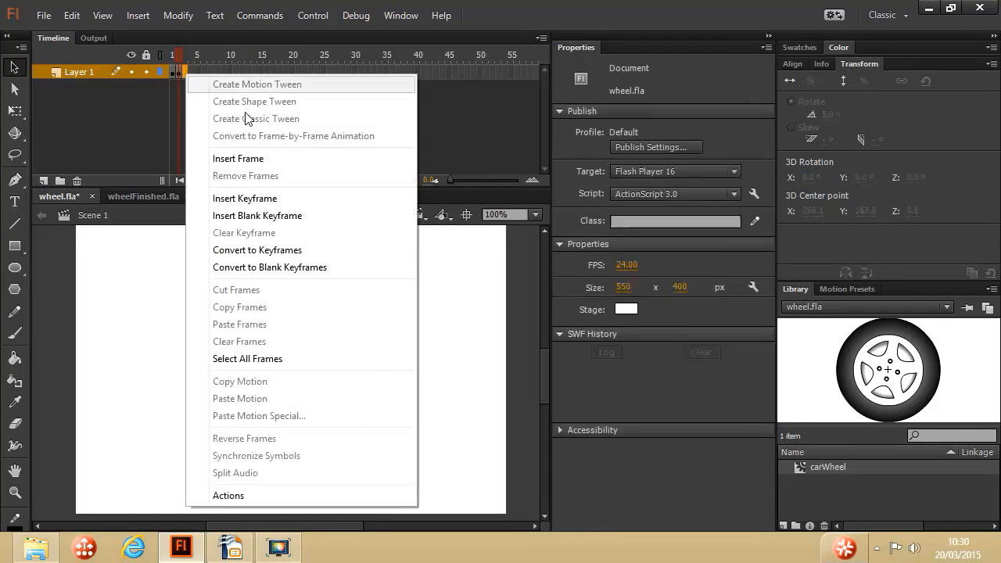
pyautogui.click(257, 198)
pyautogui.click(287, 285)
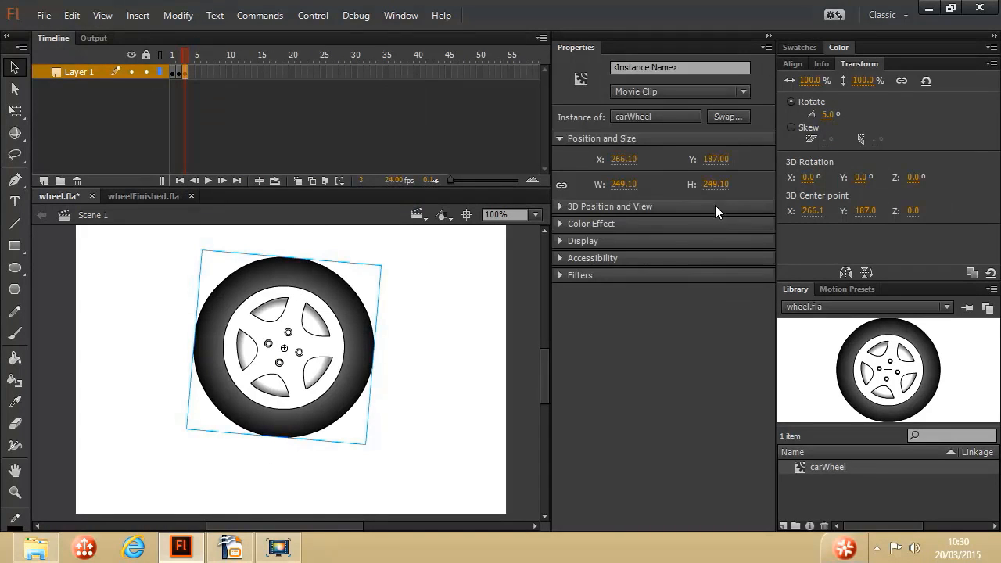
pyautogui.click(826, 114)
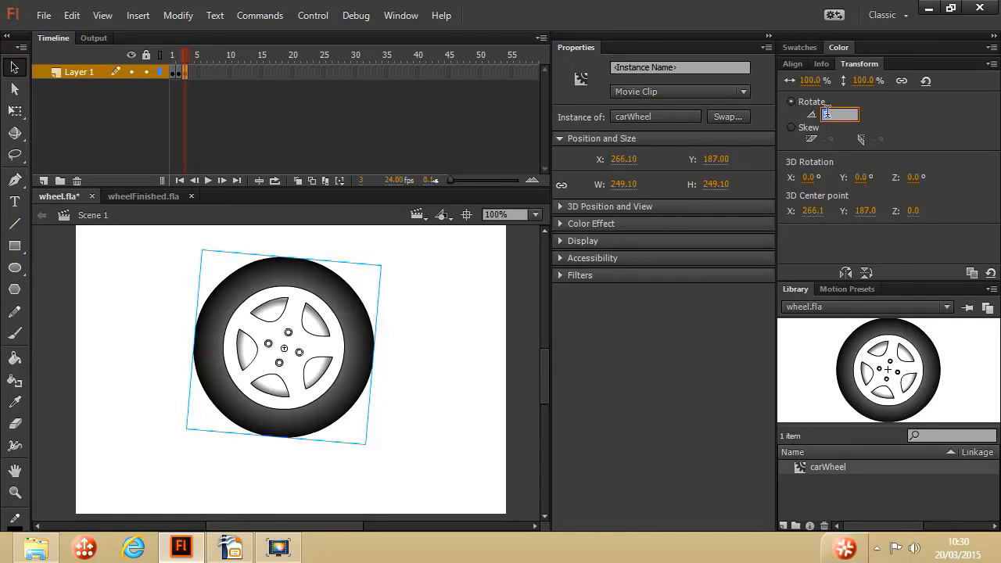
pyautogui.write('10')
pyautogui.press('Return')
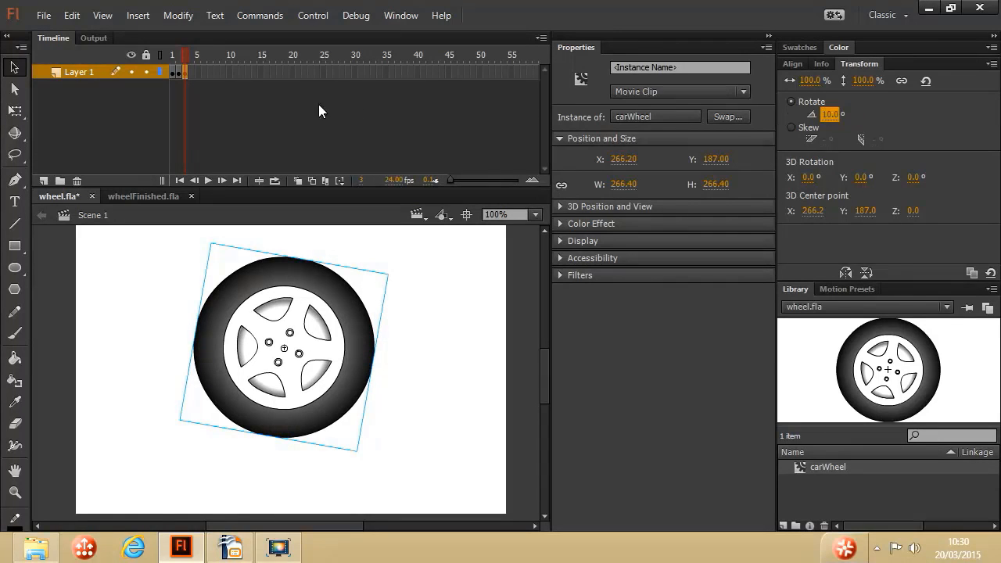
# Insert a keyframe at frame 4 of Layer 1 and set the wheel's rotation there to 15°.
pyautogui.rightClick(193, 72)
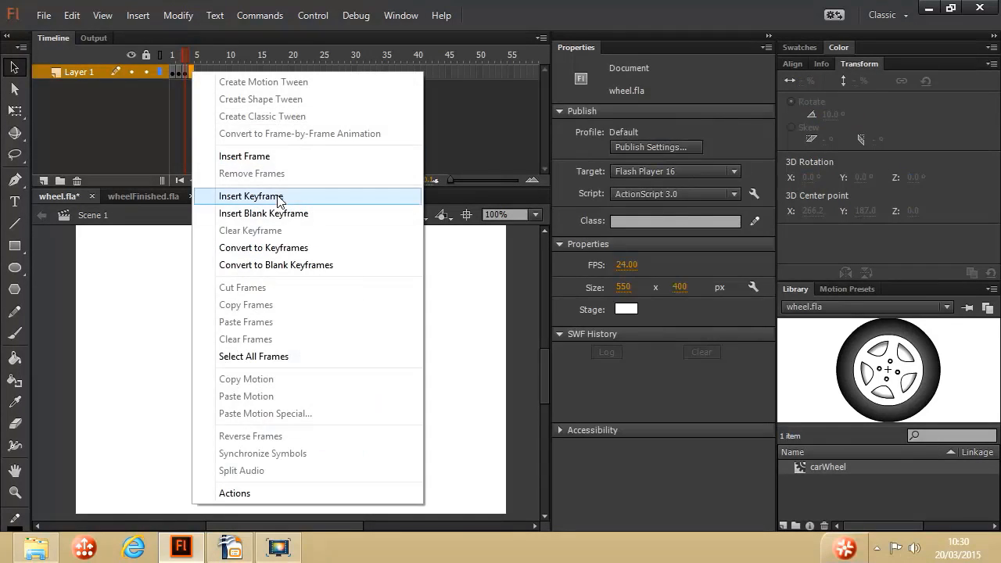
pyautogui.click(251, 195)
pyautogui.click(840, 114)
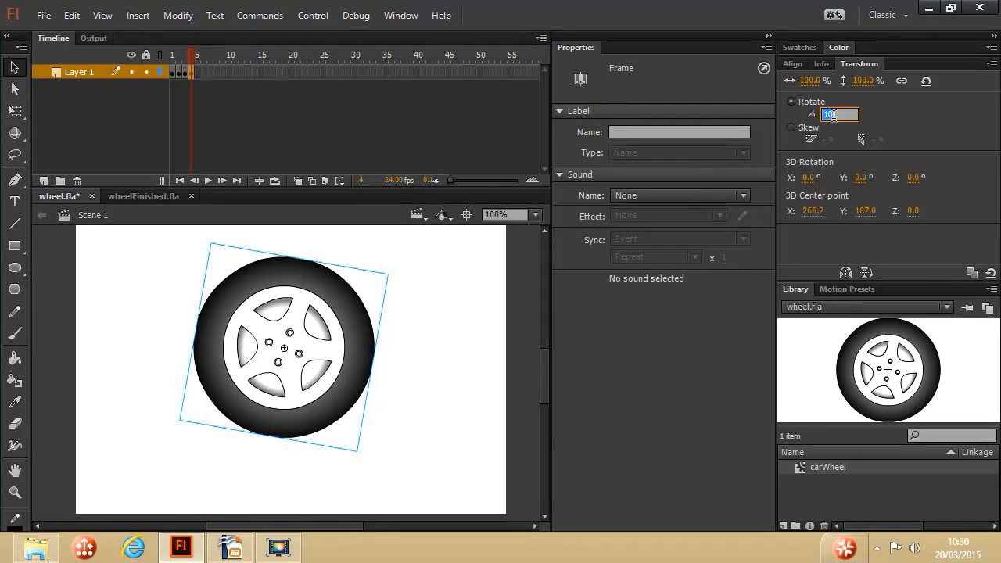
pyautogui.write('15')
pyautogui.press('Return')
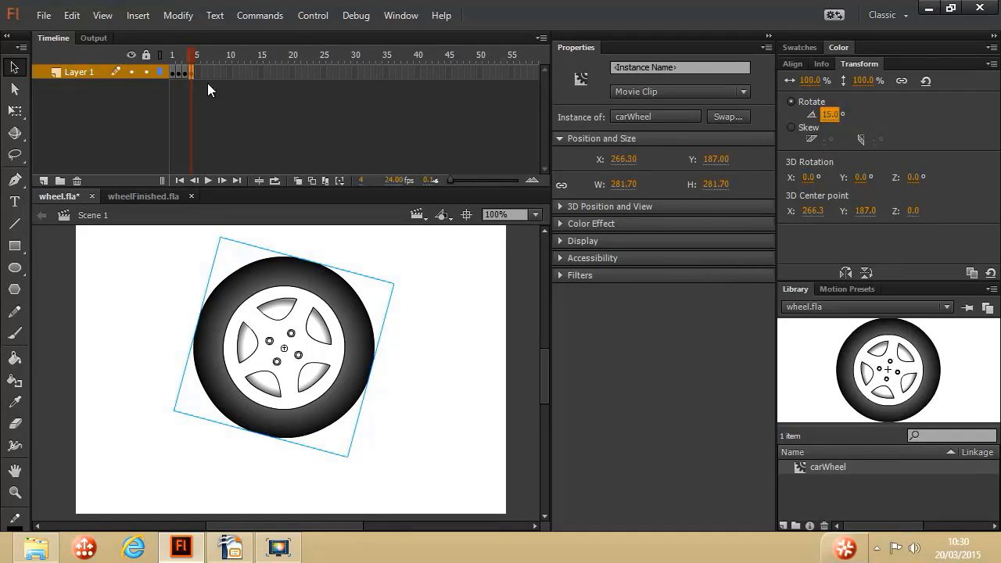
# Play the wheel's rotation on the timeline several times to preview the frame-by-frame animation.
pyautogui.click(173, 73)
pyautogui.press('Return')
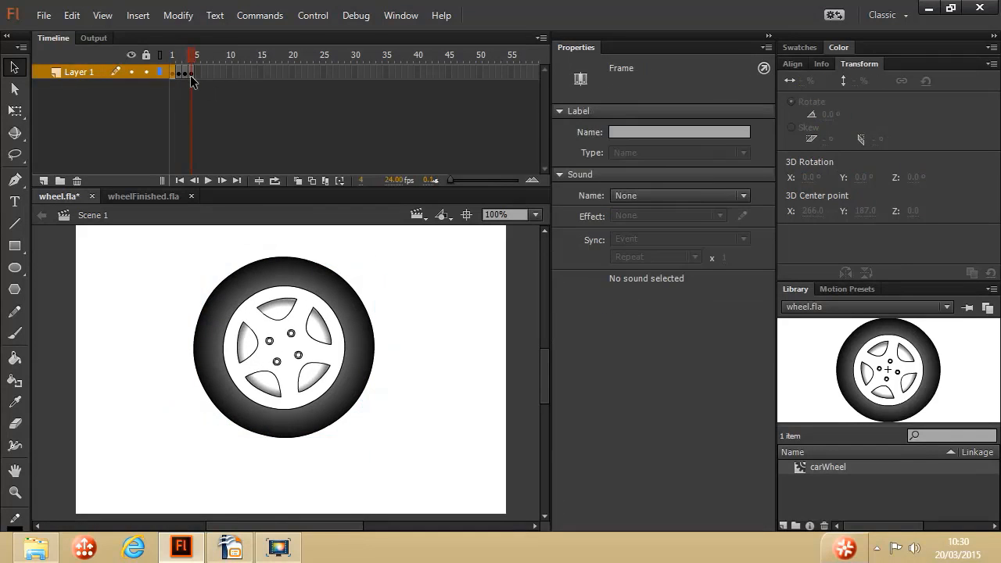
pyautogui.press('Return')
pyautogui.press('Return')
pyautogui.press('Return')
# Examine the wheel's X and Y position on the keyframes, comparing frames 1, 2 and 3.
pyautogui.click(172, 71)
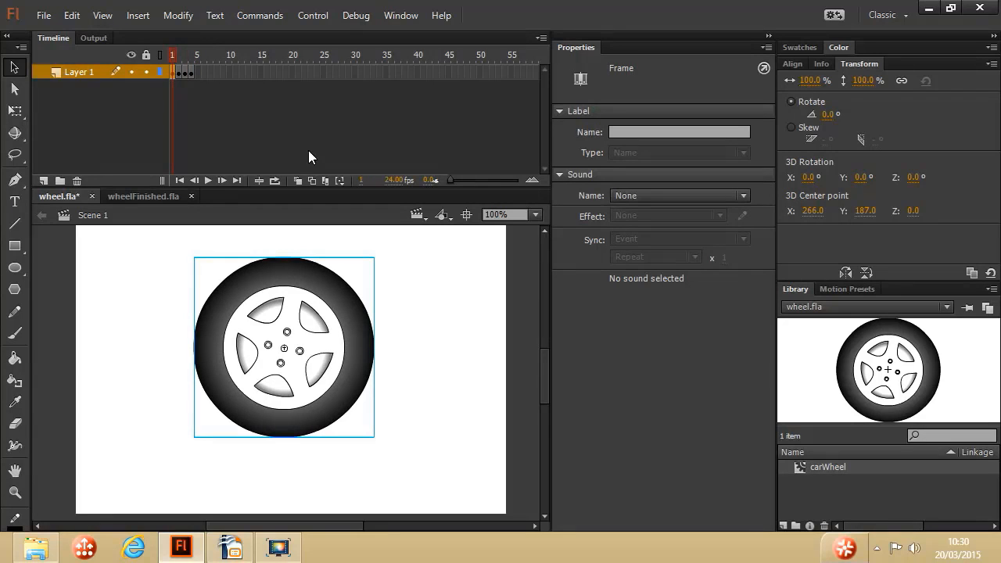
pyautogui.click(256, 279)
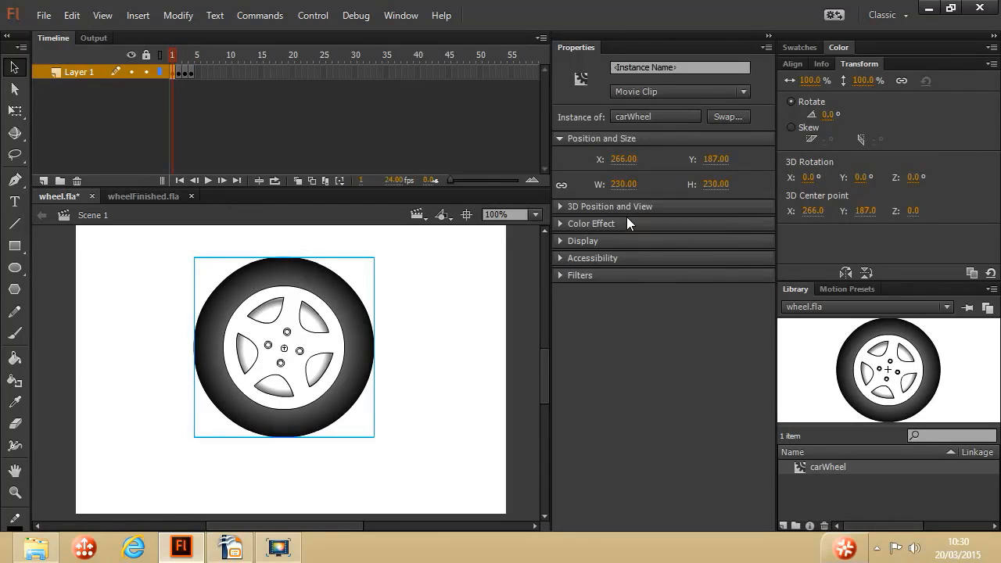
pyautogui.click(180, 73)
pyautogui.click(329, 286)
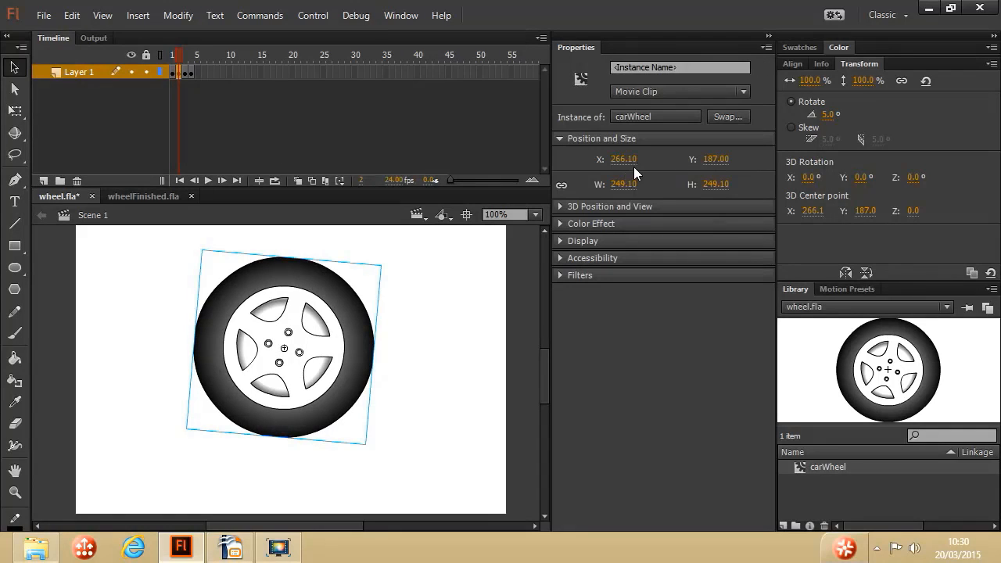
pyautogui.click(185, 73)
pyautogui.click(284, 281)
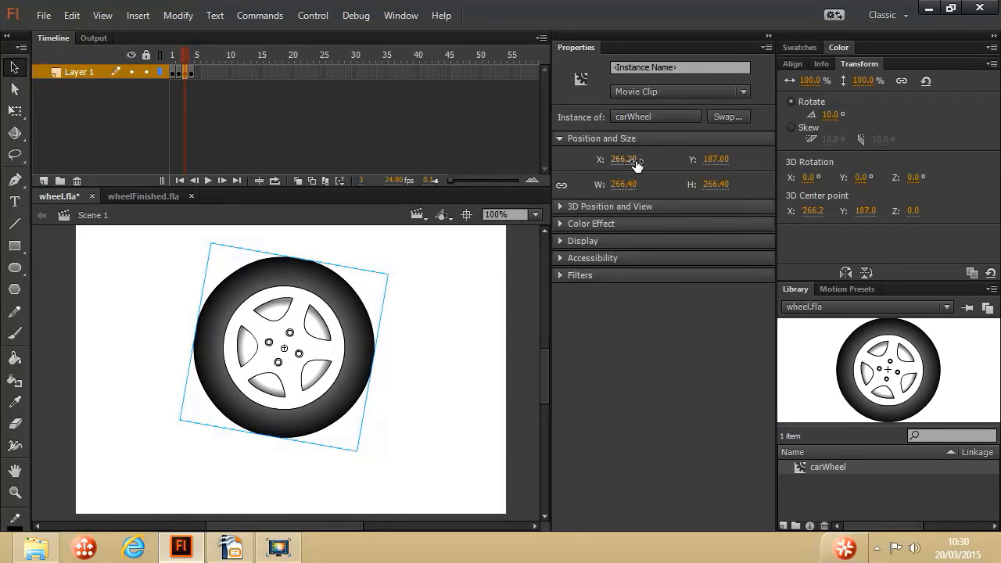
pyautogui.click(195, 73)
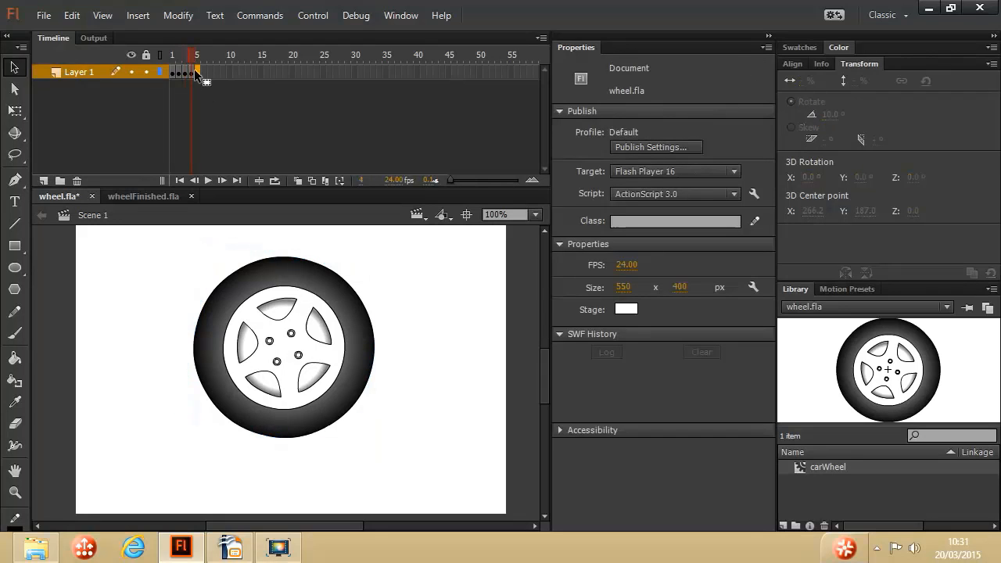
pyautogui.click(179, 72)
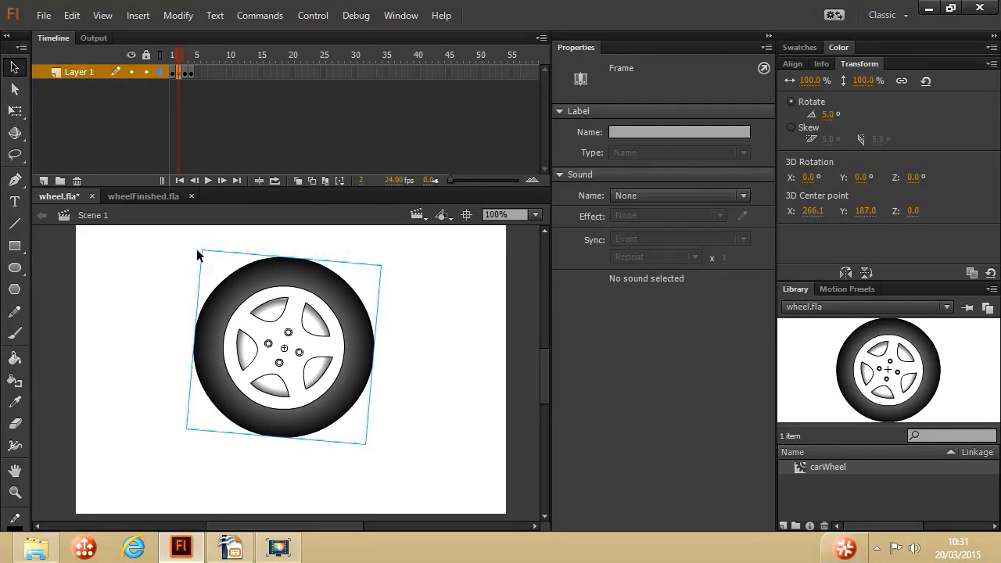
pyautogui.click(173, 68)
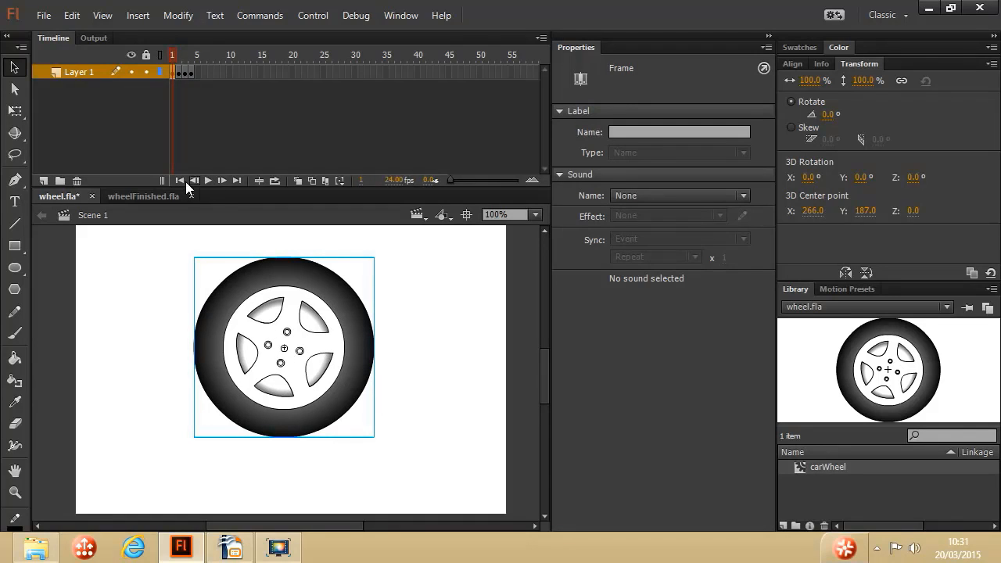
# Set the X position of the wheel on frame 2 to 276.1.
pyautogui.click(180, 72)
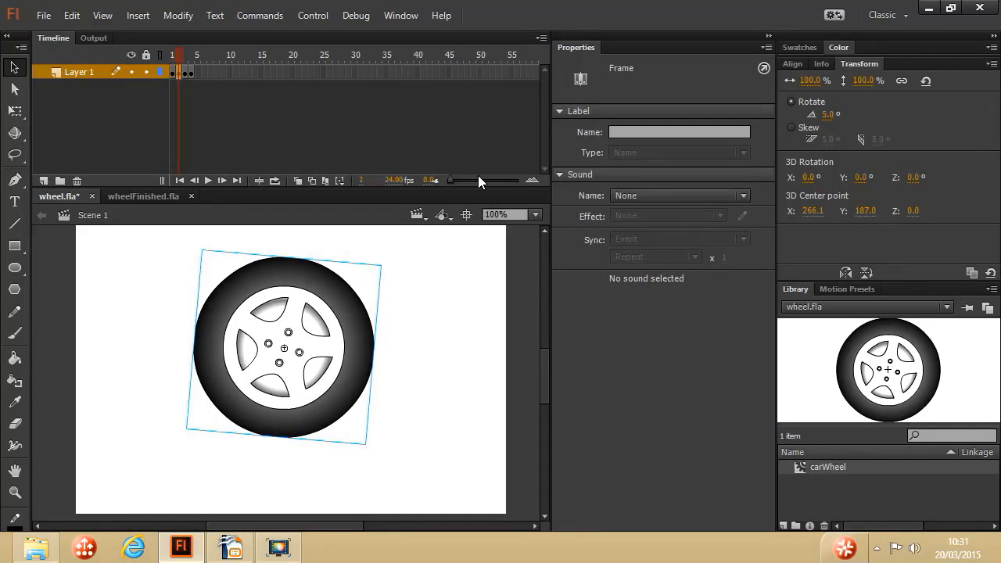
pyautogui.click(344, 327)
pyautogui.click(622, 161)
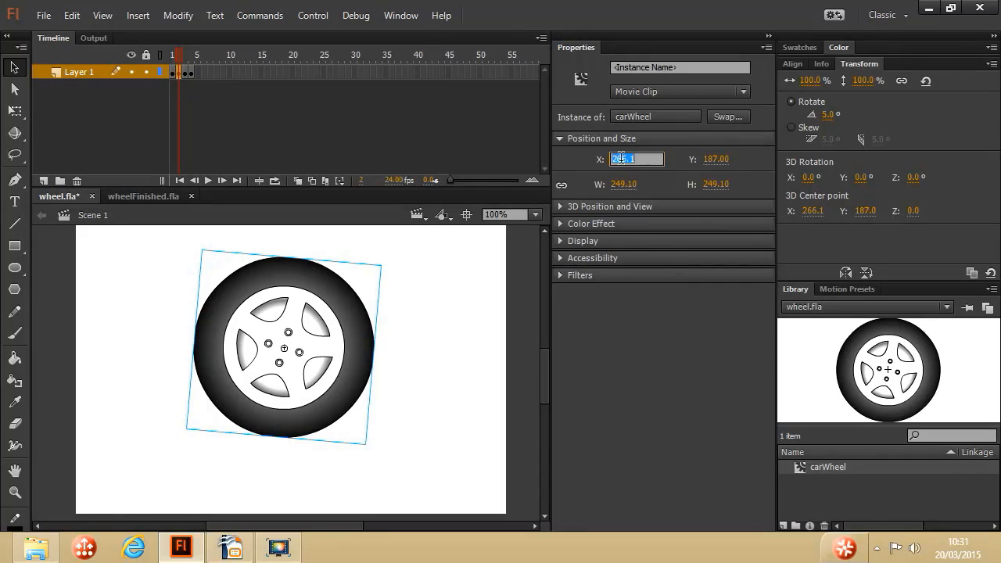
pyautogui.click(623, 159)
pyautogui.press('Delete')
pyautogui.press('Delete')
pyautogui.press('Delete')
pyautogui.press('Delete')
pyautogui.write('75.1')
pyautogui.press('Return')
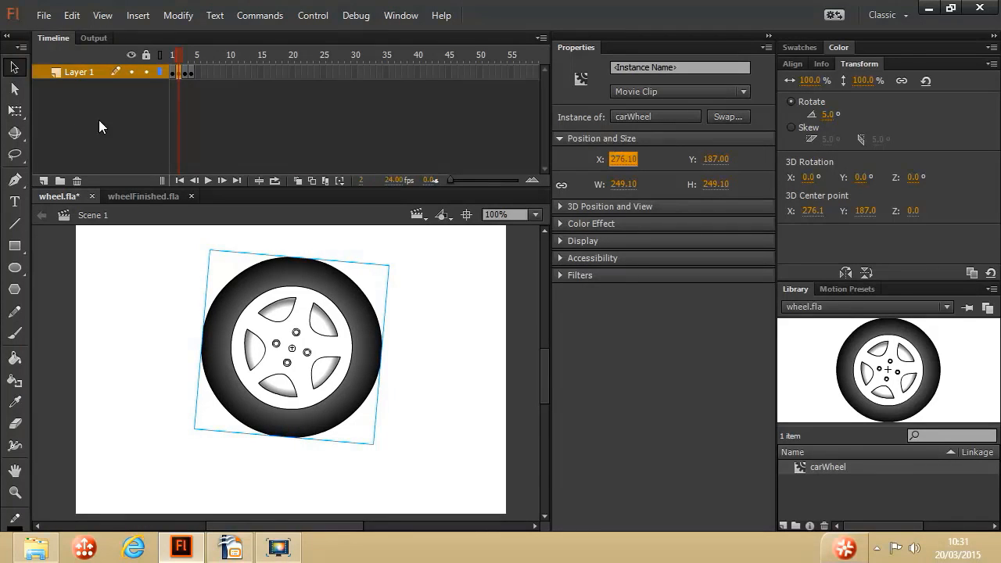
# Set the X position of the wheel on frame 3 to 286.2.
pyautogui.click(190, 73)
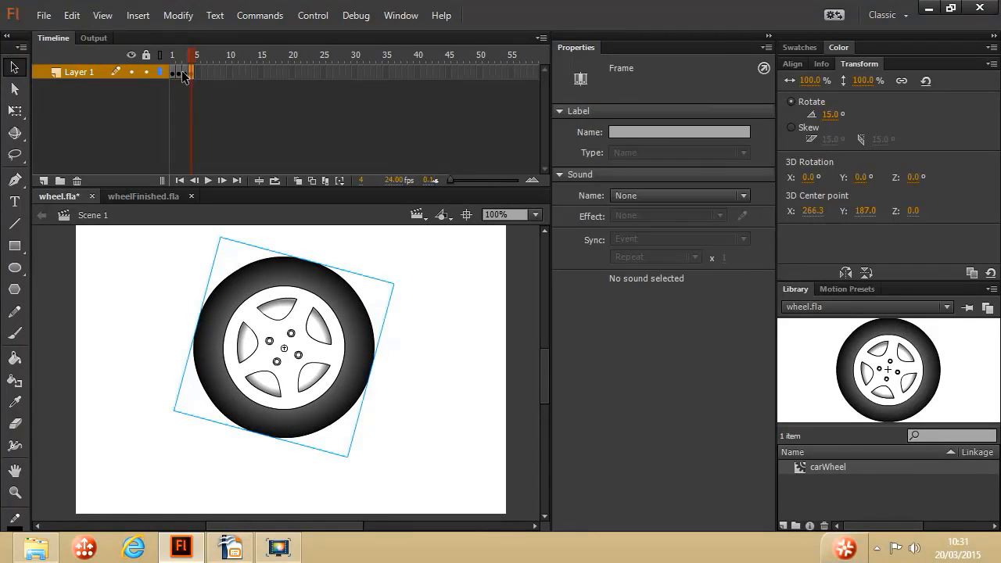
pyautogui.click(184, 75)
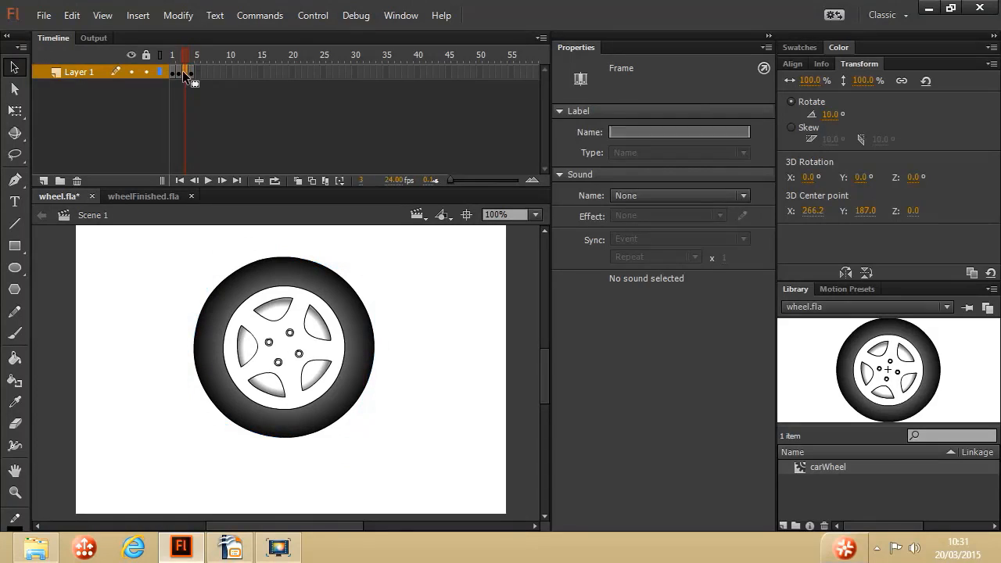
pyautogui.click(298, 282)
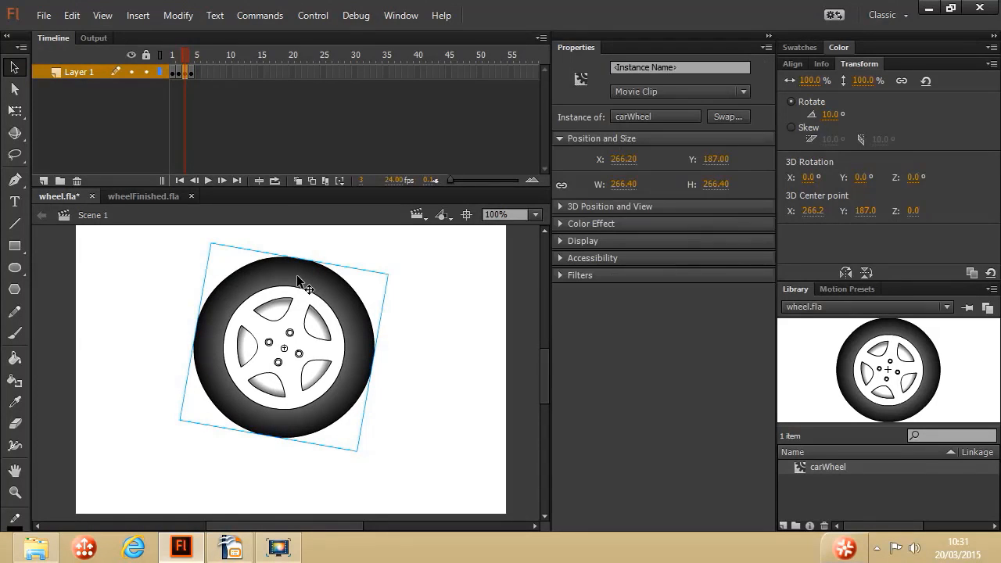
pyautogui.click(624, 161)
pyautogui.click(624, 158)
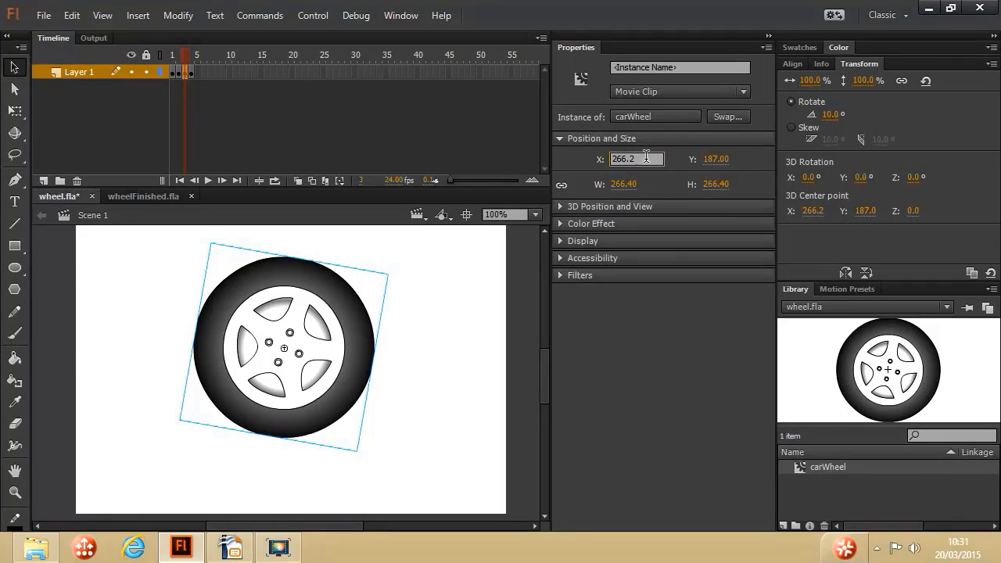
pyautogui.press('BackSpace')
pyautogui.write('8')
pyautogui.press('Return')
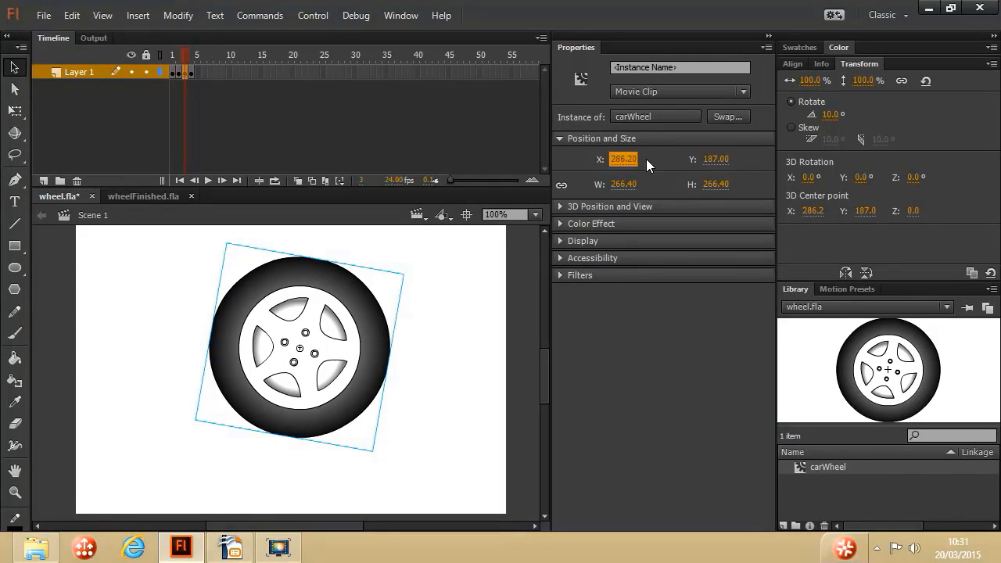
# Set the X position of the wheel on frame 4 to 296.3 and preview the movement from frame 1.
pyautogui.click(193, 72)
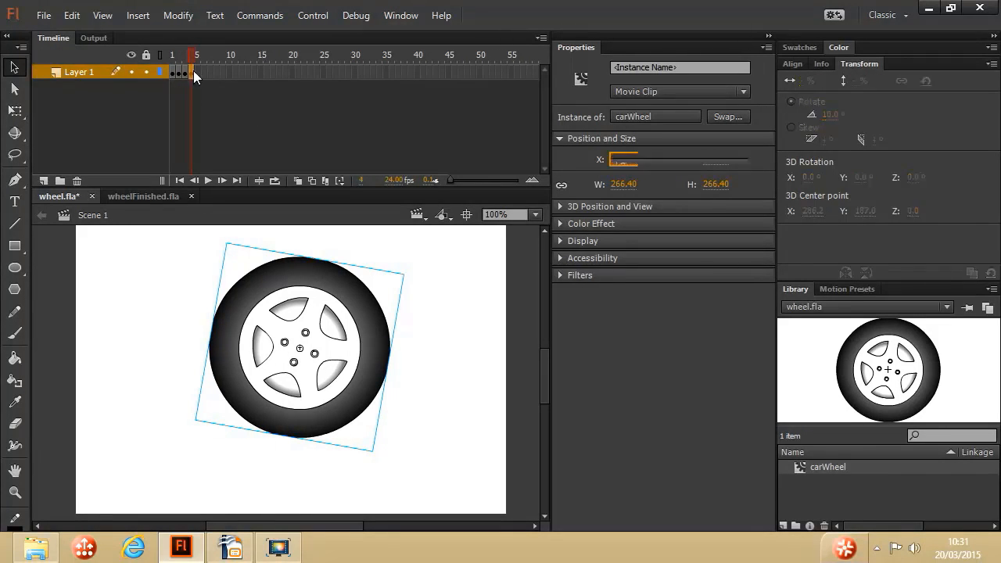
pyautogui.click(360, 283)
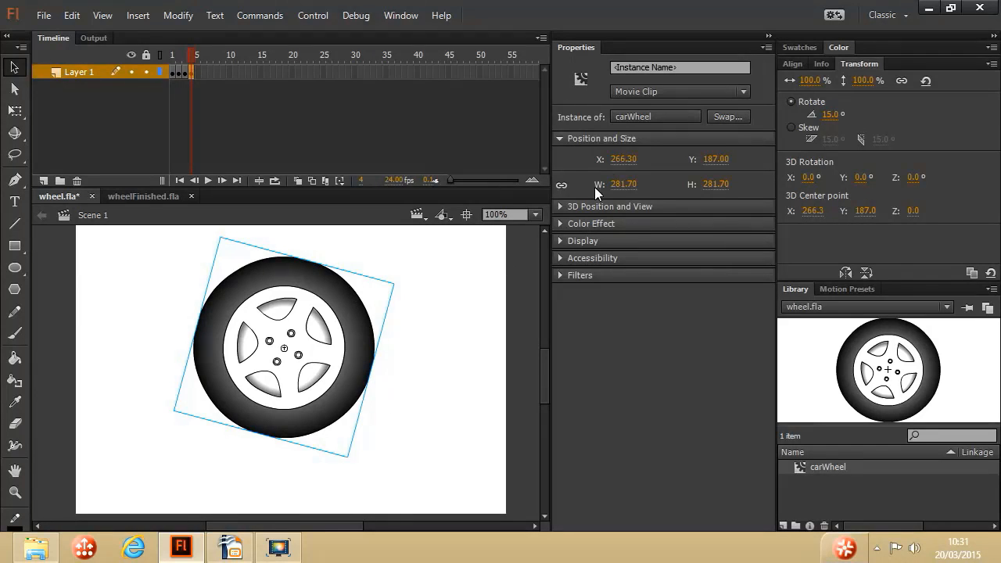
pyautogui.click(623, 159)
pyautogui.write('265.3')
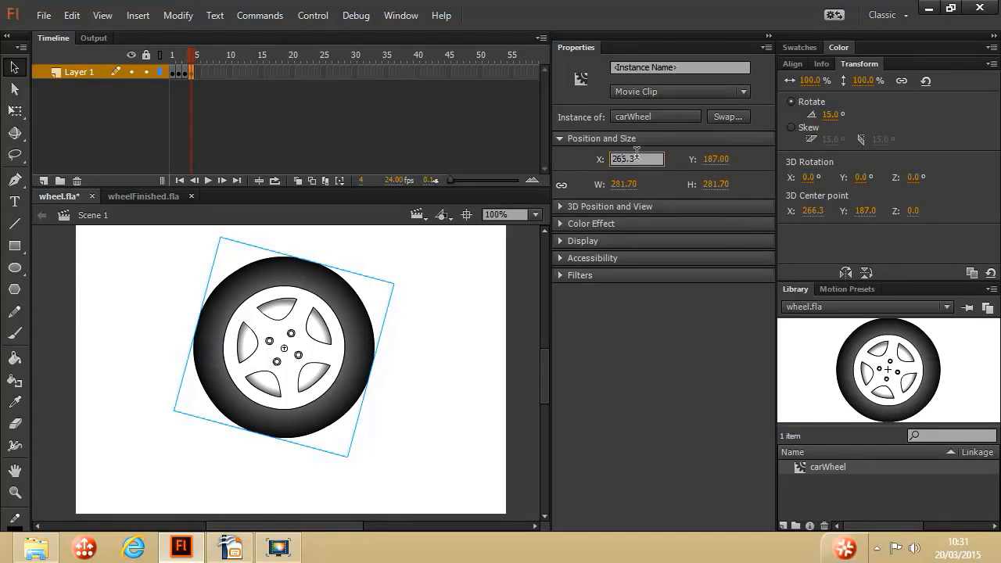
pyautogui.press('BackSpace')
pyautogui.press('BackSpace')
pyautogui.press('BackSpace')
pyautogui.press('BackSpace')
pyautogui.press('BackSpace')
pyautogui.write('296.3')
pyautogui.press('Return')
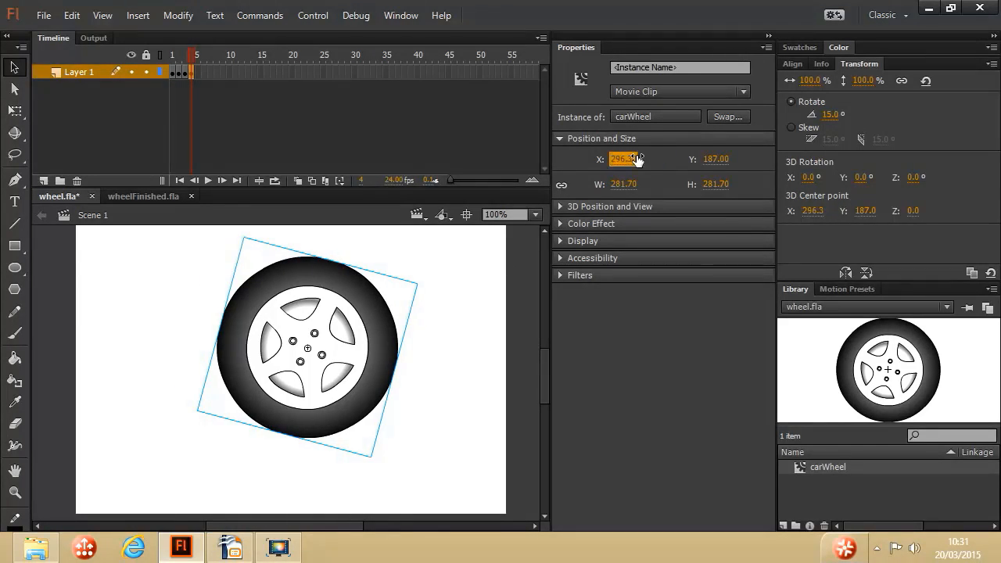
pyautogui.click(174, 73)
pyautogui.click(193, 80)
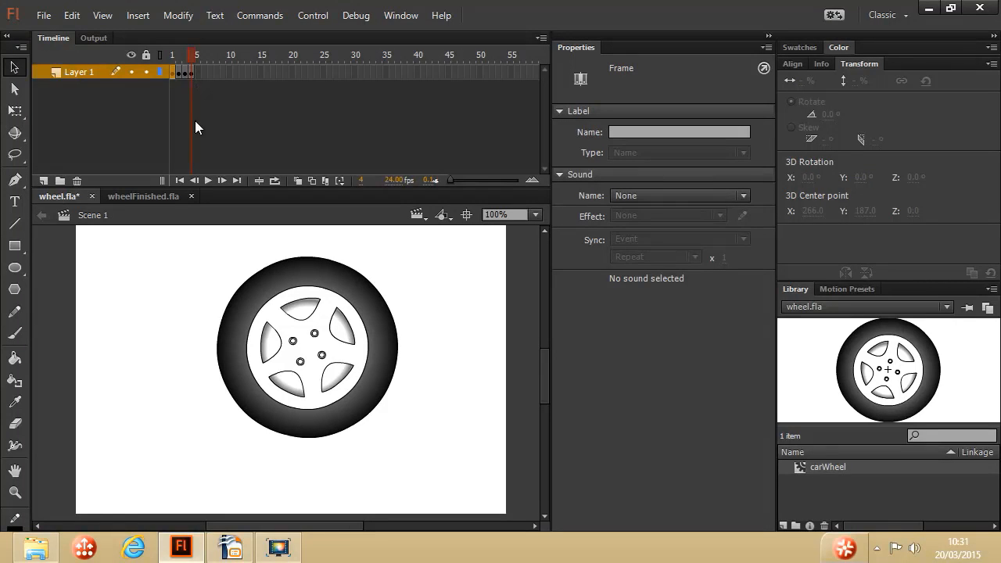
# Switch to wheelFinished.fla and play its rolling wheel animation from frame 1.
pyautogui.click(150, 197)
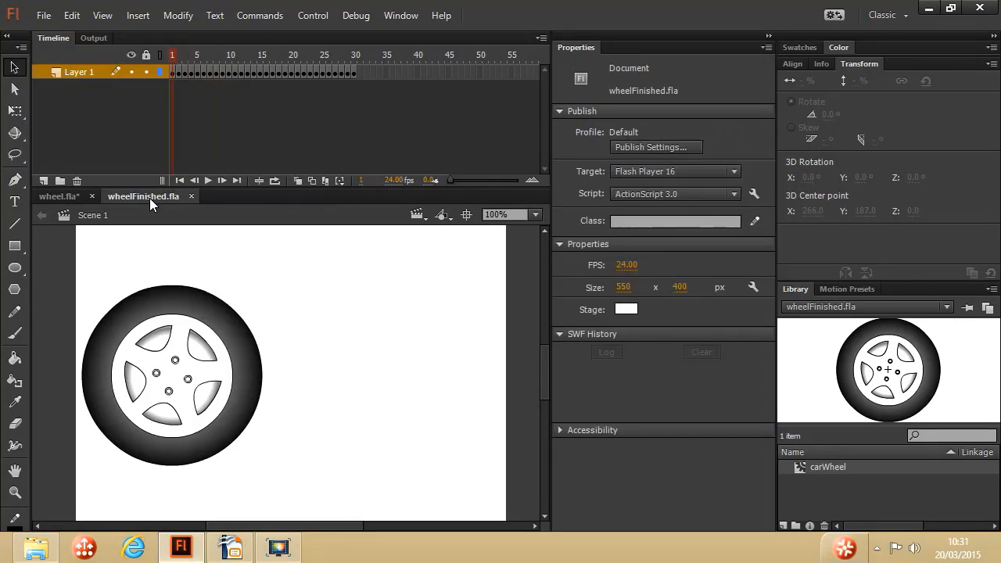
pyautogui.click(173, 72)
pyautogui.press('Return')
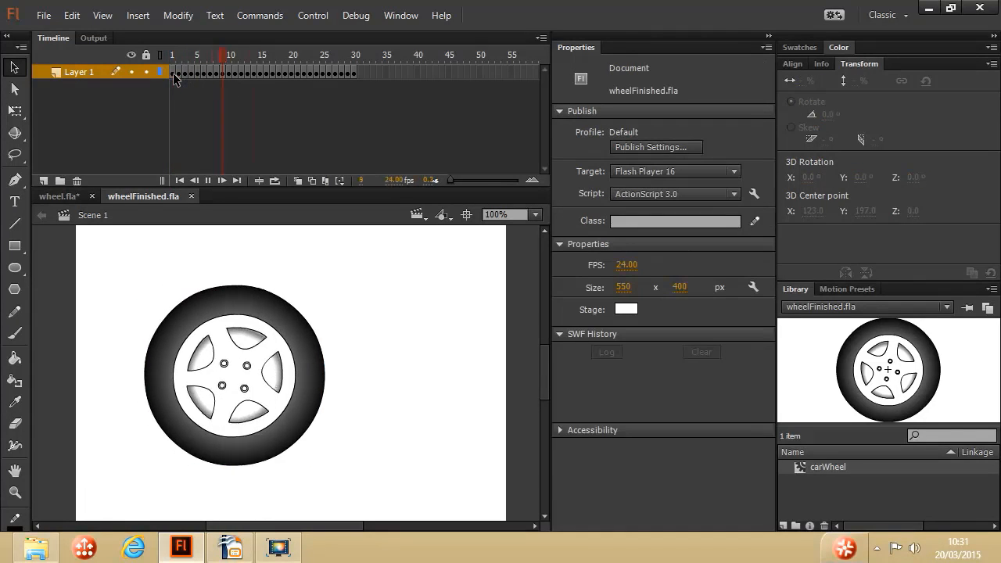
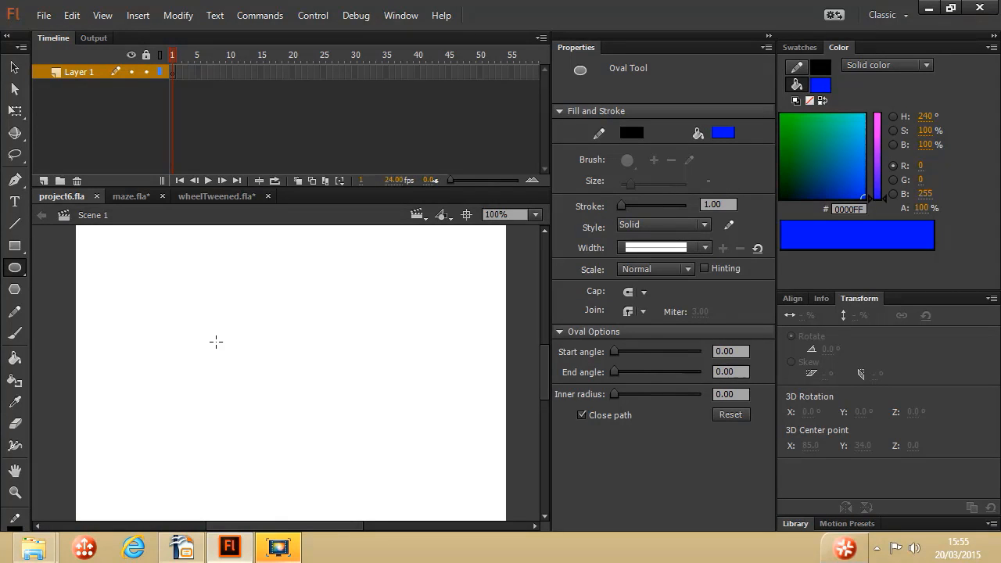
# Draw a blue circle about 199 px in diameter with no stroke and place it near the centre of the stage.
pyautogui.click(632, 132)
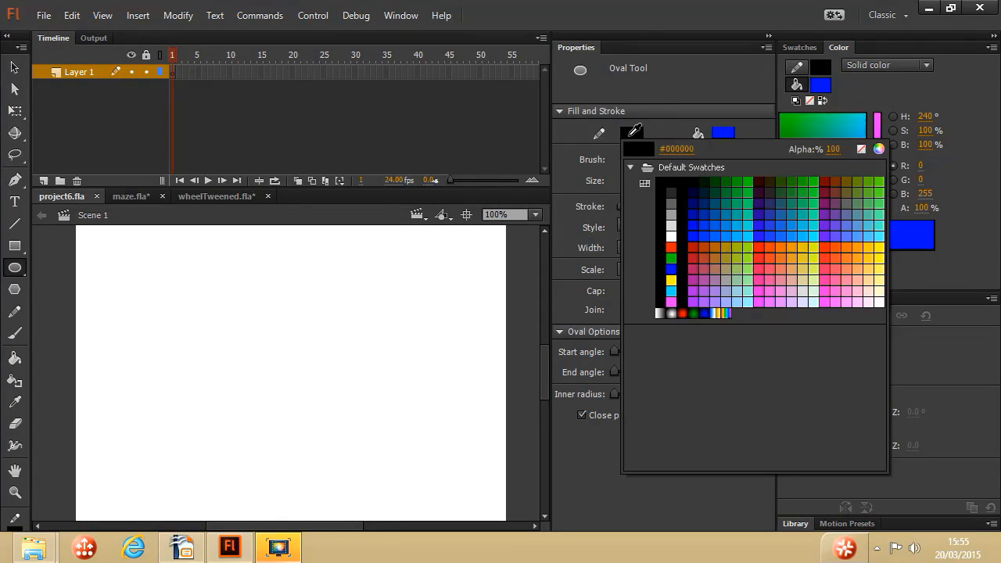
pyautogui.click(860, 150)
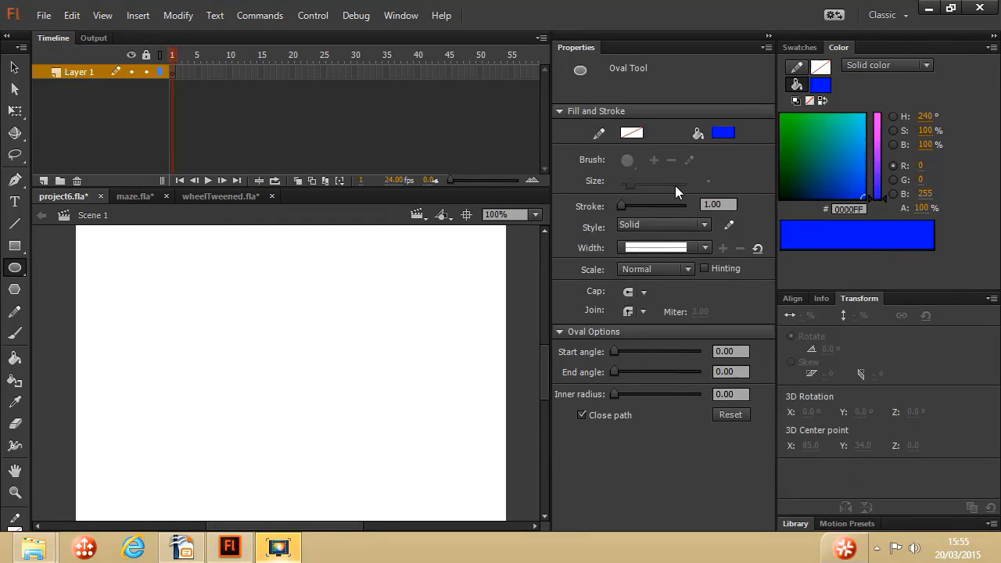
pyautogui.moveTo(214, 316); pyautogui.dragTo(369, 460)
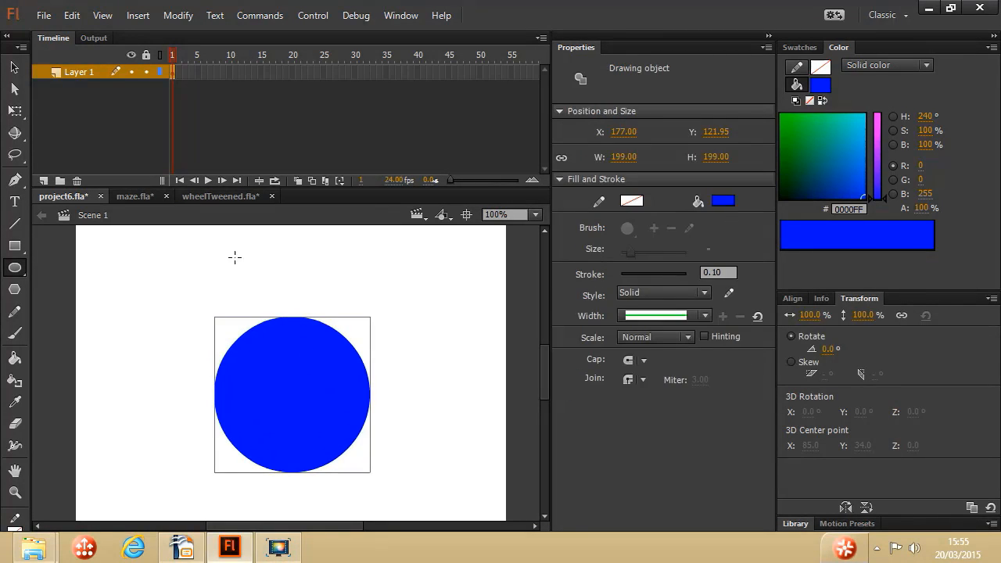
pyautogui.click(14, 67)
pyautogui.moveTo(286, 402); pyautogui.dragTo(282, 391)
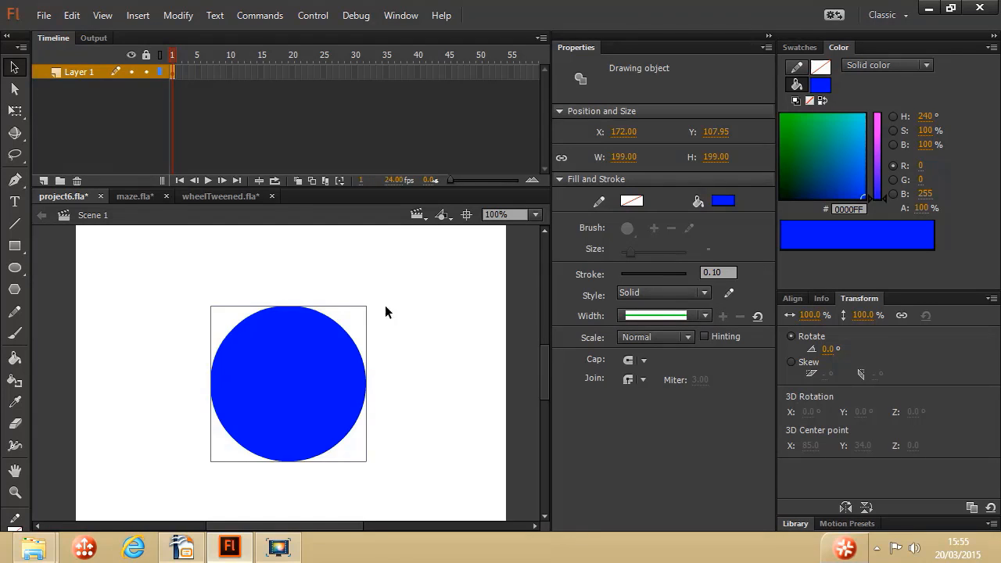
# Insert a keyframe at frame 40, change the circle's fill there to light blue 00CCFF, and play the timeline.
pyautogui.rightClick(417, 73)
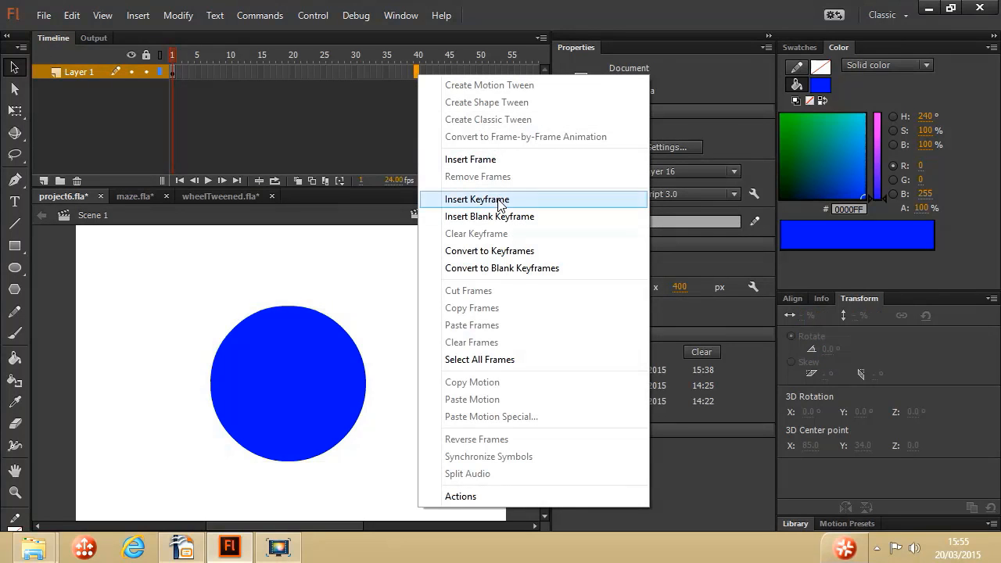
pyautogui.click(497, 199)
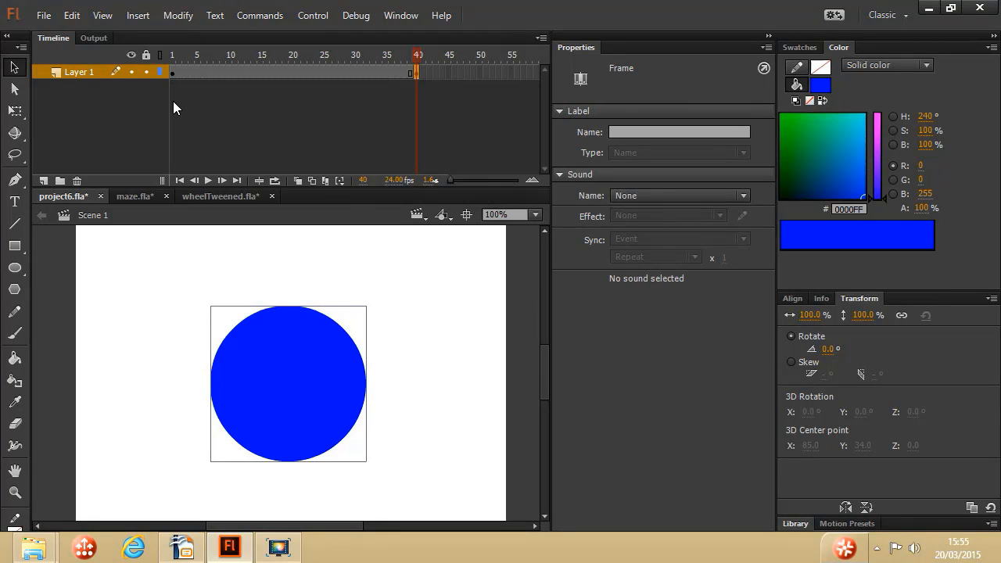
pyautogui.click(301, 350)
pyautogui.click(821, 86)
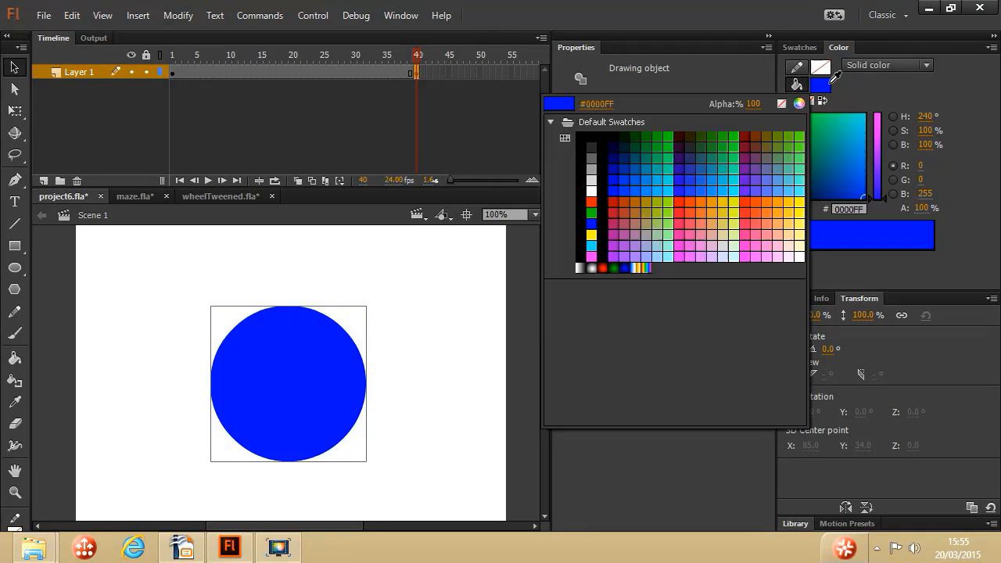
pyautogui.click(661, 190)
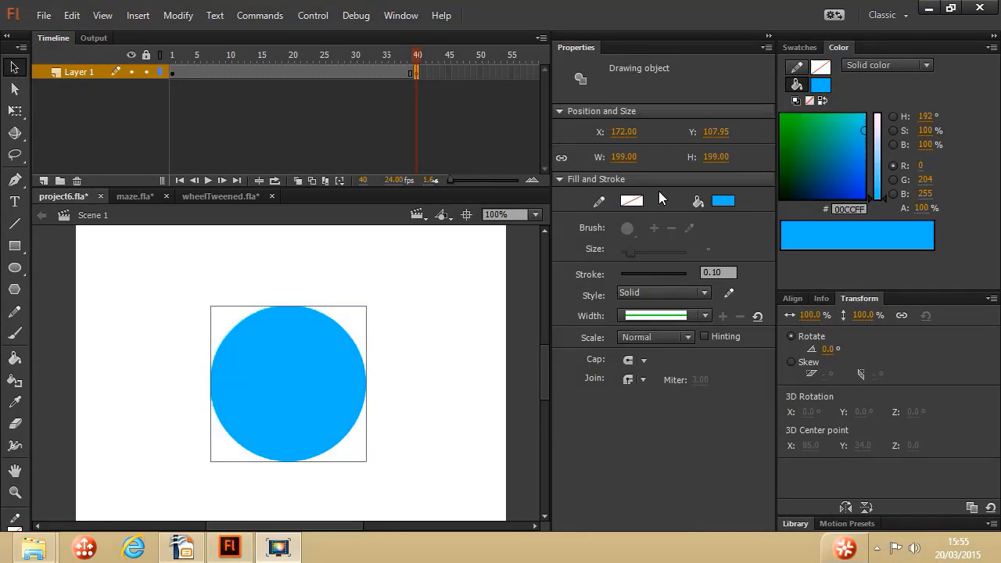
pyautogui.click(174, 72)
pyautogui.press('Return')
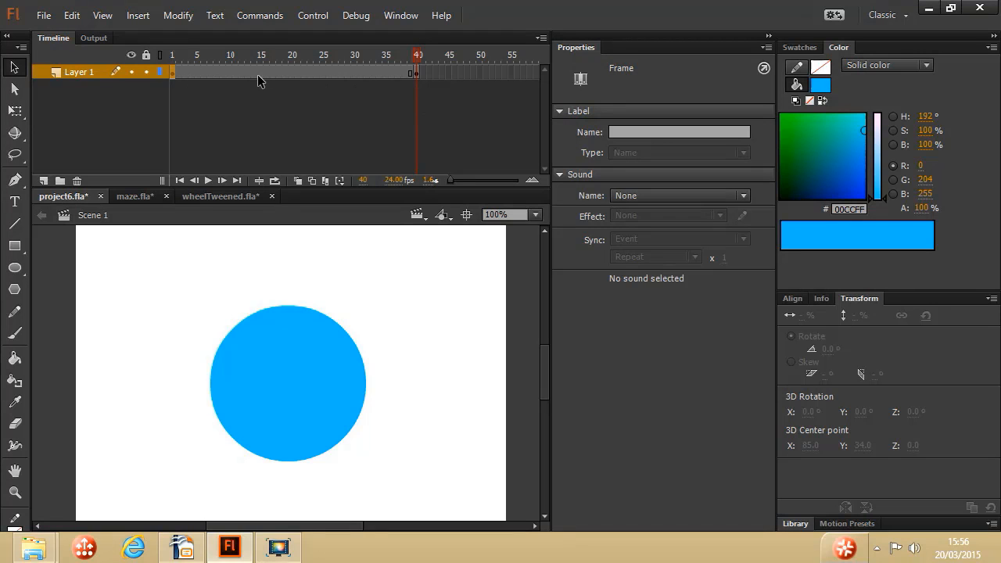
# Create a shape tween between the keyframes on frames 1 and 40 and play back the colour change.
pyautogui.rightClick(327, 72)
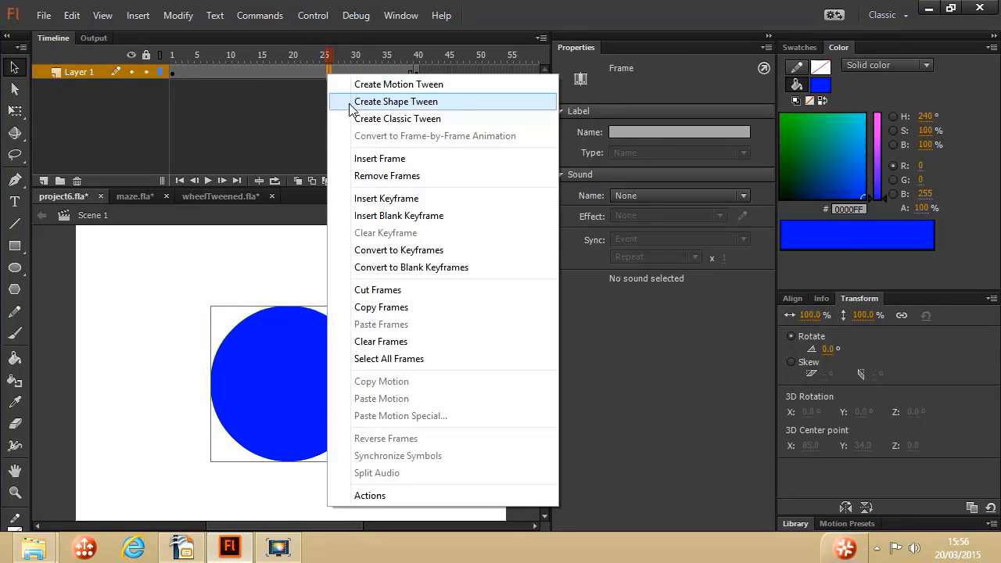
pyautogui.click(442, 108)
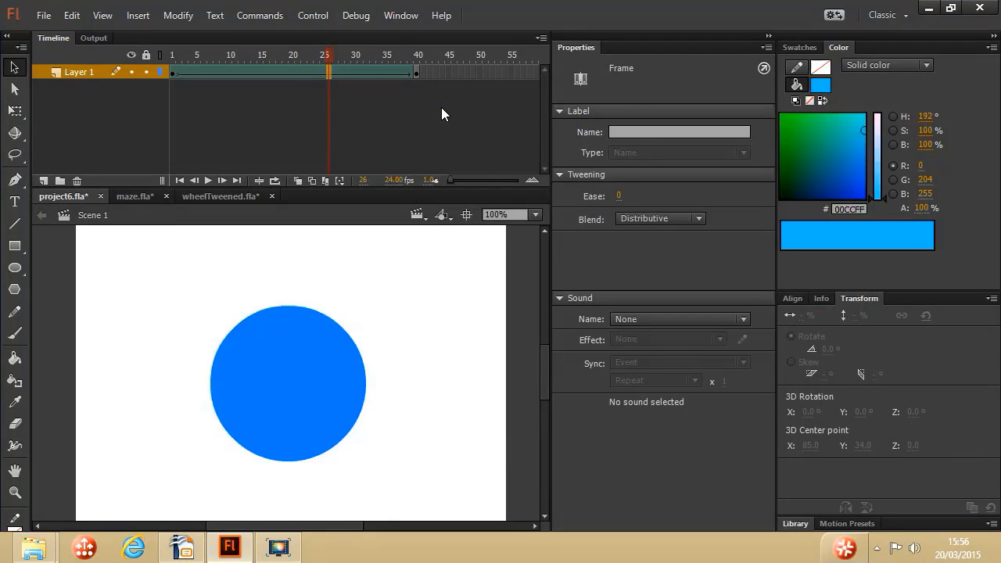
pyautogui.moveTo(181, 71); pyautogui.dragTo(416, 75)
pyautogui.click(417, 74)
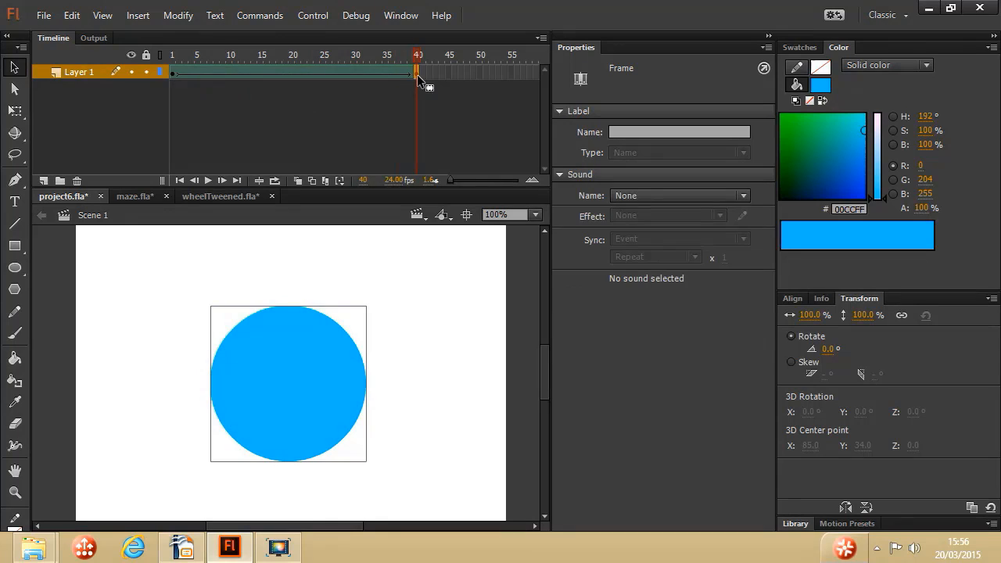
pyautogui.click(172, 72)
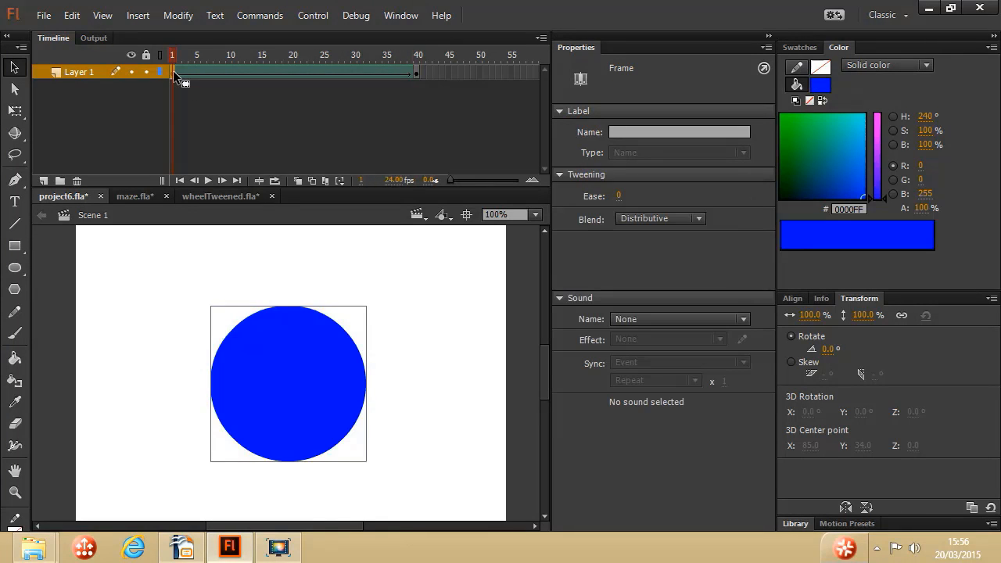
pyautogui.press('Return')
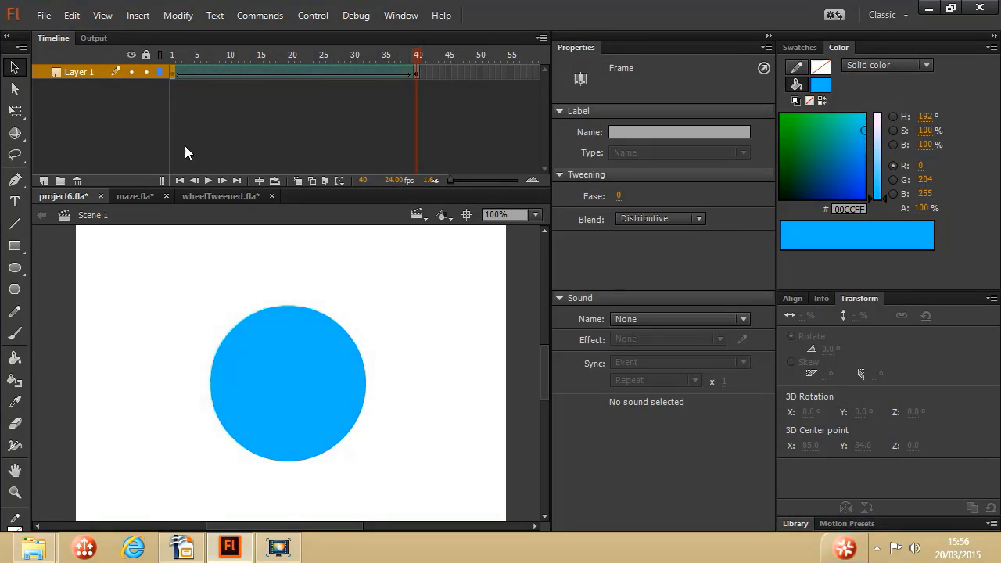
# Test the movie to watch the circle's colour tween, then close the preview.
pyautogui.click(321, 17)
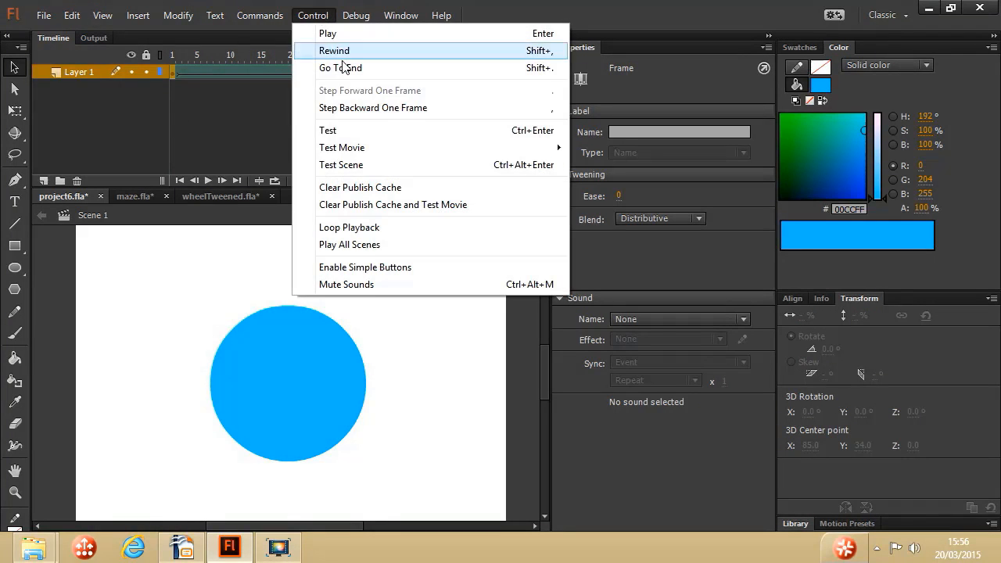
pyautogui.click(353, 131)
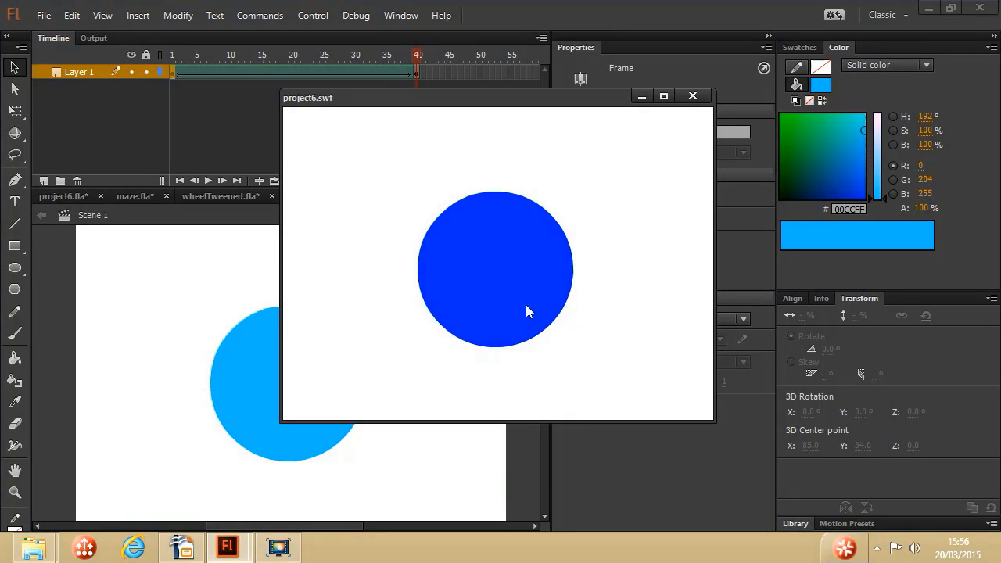
pyautogui.click(699, 95)
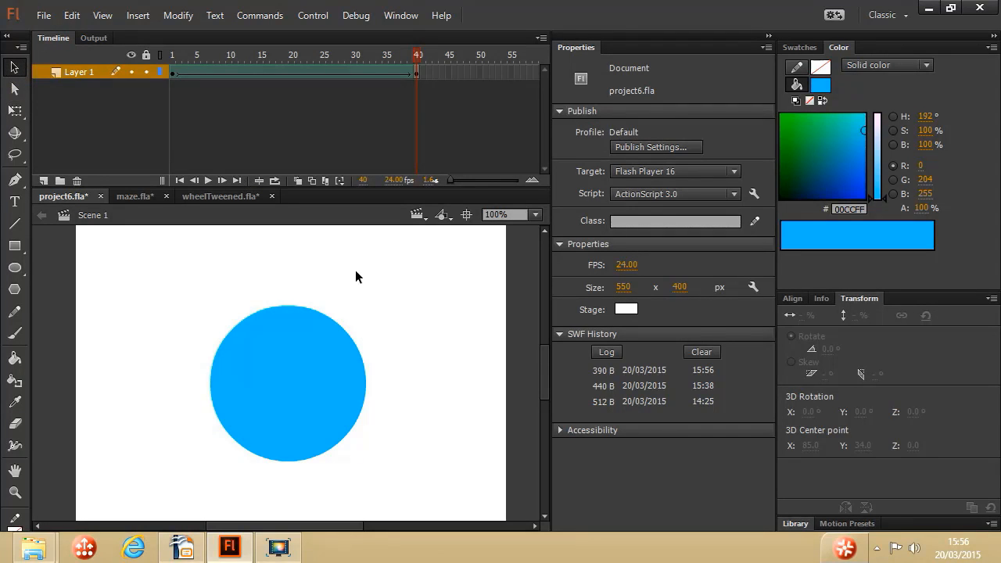
# Reshape the light blue circle on frame 40 into a crescent by bending its right edge inward.
pyautogui.click(339, 370)
pyautogui.click(376, 396)
pyautogui.moveTo(366, 384); pyautogui.dragTo(278, 374)
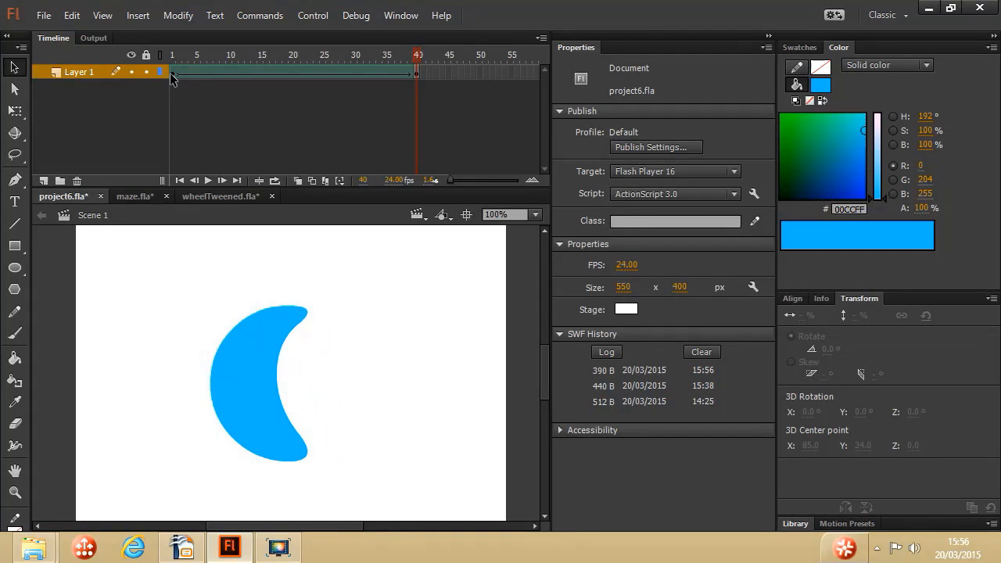
# Test the movie to watch the circle morph into the crescent, then close the preview.
pyautogui.click(313, 17)
pyautogui.click(348, 136)
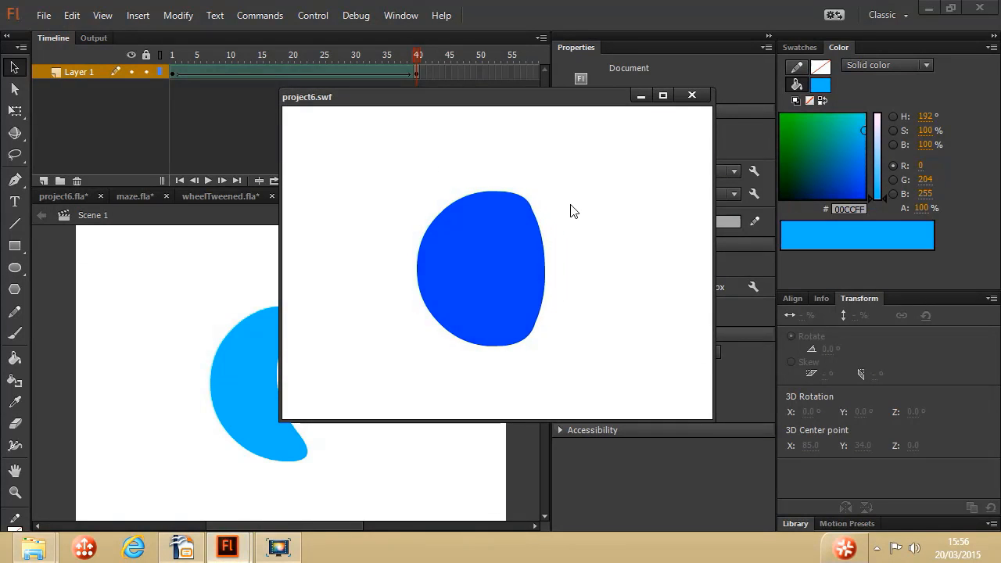
pyautogui.click(701, 94)
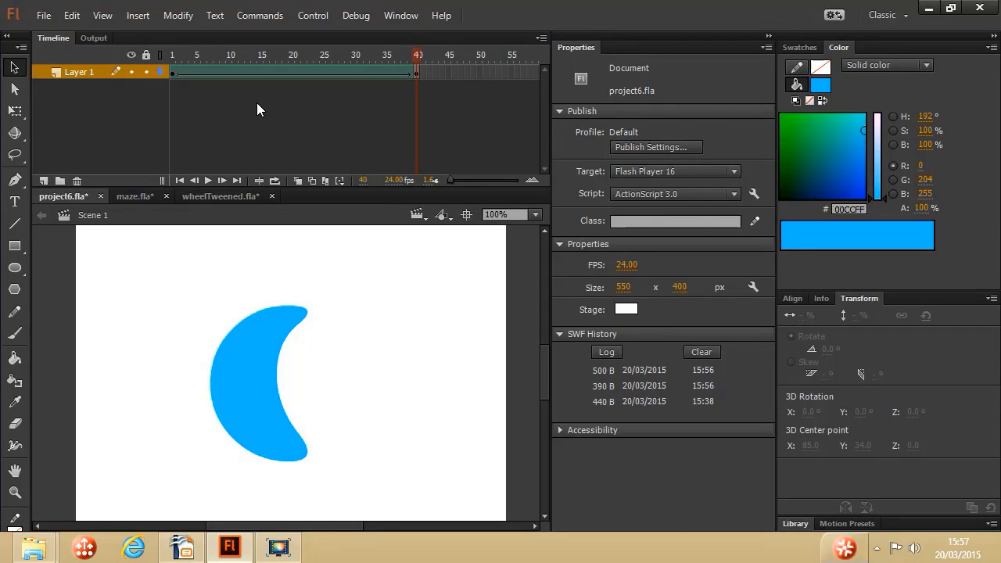
# Add a shape hint to the blue circle on frame 1.
pyautogui.click(173, 73)
pyautogui.click(190, 15)
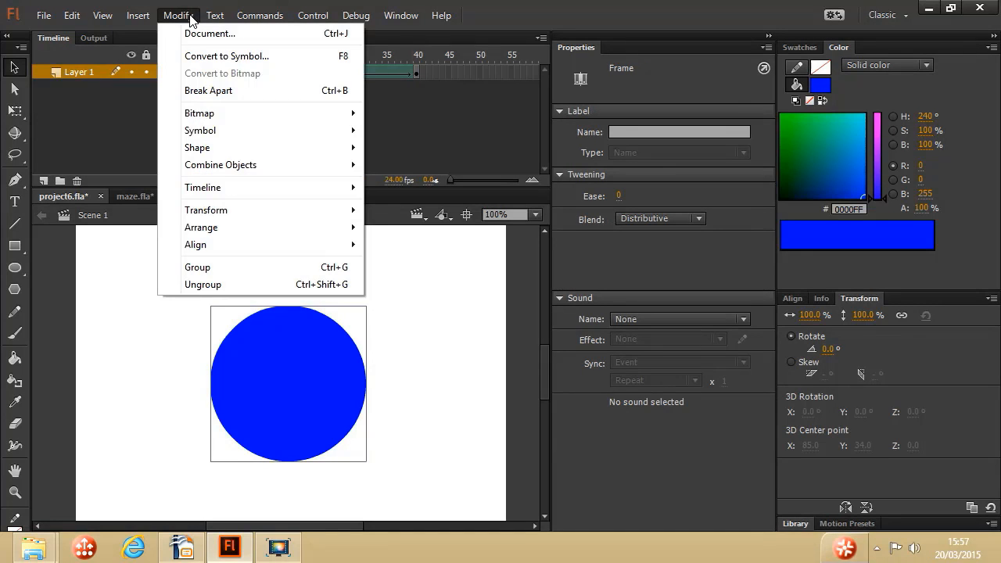
pyautogui.moveTo(212, 132)
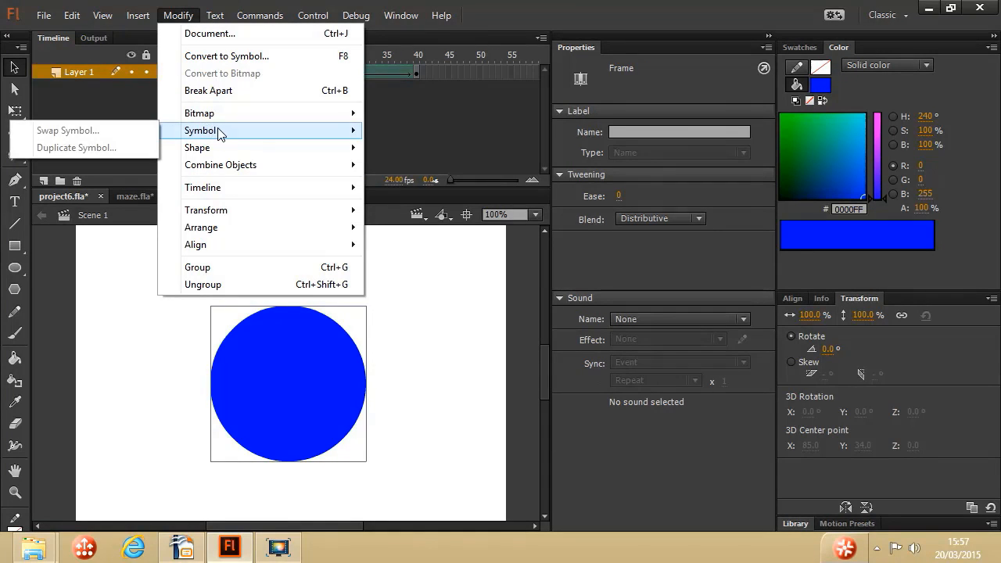
pyautogui.moveTo(224, 152)
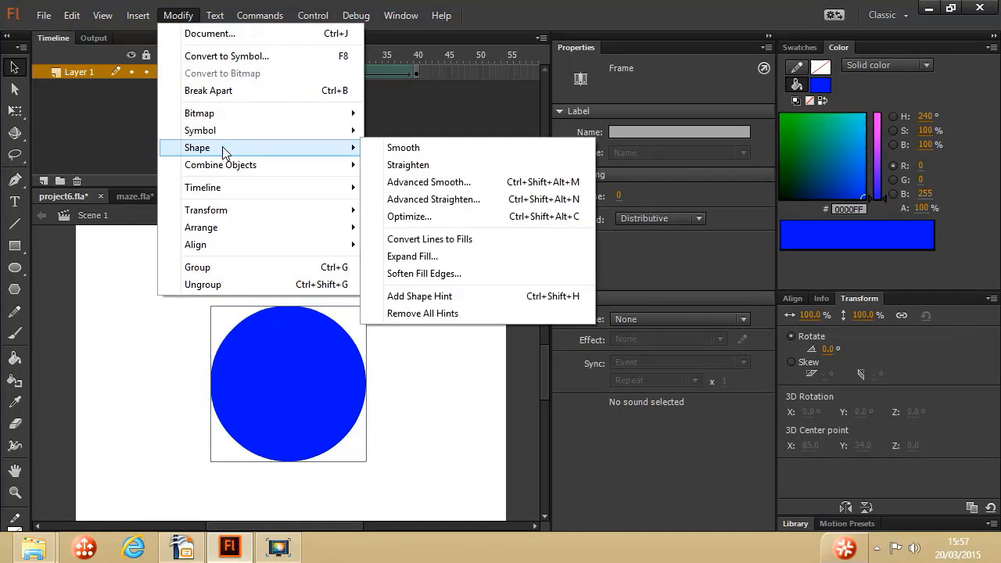
pyautogui.click(471, 298)
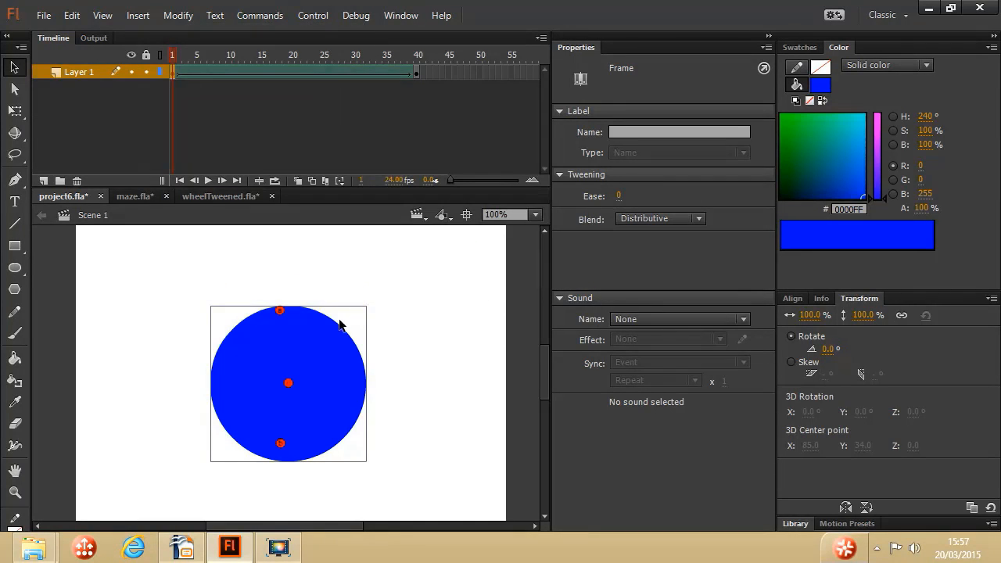
# Position the three shape hints on the circle's edge, one at the top, one at the lower right and one at the lower left.
pyautogui.moveTo(289, 383)
pyautogui.mouseDown()
pyautogui.moveTo(337, 410)
pyautogui.moveTo(369, 406)
pyautogui.moveTo(366, 396)
pyautogui.mouseUp()
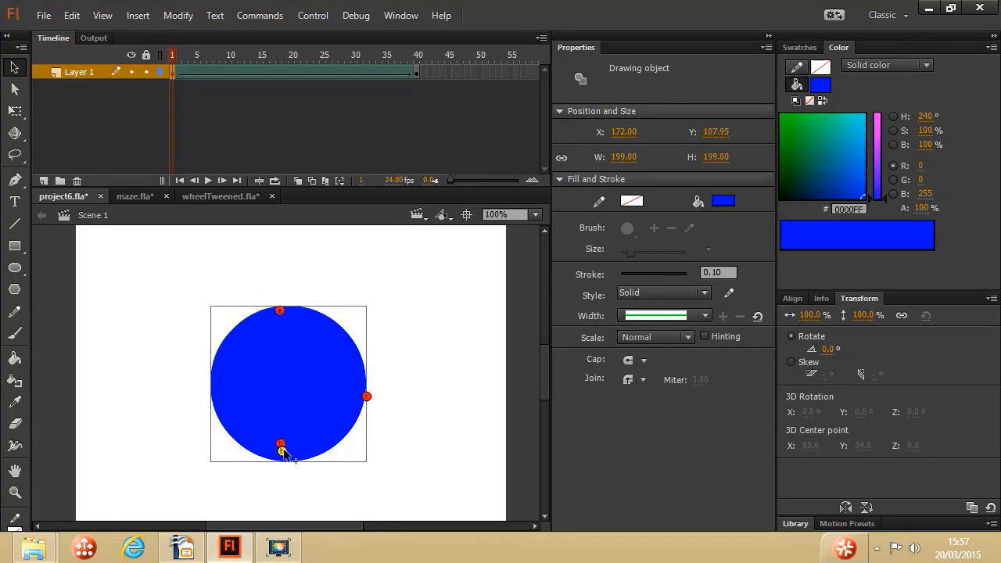
pyautogui.moveTo(281, 445); pyautogui.dragTo(233, 434)
pyautogui.moveTo(280, 311); pyautogui.dragTo(281, 303)
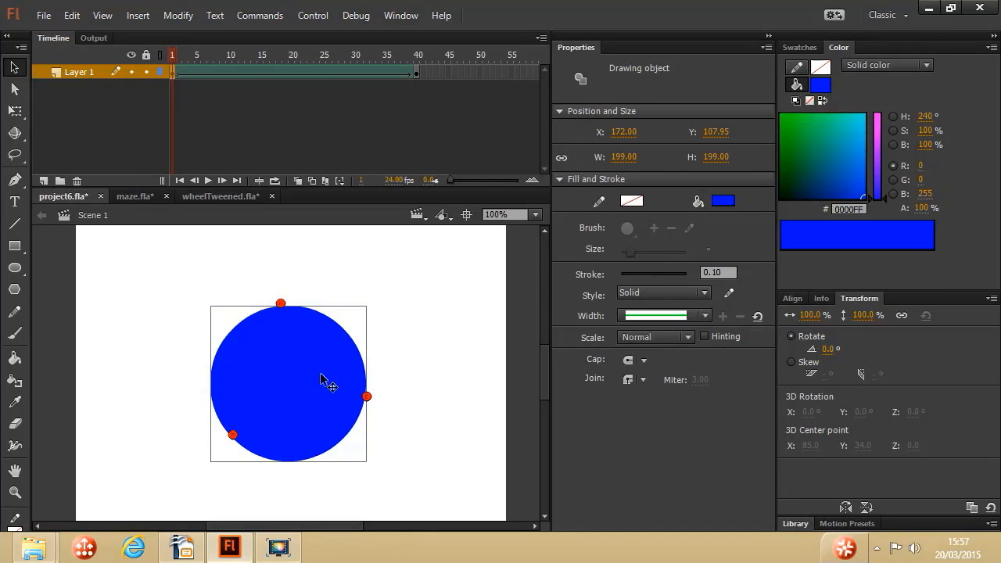
pyautogui.moveTo(366, 397); pyautogui.dragTo(355, 423)
pyautogui.moveTo(232, 435); pyautogui.dragTo(224, 428)
pyautogui.click(177, 17)
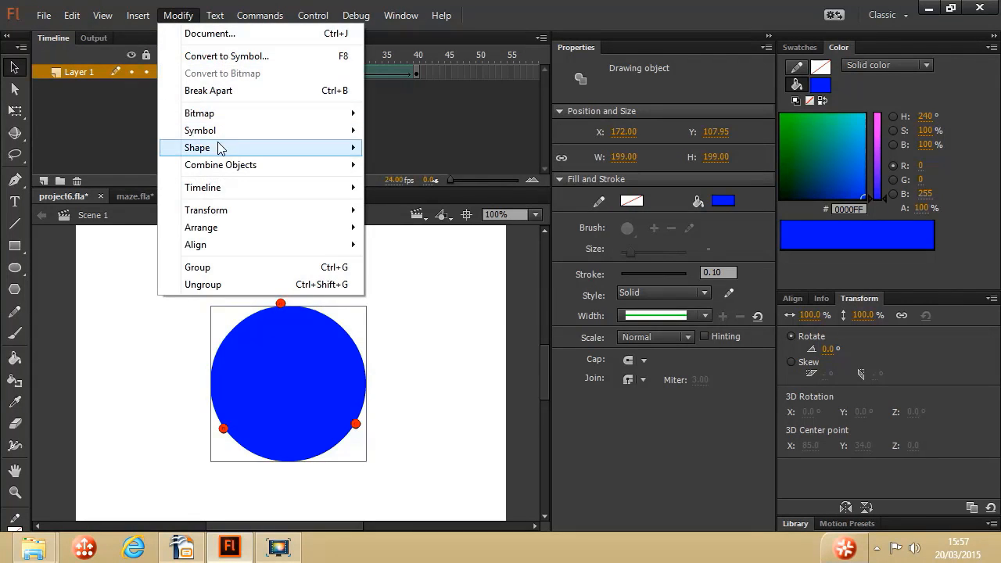
pyautogui.moveTo(223, 154)
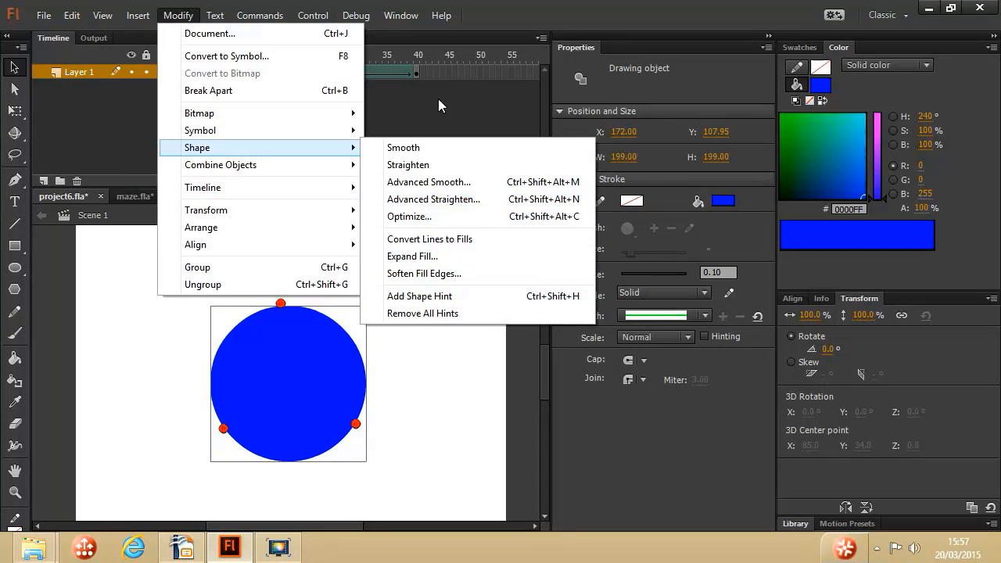
pyautogui.click(178, 15)
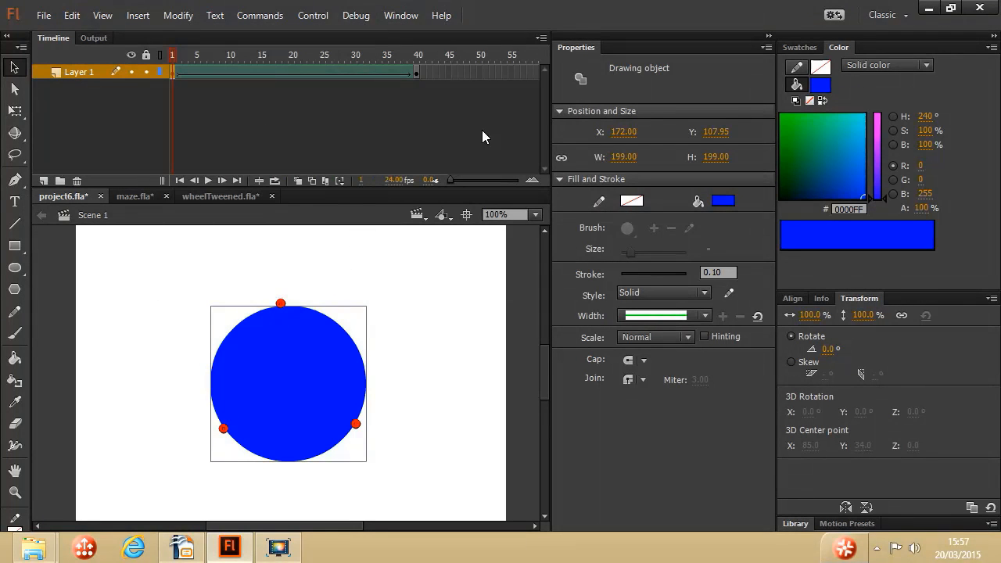
# Position the three shape hints on the crescent's edge on frame 40, at the top, lower right and lower left.
pyautogui.click(418, 72)
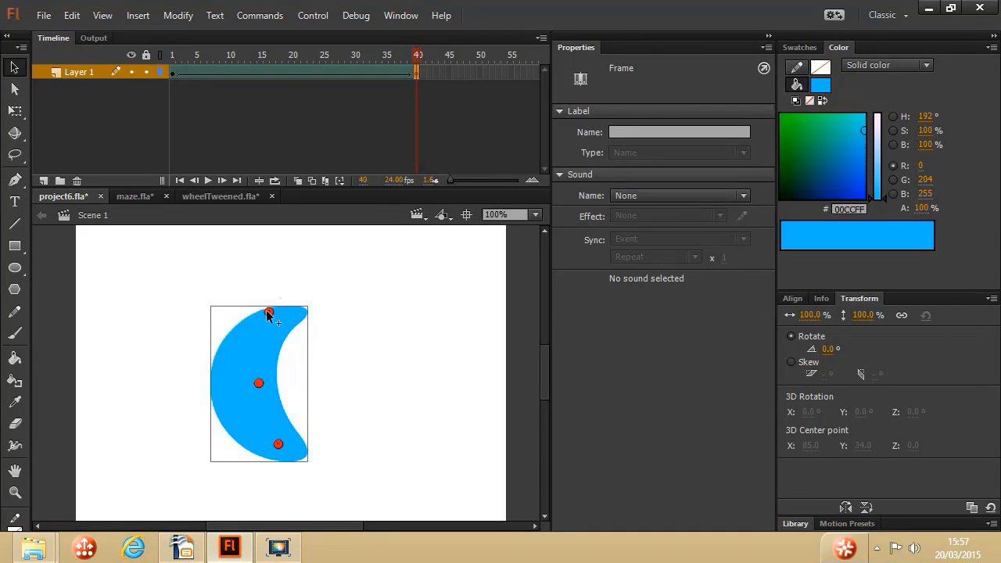
pyautogui.moveTo(272, 315); pyautogui.dragTo(260, 311)
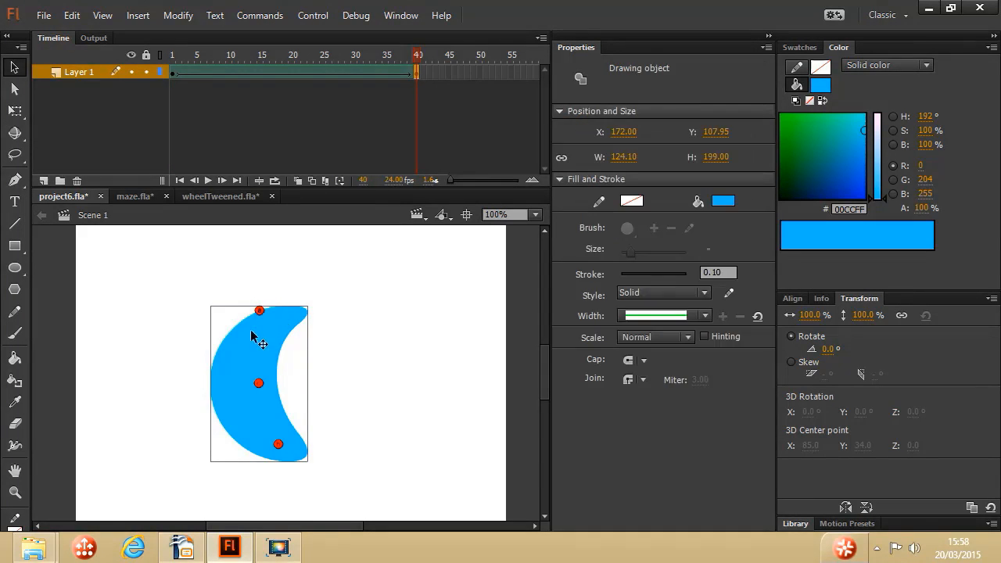
pyautogui.moveTo(257, 386)
pyautogui.mouseDown()
pyautogui.moveTo(228, 435)
pyautogui.moveTo(286, 422)
pyautogui.moveTo(297, 434)
pyautogui.mouseUp()
# Test the movie to check the circle-to-crescent morph with the shape hints, then close the preview.
pyautogui.click(314, 17)
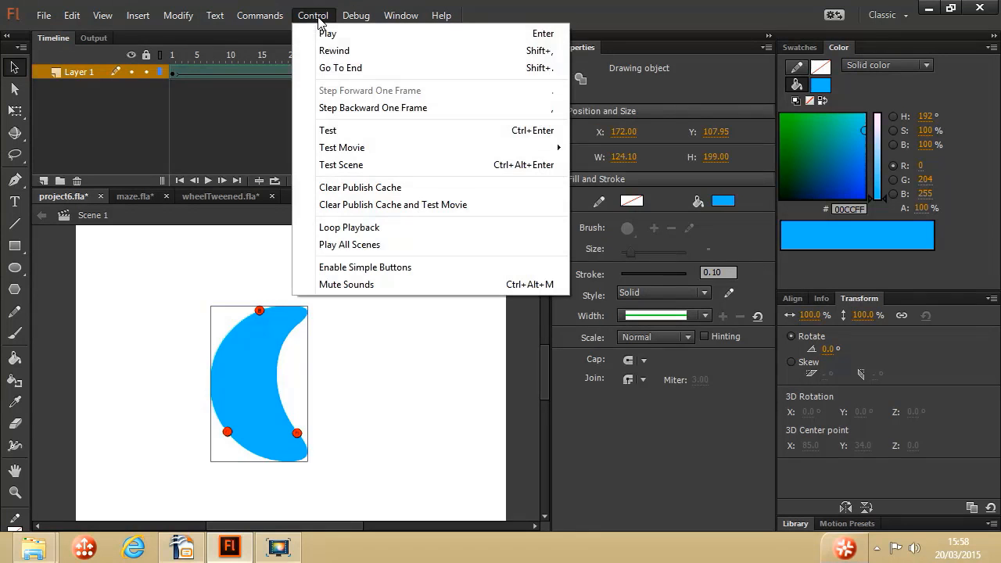
pyautogui.click(339, 130)
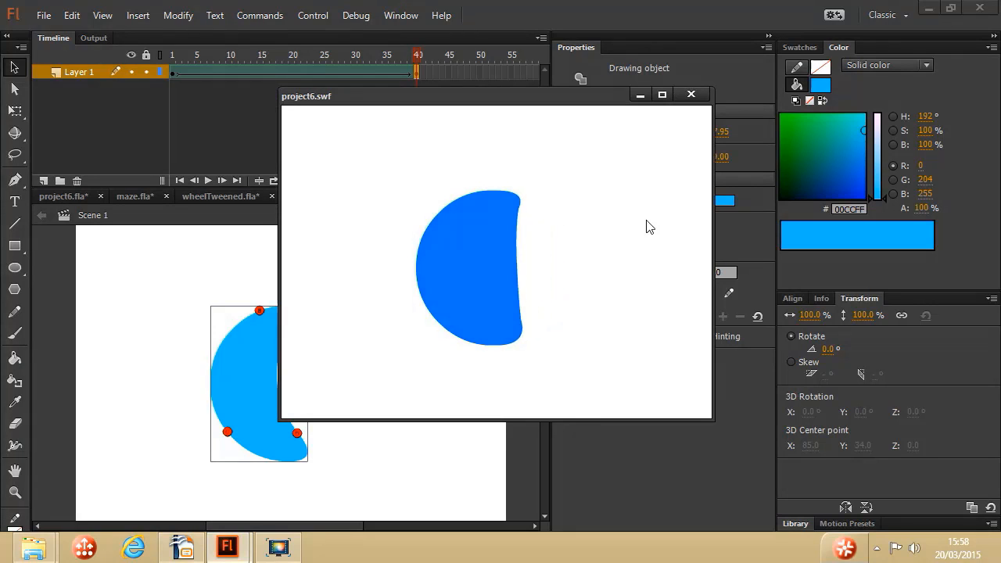
pyautogui.click(691, 95)
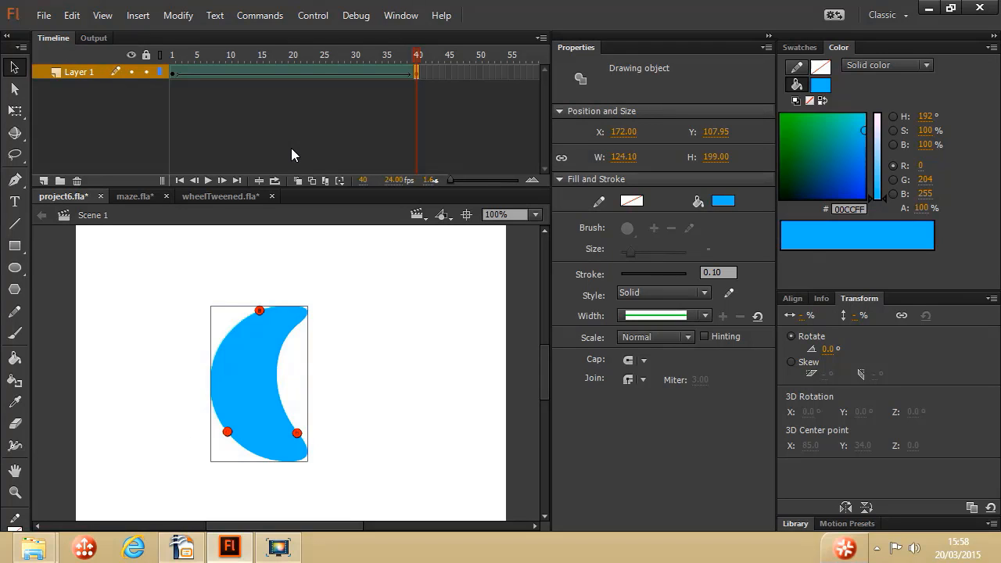
# Inspect the shape tween at frames 17, 1 and 40, test the movie again and close the preview.
pyautogui.click(274, 74)
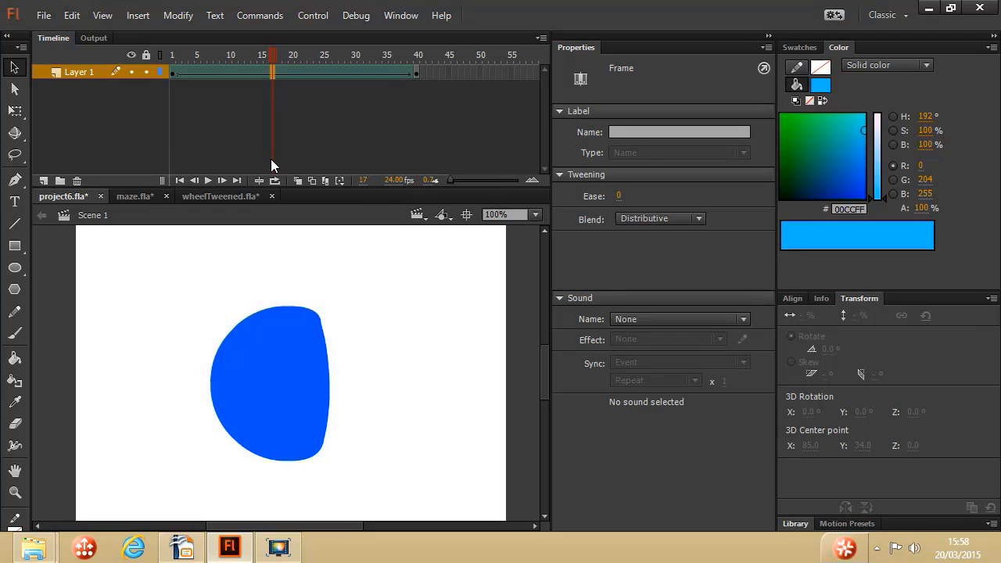
pyautogui.click(173, 73)
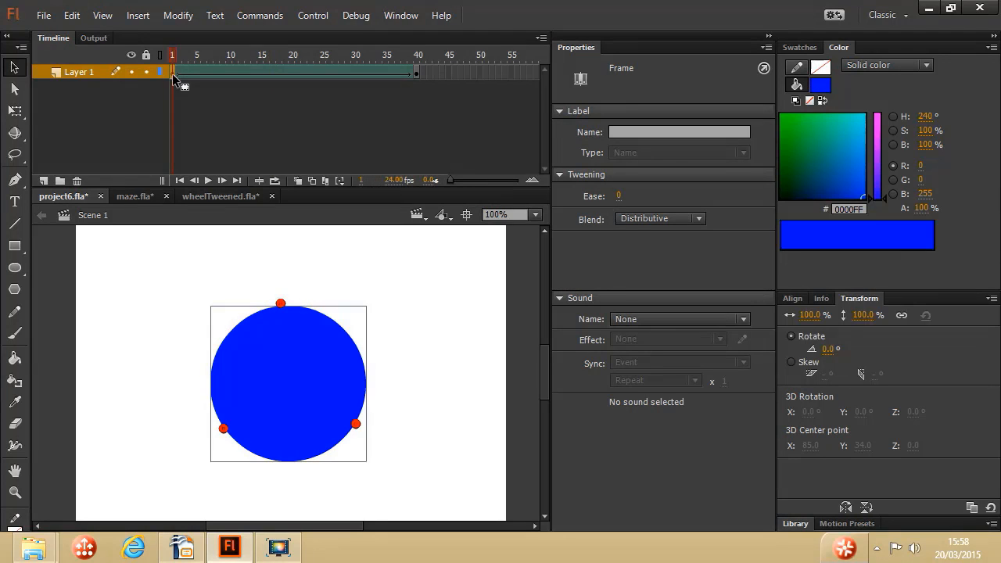
pyautogui.click(178, 73)
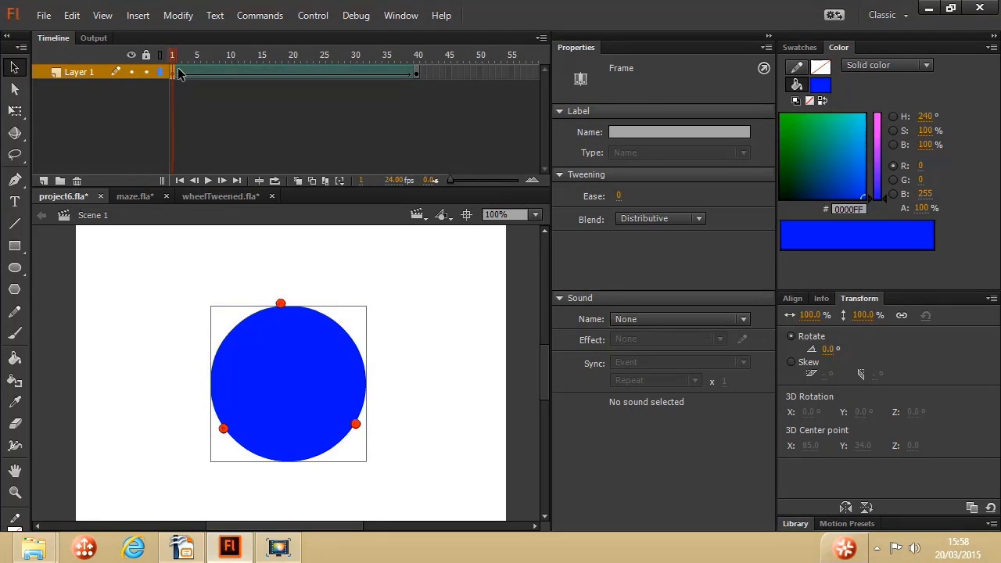
pyautogui.click(410, 73)
pyautogui.click(416, 73)
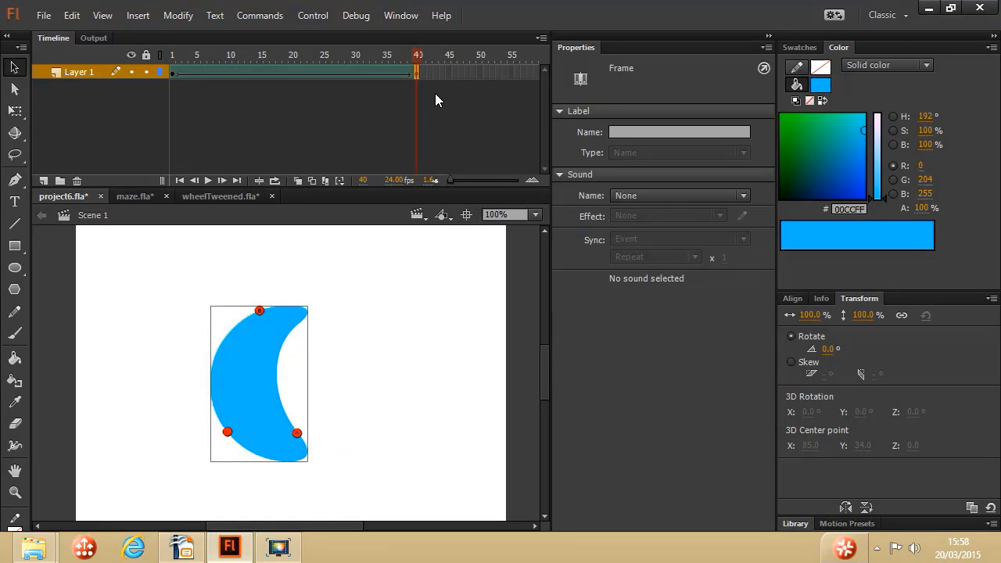
pyautogui.click(313, 15)
pyautogui.click(361, 130)
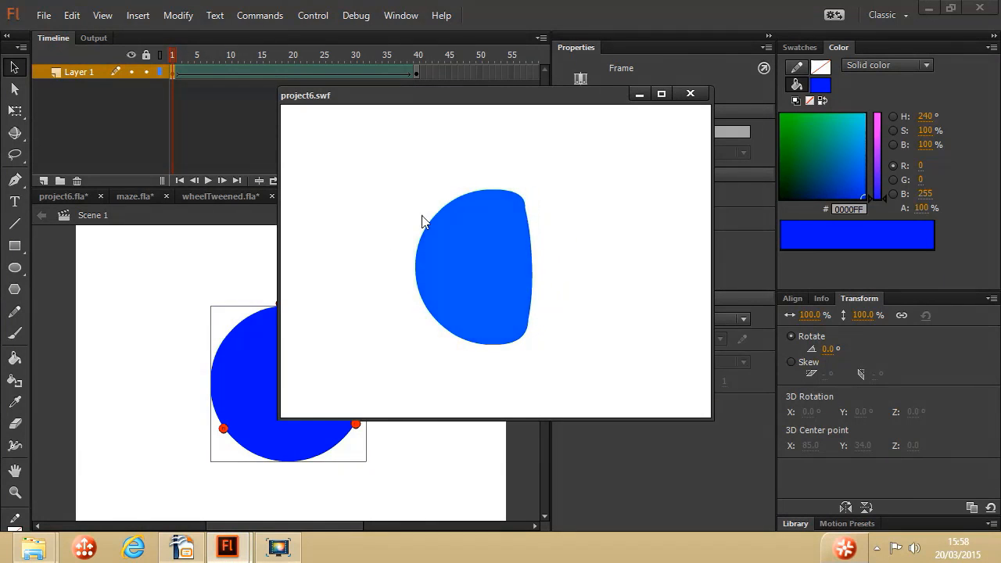
pyautogui.click(691, 93)
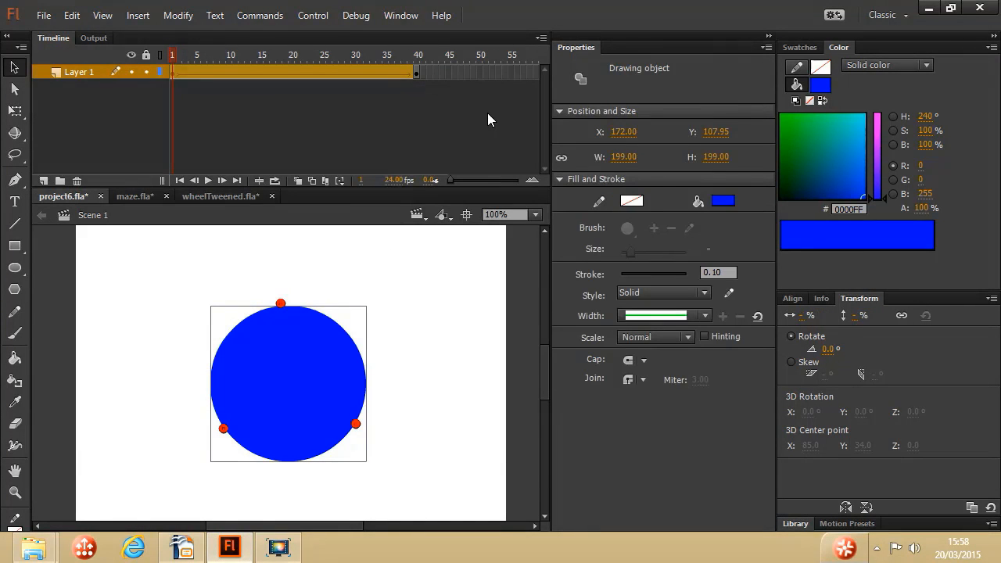
# Set the shape tween's ease to 100.
pyautogui.click(295, 98)
pyautogui.click(286, 75)
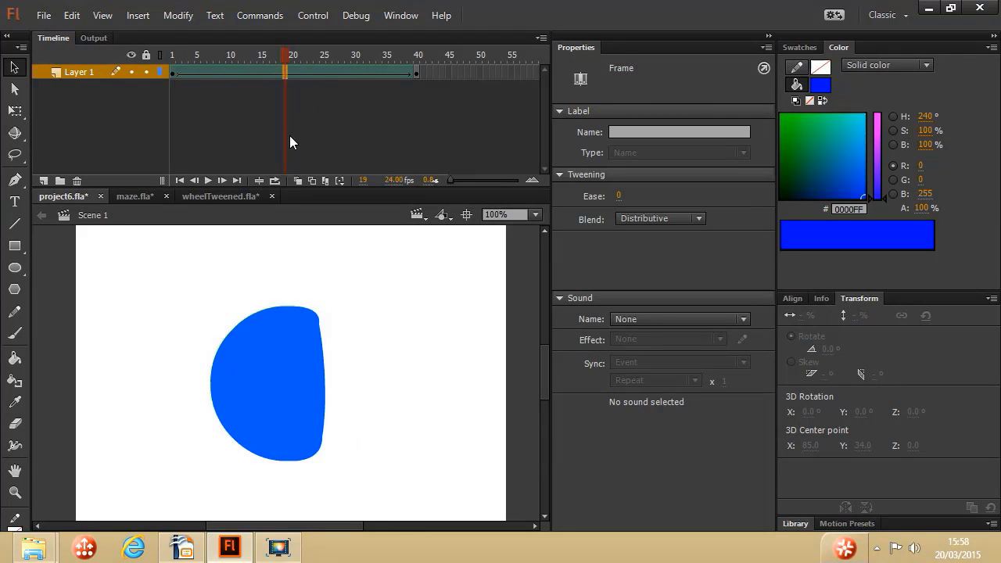
pyautogui.click(618, 196)
pyautogui.write('100')
pyautogui.press('Return')
# Test the movie to view the morph with an ease of 100 (out), then close the preview.
pyautogui.click(317, 15)
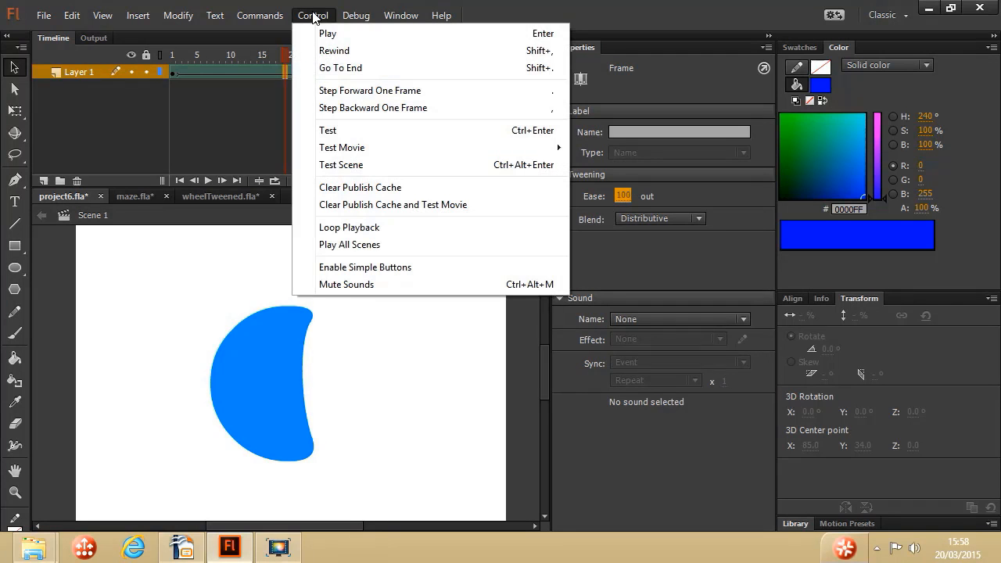
pyautogui.click(354, 130)
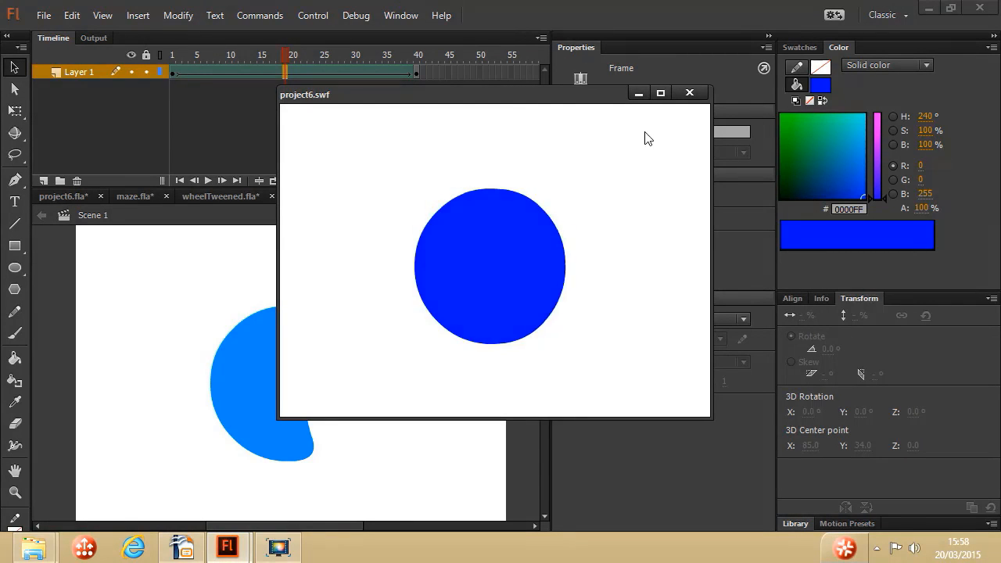
pyautogui.click(689, 93)
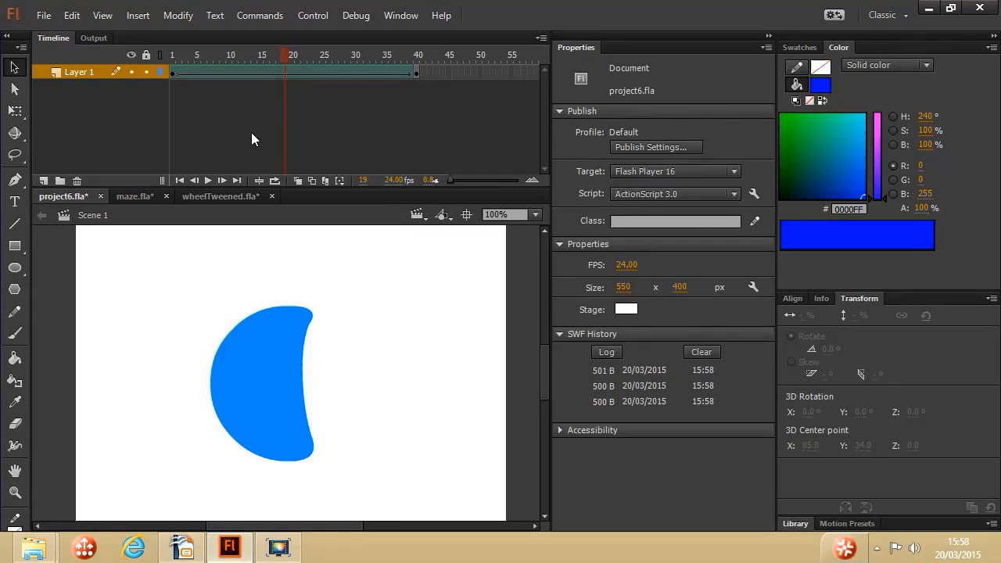
# Set the shape tween's ease to -100, test the movie and close the preview.
pyautogui.click(304, 72)
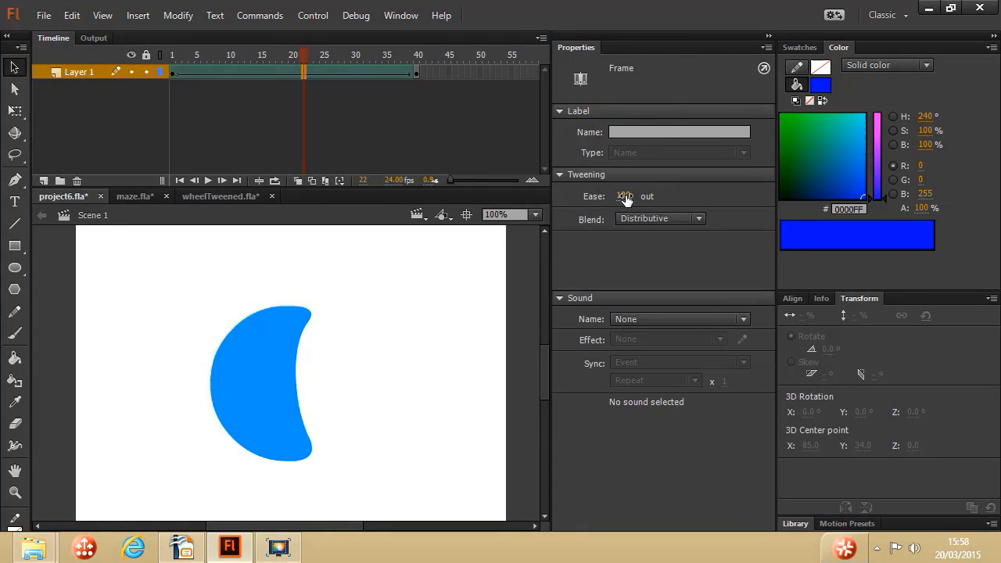
pyautogui.moveTo(623, 196); pyautogui.dragTo(429, 191)
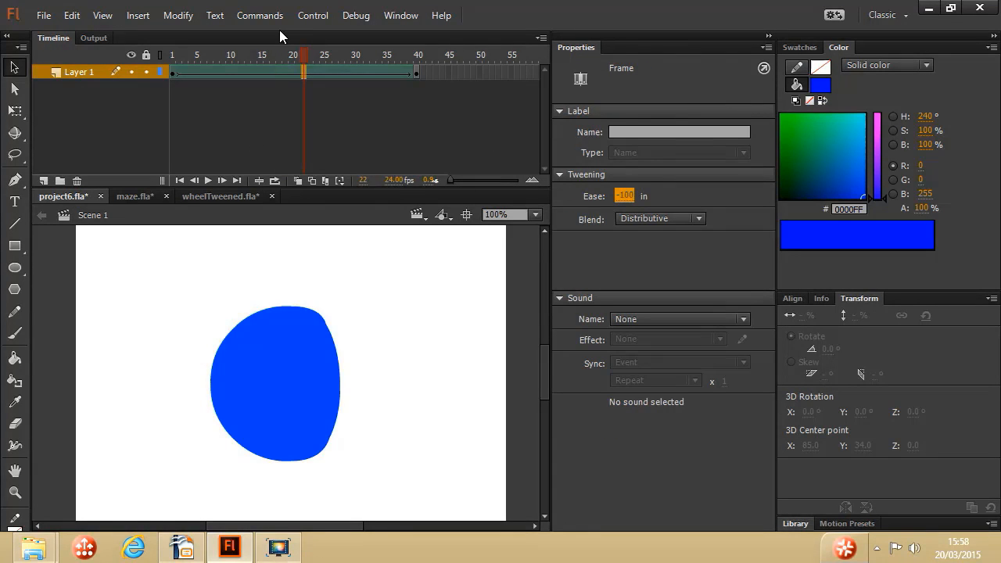
pyautogui.click(308, 16)
pyautogui.click(362, 131)
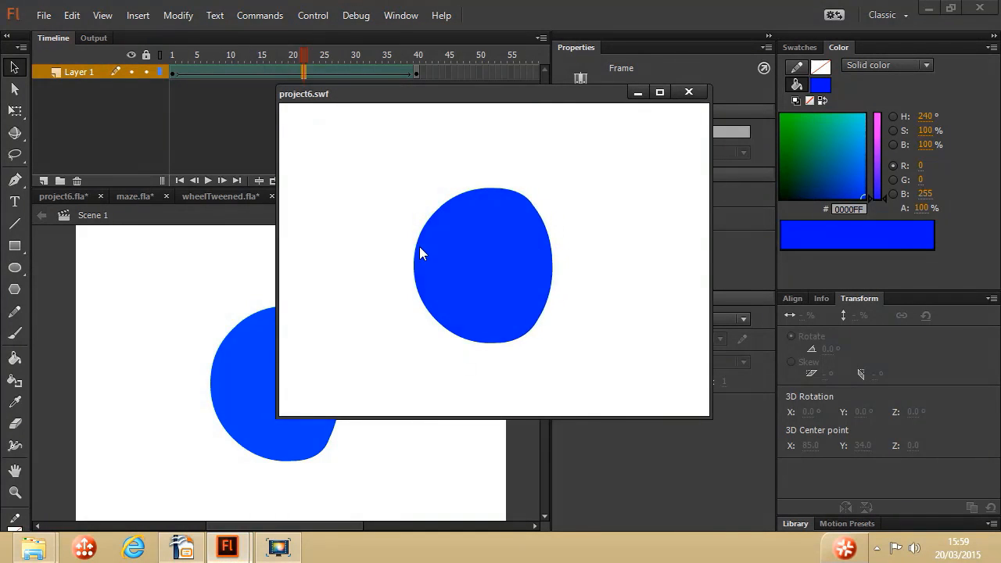
pyautogui.click(690, 91)
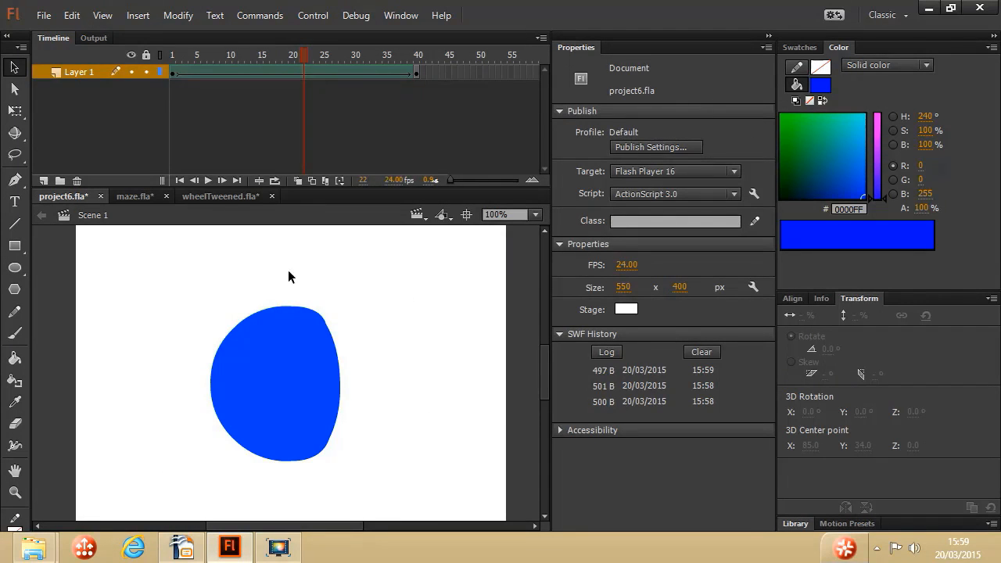
# Switch to the maze.fla document.
pyautogui.click(135, 198)
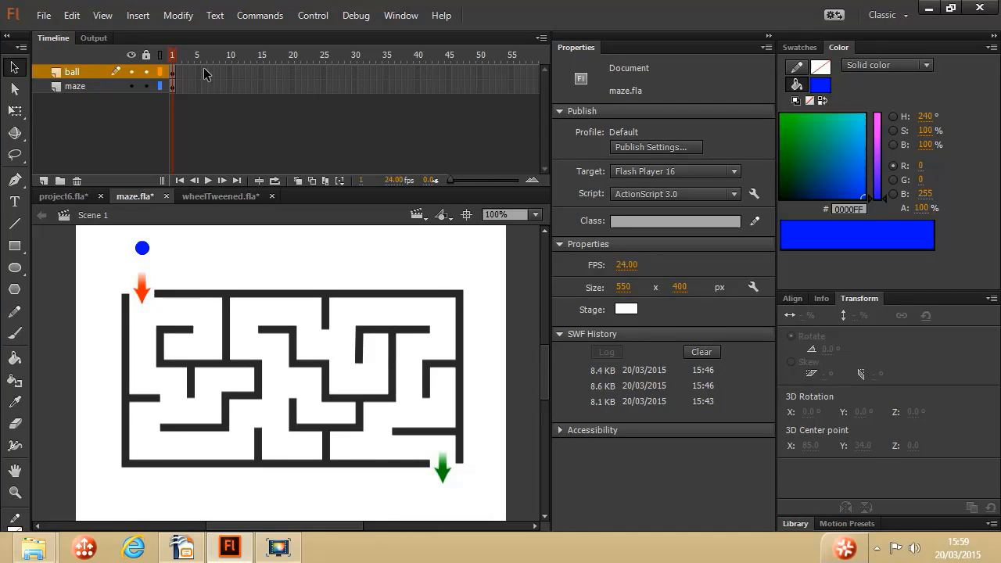
pyautogui.click(417, 72)
pyautogui.rightClick(417, 73)
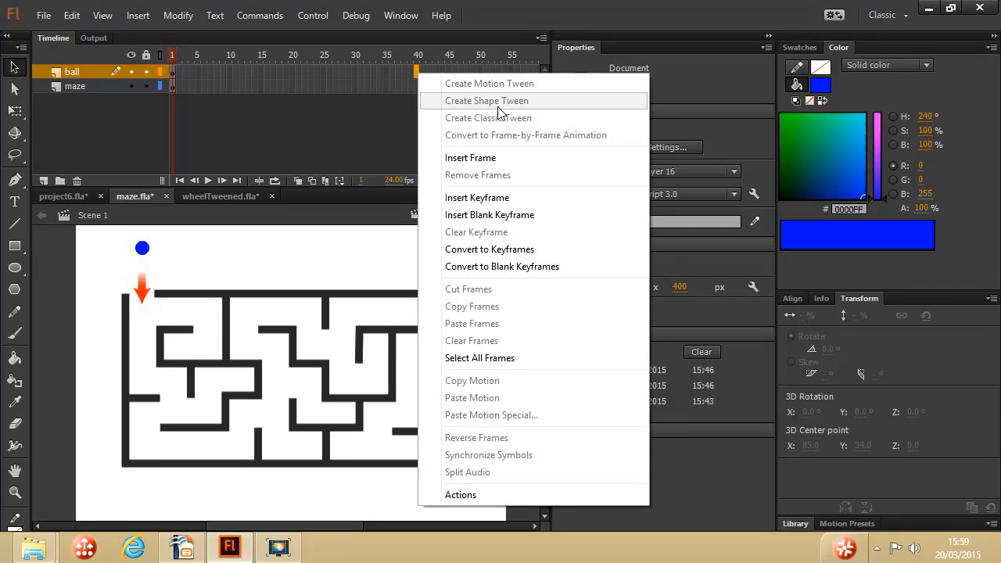
pyautogui.click(494, 163)
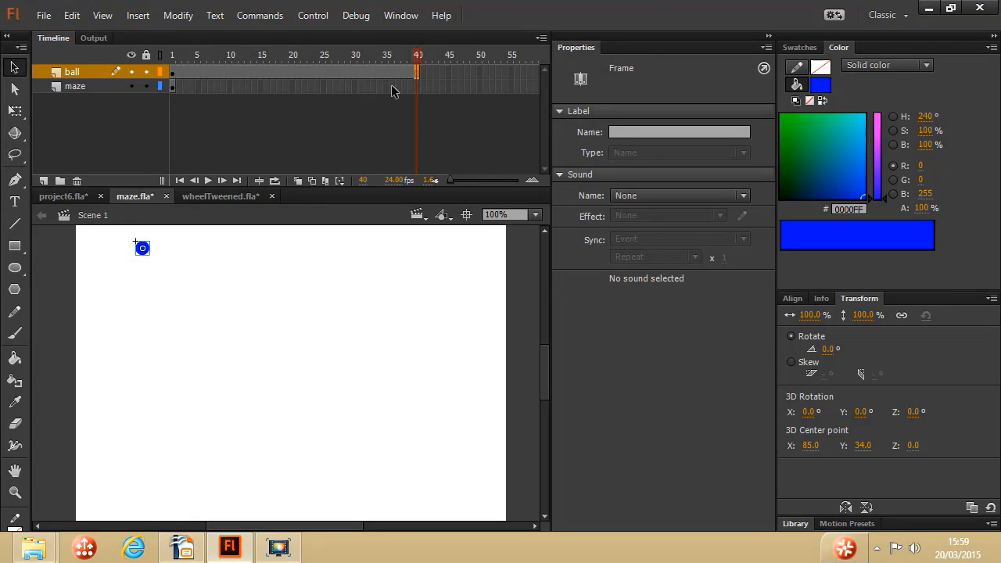
pyautogui.hotkey('ctrl', 'z')
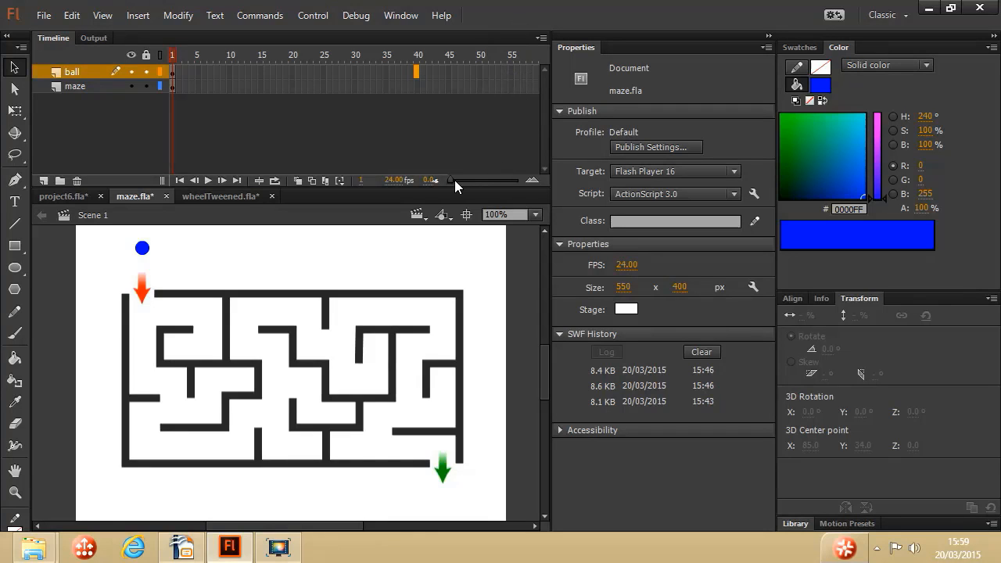
# Extend the maze layer by inserting a frame at frame 121.
pyautogui.moveTo(454, 180); pyautogui.dragTo(449, 179)
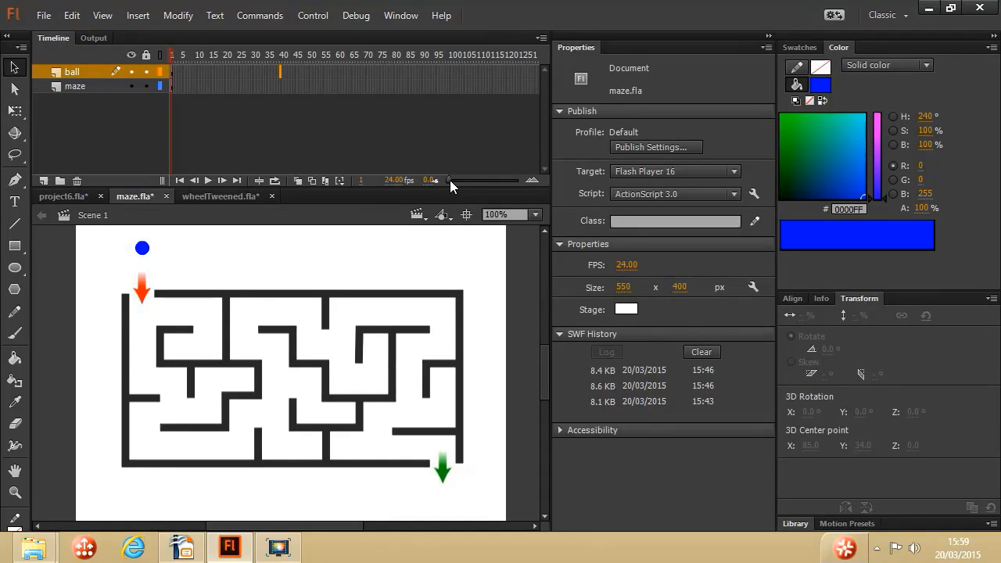
pyautogui.moveTo(449, 180); pyautogui.dragTo(451, 179)
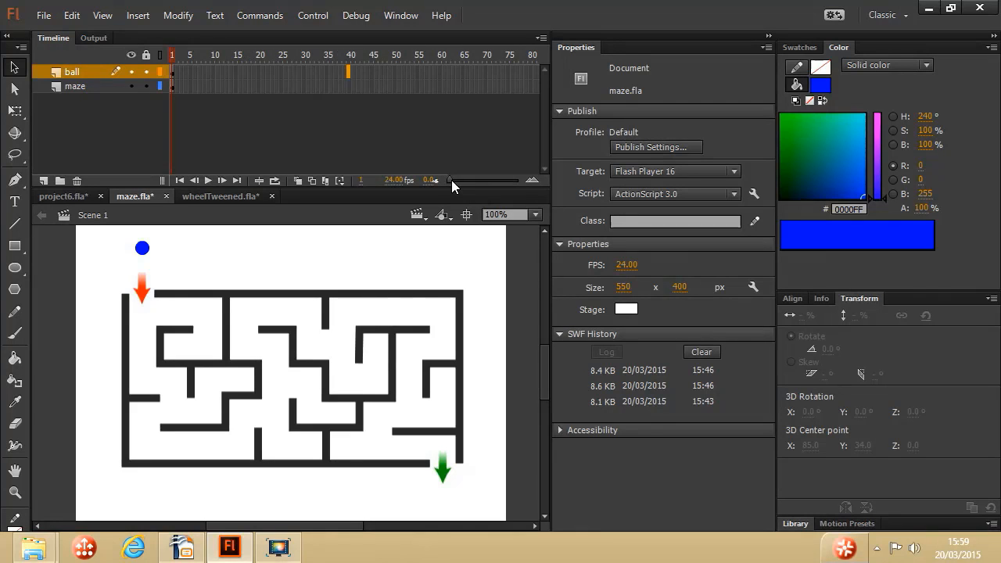
pyautogui.moveTo(480, 90); pyautogui.dragTo(419, 90)
pyautogui.click(425, 87)
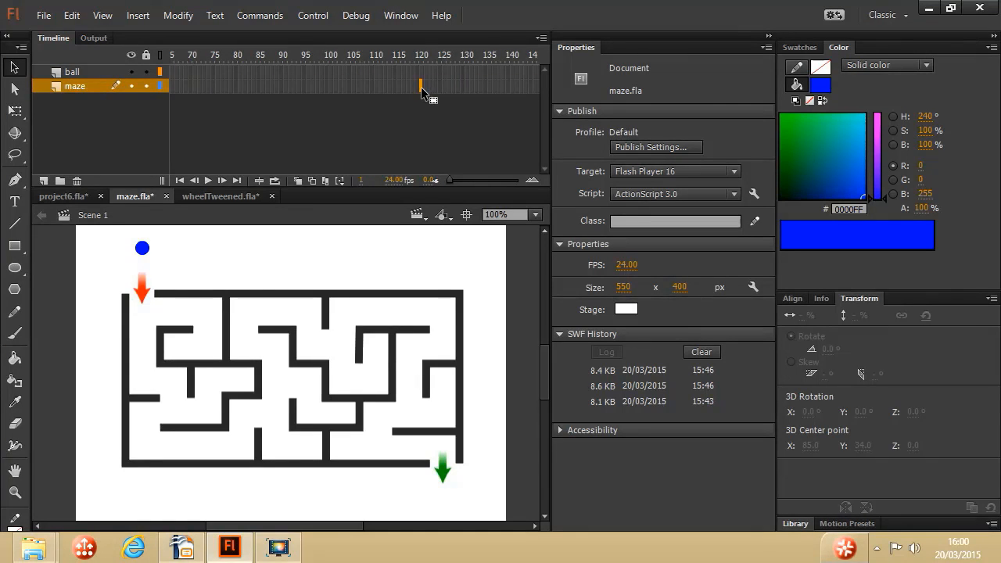
pyautogui.rightClick(420, 87)
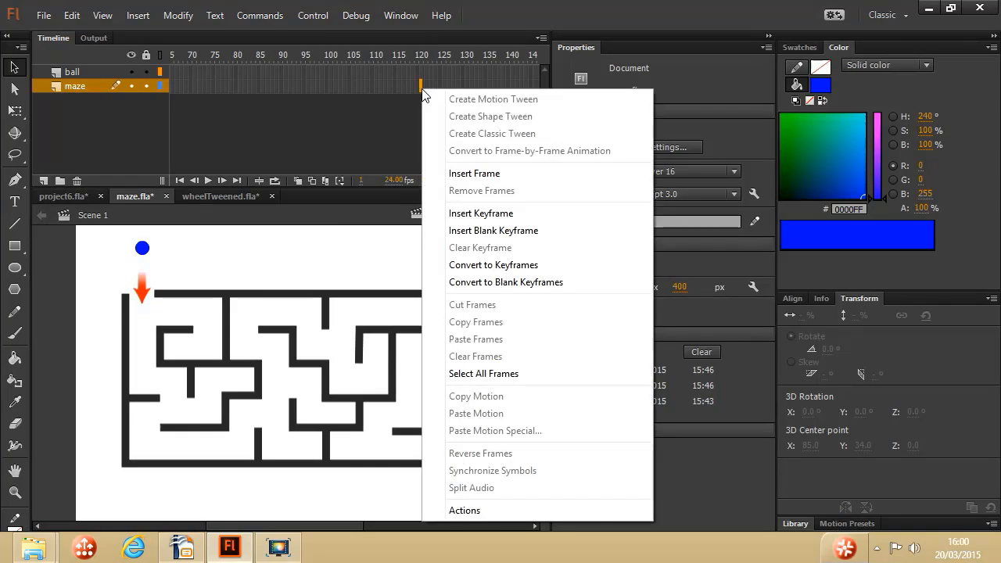
pyautogui.click(498, 174)
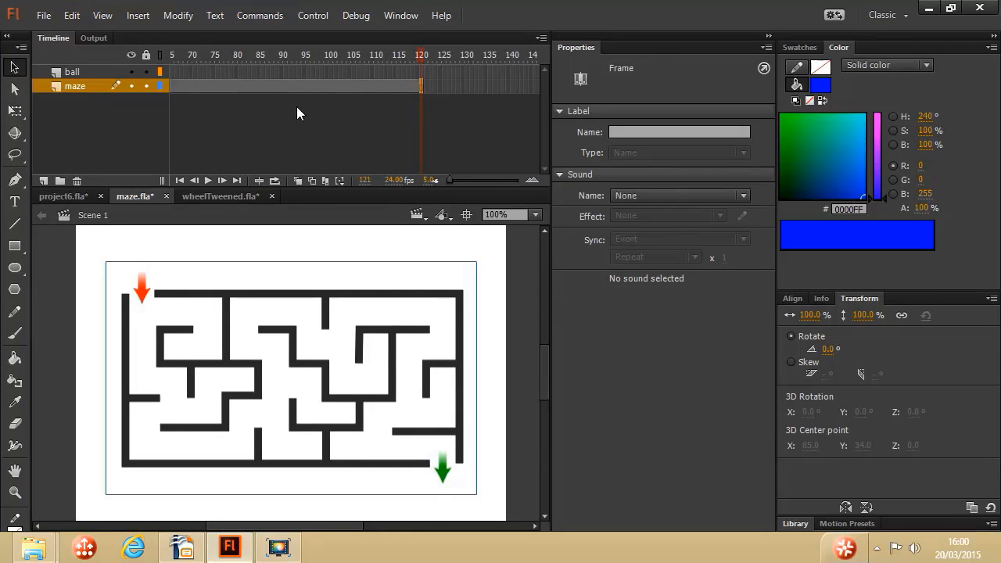
# Lock the maze layer so the maze cannot be moved.
pyautogui.click(362, 86)
pyautogui.click(121, 85)
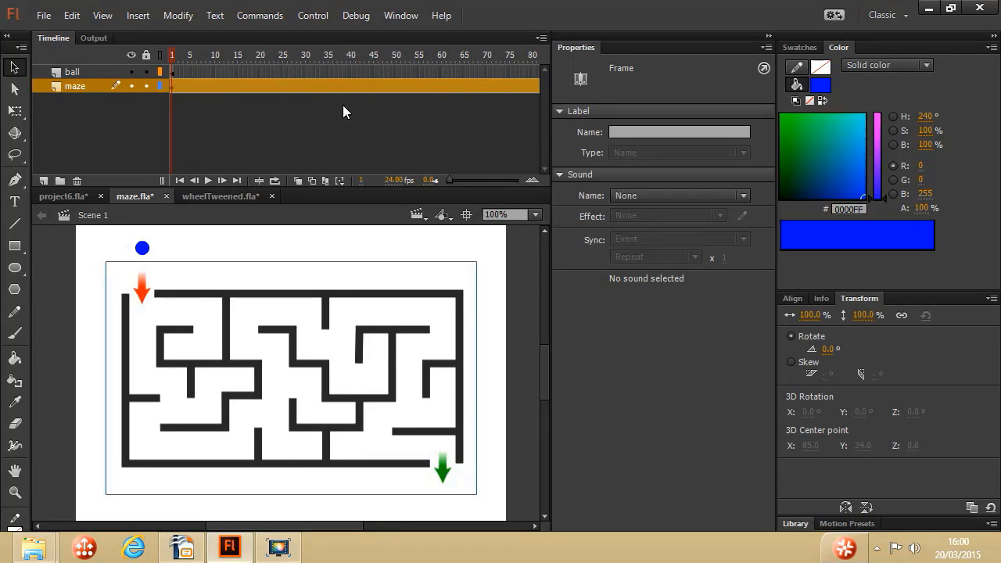
pyautogui.click(366, 113)
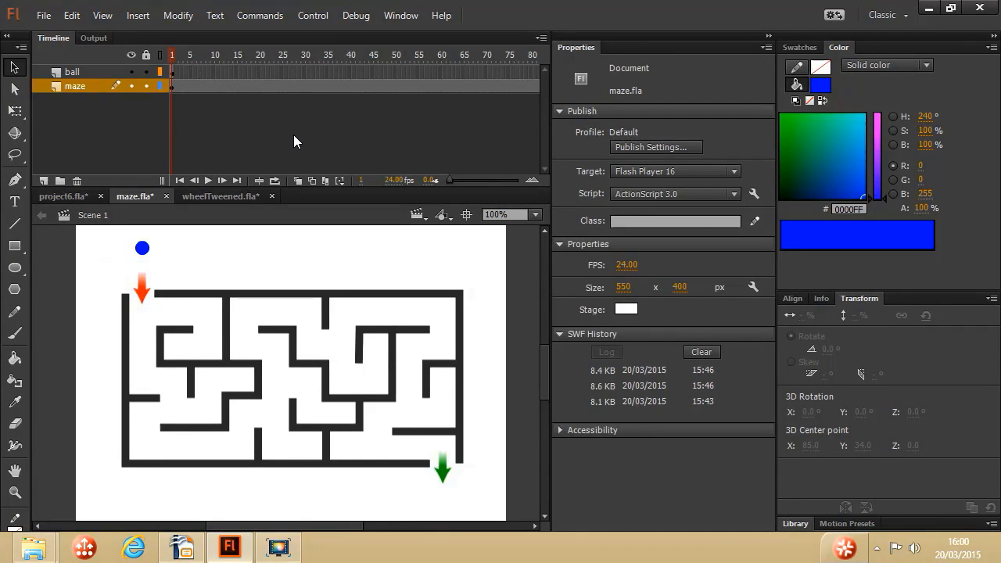
pyautogui.click(144, 86)
pyautogui.moveTo(216, 351); pyautogui.dragTo(350, 305)
# Extend the ball layer by inserting a frame at frame 51.
pyautogui.rightClick(396, 69)
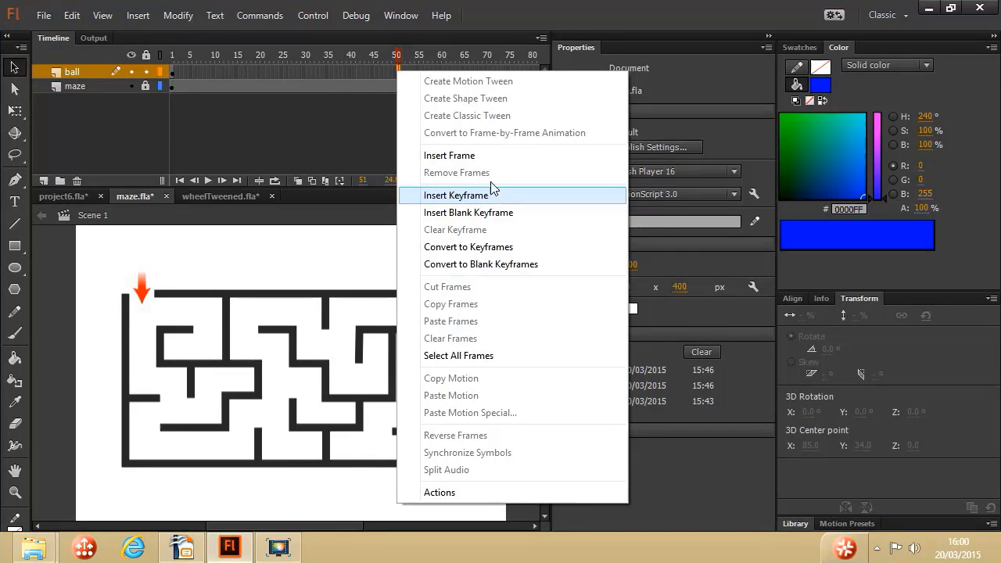
pyautogui.click(474, 153)
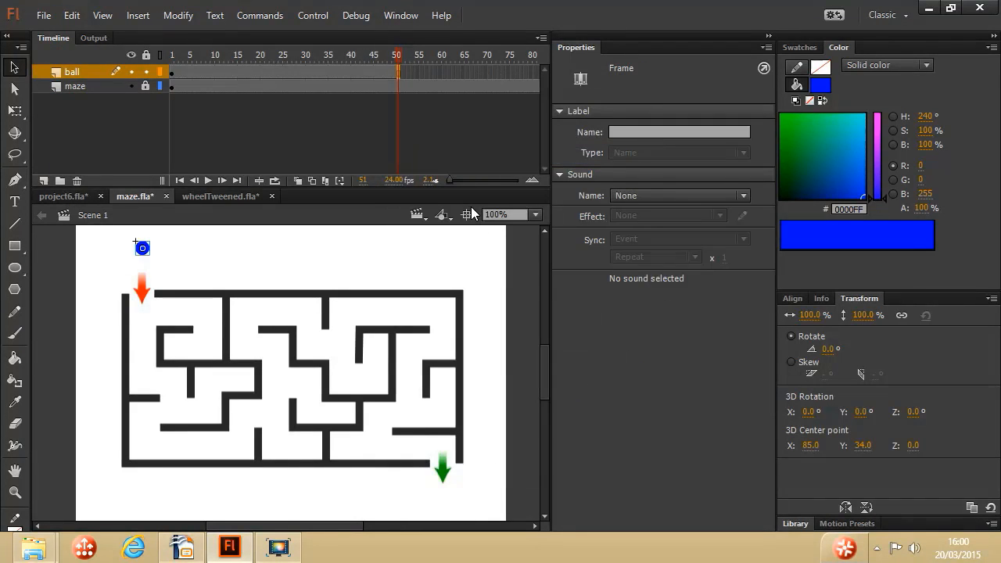
# Create a motion tween on the ball layer's frame span and check the ball along the timeline.
pyautogui.rightClick(301, 71)
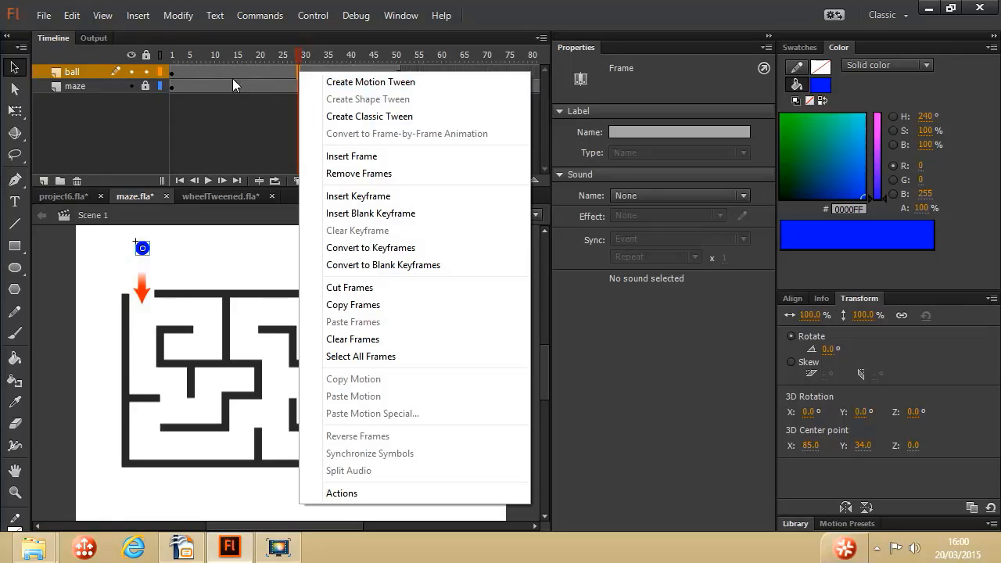
pyautogui.click(398, 84)
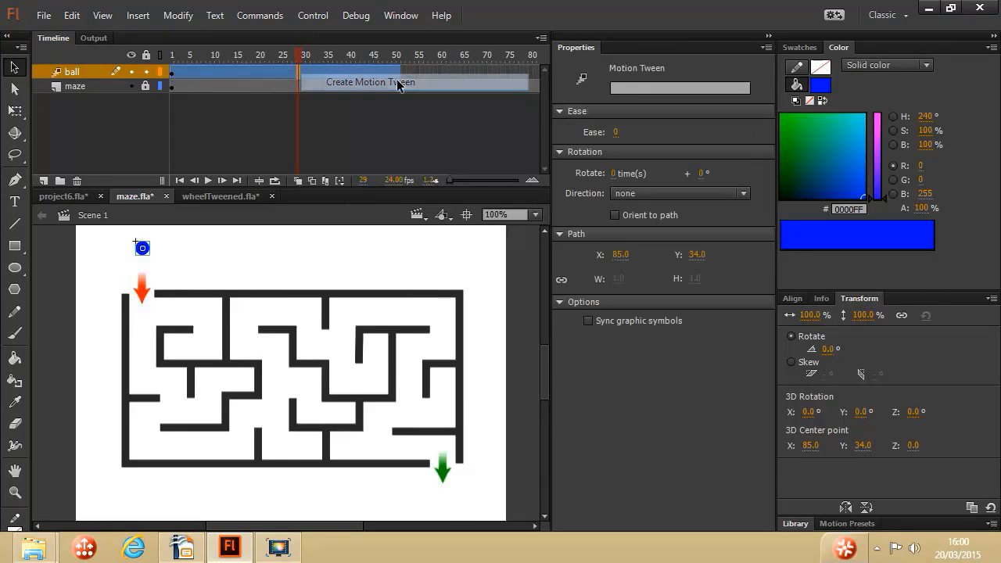
pyautogui.click(191, 75)
pyautogui.click(262, 77)
pyautogui.click(336, 80)
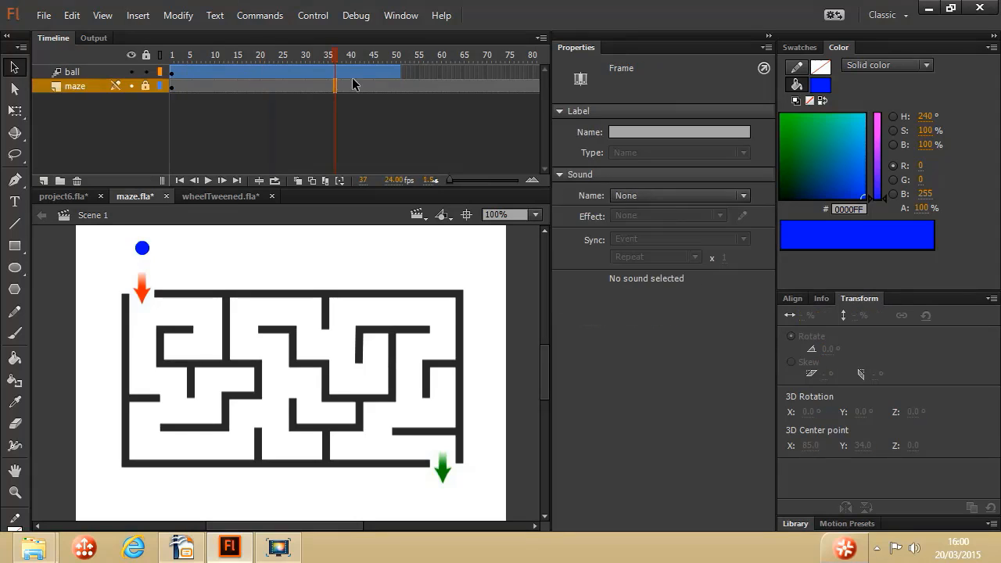
# Move the ball straight across above the maze at frame 51, to about X 445 and Y 25.
pyautogui.click(394, 72)
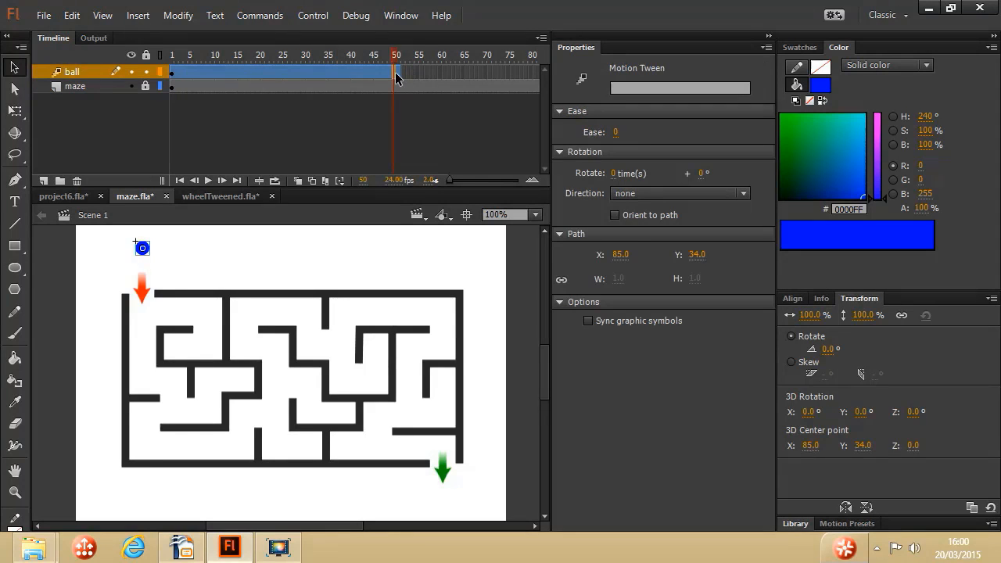
pyautogui.click(397, 69)
pyautogui.moveTo(148, 249); pyautogui.dragTo(437, 249)
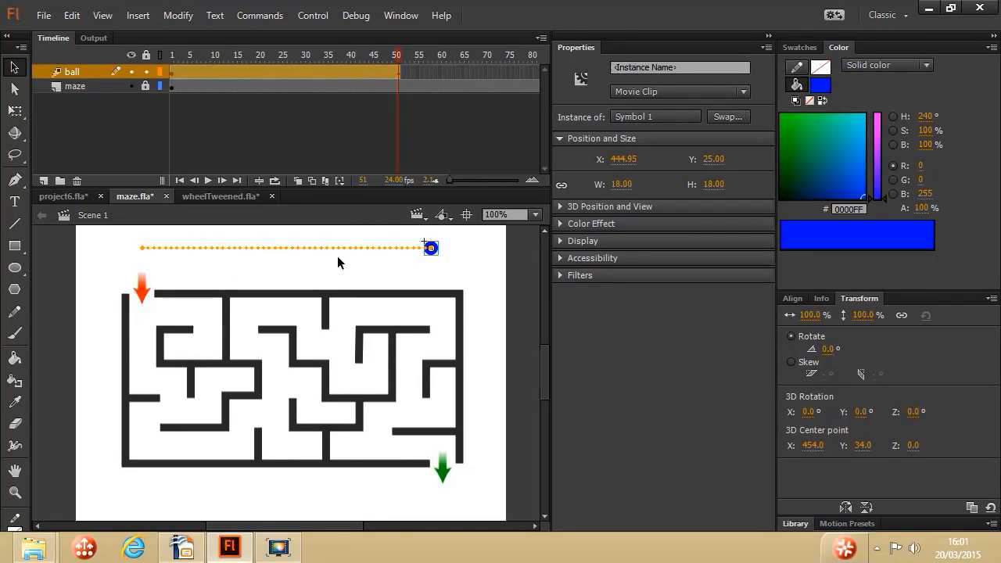
# Play the ball's straight-line motion in the timeline from frame 1.
pyautogui.click(175, 76)
pyautogui.click(173, 73)
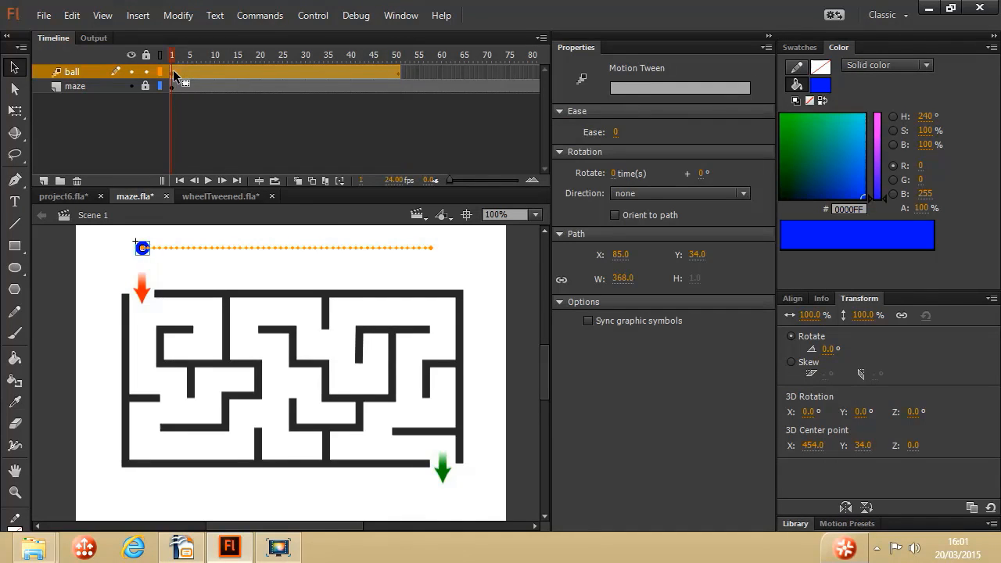
pyautogui.press('Return')
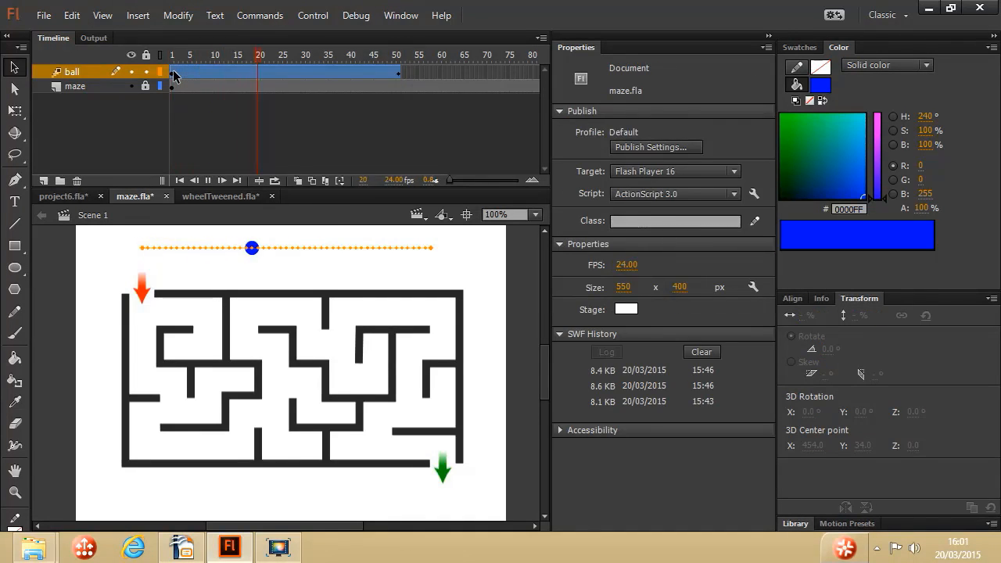
pyautogui.click(175, 75)
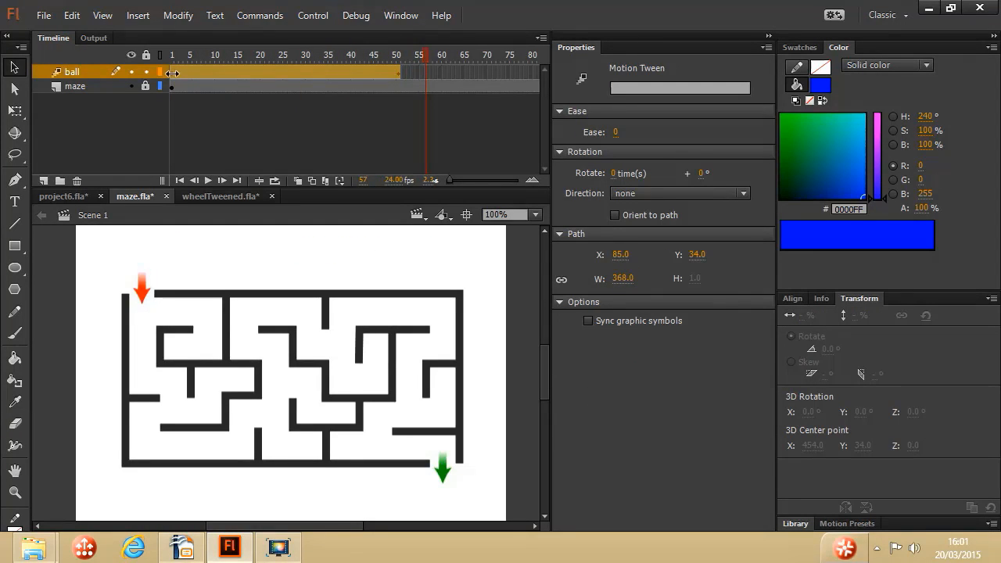
# Return to frame 1, test the movie to watch the ball's straight motion, and close the preview.
pyautogui.click(173, 72)
pyautogui.click(313, 15)
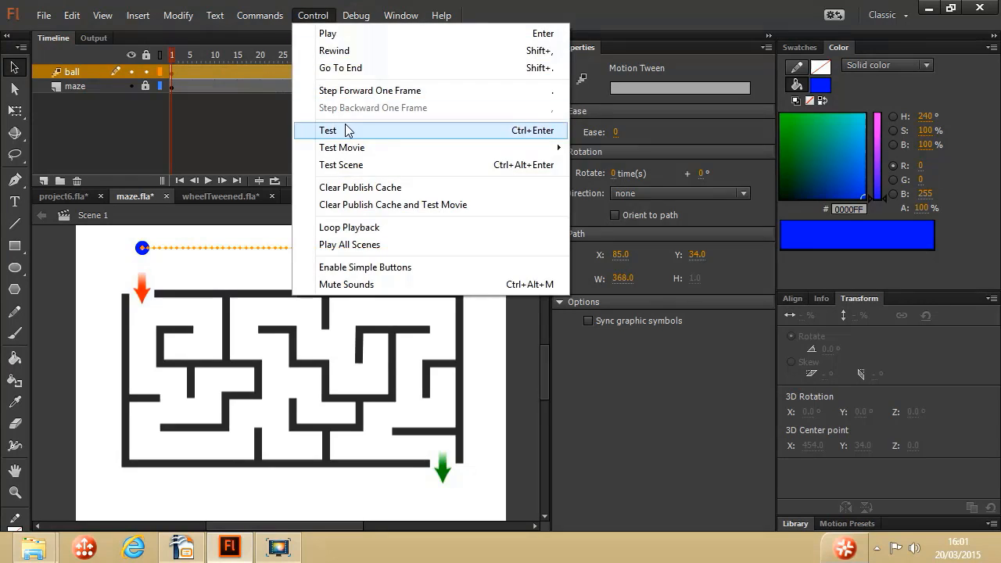
pyautogui.click(344, 130)
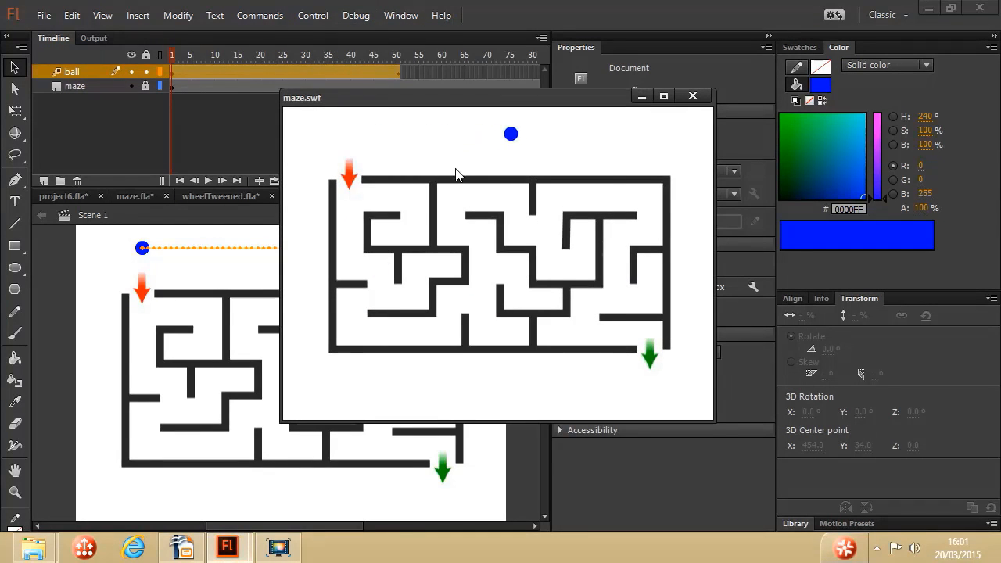
pyautogui.click(693, 96)
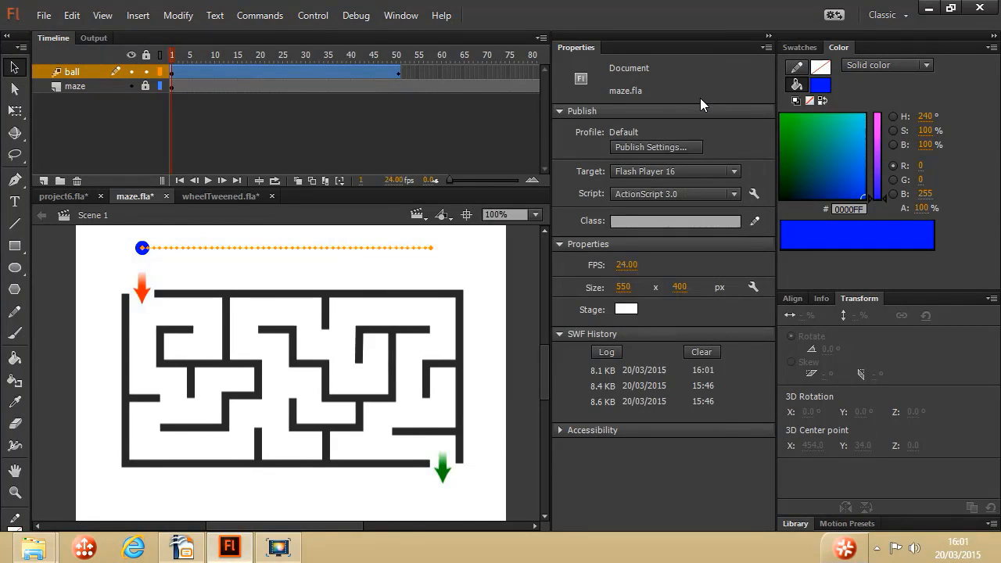
# Bend the middle of the ball's motion path downward into a curve about 84 px deep and test the movie.
pyautogui.click(14, 69)
pyautogui.moveTo(278, 249); pyautogui.dragTo(281, 317)
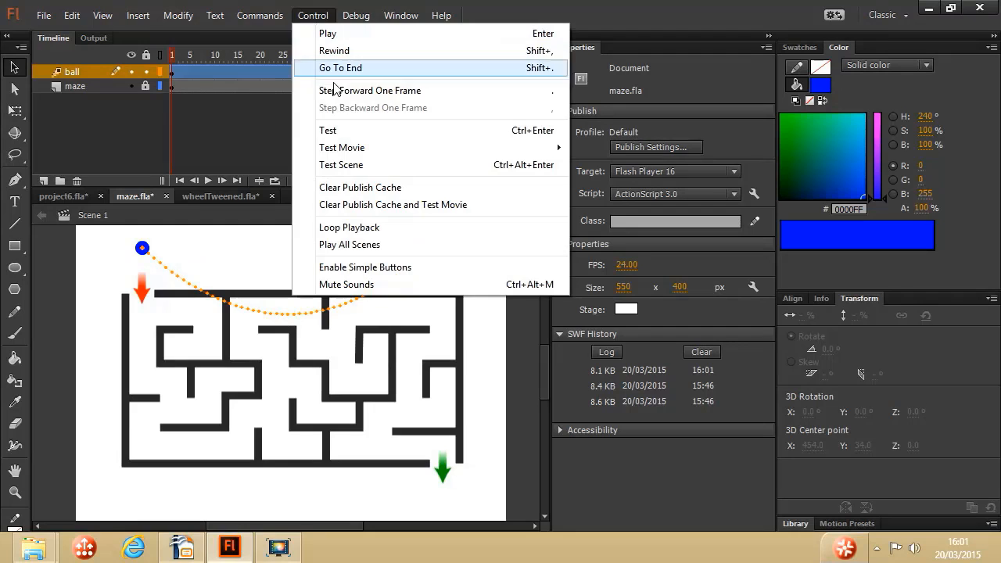
pyautogui.click(338, 132)
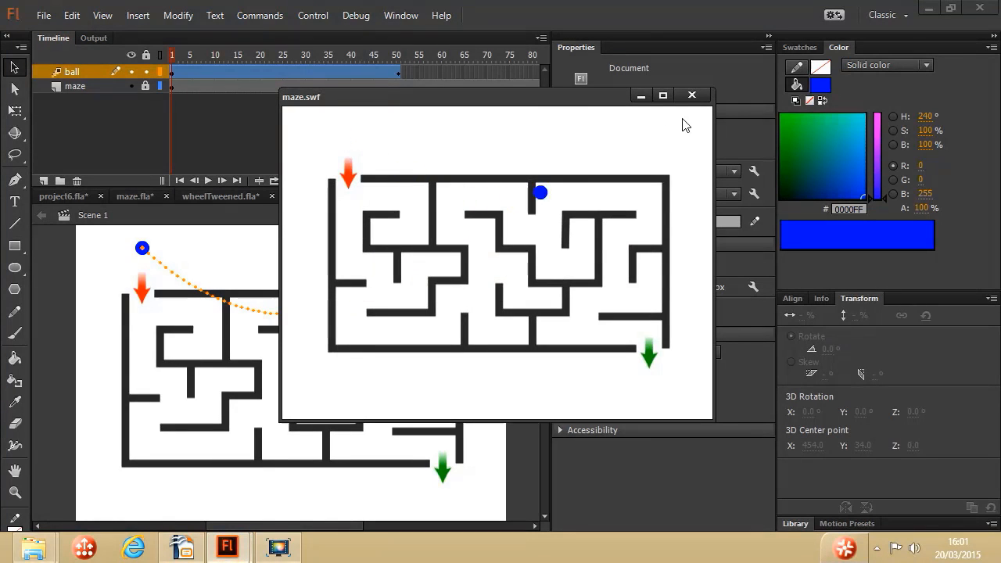
pyautogui.click(691, 95)
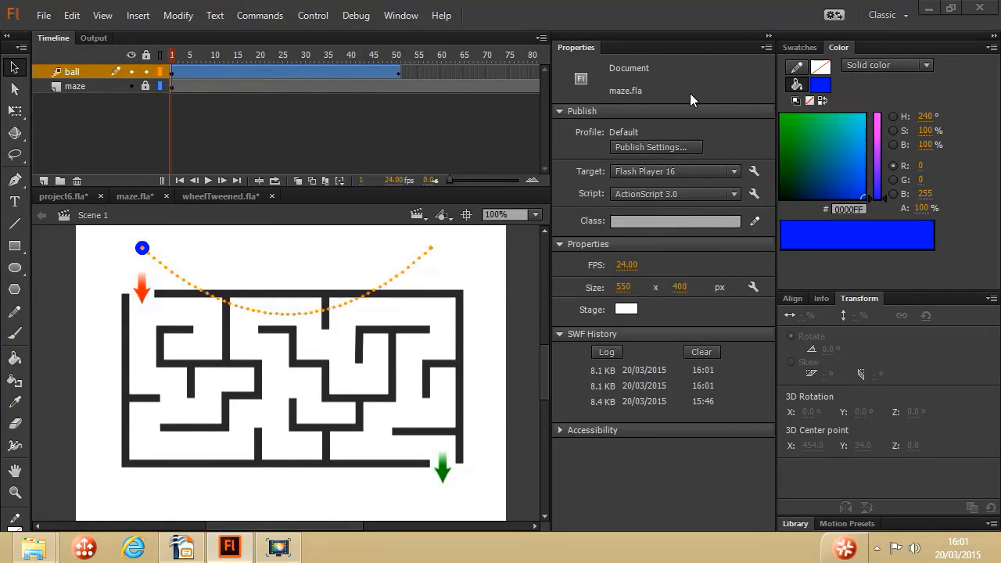
# Remove the curved motion path and the ball's end position from the motion tween.
pyautogui.click(290, 316)
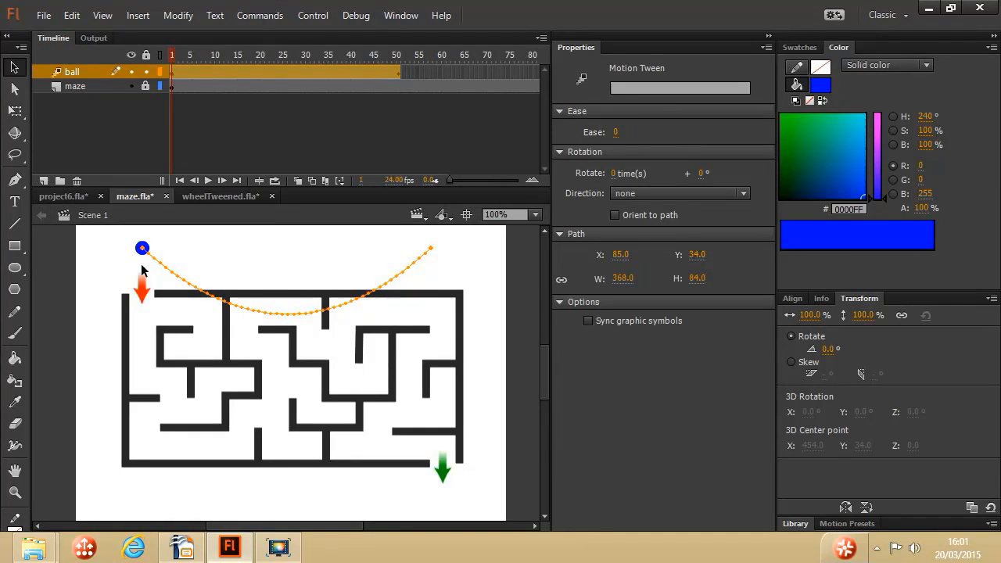
pyautogui.click(375, 306)
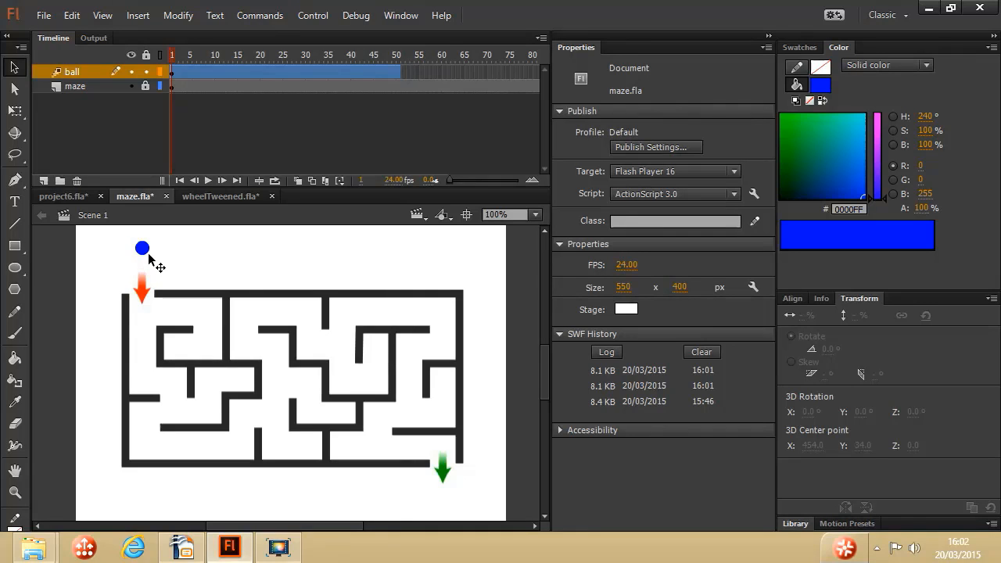
# Lock the ball layer and pencil a route on a new layer from the ball through the maze past the green arrow.
pyautogui.click(146, 72)
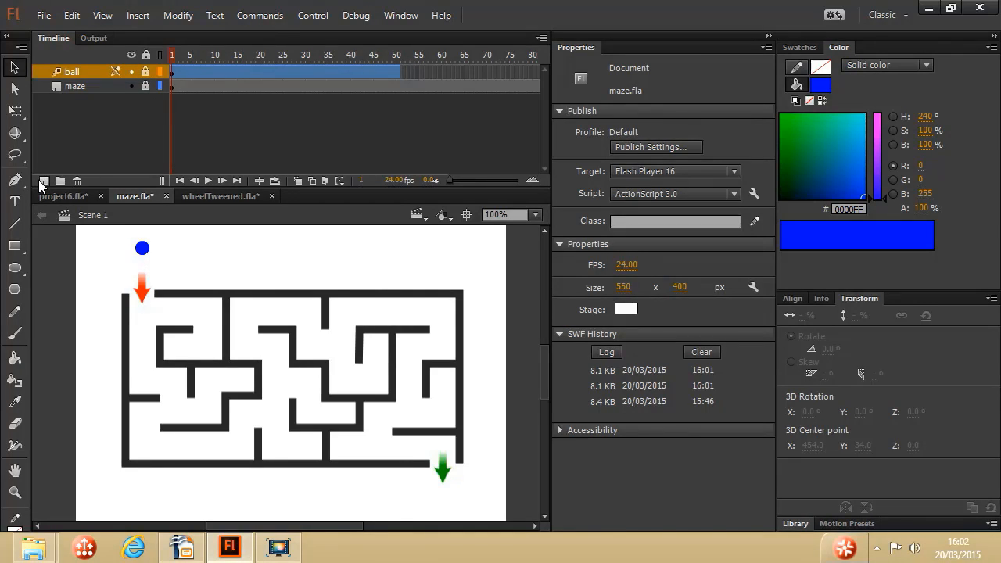
pyautogui.click(43, 181)
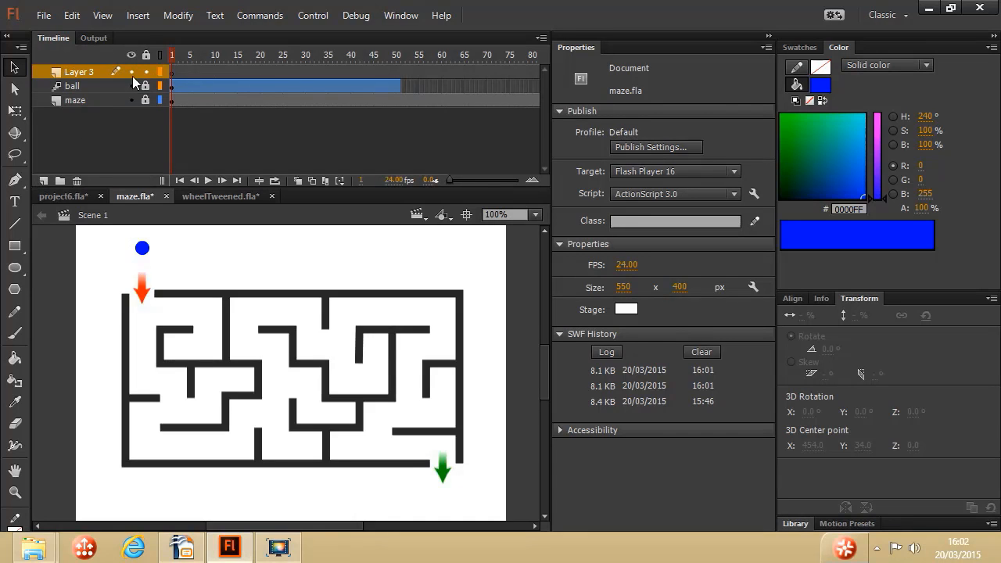
pyautogui.click(172, 72)
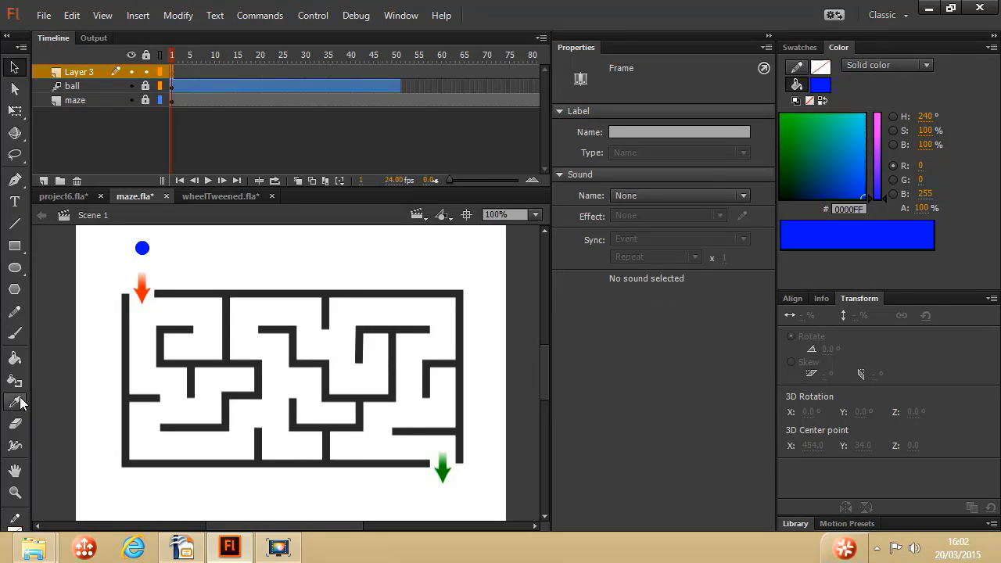
pyautogui.click(14, 311)
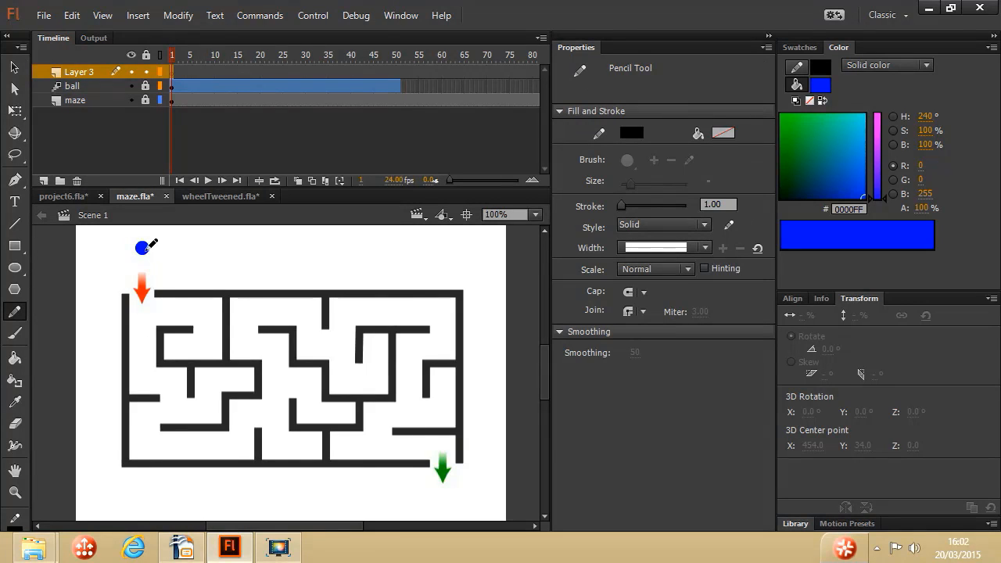
pyautogui.moveTo(142, 252)
pyautogui.mouseDown()
pyautogui.moveTo(142, 374)
pyautogui.moveTo(167, 378)
pyautogui.moveTo(174, 396)
pyautogui.moveTo(173, 419)
pyautogui.moveTo(144, 422)
pyautogui.moveTo(149, 443)
pyautogui.moveTo(241, 443)
pyautogui.moveTo(252, 403)
pyautogui.moveTo(274, 402)
pyautogui.moveTo(279, 356)
pyautogui.moveTo(244, 331)
pyautogui.moveTo(246, 316)
pyautogui.moveTo(308, 308)
pyautogui.moveTo(314, 339)
pyautogui.moveTo(335, 344)
pyautogui.moveTo(341, 323)
pyautogui.moveTo(364, 315)
pyautogui.moveTo(454, 314)
pyautogui.moveTo(446, 343)
pyautogui.moveTo(418, 342)
pyautogui.moveTo(409, 409)
pyautogui.moveTo(377, 410)
pyautogui.moveTo(373, 437)
pyautogui.moveTo(443, 443)
pyautogui.moveTo(444, 494)
pyautogui.mouseUp()
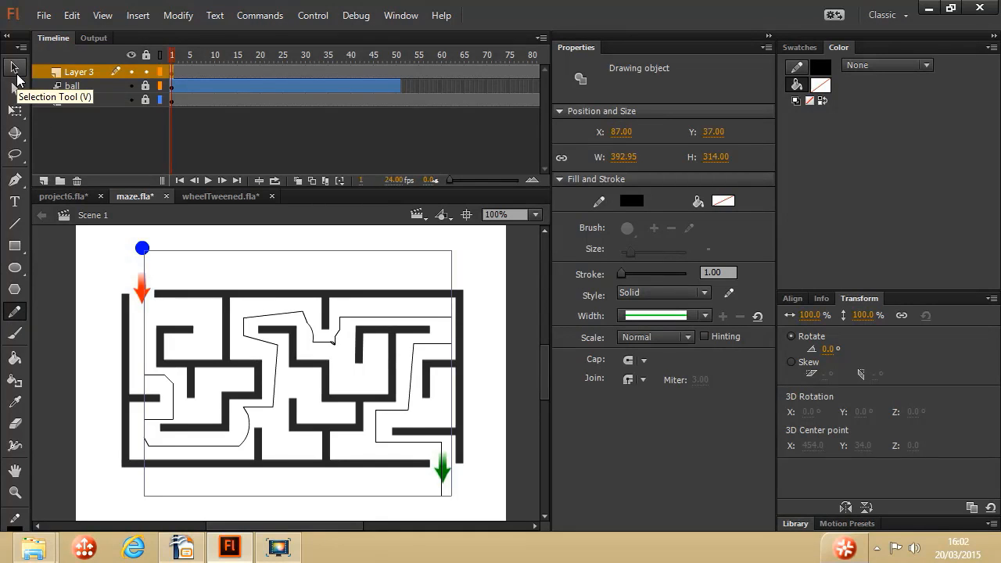
# Cut the pencil route from Layer 3 and paste it in place into the ball's unlocked motion tween as its path.
pyautogui.click(15, 68)
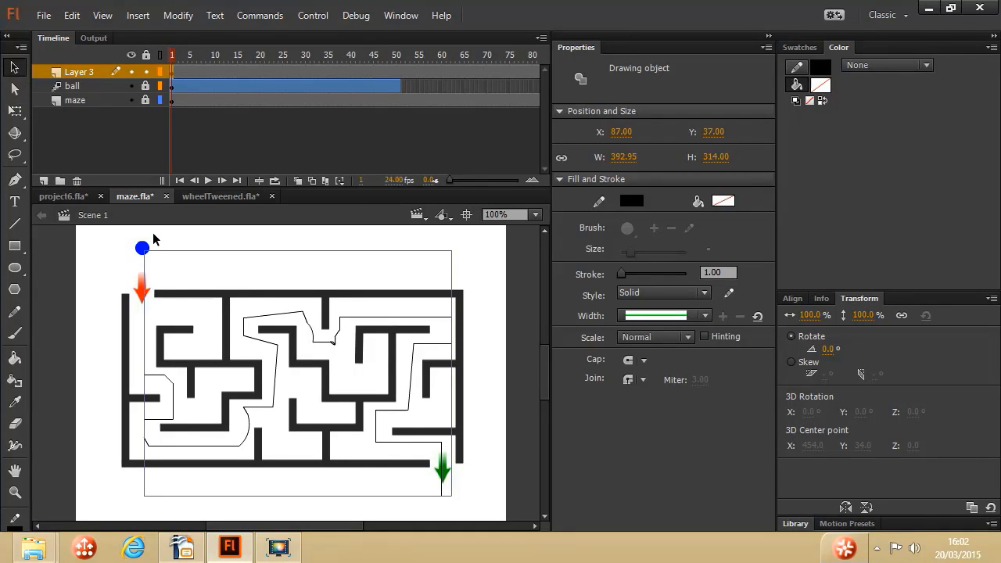
pyautogui.rightClick(275, 353)
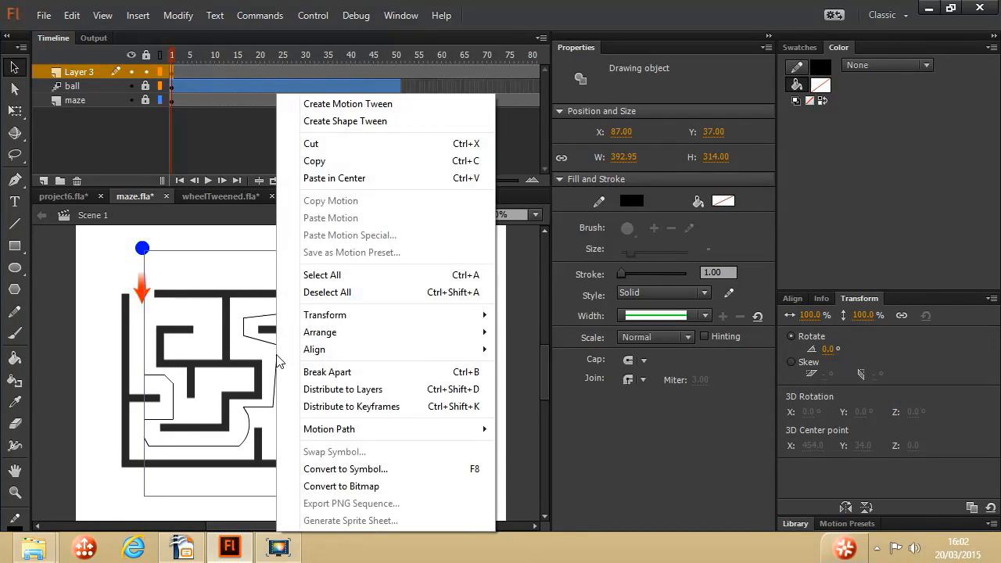
pyautogui.click(335, 142)
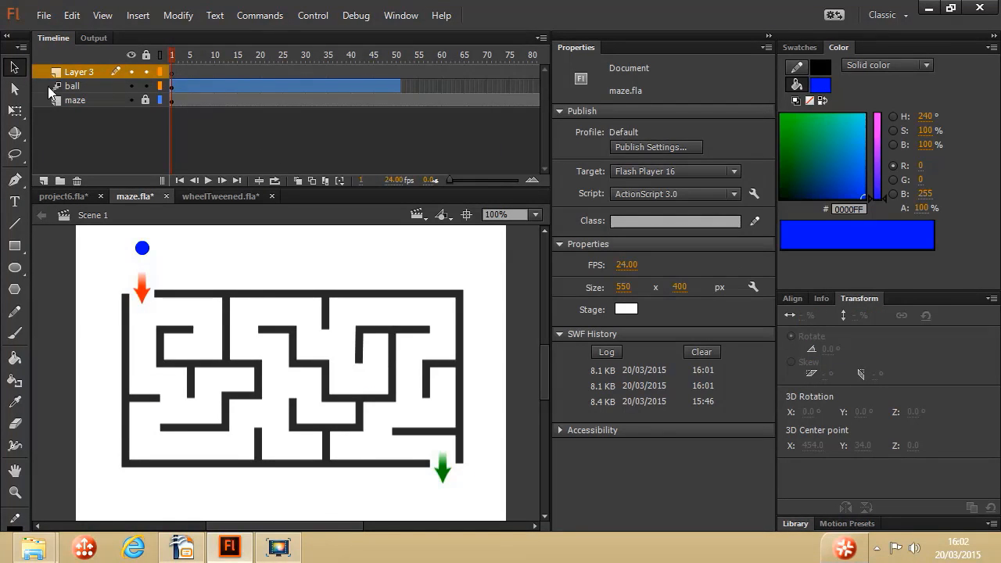
pyautogui.click(196, 86)
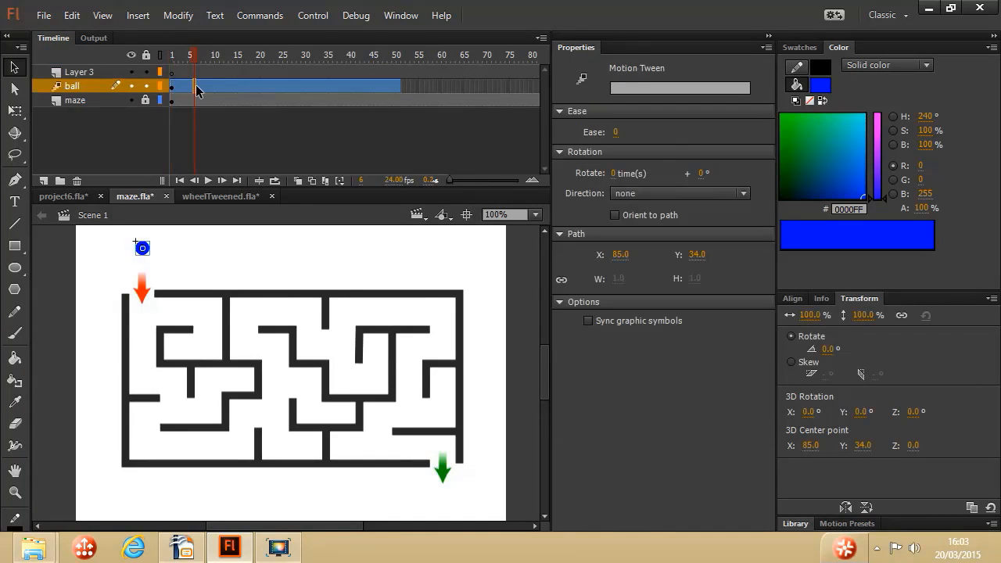
pyautogui.click(74, 17)
pyautogui.click(122, 125)
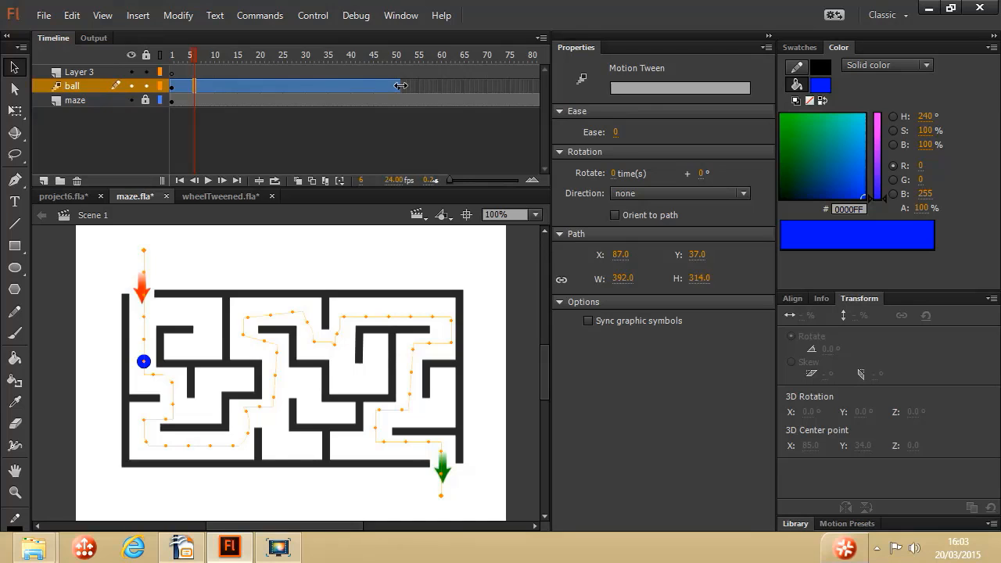
# Extend the ball's motion tween to frame 121 and scrub back to frame 1 to check the movement.
pyautogui.moveTo(400, 86); pyautogui.dragTo(514, 80)
pyautogui.click(511, 86)
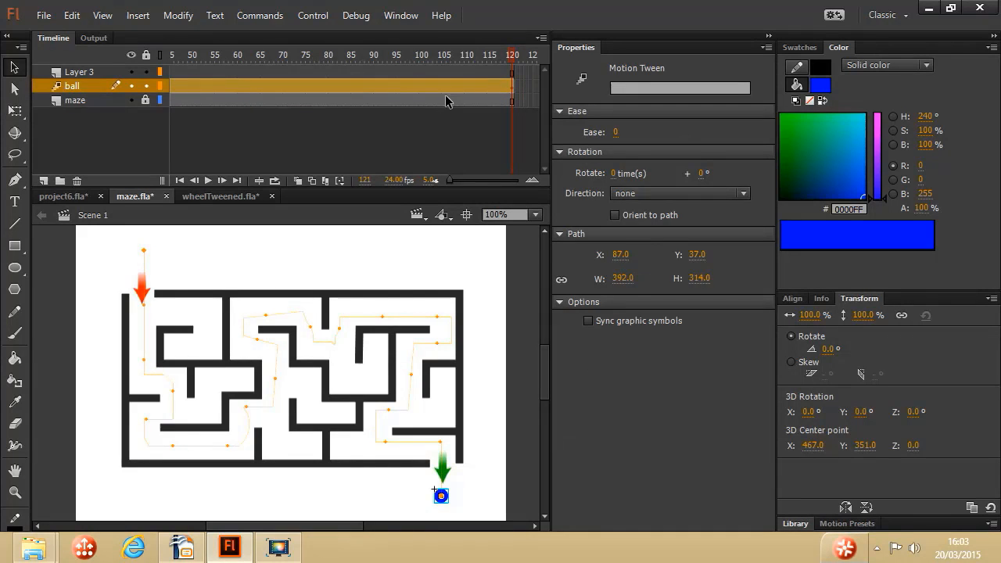
pyautogui.click(459, 99)
pyautogui.click(459, 88)
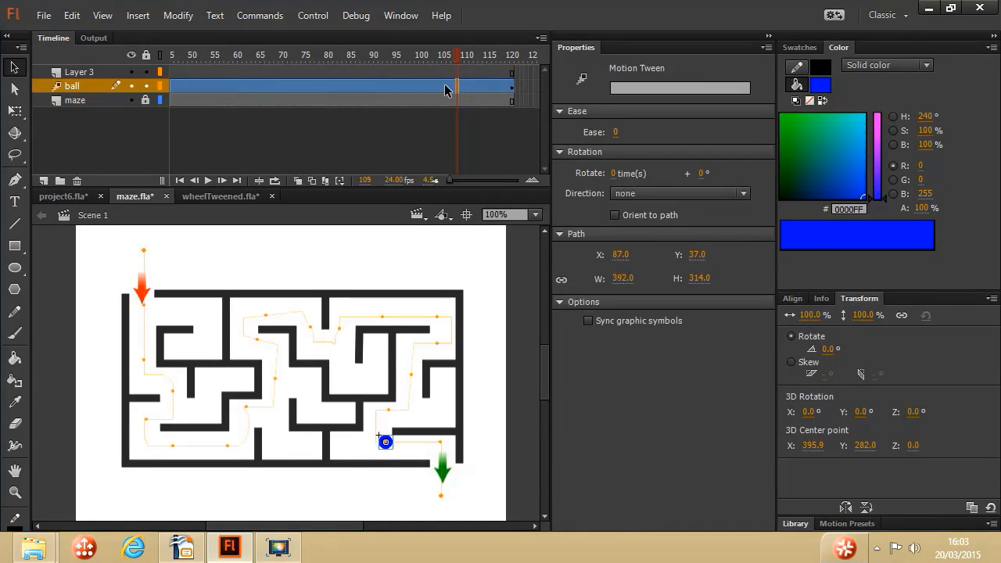
pyautogui.moveTo(368, 99); pyautogui.dragTo(145, 91)
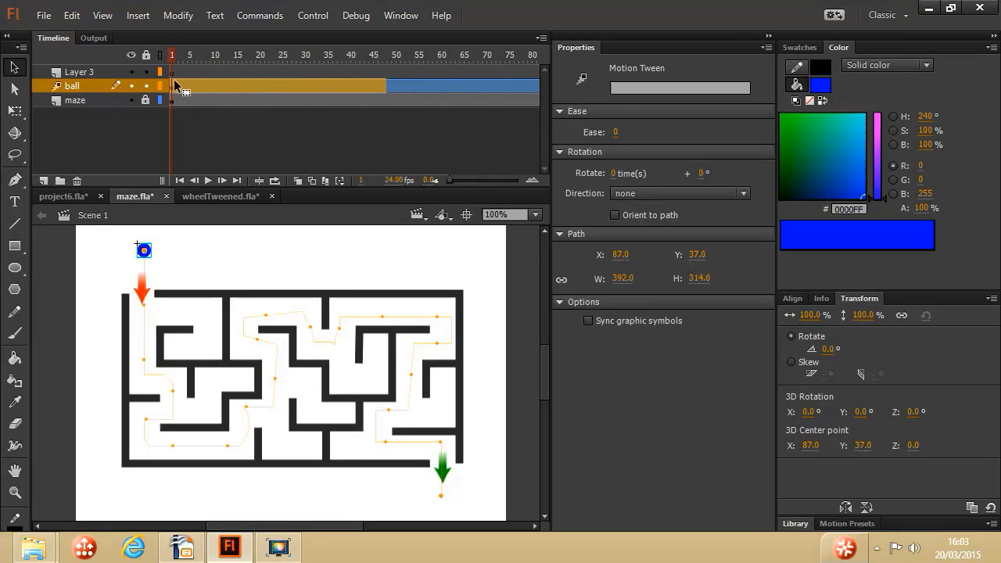
# Delete the emptied Layer 3 and test the movie to preview the ball travelling through the maze.
pyautogui.click(100, 71)
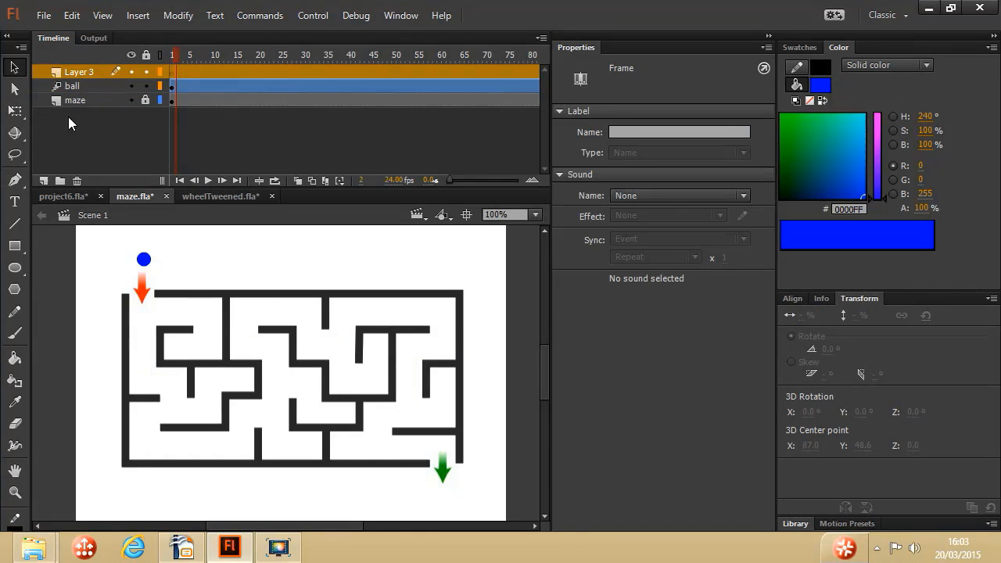
pyautogui.click(78, 180)
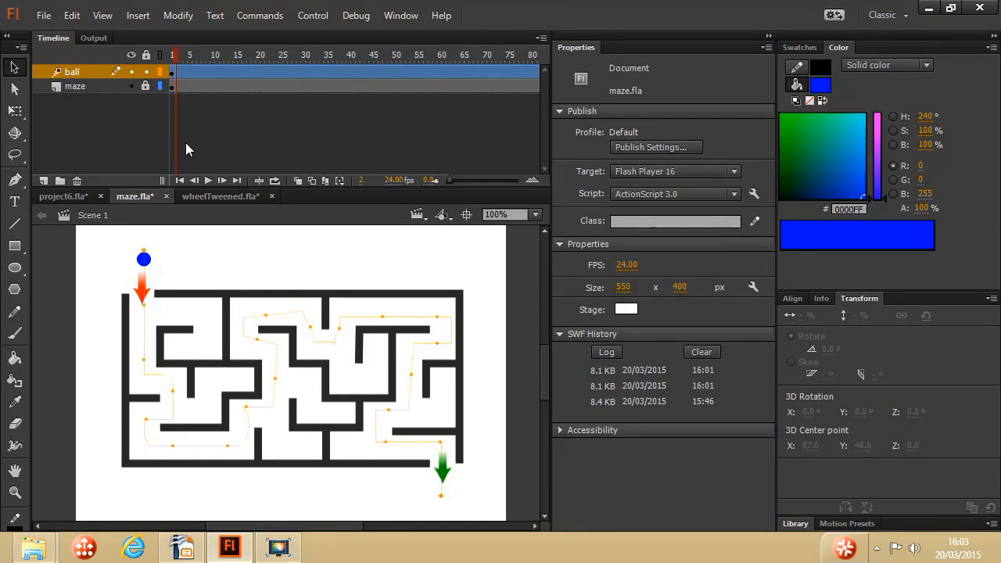
pyautogui.click(321, 16)
pyautogui.click(348, 130)
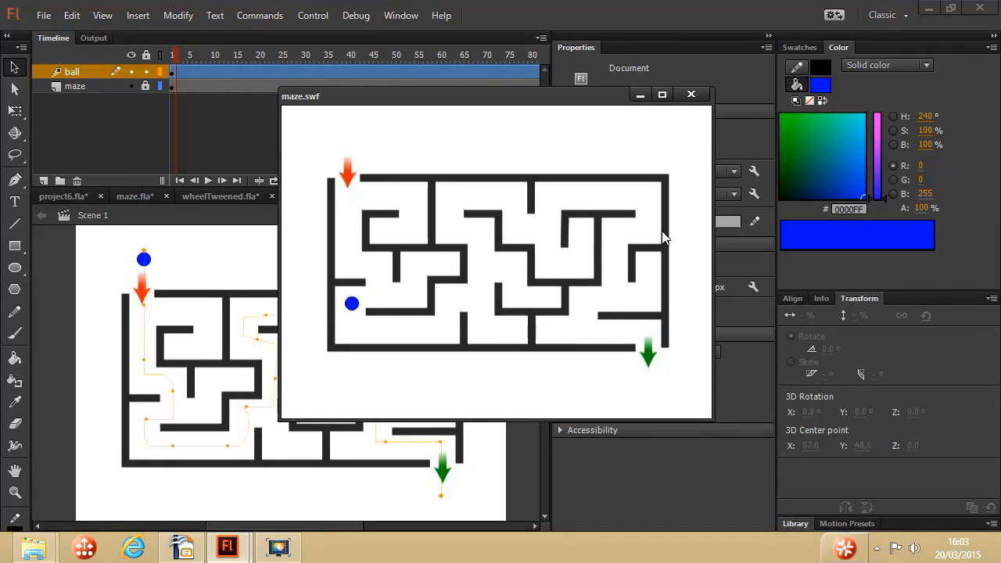
pyautogui.click(691, 94)
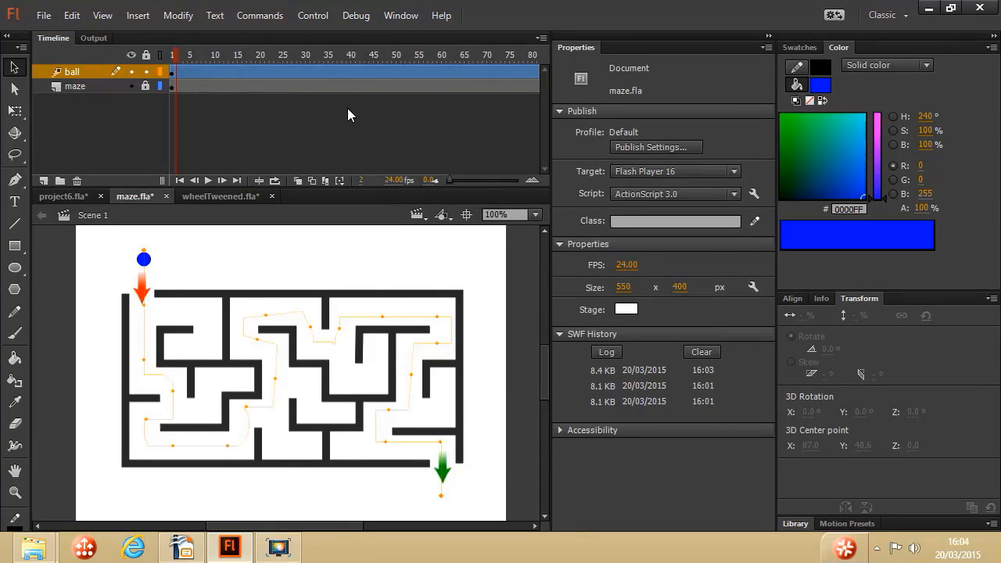
# Set the ball motion tween's ease to 100 out and test the movie to preview the easing.
pyautogui.click(339, 72)
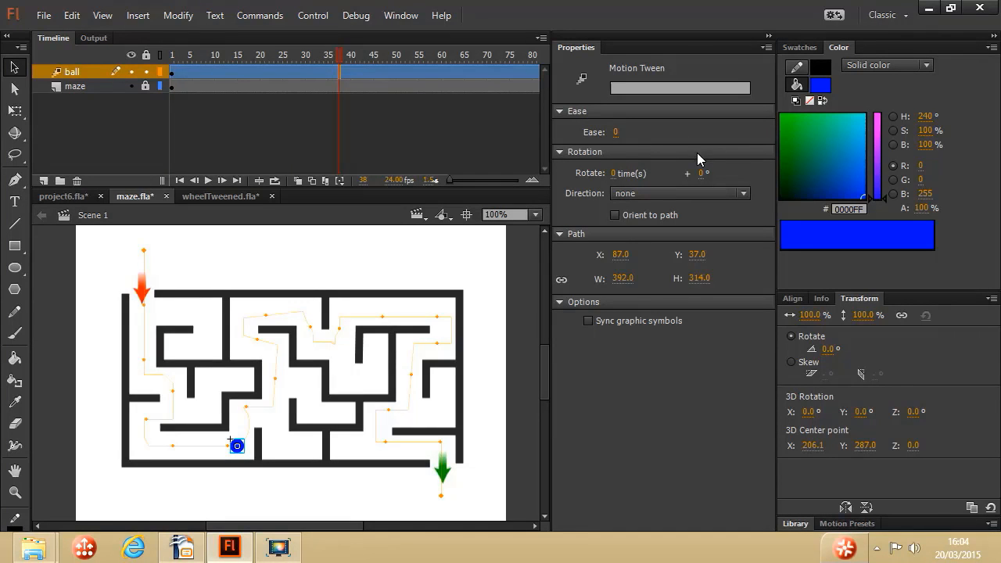
pyautogui.moveTo(618, 132); pyautogui.dragTo(723, 130)
pyautogui.click(312, 15)
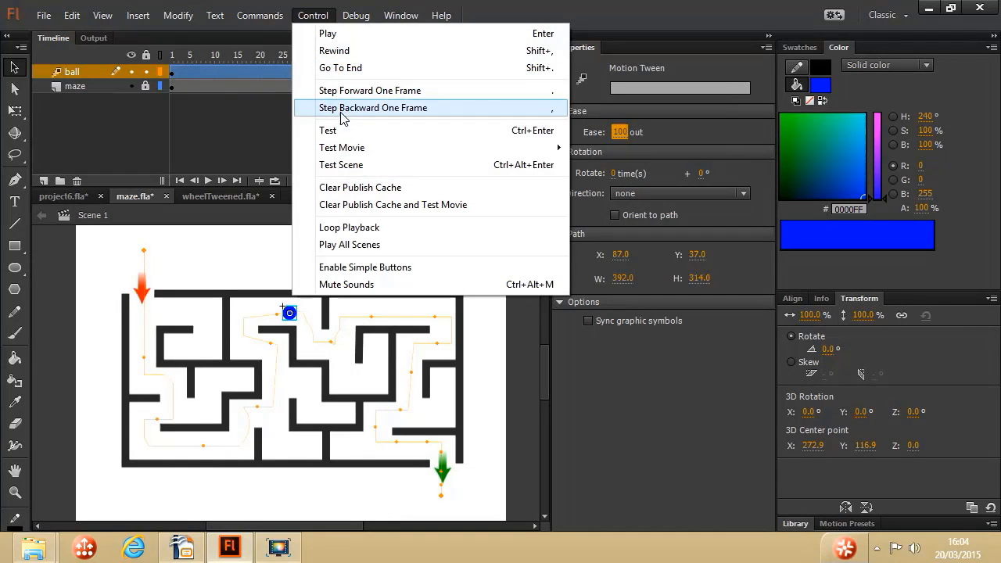
pyautogui.click(329, 131)
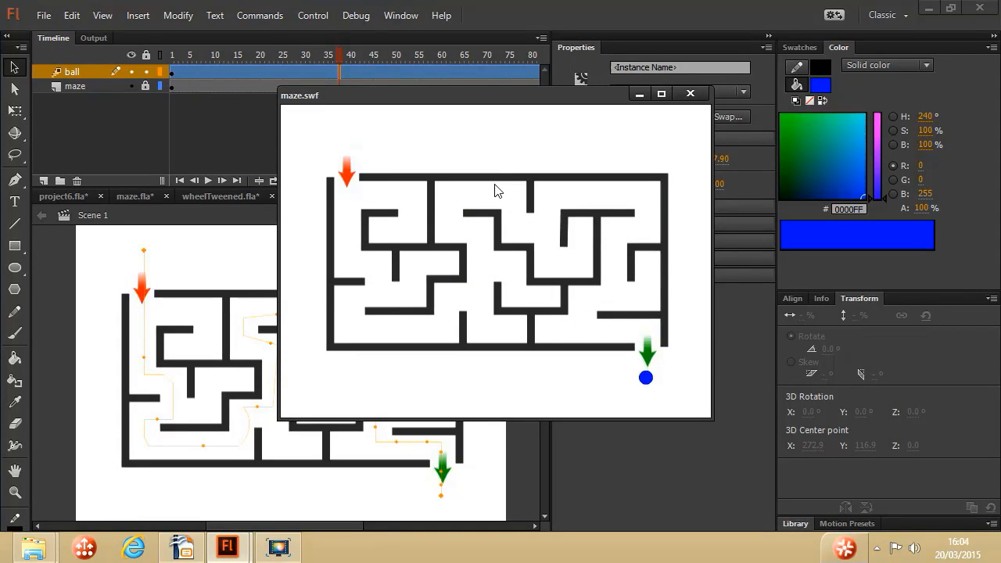
pyautogui.click(691, 93)
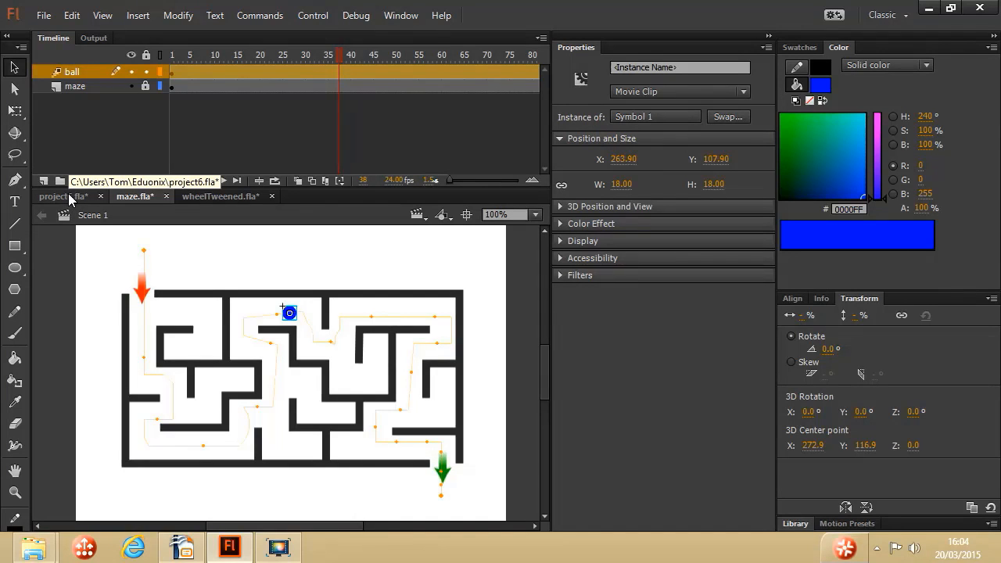
# Review the shape tween's keyframes at frames 1 and 40 and its frame options in project6.fla, and return to maze.fla.
pyautogui.click(69, 197)
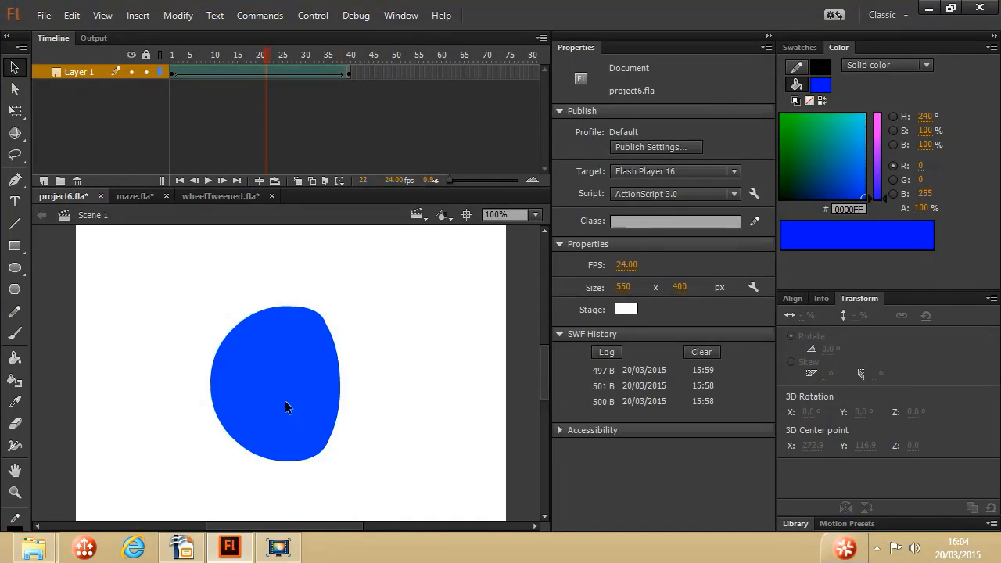
pyautogui.click(173, 72)
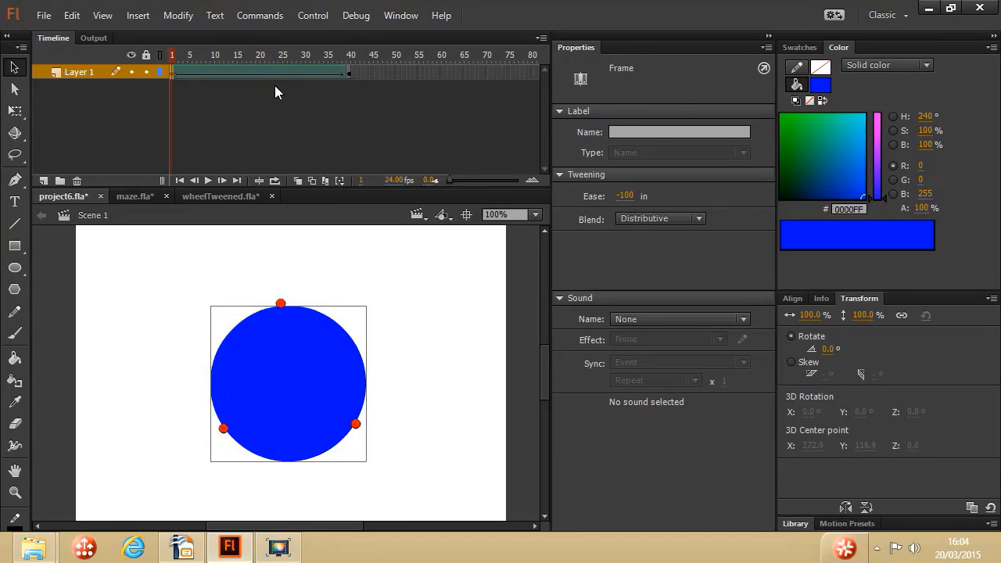
pyautogui.click(350, 75)
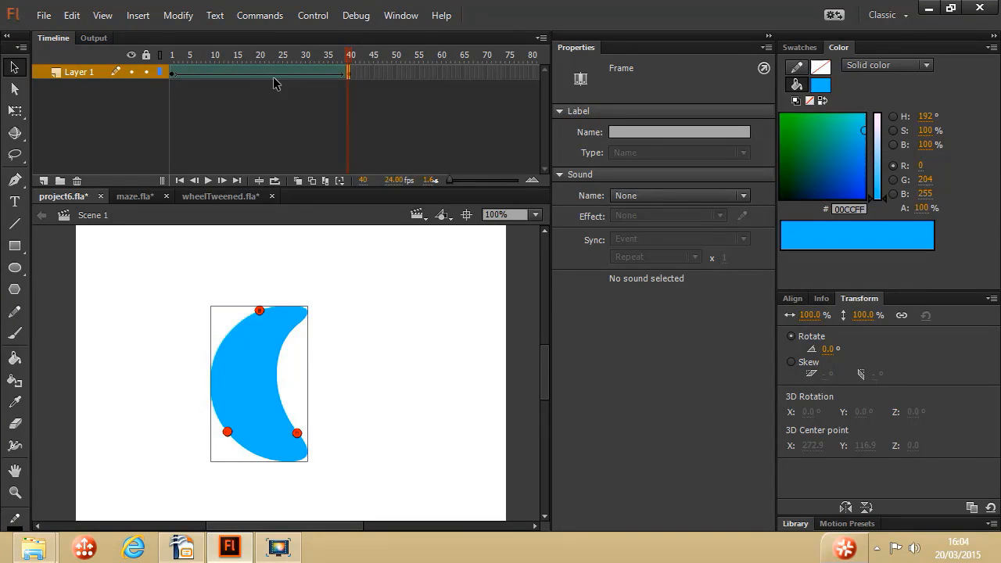
pyautogui.rightClick(248, 79)
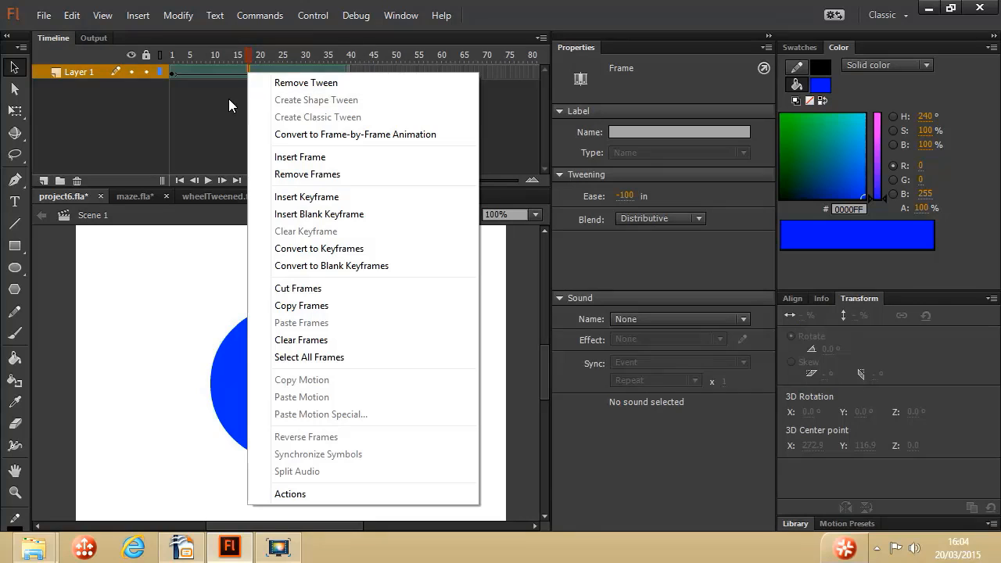
pyautogui.click(202, 99)
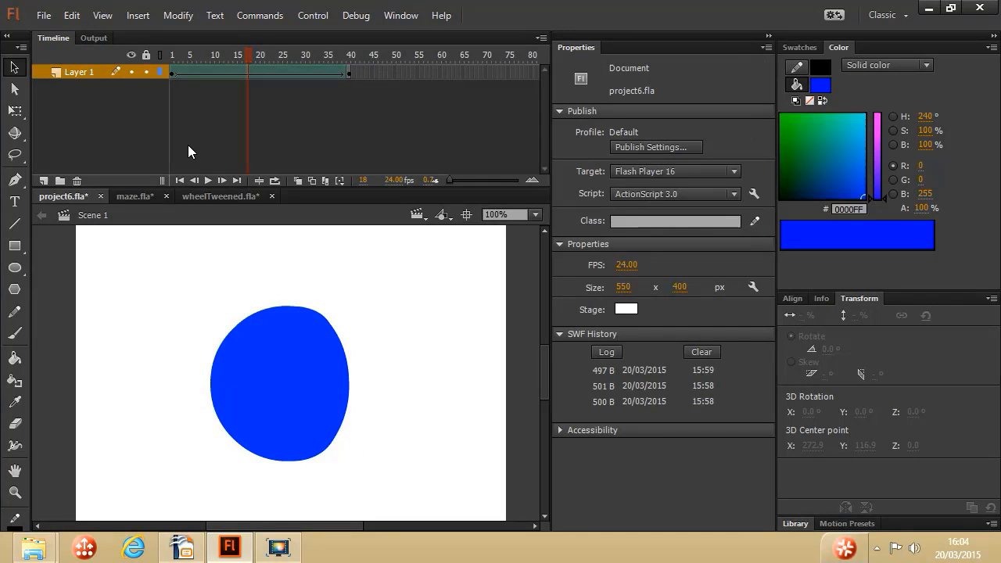
pyautogui.click(138, 199)
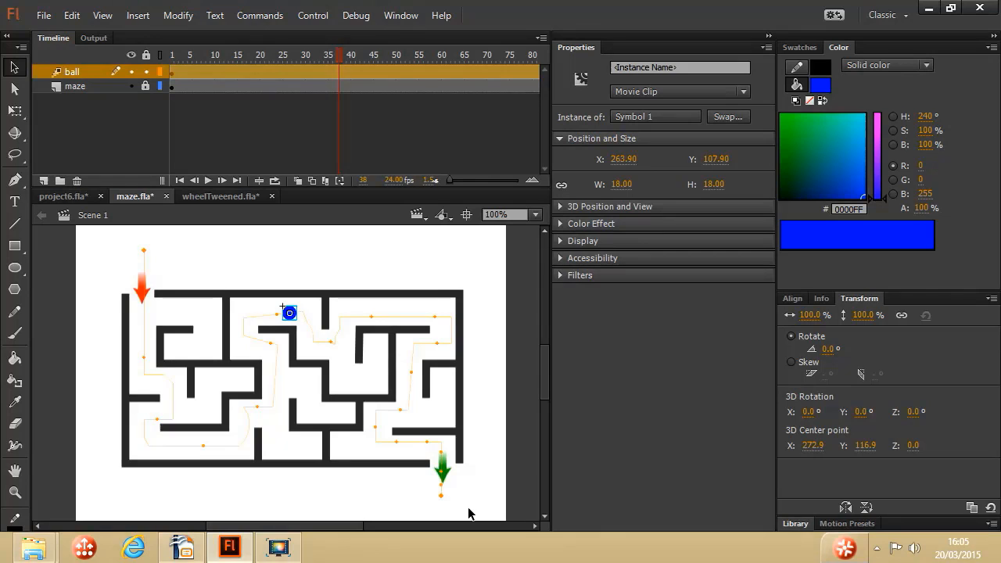
# Test the wheelTweened.fla movie to watch the wheel animation, and close the preview.
pyautogui.click(221, 196)
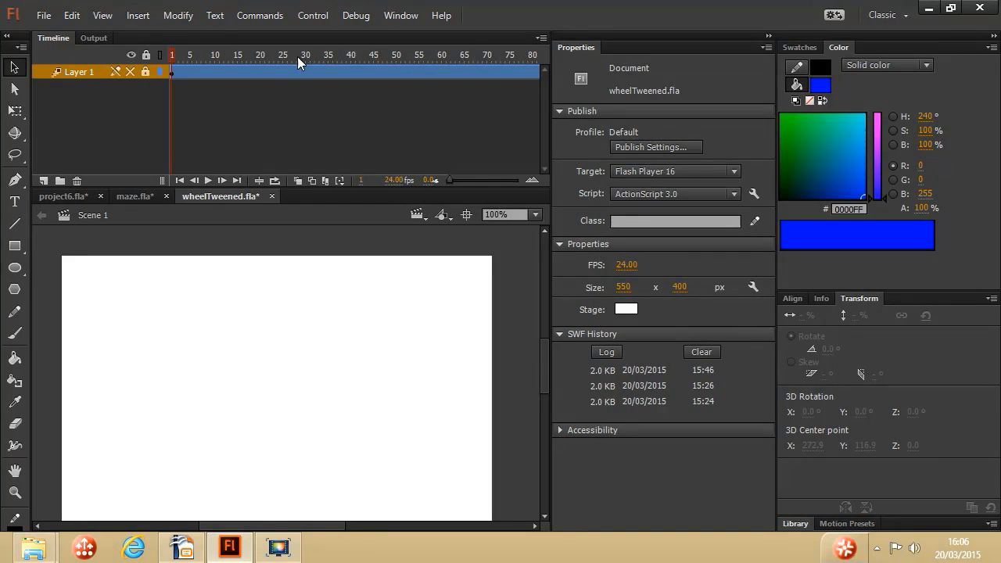
pyautogui.click(311, 20)
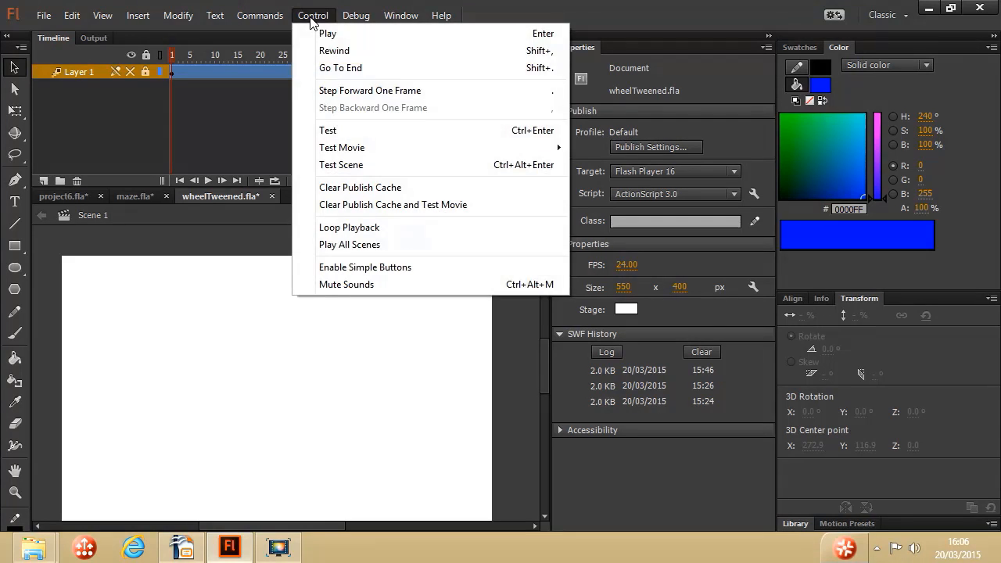
pyautogui.click(344, 131)
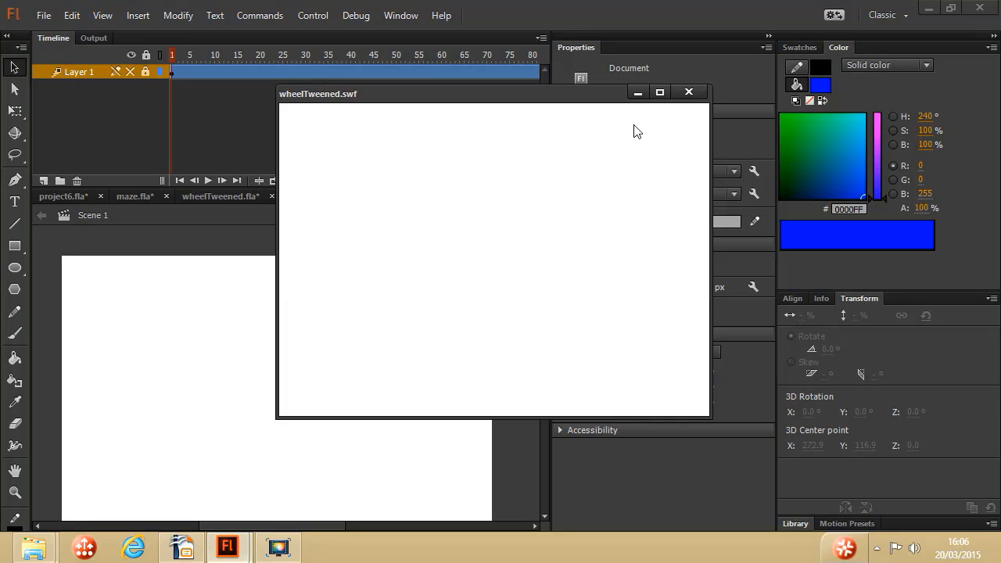
pyautogui.click(689, 92)
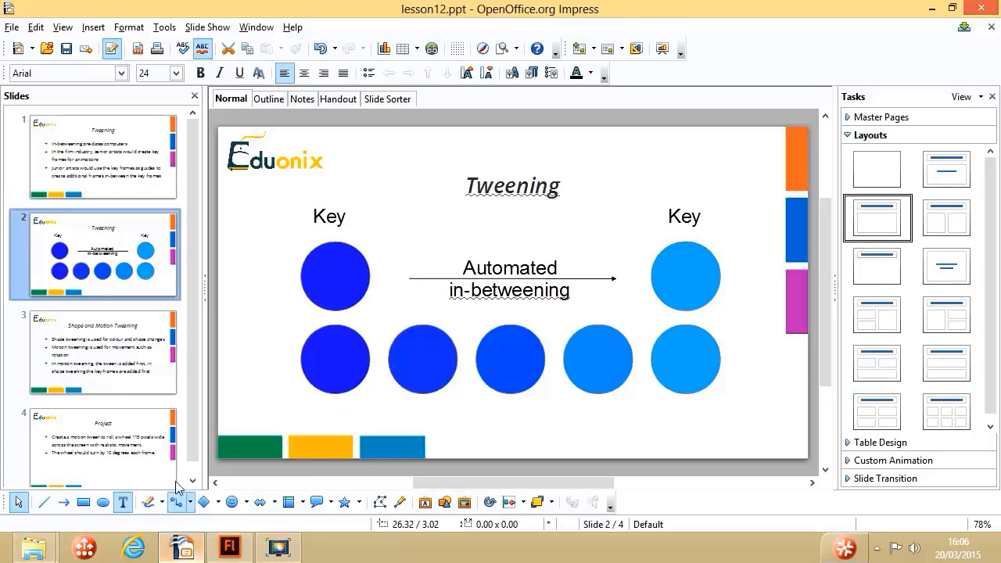
# In the lesson12.ppt presentation in OpenOffice Impress, show the Project slide as a slide show.
pyautogui.click(121, 485)
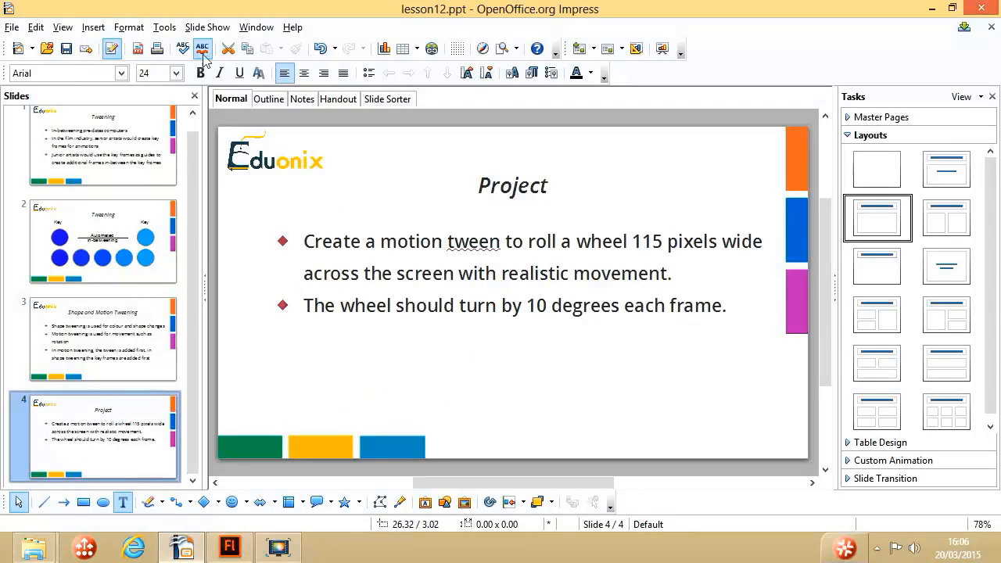
pyautogui.click(208, 27)
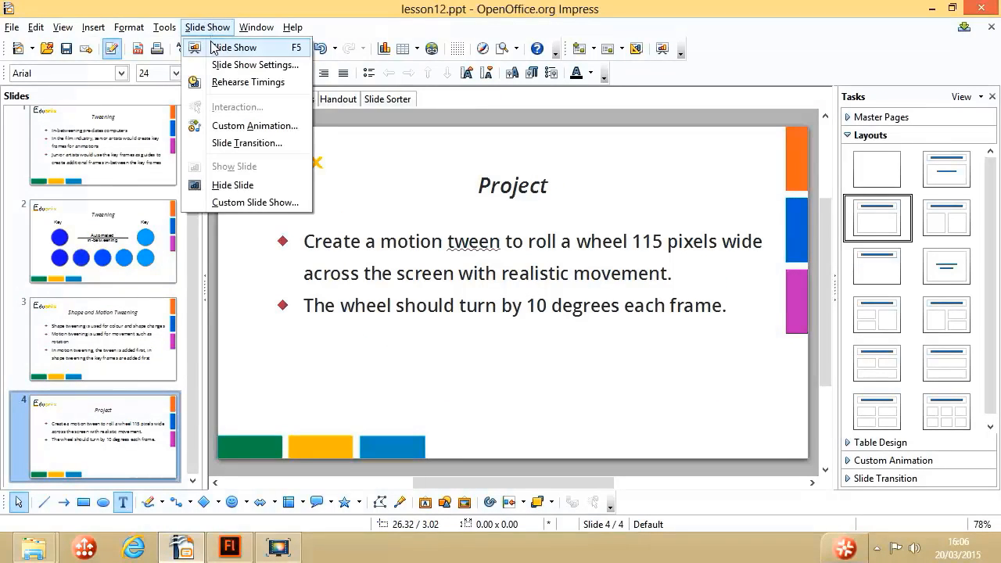
pyautogui.click(212, 43)
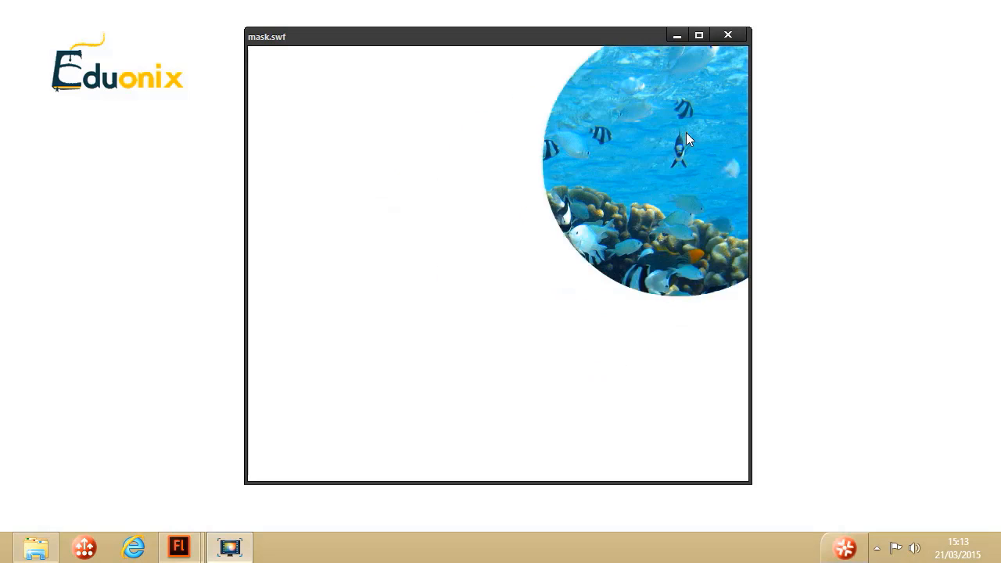
# Close the mask.swf movie preview.
pyautogui.click(727, 30)
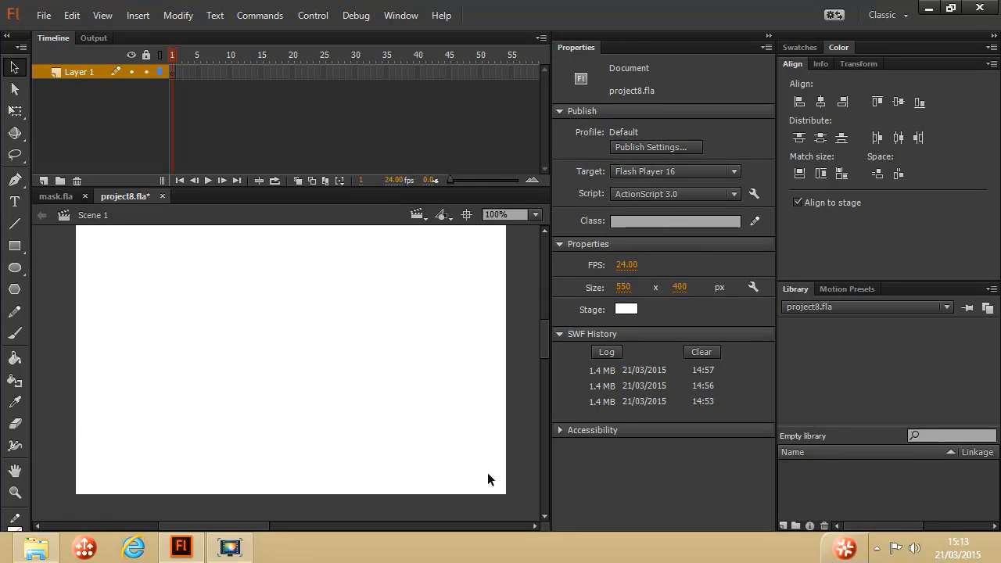
# Import the Orange-lined_Triggerfish3 JPEG image onto the stage of project8.fla.
pyautogui.click(45, 15)
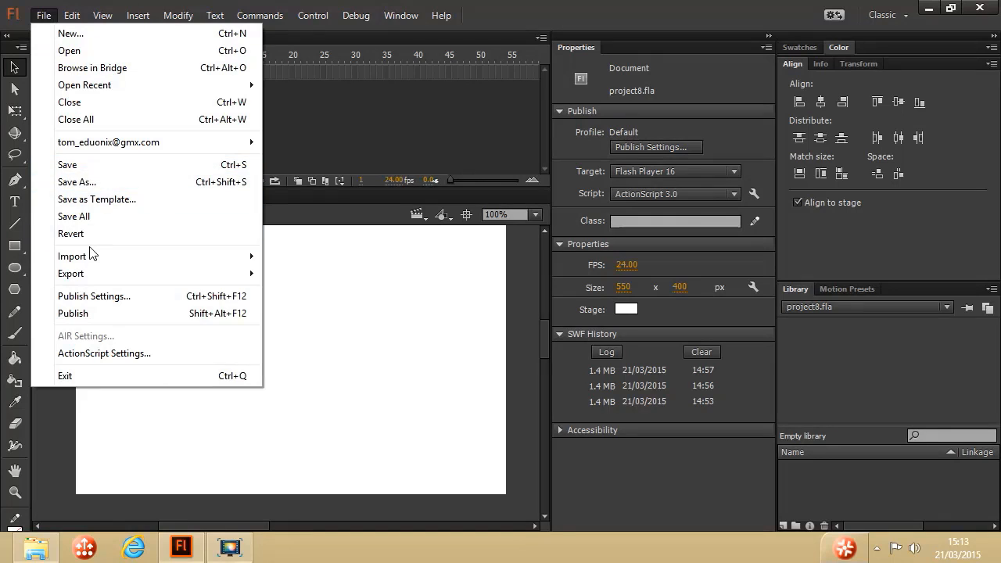
pyautogui.moveTo(129, 260)
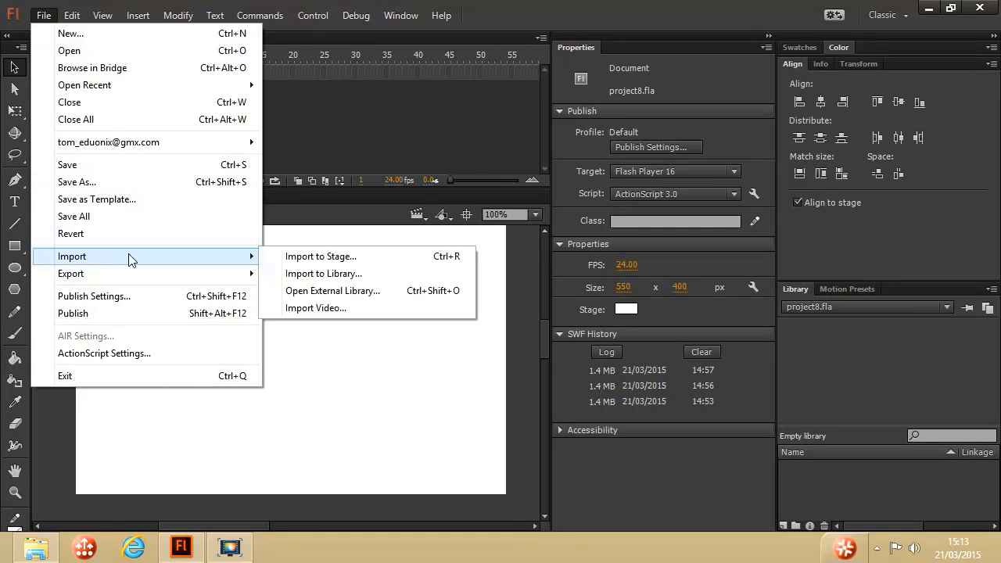
pyautogui.click(336, 256)
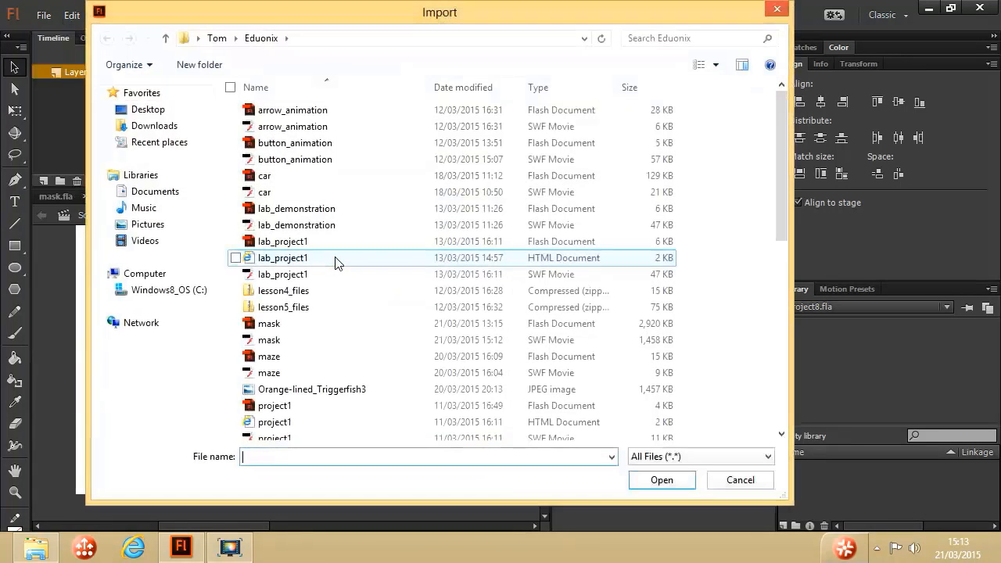
pyautogui.click(325, 391)
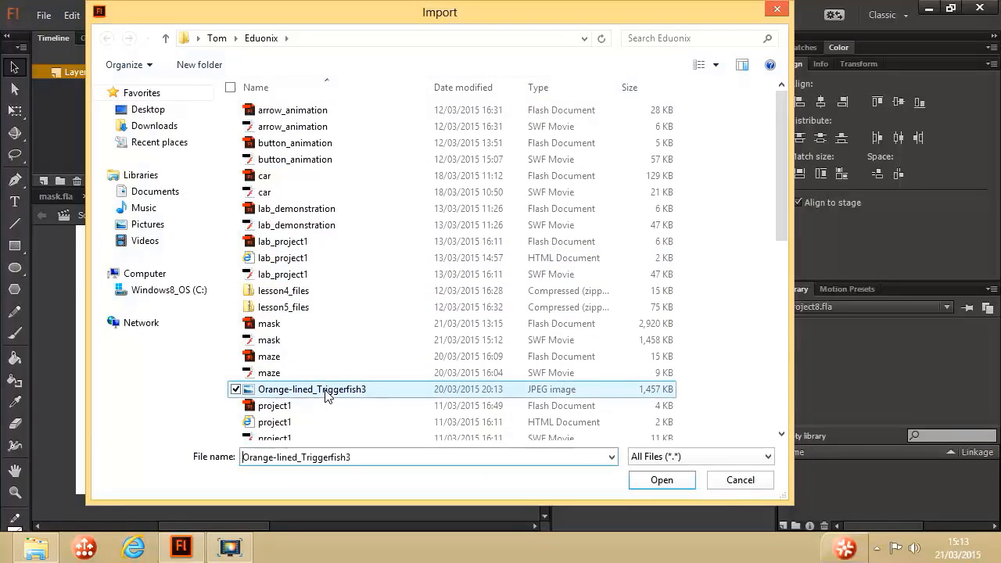
pyautogui.click(661, 480)
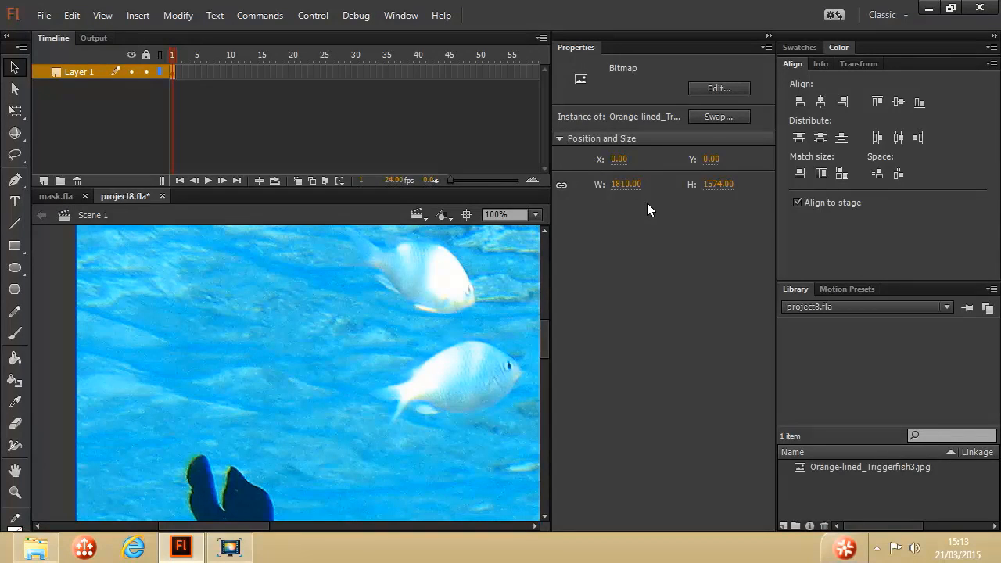
# Resize the imported fish image proportionally to a width of 640 px.
pyautogui.click(627, 184)
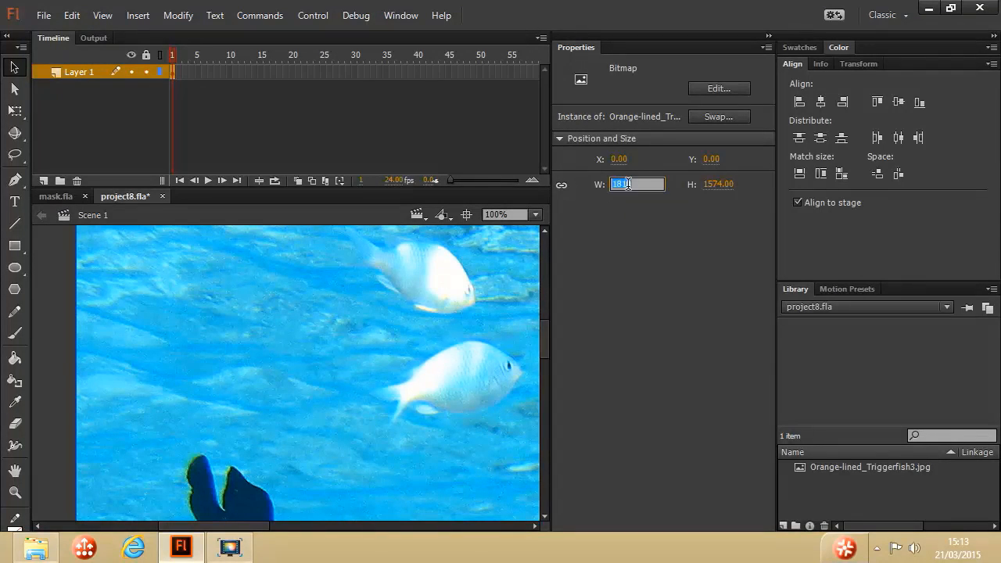
pyautogui.write('640')
pyautogui.press('Return')
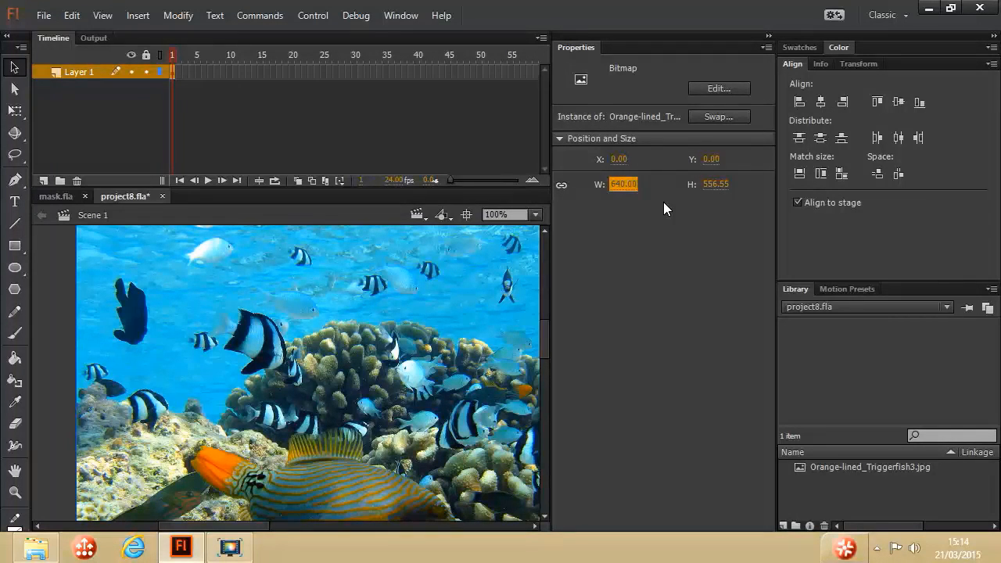
# Move the image aside to uncover the stage and set the stage size to 640 × 557 px.
pyautogui.moveTo(299, 305); pyautogui.dragTo(369, 402)
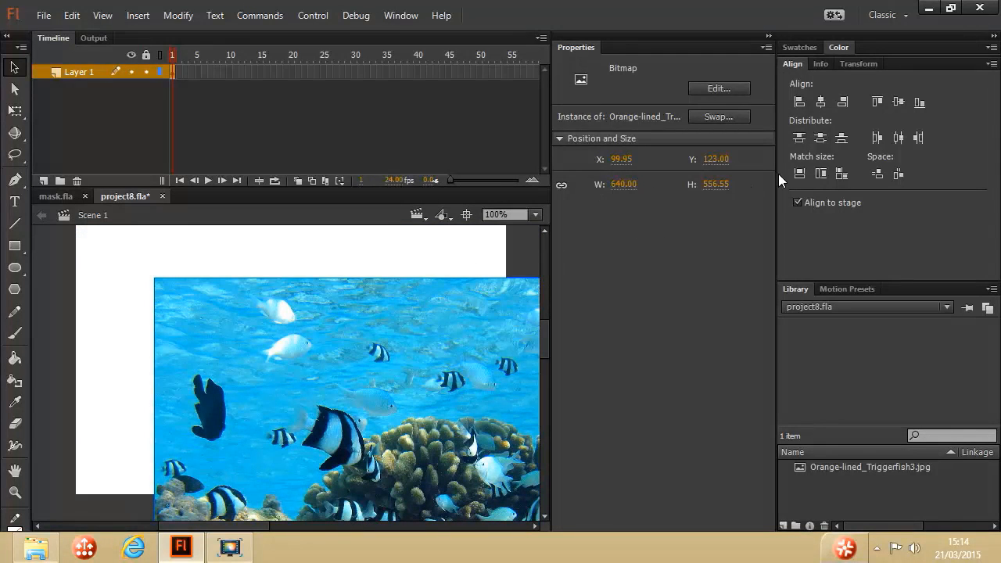
pyautogui.click(187, 246)
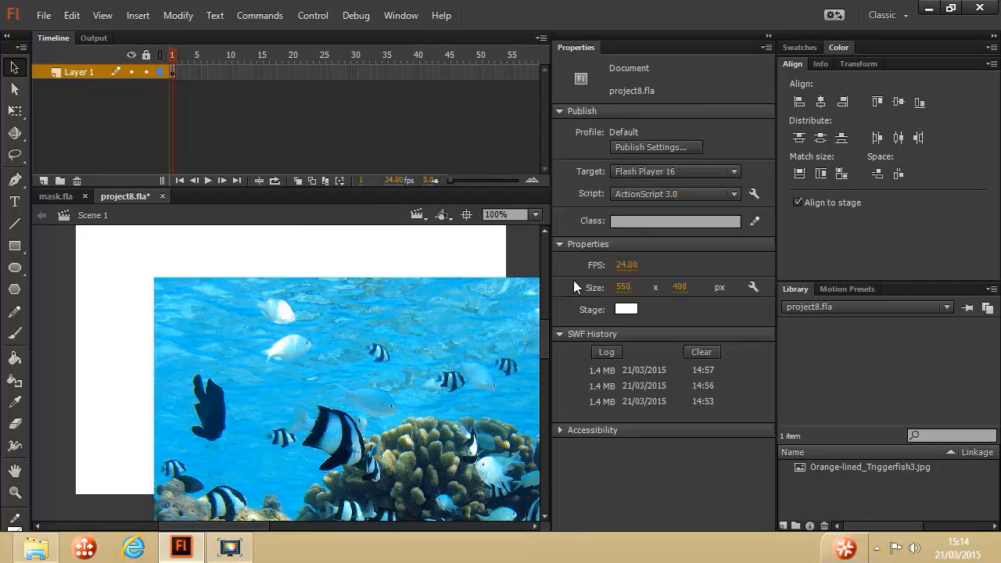
pyautogui.click(625, 287)
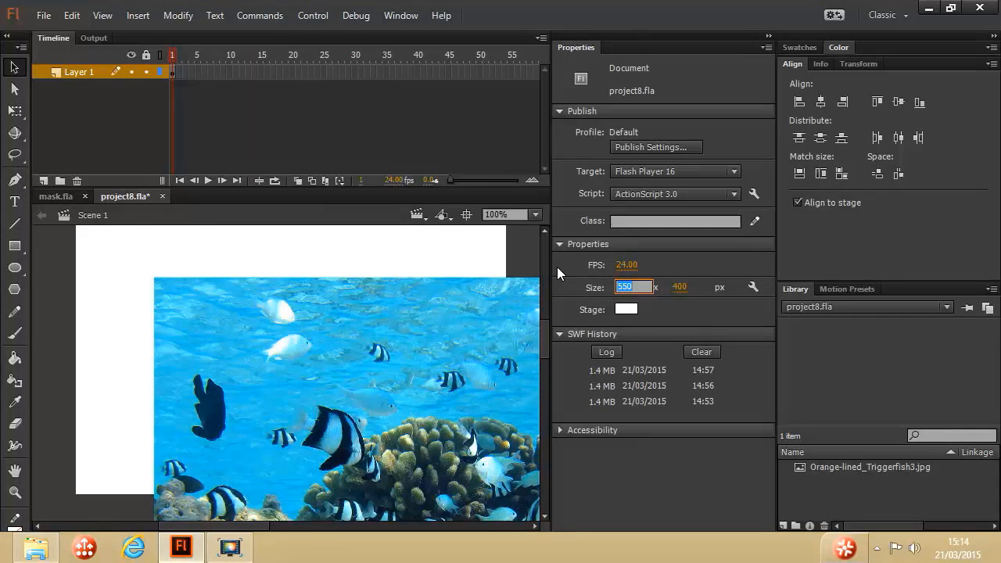
pyautogui.write('640')
pyautogui.click(684, 287)
pyautogui.write('55')
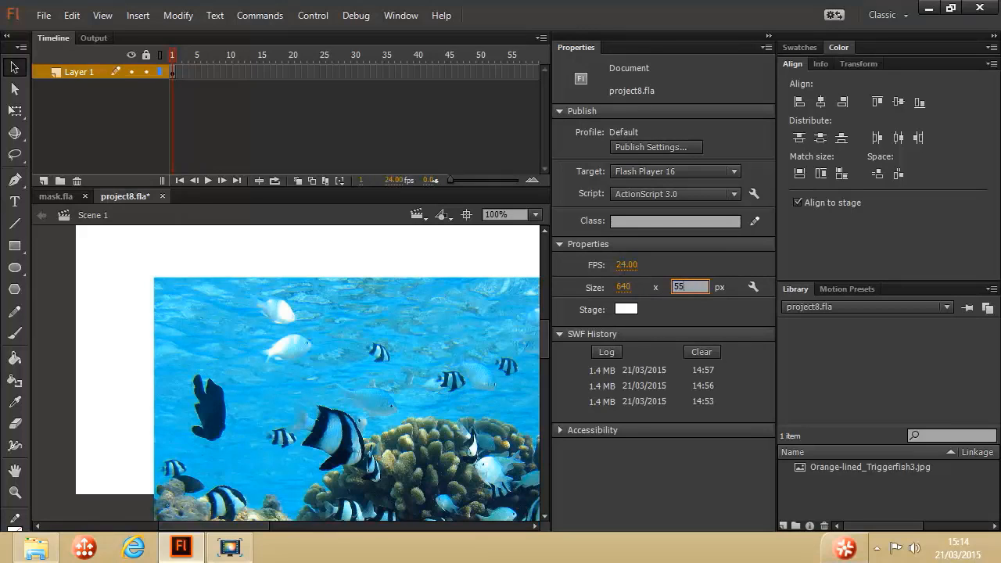
pyautogui.write('6.5')
pyautogui.press('Return')
# Position the fish image at X 0 and Y 0 so it aligns with the stage origin.
pyautogui.click(400, 361)
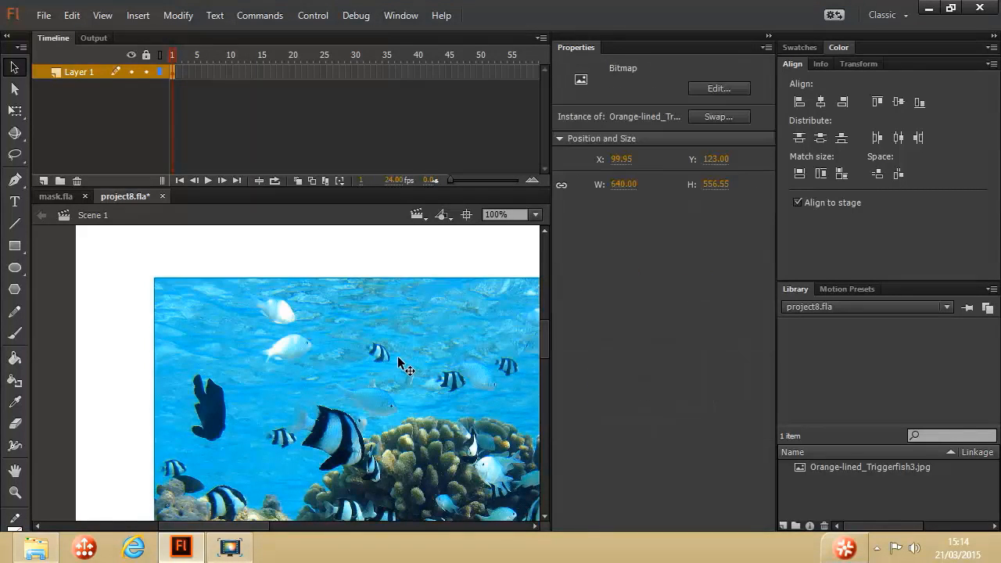
pyautogui.click(627, 159)
pyautogui.write('0')
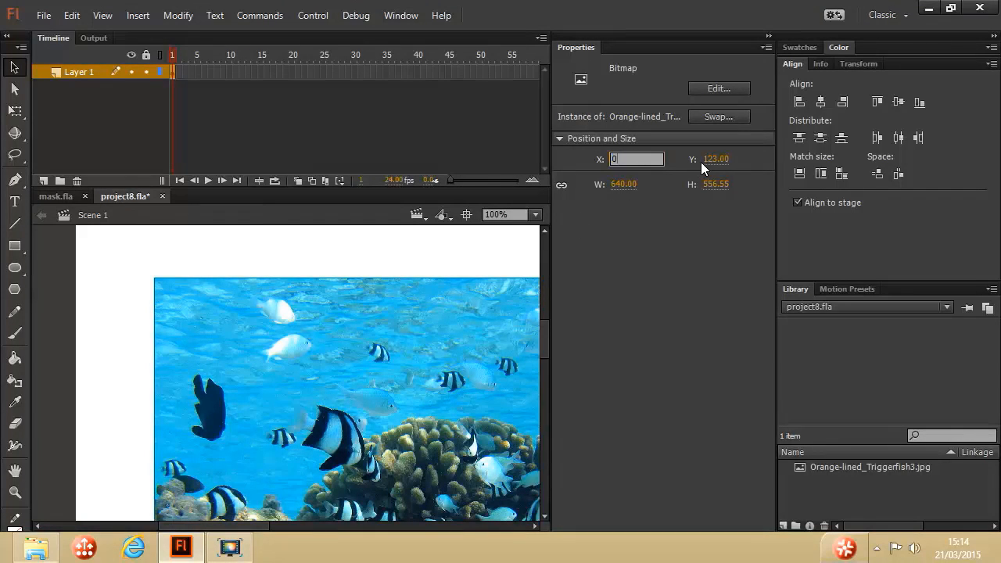
pyautogui.press('Return')
pyautogui.click(706, 159)
pyautogui.write('0')
pyautogui.press('Return')
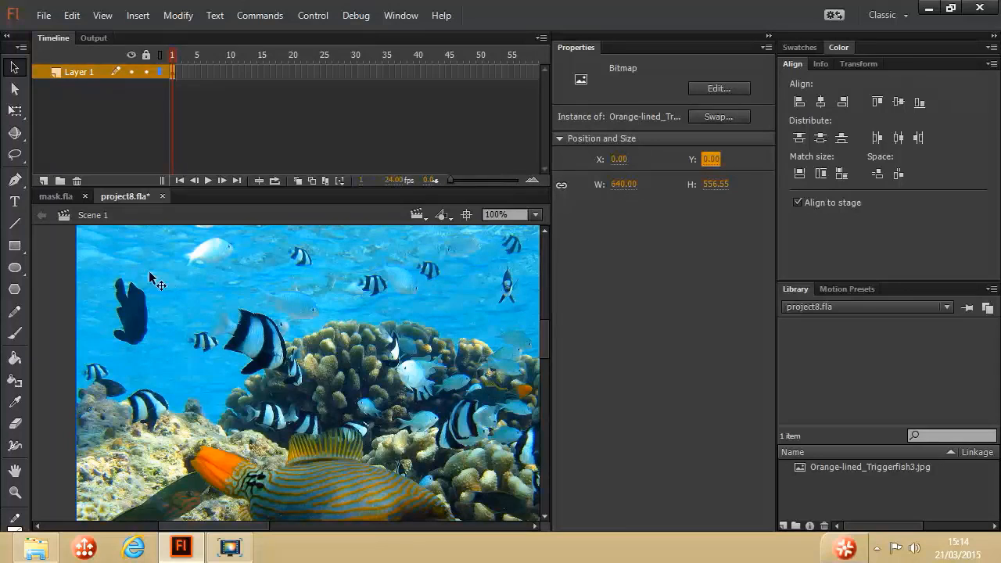
# Rename the image layer to background and add a layer named mask above it.
pyautogui.doubleClick(79, 70)
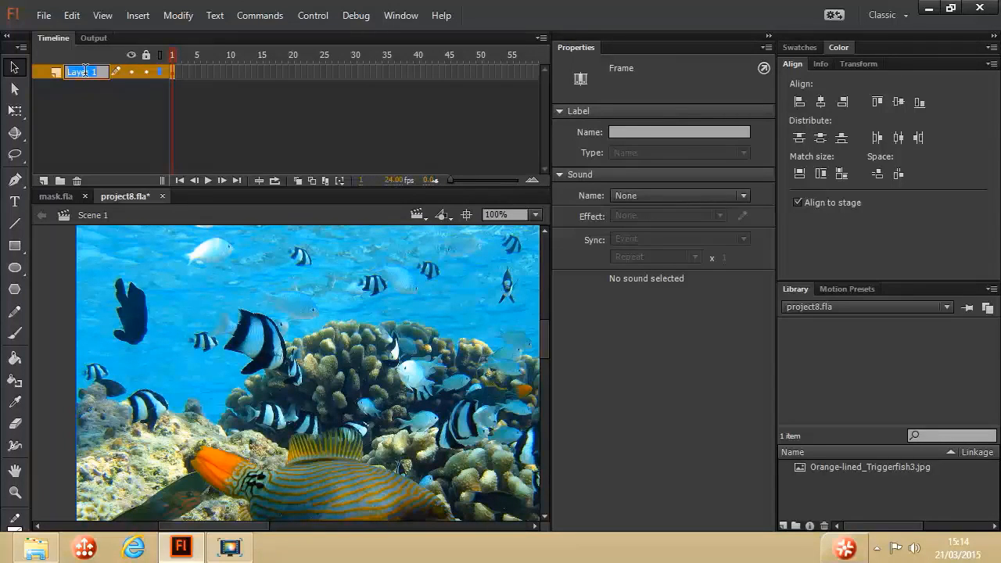
pyautogui.write('back')
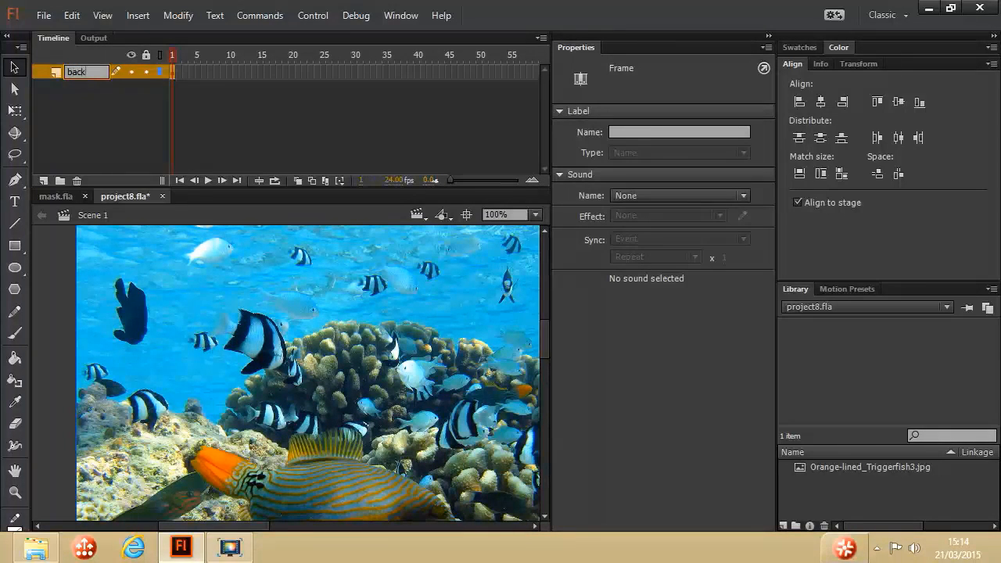
pyautogui.write('ground')
pyautogui.click(43, 180)
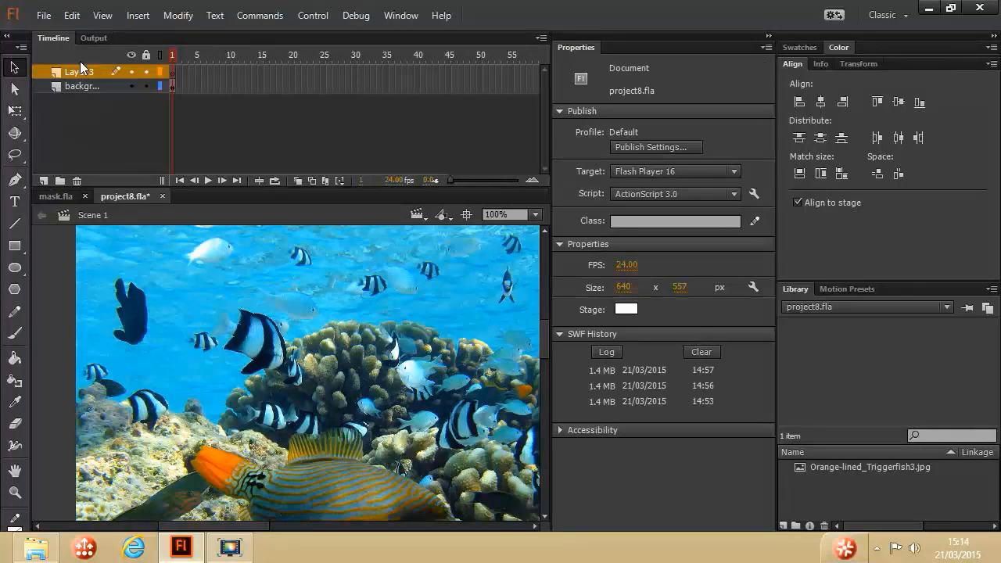
pyautogui.doubleClick(77, 67)
pyautogui.write('mask')
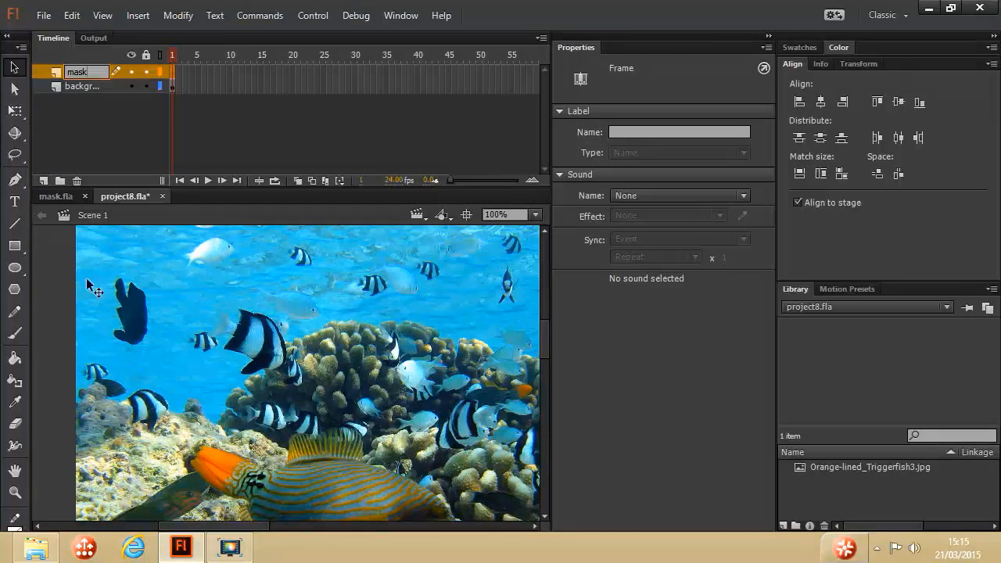
# Draw a purple circle about 272 px across over the reef on the mask layer, and test the movie.
pyautogui.click(14, 269)
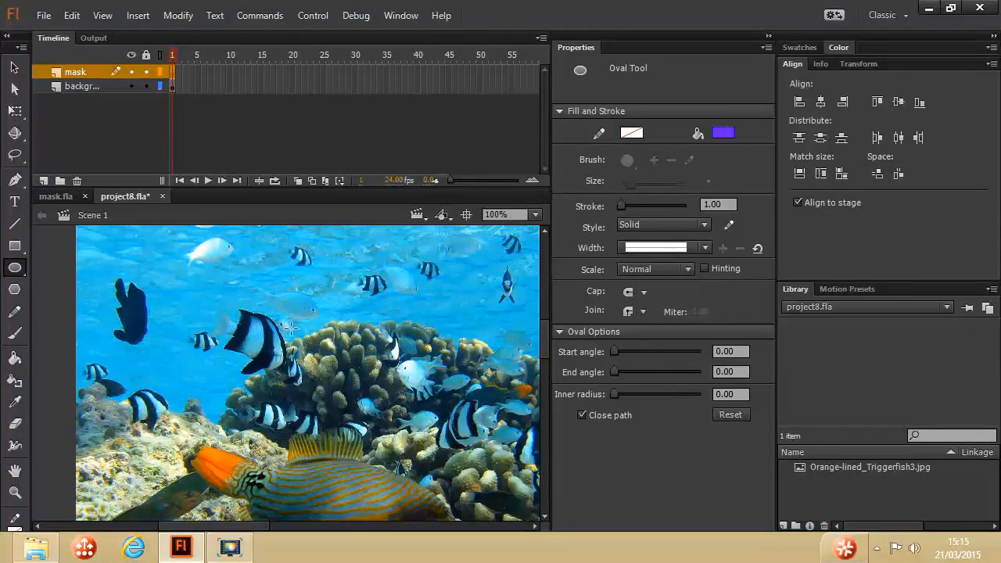
pyautogui.moveTo(249, 277)
pyautogui.mouseDown()
pyautogui.moveTo(446, 457)
pyautogui.moveTo(462, 488)
pyautogui.mouseUp()
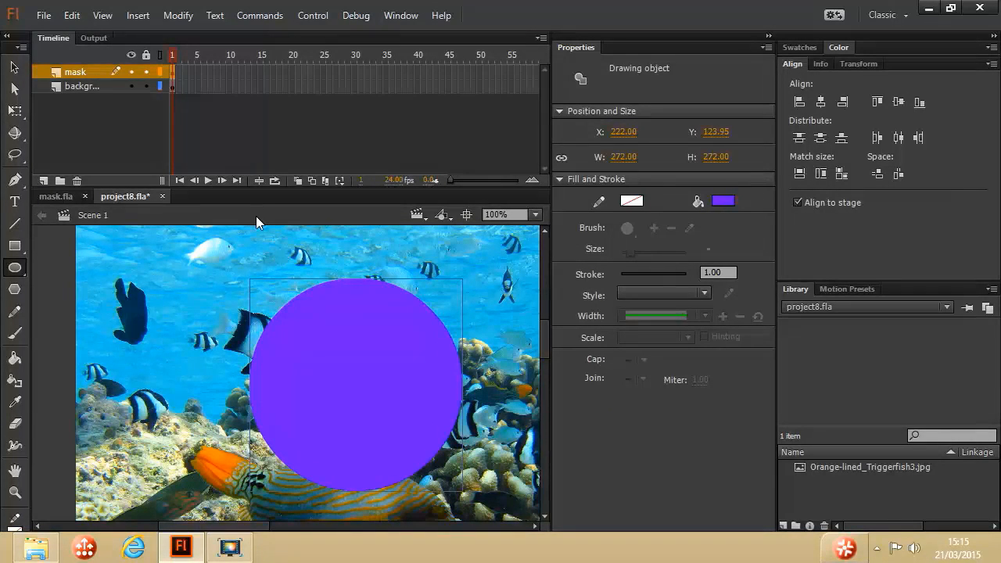
pyautogui.click(314, 16)
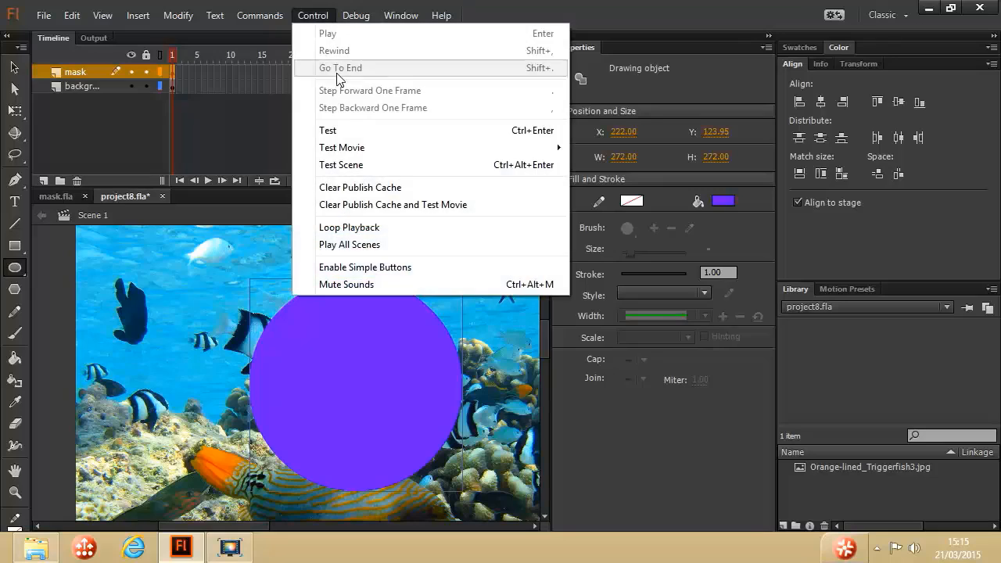
pyautogui.click(346, 134)
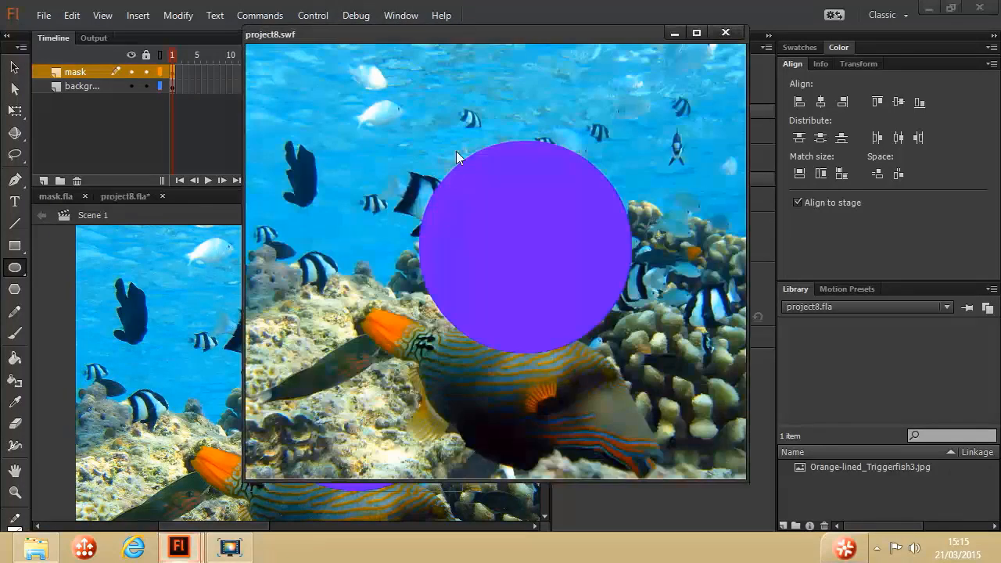
pyautogui.click(724, 33)
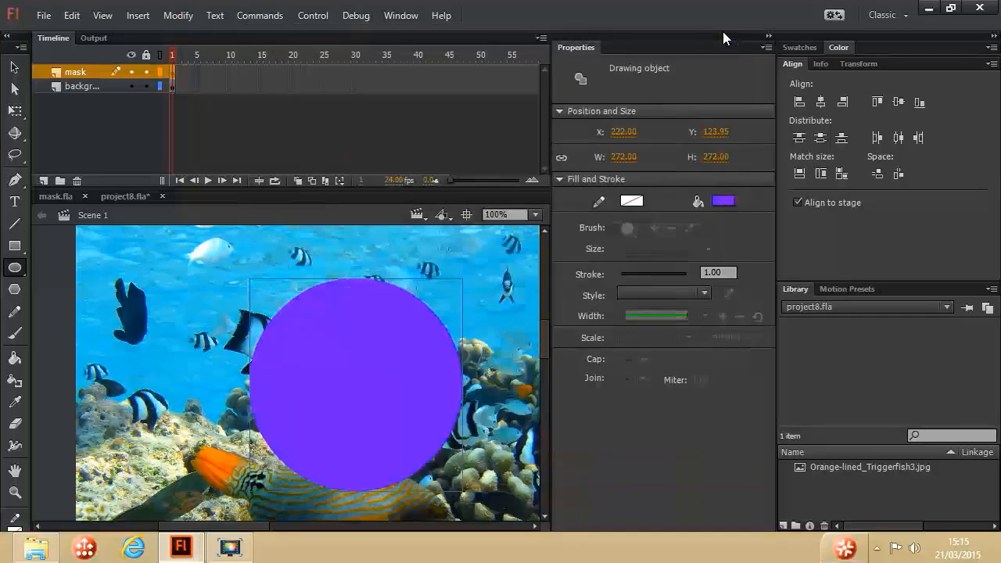
# Turn the mask layer into a mask for the background layer, test the movie and close the preview.
pyautogui.rightClick(76, 75)
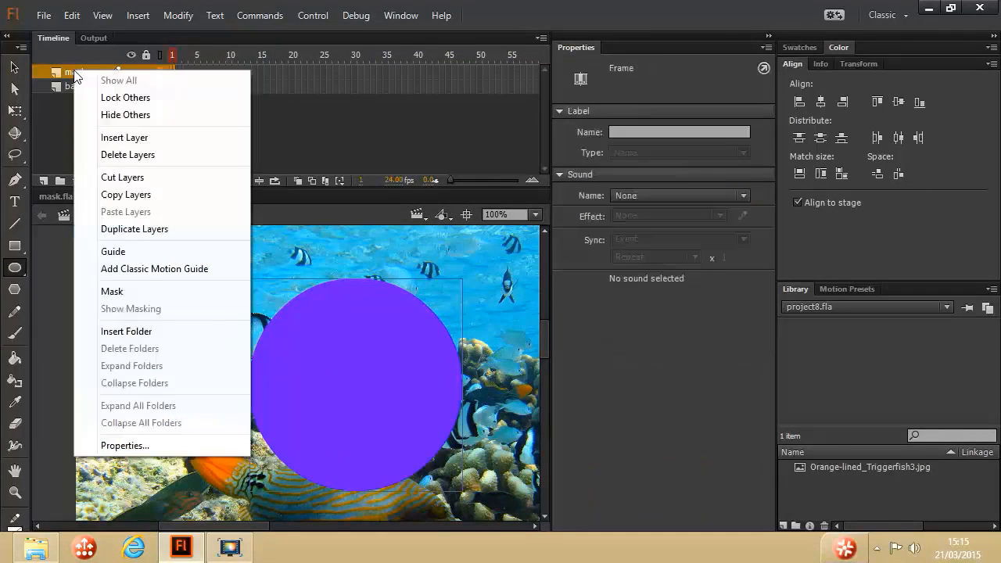
pyautogui.click(123, 293)
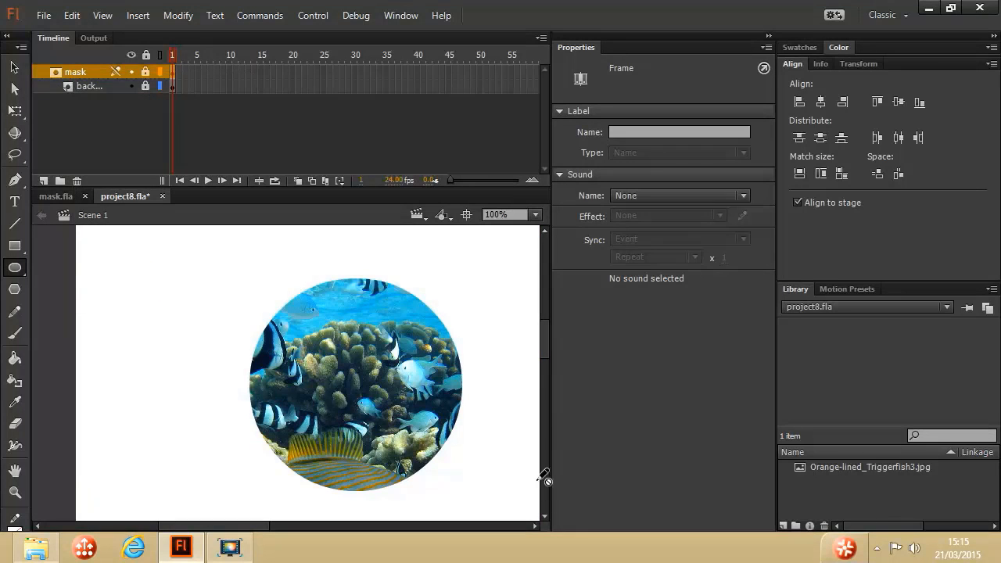
pyautogui.click(313, 16)
pyautogui.click(335, 130)
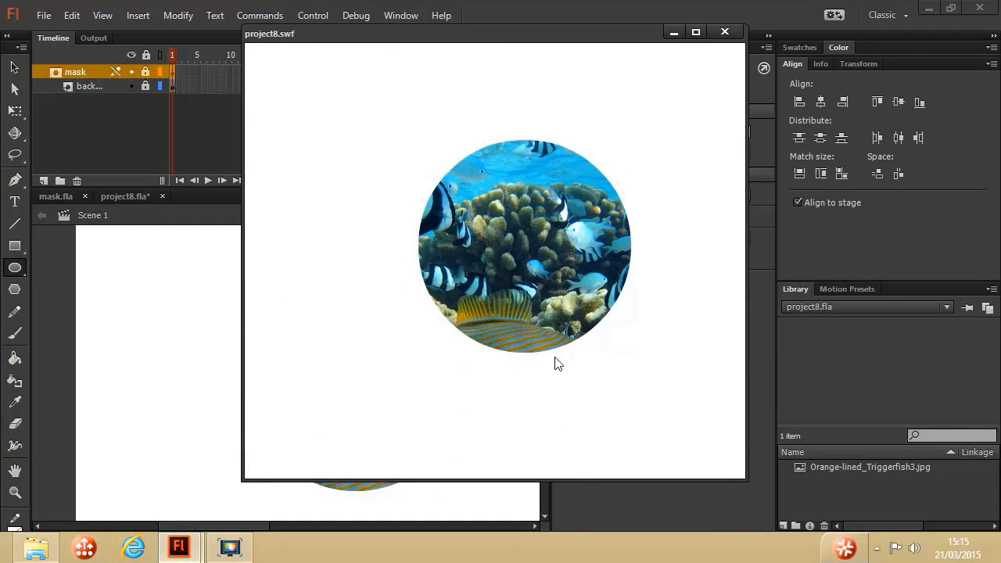
pyautogui.click(725, 31)
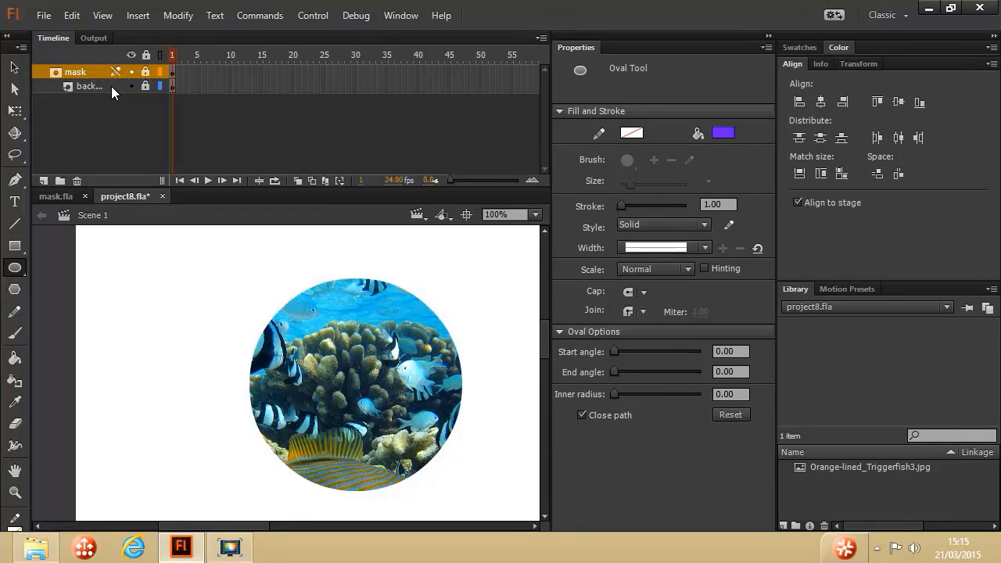
# Unlock the mask and background layers, relock both to preview the masking, and unlock them again for editing.
pyautogui.click(144, 87)
pyautogui.click(145, 72)
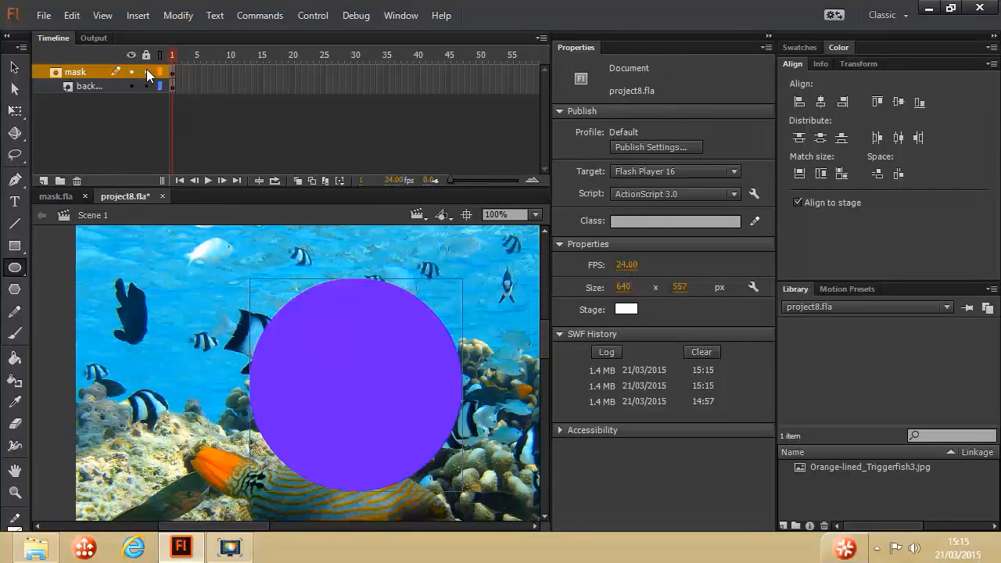
pyautogui.click(145, 73)
pyautogui.click(146, 87)
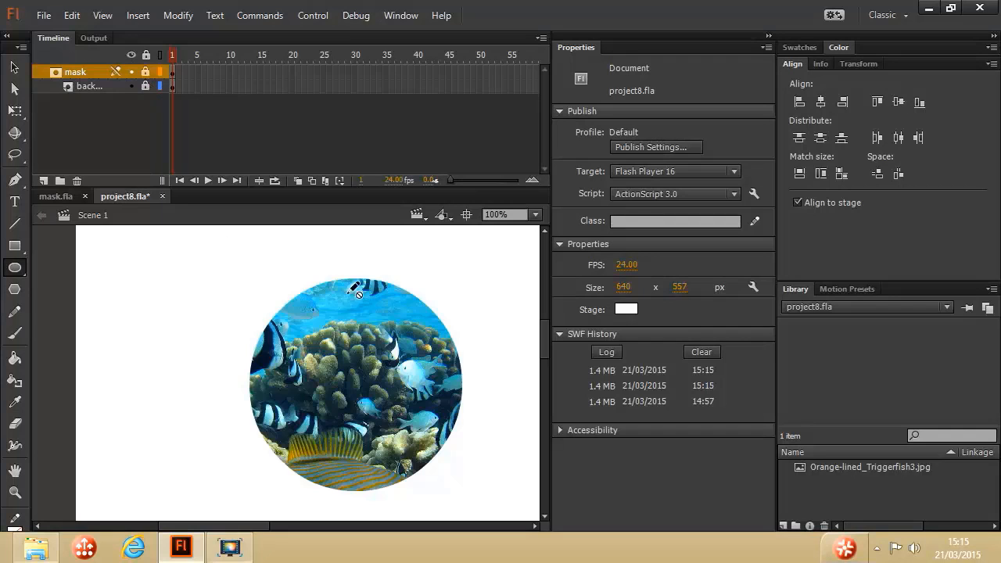
pyautogui.click(145, 85)
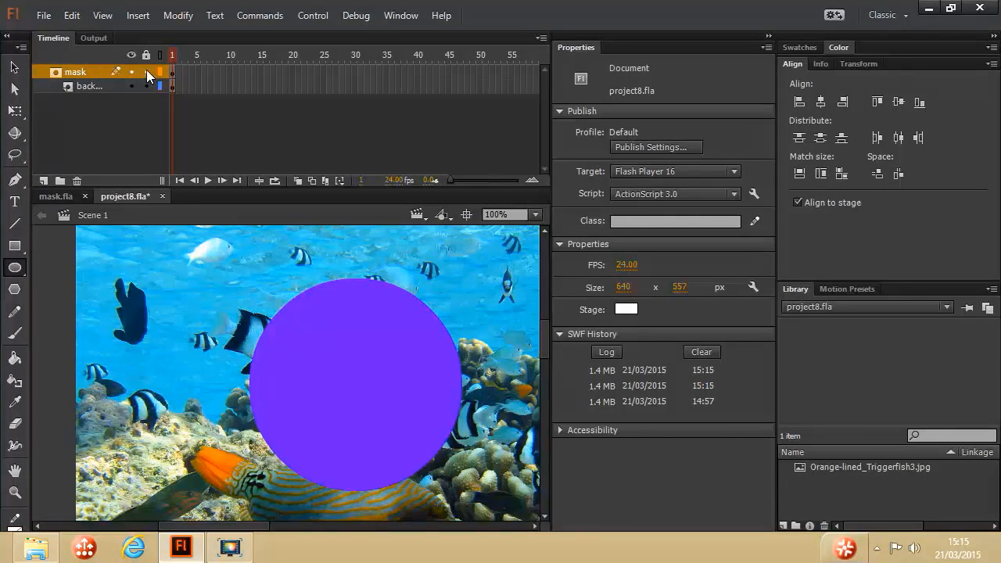
pyautogui.click(146, 72)
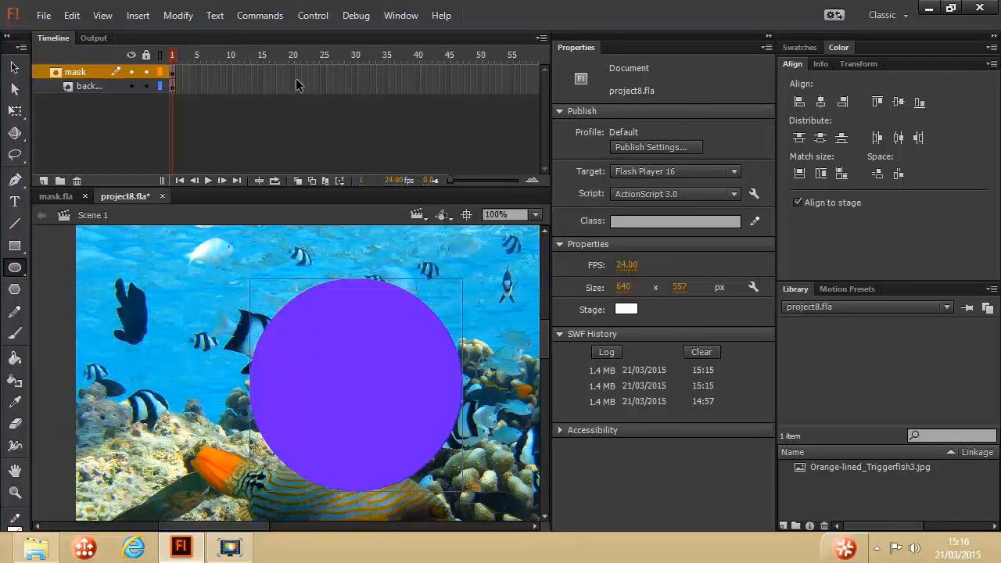
# Convert the circle on the mask layer to a movie clip symbol named myCircle.
pyautogui.click(178, 16)
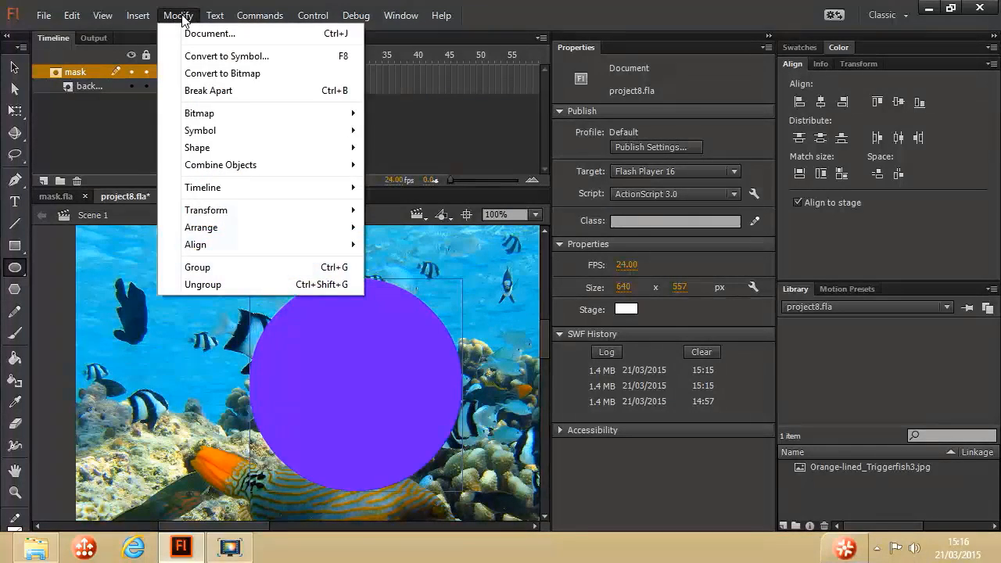
pyautogui.click(193, 58)
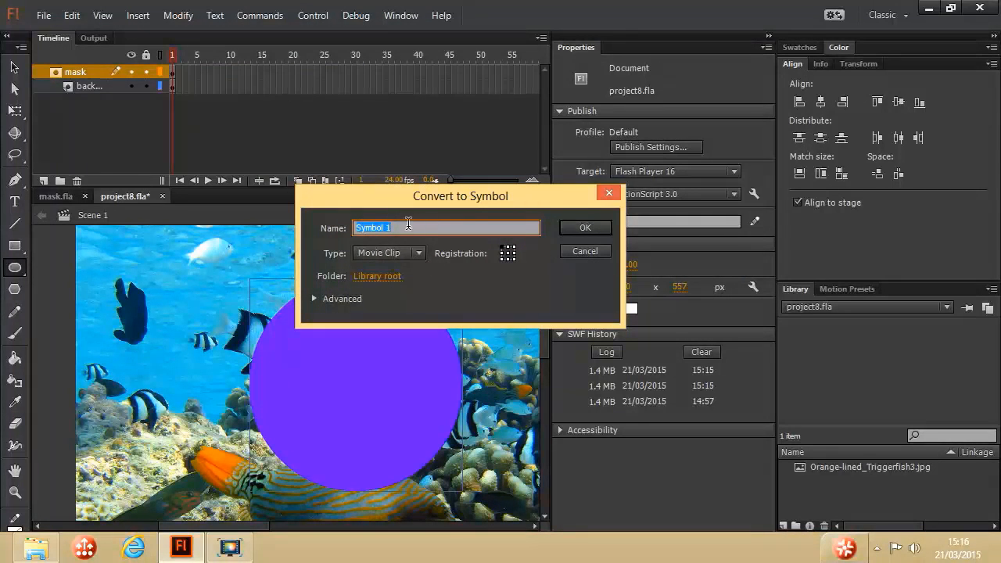
pyautogui.write('myCircle')
pyautogui.click(589, 225)
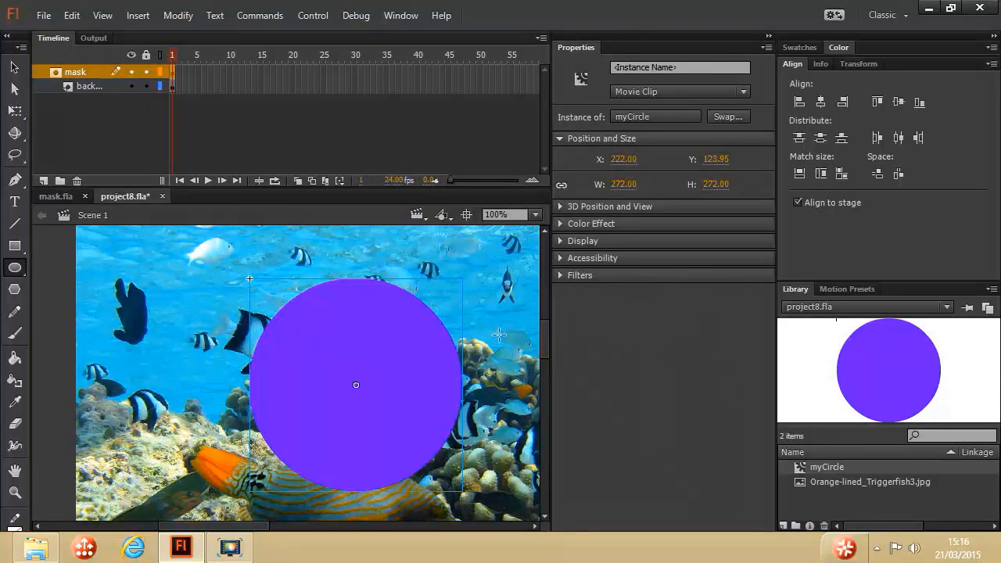
# Give the circle the instance name myMask and add a layer named actions above the mask layer.
pyautogui.click(688, 67)
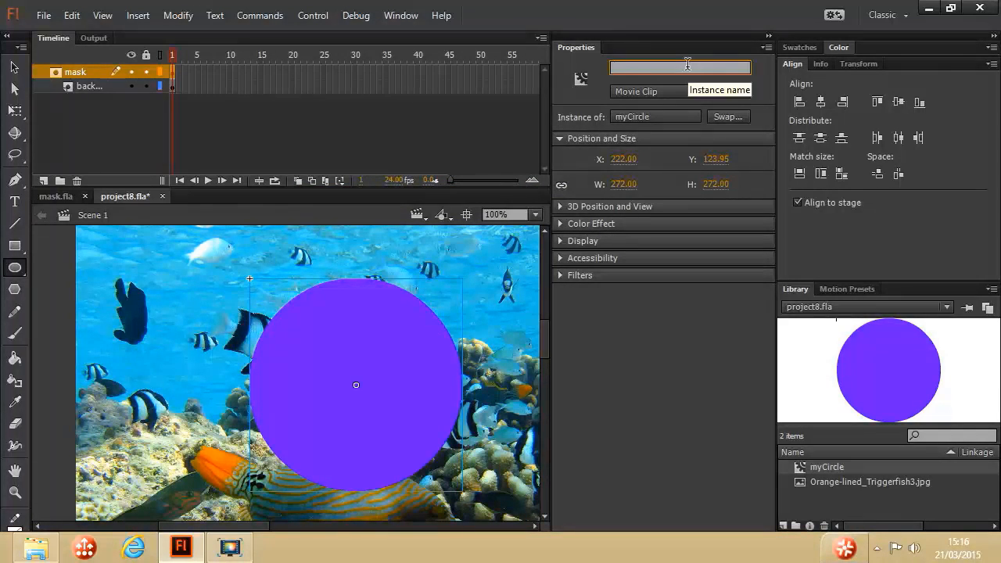
pyautogui.write('myMask')
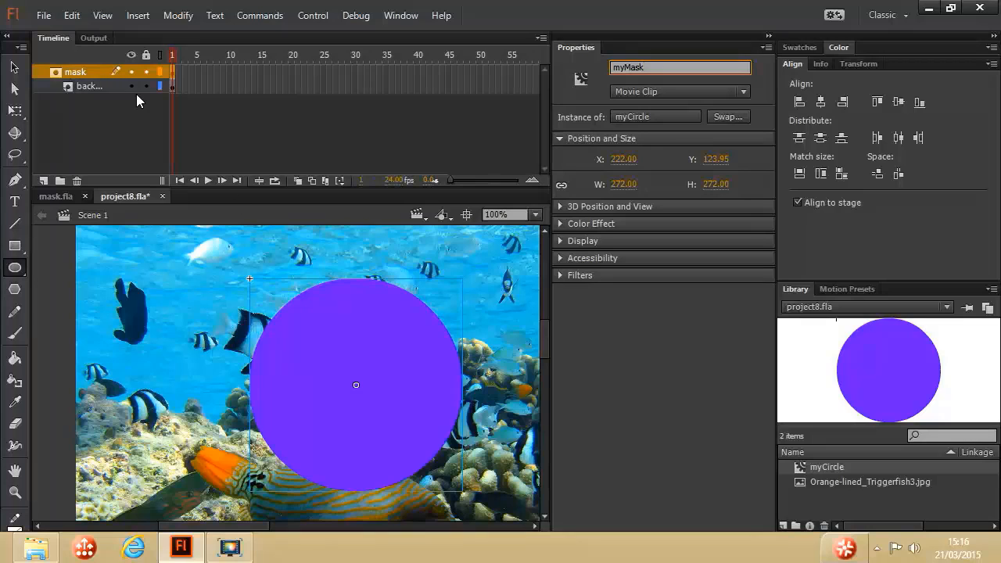
pyautogui.click(45, 179)
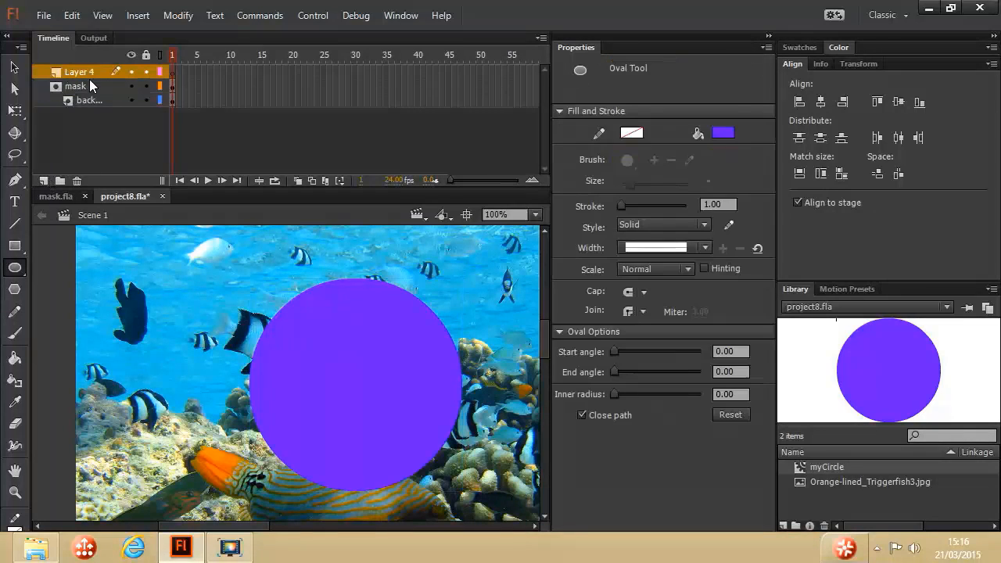
pyautogui.doubleClick(87, 71)
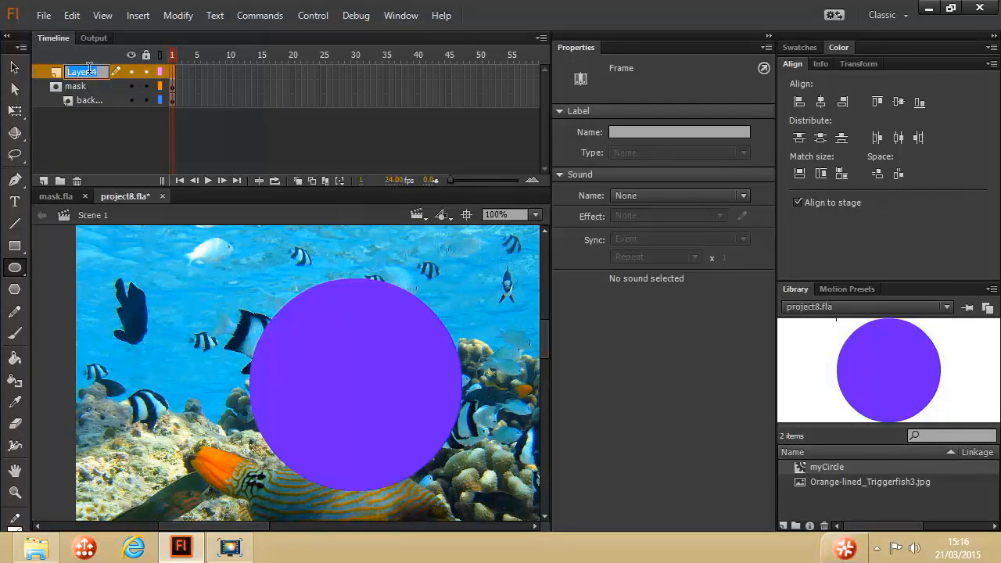
pyautogui.write('actions')
# Open the script of frame 1 on the actions layer and add the line addEventListener(Event.ENTER_FRAME, animate);.
pyautogui.click(174, 73)
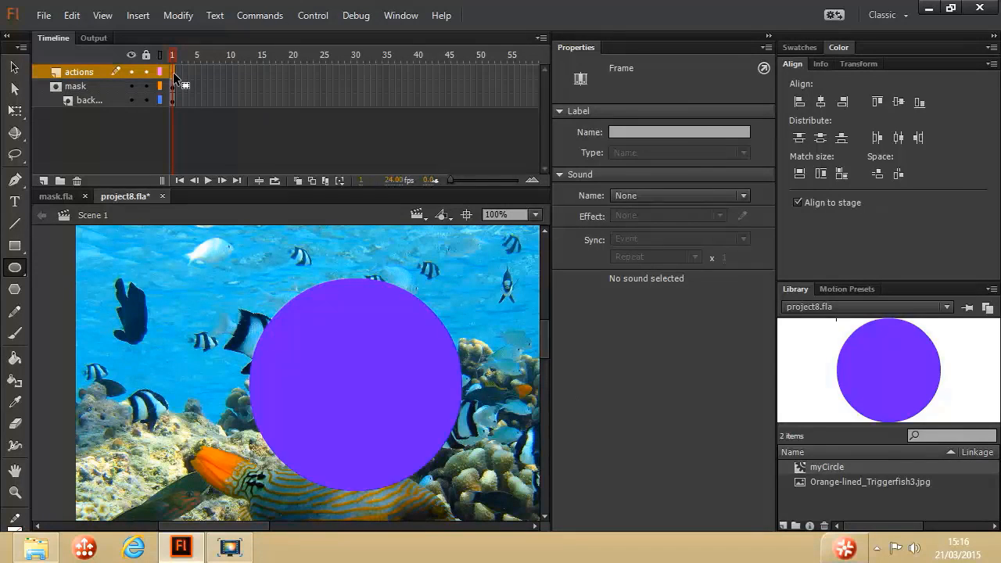
pyautogui.click(405, 15)
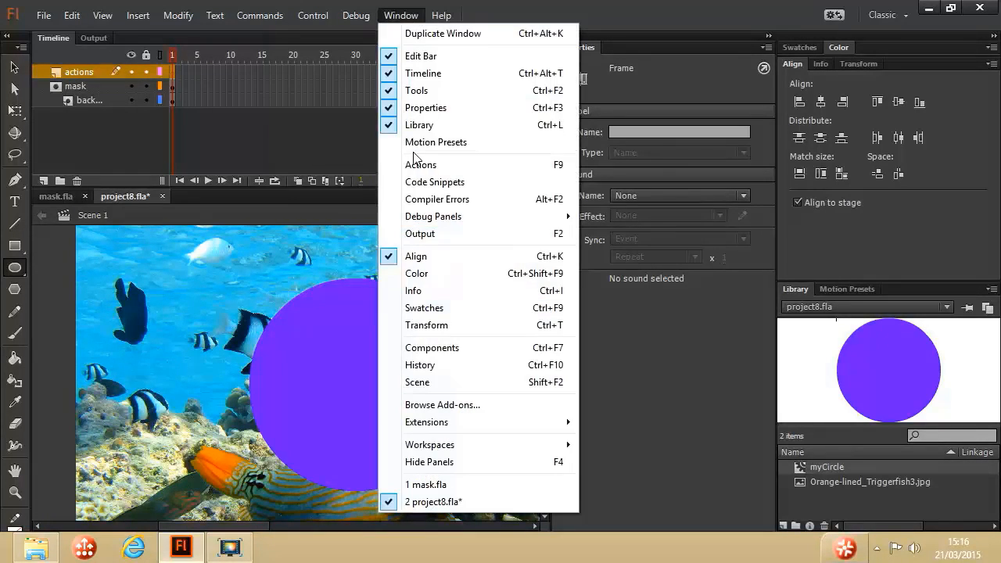
pyautogui.click(420, 164)
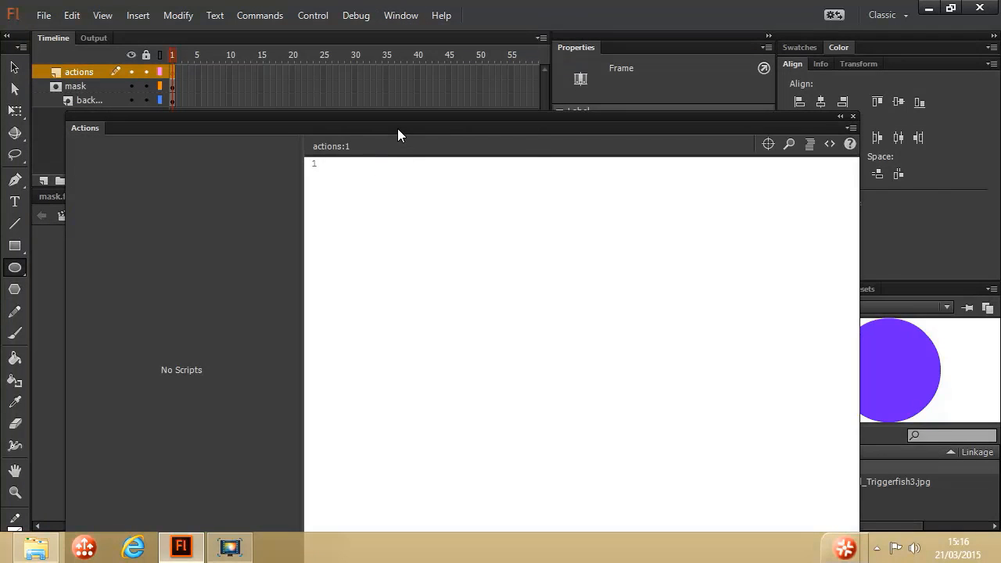
pyautogui.moveTo(397, 128); pyautogui.dragTo(378, 79)
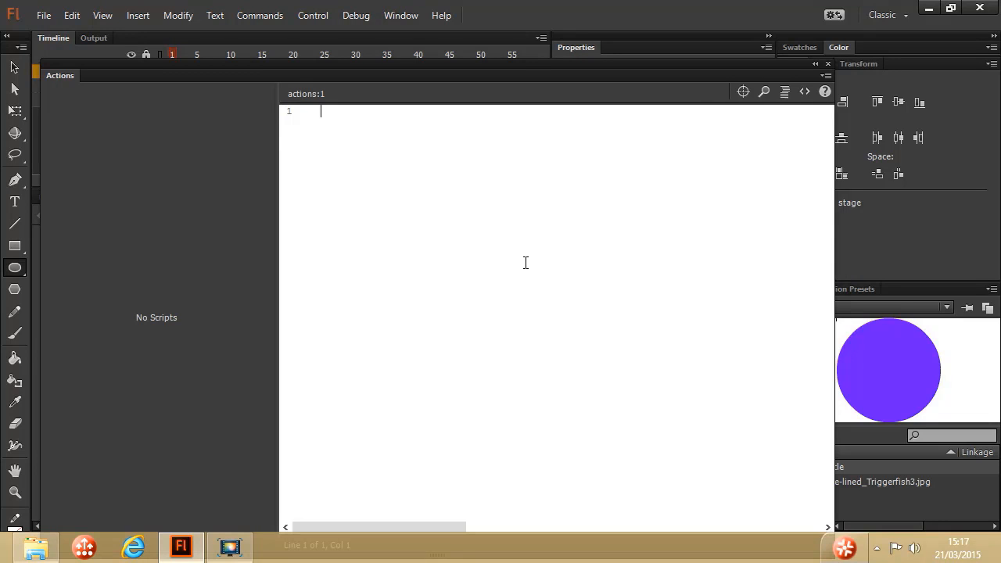
pyautogui.write('ddEven')
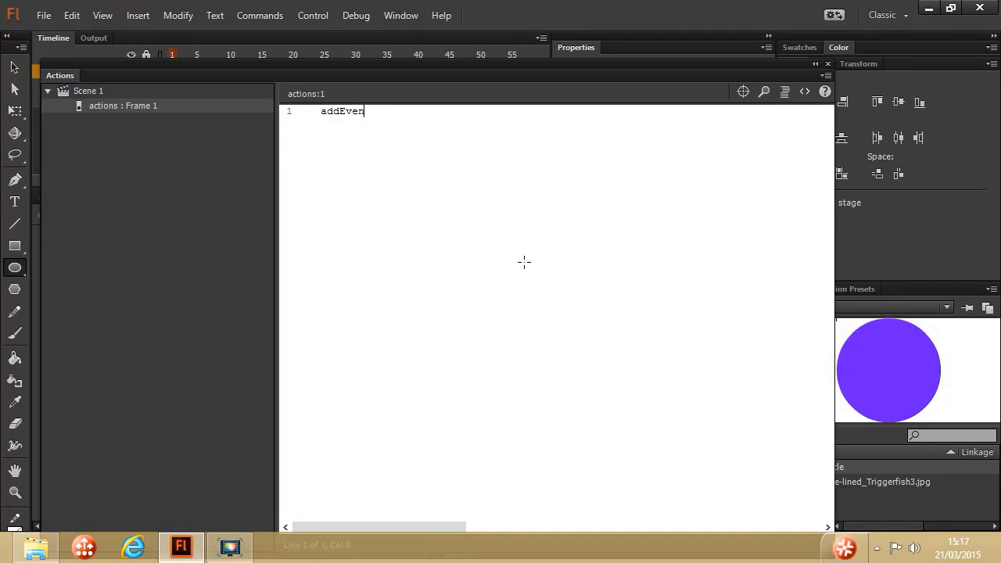
pyautogui.write('tListener(')
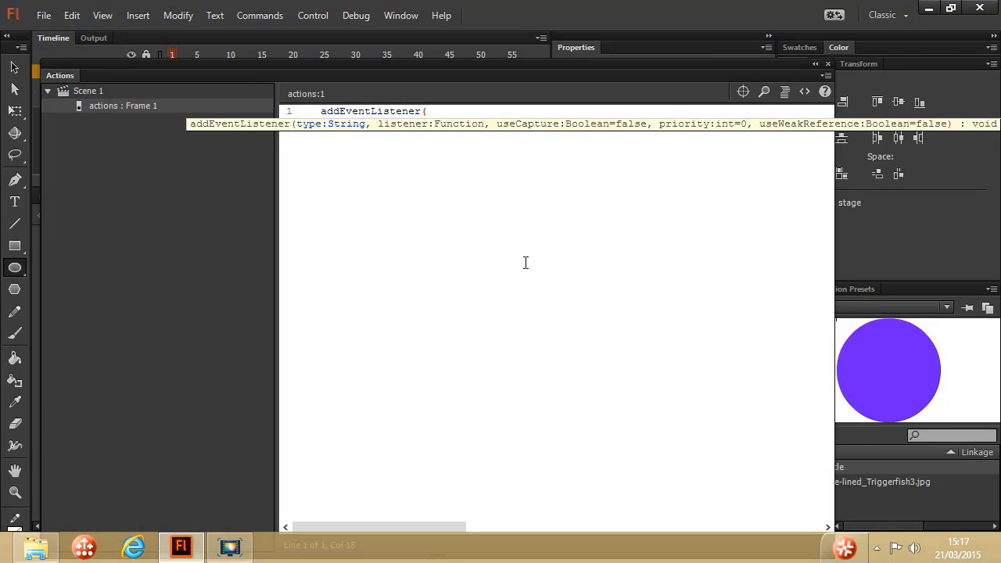
pyautogui.write('Event.ENTER_FRAME, anima')
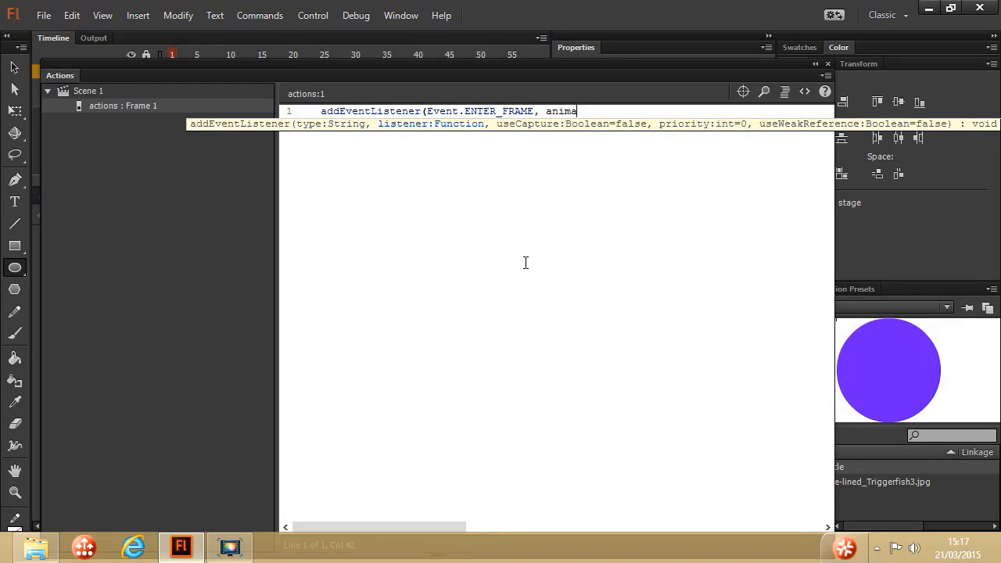
pyautogui.write('te);')
pyautogui.press('Return')
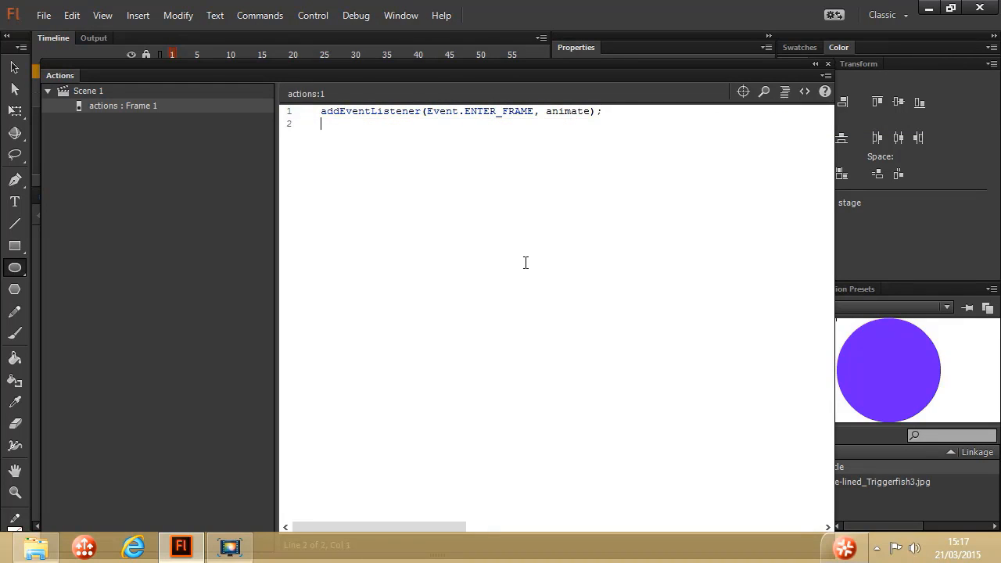
# Define the function animate(e:Event):void below the listener, with trace("It works!"); as its body.
pyautogui.press('Return')
pyautogui.write('function animate(e:Eve')
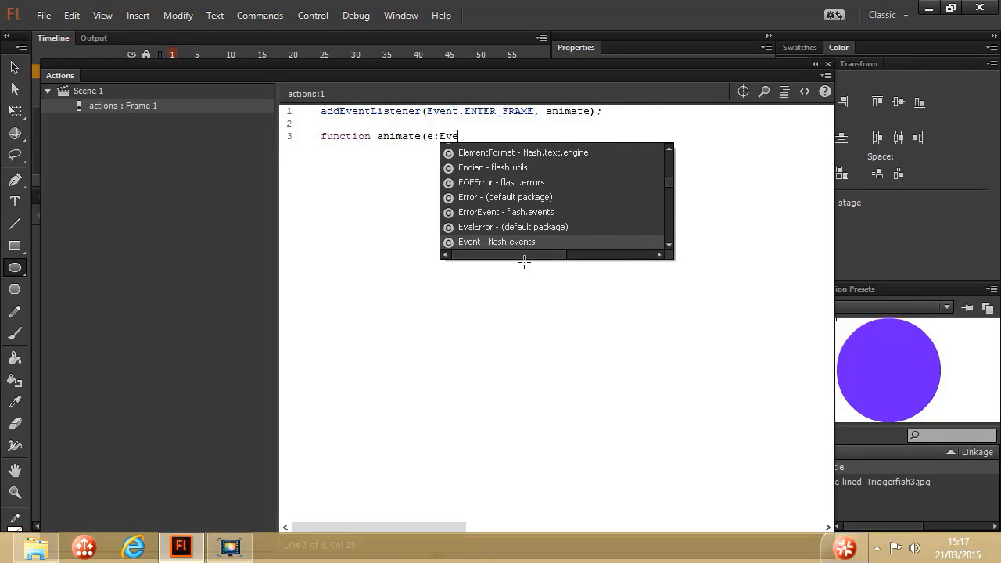
pyautogui.write('nt):void')
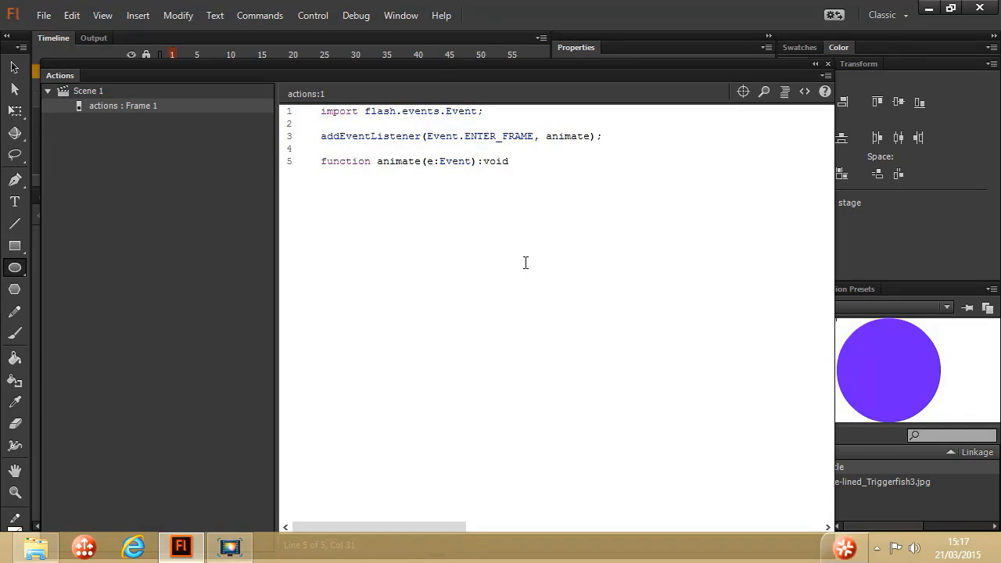
pyautogui.press('Return')
pyautogui.write('{')
pyautogui.press('Return')
pyautogui.write('trace(')
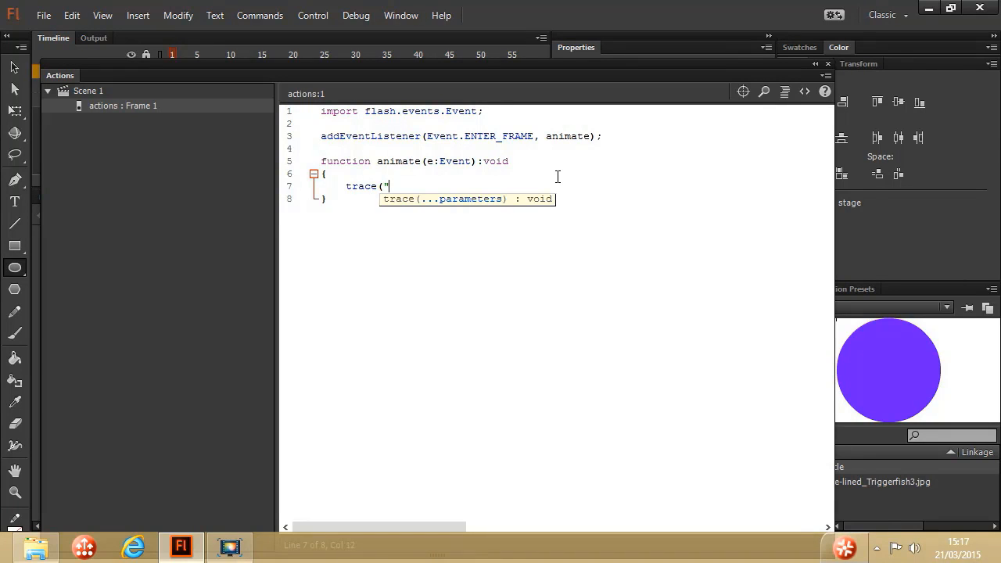
pyautogui.write('"It works!");')
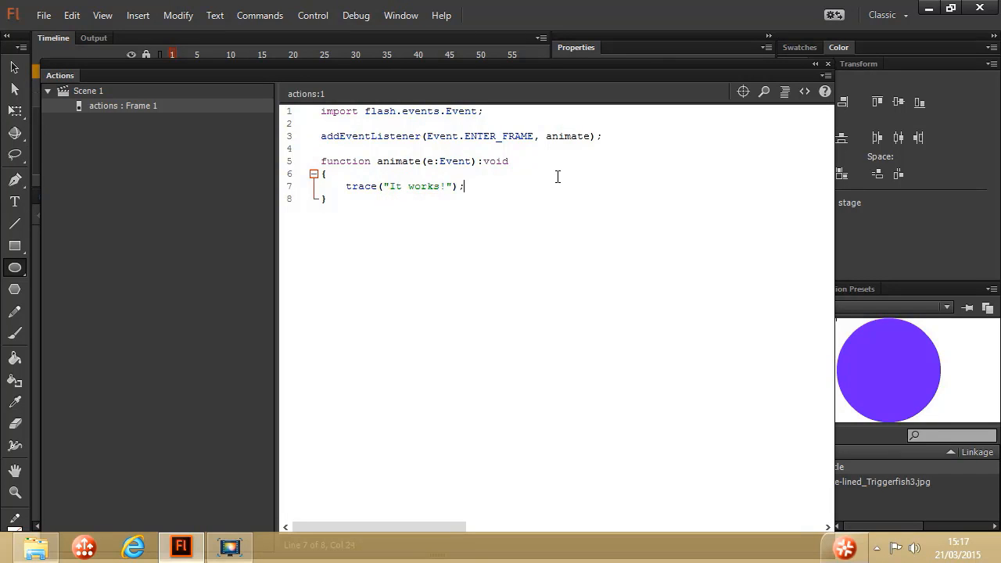
# Test the movie to check the trace output, close the preview, and return to the frame script and timeline.
pyautogui.click(317, 16)
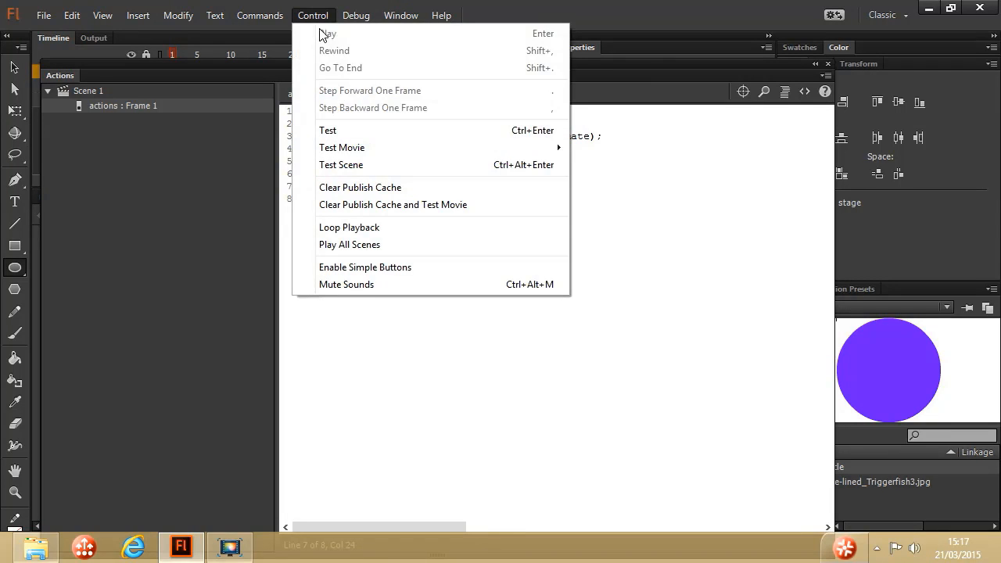
pyautogui.click(344, 132)
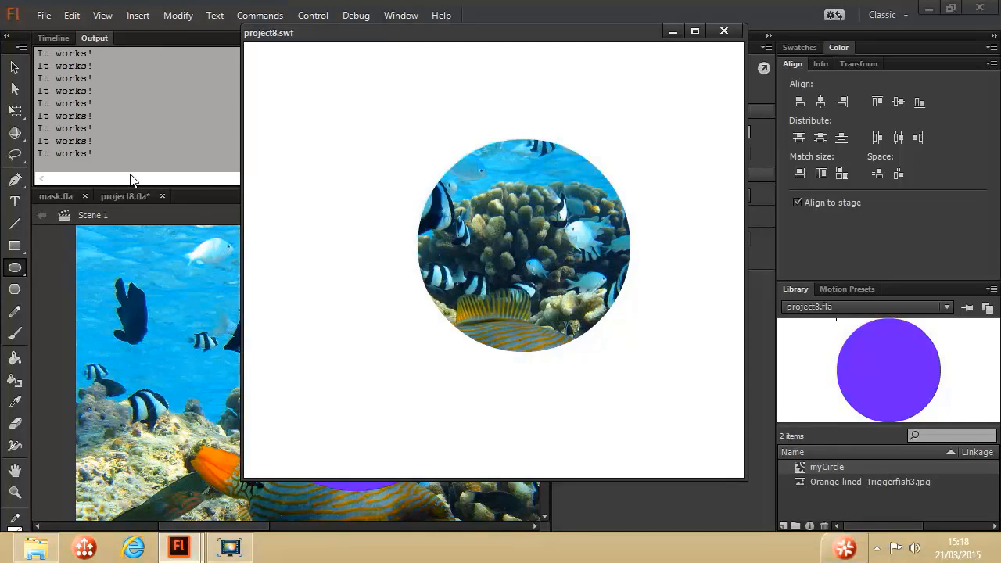
pyautogui.click(724, 32)
pyautogui.press('F9')
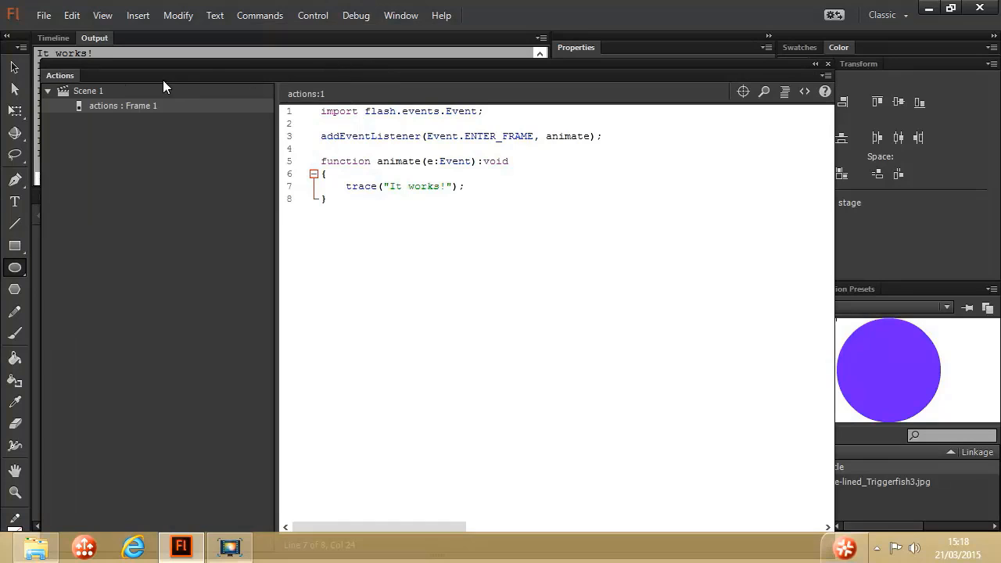
pyautogui.click(50, 37)
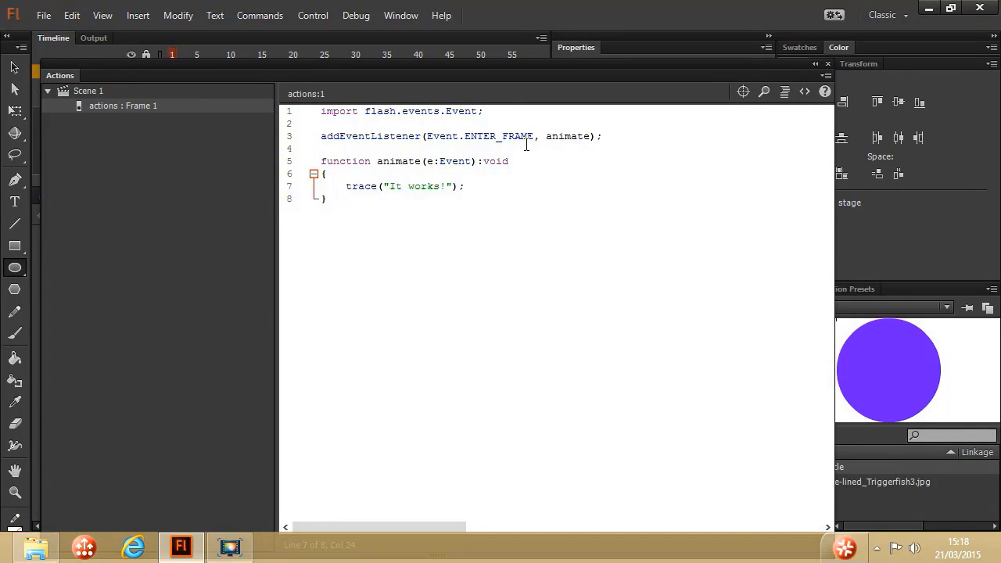
# Examine frame 1 and the empty frames after it on the actions layer, closing the script editor on the way.
pyautogui.moveTo(479, 74); pyautogui.dragTo(451, 147)
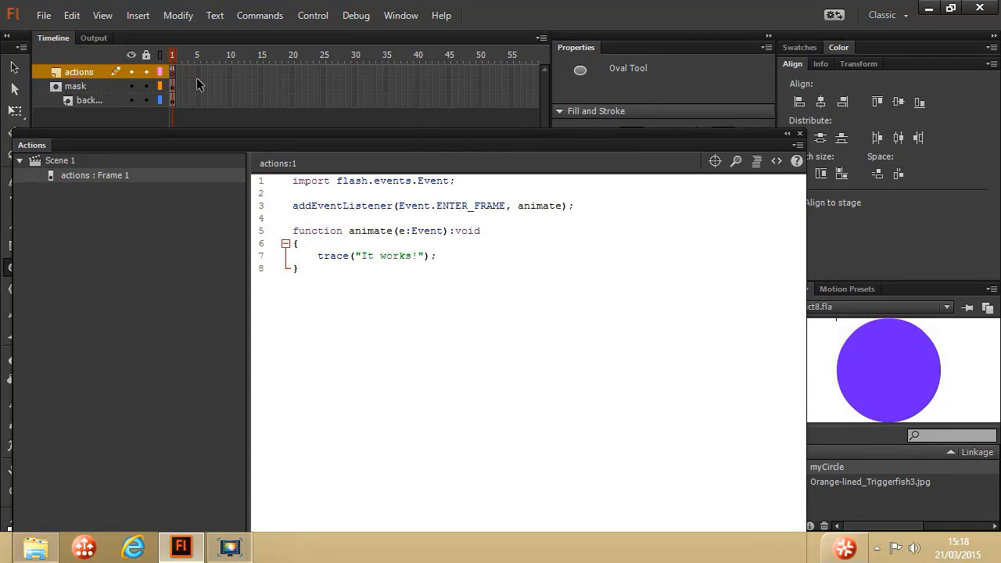
pyautogui.click(171, 72)
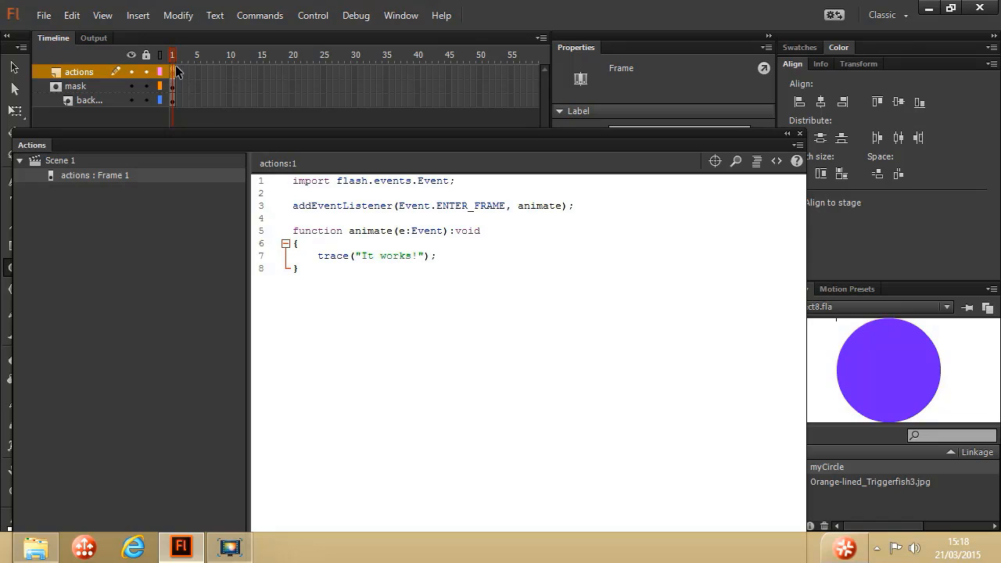
pyautogui.click(180, 71)
pyautogui.click(184, 70)
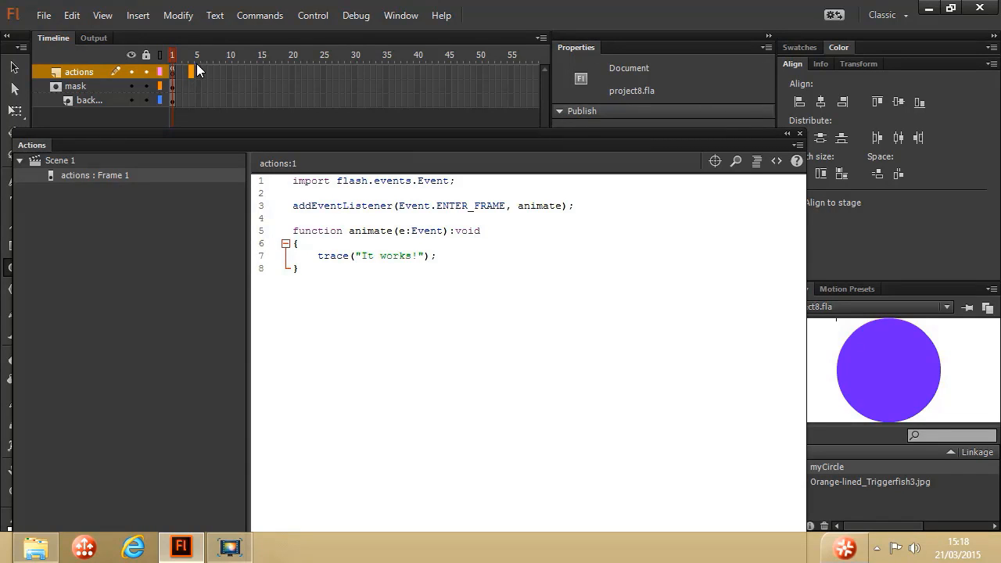
pyautogui.click(196, 70)
pyautogui.click(799, 133)
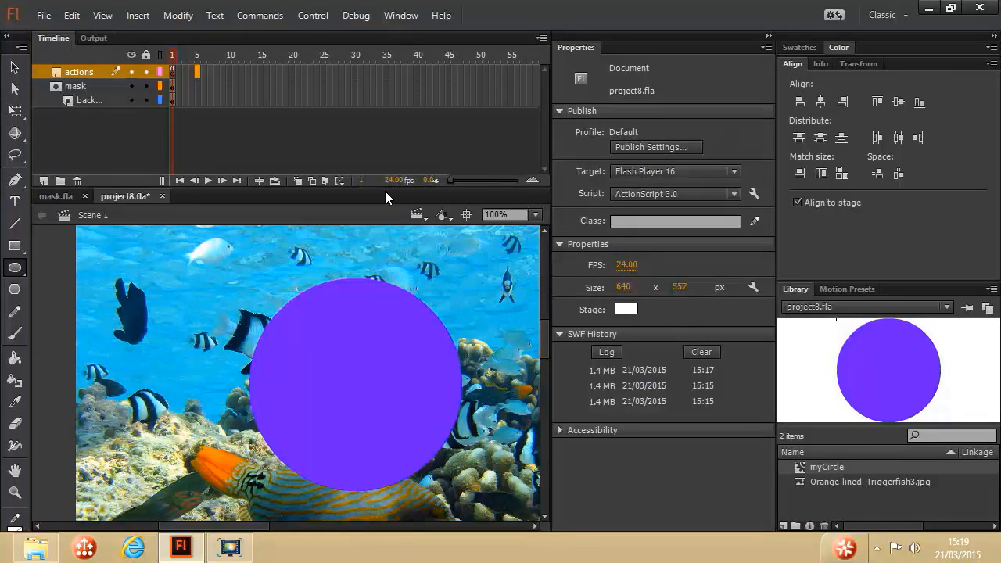
pyautogui.click(172, 71)
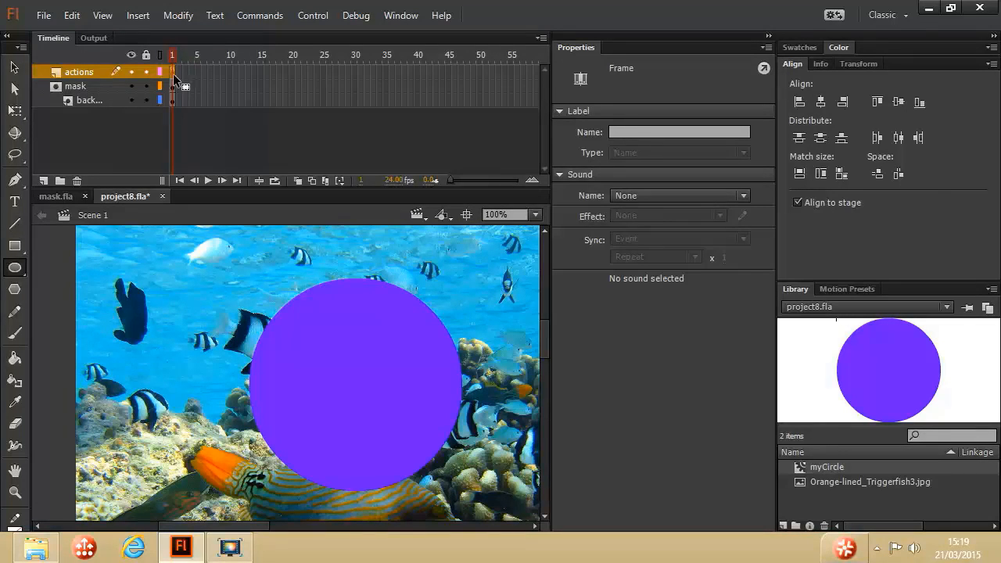
pyautogui.click(184, 73)
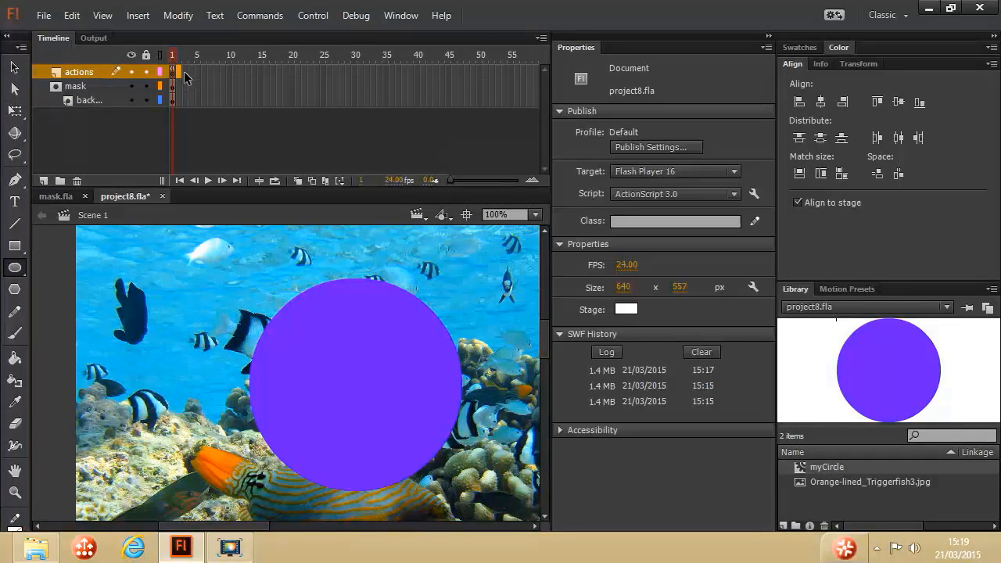
pyautogui.click(197, 74)
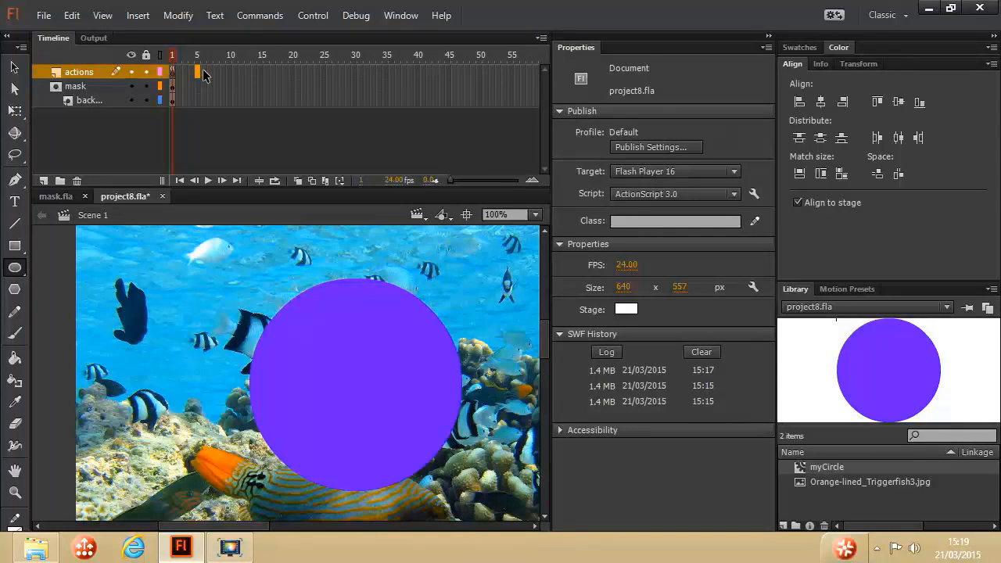
pyautogui.click(203, 71)
pyautogui.moveTo(213, 74); pyautogui.dragTo(241, 75)
# Reopen the script of frame 1 on the actions layer and delete the trace statement from the animate function.
pyautogui.click(173, 72)
pyautogui.click(401, 15)
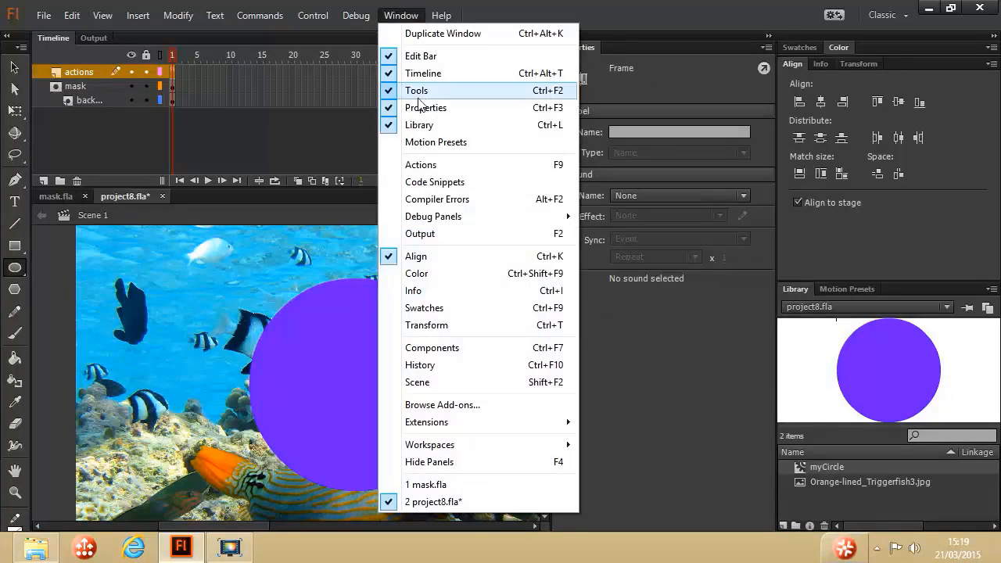
pyautogui.click(415, 165)
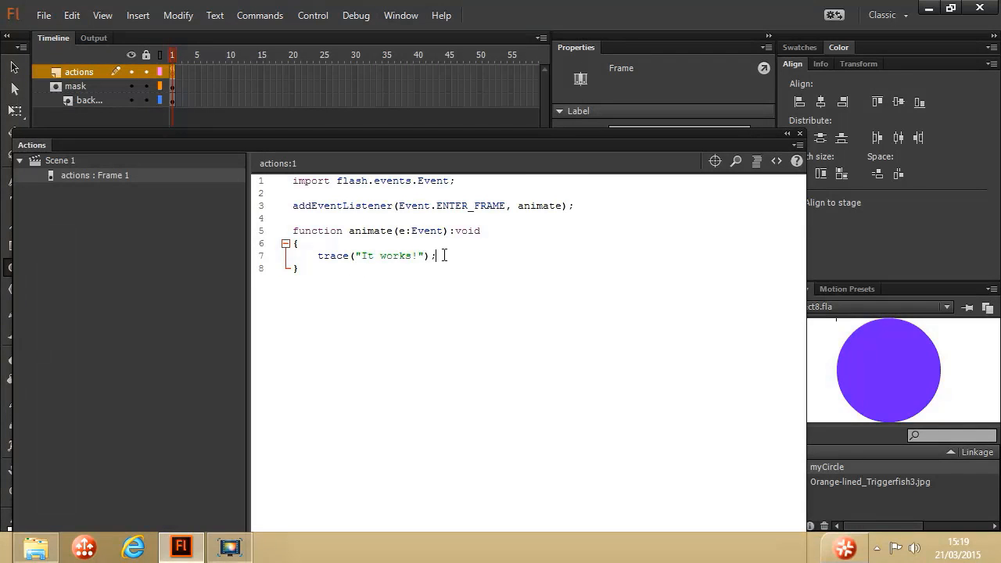
pyautogui.moveTo(433, 256)
pyautogui.mouseDown()
pyautogui.moveTo(413, 255)
pyautogui.moveTo(435, 256)
pyautogui.mouseUp()
pyautogui.moveTo(436, 256)
pyautogui.mouseDown()
pyautogui.moveTo(292, 262)
pyautogui.moveTo(319, 256)
pyautogui.mouseUp()
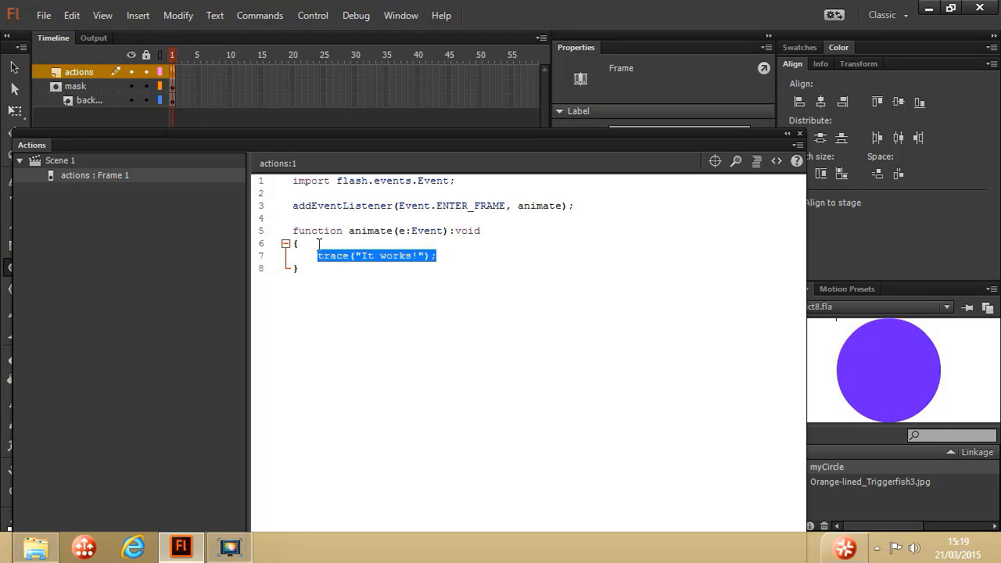
pyautogui.press('Delete')
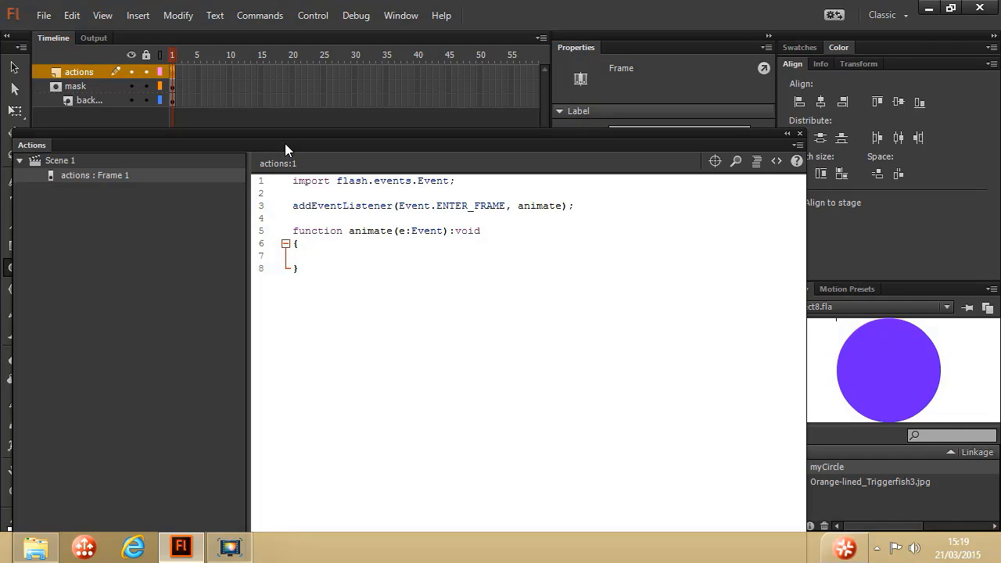
# Close the script editor and select the circle on the mask layer to check its instance name.
pyautogui.moveTo(284, 143); pyautogui.dragTo(692, 129)
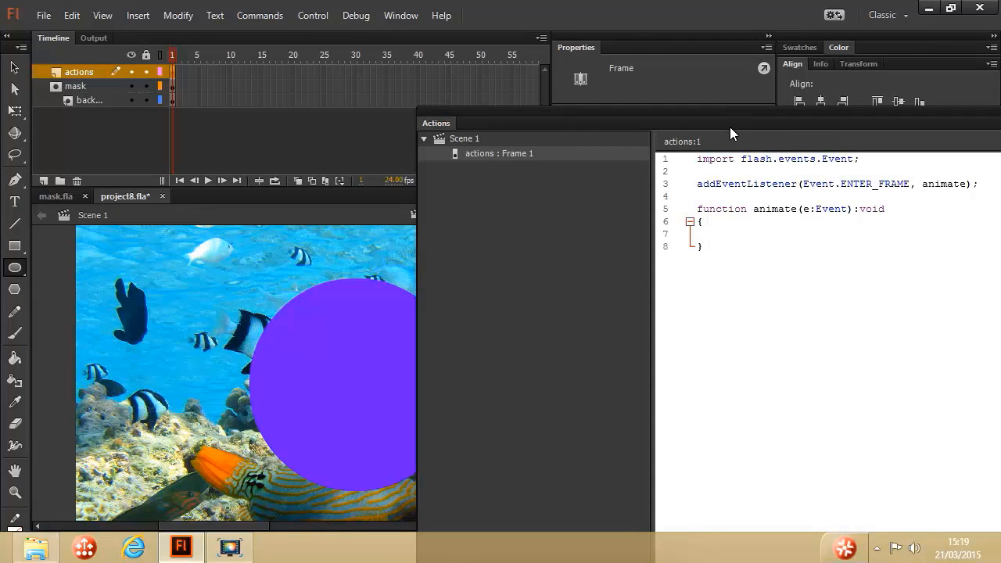
pyautogui.moveTo(729, 127); pyautogui.dragTo(396, 88)
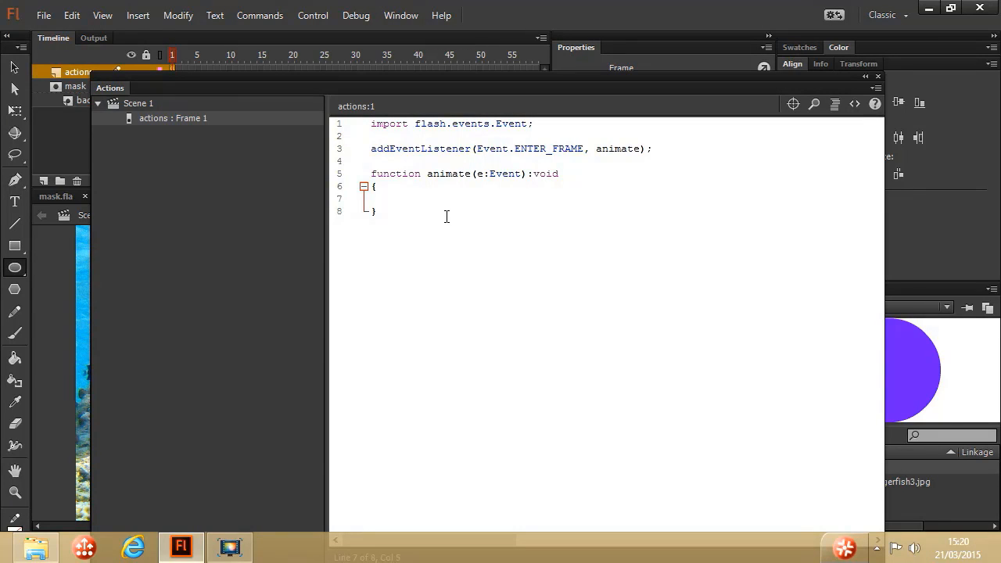
pyautogui.click(877, 77)
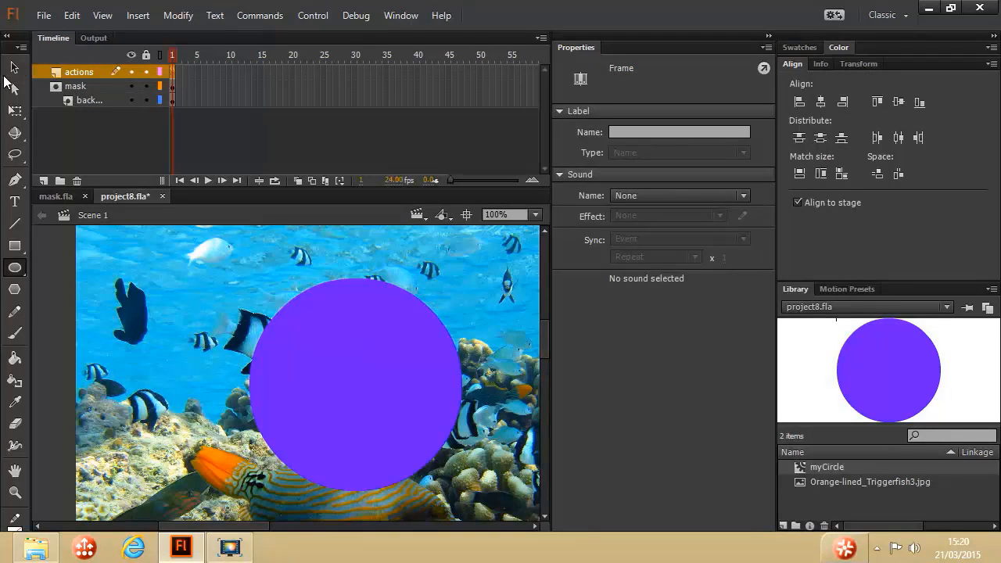
pyautogui.click(14, 68)
pyautogui.click(360, 409)
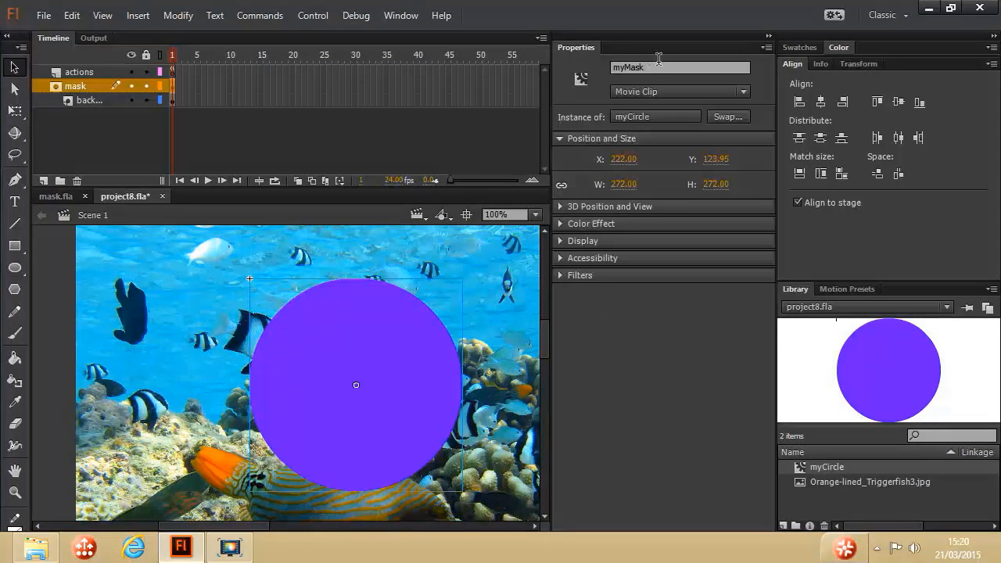
# In the frame 1 script of the actions layer, add myMask.x=stage.mouseX; and myMask.y=stage.mouseY; inside the animate function.
pyautogui.click(173, 72)
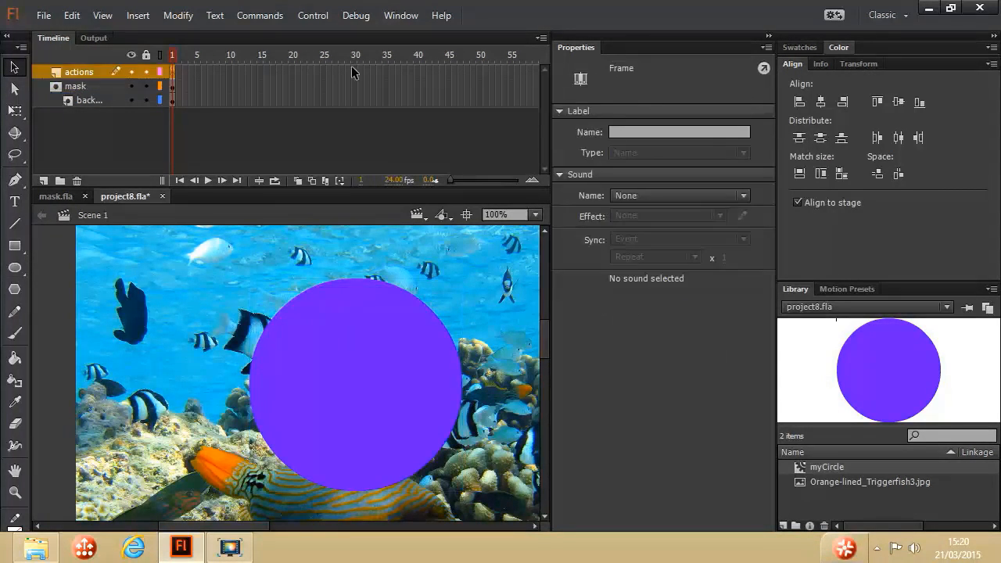
pyautogui.click(400, 15)
pyautogui.click(421, 164)
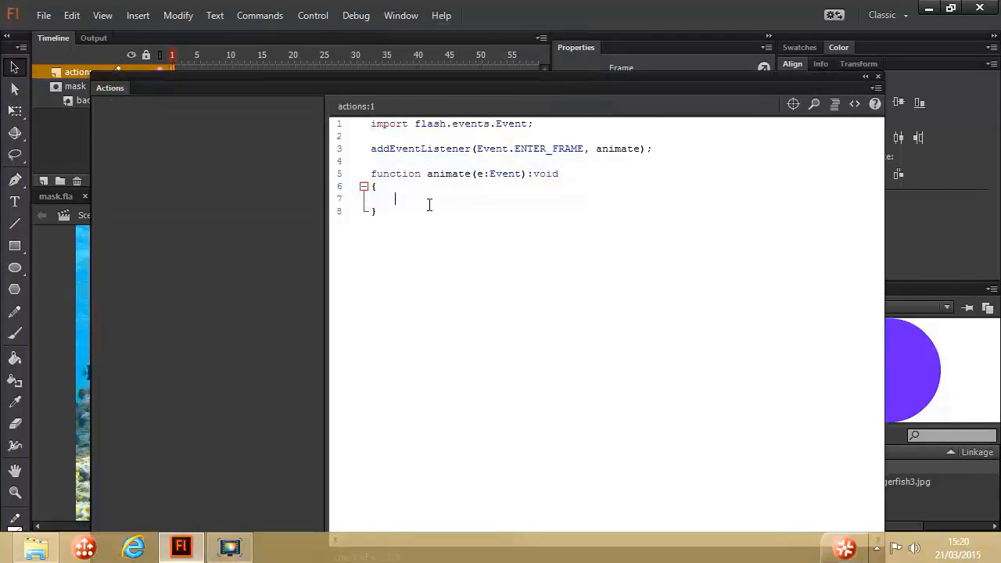
pyautogui.write('myMask.x=stage')
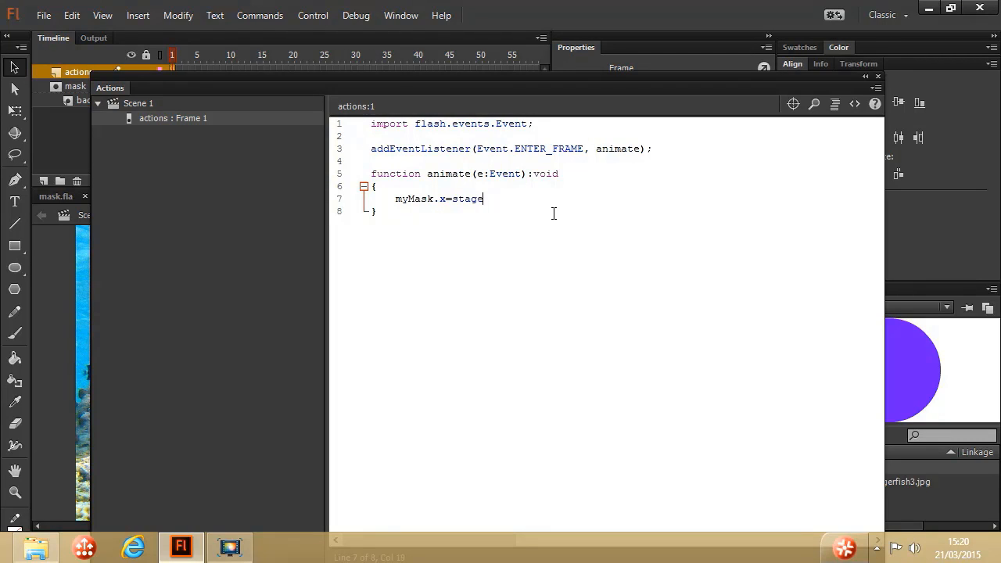
pyautogui.write('.mouseX')
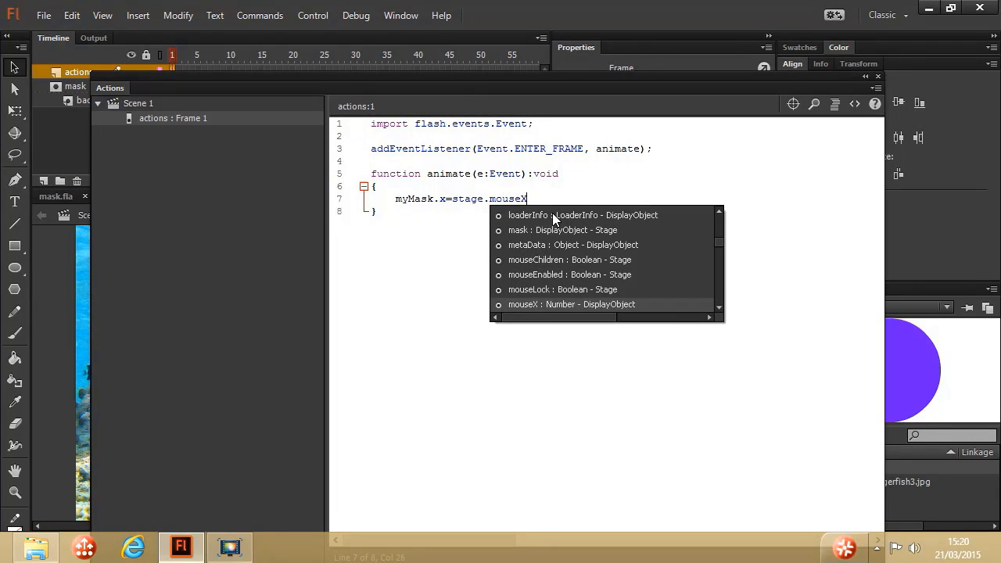
pyautogui.write(';')
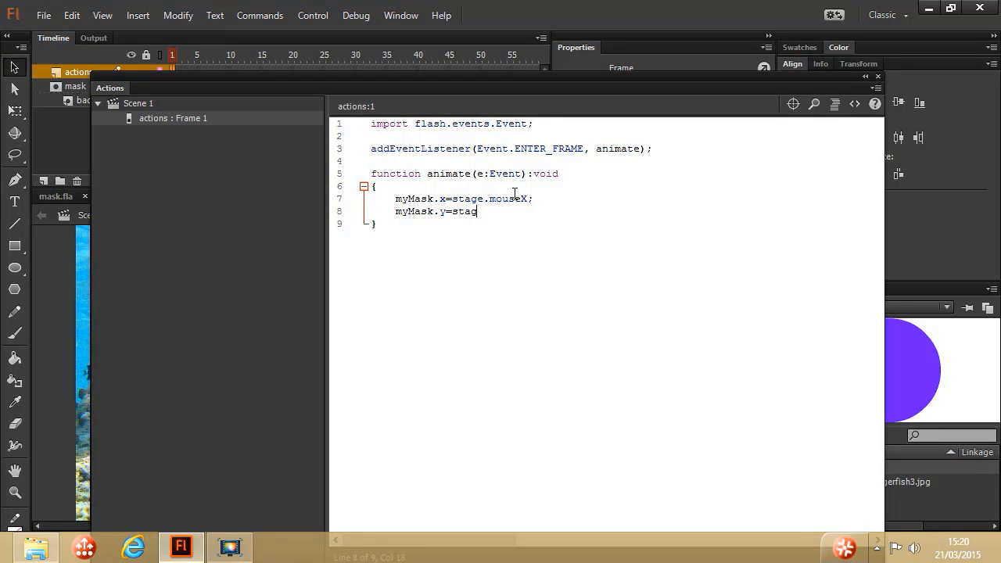
pyautogui.write('e.mou')
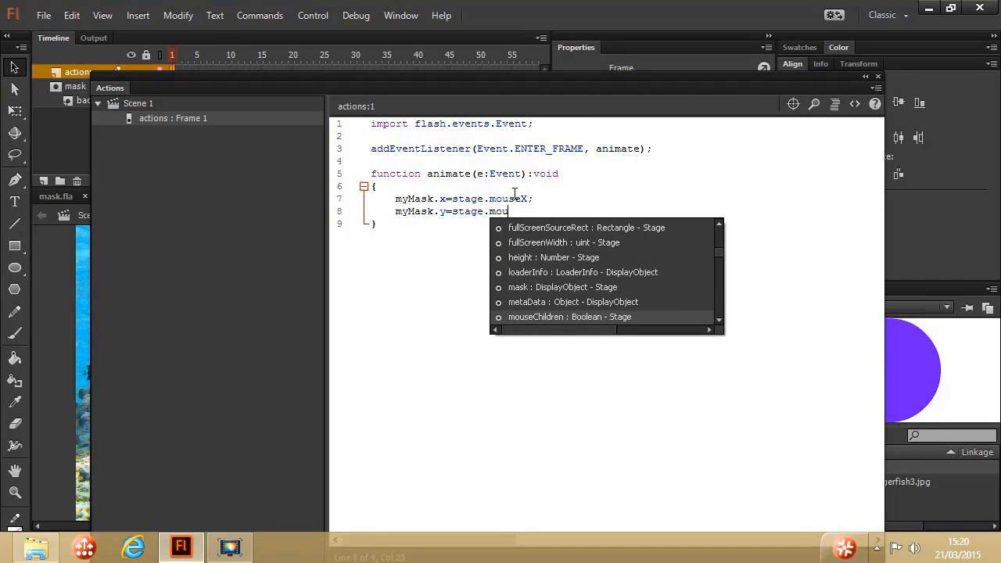
pyautogui.write('seY;')
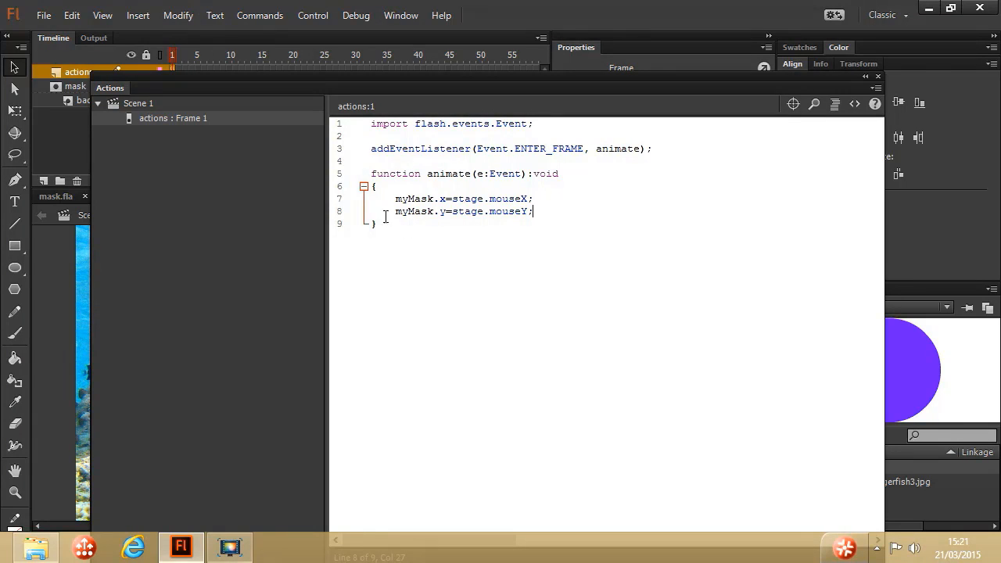
# Test the movie to see how the mask follows the mouse, and close the preview and the script editor.
pyautogui.click(309, 17)
pyautogui.click(327, 138)
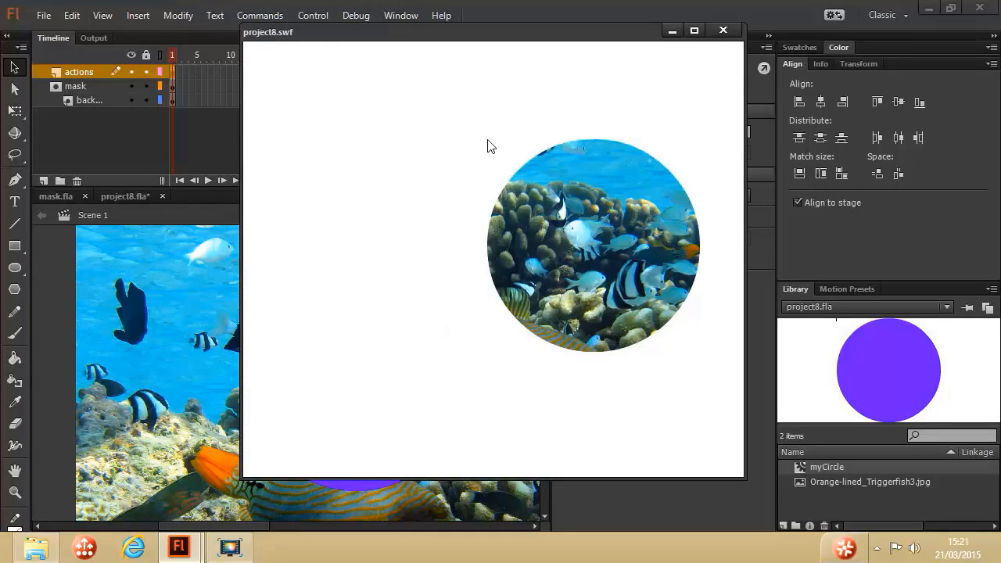
pyautogui.click(724, 31)
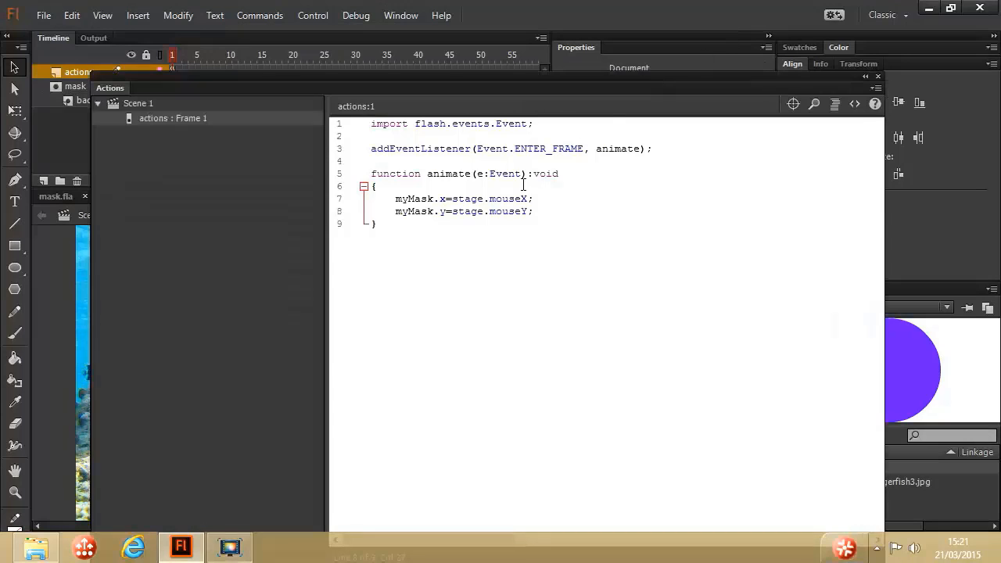
pyautogui.click(878, 77)
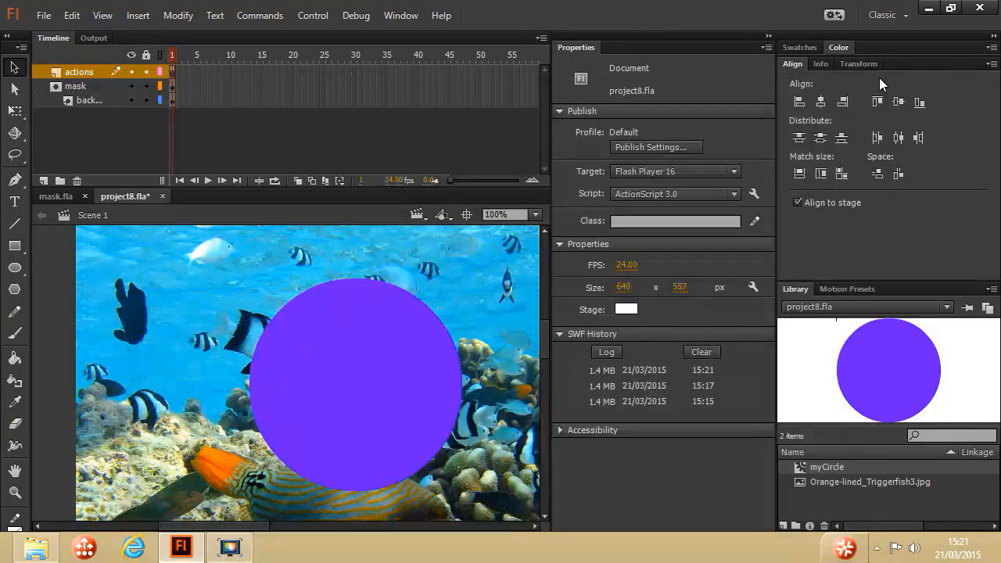
# Edit the myCircle symbol, centre its circle horizontally and vertically on the registration point, and return to Scene 1.
pyautogui.click(327, 375)
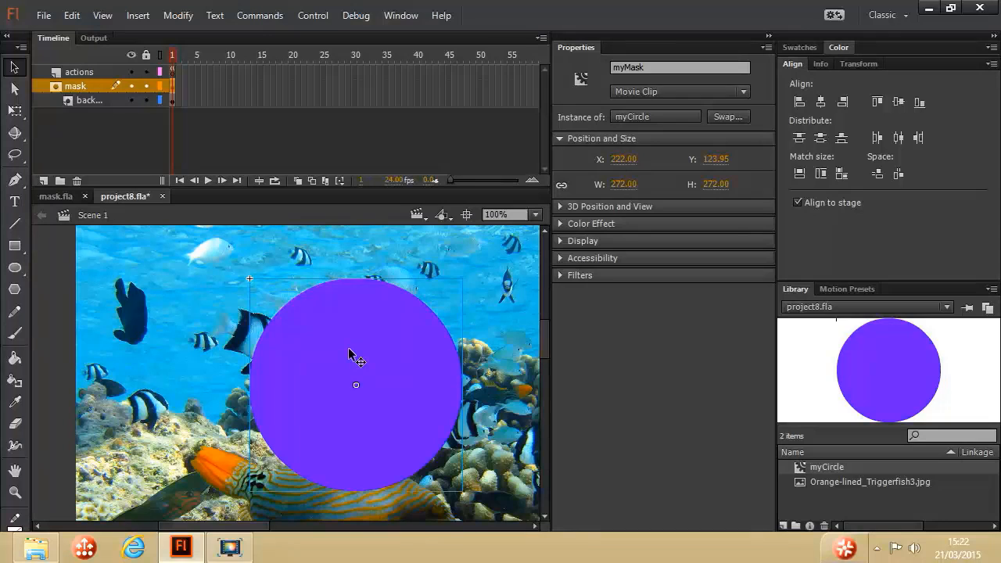
pyautogui.doubleClick(348, 354)
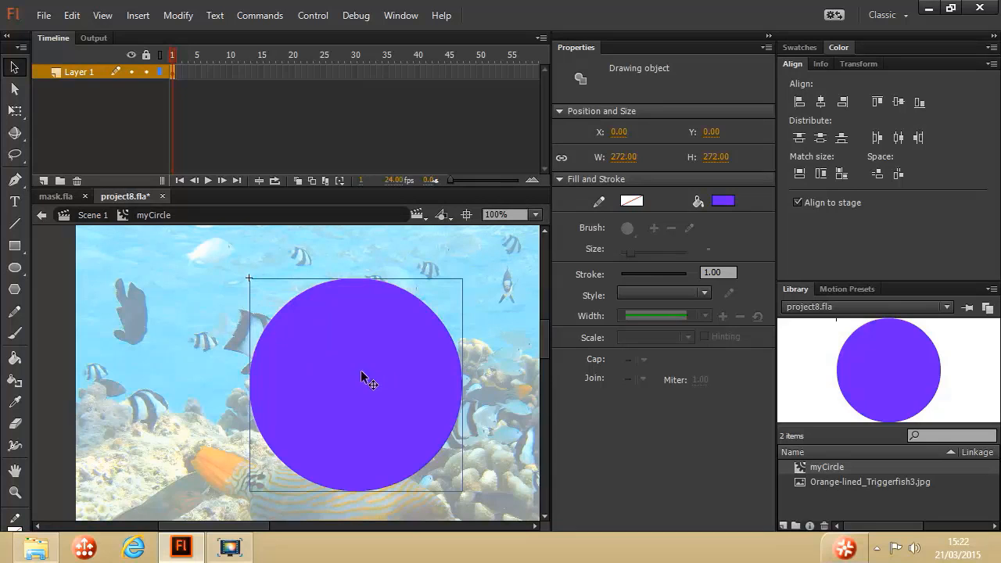
pyautogui.moveTo(376, 393)
pyautogui.mouseDown()
pyautogui.moveTo(273, 290)
pyautogui.moveTo(383, 387)
pyautogui.mouseUp()
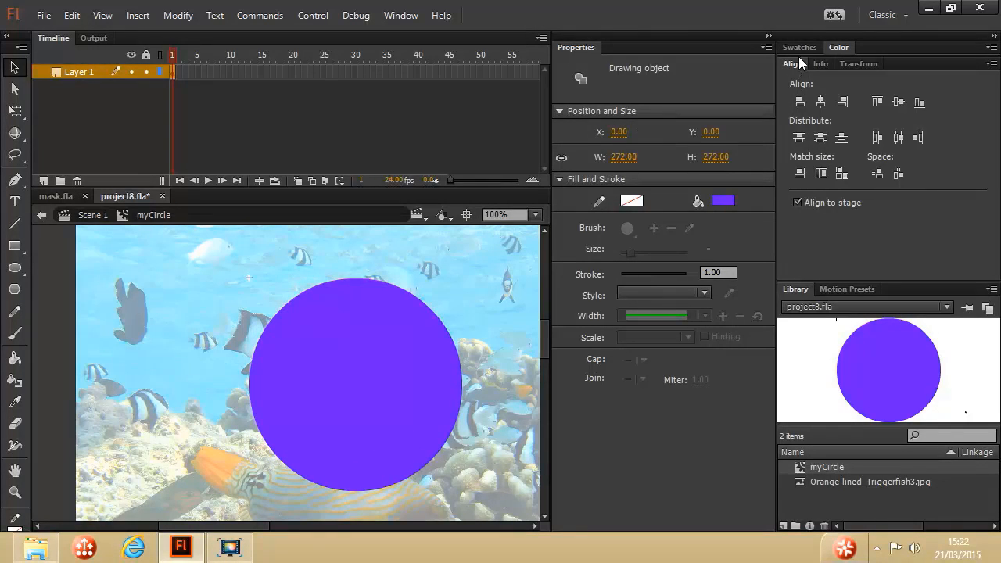
pyautogui.click(822, 107)
pyautogui.click(900, 105)
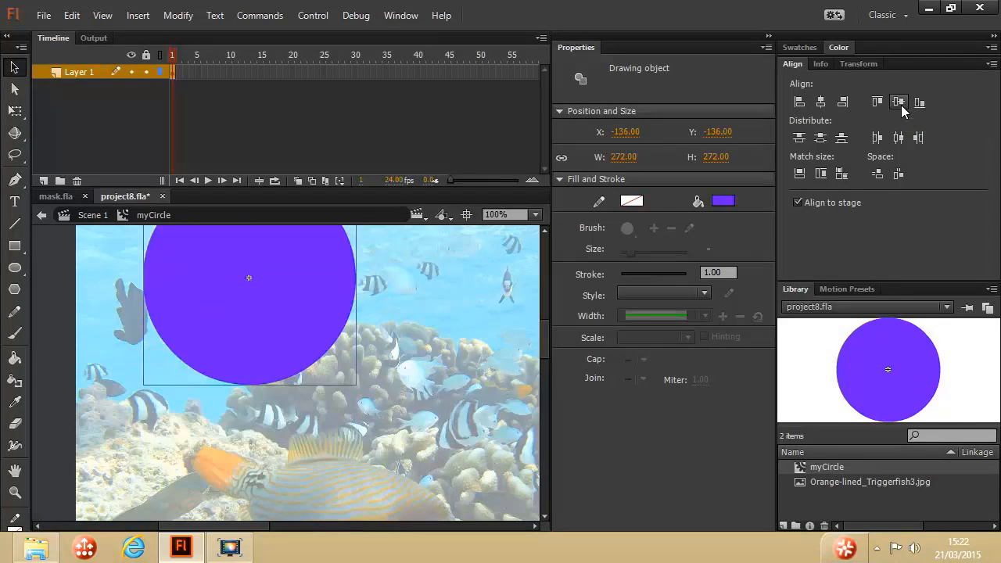
pyautogui.click(88, 217)
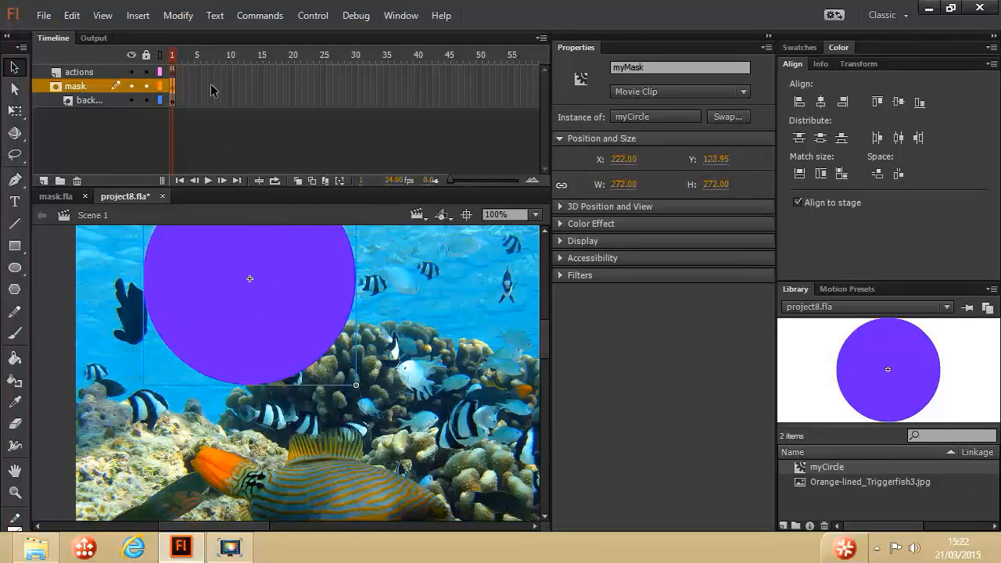
# Test the movie again to check the centred mask against the mouse pointer, and close the preview.
pyautogui.click(313, 16)
pyautogui.click(343, 129)
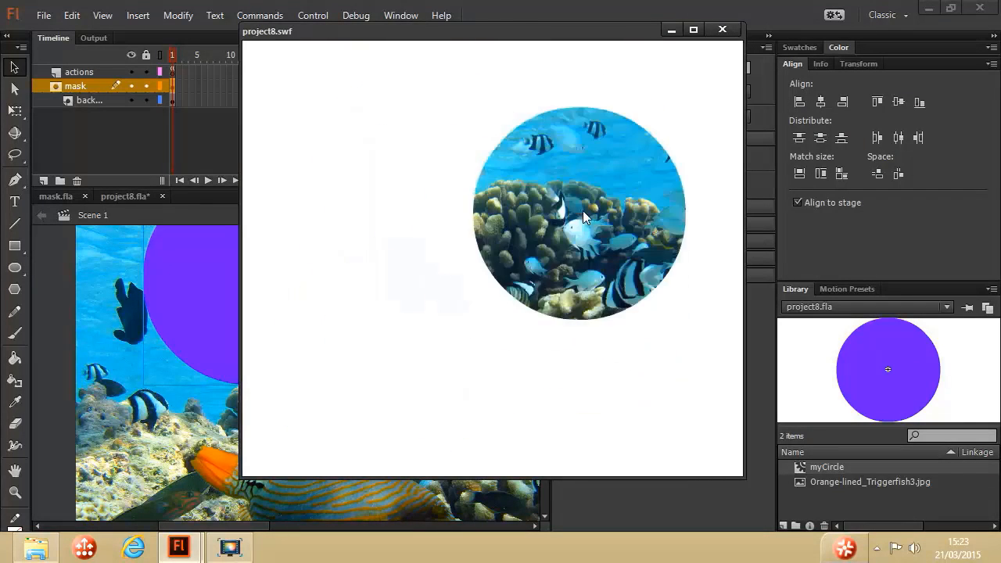
pyautogui.click(720, 29)
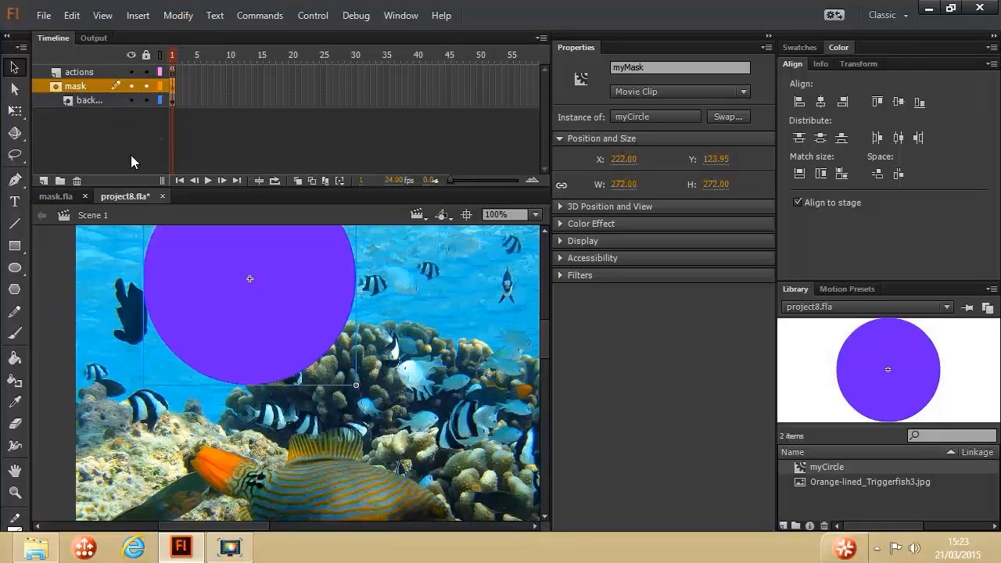
pyautogui.click(44, 16)
pyautogui.moveTo(89, 256)
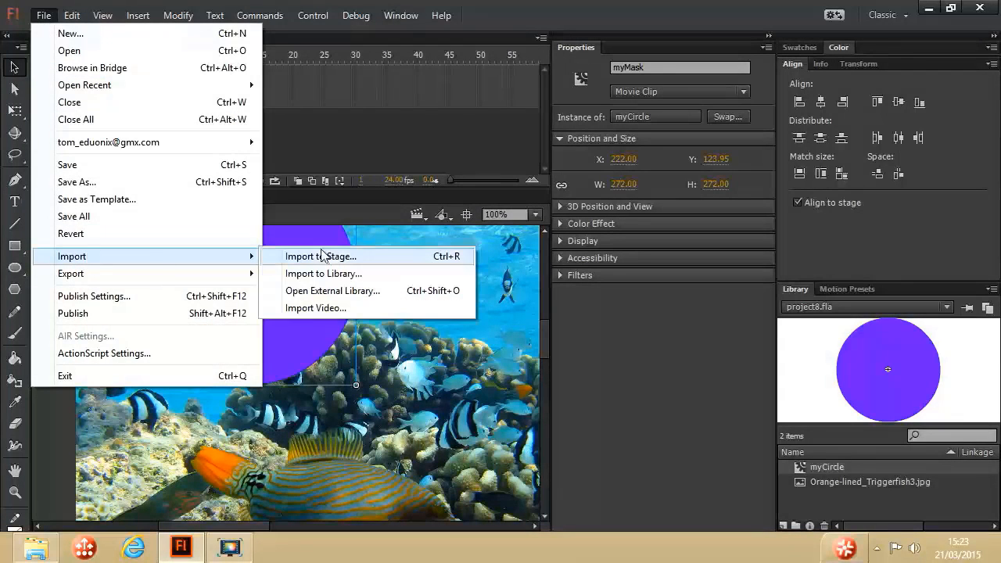
pyautogui.click(47, 21)
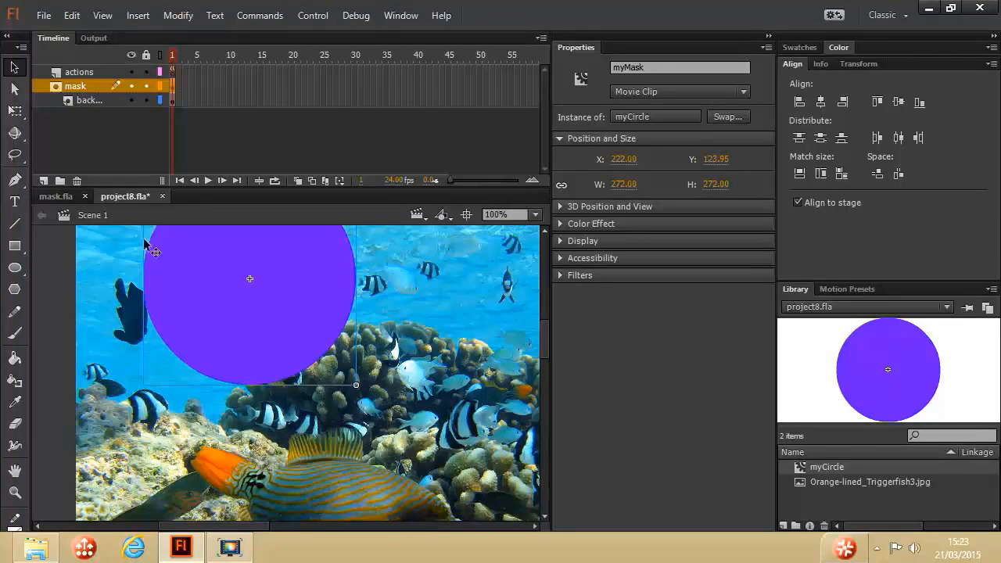
pyautogui.rightClick(77, 87)
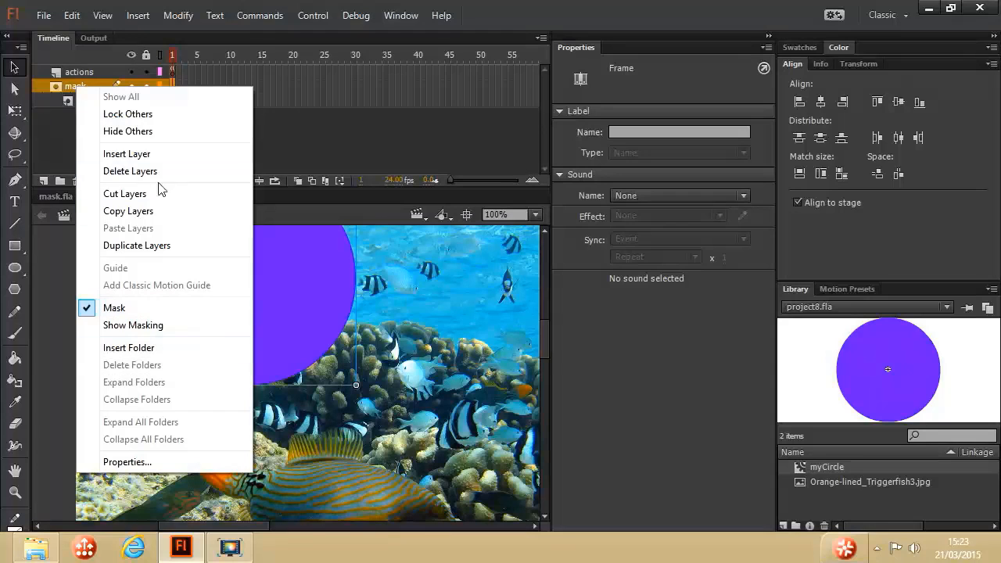
pyautogui.click(66, 94)
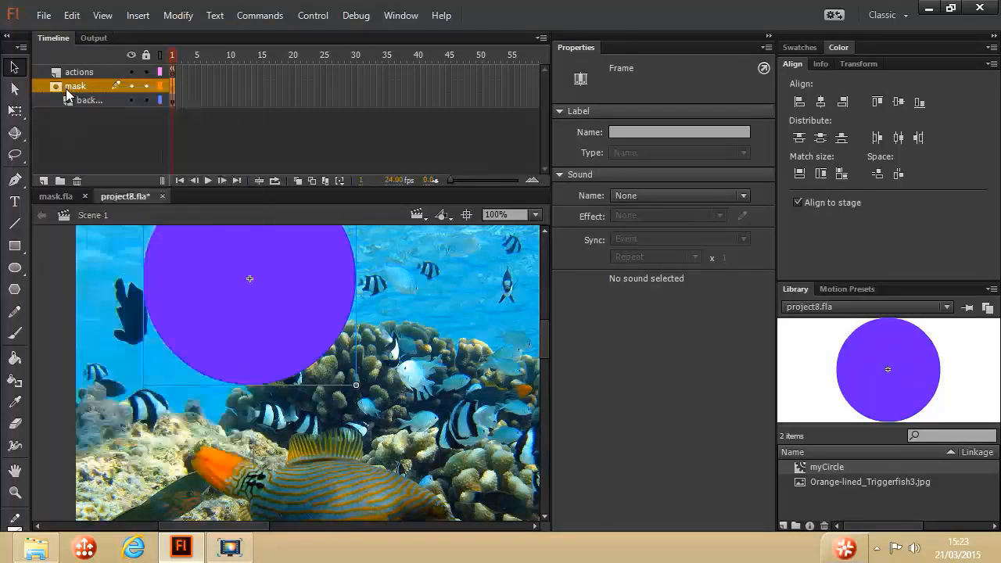
# Reopen the frame 1 script of the actions layer and reposition the script editor to review the code alongside the timeline.
pyautogui.click(175, 72)
pyautogui.click(400, 15)
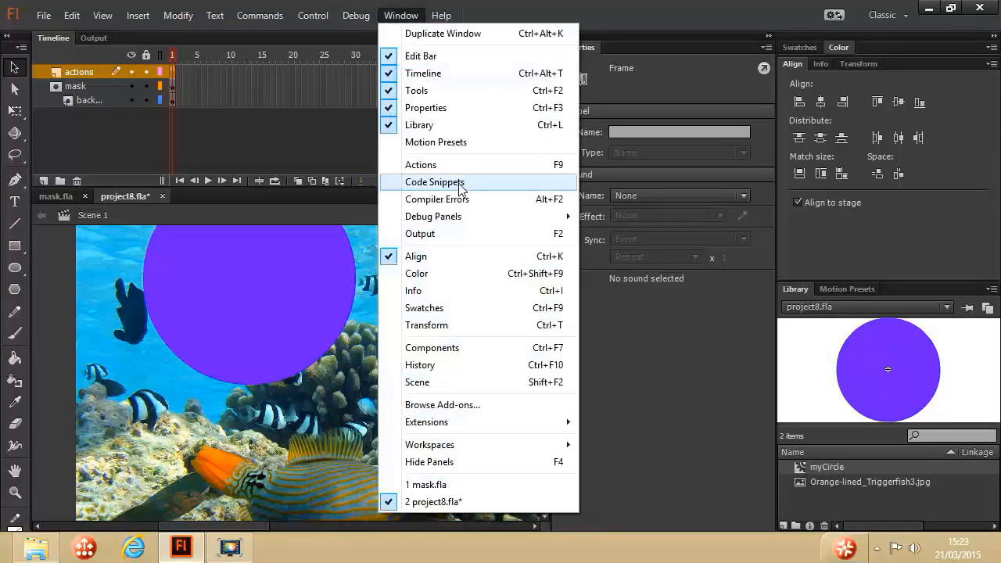
pyautogui.click(451, 166)
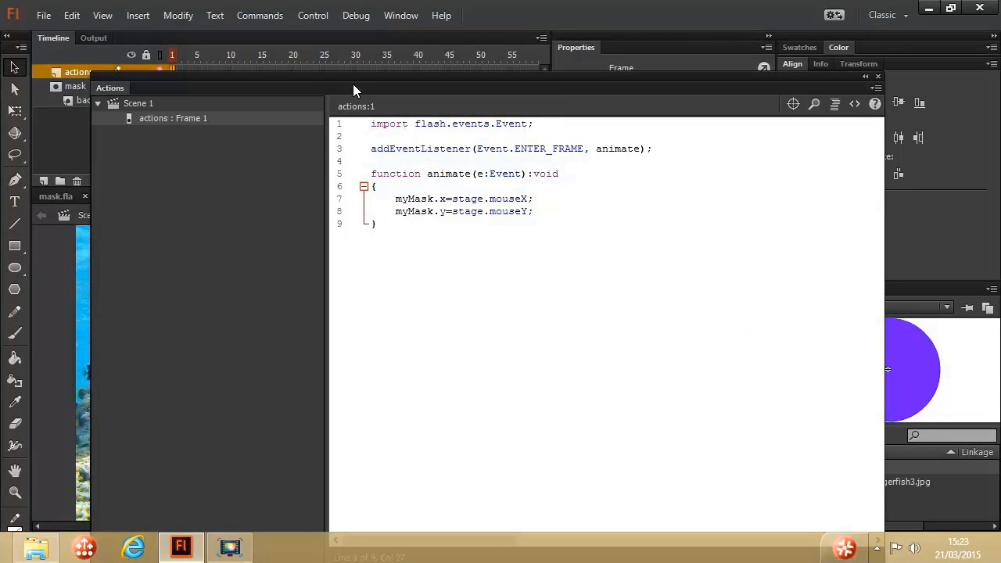
pyautogui.moveTo(351, 87); pyautogui.dragTo(582, 145)
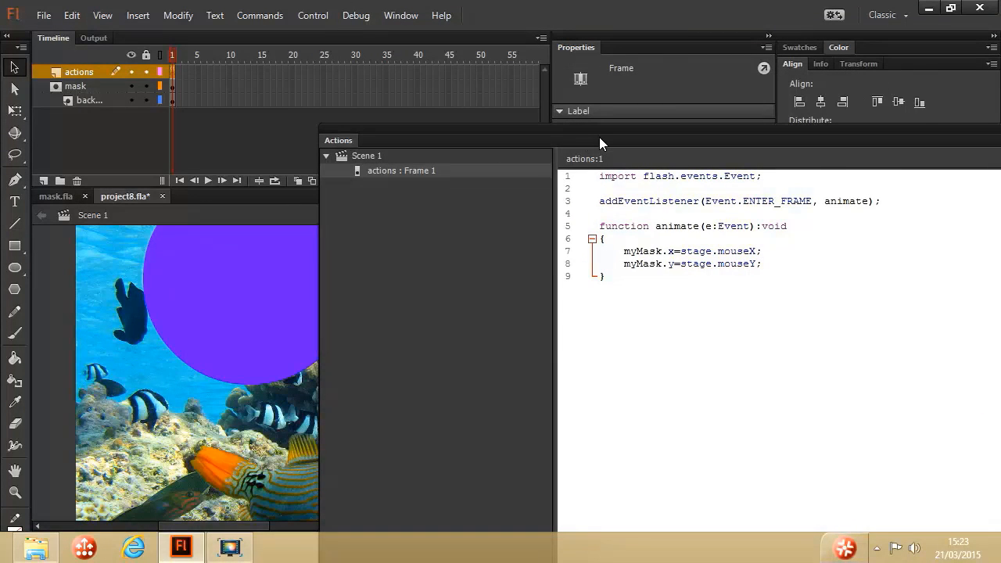
pyautogui.moveTo(599, 137); pyautogui.dragTo(376, 63)
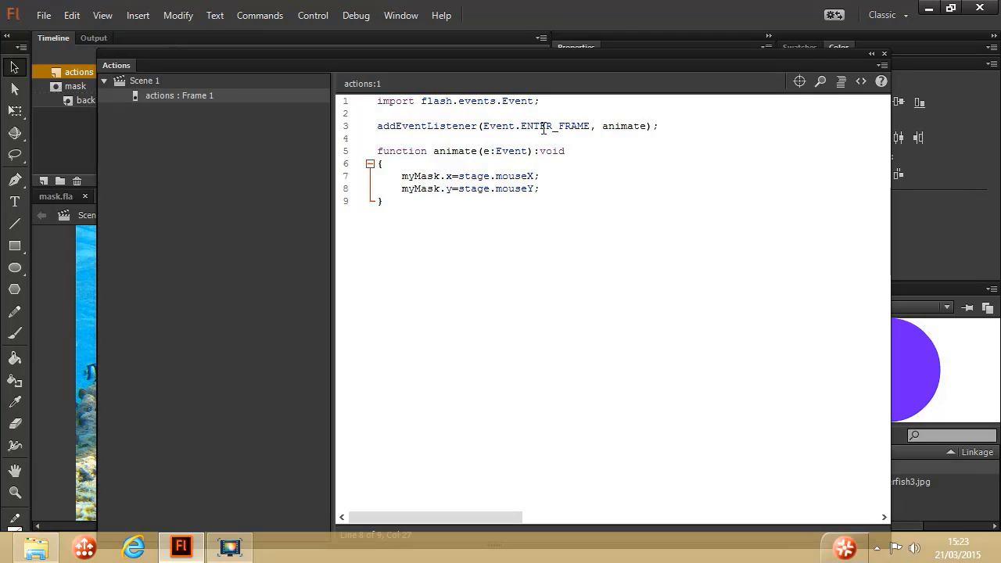
pyautogui.moveTo(530, 67); pyautogui.dragTo(493, 190)
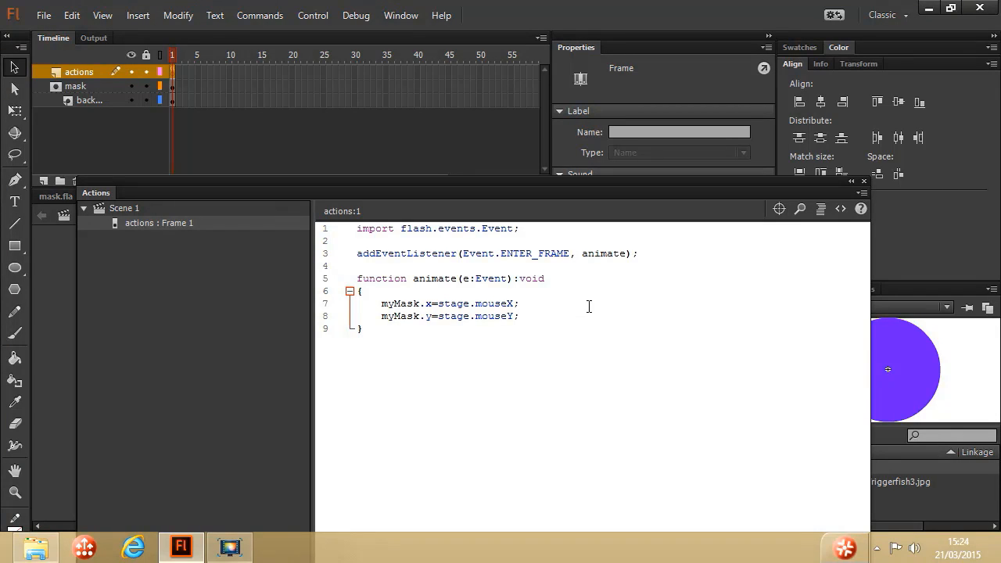
# Insert a // comment line directly above the addEventListener line and move the script editor higher up.
pyautogui.click(378, 241)
pyautogui.press('Return')
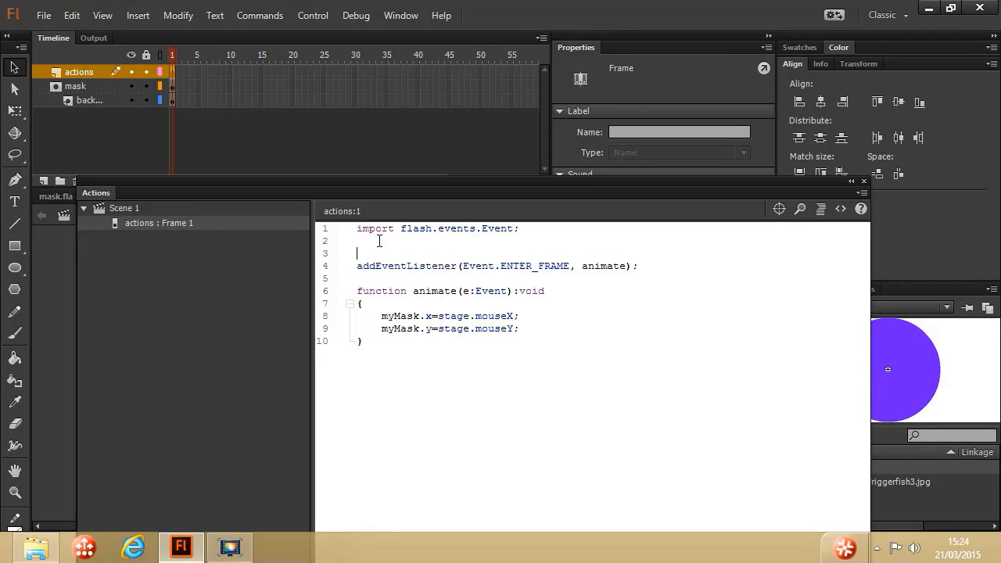
pyautogui.write('//')
pyautogui.moveTo(446, 193); pyautogui.dragTo(451, 59)
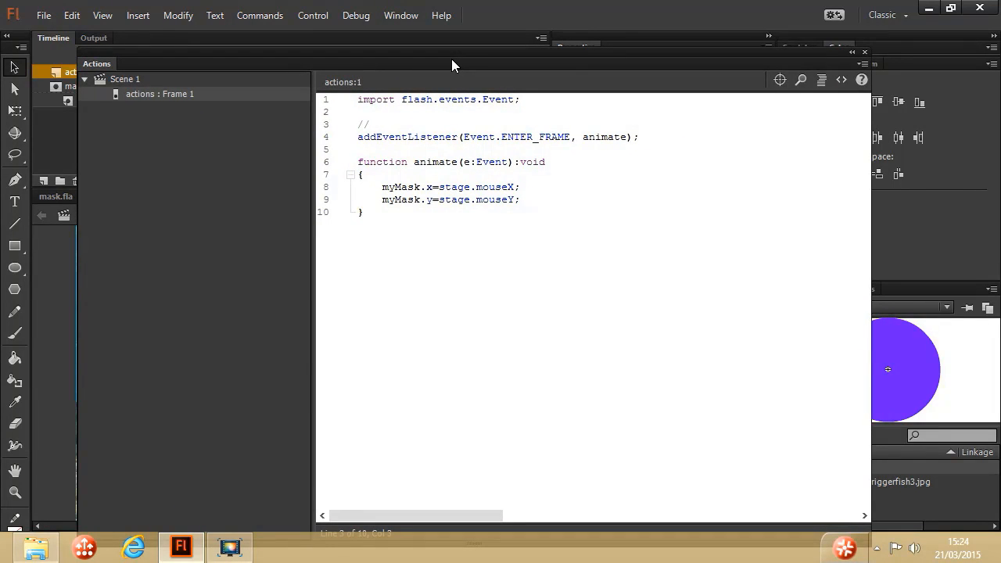
pyautogui.moveTo(451, 58); pyautogui.dragTo(436, 60)
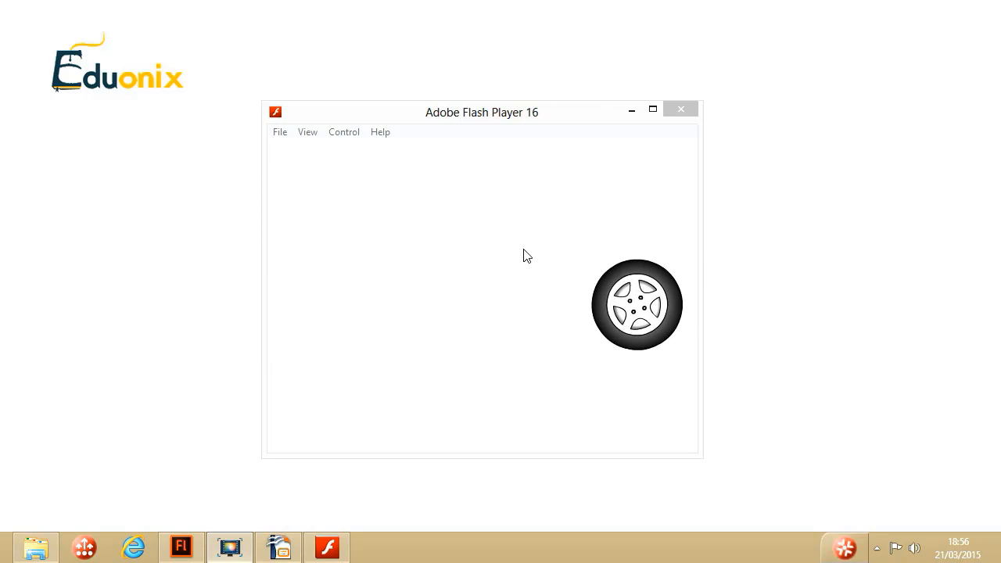
# Close the Flash Player playback of the rolling wheel and switch to Flash to view the wheel in wheel.fla.
pyautogui.click(679, 114)
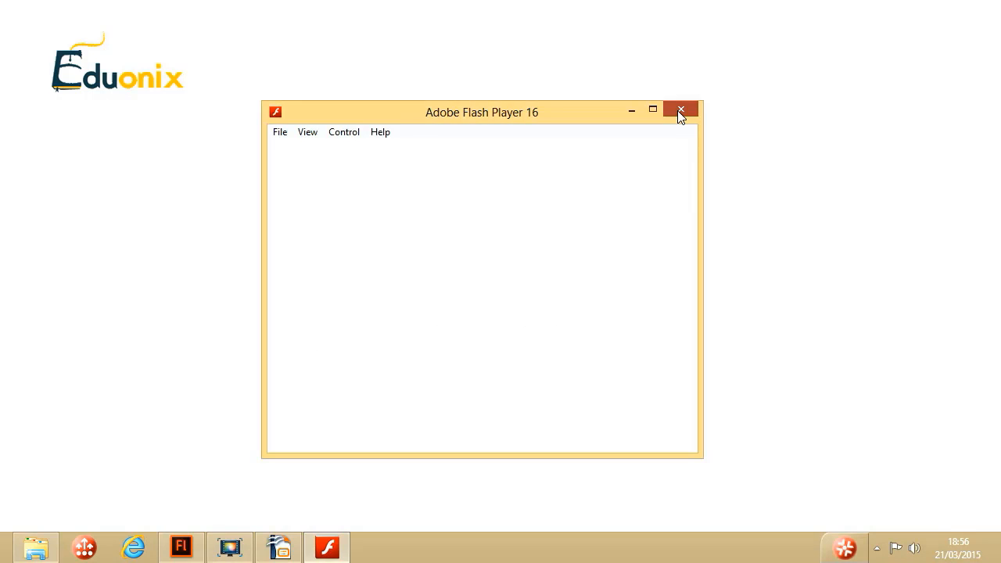
pyautogui.click(180, 549)
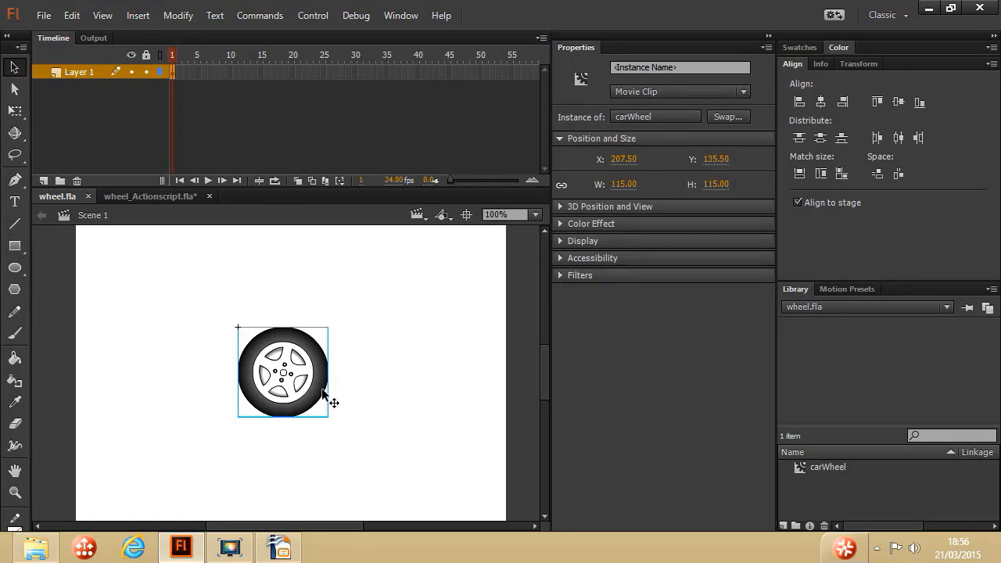
# Switch to lesson14.ppt in OpenOffice Impress and start the slide show to view the Trigonometry slide.
pyautogui.click(278, 550)
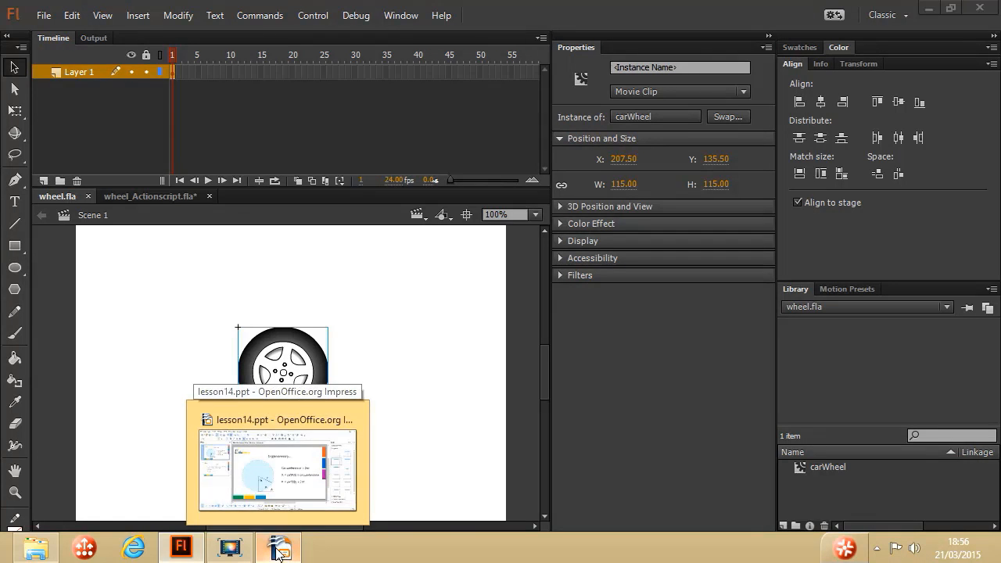
pyautogui.click(192, 28)
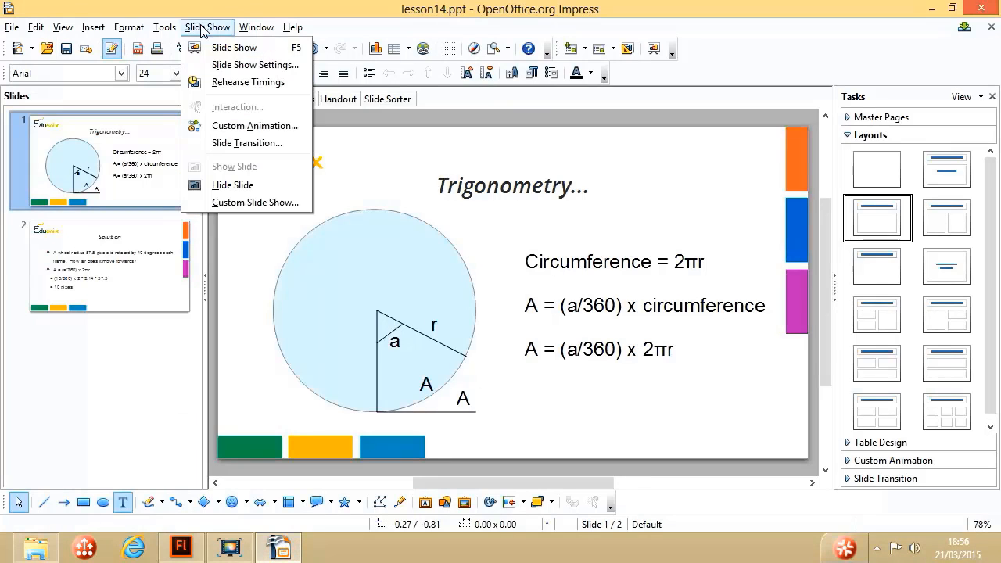
pyautogui.click(219, 44)
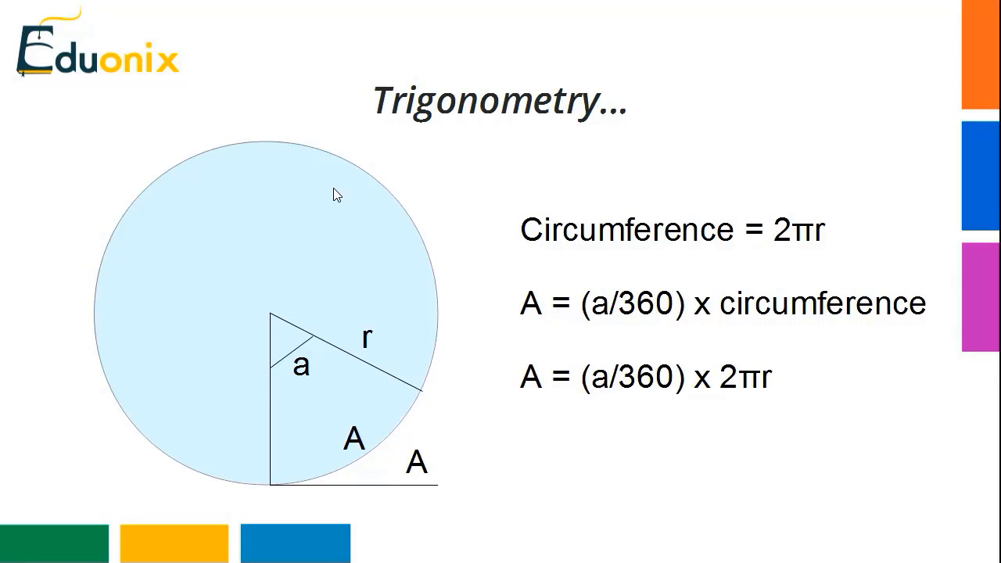
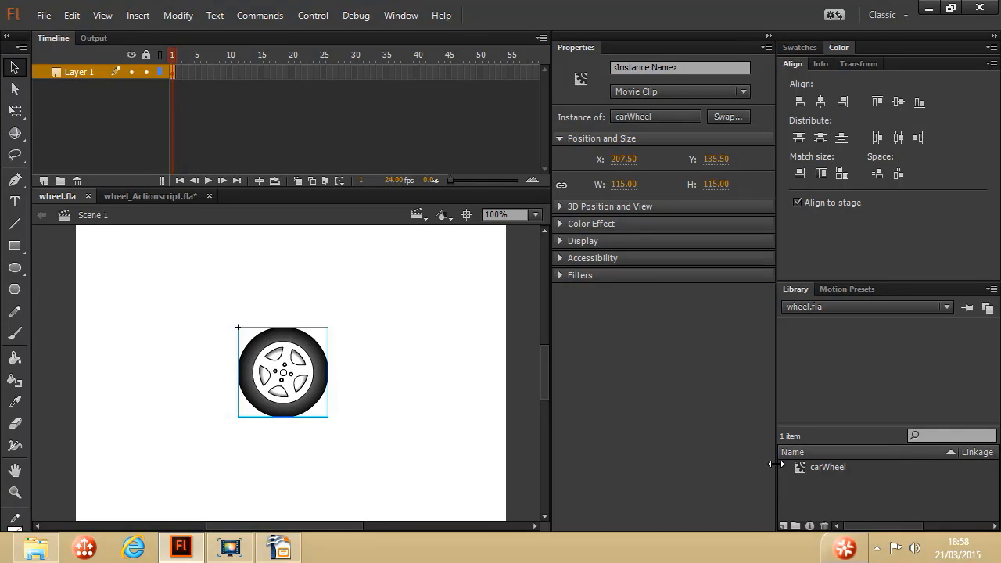
# Open the carWheel movie clip for editing and extend Layer 1 with frames up to frame 36.
pyautogui.doubleClick(310, 382)
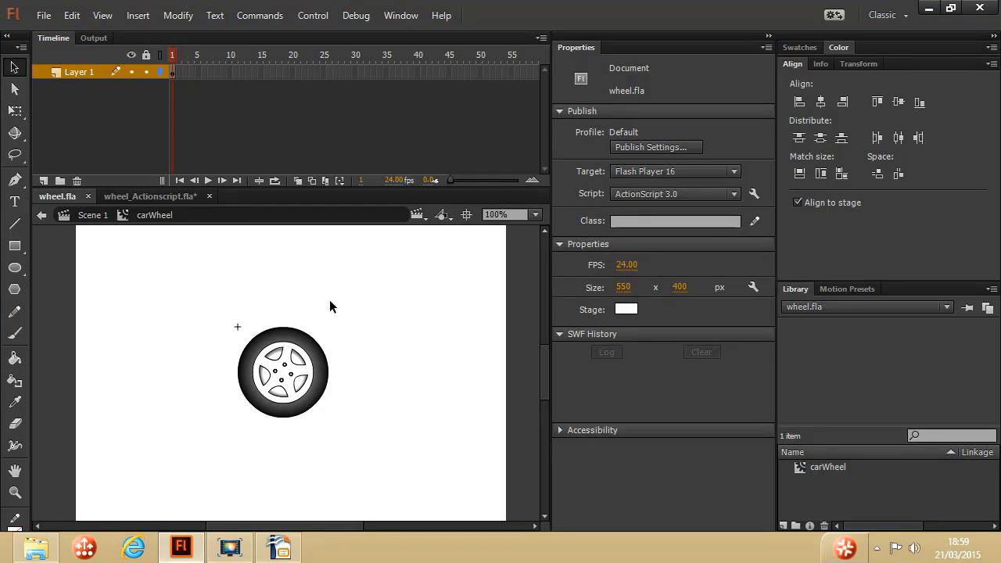
pyautogui.moveTo(179, 416); pyautogui.dragTo(187, 333)
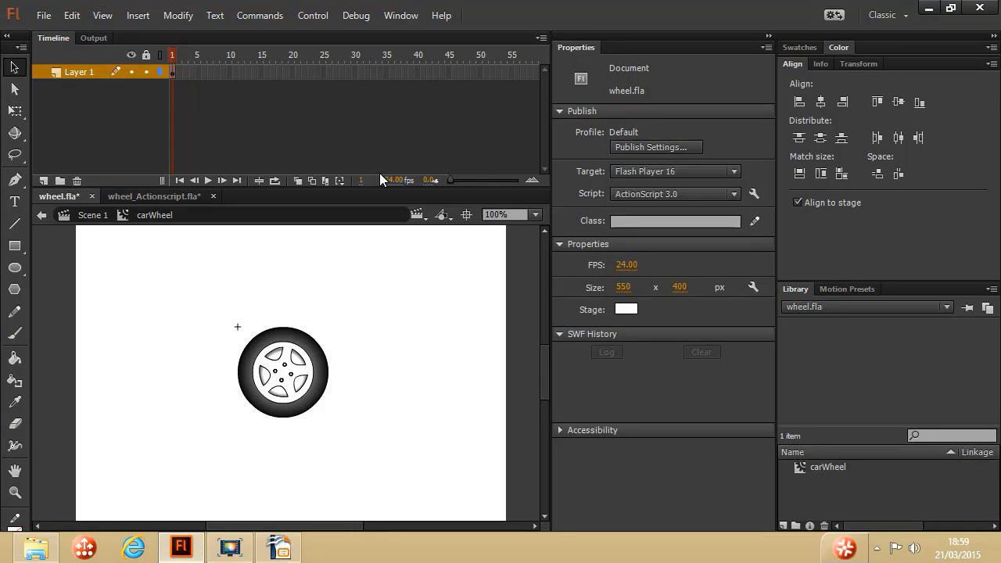
pyautogui.click(391, 73)
pyautogui.rightClick(390, 72)
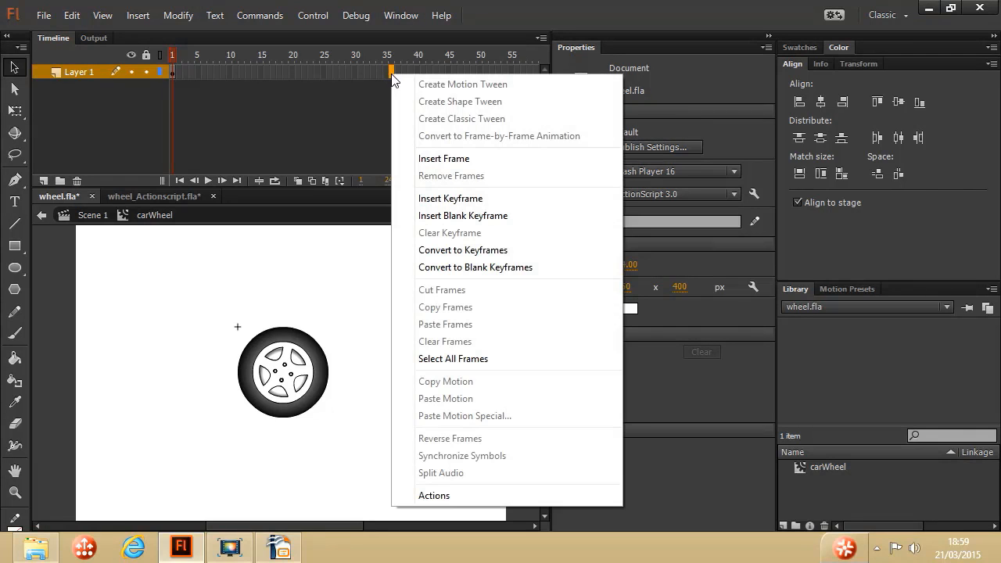
pyautogui.click(472, 161)
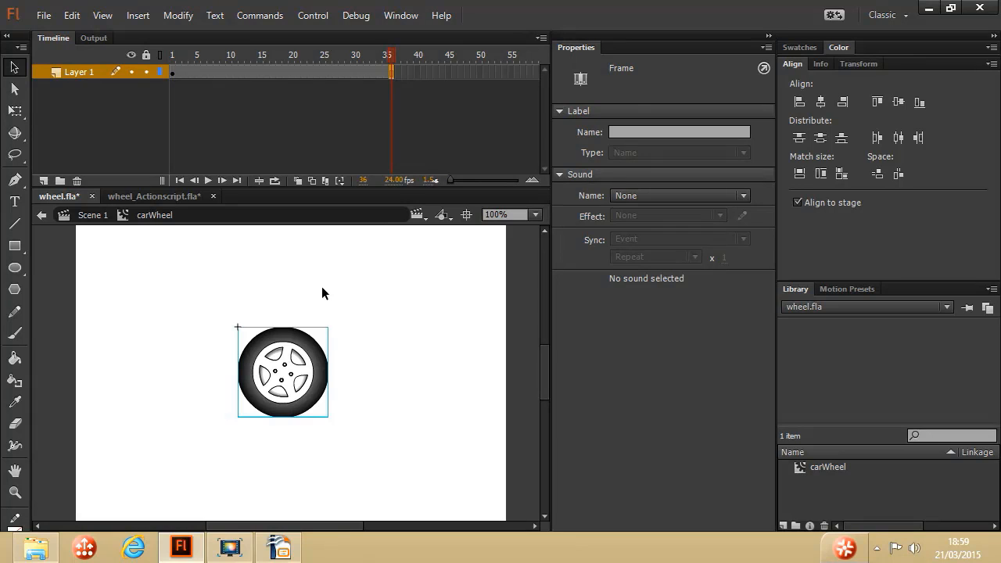
# Create a motion tween on Layer 1 of carWheel, accepting conversion of the wheel artwork to a symbol.
pyautogui.rightClick(274, 73)
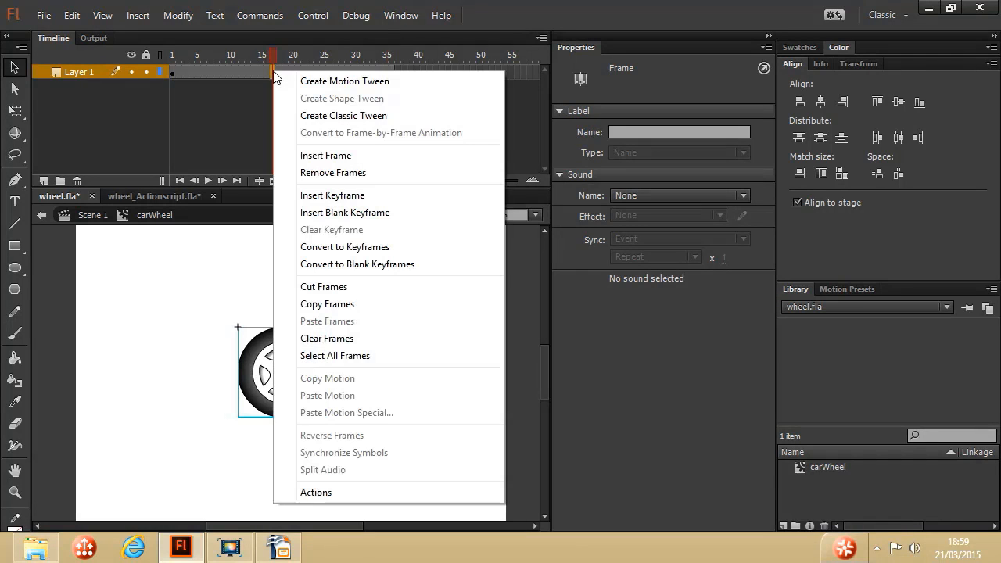
pyautogui.click(364, 82)
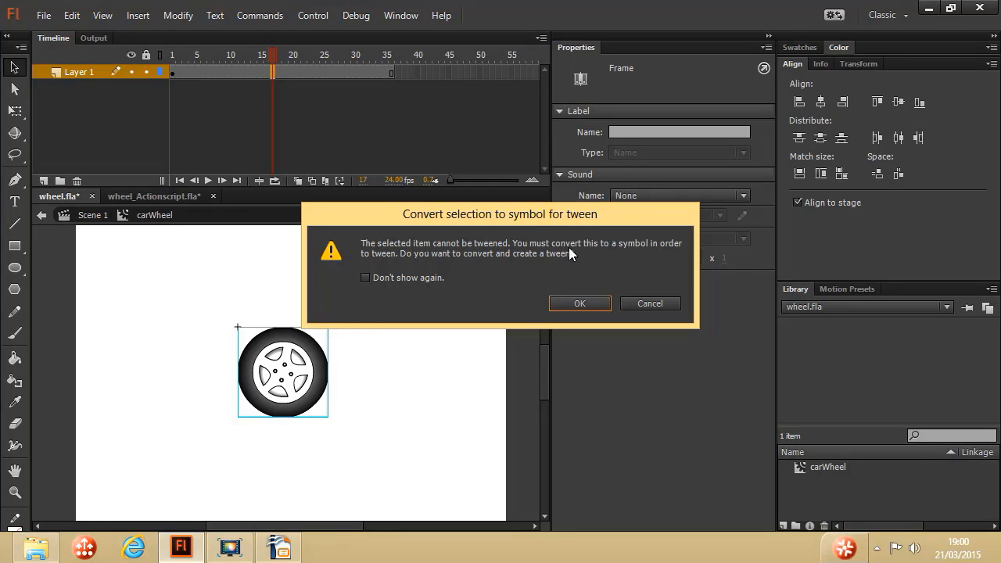
pyautogui.click(579, 304)
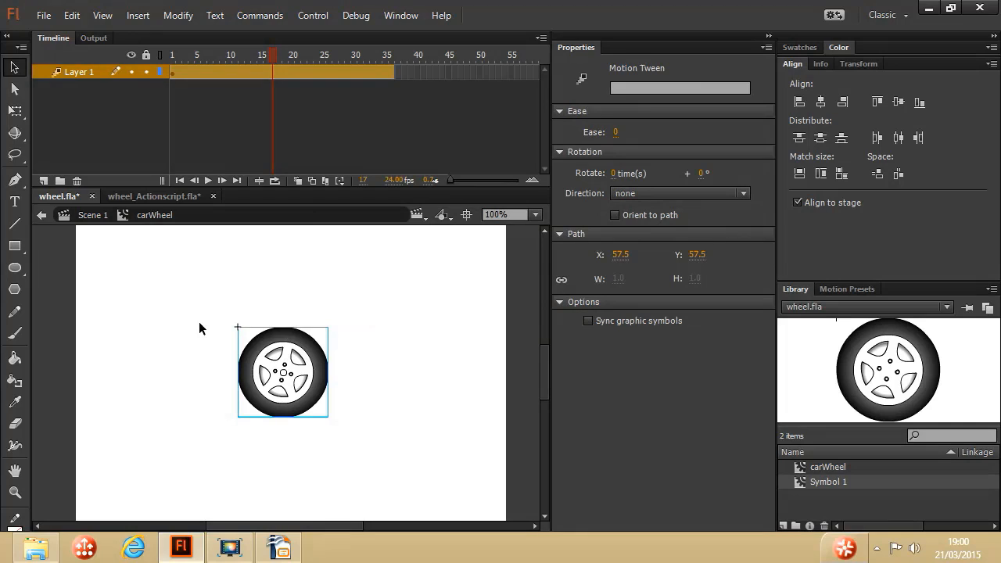
# Rename Symbol 1 in the library to innerWheel and select its instance on the stage.
pyautogui.doubleClick(830, 481)
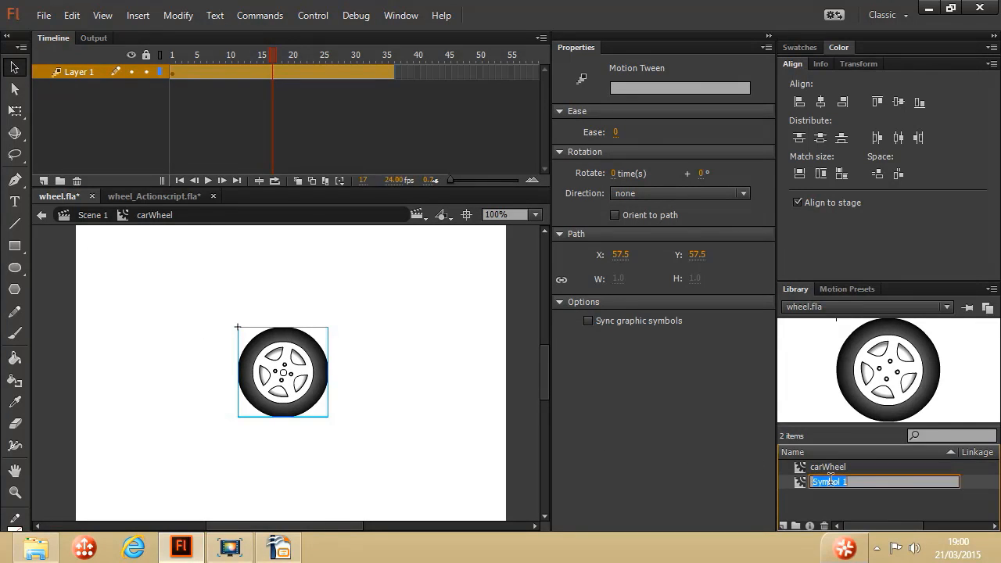
pyautogui.write('innerWheel')
pyautogui.click(313, 387)
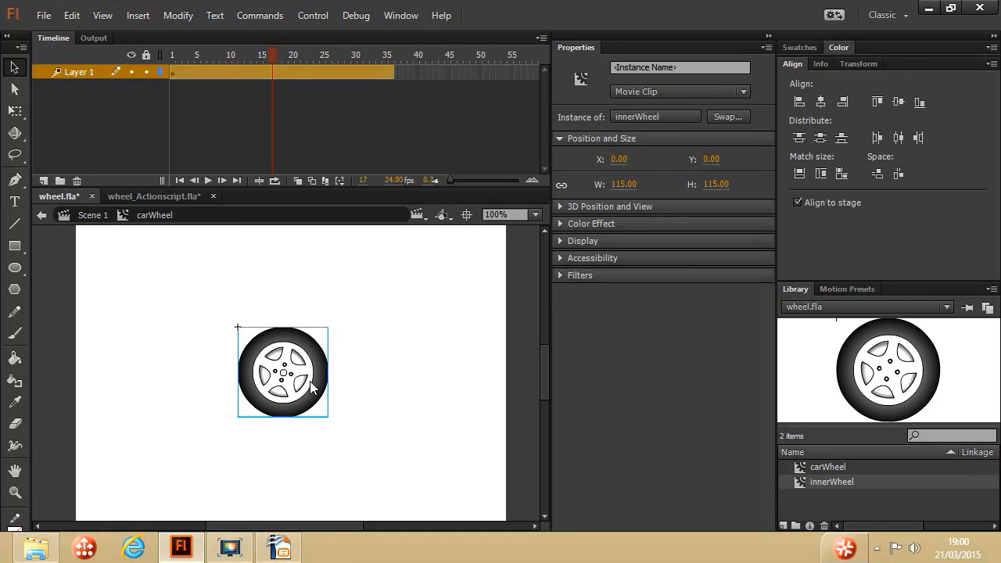
# Set the wheel's rotation to 360 degrees at frame 36 of the motion tween.
pyautogui.click(390, 69)
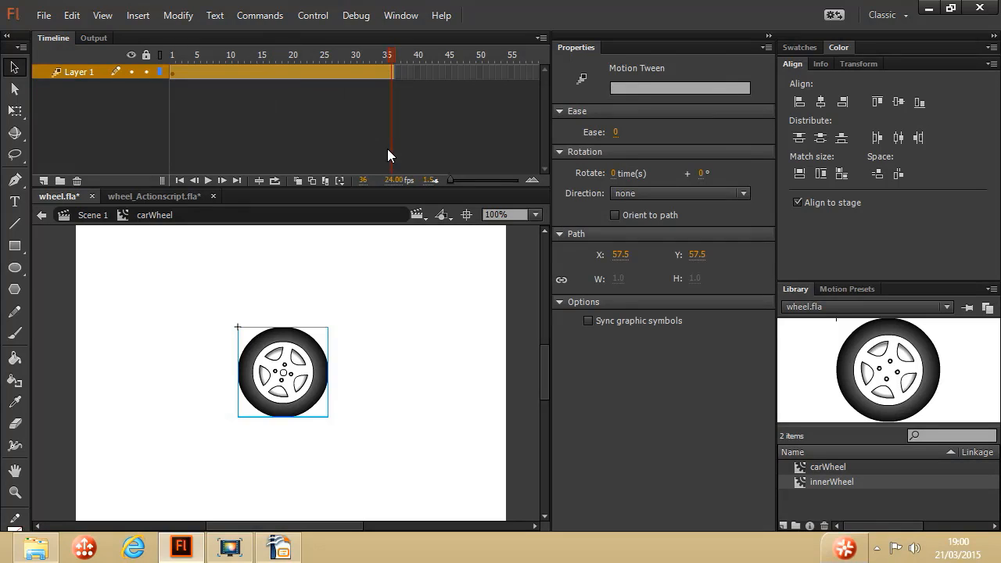
pyautogui.click(853, 64)
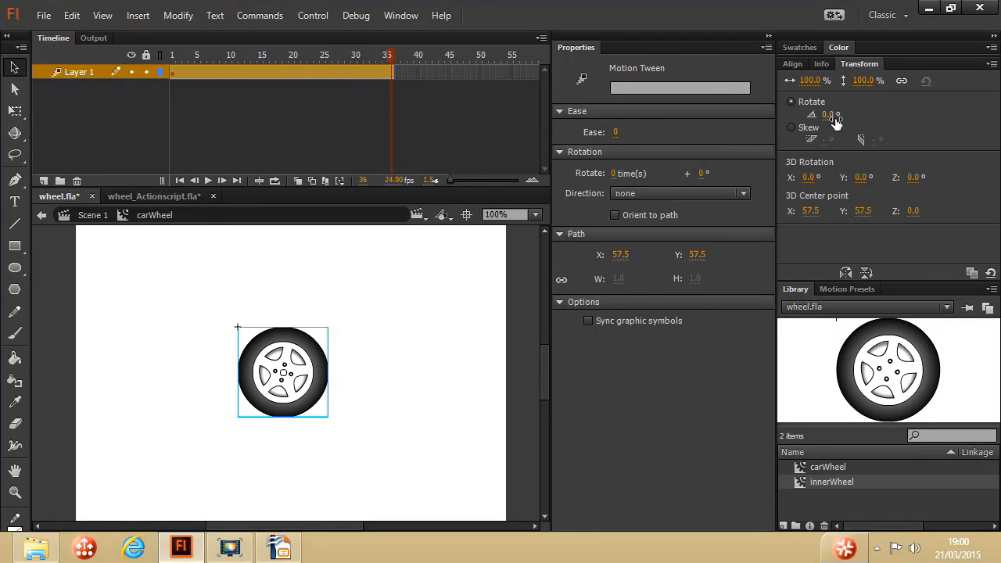
pyautogui.click(834, 115)
pyautogui.write('360')
pyautogui.press('Return')
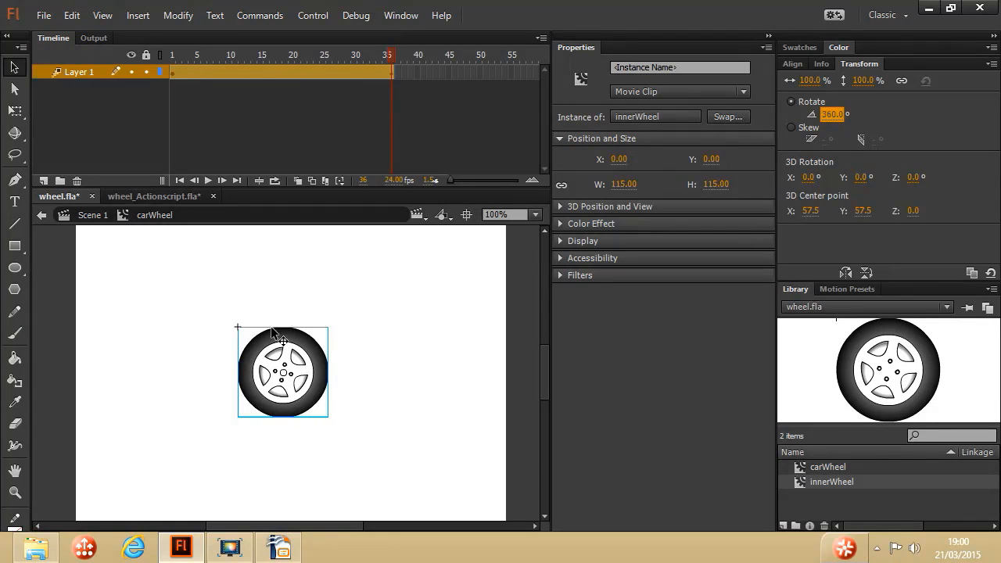
# Return to Scene 1, test the movie to watch the wheel spin, and close the playback.
pyautogui.click(87, 217)
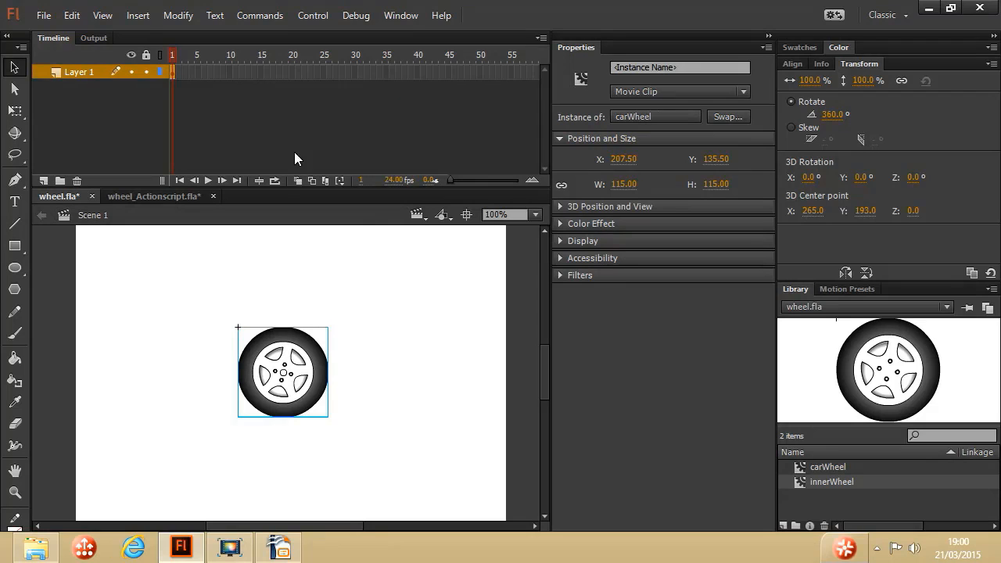
pyautogui.click(318, 16)
pyautogui.click(362, 129)
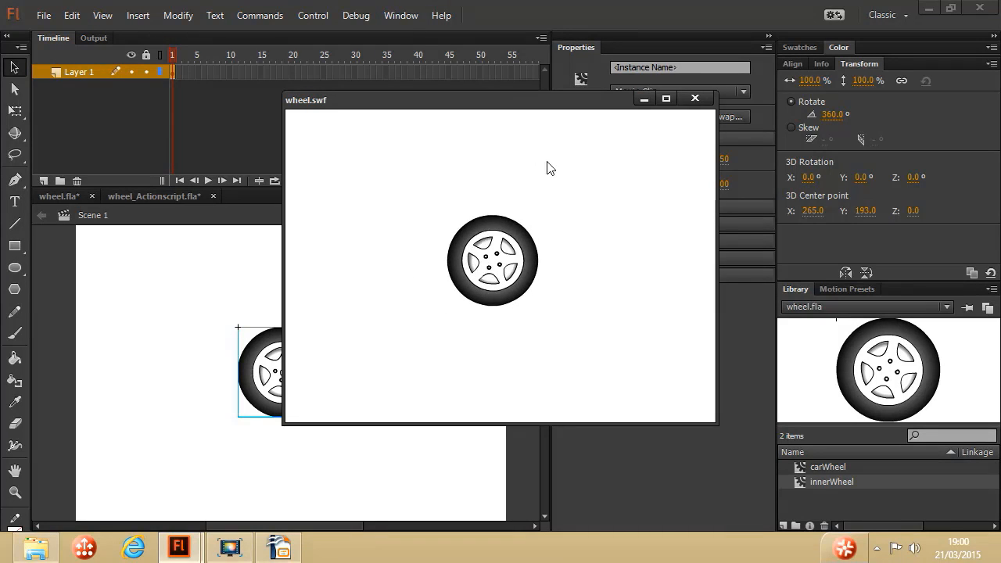
pyautogui.click(698, 101)
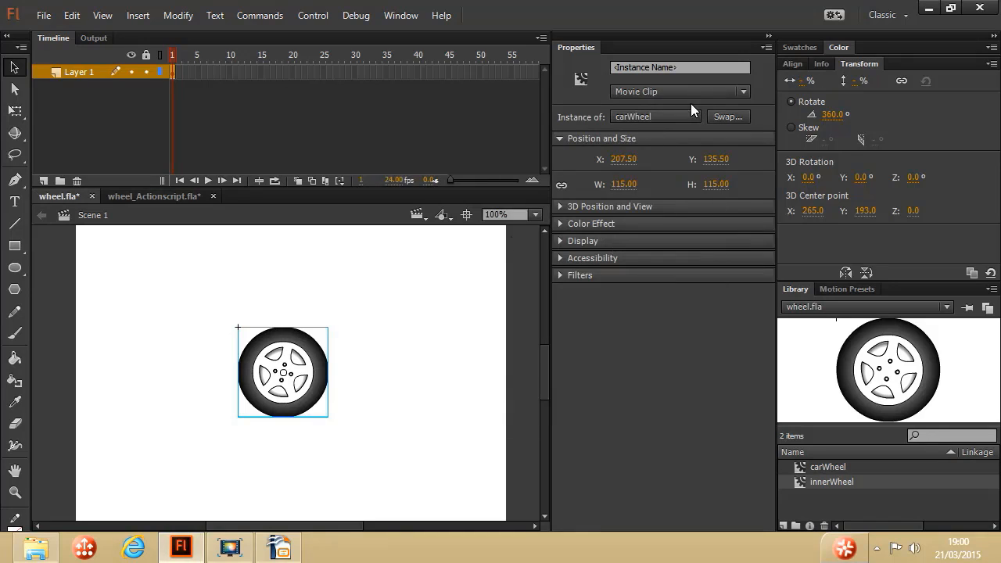
# Reopen the carWheel symbol, add a new layer above the tween layer and insert a keyframe on it at frame 36.
pyautogui.doubleClick(294, 349)
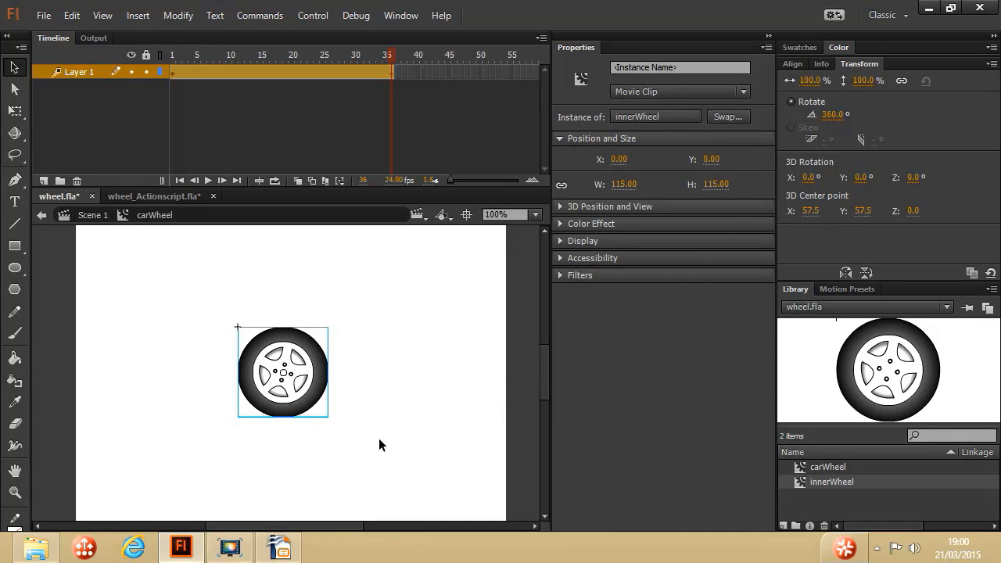
pyautogui.click(173, 71)
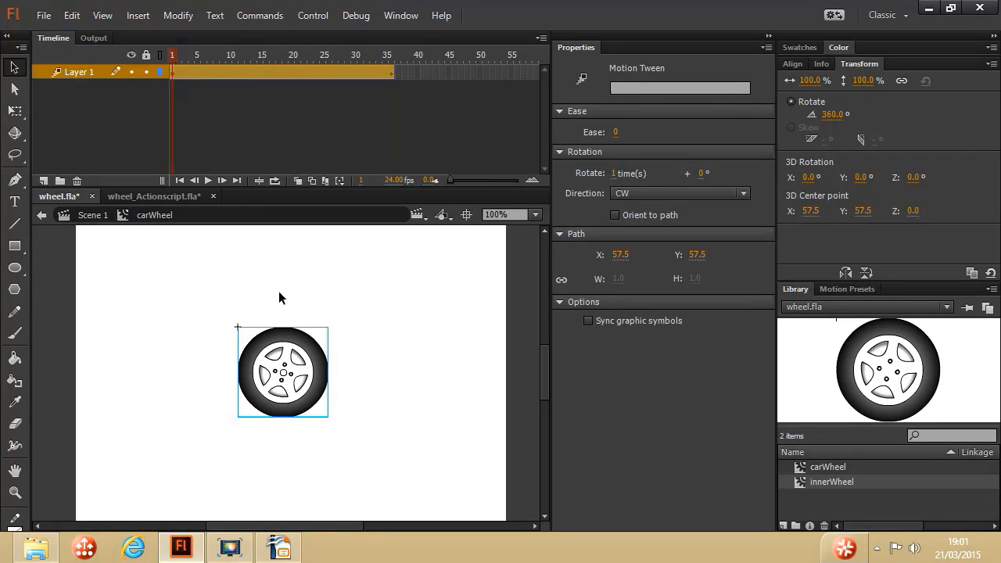
pyautogui.click(390, 71)
pyautogui.click(386, 67)
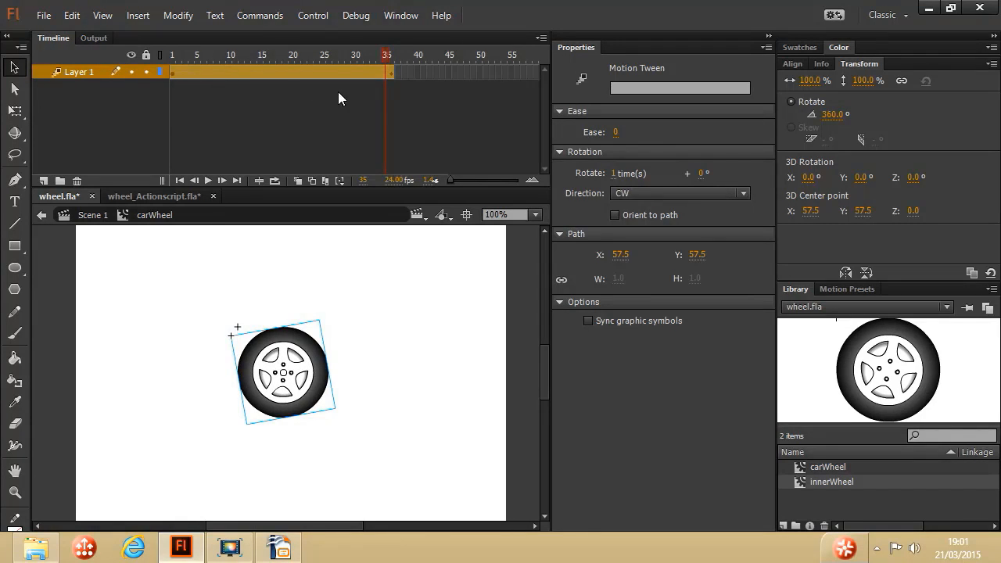
pyautogui.click(389, 74)
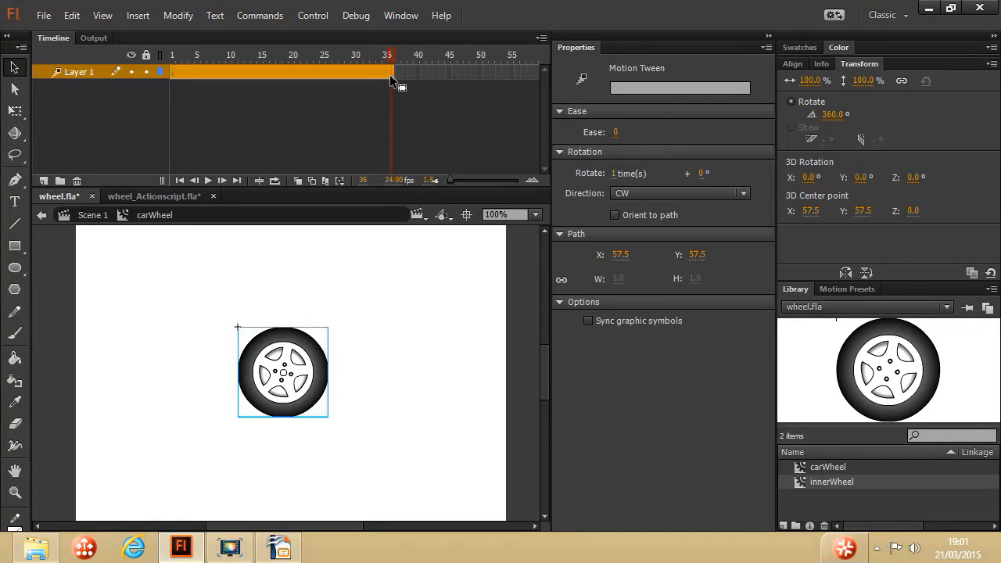
pyautogui.click(46, 180)
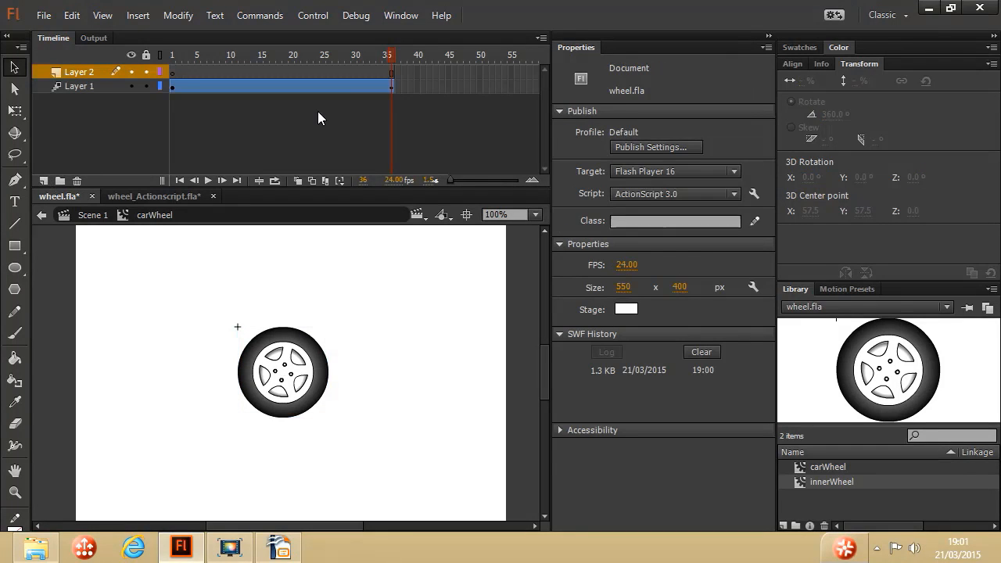
pyautogui.rightClick(391, 74)
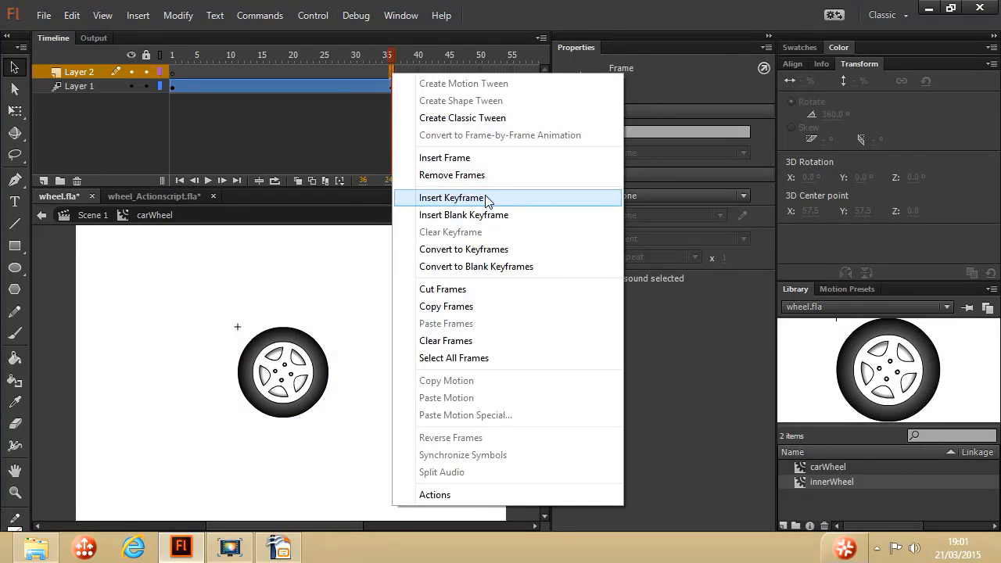
pyautogui.click(486, 199)
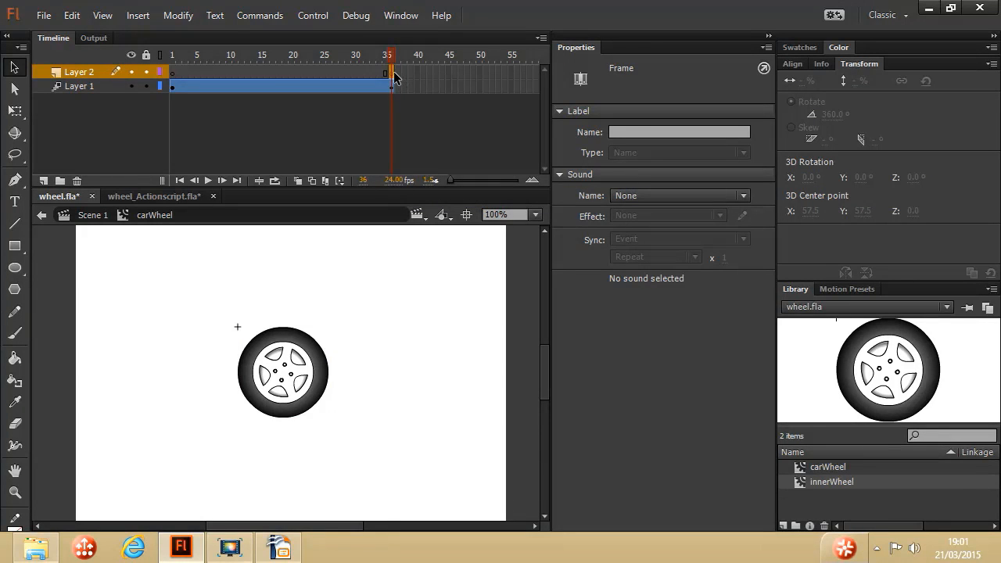
# Add the script gotoAndPlay(2); to frame 36 of Layer 2 in carWheel and close the script editor.
pyautogui.click(398, 21)
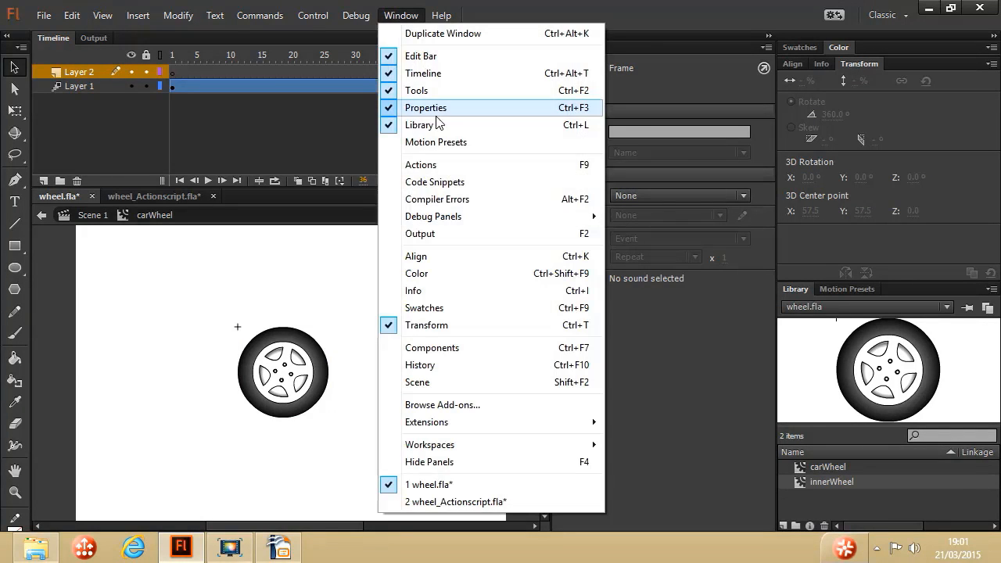
pyautogui.click(441, 167)
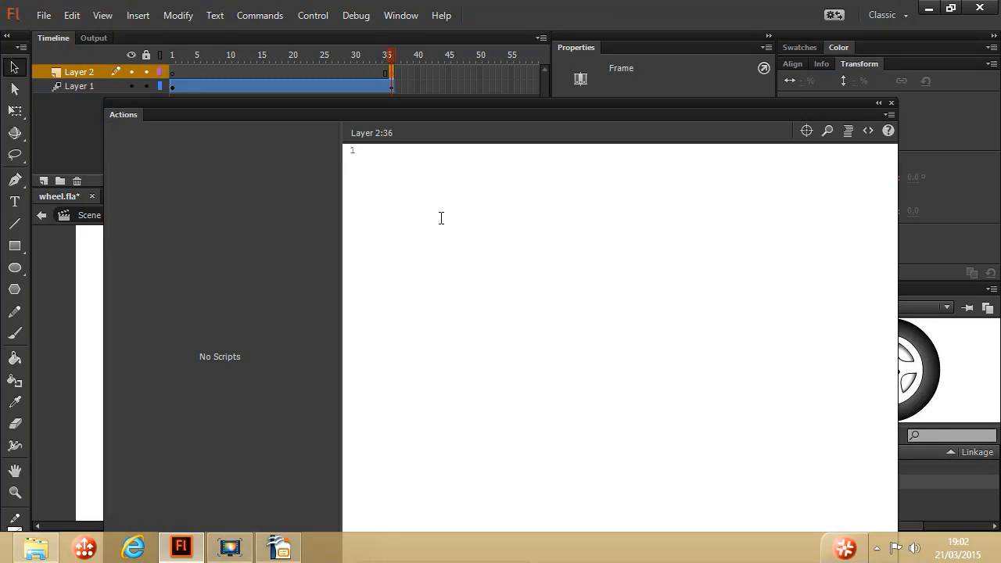
pyautogui.write('gotoA')
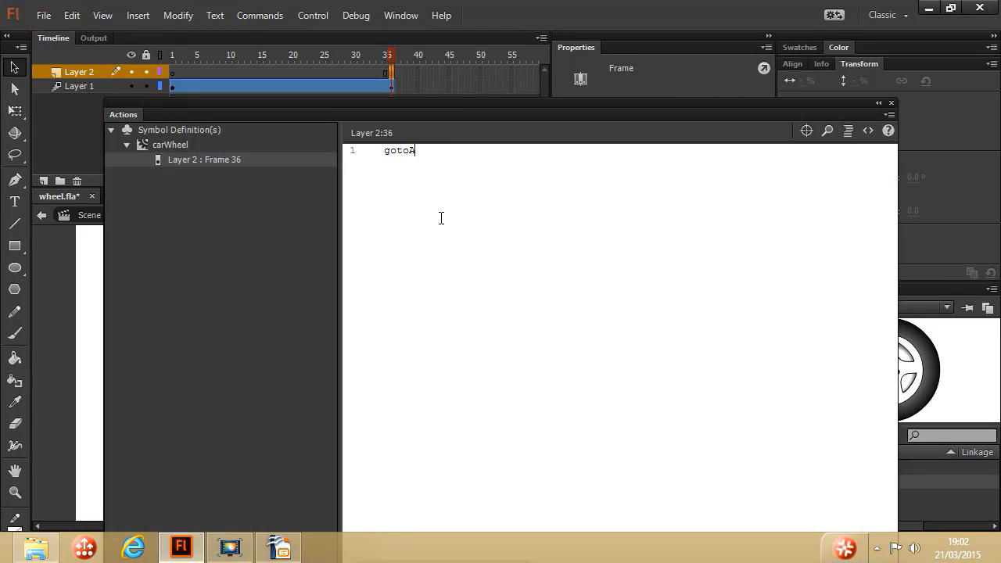
pyautogui.write('ndPlay(2);')
pyautogui.click(890, 103)
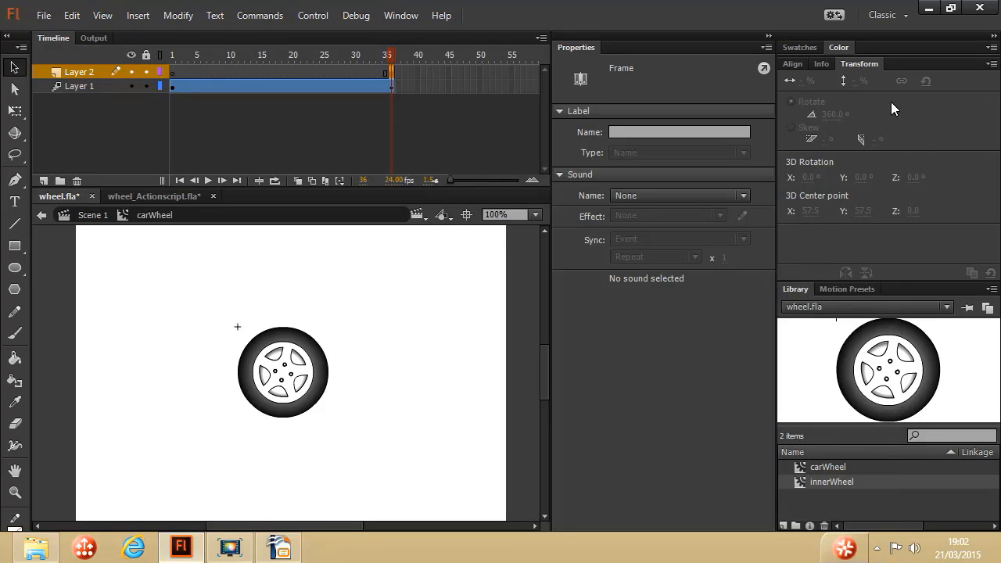
# Go back to the main scene, test the wheel's looping rotation with the frame script, and close the playback.
pyautogui.click(91, 215)
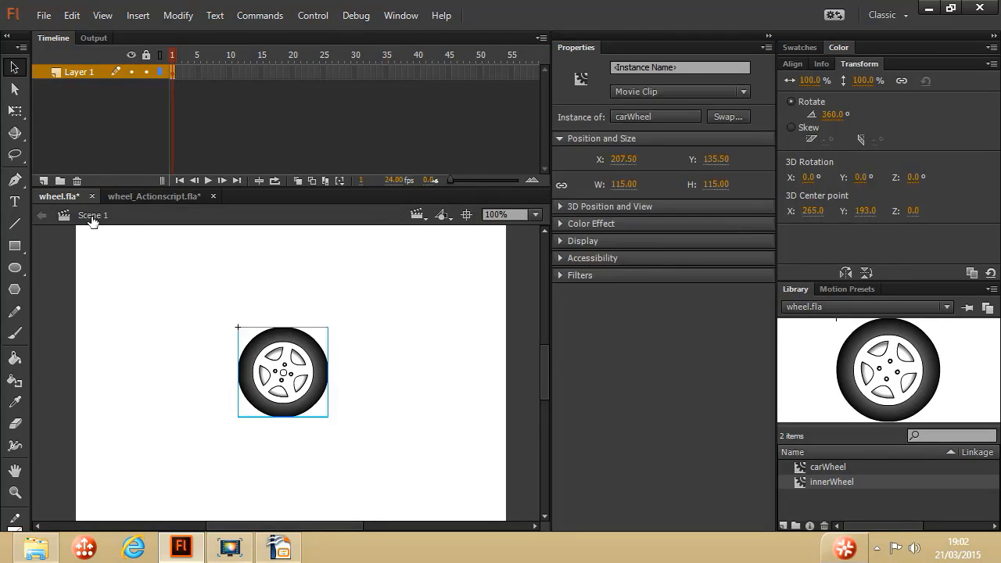
pyautogui.click(320, 18)
pyautogui.click(367, 130)
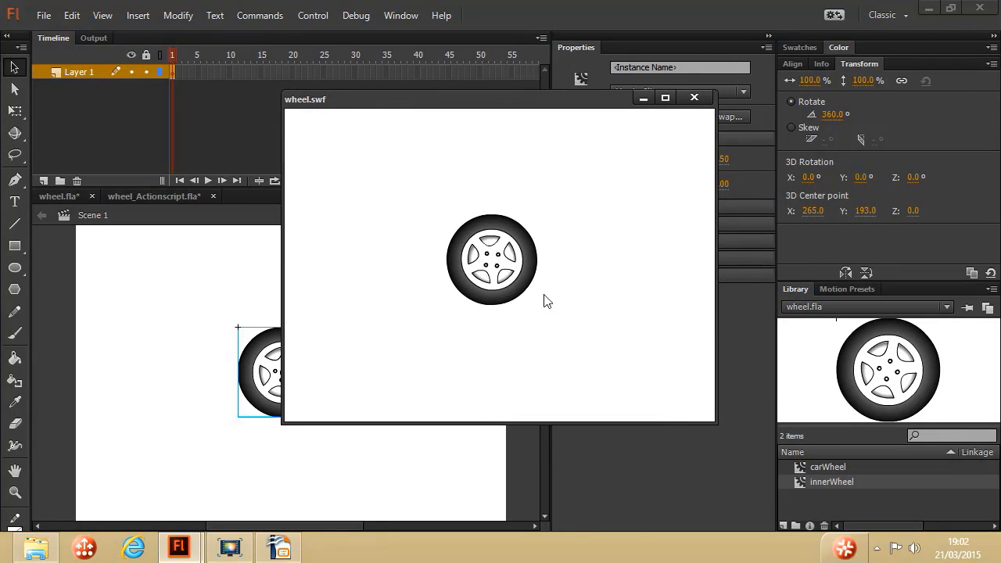
pyautogui.click(694, 97)
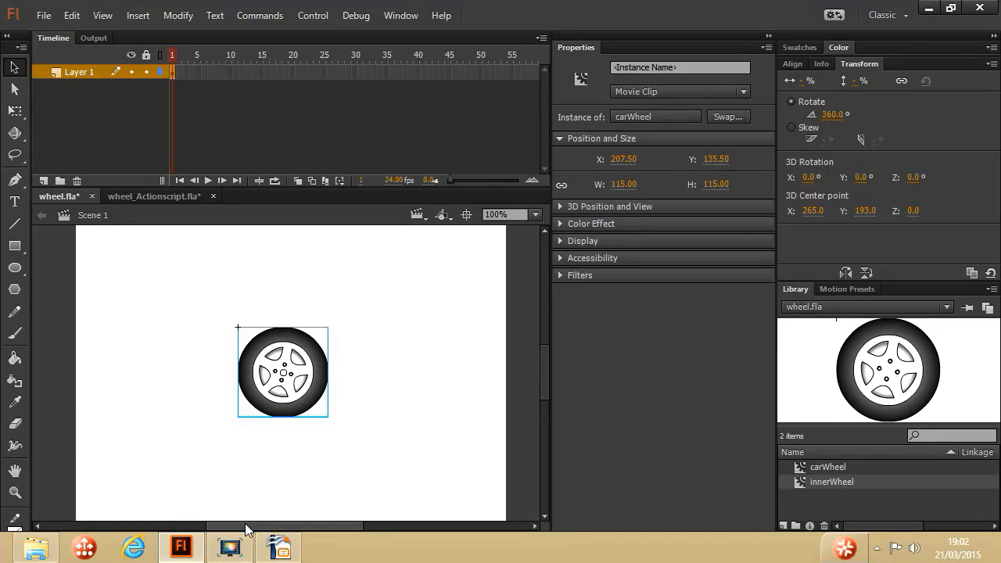
# Move the carWheel instance off the stage's left edge and set its X position to -200.
pyautogui.moveTo(243, 521); pyautogui.dragTo(215, 525)
pyautogui.moveTo(362, 417); pyautogui.dragTo(80, 418)
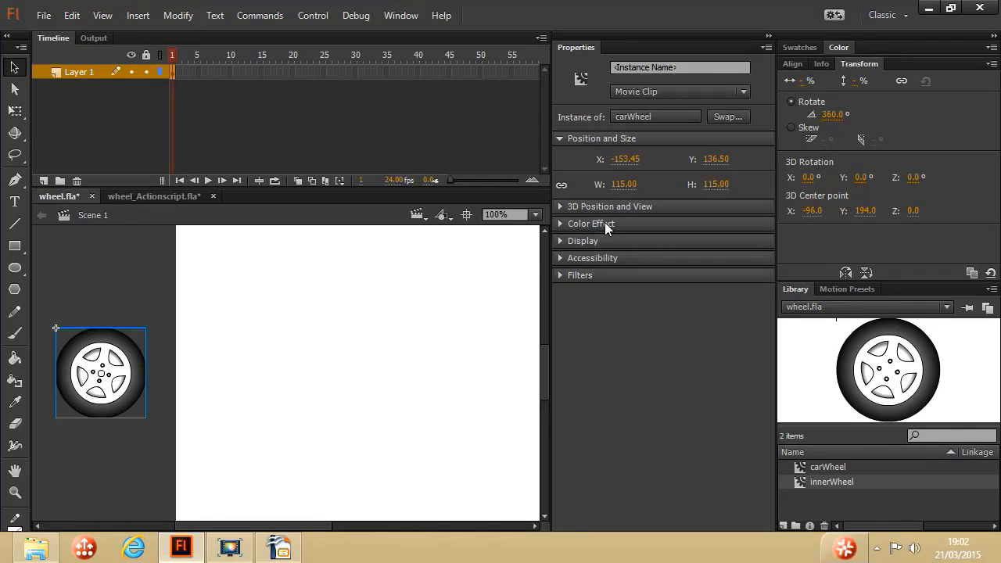
pyautogui.click(628, 159)
pyautogui.moveTo(652, 159); pyautogui.dragTo(620, 159)
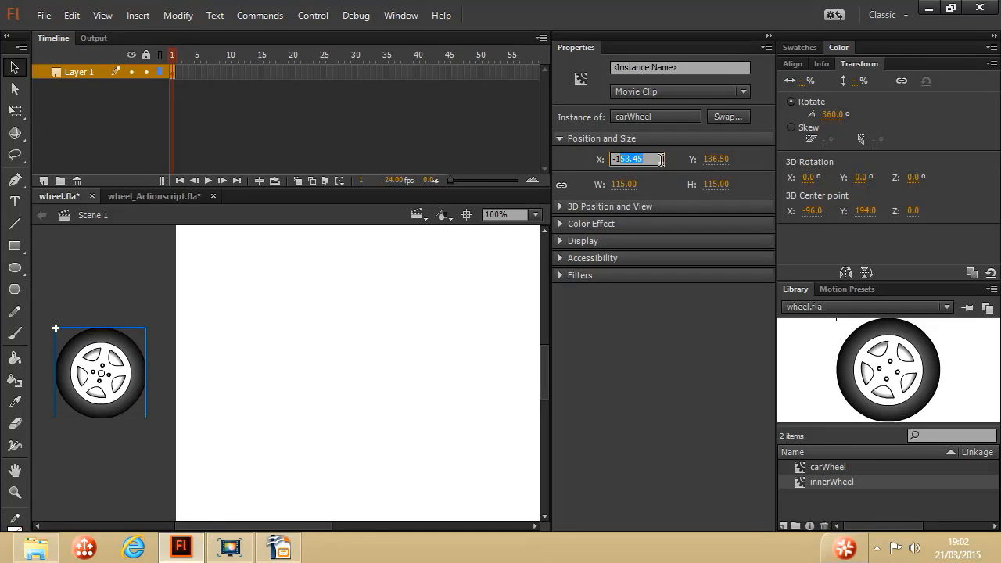
pyautogui.press('BackSpace')
pyautogui.press('BackSpace')
pyautogui.write('200')
pyautogui.press('Return')
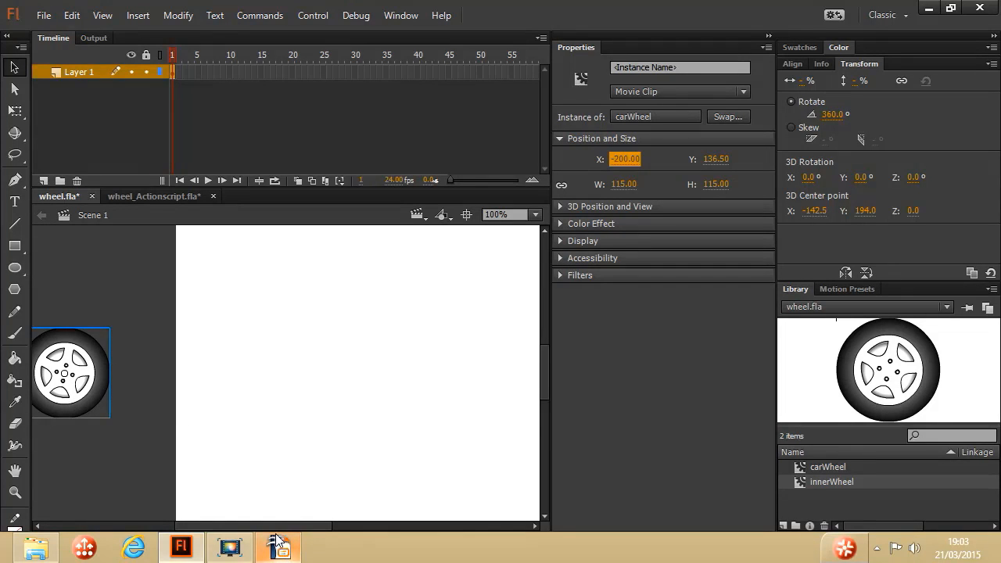
pyautogui.moveTo(280, 551)
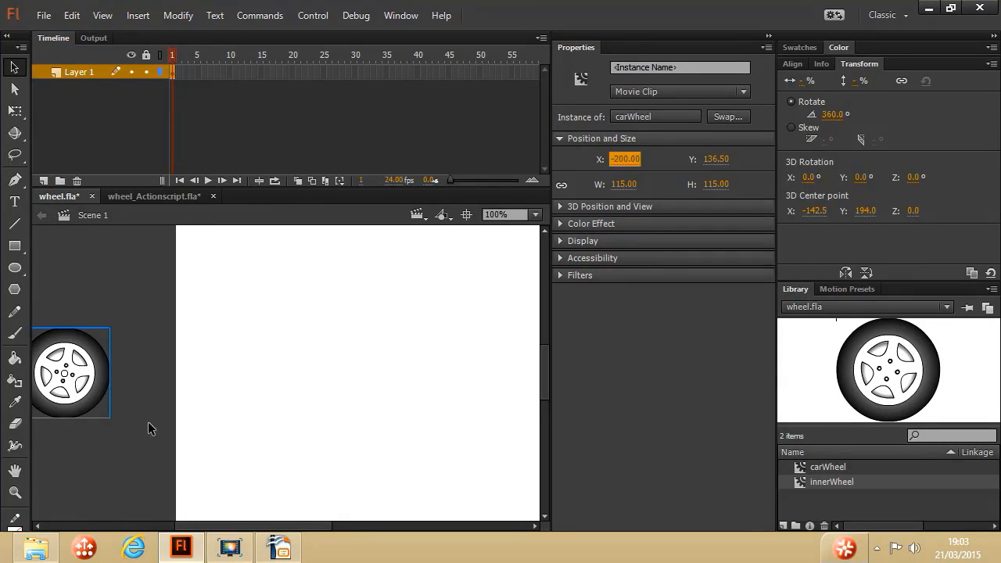
pyautogui.moveTo(186, 526); pyautogui.dragTo(272, 525)
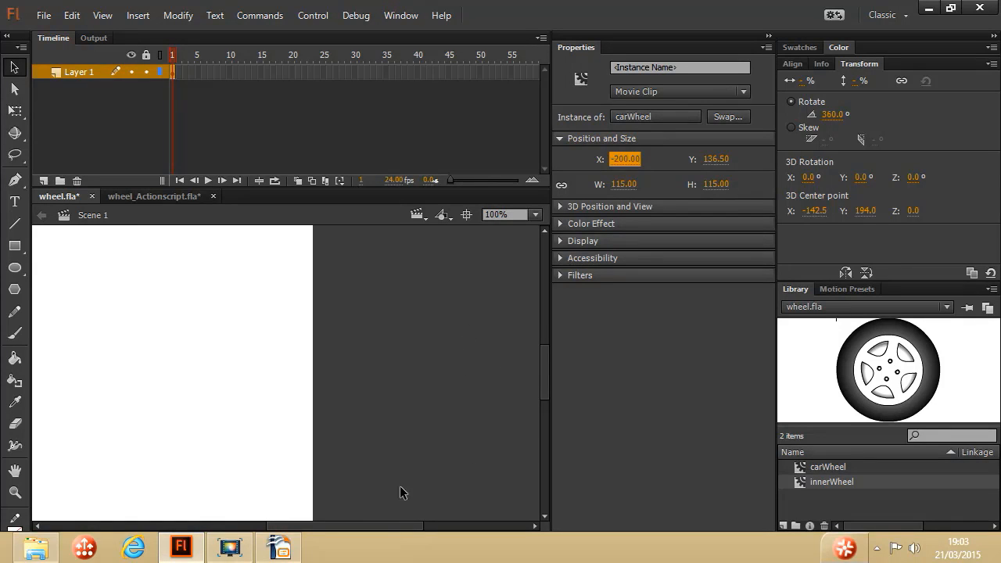
pyautogui.moveTo(375, 523); pyautogui.dragTo(274, 527)
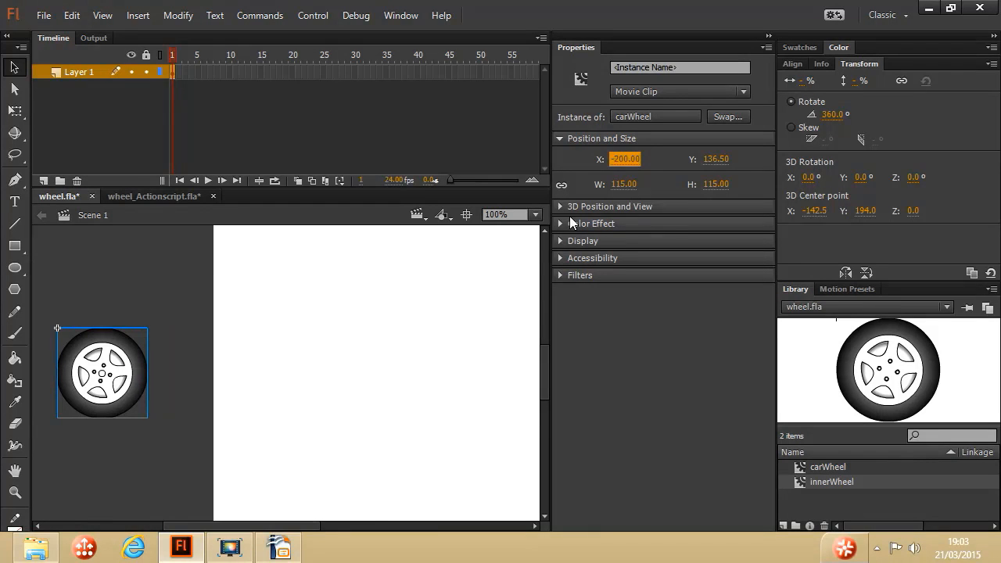
# Extend Layer 1 of the main scene to frame 90 and create a motion tween on it.
pyautogui.click(447, 71)
pyautogui.moveTo(498, 73); pyautogui.dragTo(472, 72)
pyautogui.moveTo(407, 70); pyautogui.dragTo(397, 69)
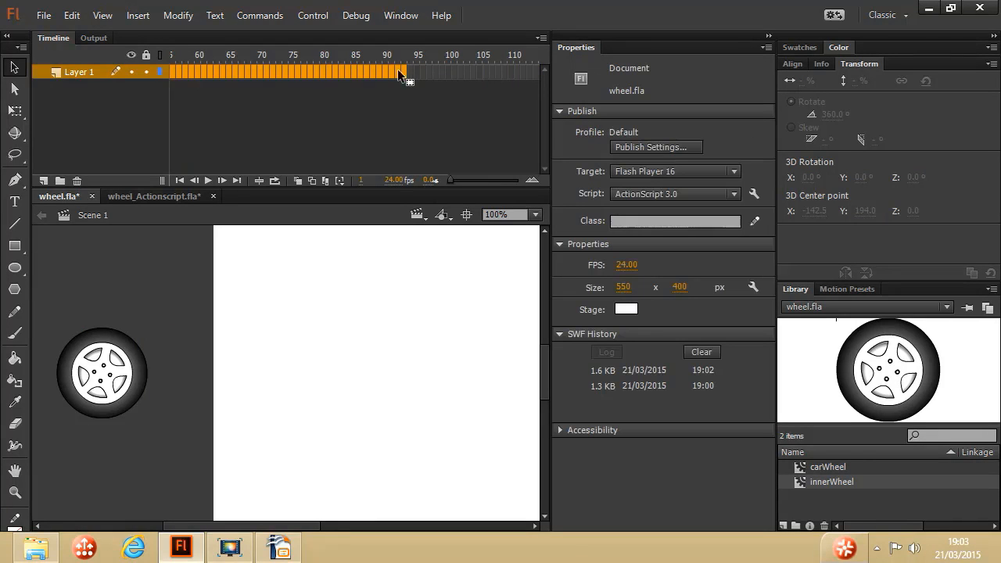
pyautogui.click(385, 72)
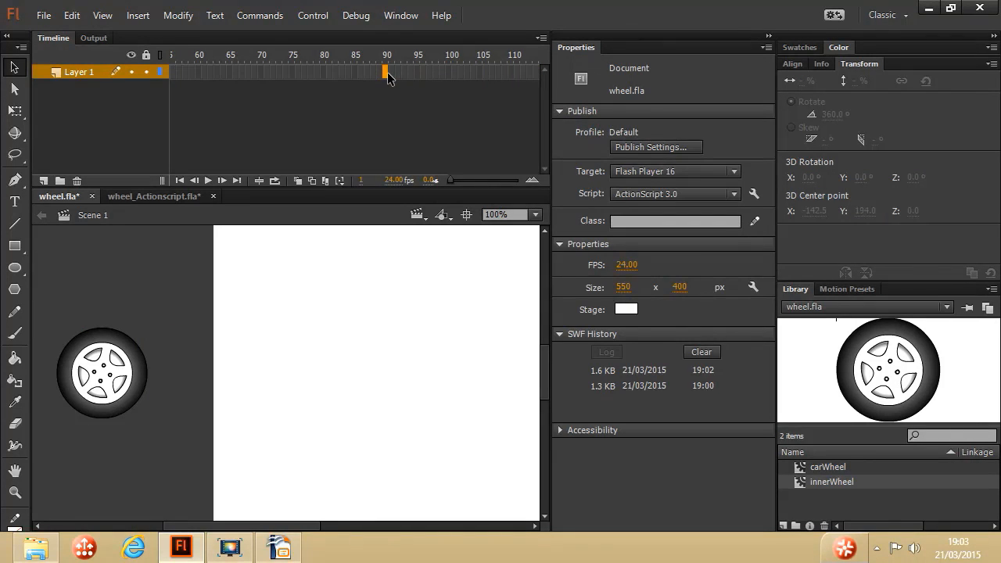
pyautogui.rightClick(384, 71)
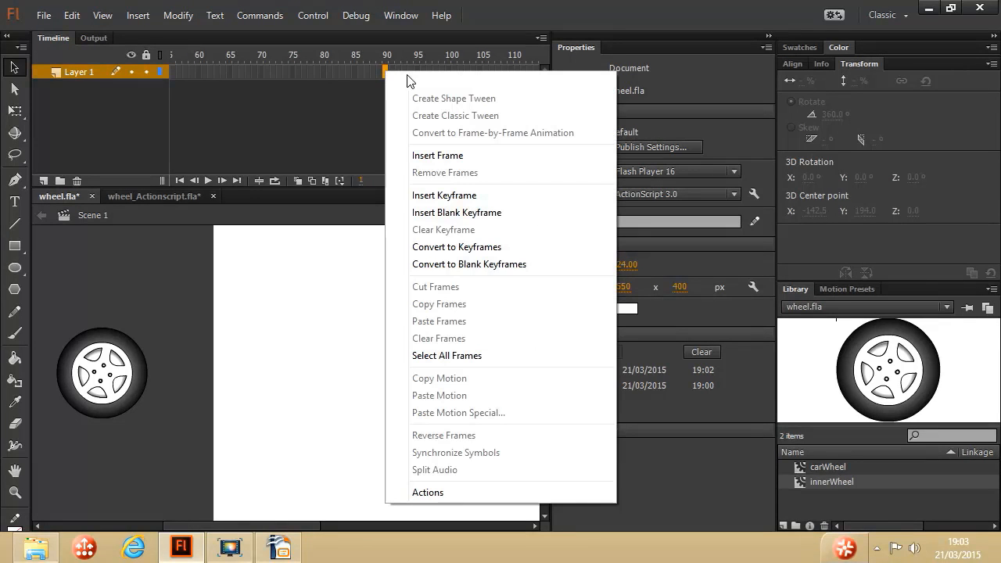
pyautogui.click(474, 158)
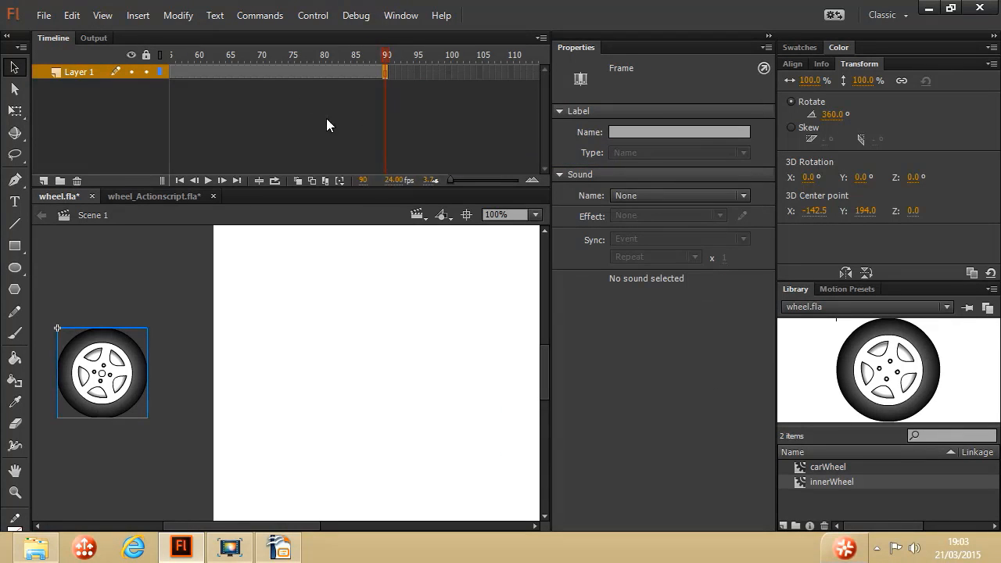
pyautogui.rightClick(304, 77)
pyautogui.click(328, 87)
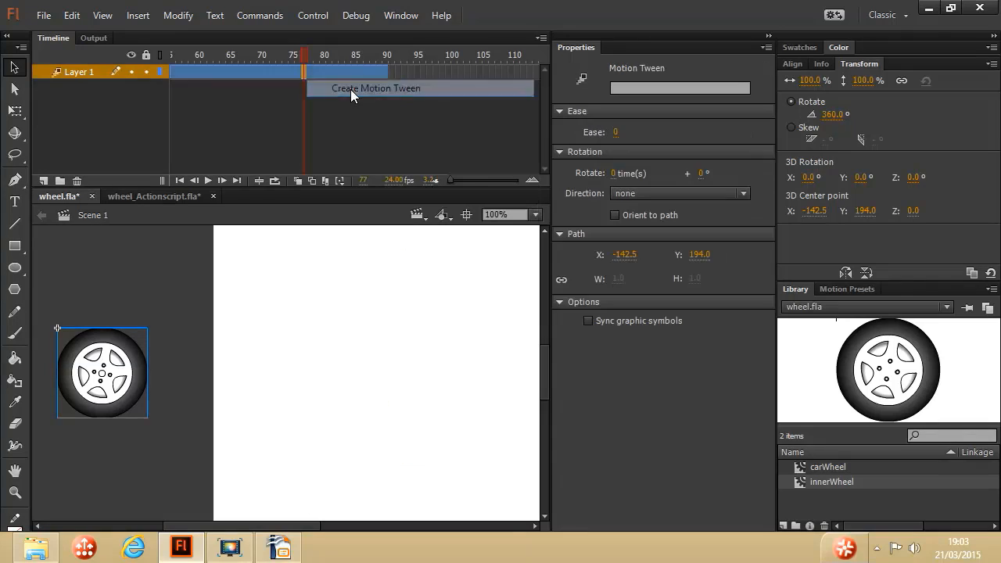
# Set the carWheel instance's X position to 700 at frame 90 of the motion tween.
pyautogui.click(384, 72)
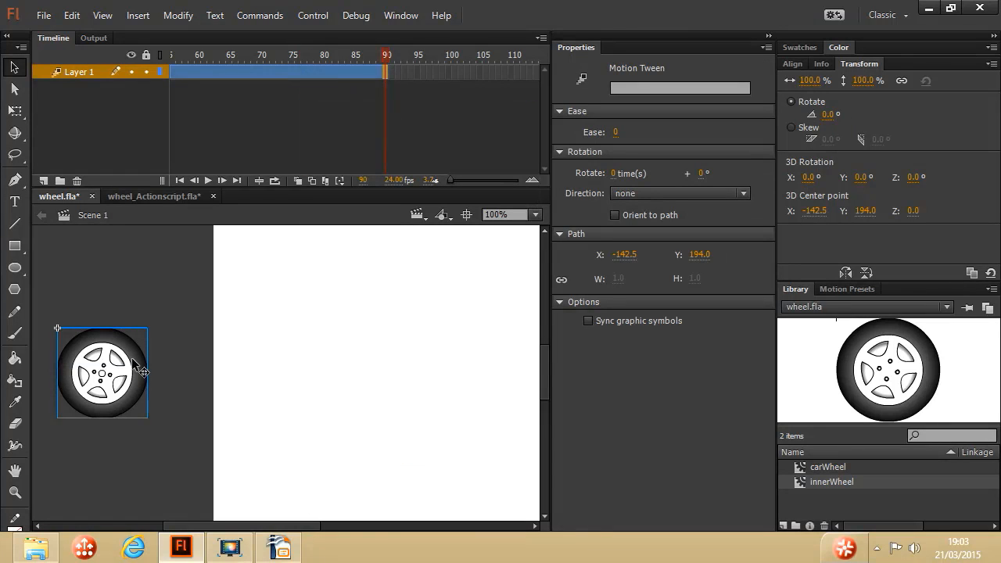
pyautogui.click(119, 379)
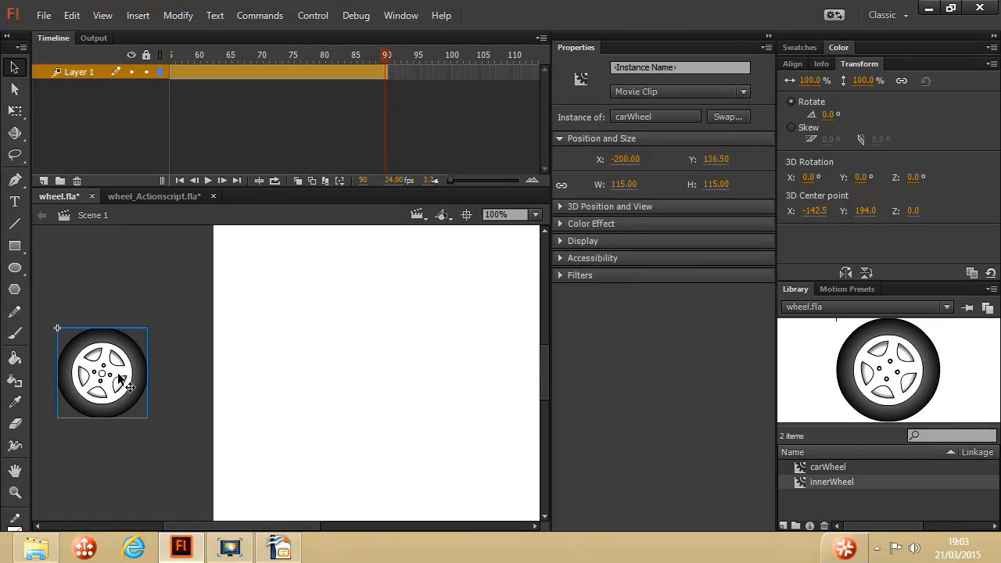
pyautogui.click(631, 164)
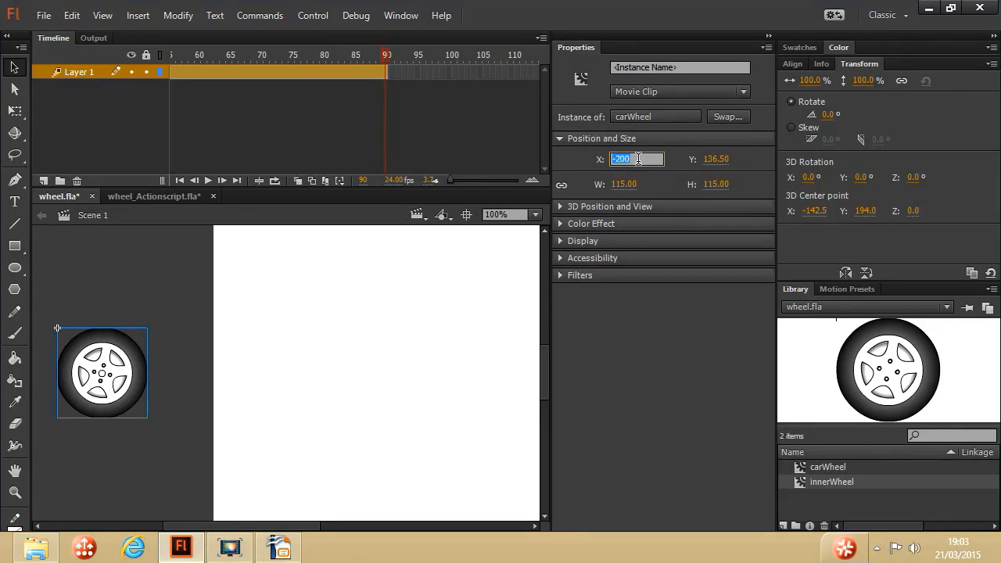
pyautogui.write('700')
pyautogui.press('Return')
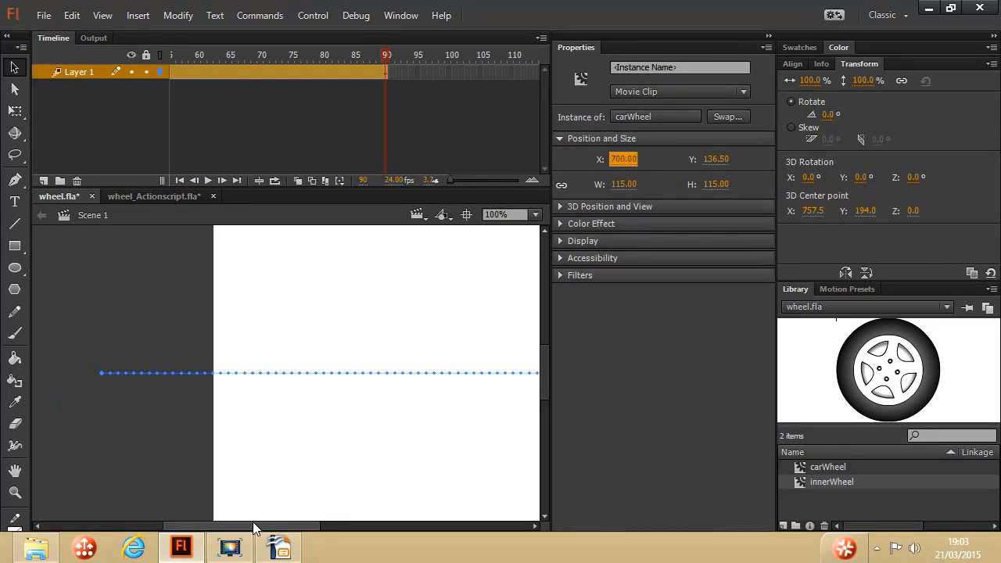
# Test the movie to watch the wheel roll across the stage, and close the playback.
pyautogui.moveTo(253, 527); pyautogui.dragTo(284, 530)
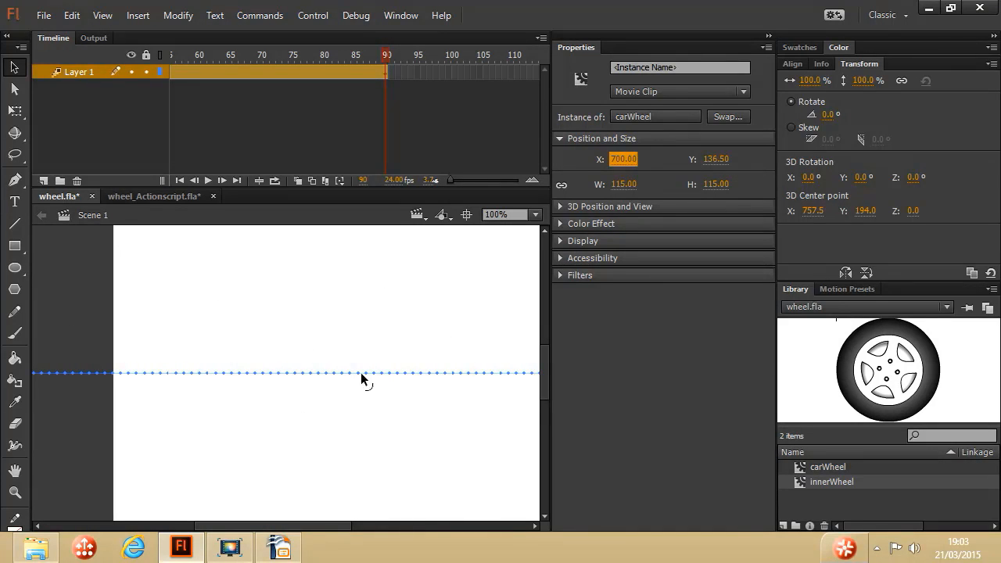
pyautogui.click(316, 16)
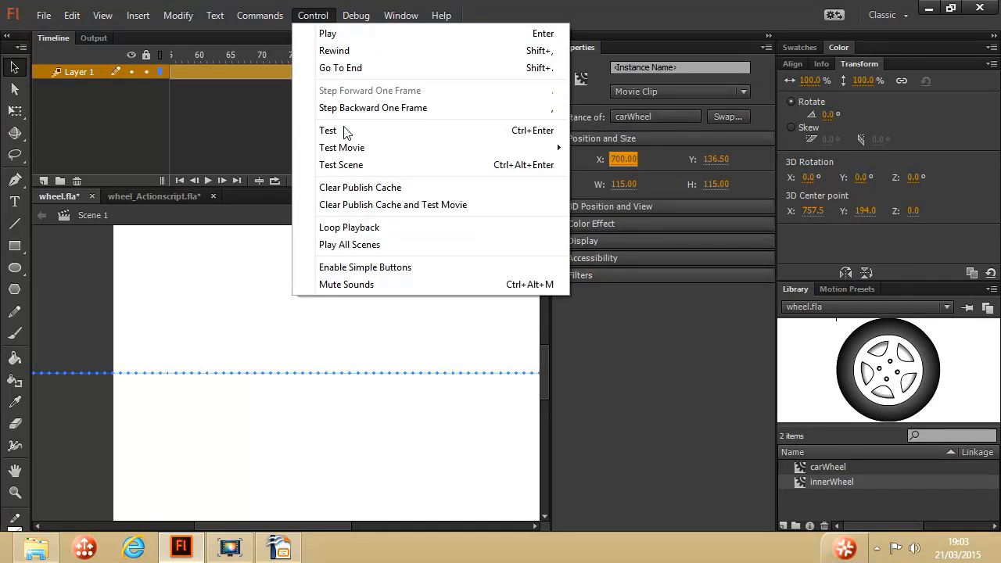
pyautogui.click(347, 131)
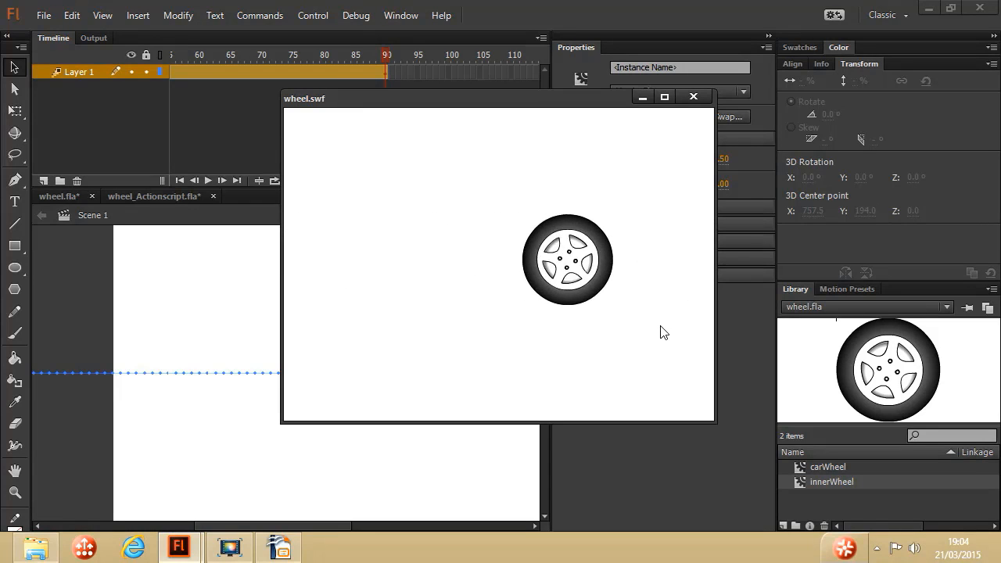
pyautogui.click(699, 98)
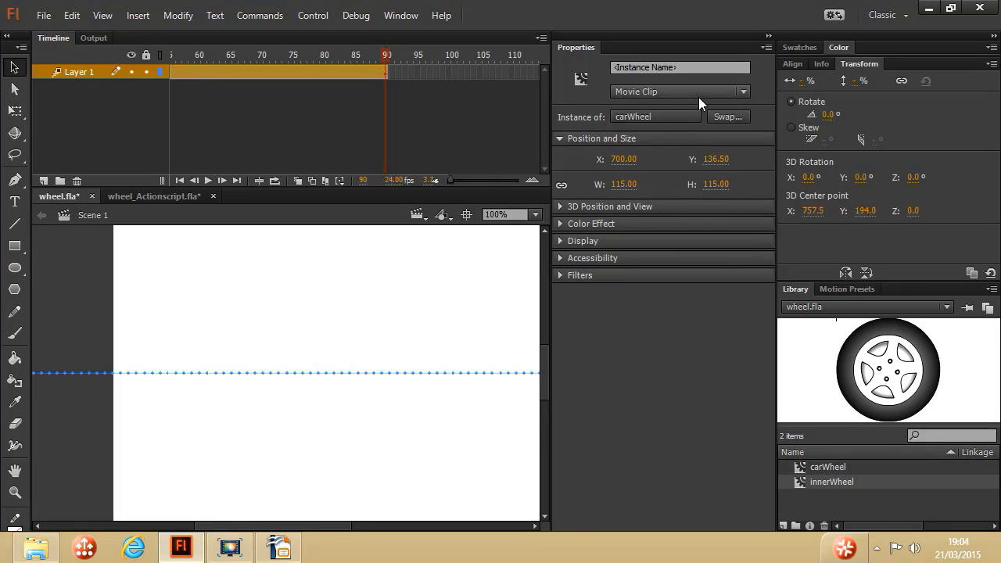
# Switch to the wheel_Actionscript.fla document and check the instance name of the wheel on the stage.
pyautogui.click(171, 195)
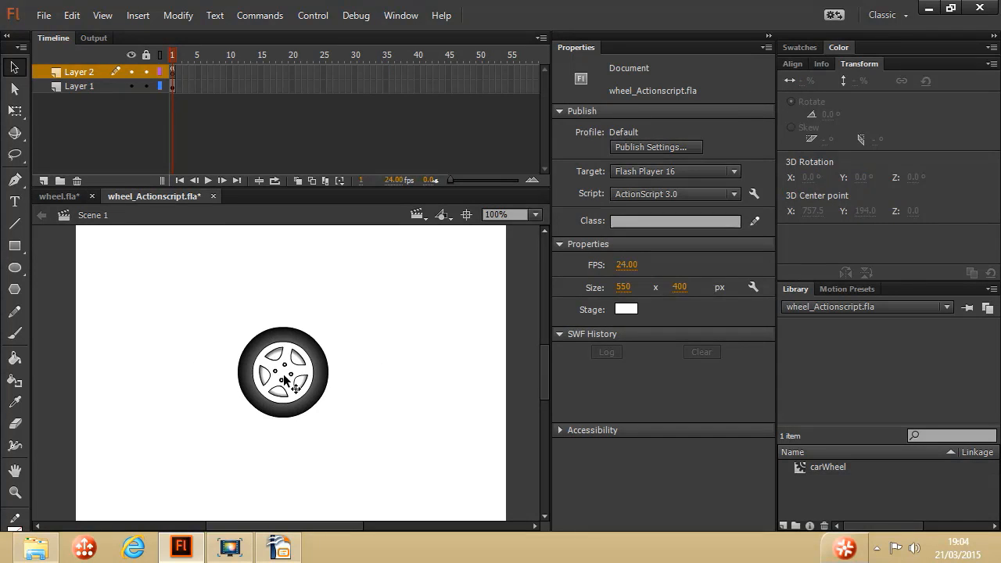
pyautogui.click(270, 350)
pyautogui.click(662, 67)
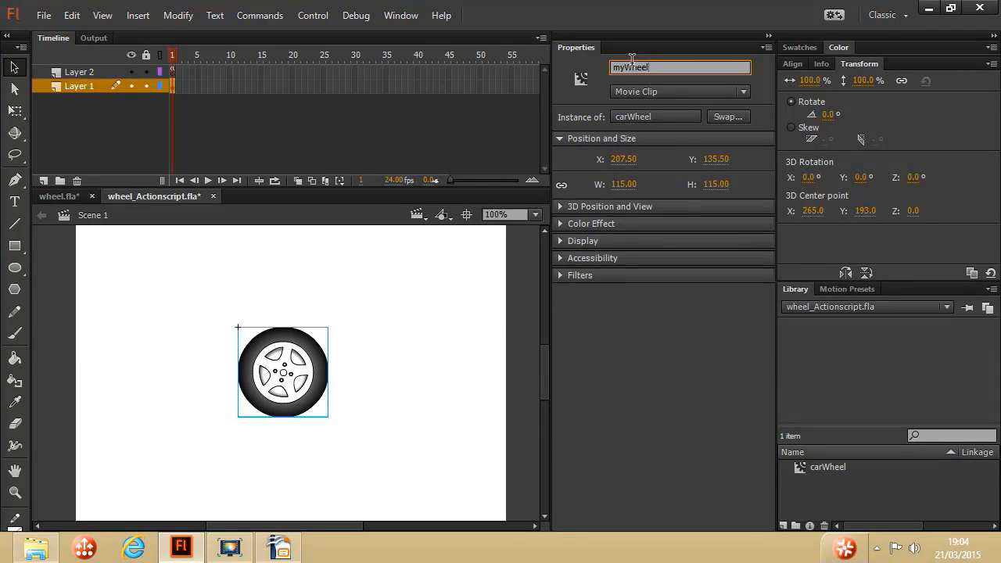
# Add myWheel.rotation+=10; inside the animate function in the script on Layer 2 frame 1, and close the script editor.
pyautogui.click(172, 71)
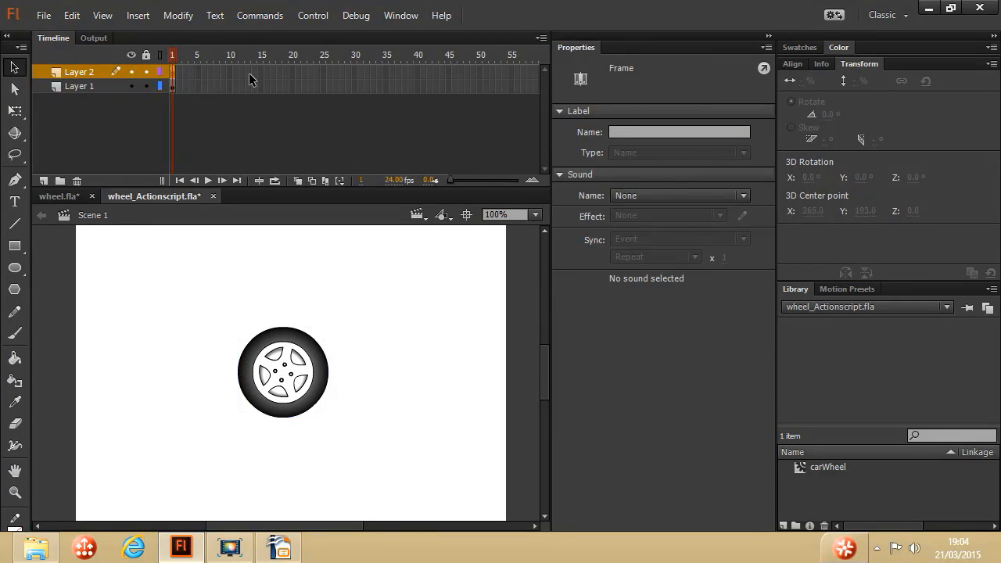
pyautogui.click(413, 17)
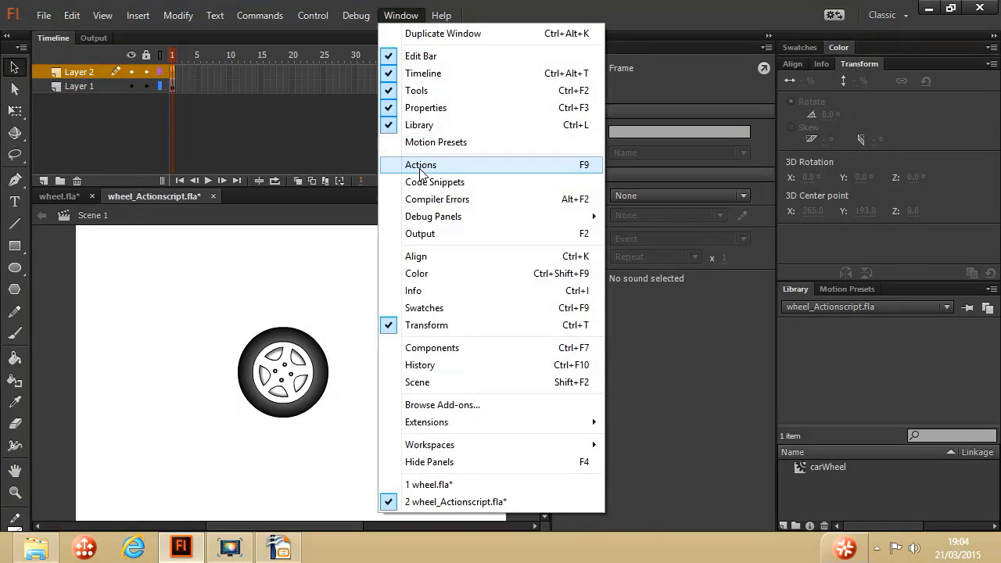
pyautogui.click(420, 166)
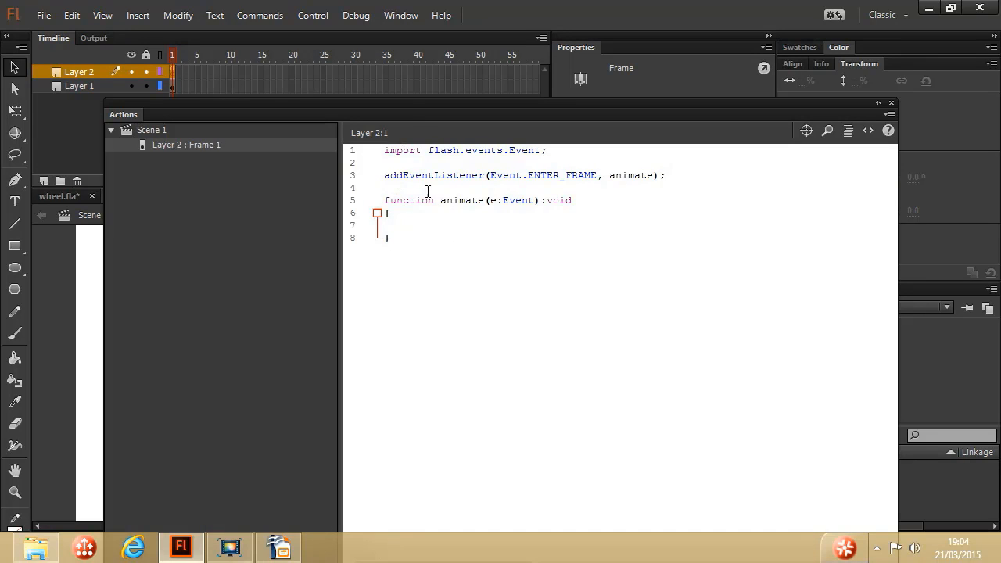
pyautogui.moveTo(392, 111); pyautogui.dragTo(643, 110)
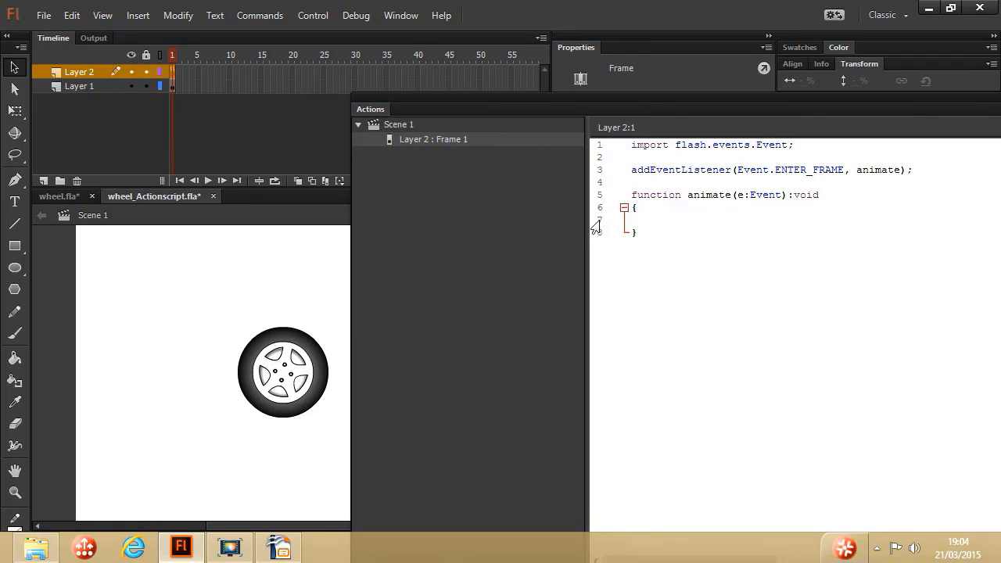
pyautogui.click(282, 378)
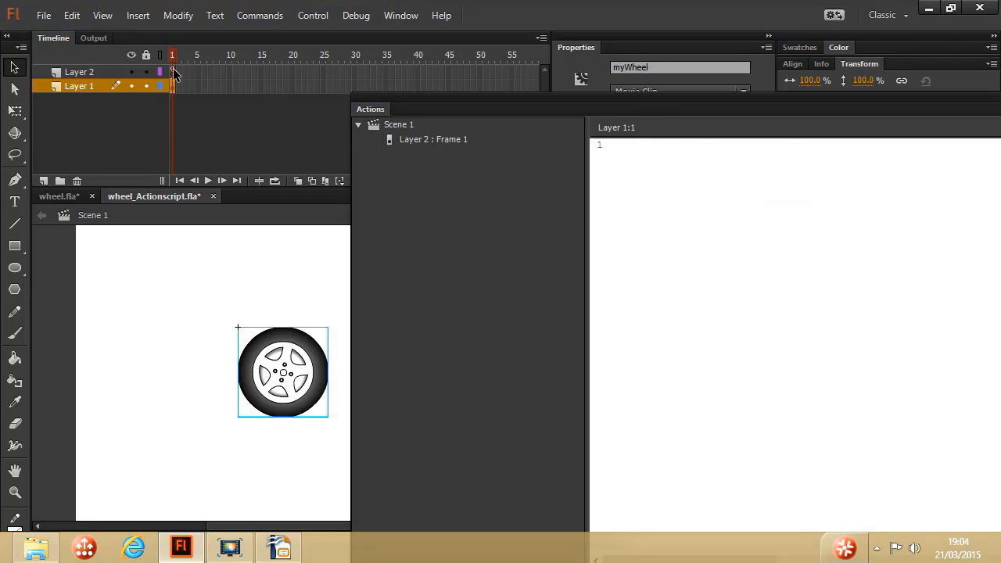
pyautogui.click(433, 140)
pyautogui.moveTo(643, 107); pyautogui.dragTo(335, 124)
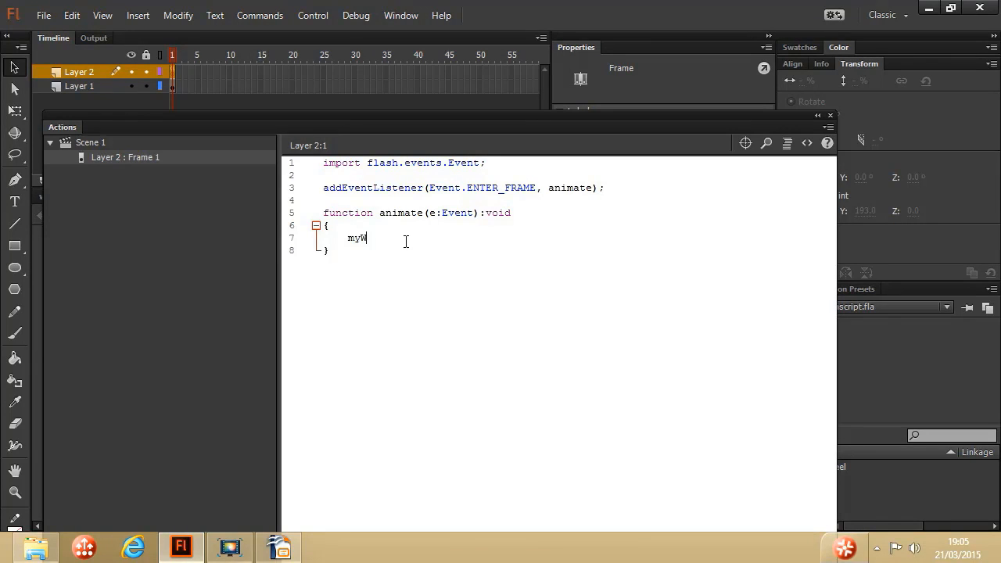
pyautogui.write('heel.rotation+=10;')
pyautogui.click(462, 237)
pyautogui.rightClick(818, 236)
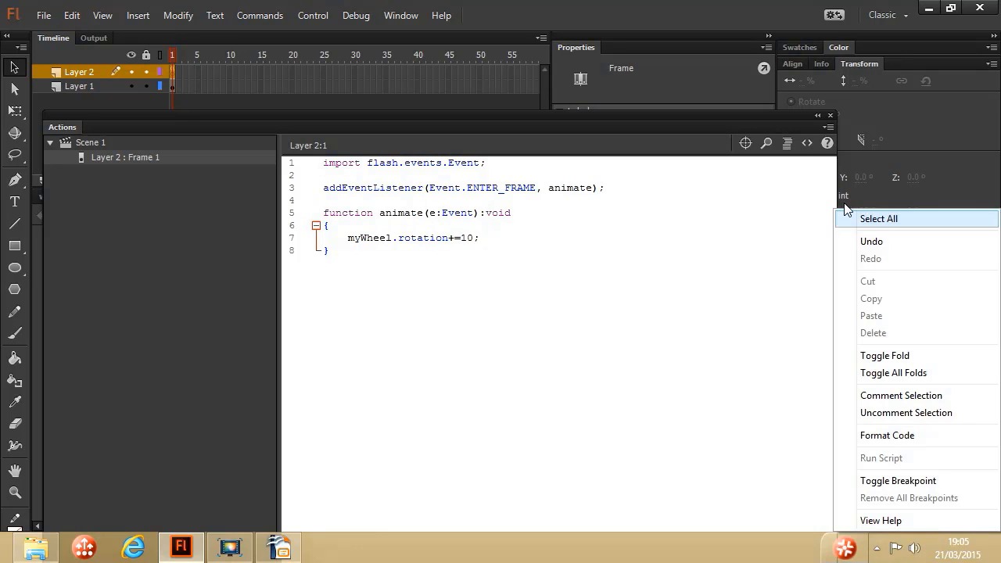
pyautogui.click(771, 223)
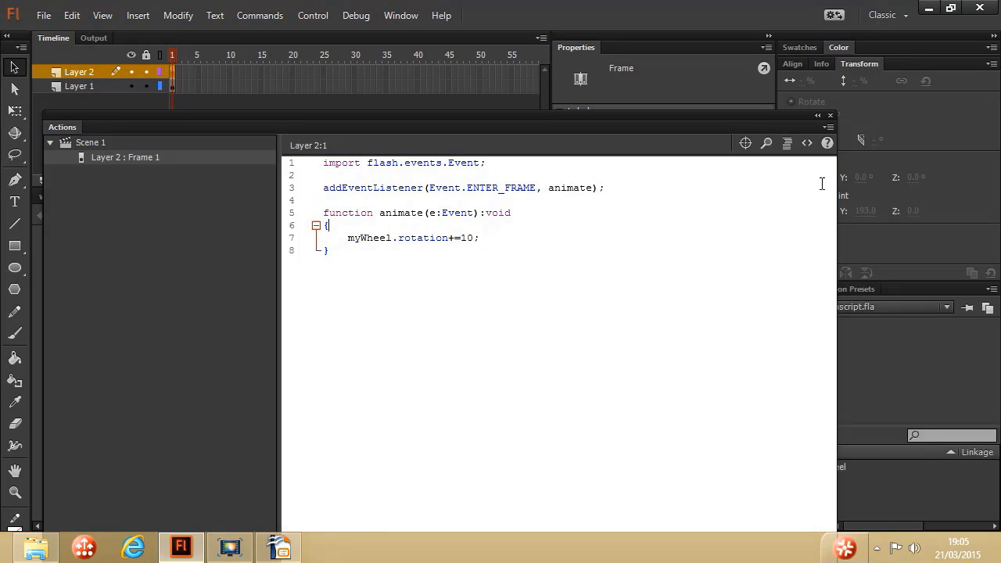
pyautogui.click(832, 116)
# Test wheel_Actionscript.fla to see how the scripted wheel rotates, and close the playback.
pyautogui.click(313, 15)
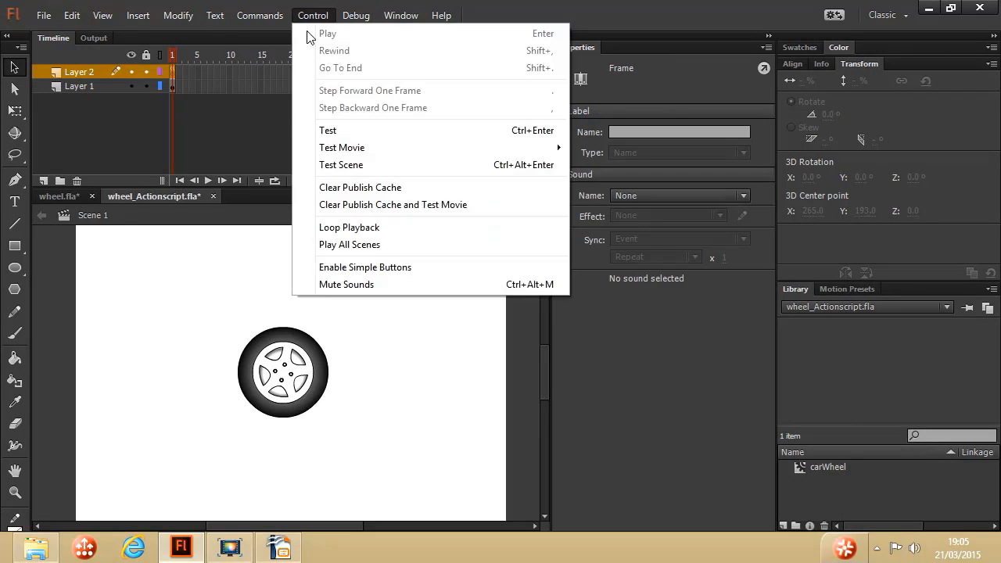
pyautogui.click(361, 132)
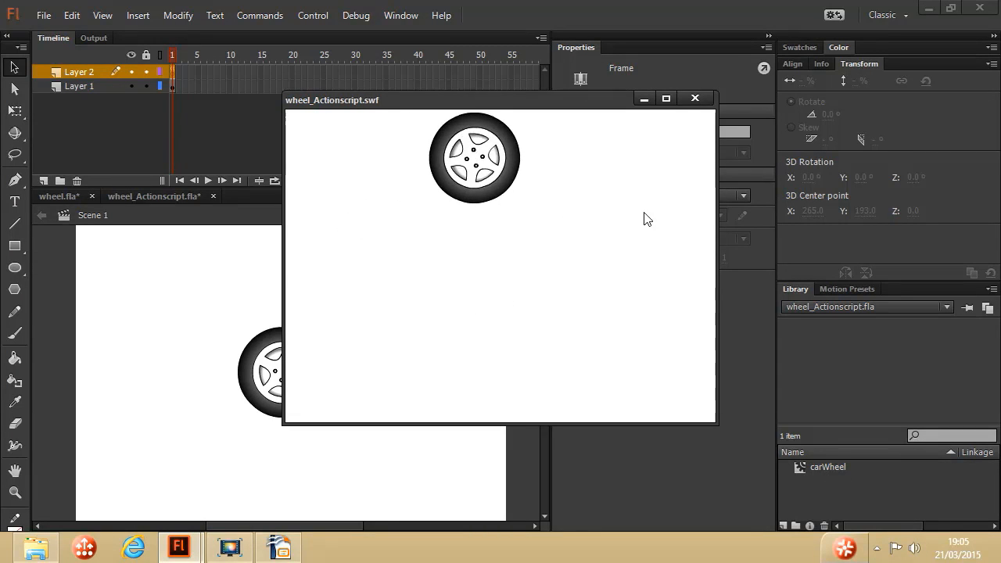
pyautogui.click(695, 99)
# Try rotating the myWheel instance by about 64° with the Free Transform tool, and undo the rotation.
pyautogui.click(286, 383)
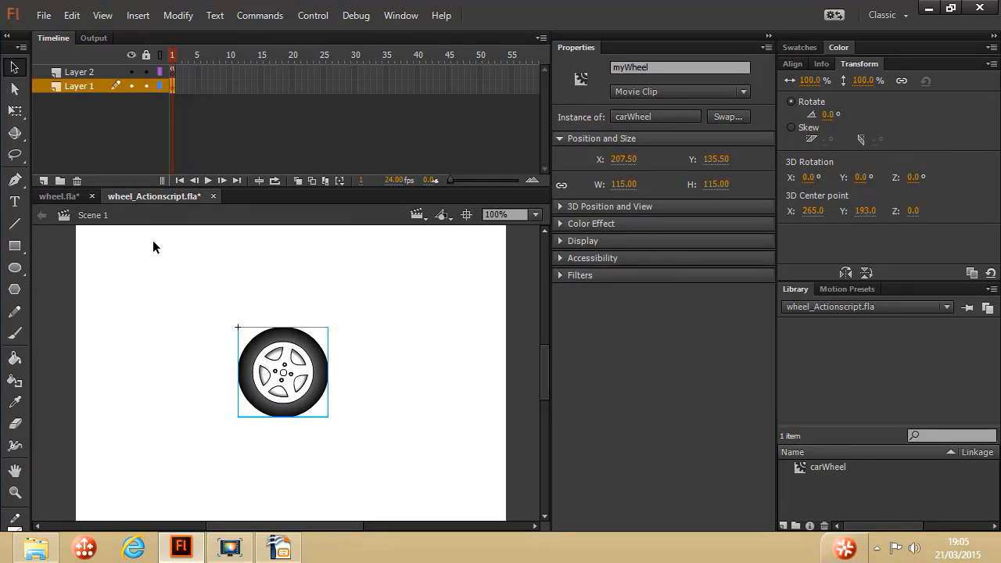
pyautogui.click(21, 113)
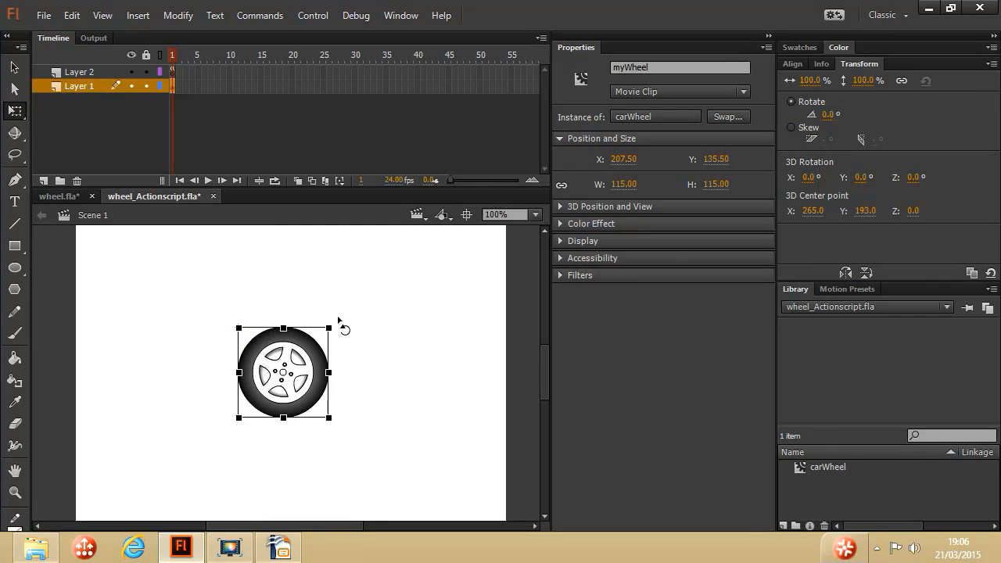
pyautogui.moveTo(338, 320); pyautogui.dragTo(368, 391)
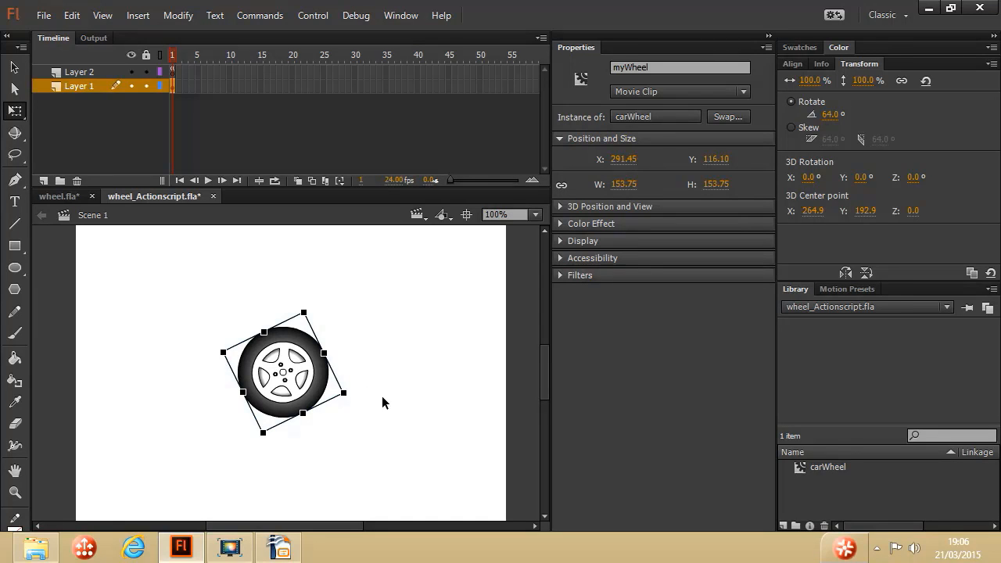
pyautogui.hotkey('ctrl', 'z')
pyautogui.click(328, 303)
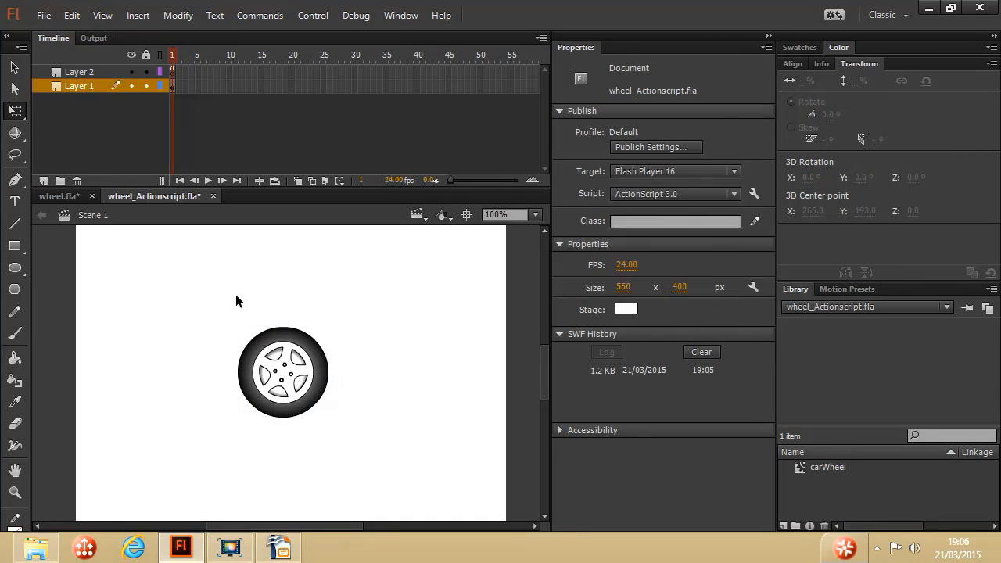
pyautogui.click(266, 374)
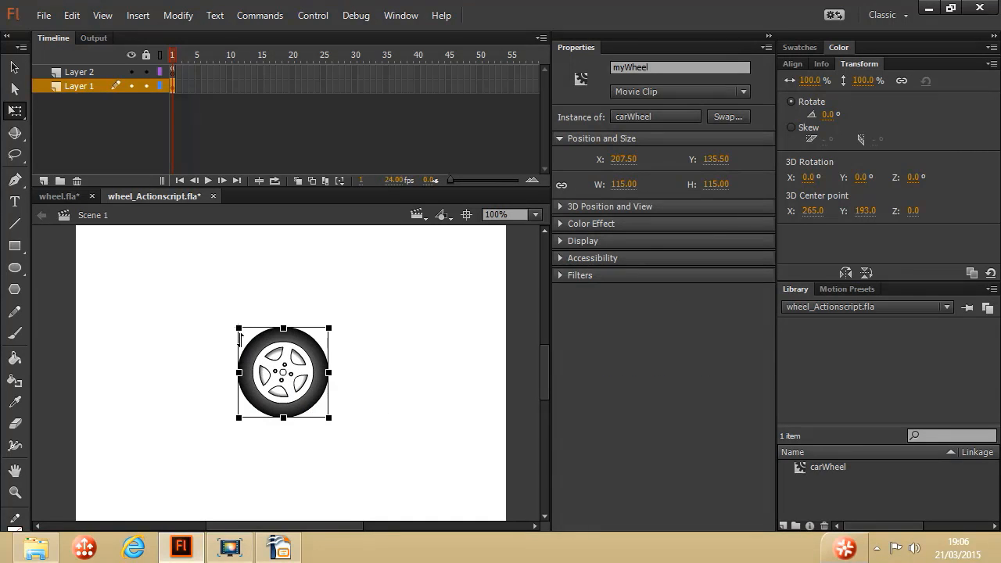
pyautogui.click(253, 303)
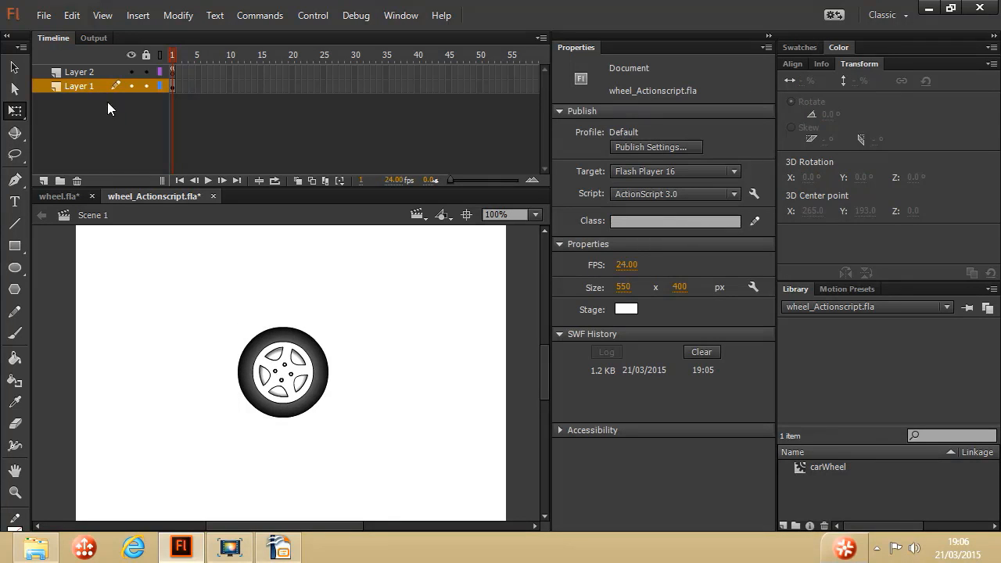
# Centre the wheel group on the carWheel symbol's registration point, and move the myWheel instance in Scene 1 to about X 277.5, Y 183.5.
pyautogui.click(14, 67)
pyautogui.click(289, 413)
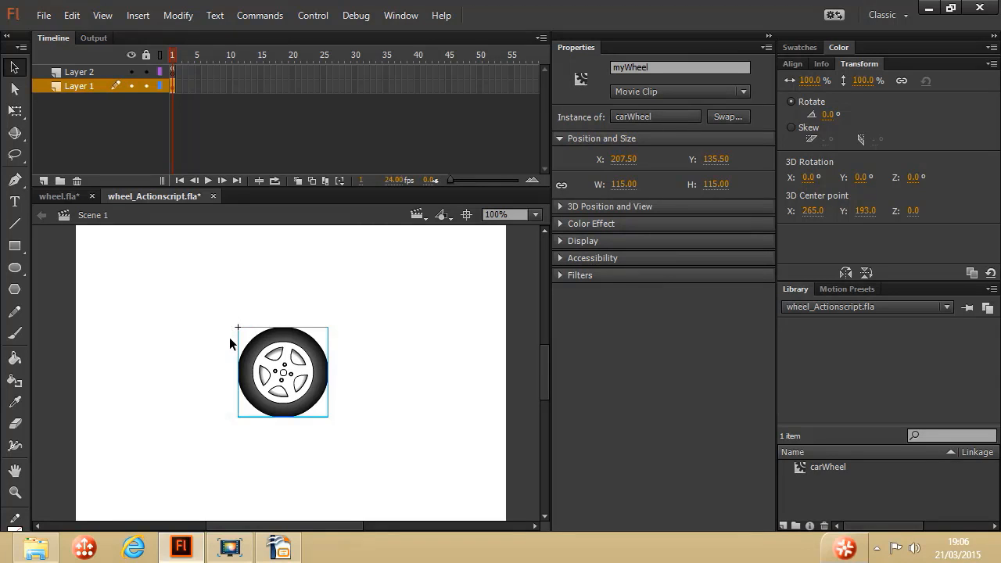
pyautogui.doubleClick(301, 405)
pyautogui.click(280, 374)
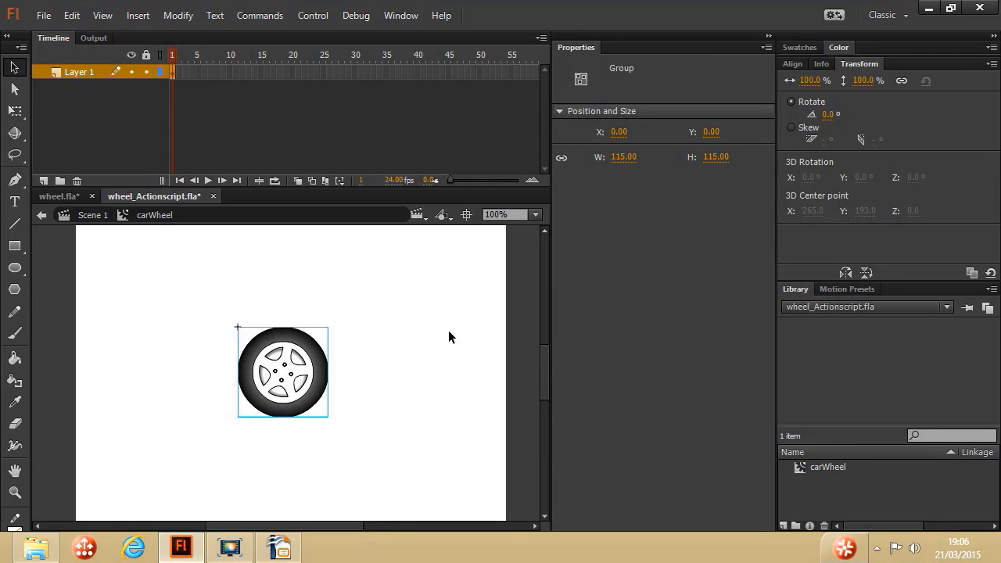
pyautogui.click(799, 66)
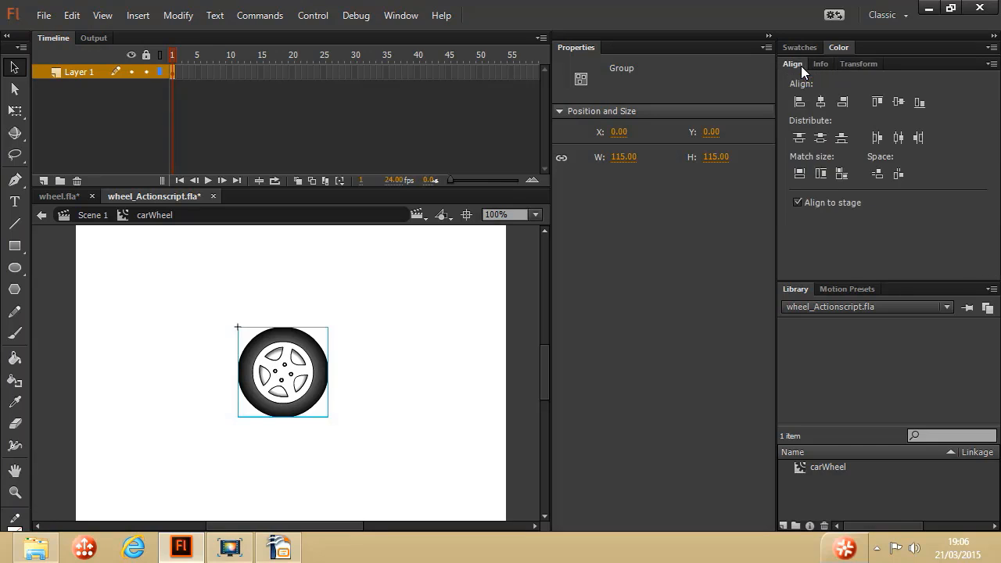
pyautogui.click(824, 102)
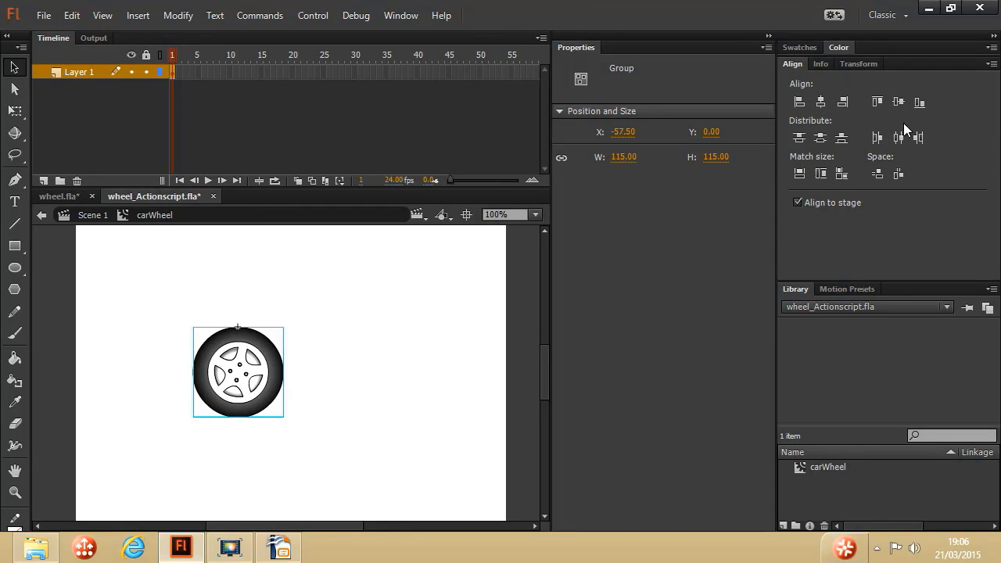
pyautogui.click(902, 101)
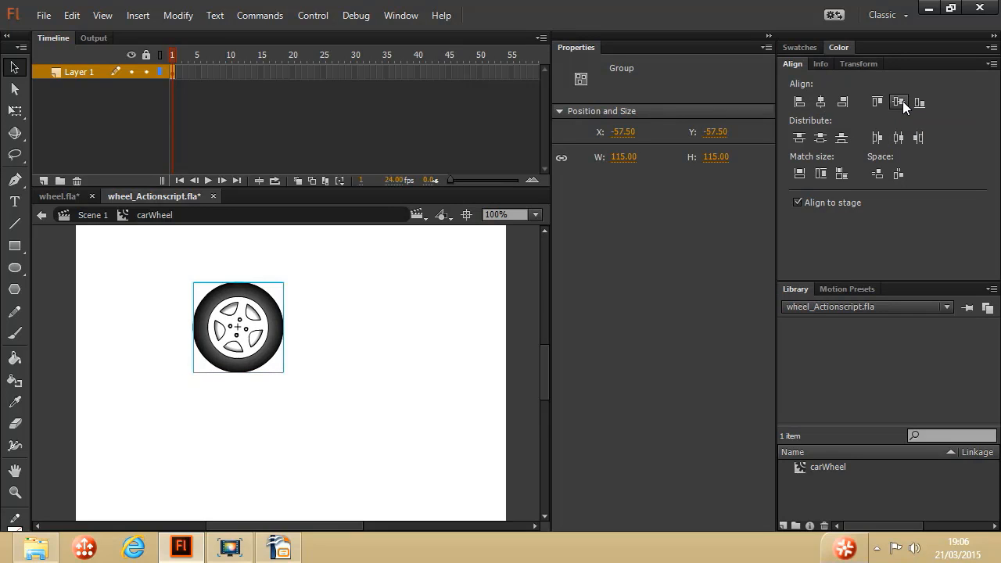
pyautogui.doubleClick(344, 351)
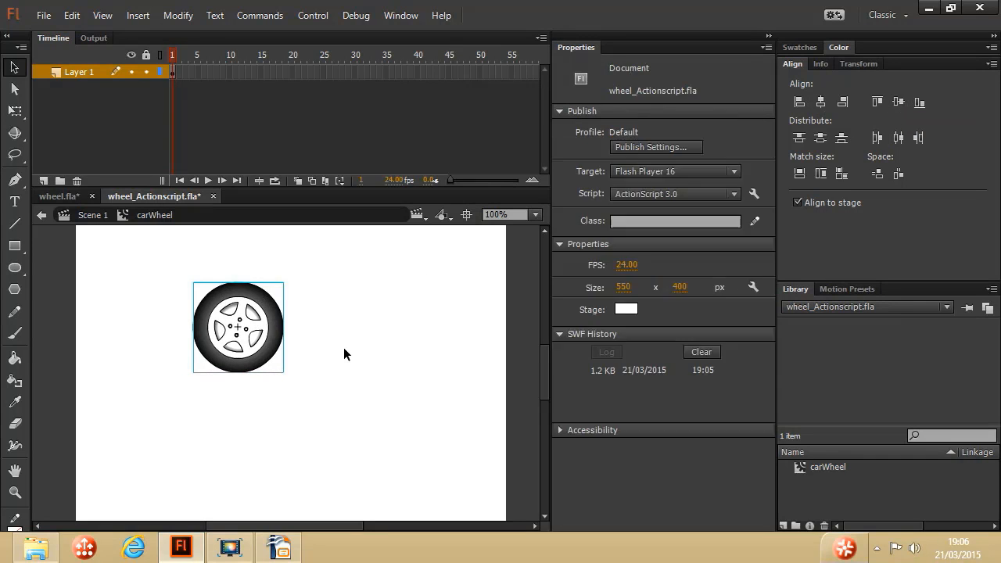
pyautogui.click(232, 341)
pyautogui.moveTo(231, 338); pyautogui.dragTo(315, 373)
# Test the movie to check whether the wheel rotates about its centre, and close the playback.
pyautogui.click(320, 16)
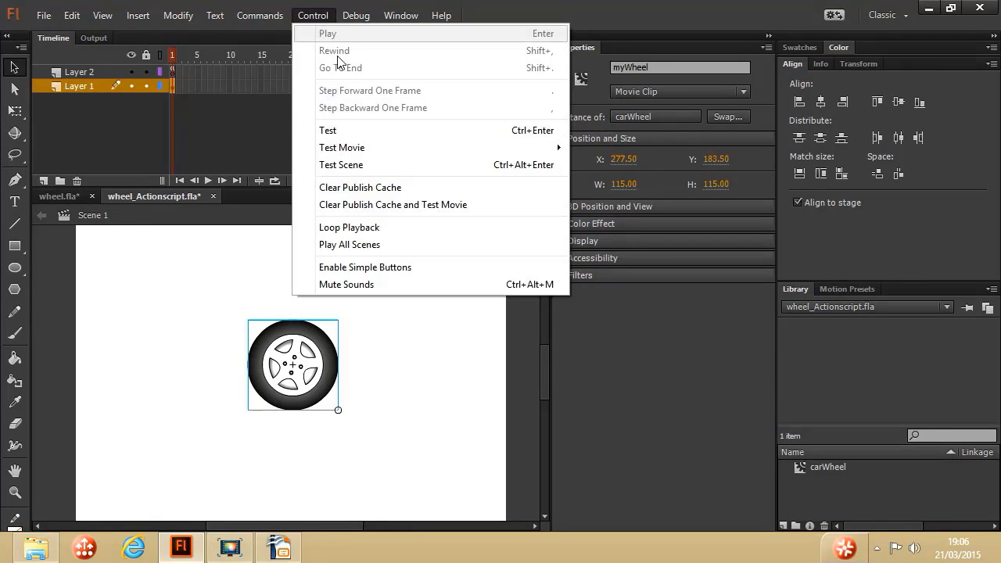
pyautogui.click(353, 131)
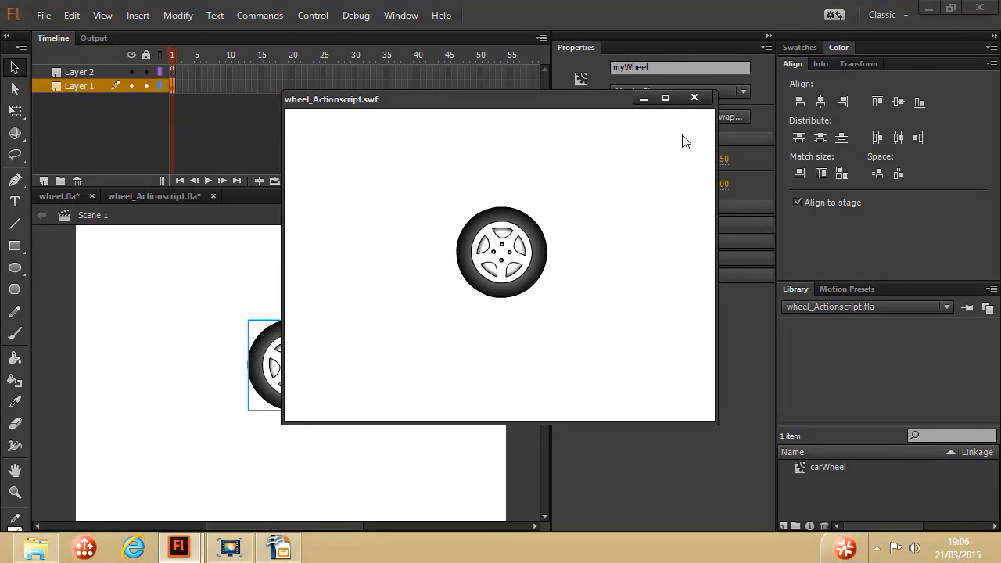
pyautogui.click(693, 97)
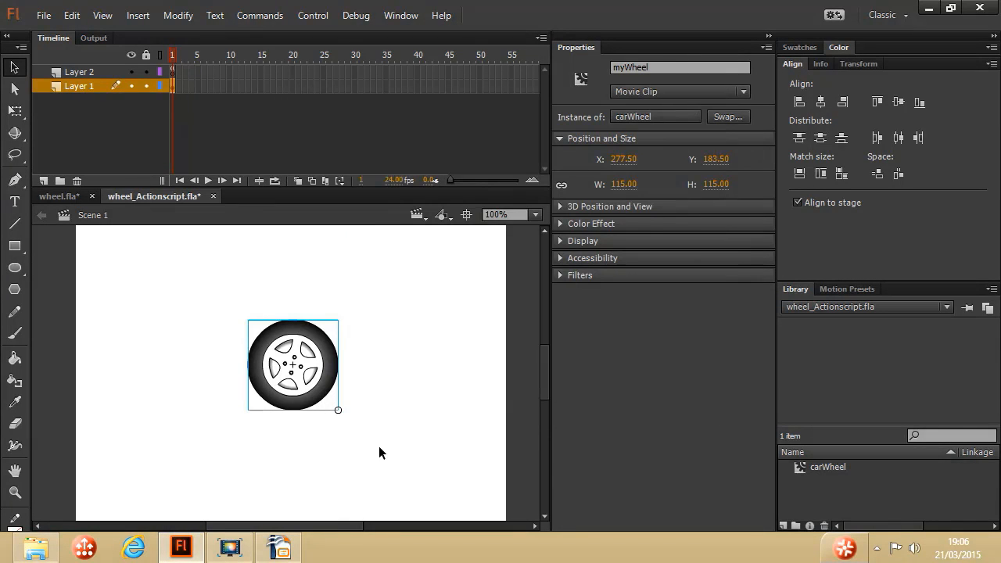
# Move the myWheel instance off the stage's left side to about Y 180.5, and set its X position to -200.
pyautogui.moveTo(329, 521); pyautogui.dragTo(325, 522)
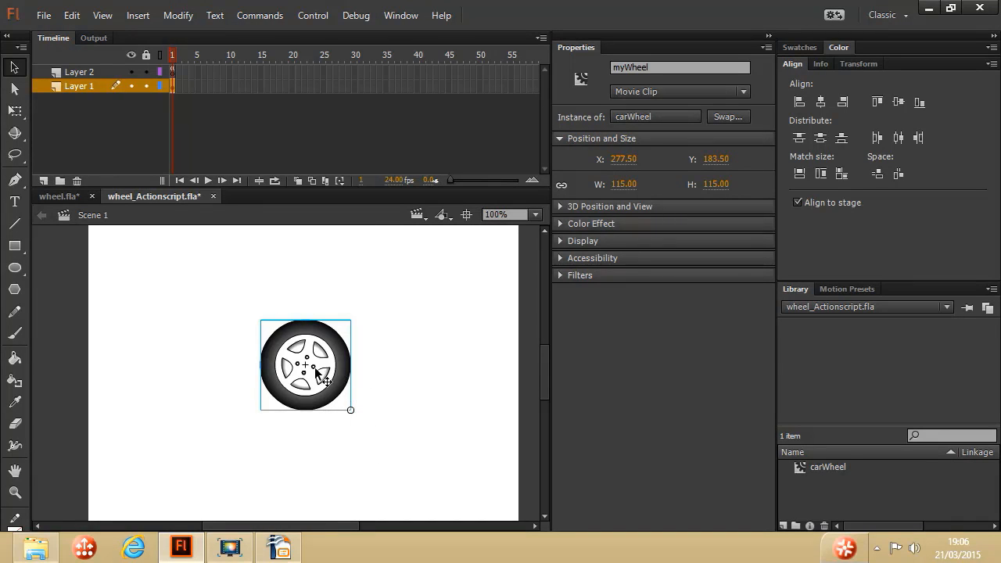
pyautogui.moveTo(323, 377); pyautogui.dragTo(39, 377)
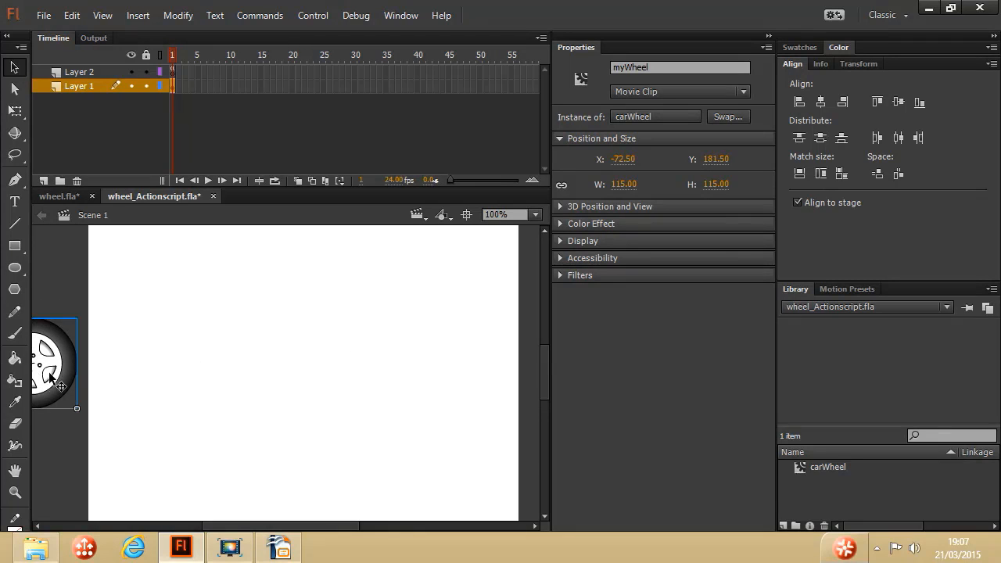
pyautogui.moveTo(238, 532); pyautogui.dragTo(196, 531)
pyautogui.moveTo(199, 398); pyautogui.dragTo(184, 388)
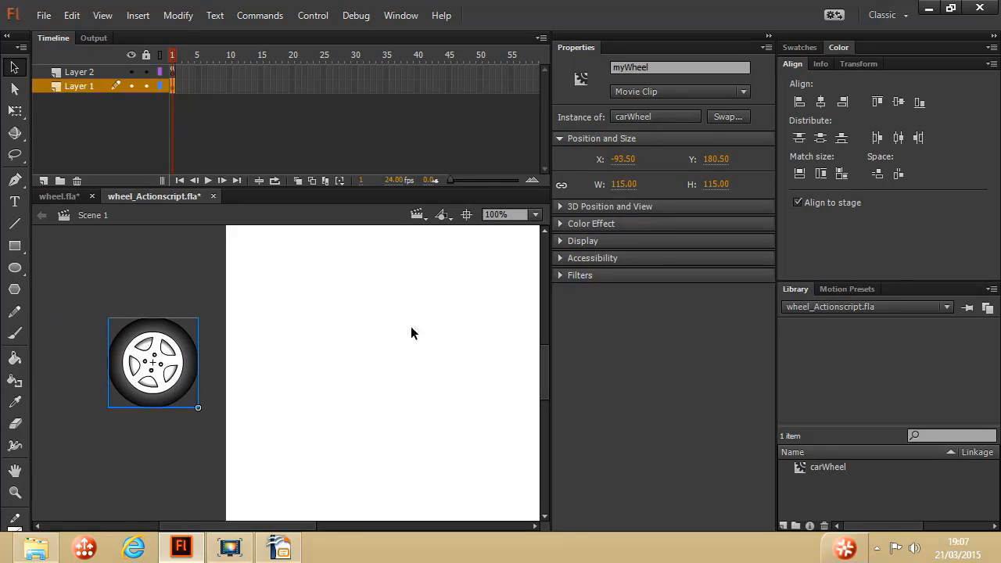
pyautogui.click(623, 159)
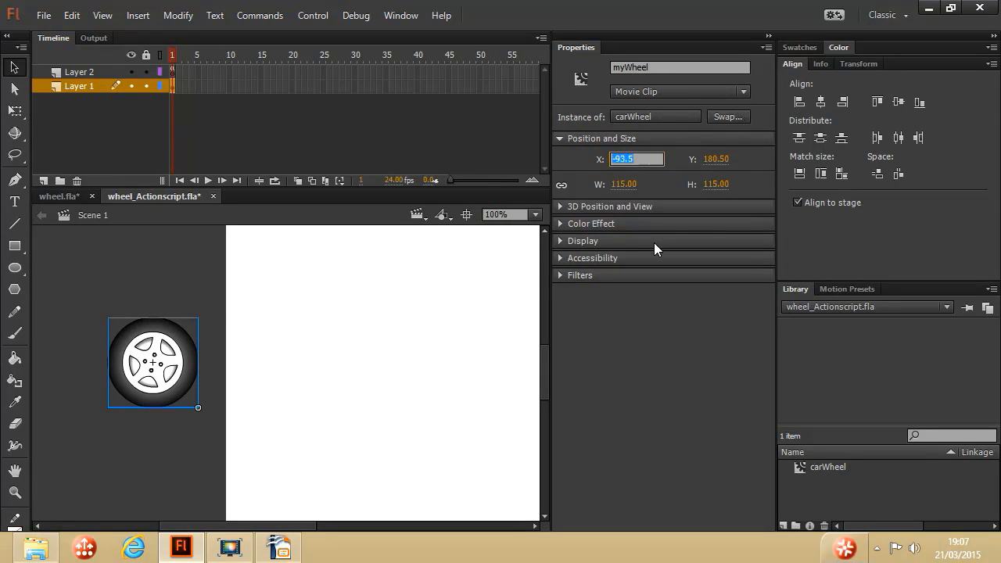
pyautogui.write('-200')
pyautogui.press('Return')
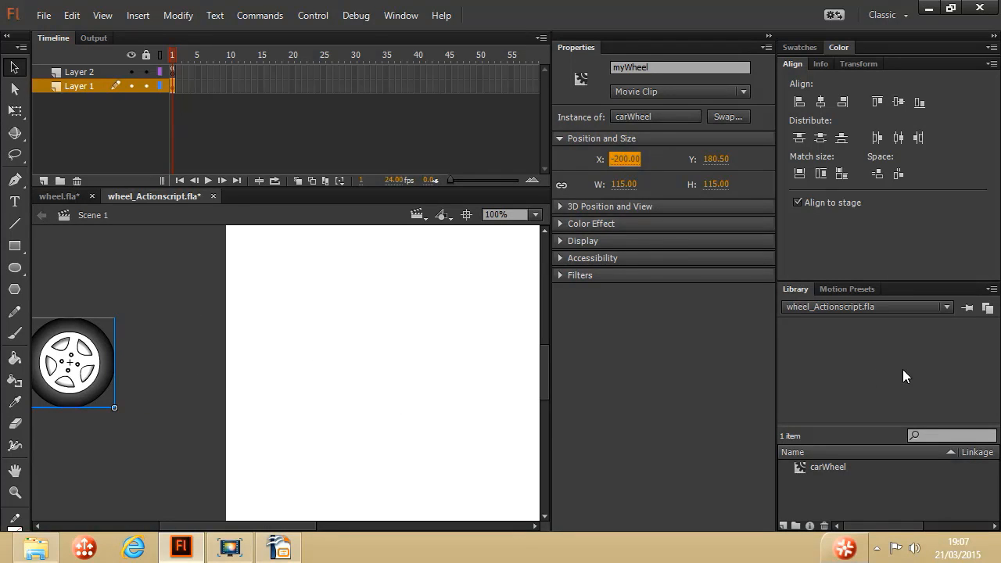
# Add myWheel.x+=10; below the rotation line in the animate function on Layer 2 frame 1, and close the script editor.
pyautogui.moveTo(212, 526); pyautogui.dragTo(234, 528)
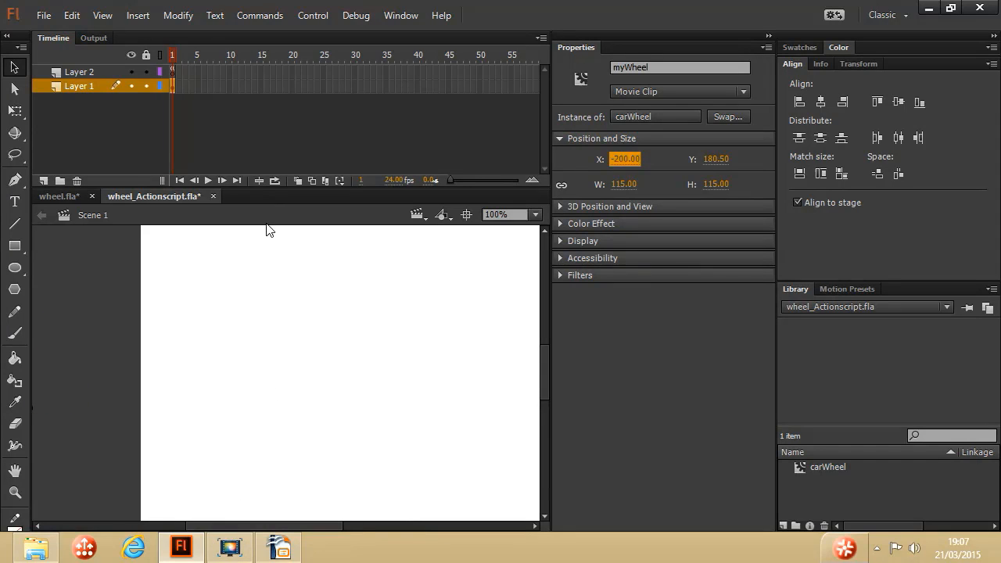
pyautogui.click(174, 72)
pyautogui.click(403, 16)
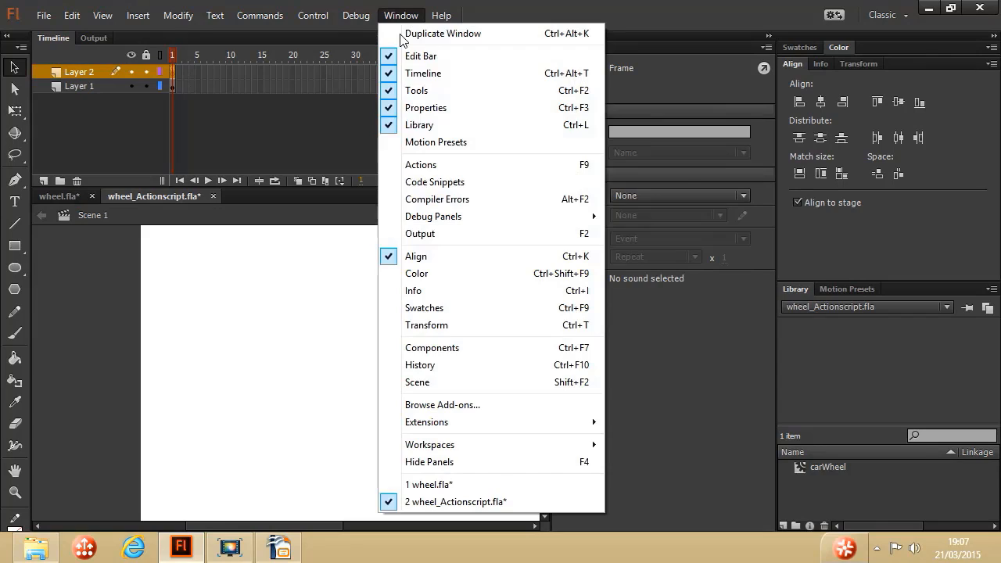
pyautogui.click(426, 164)
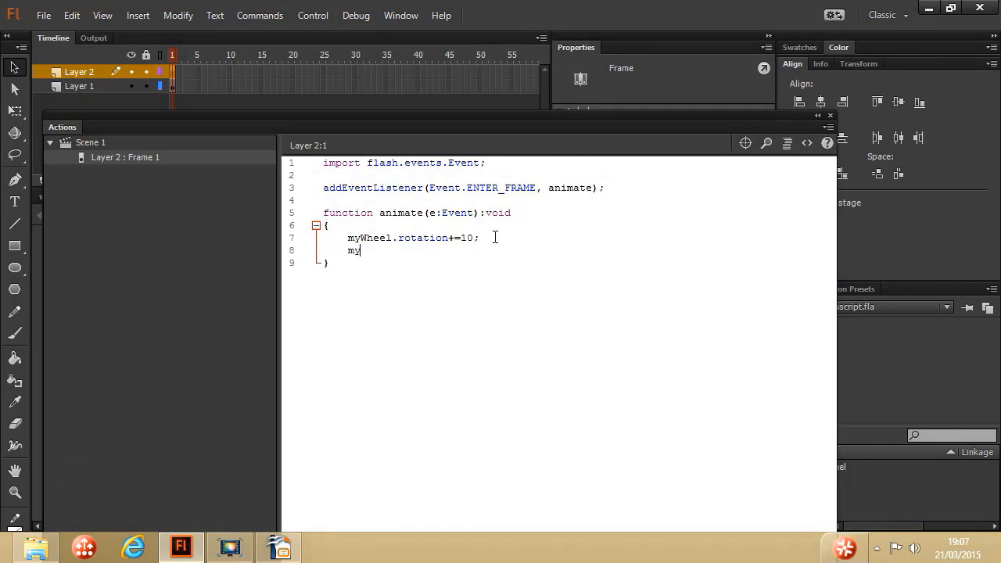
pyautogui.write('heel.x+=10;')
pyautogui.click(830, 116)
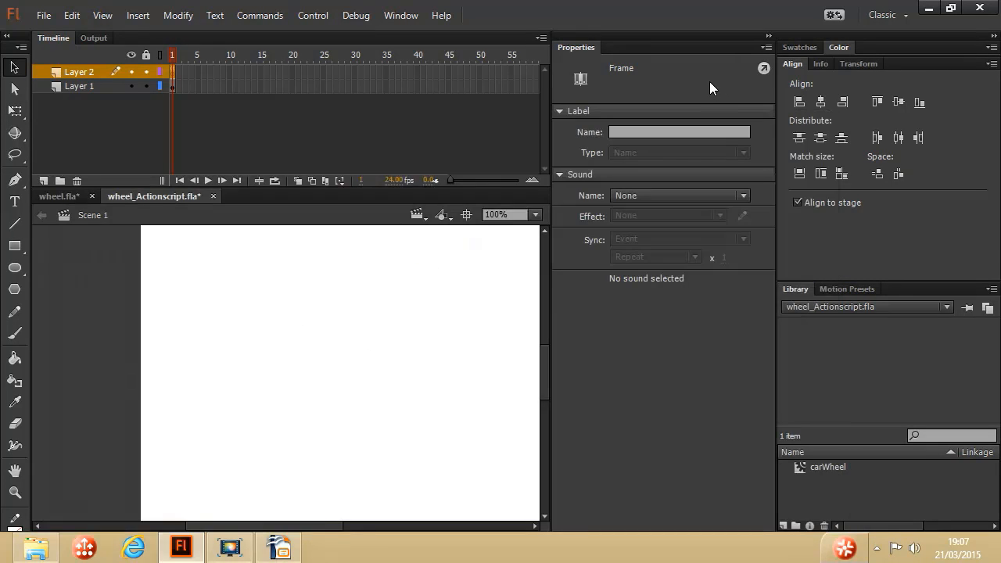
# Test the movie to see how the wheel travels across the stage, and close the playback.
pyautogui.click(315, 19)
pyautogui.click(341, 129)
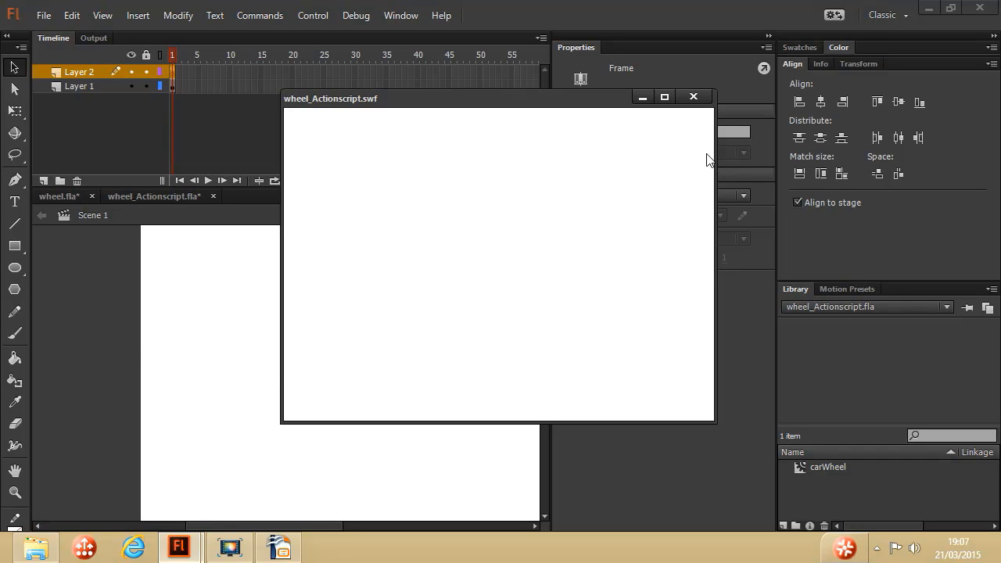
pyautogui.click(692, 96)
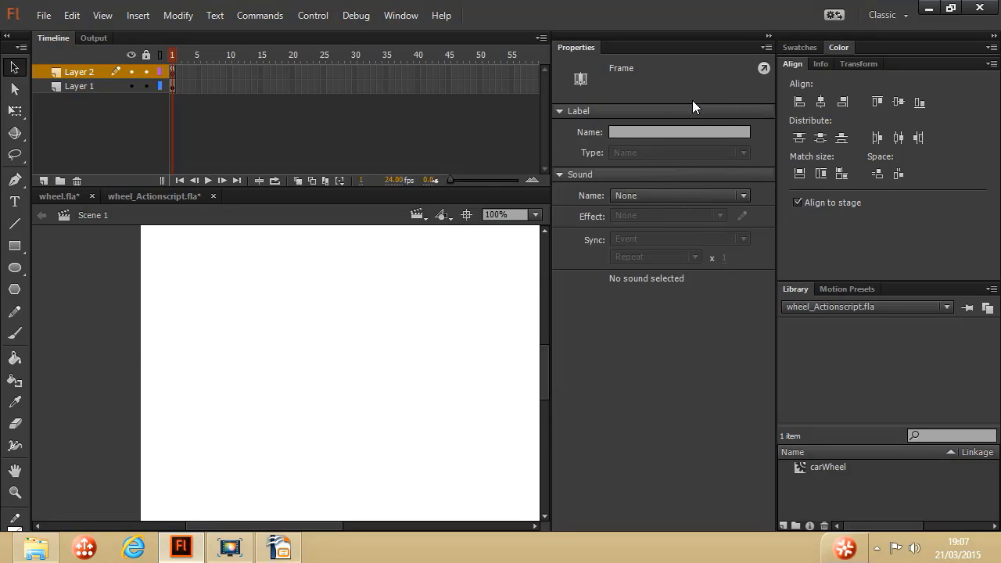
# Add an if(myWheel.x>=700) block containing myWheel.x=-200; to the animate function in the Layer 2 frame 1 script.
pyautogui.click(174, 72)
pyautogui.click(400, 16)
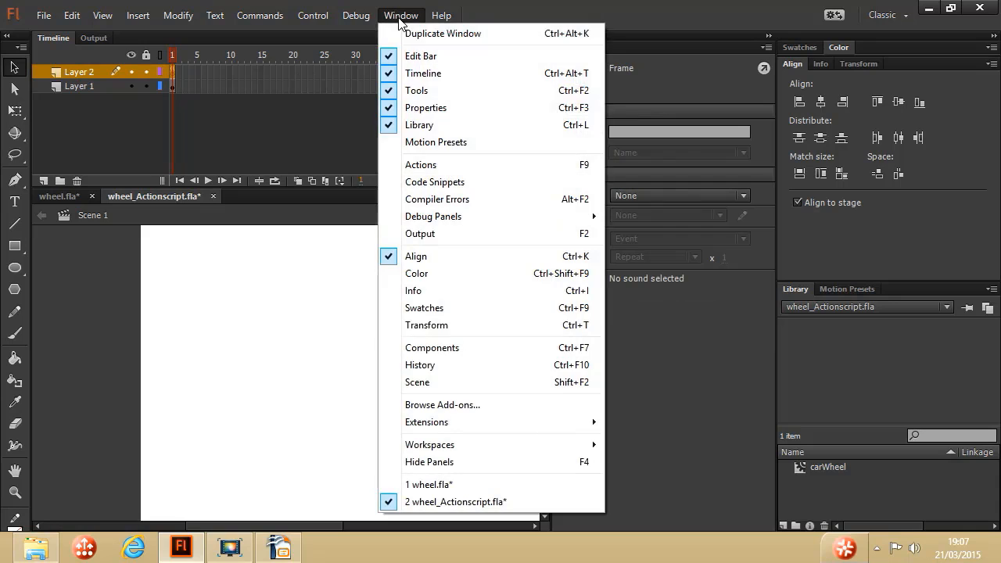
pyautogui.click(414, 165)
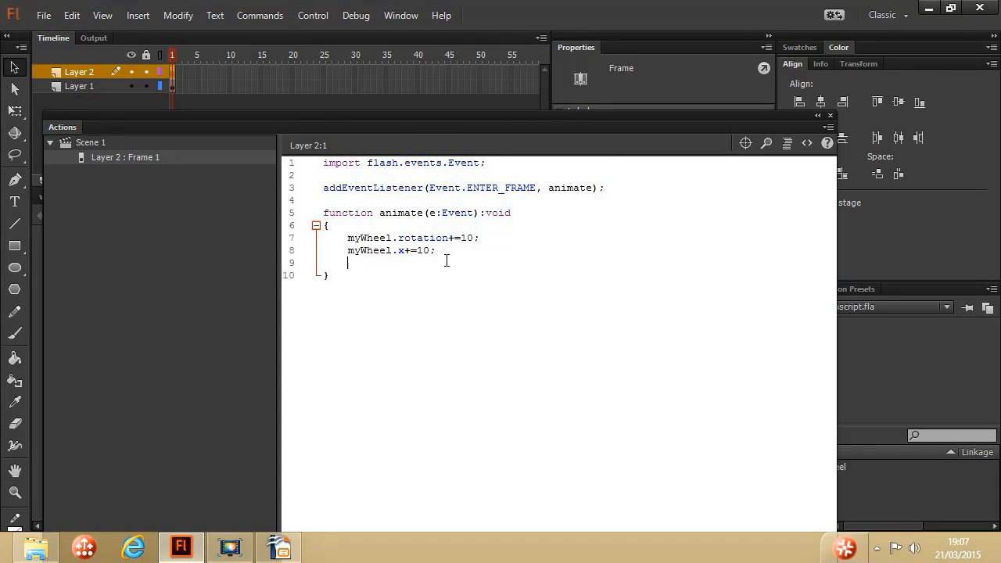
pyautogui.press('Return')
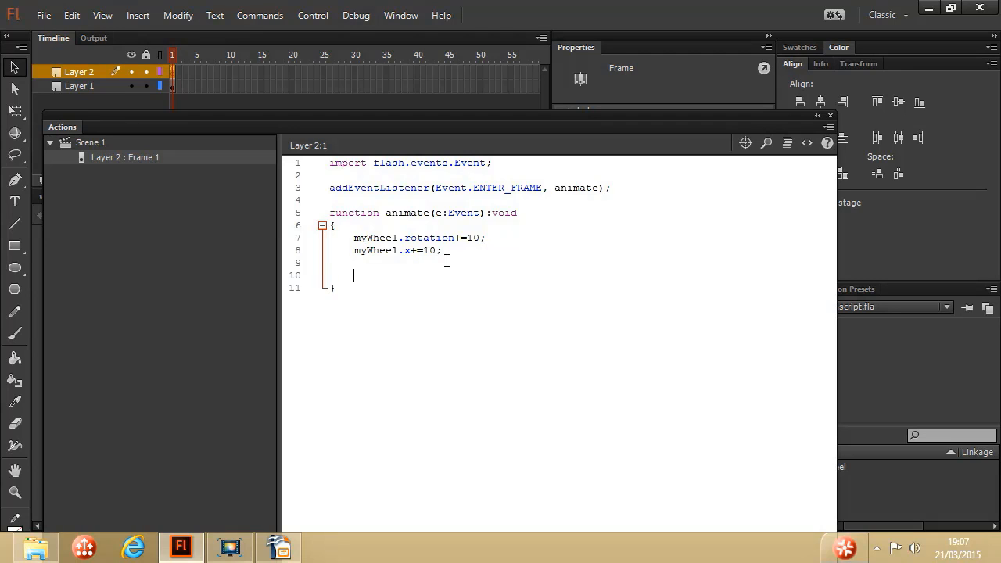
pyautogui.write('if(myWheel.x>=700')
pyautogui.press('Return')
pyautogui.write('{')
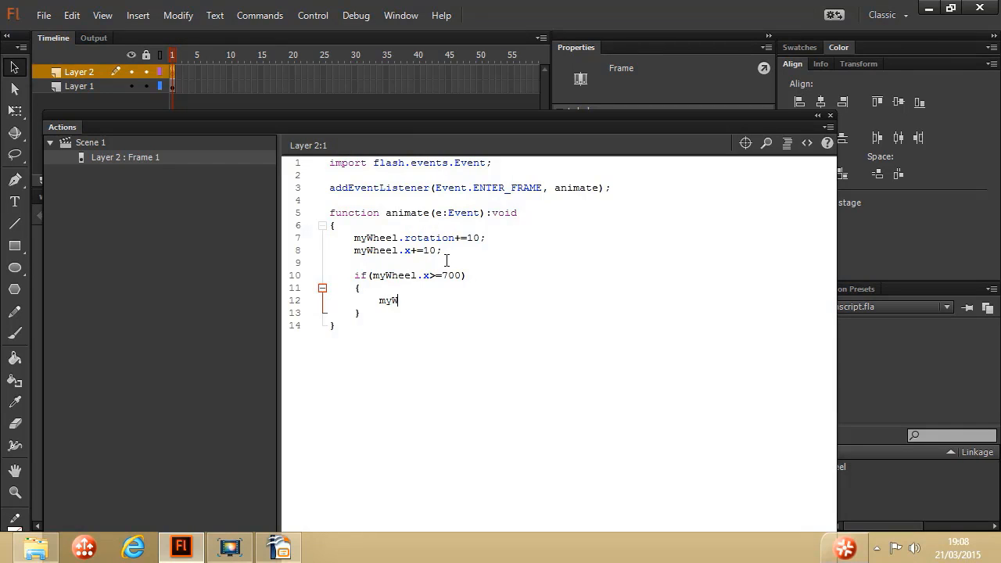
pyautogui.write('heel.x=-200;')
# Test the movie to check that the wheel's roll across the stage repeats, and close the playback.
pyautogui.click(315, 19)
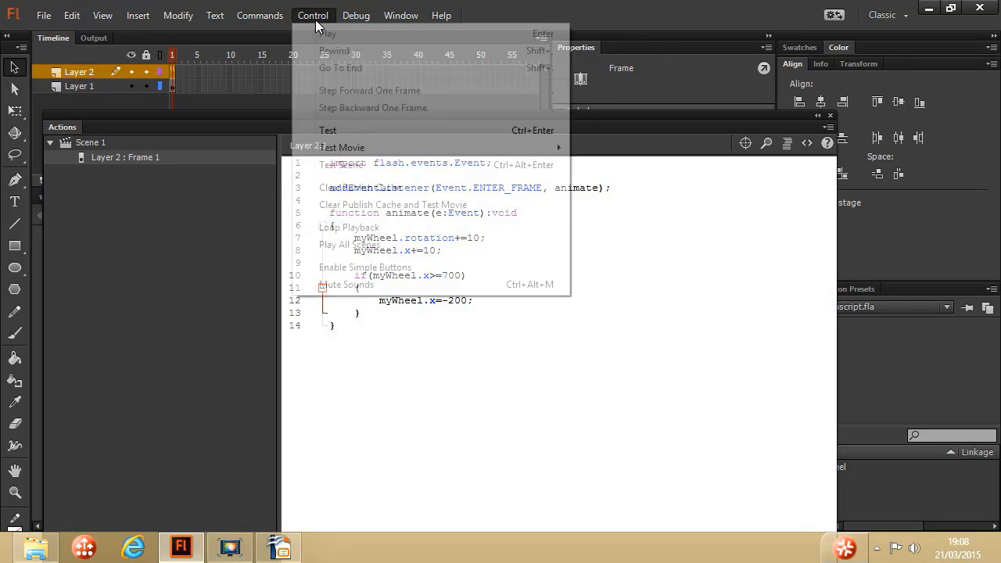
pyautogui.click(345, 130)
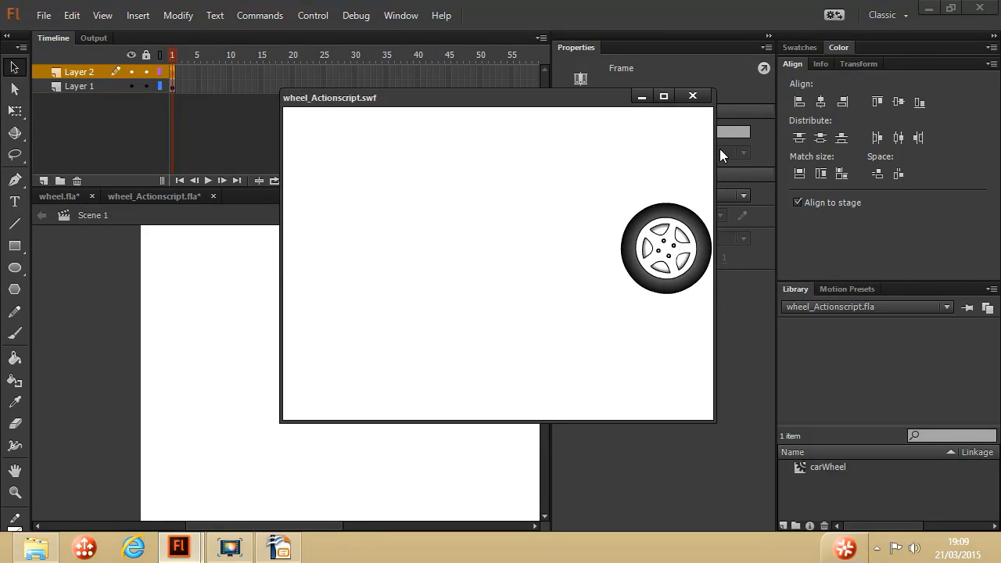
pyautogui.click(691, 95)
# Review the finished script on Layer 2 frame 1, and close the script editor.
pyautogui.press('F9')
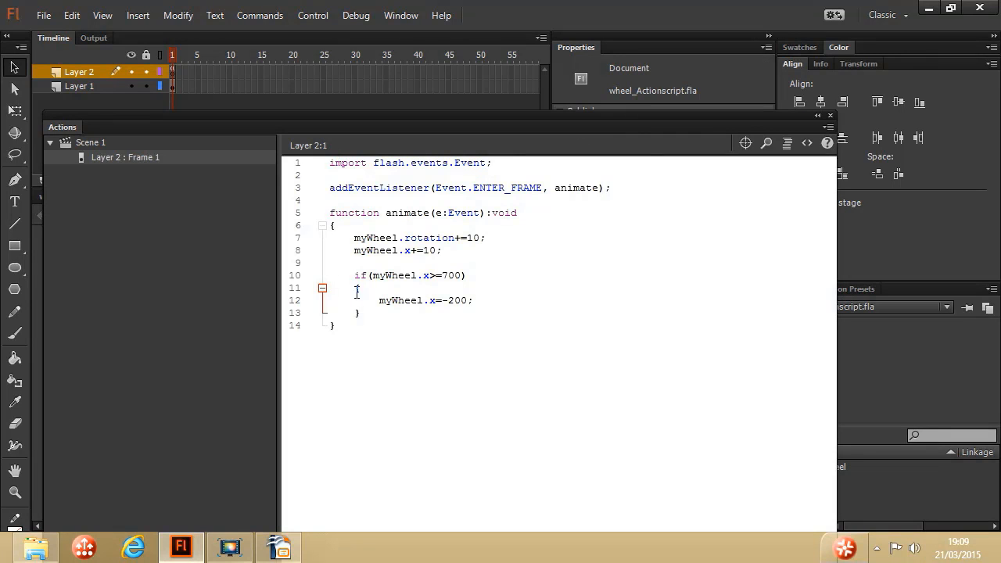
pyautogui.click(351, 236)
pyautogui.click(830, 115)
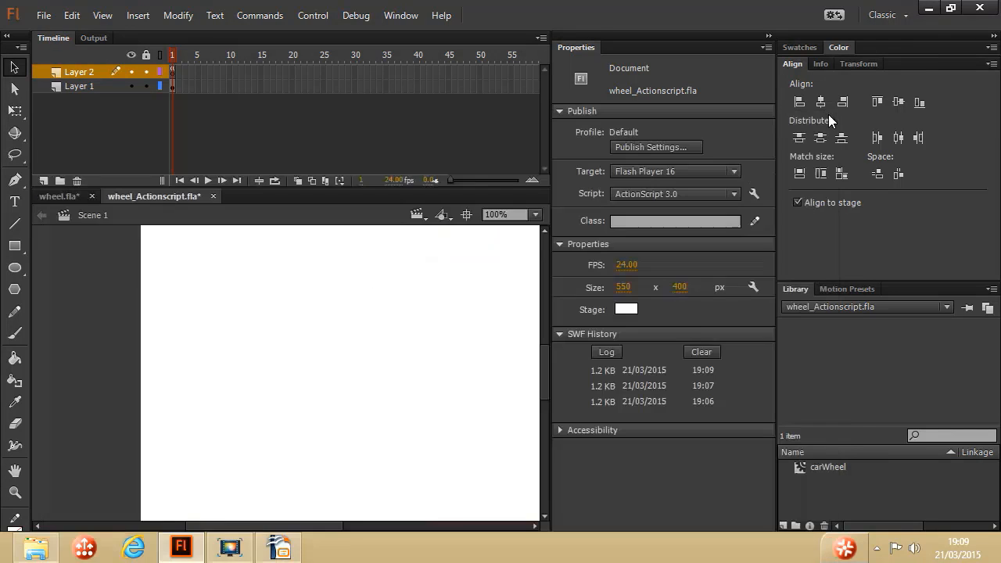
# Examine the carWheel timeline and Scene 1 motion path in wheel.fla, and return to the Layer 2 script frame in wheel_Actionscript.fla.
pyautogui.click(58, 197)
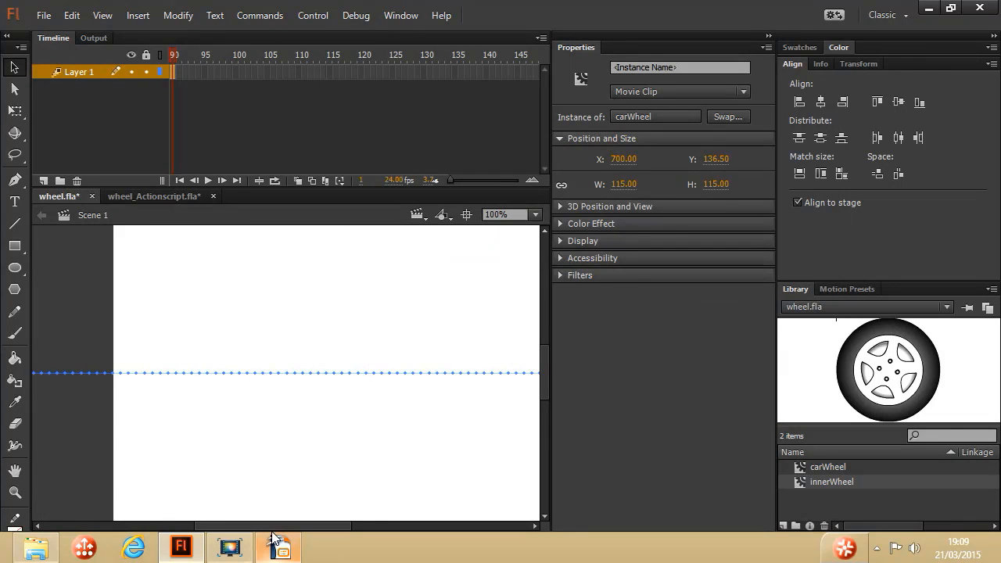
pyautogui.moveTo(273, 529); pyautogui.dragTo(374, 527)
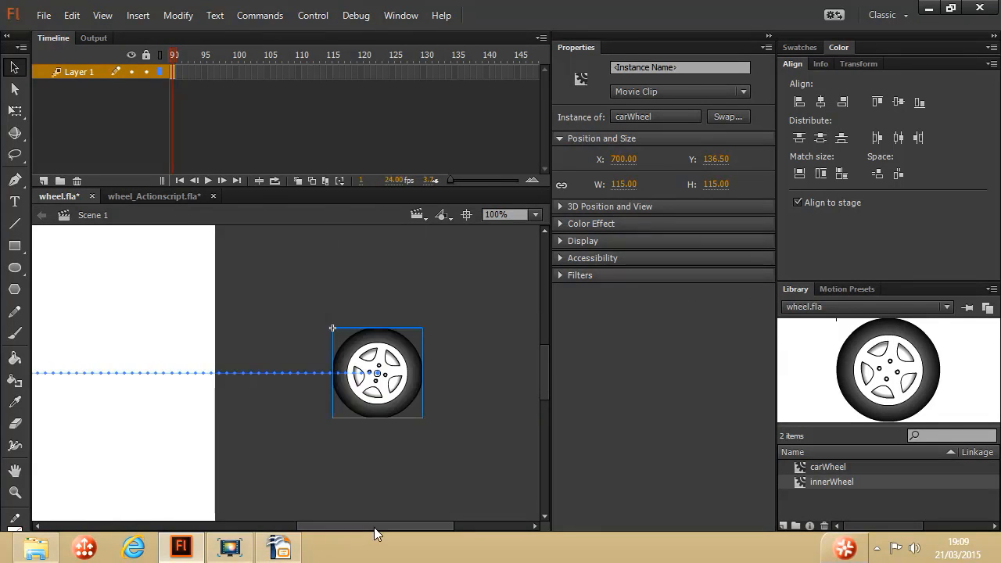
pyautogui.doubleClick(384, 360)
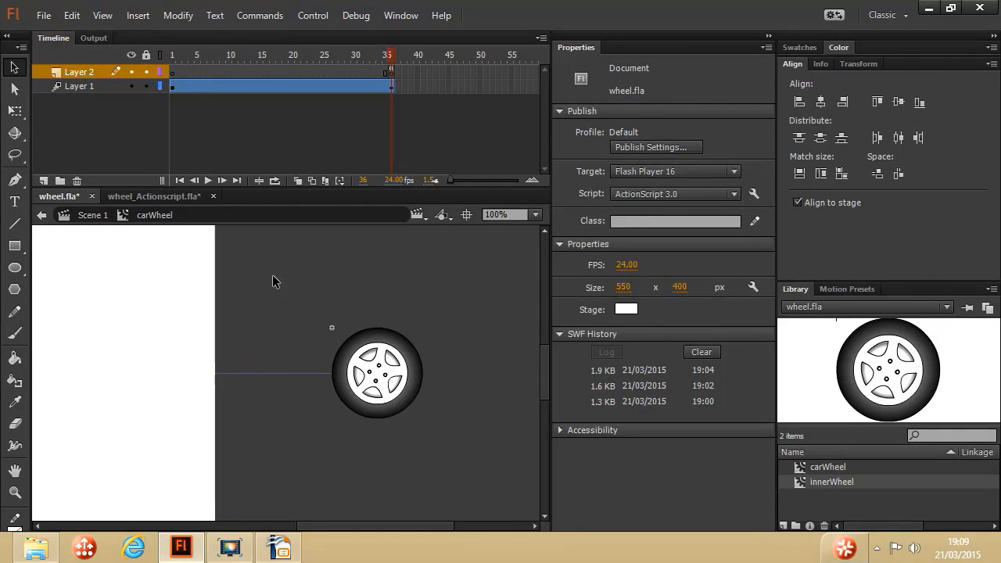
pyautogui.click(93, 216)
pyautogui.moveTo(370, 524); pyautogui.dragTo(264, 528)
pyautogui.click(268, 374)
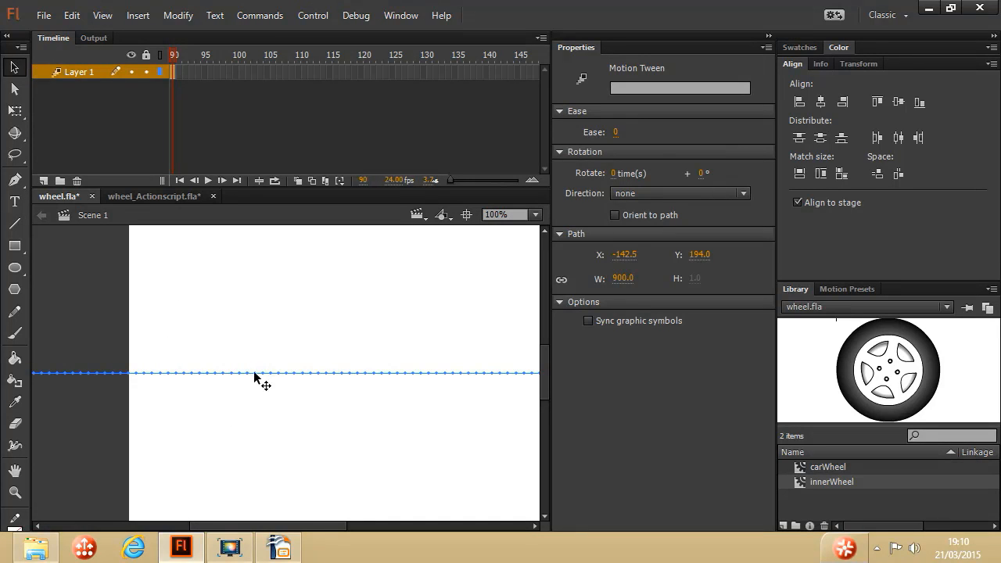
pyautogui.moveTo(264, 529)
pyautogui.mouseDown()
pyautogui.moveTo(328, 530)
pyautogui.moveTo(277, 531)
pyautogui.moveTo(263, 521)
pyautogui.mouseUp()
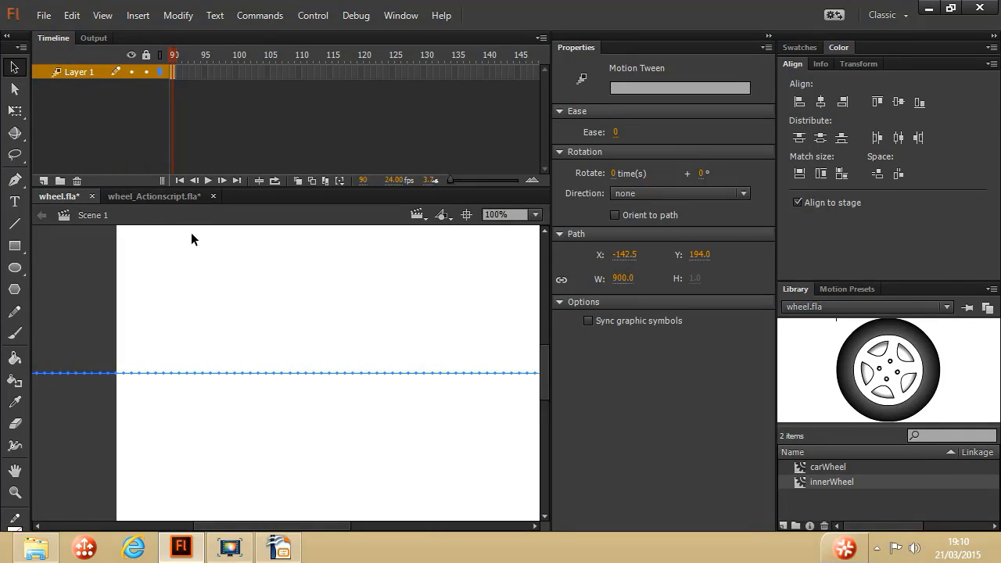
pyautogui.click(169, 199)
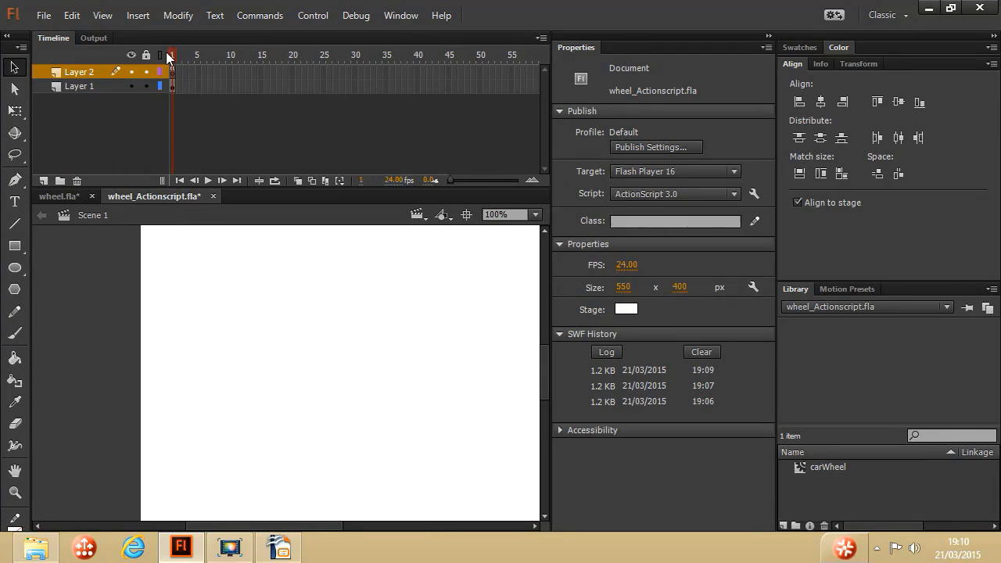
pyautogui.click(173, 70)
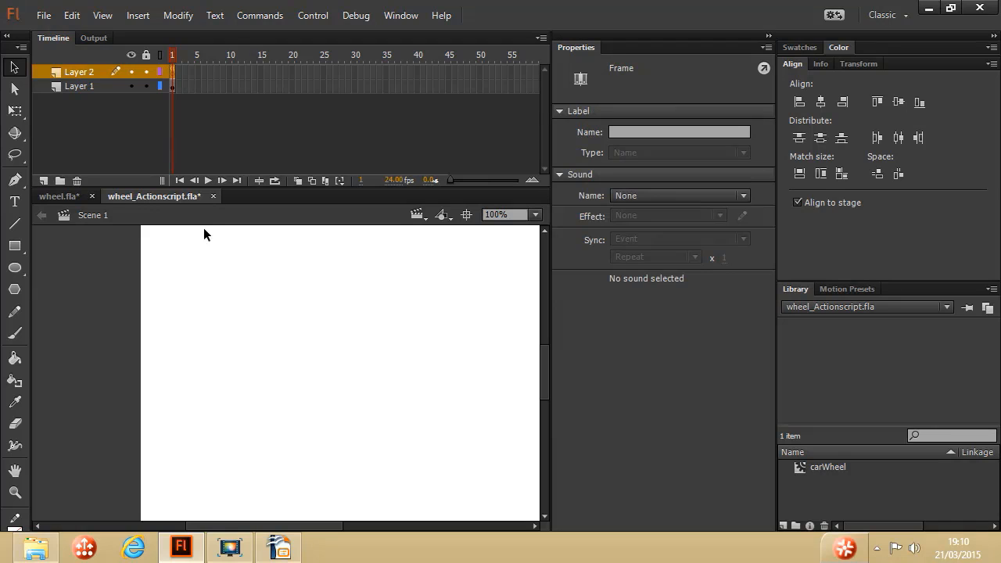
# Open the ActionScript on Layer 2 frame 1 in wheel_Actionscript.fla for review.
pyautogui.moveTo(237, 526)
pyautogui.mouseDown()
pyautogui.moveTo(268, 526)
pyautogui.moveTo(254, 525)
pyautogui.mouseUp()
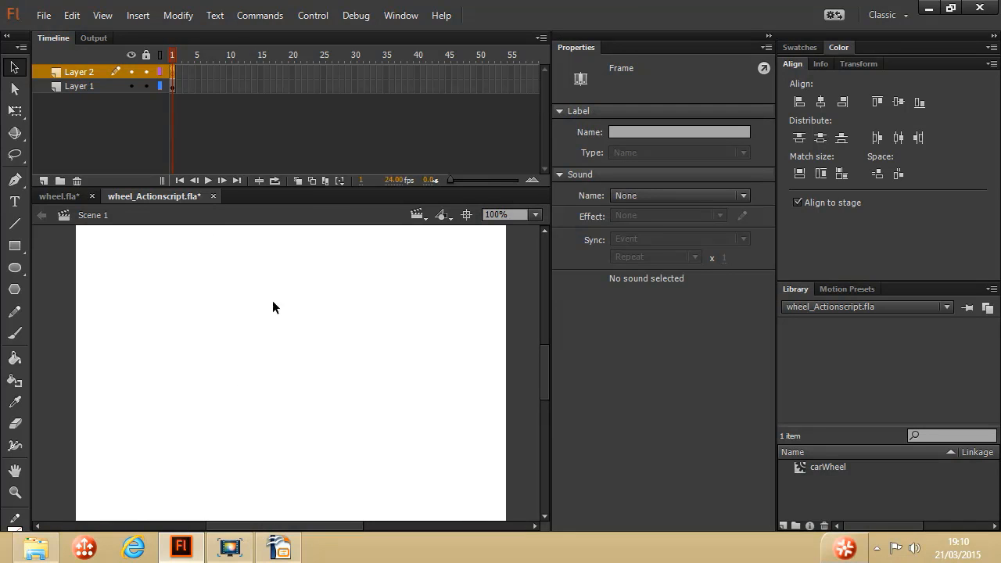
pyautogui.click(384, 19)
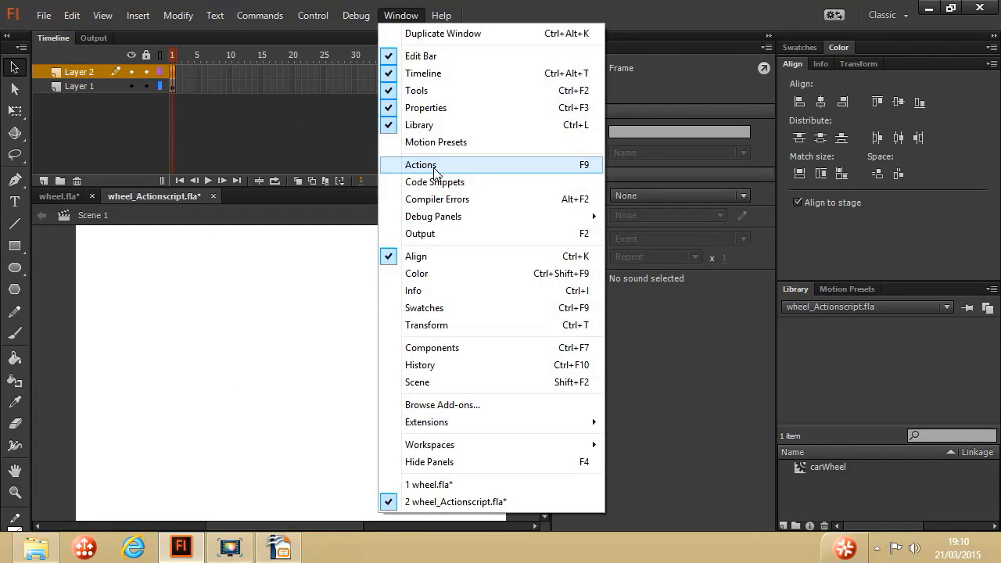
pyautogui.click(432, 166)
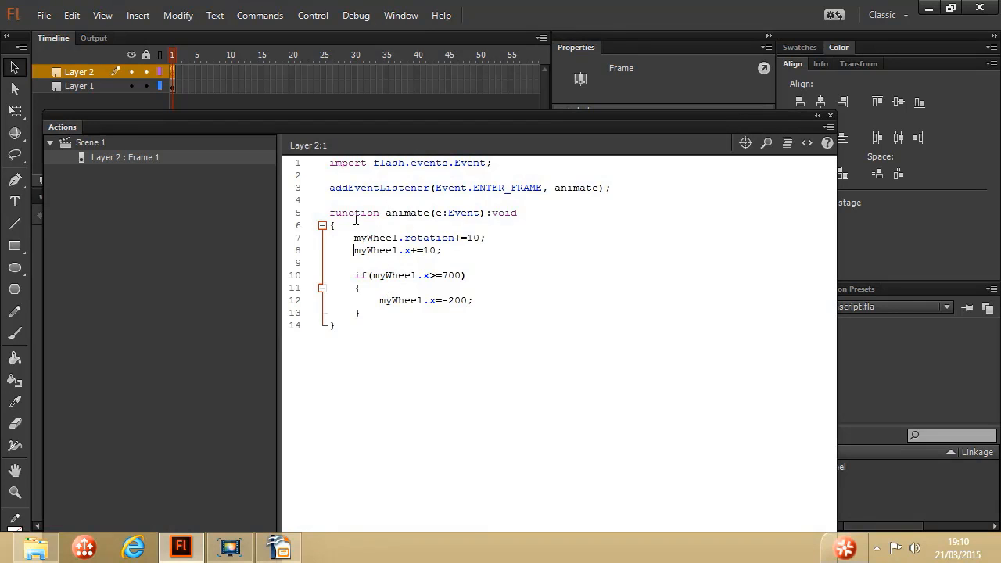
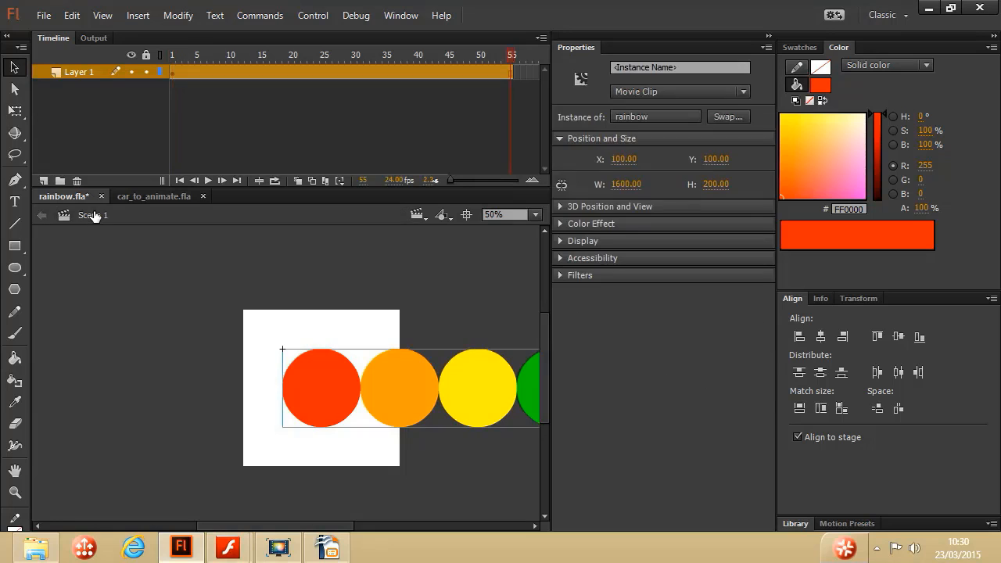
# Create a motion tween on Layer 1 of rainbow.fla and set the rainbow instance's X position to -1300 at frame 55.
pyautogui.rightClick(480, 73)
pyautogui.click(549, 77)
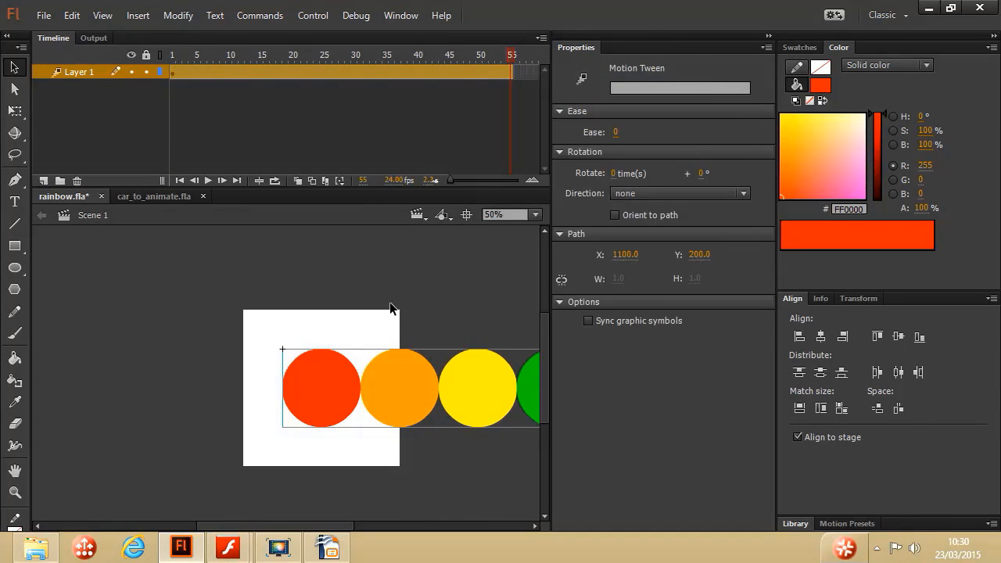
pyautogui.click(331, 406)
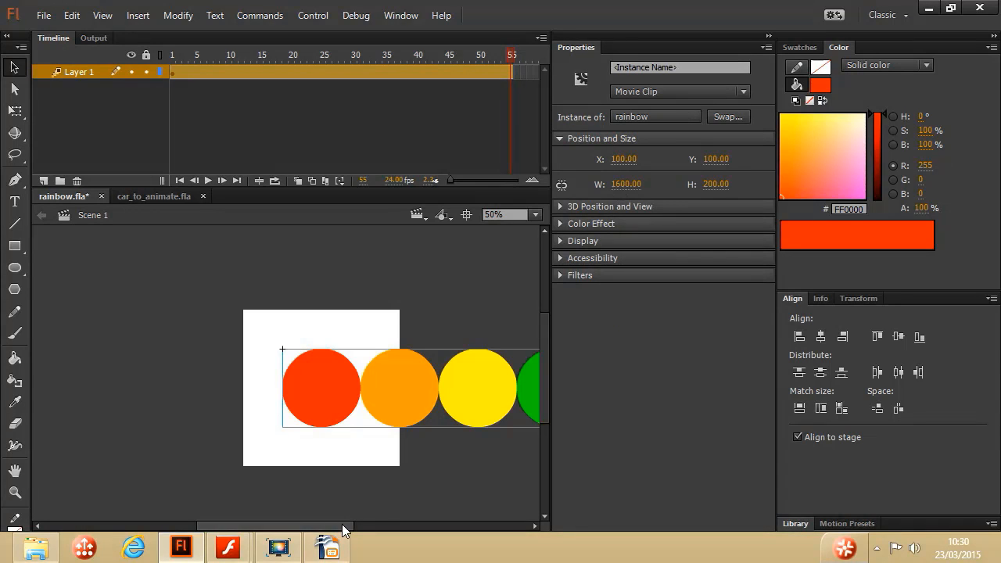
pyautogui.moveTo(342, 526)
pyautogui.mouseDown()
pyautogui.moveTo(502, 525)
pyautogui.moveTo(361, 525)
pyautogui.mouseUp()
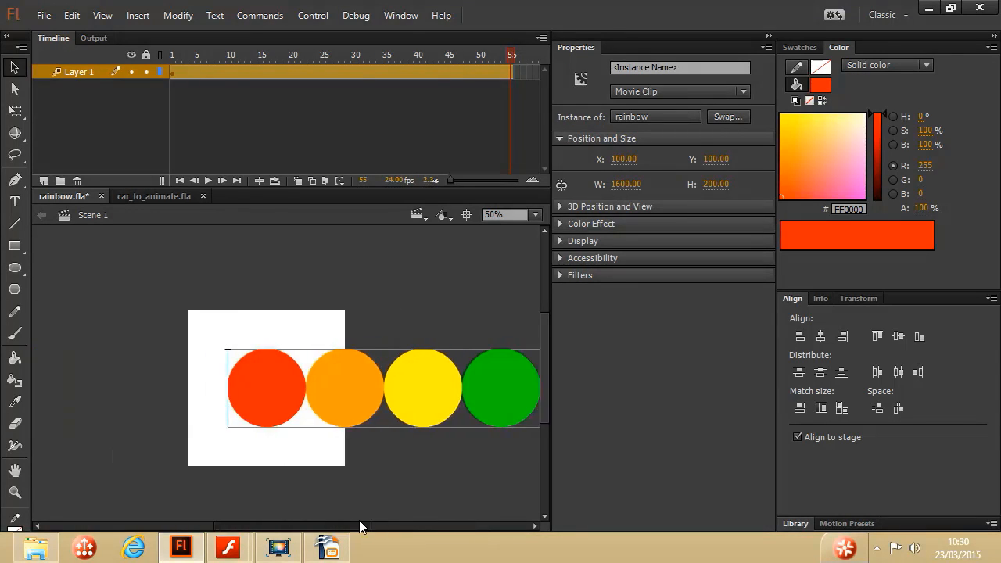
pyautogui.click(624, 160)
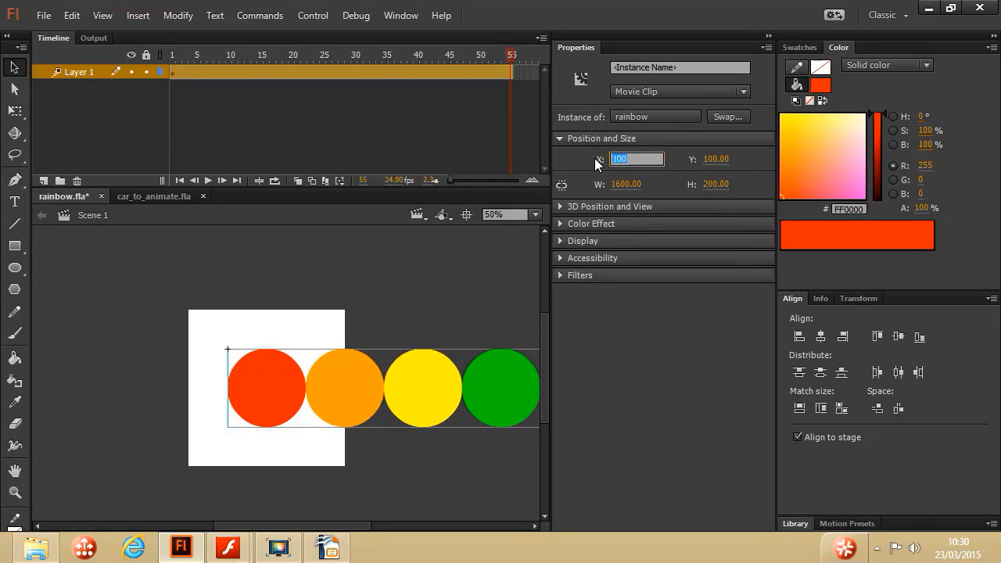
pyautogui.write('-13')
pyautogui.press('Return')
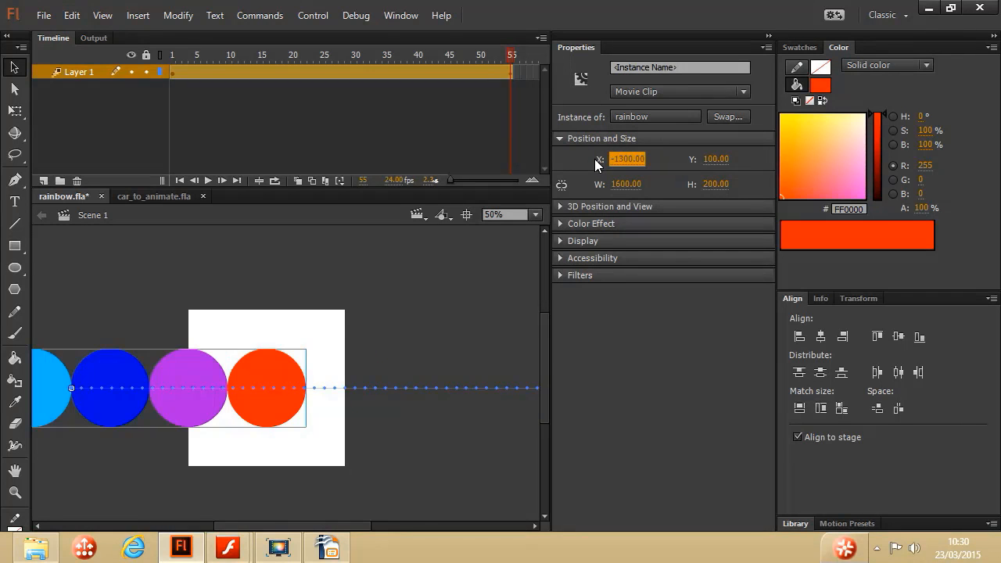
# Test the movie to check how the row of circles loops with one repeated red circle, and close the playback.
pyautogui.click(294, 277)
pyautogui.click(322, 15)
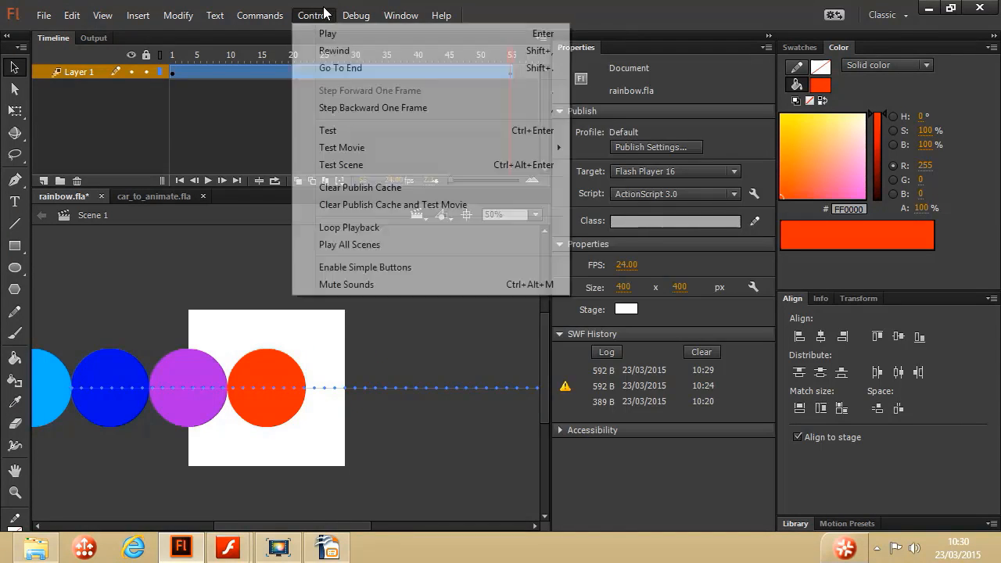
pyautogui.click(336, 129)
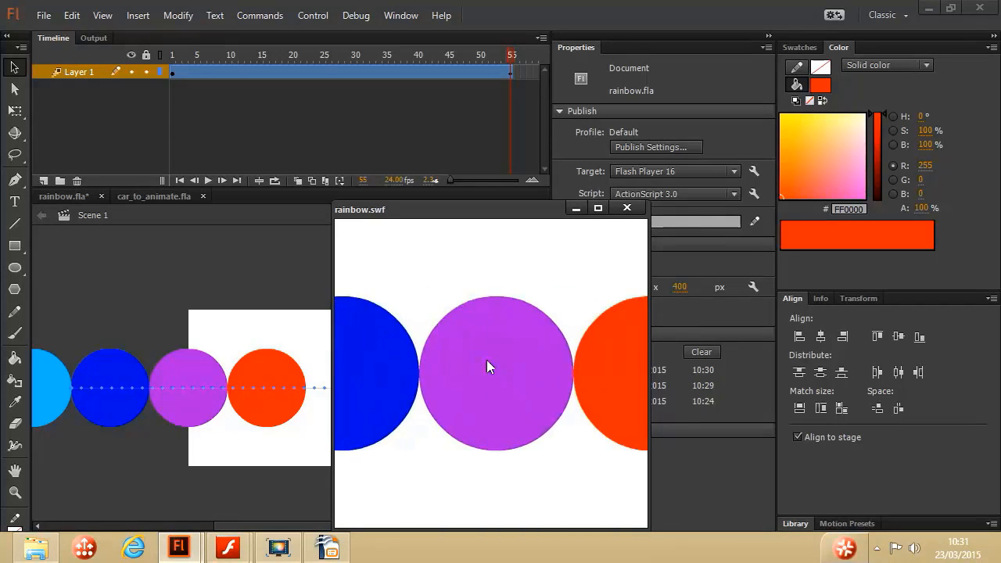
pyautogui.click(630, 209)
# Switch to OpenOffice Impress, present the Repeating Background Loops slides from slide 3 to slide 5, and end the show.
pyautogui.click(325, 548)
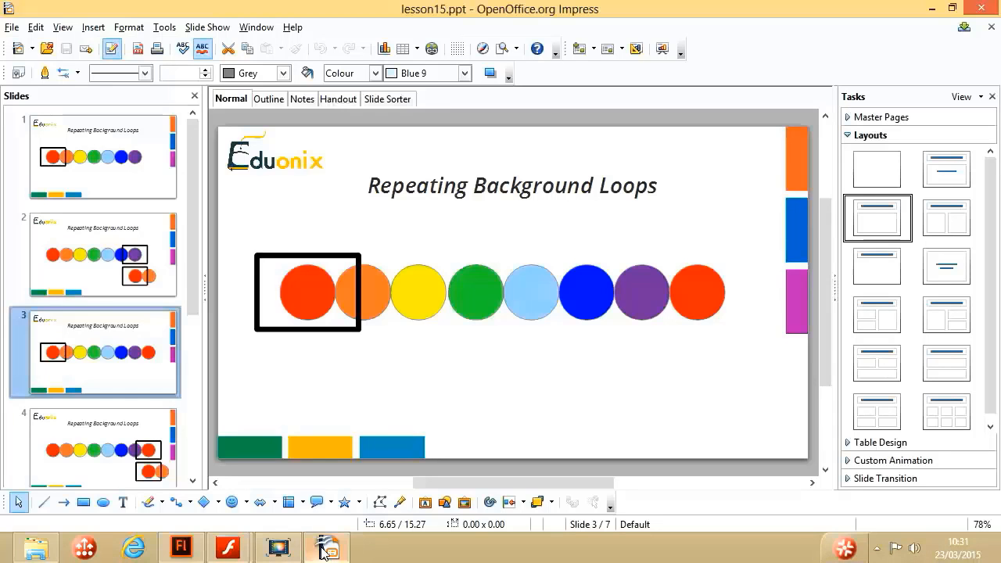
pyautogui.click(217, 28)
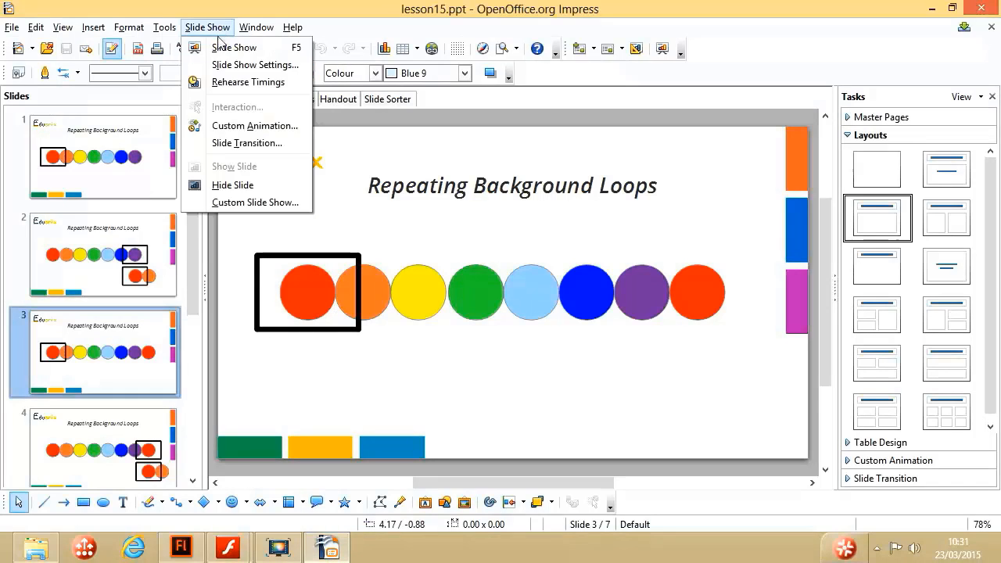
pyautogui.click(220, 46)
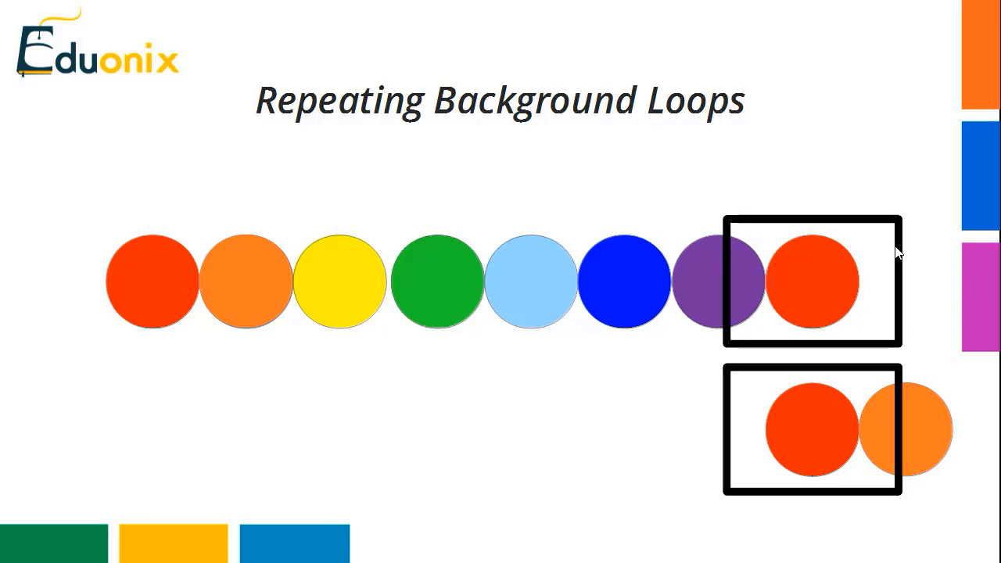
pyautogui.click(539, 285)
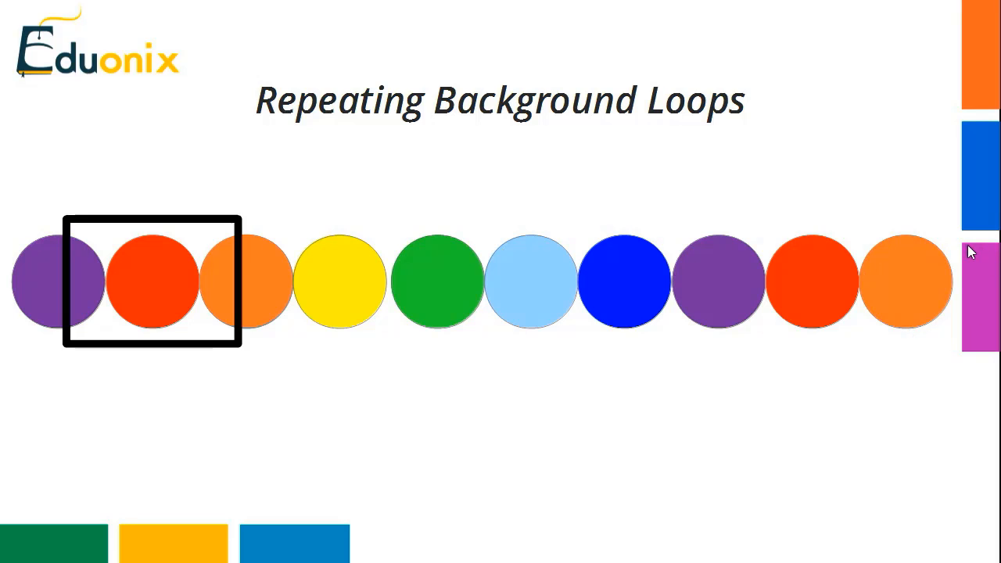
pyautogui.press('Escape')
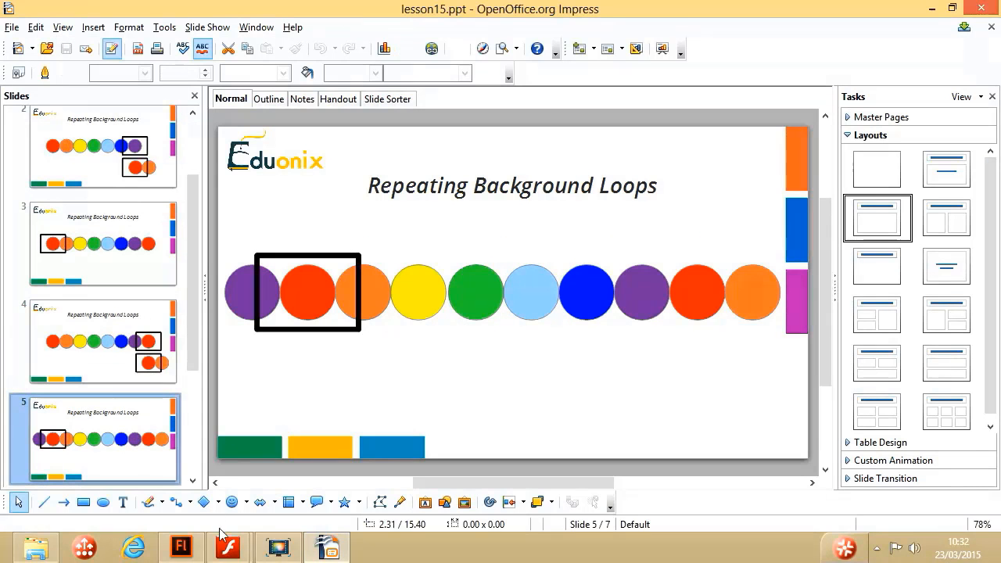
# Switch back to Flash Professional and remove the motion tween from Layer 1 in rainbow.fla.
pyautogui.click(182, 547)
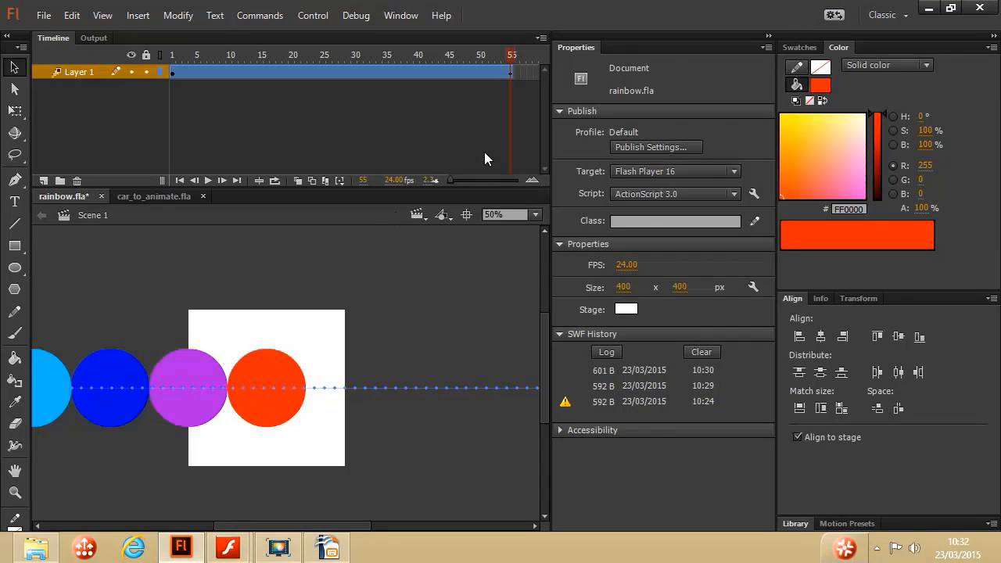
pyautogui.rightClick(484, 76)
pyautogui.click(558, 91)
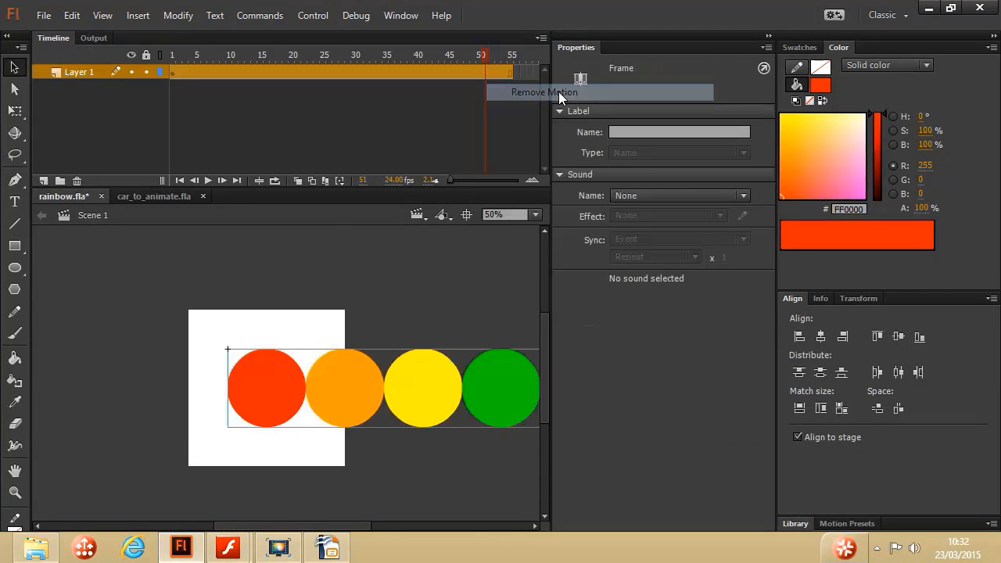
# Inside the rainbow symbol, copy the purple circle to the start of the row, directly before the first red circle.
pyautogui.doubleClick(266, 392)
pyautogui.moveTo(260, 526); pyautogui.dragTo(380, 527)
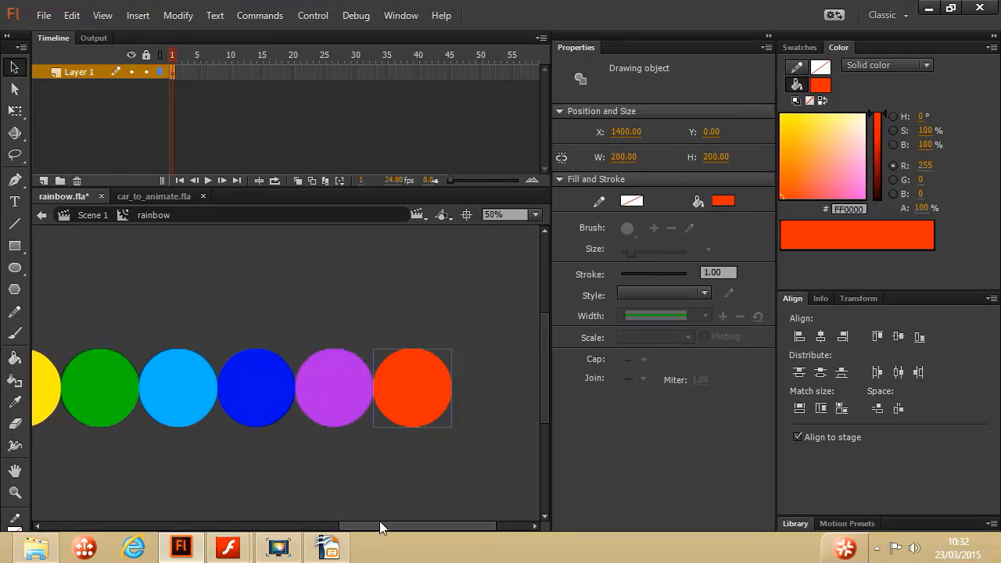
pyautogui.click(339, 384)
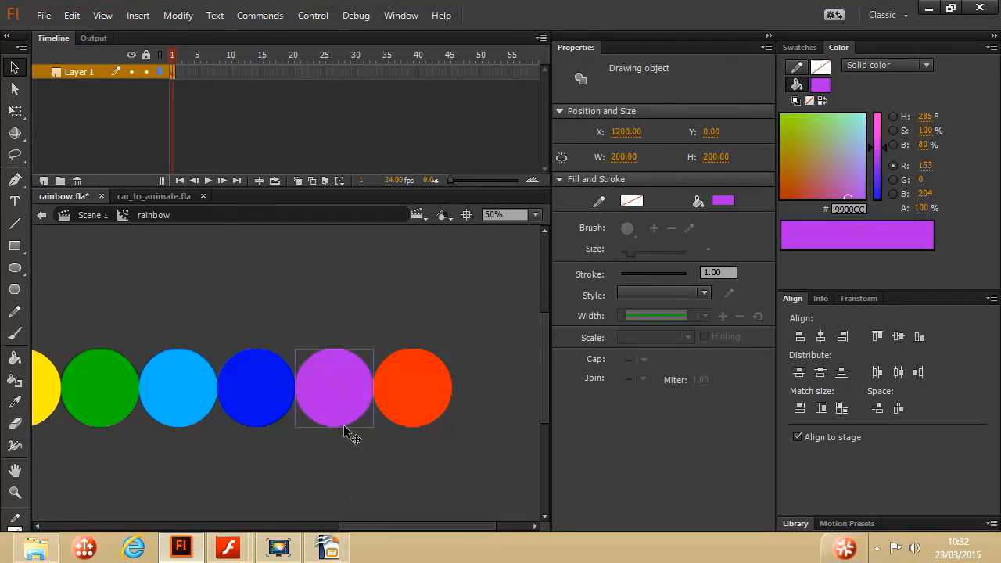
pyautogui.moveTo(351, 527); pyautogui.dragTo(198, 525)
pyautogui.hotkey('ctrl', 'x')
pyautogui.hotkey('ctrl', 'v')
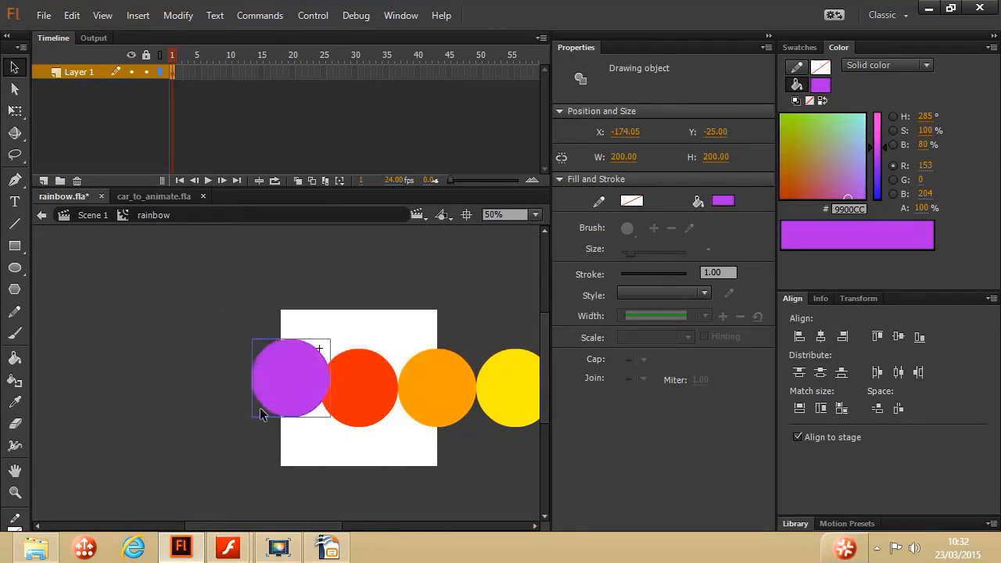
pyautogui.moveTo(286, 384); pyautogui.dragTo(279, 396)
# Copy the orange circle to the end of the row at X 1600, Y 0, and return to Scene 1.
pyautogui.click(451, 388)
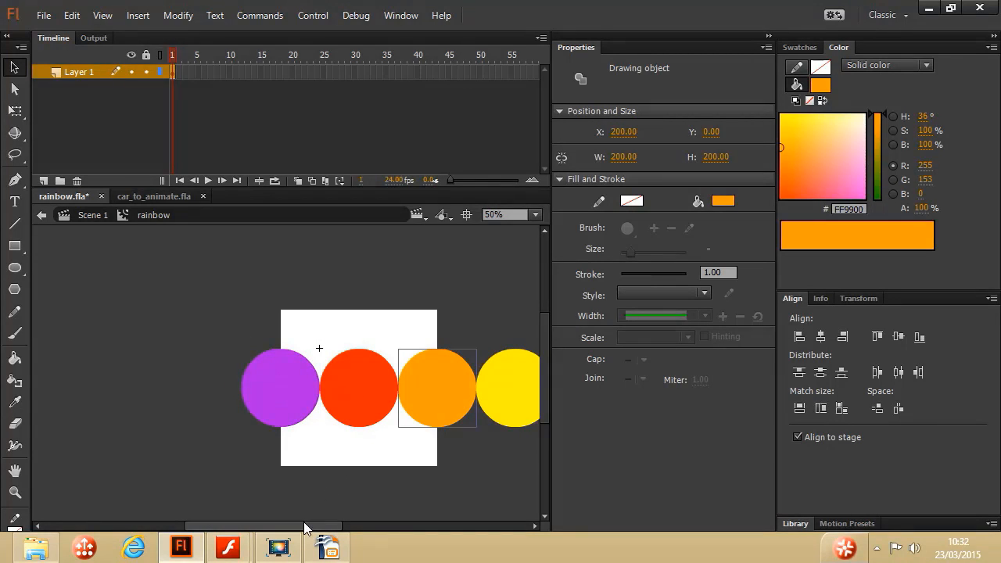
pyautogui.moveTo(306, 526); pyautogui.dragTo(473, 526)
pyautogui.click(441, 425)
pyautogui.hotkey('ctrl', 'v')
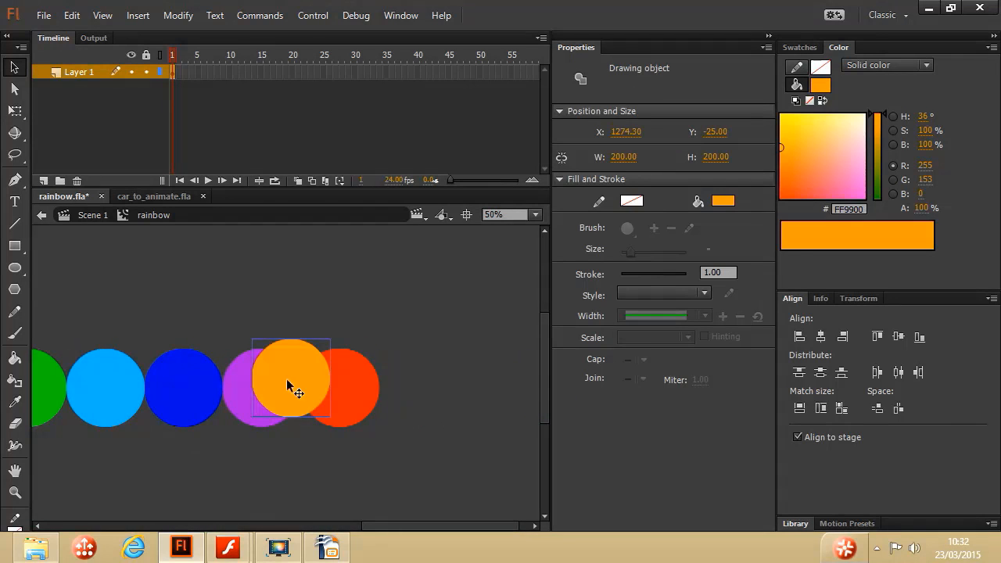
pyautogui.moveTo(286, 379); pyautogui.dragTo(409, 389)
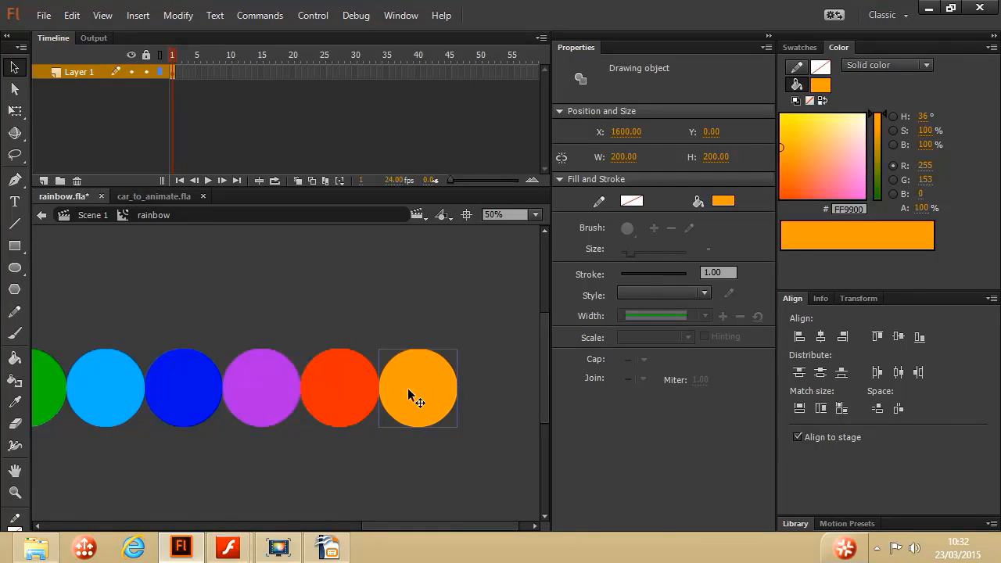
pyautogui.click(341, 290)
pyautogui.click(92, 215)
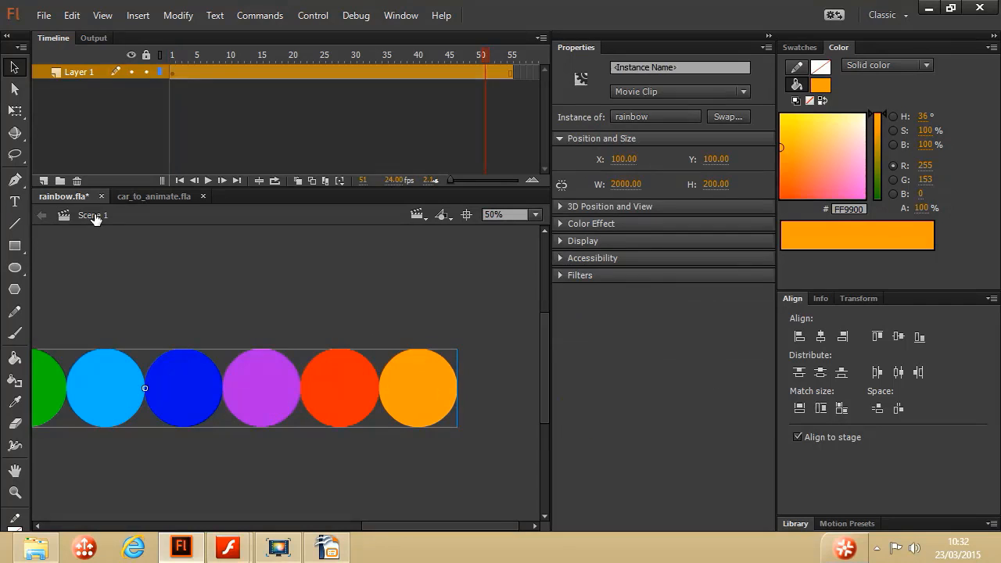
# Apply a motion tween to the extended row on Layer 1 and set its X position to -1300 at frame 55.
pyautogui.rightClick(463, 72)
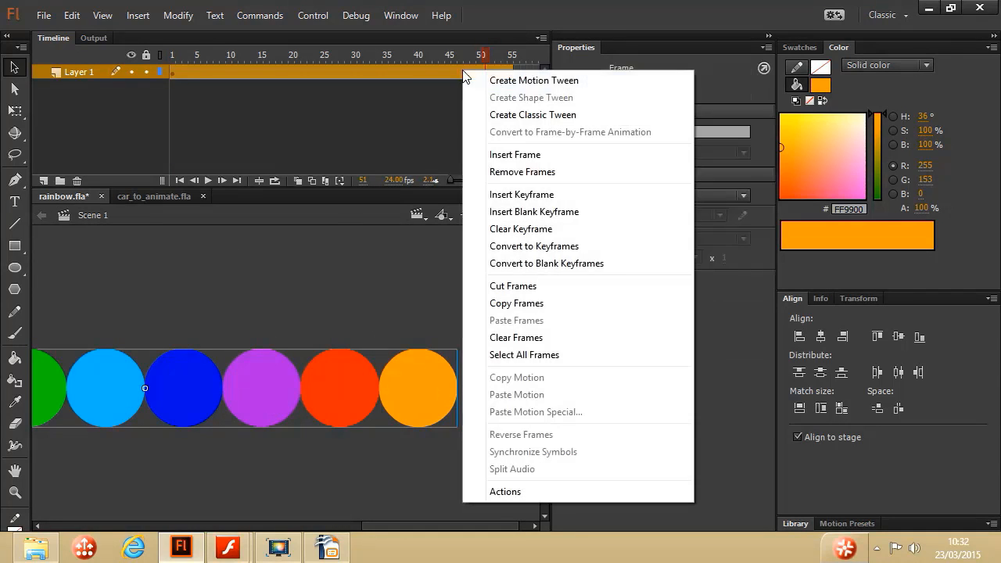
pyautogui.click(536, 76)
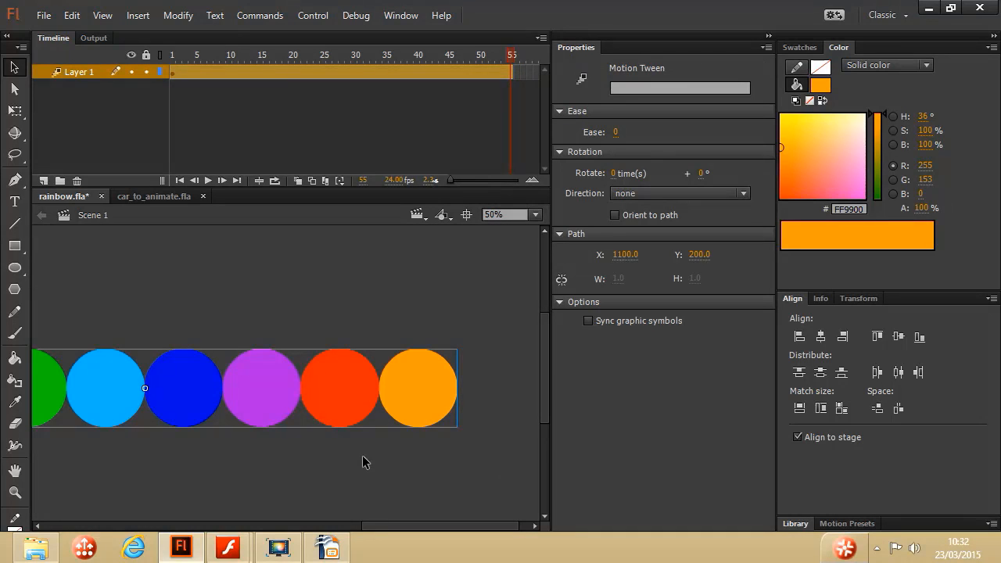
pyautogui.moveTo(381, 526); pyautogui.dragTo(232, 518)
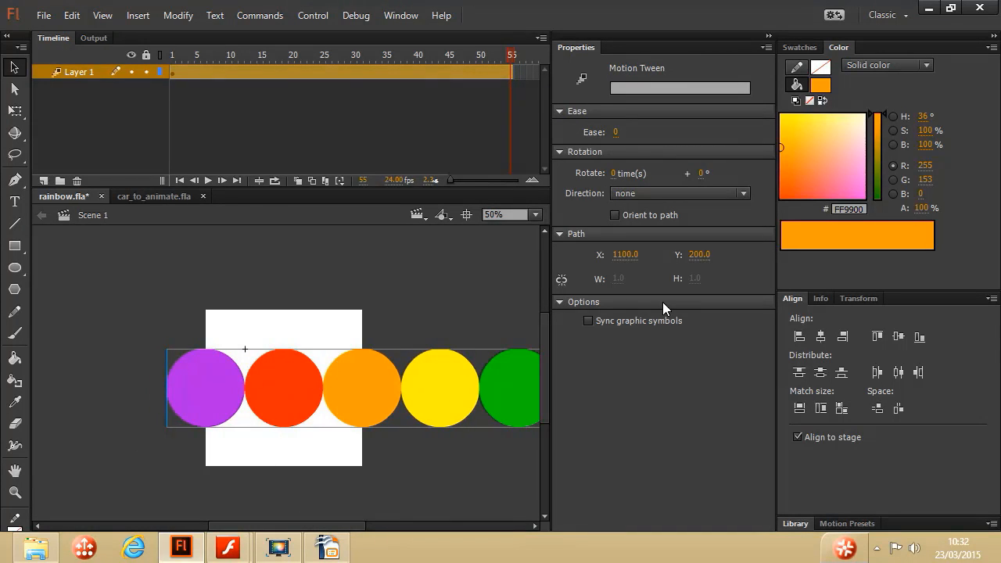
pyautogui.click(281, 395)
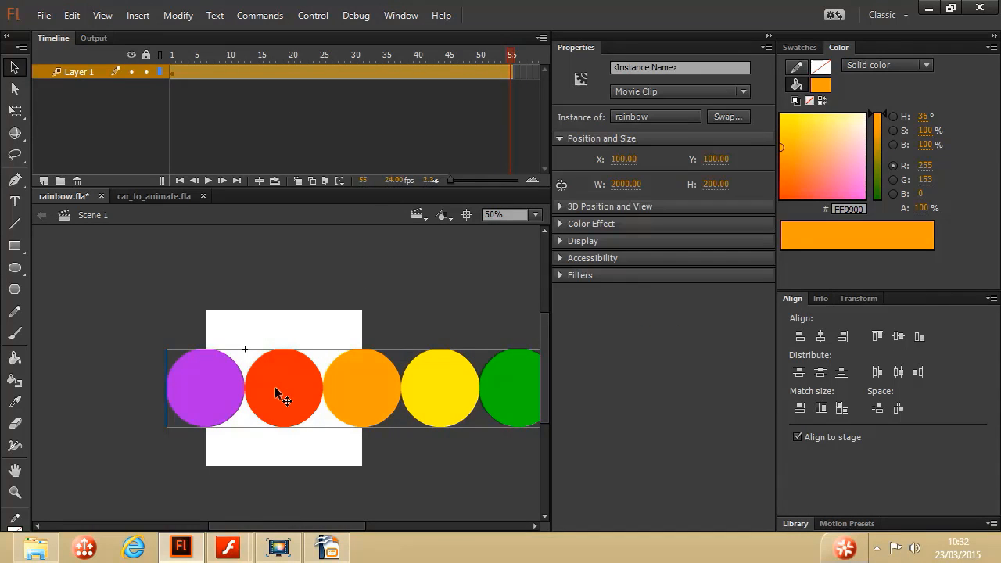
pyautogui.click(624, 158)
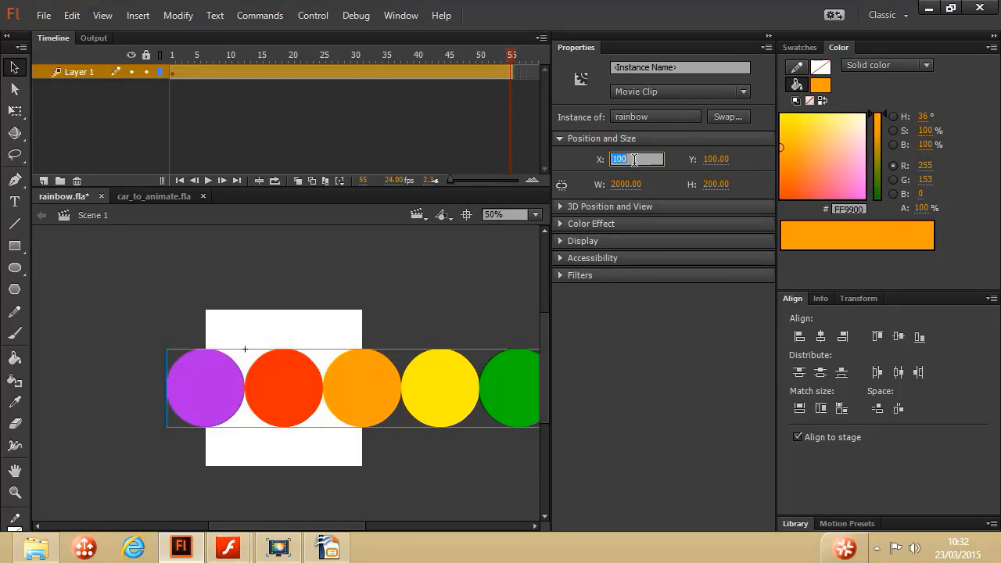
pyautogui.write('-13')
pyautogui.press('Return')
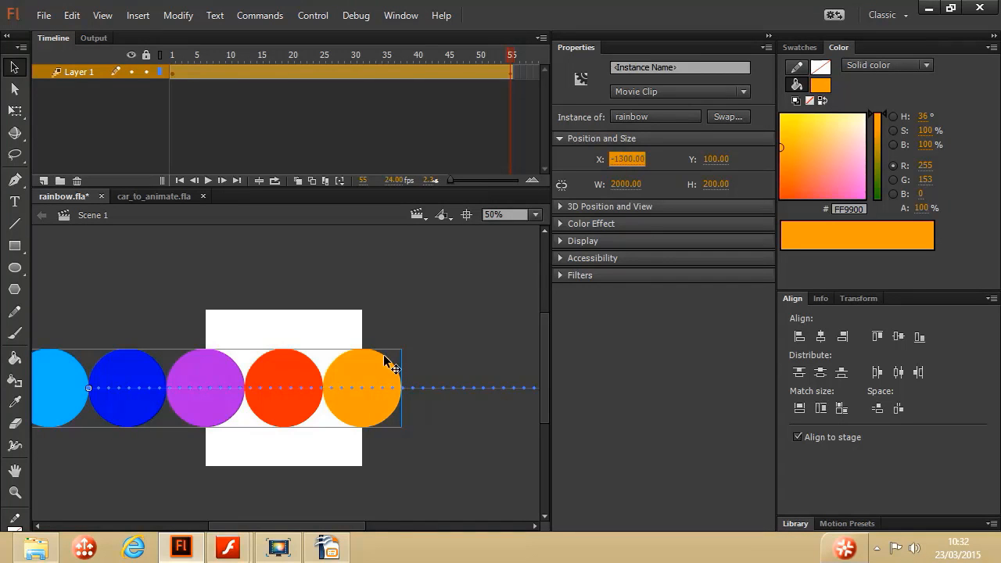
# Test the movie to check that the extended circle row loops seamlessly, close the playback, and deselect the rainbow instance.
pyautogui.click(312, 16)
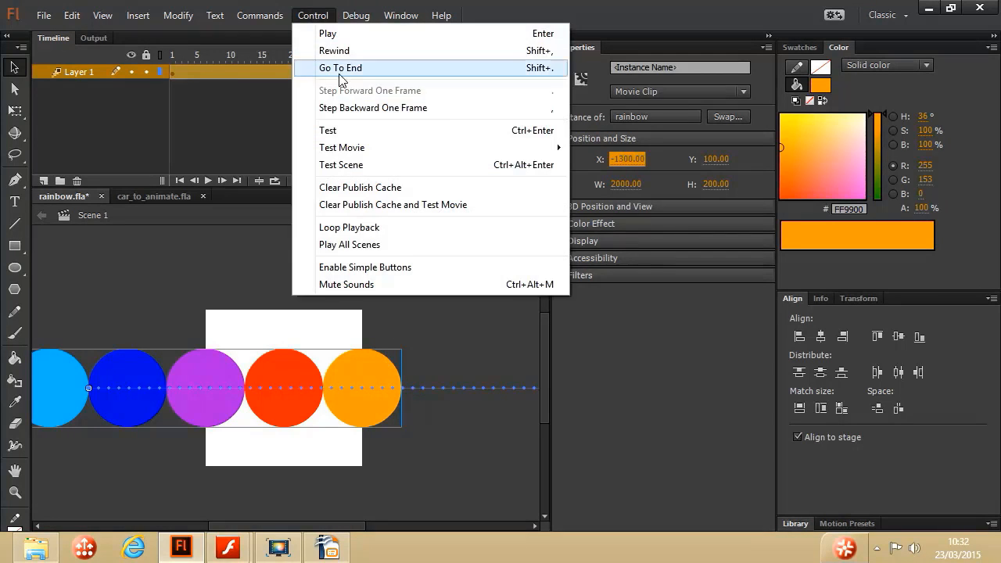
pyautogui.click(342, 130)
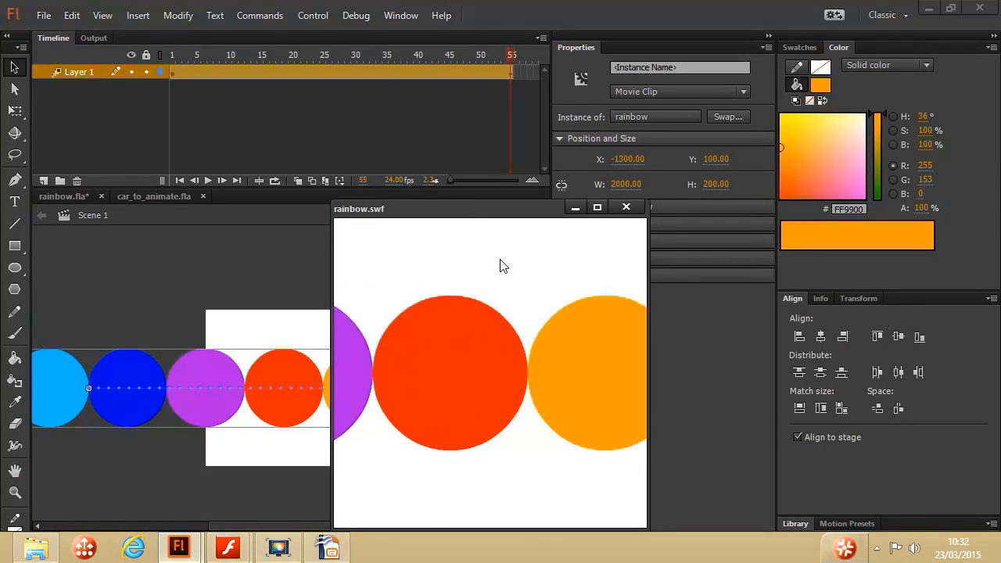
pyautogui.click(626, 207)
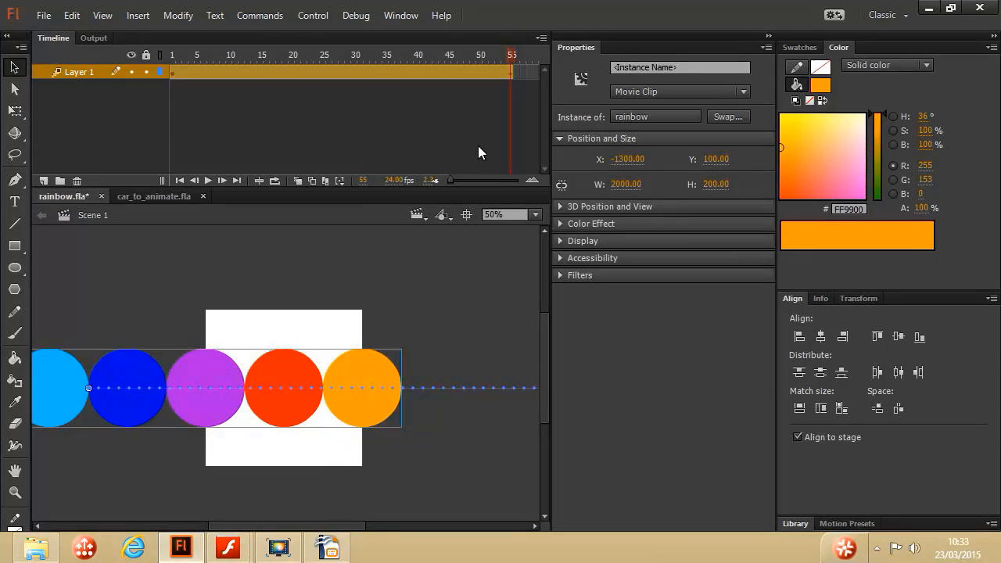
pyautogui.click(499, 94)
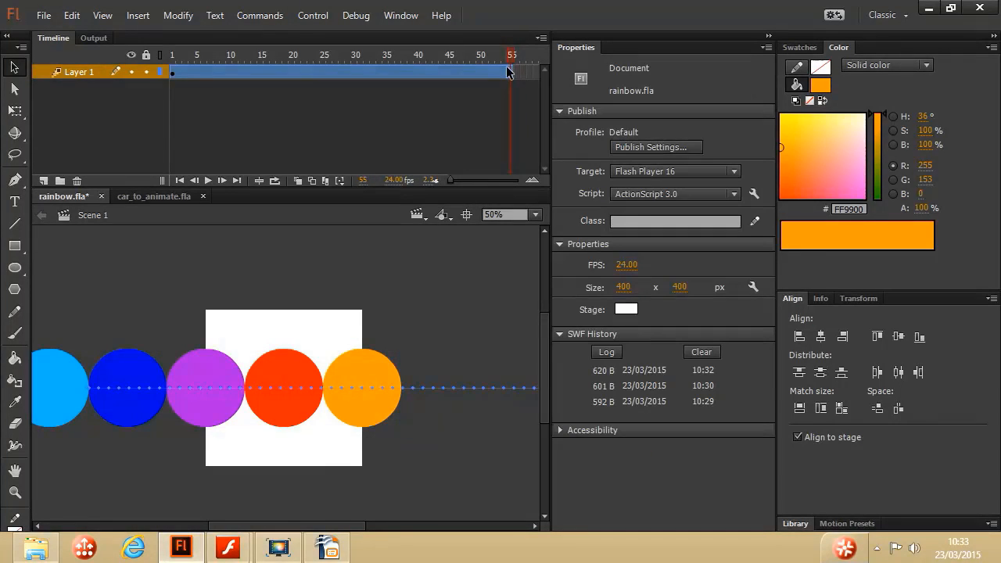
# Compare the circle row at frame 55 with the row at frame 1 of the Layer 1 tween.
pyautogui.click(509, 70)
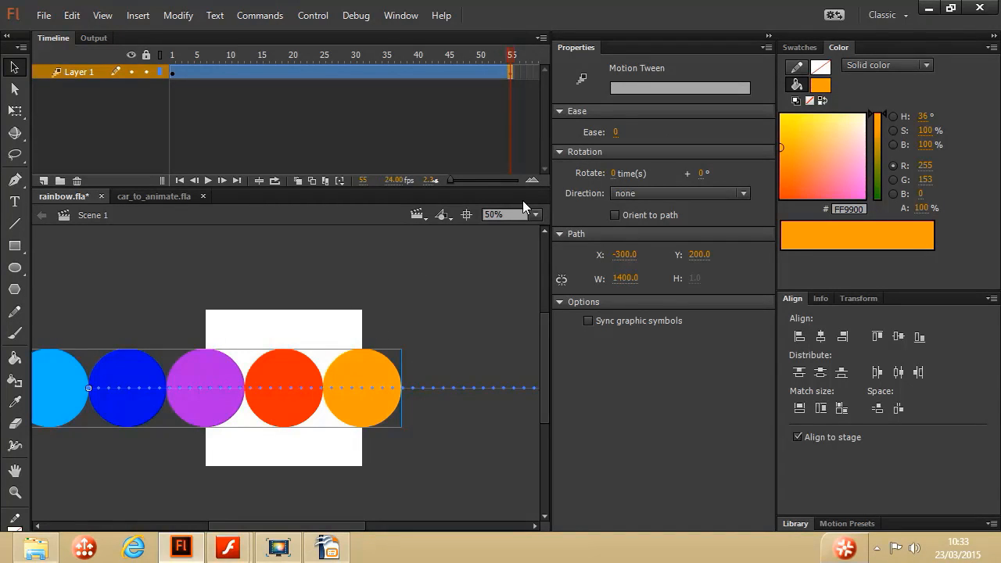
pyautogui.click(174, 73)
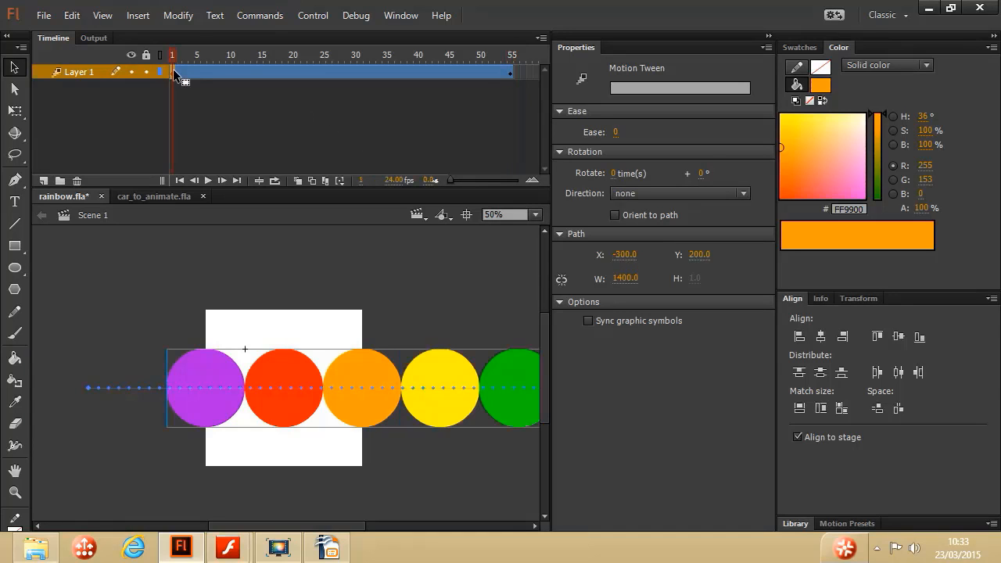
pyautogui.click(509, 71)
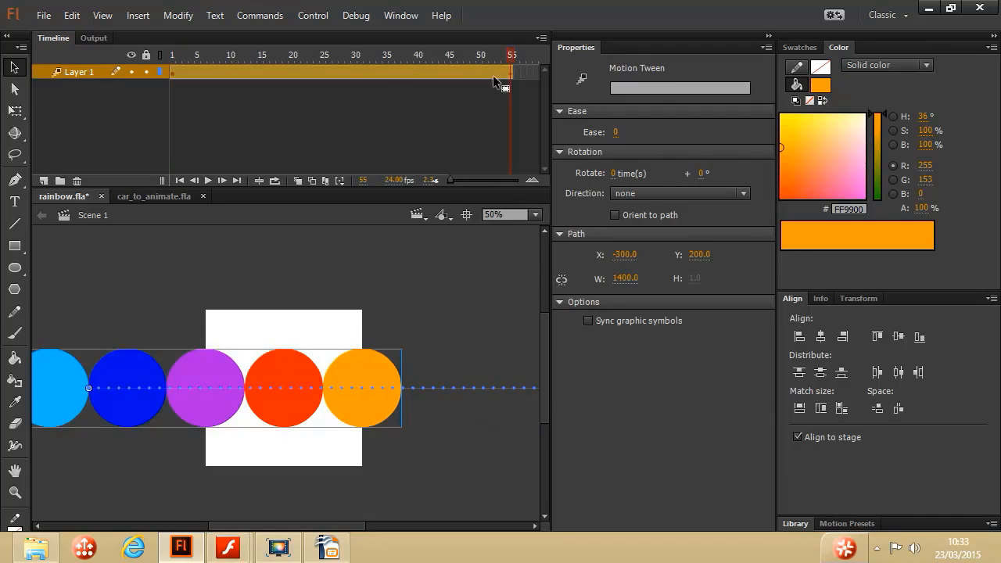
pyautogui.click(173, 72)
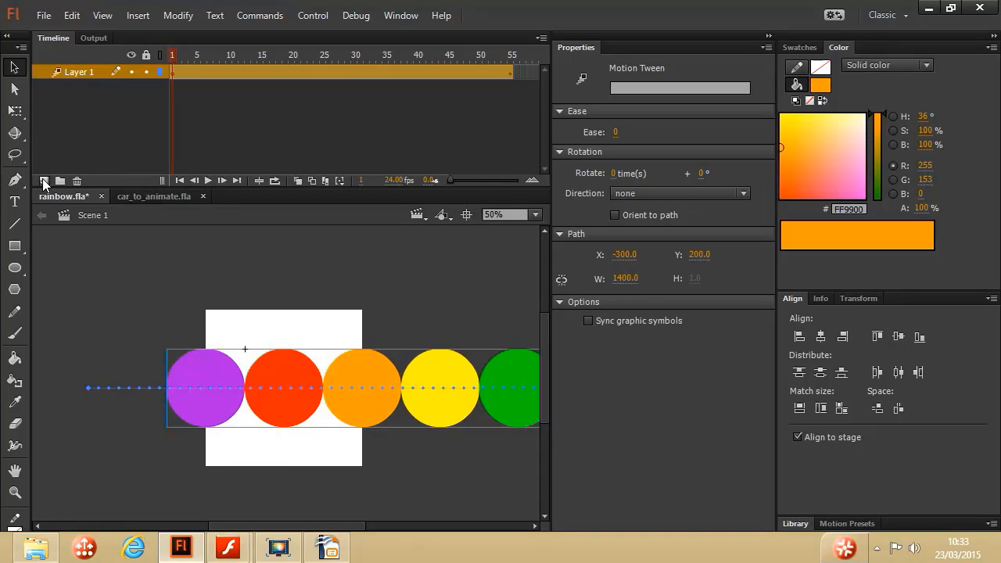
# Add a new layer above Layer 1 and insert a keyframe on it at frame 55.
pyautogui.click(44, 181)
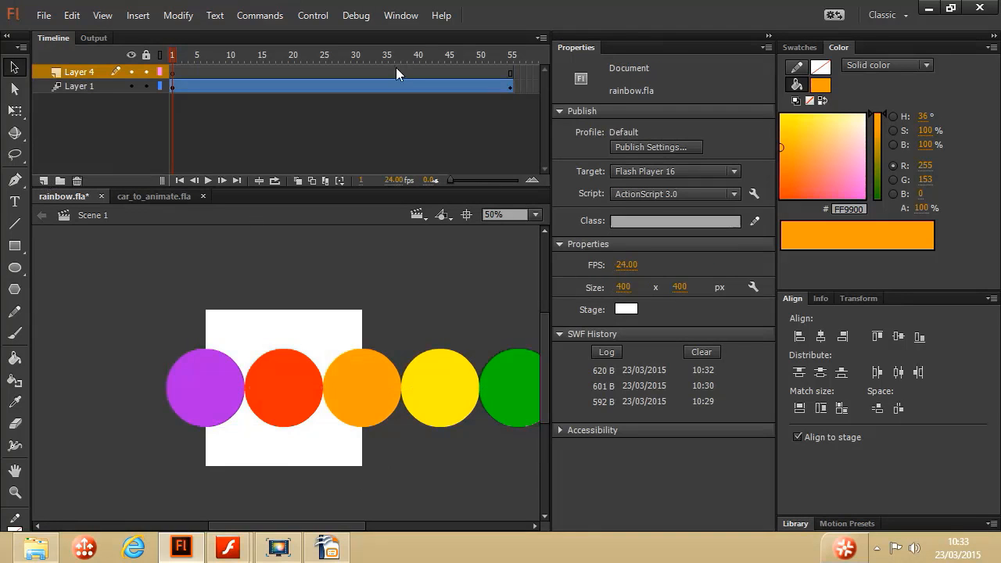
pyautogui.click(510, 72)
pyautogui.rightClick(511, 75)
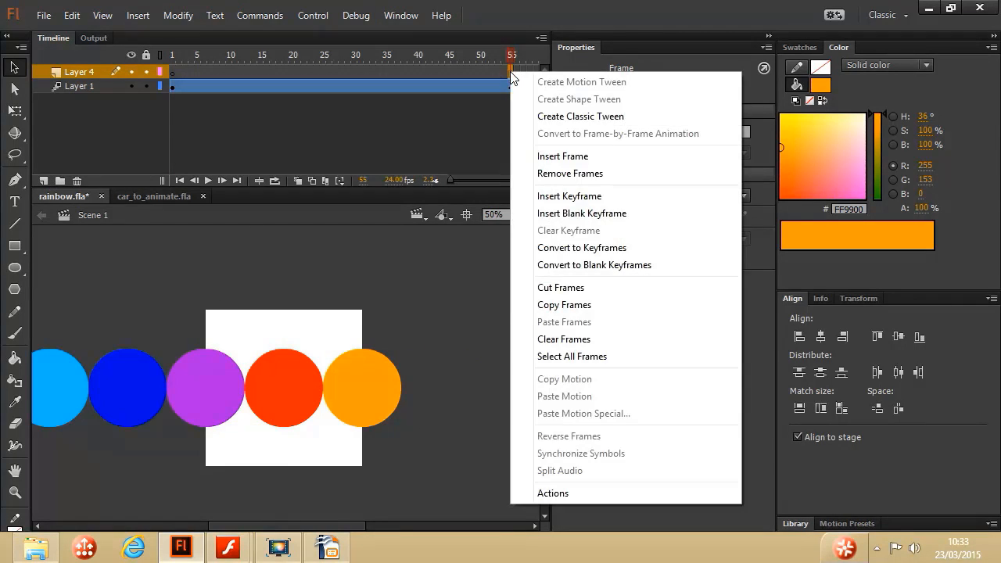
pyautogui.click(585, 197)
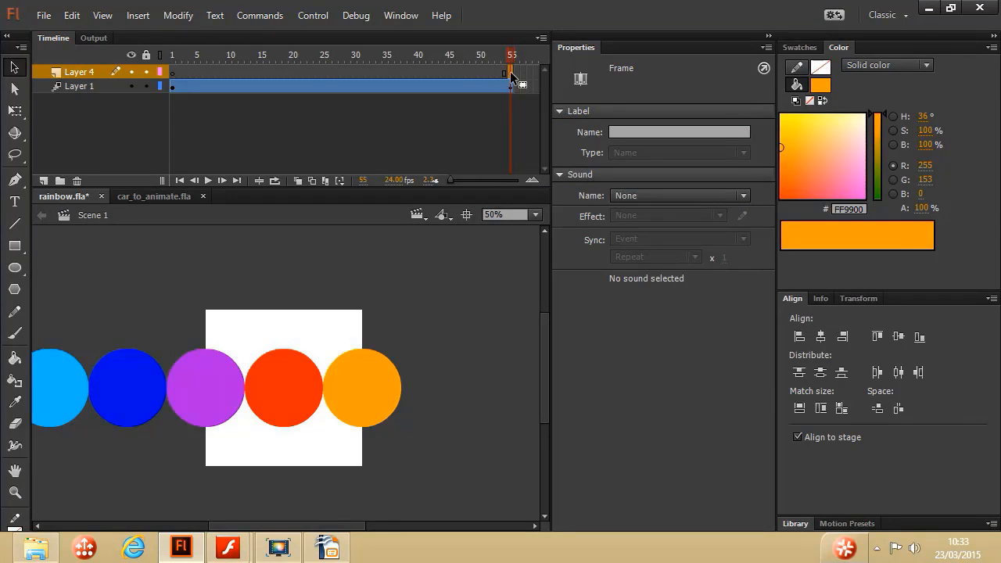
# Add the script gotoAndPlay(2); to the frame 55 keyframe of Layer 4 and close the script editor.
pyautogui.click(397, 15)
pyautogui.click(458, 165)
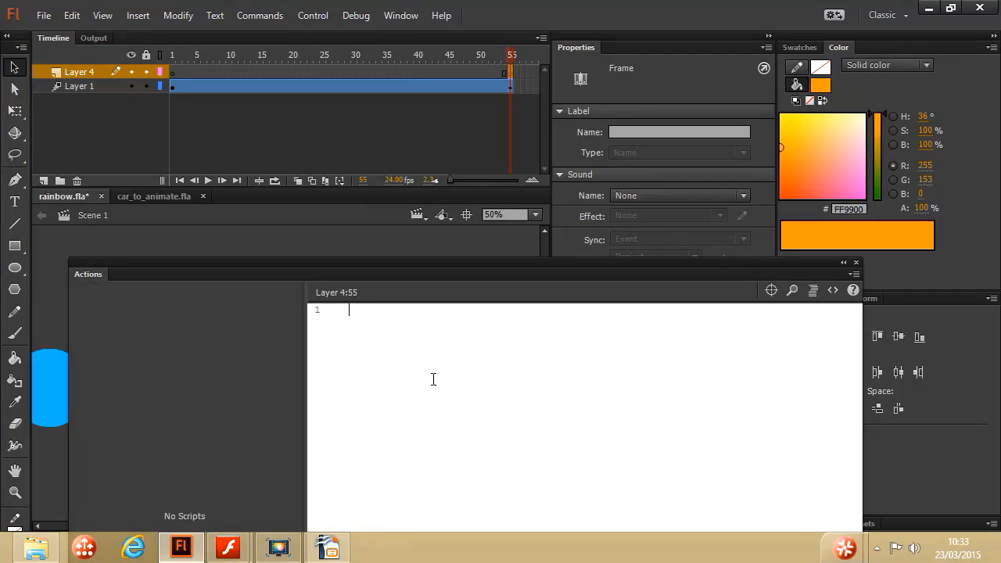
pyautogui.write('got')
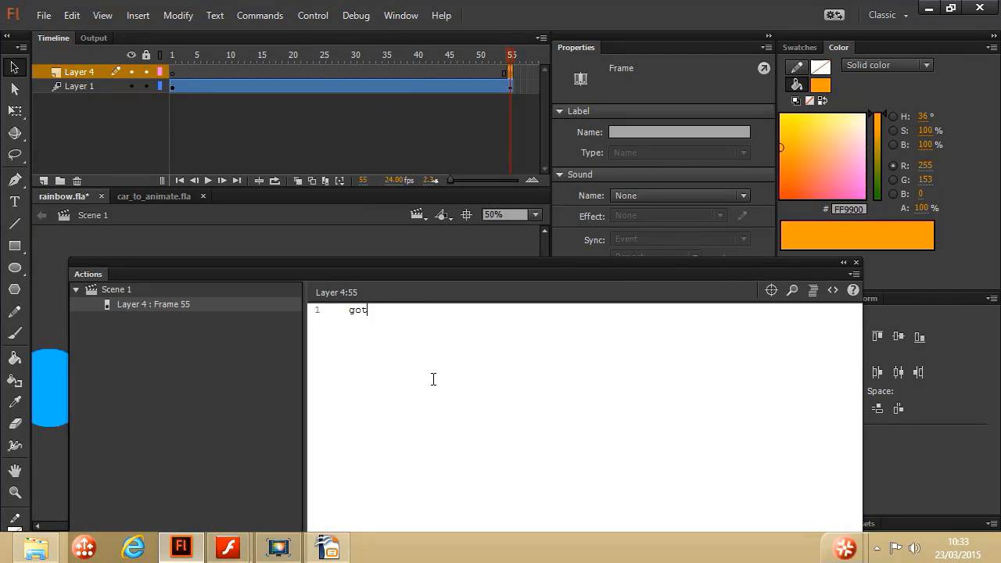
pyautogui.write('oAndPlay(2')
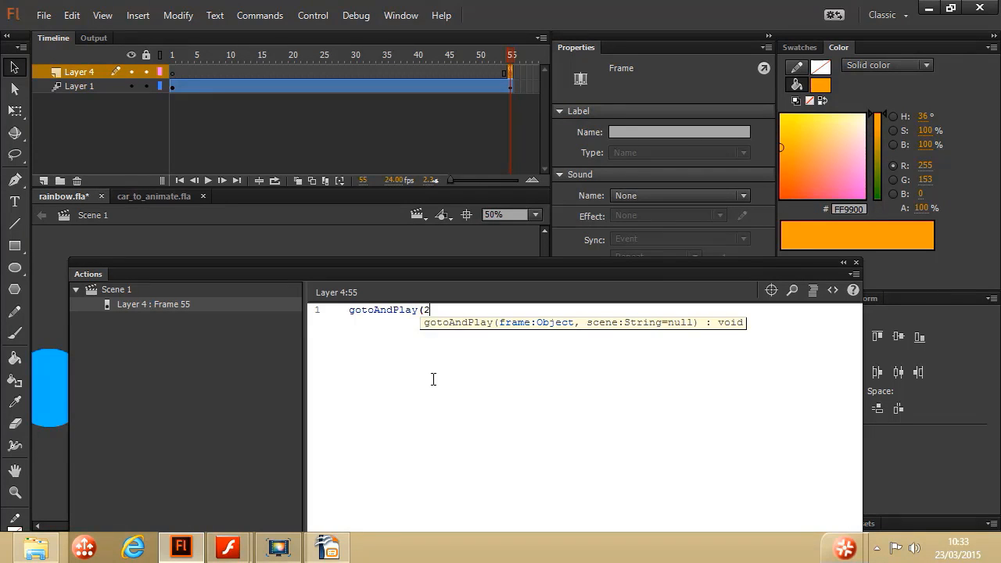
pyautogui.write(');')
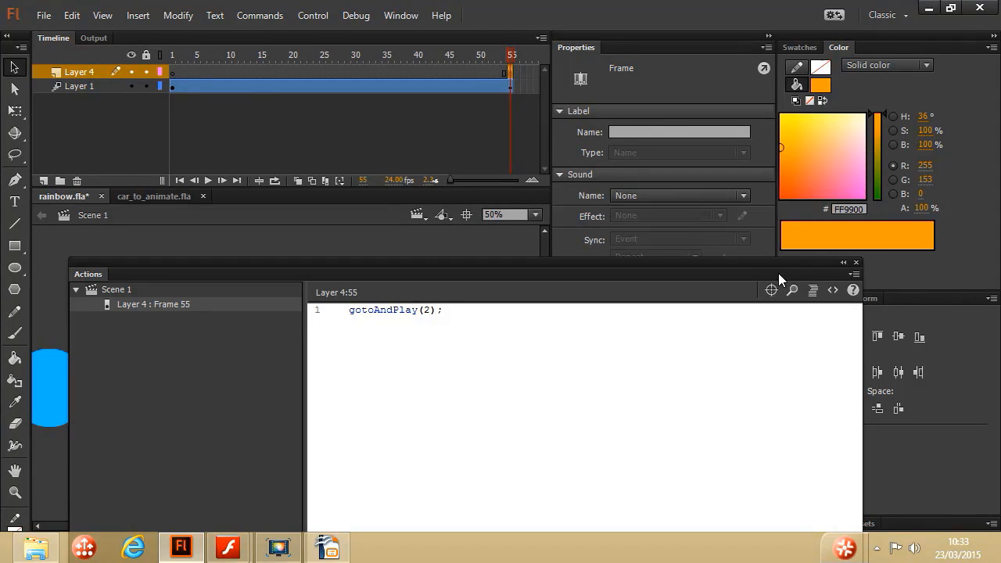
pyautogui.click(855, 264)
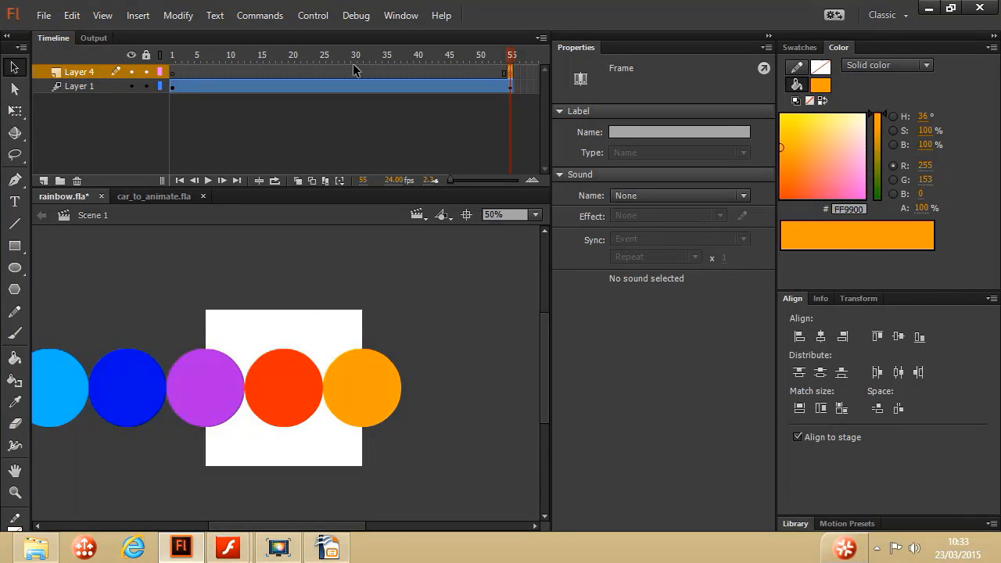
# Test the rainbow movie to check how smoothly the scripted loop repeats, and close the playback.
pyautogui.click(313, 15)
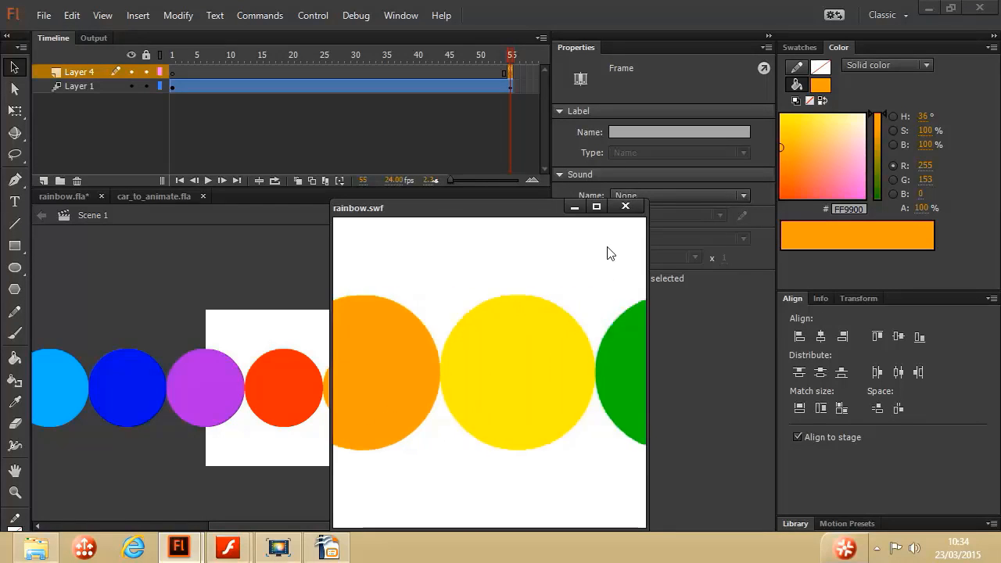
pyautogui.click(625, 207)
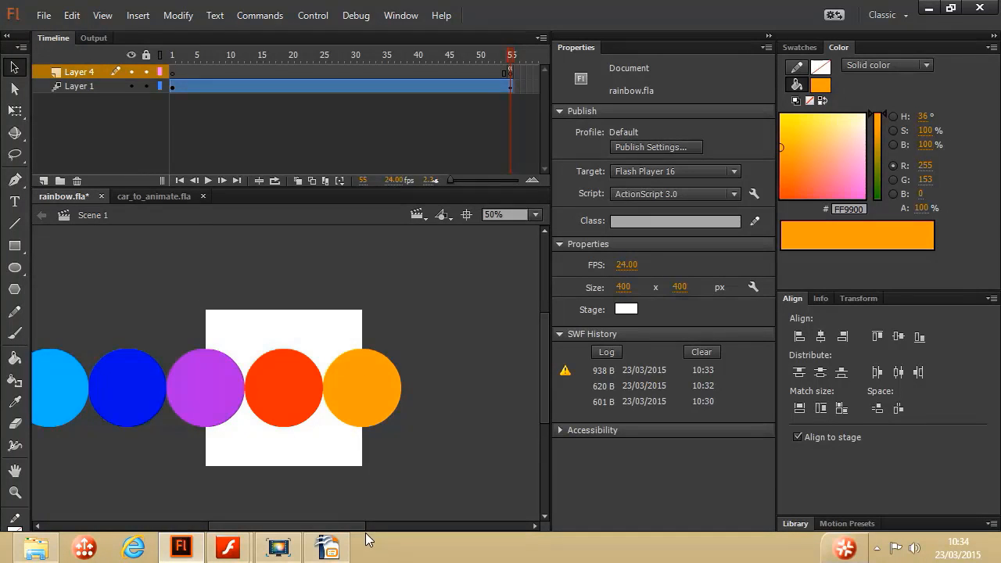
pyautogui.moveTo(363, 530)
pyautogui.mouseDown()
pyautogui.moveTo(211, 531)
pyautogui.moveTo(205, 515)
pyautogui.moveTo(394, 527)
pyautogui.moveTo(372, 527)
pyautogui.mouseUp()
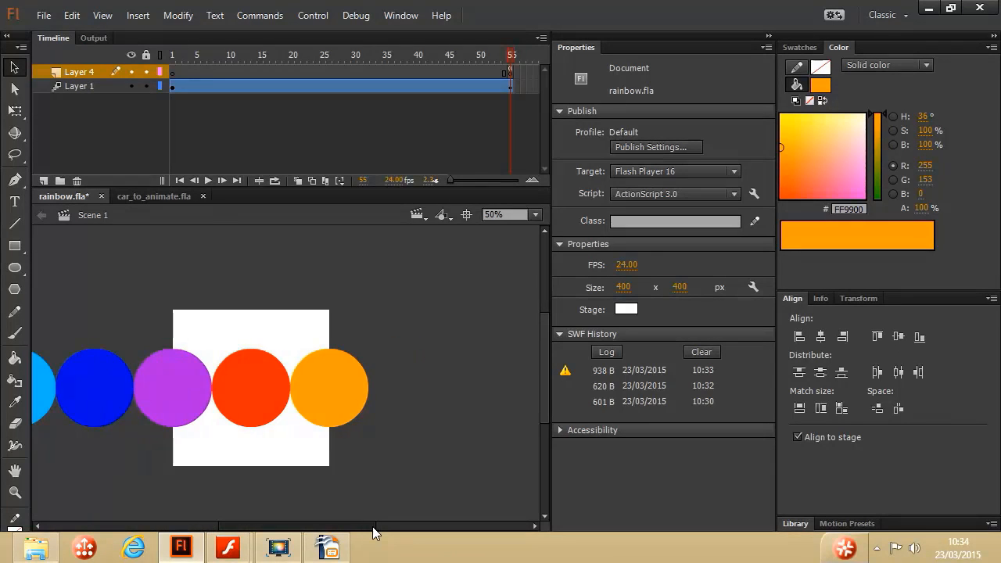
# Switch to lesson15.ppt in OpenOffice Impress, start its slide show from slide 5 and advance it to review the repeating loop diagram.
pyautogui.click(326, 549)
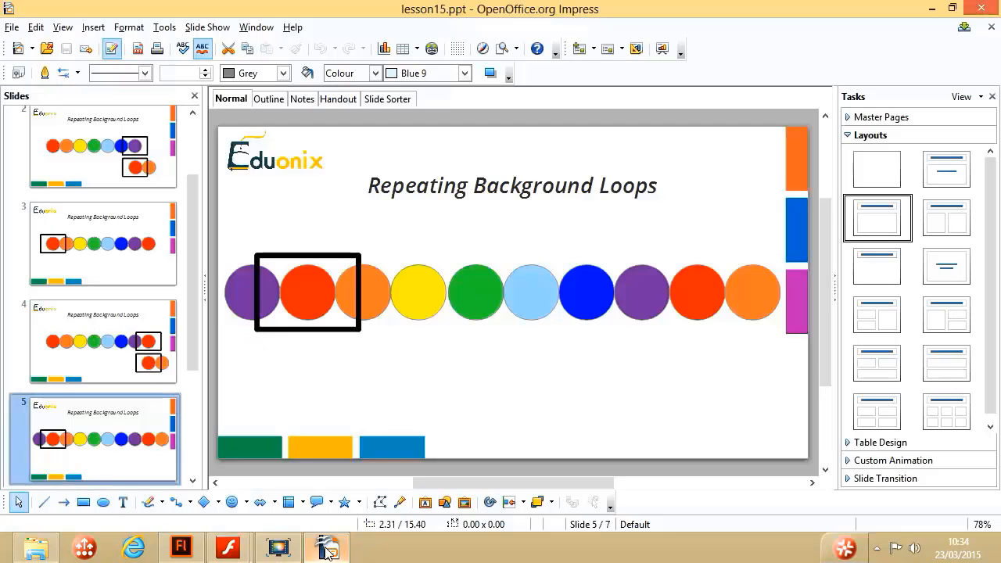
pyautogui.click(219, 27)
pyautogui.click(223, 44)
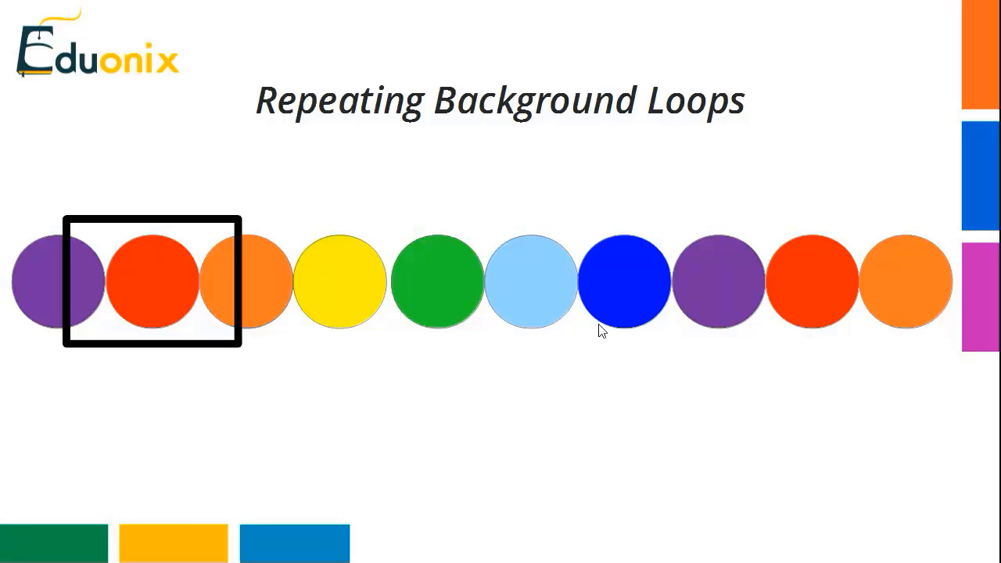
pyautogui.click(599, 324)
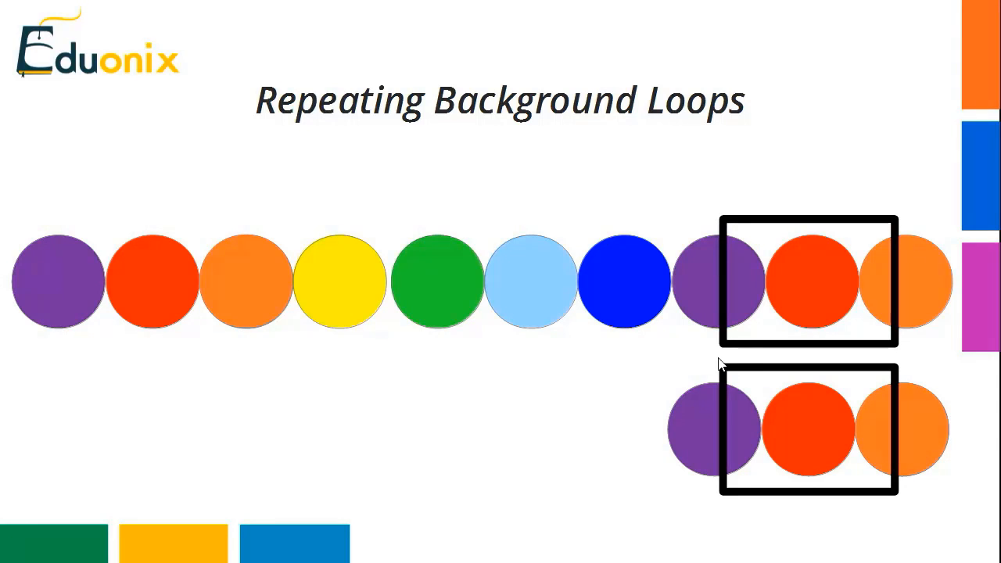
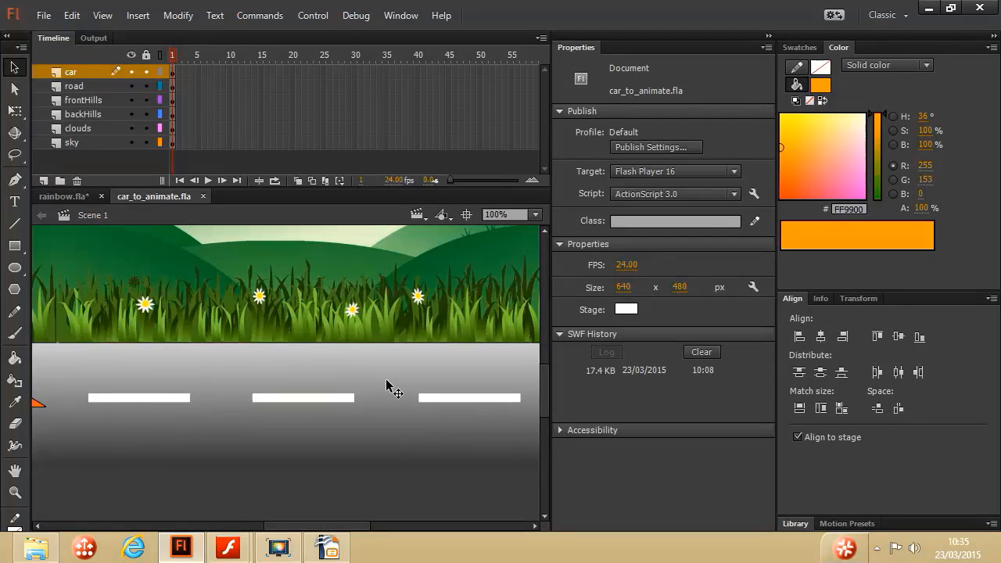
# In car_to_animate.fla in Flash, select the road_stage instance and examine how its two ends and the hills behind it match for looping.
pyautogui.click(386, 385)
pyautogui.scroll(3, 389, 384)
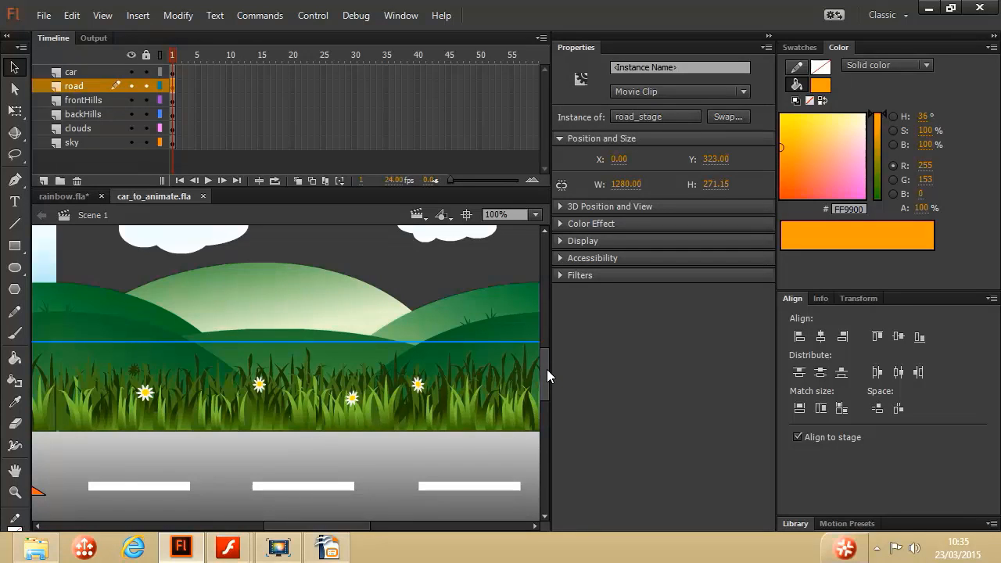
pyautogui.moveTo(547, 369); pyautogui.dragTo(546, 390)
pyautogui.moveTo(347, 522); pyautogui.dragTo(234, 530)
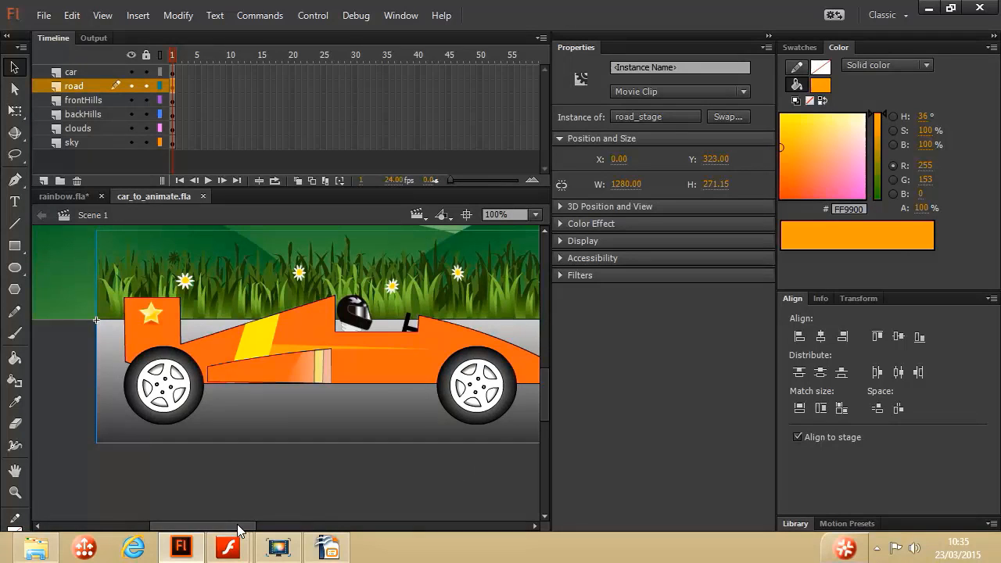
pyautogui.moveTo(242, 527); pyautogui.dragTo(261, 528)
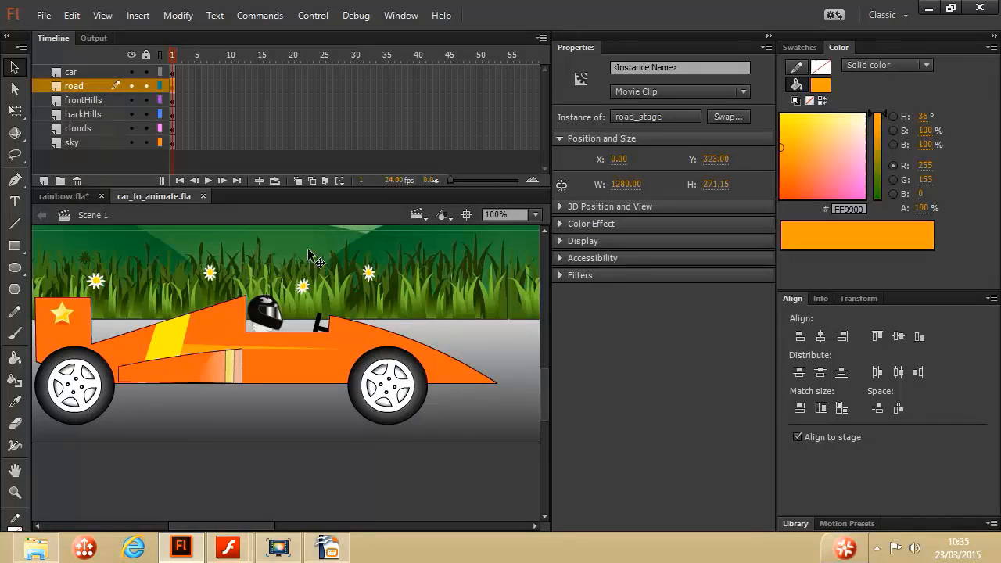
pyautogui.moveTo(218, 526); pyautogui.dragTo(319, 529)
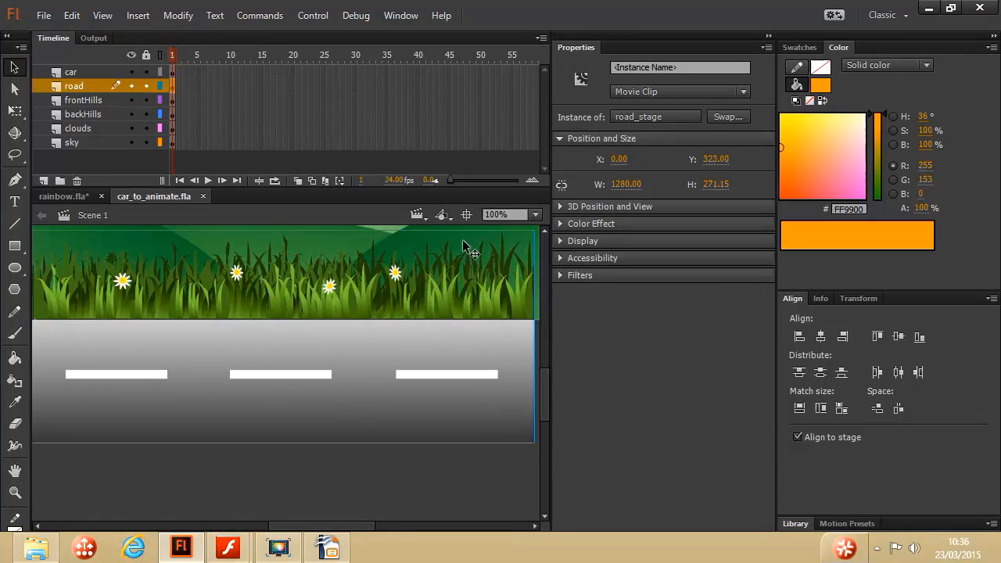
pyautogui.moveTo(302, 531); pyautogui.dragTo(232, 517)
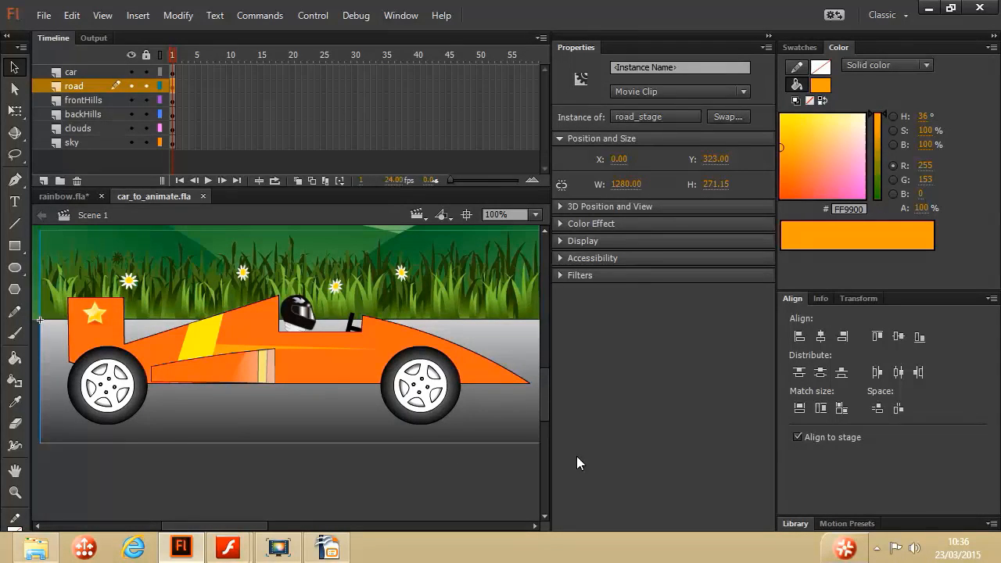
pyautogui.moveTo(283, 528); pyautogui.dragTo(253, 532)
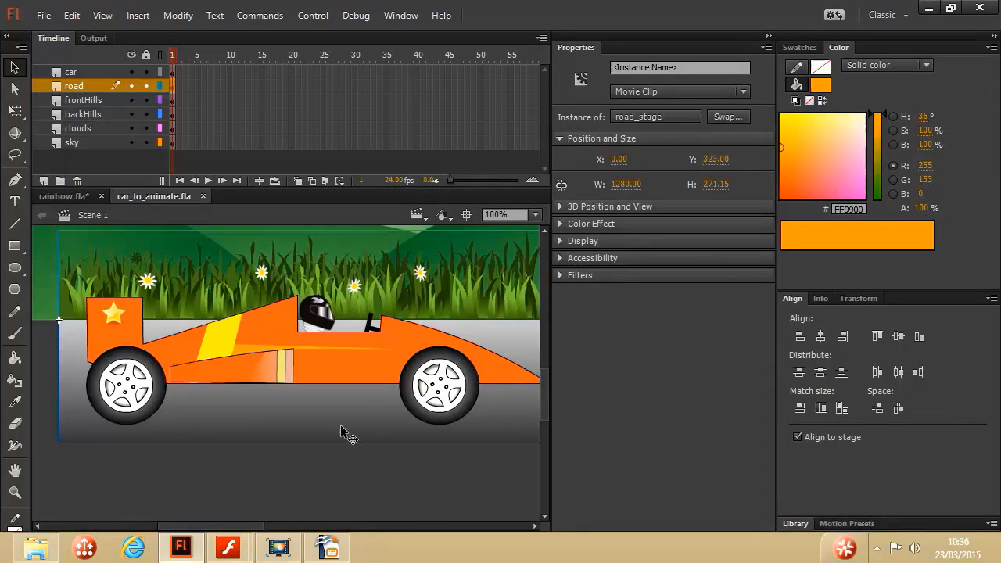
pyautogui.scroll(5, 341, 426)
pyautogui.scroll(-3, 341, 426)
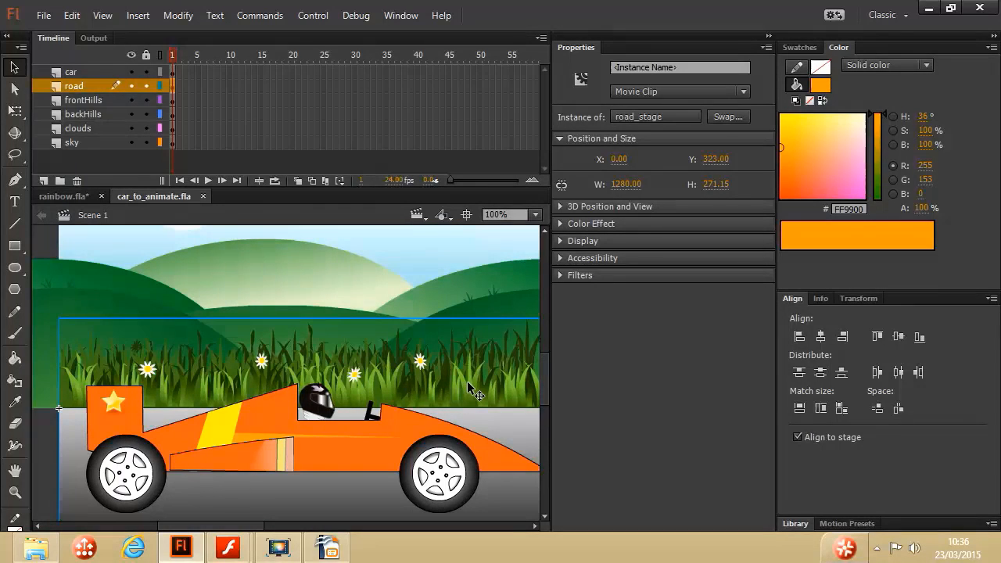
pyautogui.click(132, 72)
pyautogui.moveTo(228, 518)
pyautogui.mouseDown()
pyautogui.moveTo(335, 528)
pyautogui.moveTo(216, 524)
pyautogui.moveTo(349, 525)
pyautogui.moveTo(233, 516)
pyautogui.mouseUp()
pyautogui.doubleClick(246, 438)
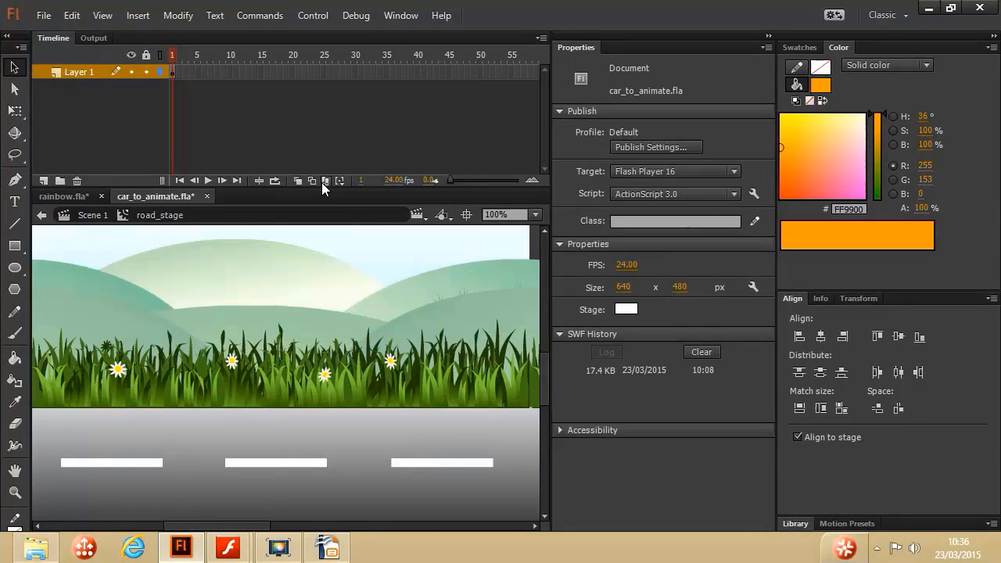
pyautogui.click(98, 216)
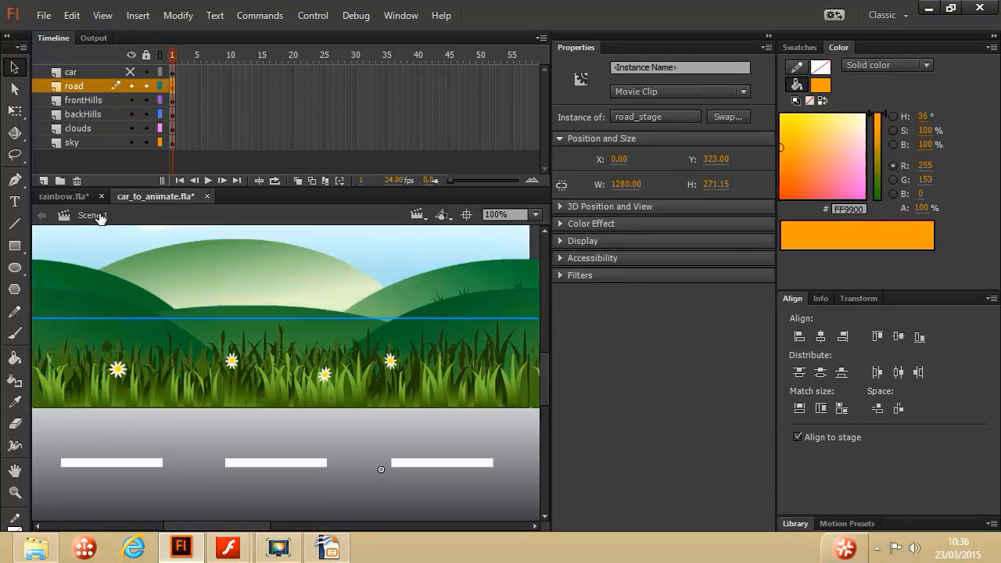
pyautogui.click(129, 71)
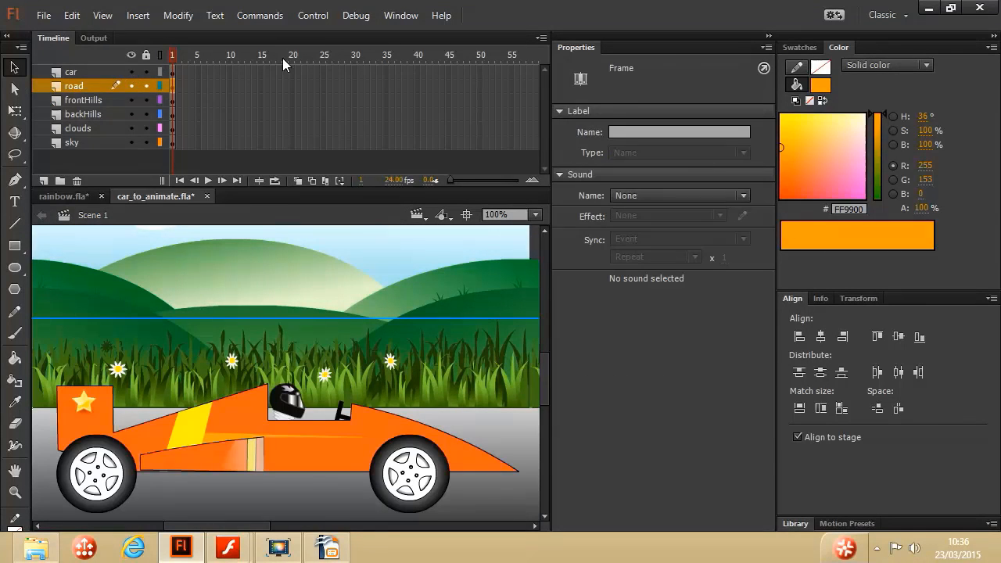
# Test the car_to_animate movie to view the static scene, and close the playback.
pyautogui.click(313, 15)
pyautogui.click(325, 130)
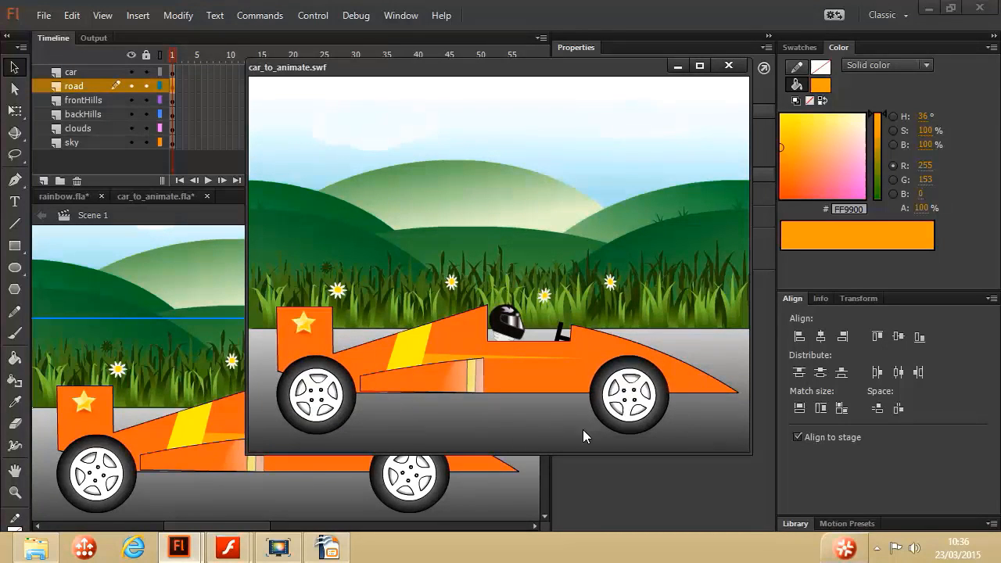
pyautogui.click(728, 65)
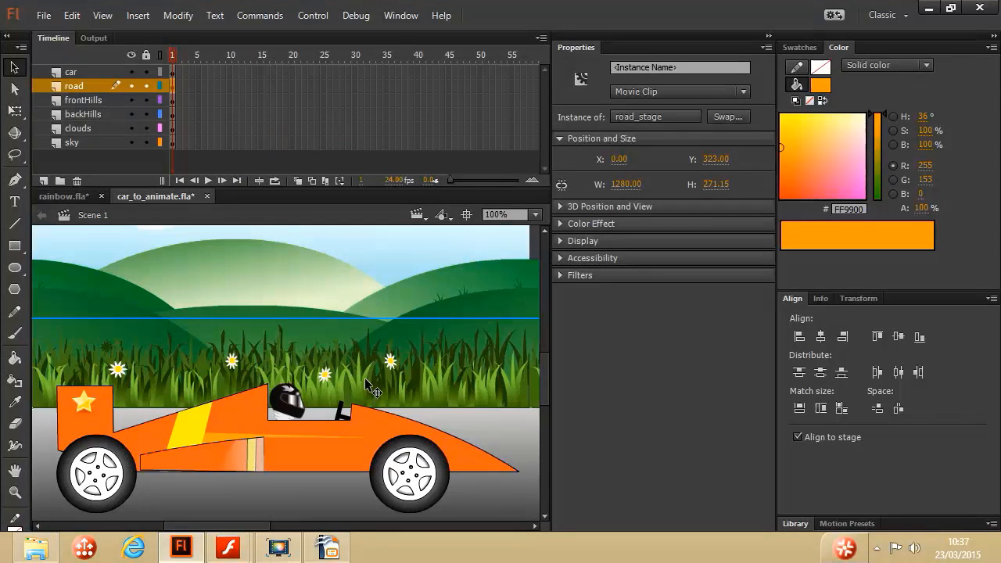
# Hide the car layer and, inside the road_stage movie clip, extend Layer 1 with frames up to frame 64.
pyautogui.click(130, 73)
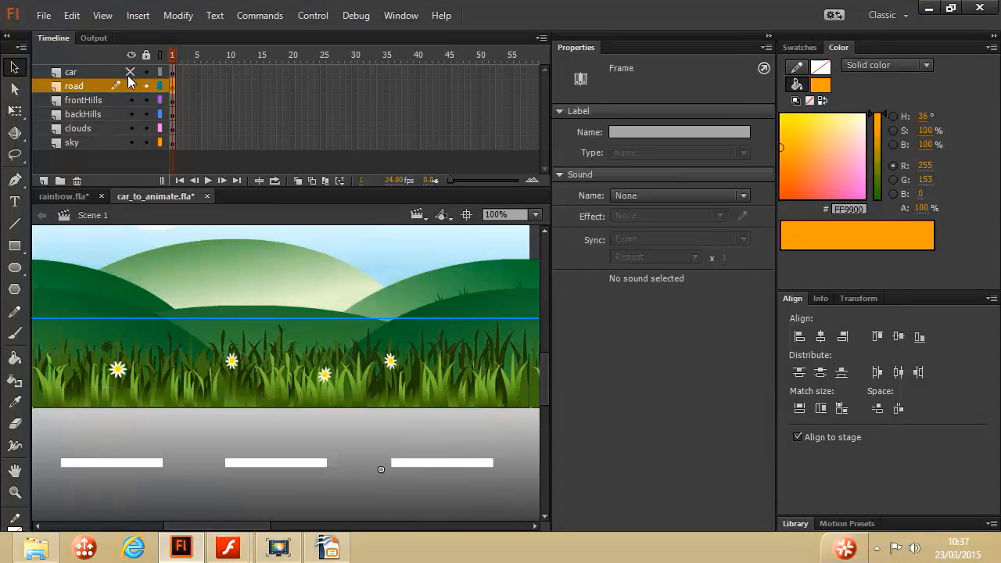
pyautogui.doubleClick(193, 371)
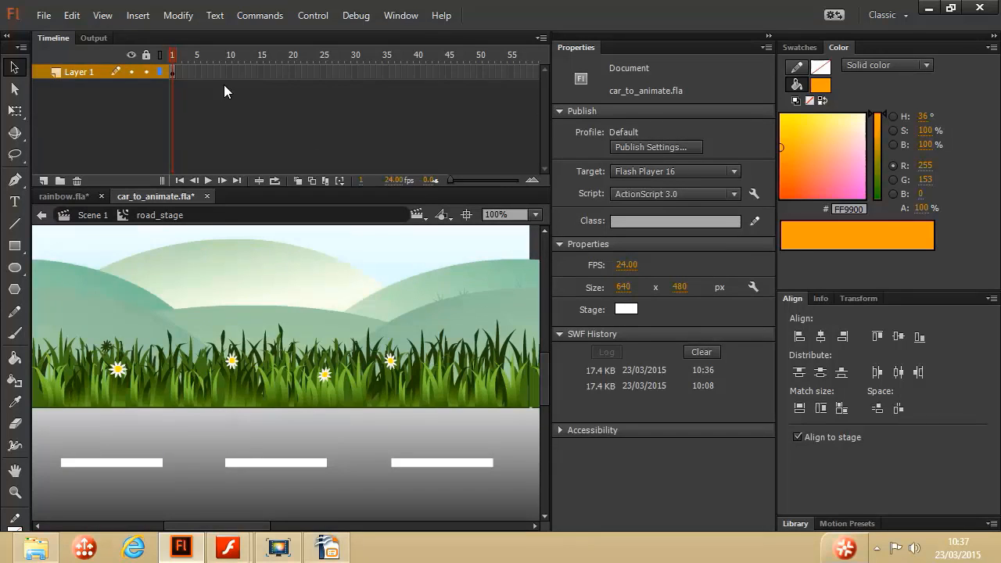
pyautogui.moveTo(344, 72); pyautogui.dragTo(409, 71)
pyautogui.click(412, 72)
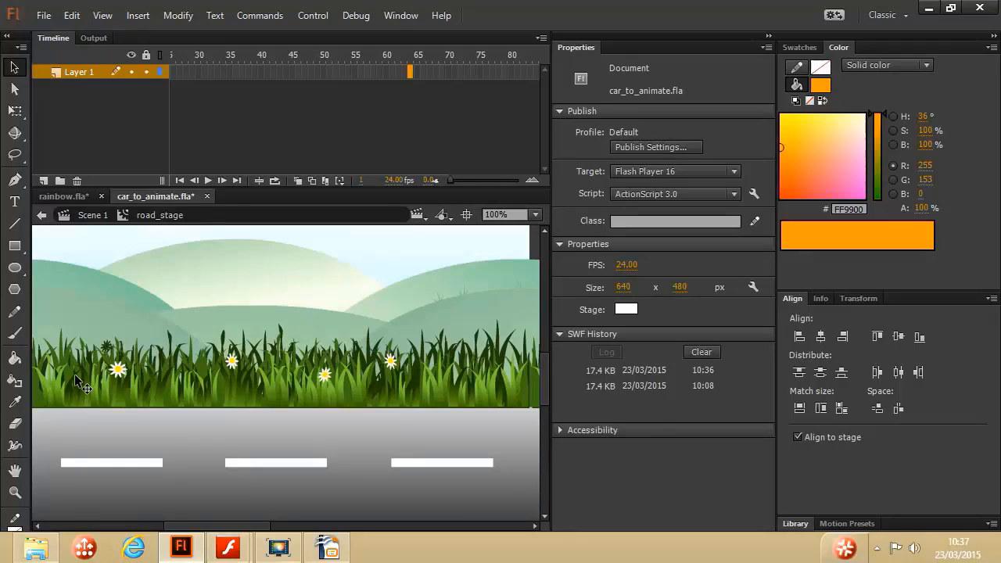
pyautogui.rightClick(409, 71)
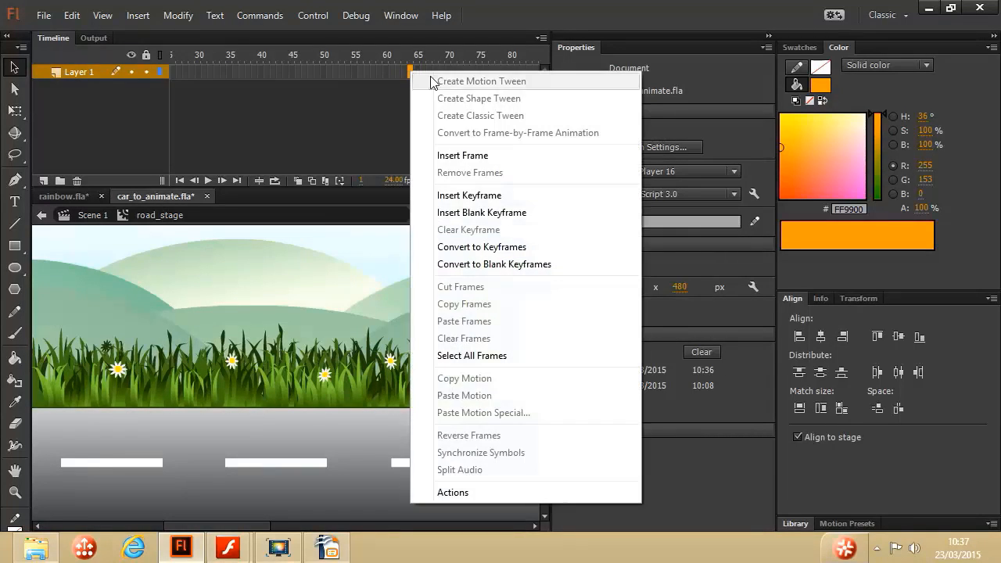
pyautogui.click(489, 156)
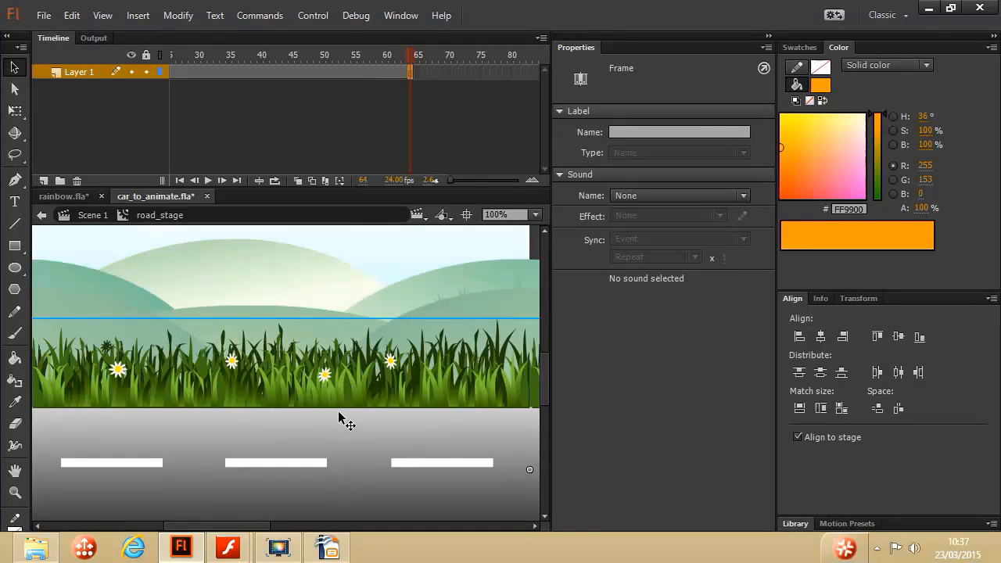
# Create a motion tween on Layer 1 and set the road_inner instance's X position to -640 at frame 64.
pyautogui.rightClick(375, 69)
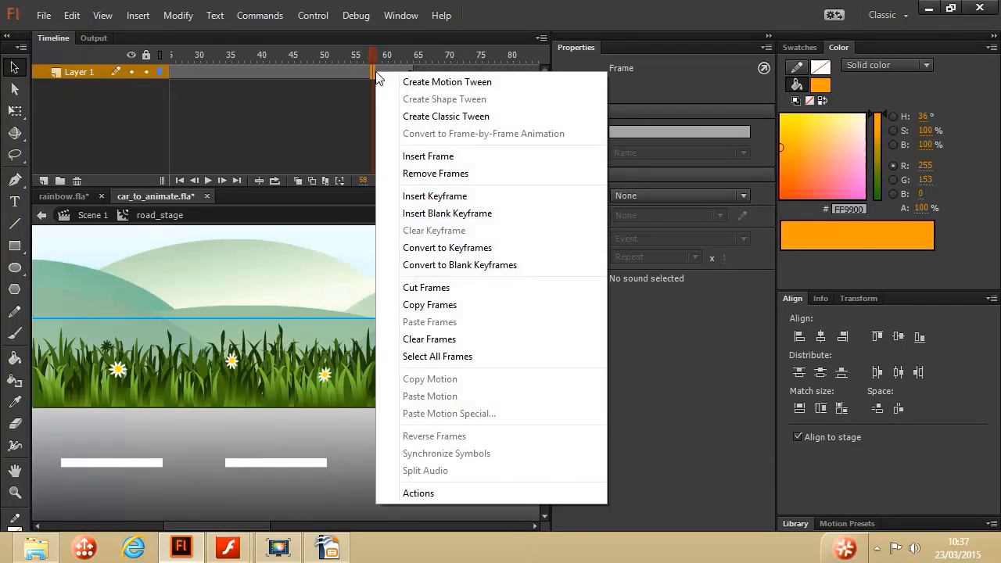
pyautogui.click(442, 83)
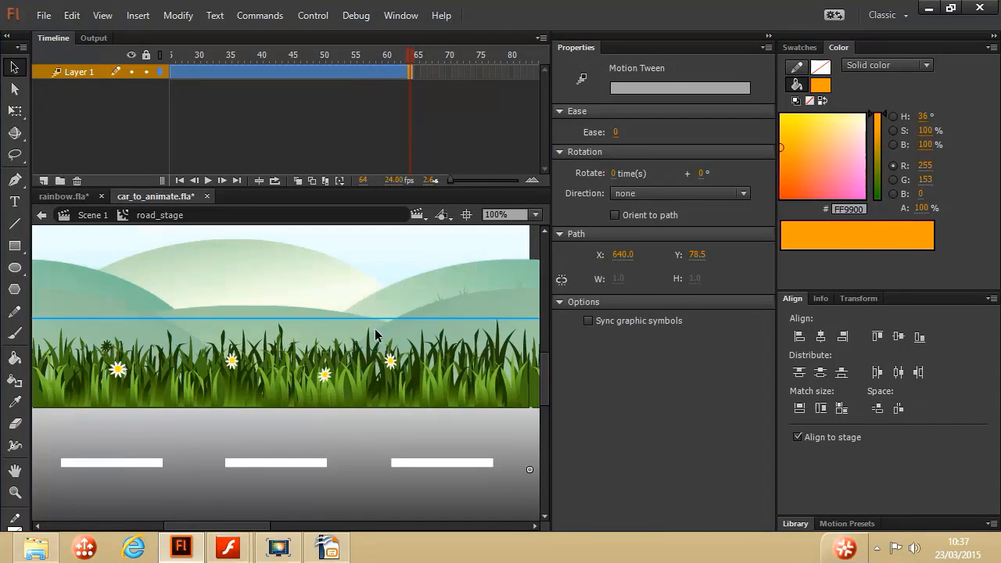
pyautogui.click(362, 444)
pyautogui.click(618, 159)
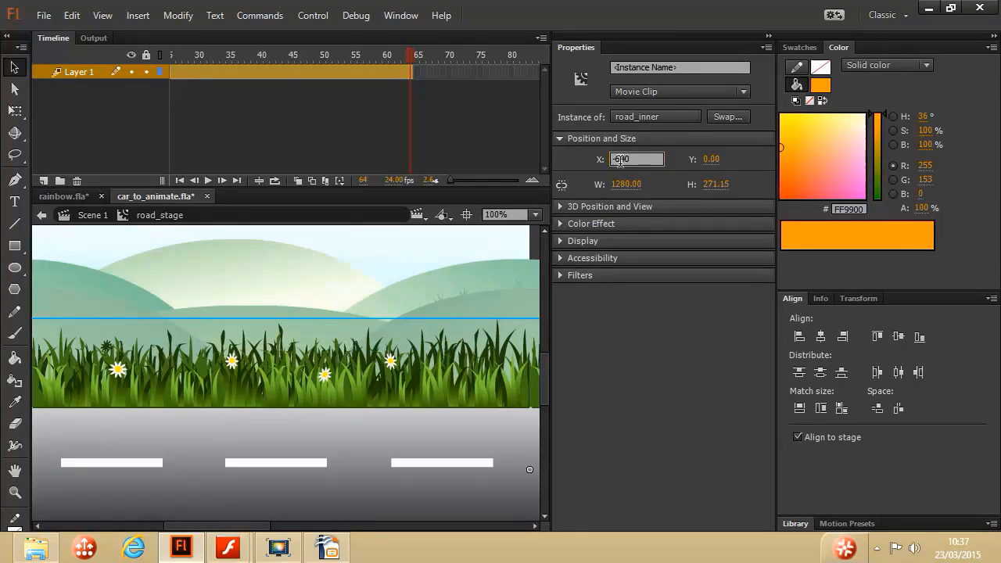
pyautogui.press('Return')
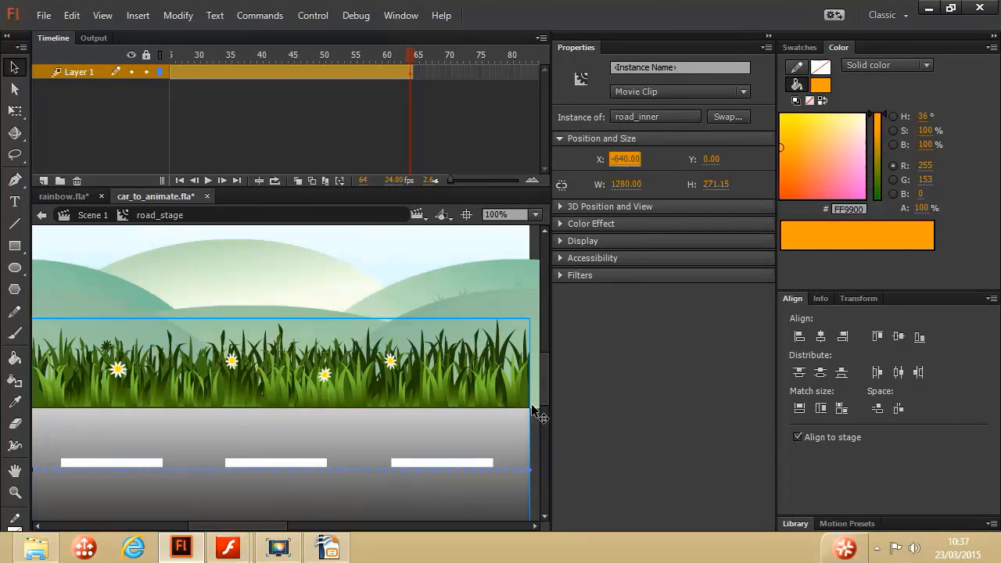
pyautogui.moveTo(544, 380); pyautogui.dragTo(543, 390)
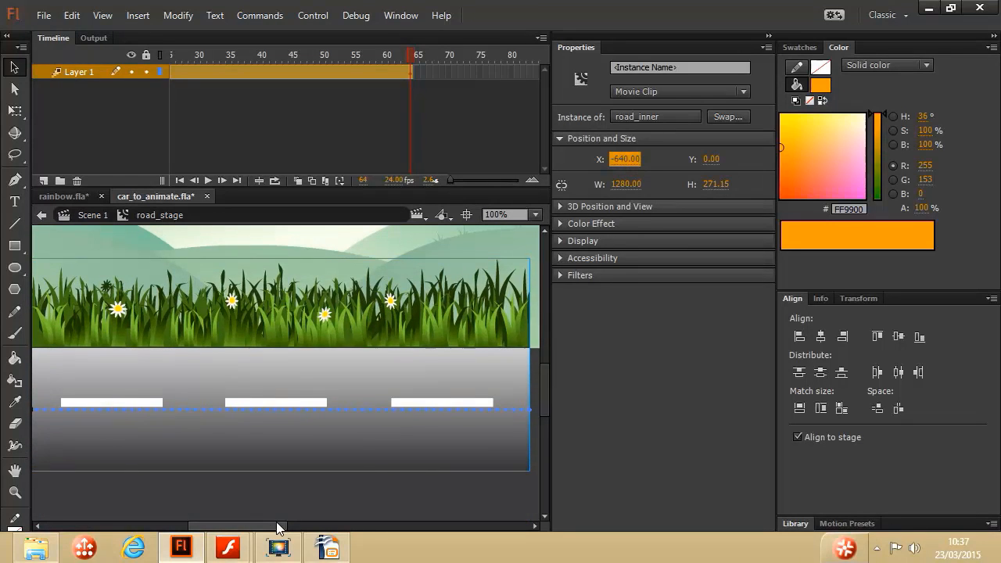
pyautogui.moveTo(279, 526)
pyautogui.mouseDown()
pyautogui.moveTo(162, 529)
pyautogui.moveTo(291, 530)
pyautogui.mouseUp()
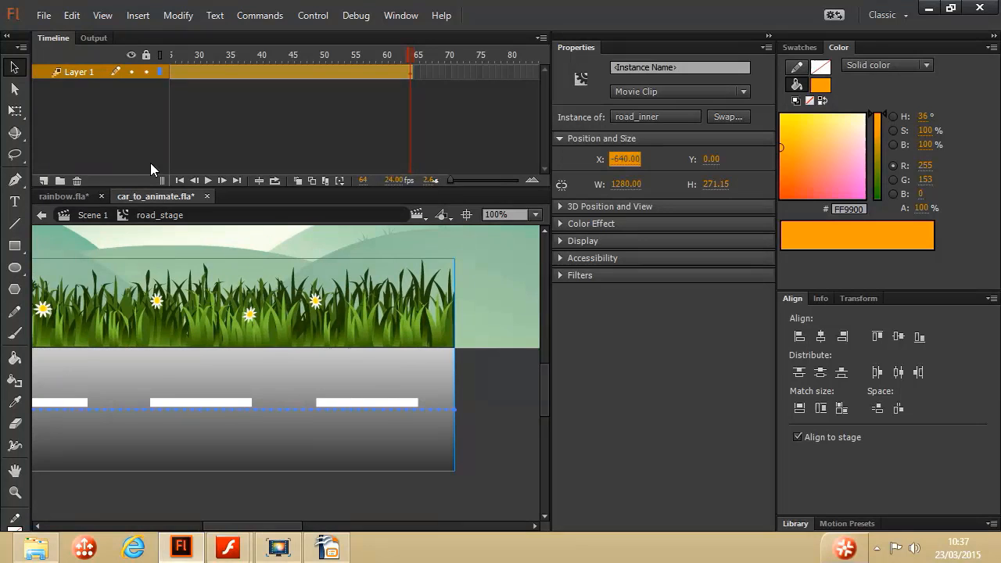
# Add a new layer above the road tween with a keyframe at frame 64 containing the script gotoAndPlay(2);.
pyautogui.click(44, 180)
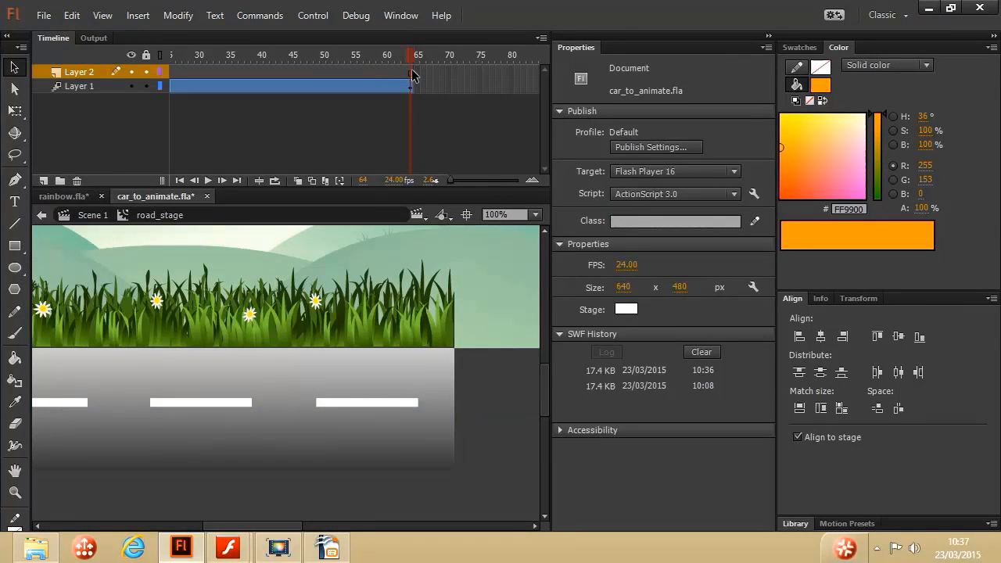
pyautogui.rightClick(413, 75)
pyautogui.click(503, 195)
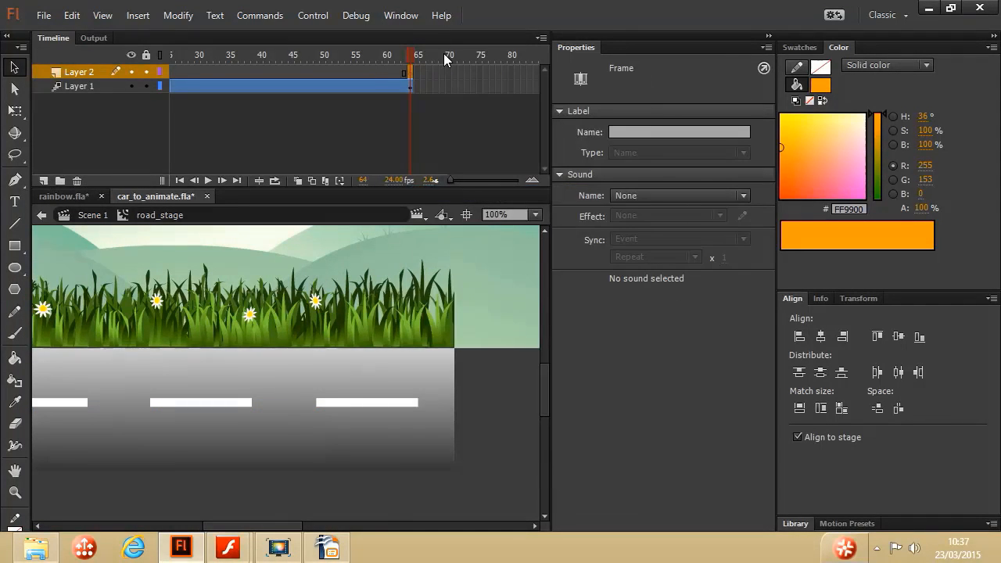
pyautogui.click(400, 15)
pyautogui.click(420, 163)
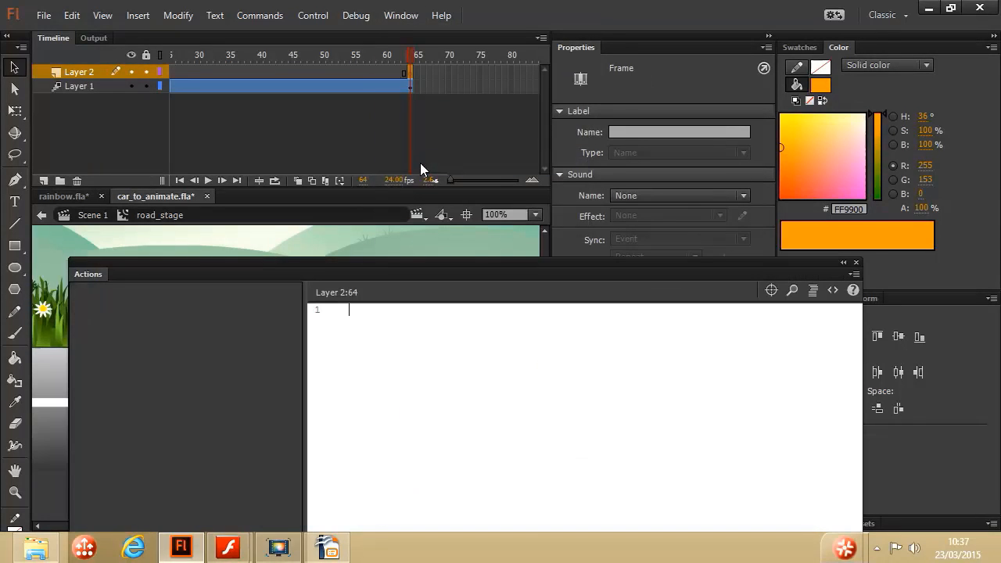
pyautogui.write('goto')
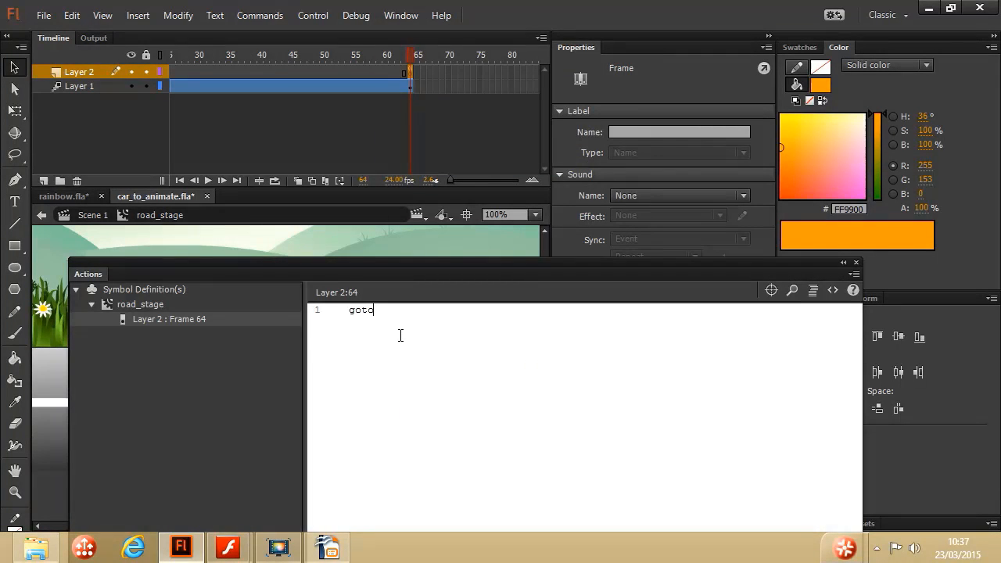
pyautogui.write('AndPlay(2);')
pyautogui.click(856, 264)
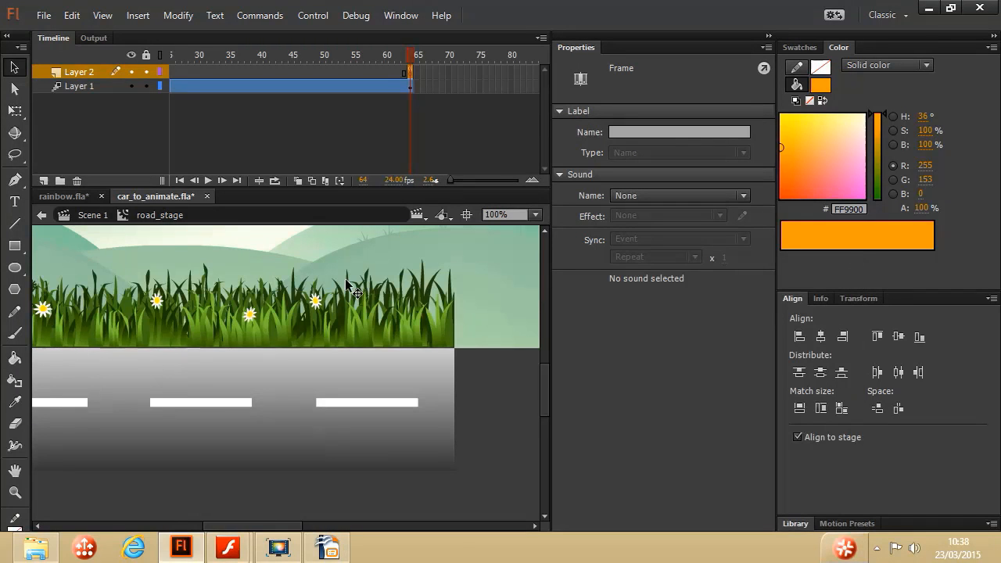
# Return to Scene 1, test the movie to check the looping road behind the car, and close the playback.
pyautogui.click(90, 215)
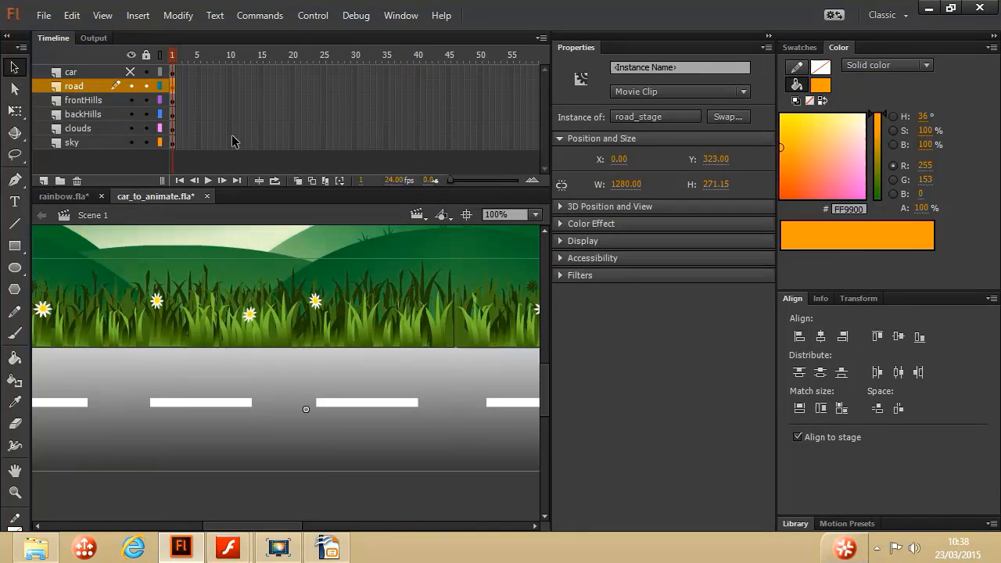
pyautogui.click(312, 15)
pyautogui.click(334, 129)
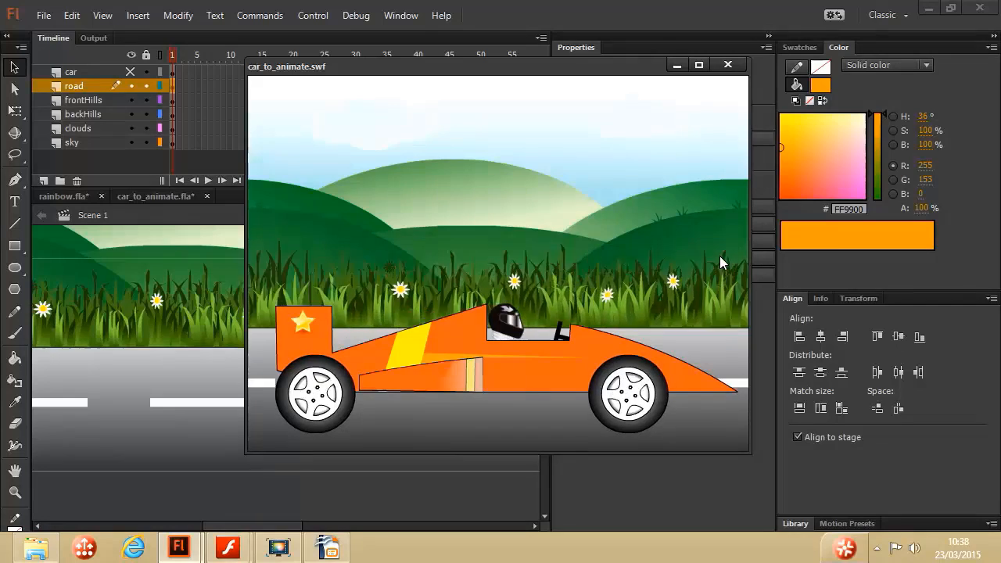
pyautogui.click(727, 65)
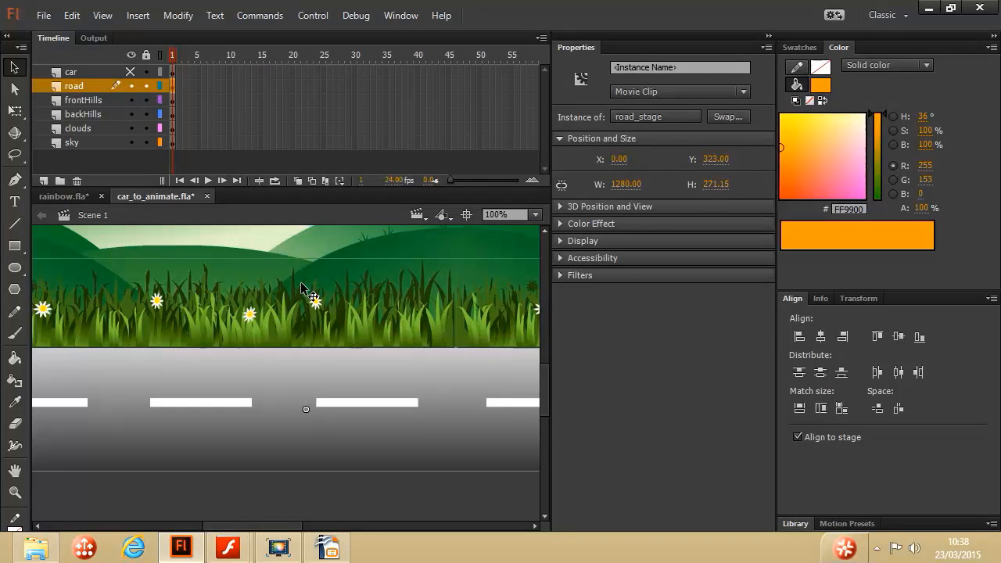